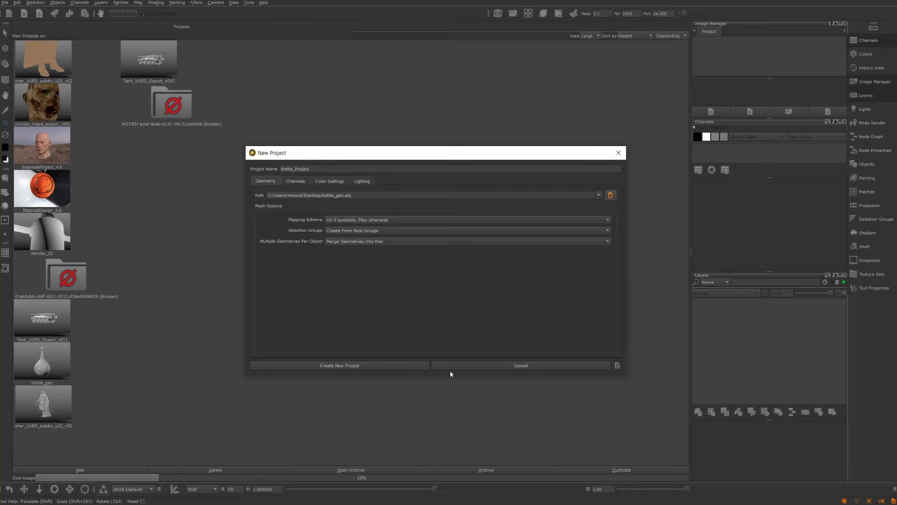
Set the new project's channel category to Principled BRDF - Non-Metallic - VFX
{"action": "left_click", "coordinate": [295, 181]}
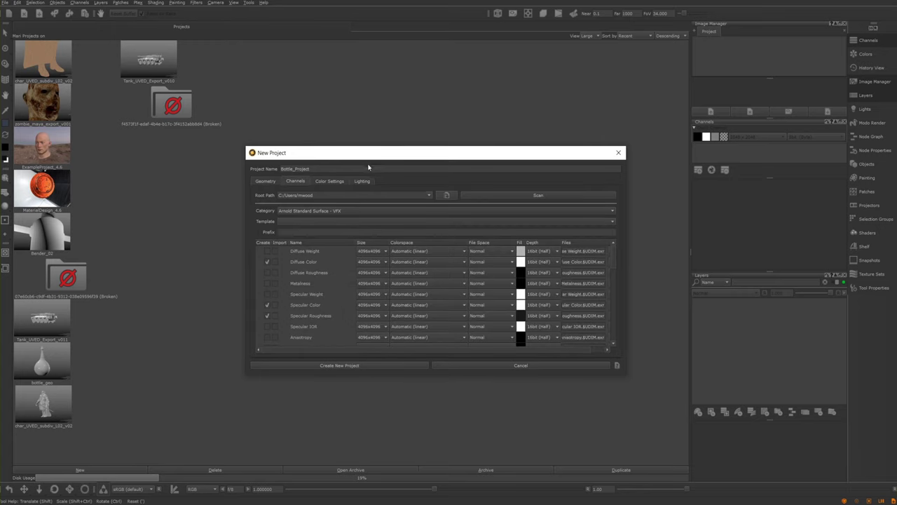
{"action": "left_click_drag", "start_coordinate": [377, 155], "coordinate": [401, 144]}
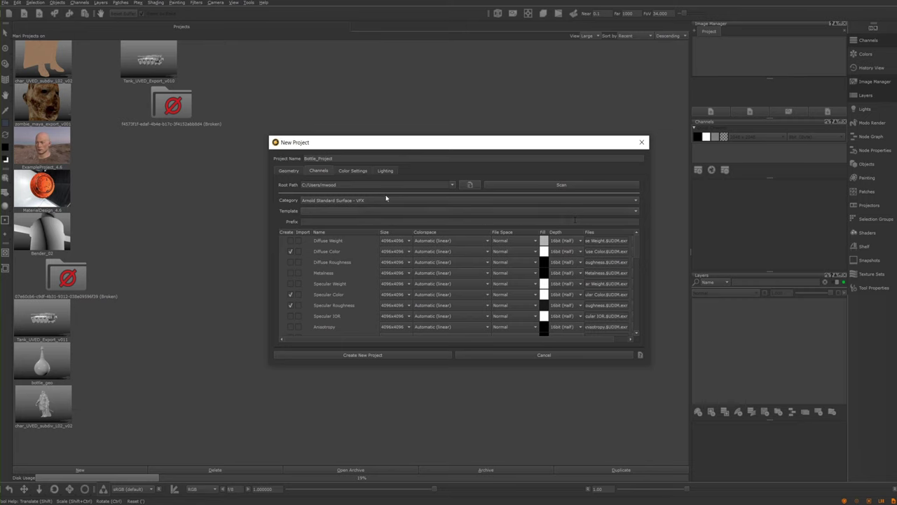
{"action": "left_click", "coordinate": [341, 201]}
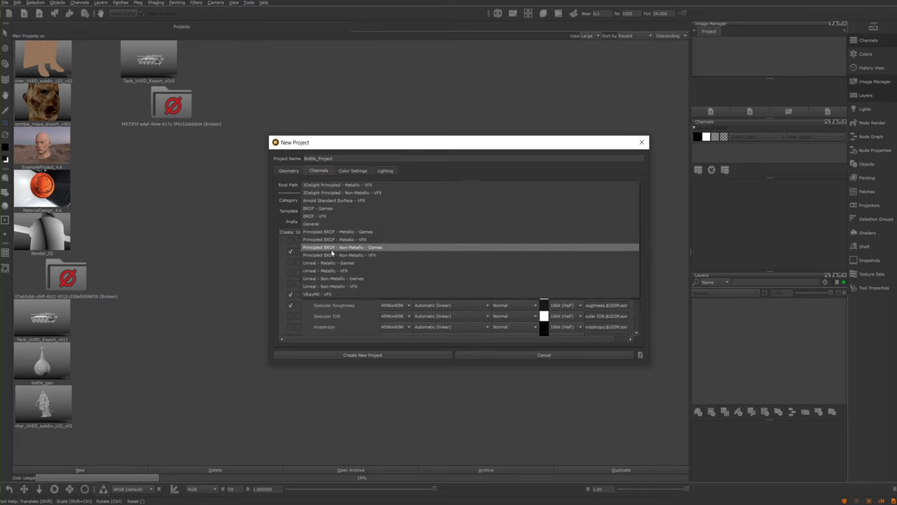
{"action": "left_click", "coordinate": [335, 256]}
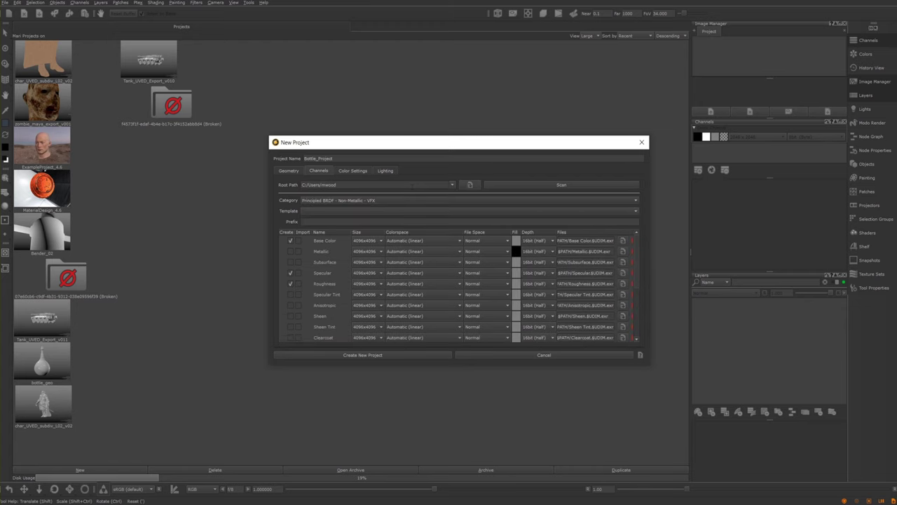
Start a custom channel for the project, based on the Default preset, and name it Transmission_Weight
{"action": "mouse_move", "coordinate": [641, 239]}
{"action": "left_mouse_down"}
{"action": "mouse_move", "coordinate": [639, 301]}
{"action": "mouse_move", "coordinate": [641, 246]}
{"action": "left_mouse_up"}
{"action": "left_click_drag", "start_coordinate": [641, 239], "coordinate": [454, 316]}
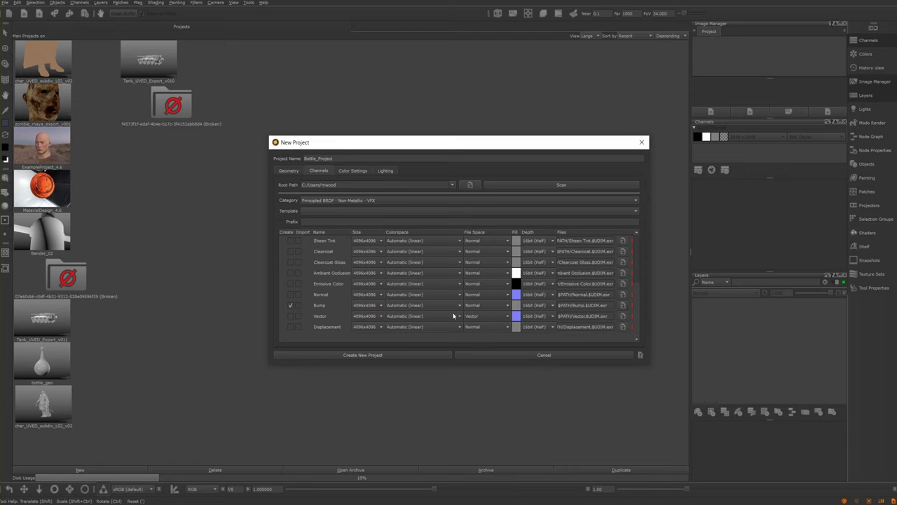
{"action": "right_click", "coordinate": [392, 340]}
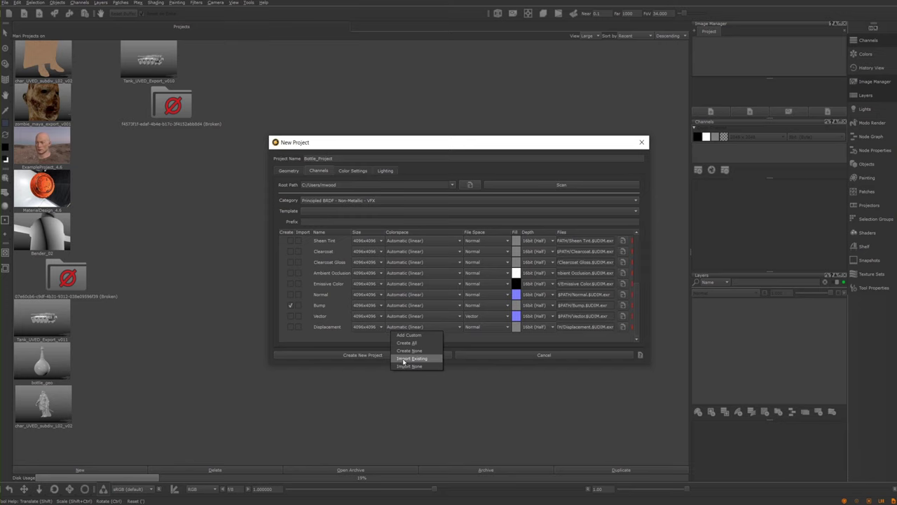
{"action": "left_click", "coordinate": [404, 358]}
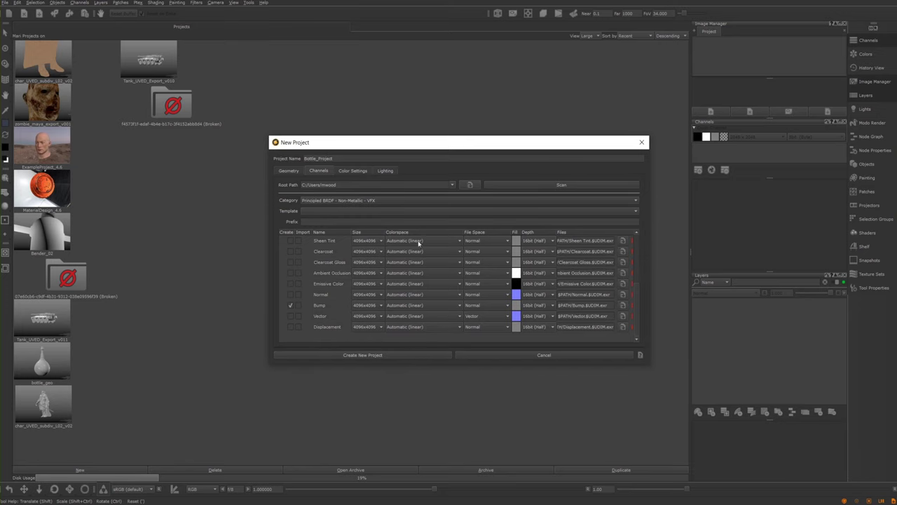
{"action": "mouse_move", "coordinate": [424, 143]}
{"action": "left_mouse_down"}
{"action": "mouse_move", "coordinate": [441, 139]}
{"action": "mouse_move", "coordinate": [433, 143]}
{"action": "left_mouse_up"}
{"action": "right_click", "coordinate": [370, 340]}
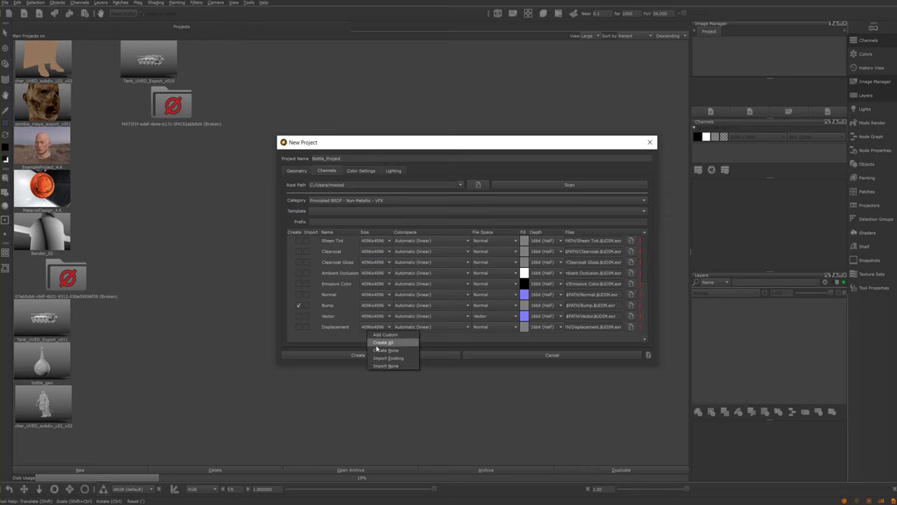
{"action": "left_click", "coordinate": [384, 335]}
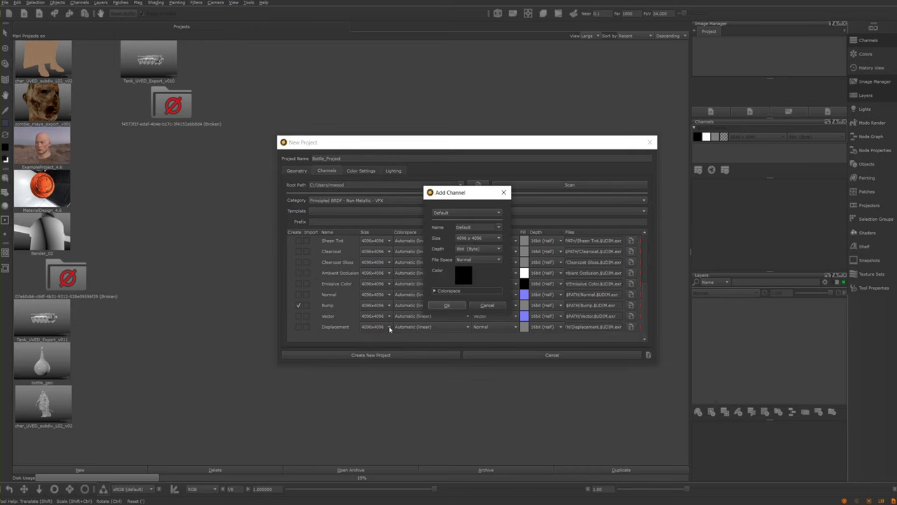
{"action": "left_click", "coordinate": [454, 211]}
{"action": "left_click", "coordinate": [454, 218]}
{"action": "double_click", "coordinate": [464, 226]}
{"action": "type", "text": "Transmission_Weight"}
Give the custom channel a depth of 16bit (Half), check its colorspace options and add it to the channel list
{"action": "left_click", "coordinate": [464, 251]}
{"action": "left_click", "coordinate": [460, 263]}
{"action": "left_click", "coordinate": [435, 291]}
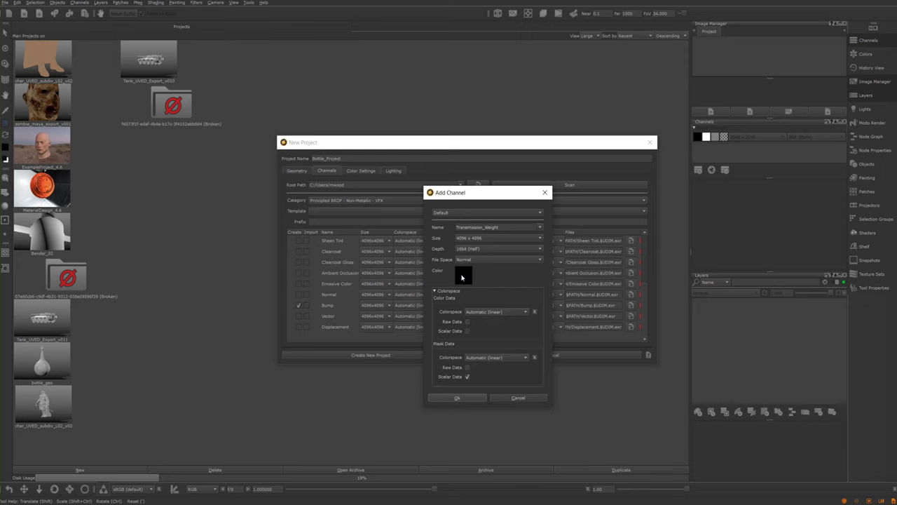
{"action": "mouse_move", "coordinate": [461, 278]}
{"action": "left_click", "coordinate": [457, 398]}
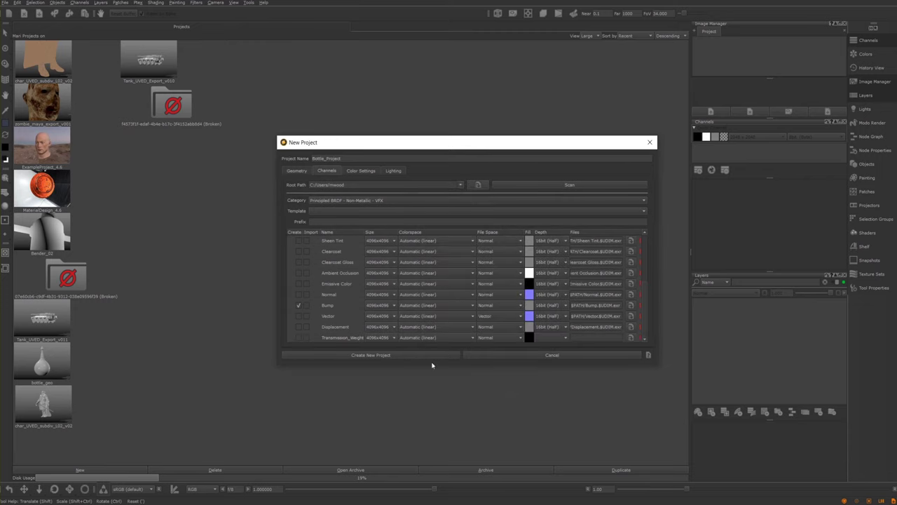
Mark the Transmission_Weight channel for creation and set its depth in the list to 16bit (Half)
{"action": "left_click", "coordinate": [296, 334]}
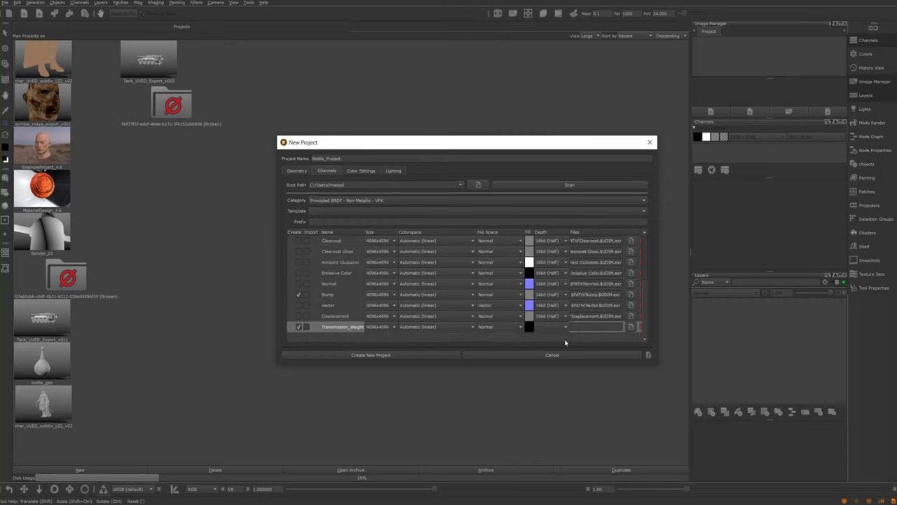
{"action": "left_click", "coordinate": [546, 327]}
{"action": "left_click", "coordinate": [502, 344]}
{"action": "left_click", "coordinate": [554, 329]}
{"action": "left_click", "coordinate": [550, 334]}
Copy the Displacement channel's file path into the Transmission_Weight channel's file entry
{"action": "left_click_drag", "start_coordinate": [571, 316], "coordinate": [590, 316]}
{"action": "left_click", "coordinate": [624, 333]}
{"action": "left_click_drag", "start_coordinate": [622, 316], "coordinate": [570, 316]}
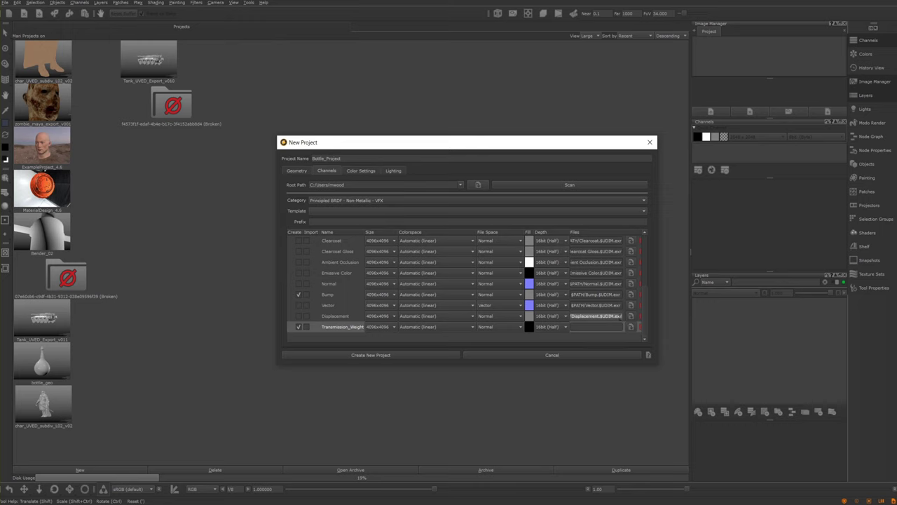
{"action": "left_click", "coordinate": [586, 326]}
{"action": "key", "text": "ctrl+v"}
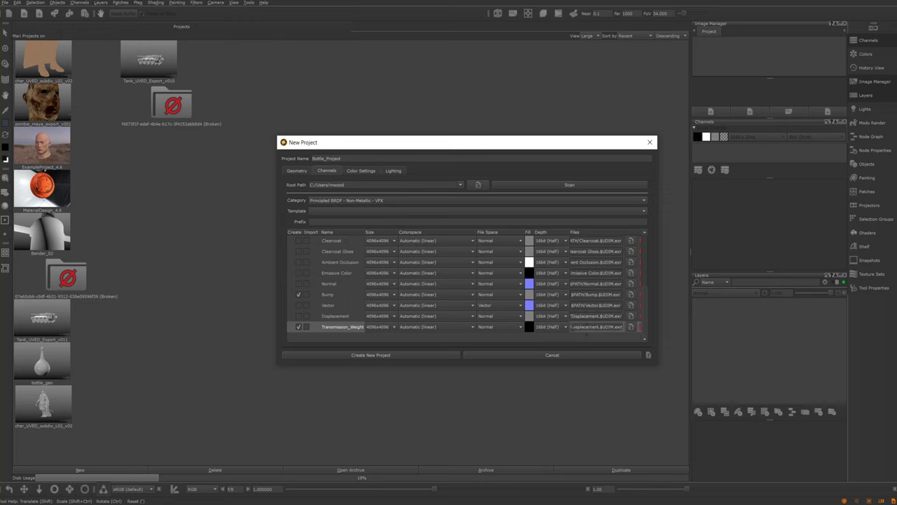
Replace the channel name in the copied file path with Transmission_Weight and create the project
{"action": "key", "text": "BackSpace"}
{"action": "key", "text": "BackSpace"}
{"action": "key", "text": "BackSpace"}
{"action": "key", "text": "BackSpace"}
{"action": "key", "text": "BackSpace"}
{"action": "key", "text": "BackSpace"}
{"action": "key", "text": "BackSpace"}
{"action": "type", "text": "Transmission_Weight"}
{"action": "left_click", "coordinate": [364, 357]}
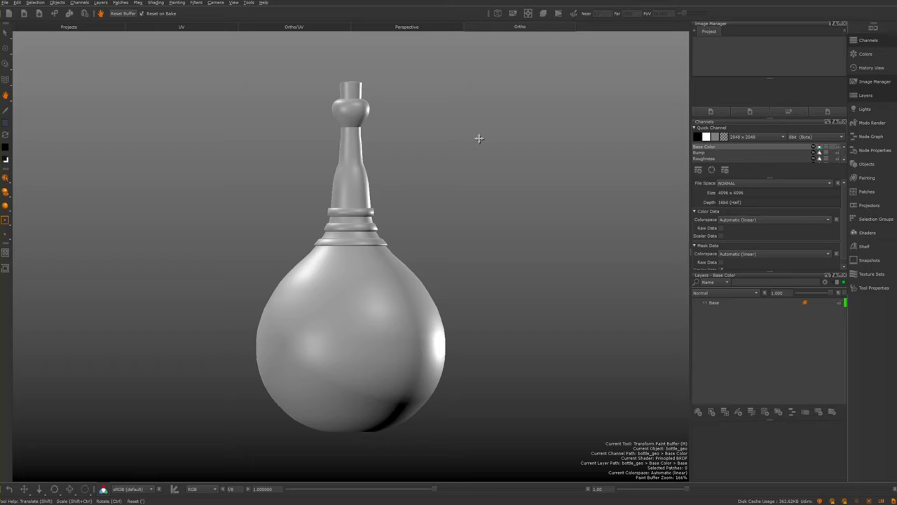
Examine the loaded bottle model from several angles and distances, and check its object listing
{"action": "left_click_drag", "start_coordinate": [393, 248], "coordinate": [397, 252], "text": "alt"}
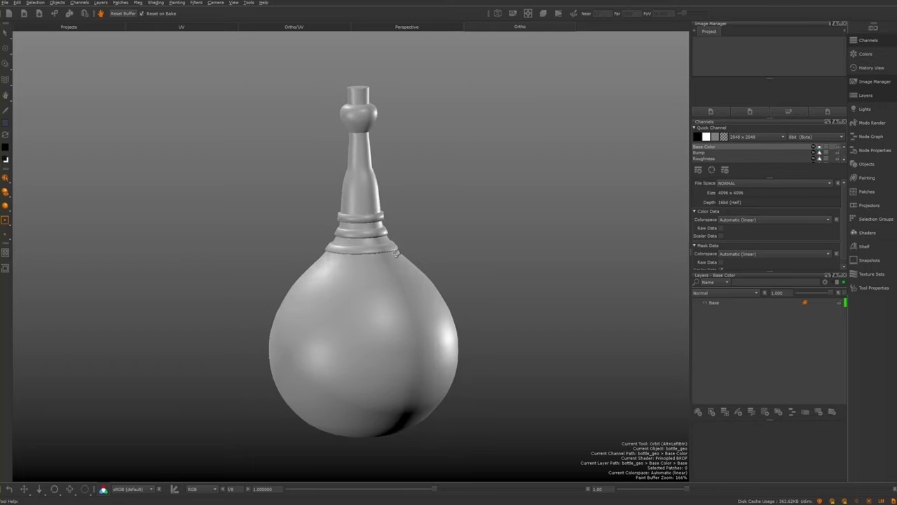
{"action": "key", "text": "f"}
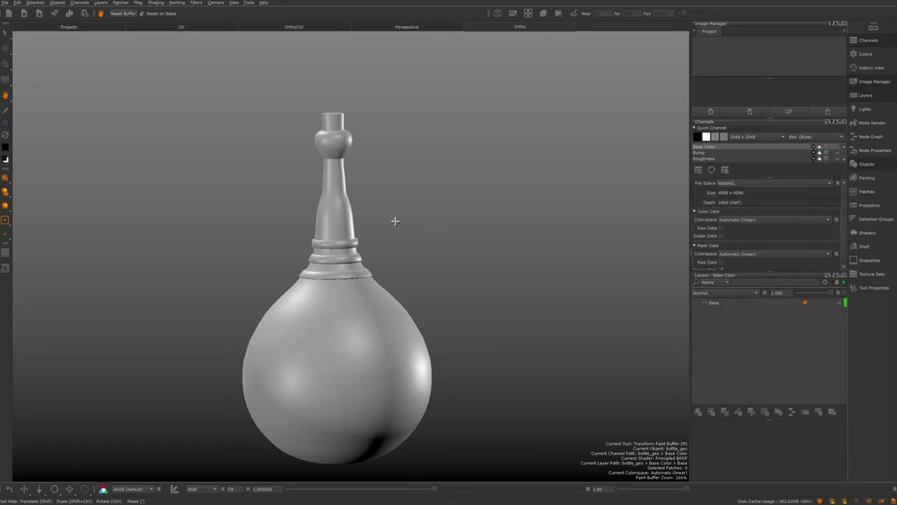
{"action": "middle_click_drag", "start_coordinate": [383, 144], "coordinate": [449, 177], "text": "alt"}
{"action": "mouse_move", "coordinate": [449, 176]}
{"action": "left_mouse_down", "text": "alt"}
{"action": "mouse_move", "coordinate": [465, 238]}
{"action": "mouse_move", "coordinate": [444, 192]}
{"action": "left_mouse_up", "text": "alt"}
{"action": "scroll", "coordinate": [505, 270], "scroll_direction": "up", "scroll_amount": 5}
{"action": "left_click_drag", "start_coordinate": [512, 223], "coordinate": [505, 246], "text": "alt"}
{"action": "right_click_drag", "start_coordinate": [504, 247], "coordinate": [465, 190], "text": "alt"}
{"action": "left_click_drag", "start_coordinate": [465, 190], "coordinate": [471, 194], "text": "alt"}
{"action": "right_click_drag", "start_coordinate": [471, 194], "coordinate": [489, 200], "text": "alt"}
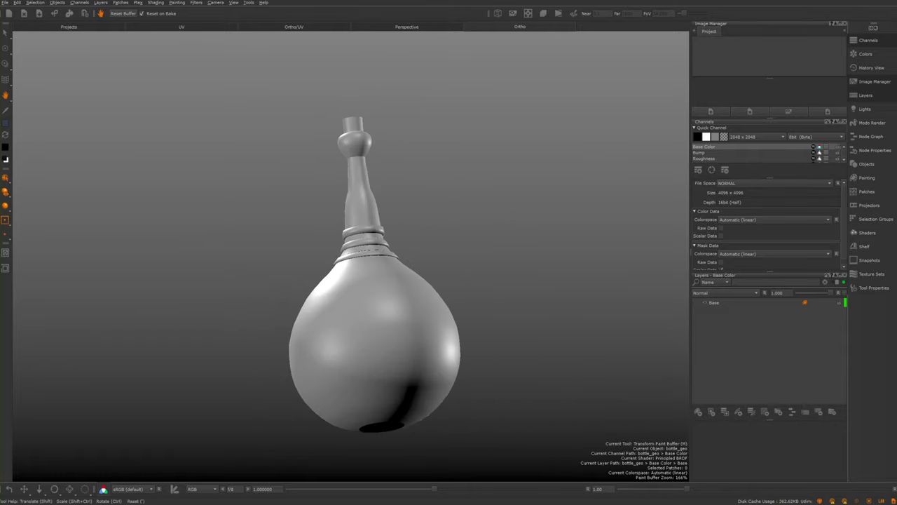
{"action": "left_click", "coordinate": [873, 167]}
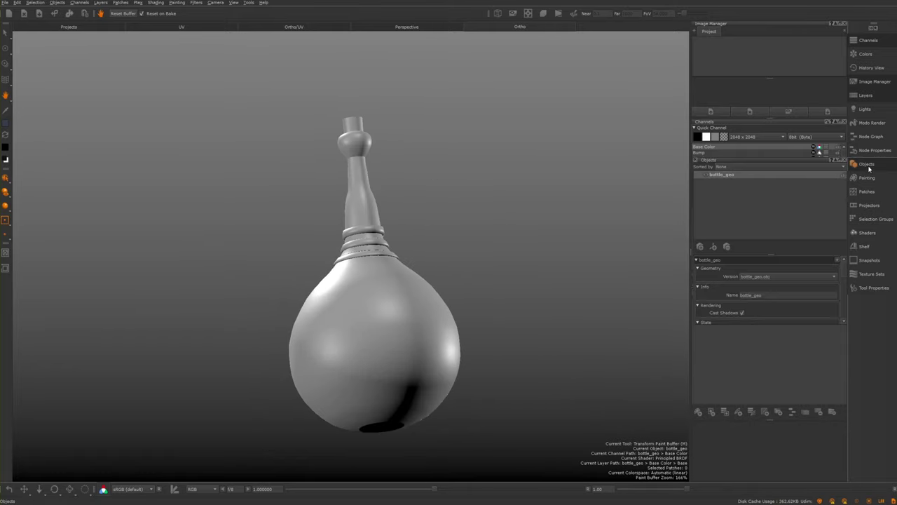
{"action": "left_click", "coordinate": [873, 165]}
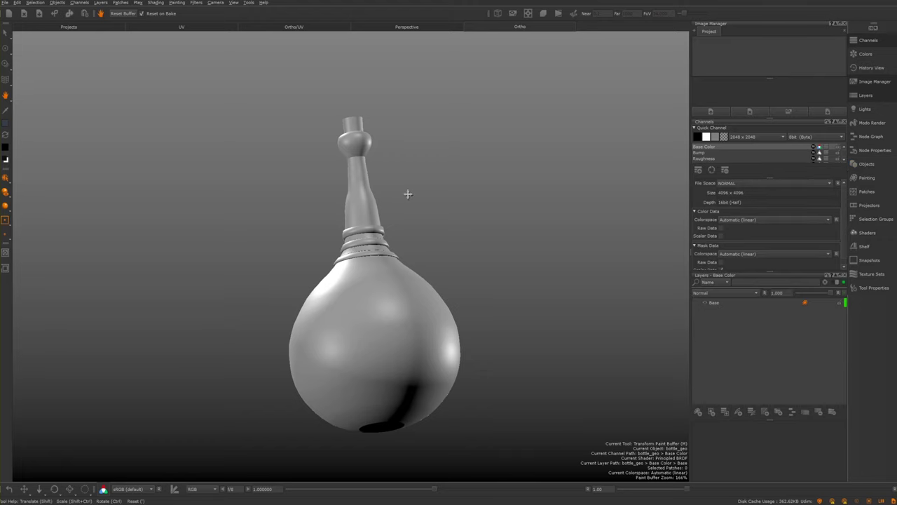
{"action": "left_click_drag", "start_coordinate": [472, 154], "coordinate": [470, 187], "text": "alt"}
Add a geo-channel to the bottle_geo object
{"action": "left_click", "coordinate": [870, 165]}
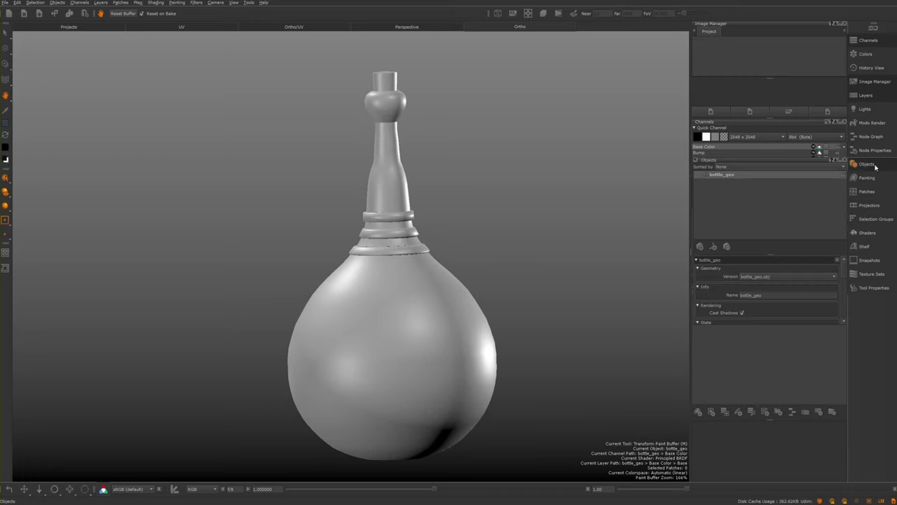
{"action": "left_click", "coordinate": [725, 177]}
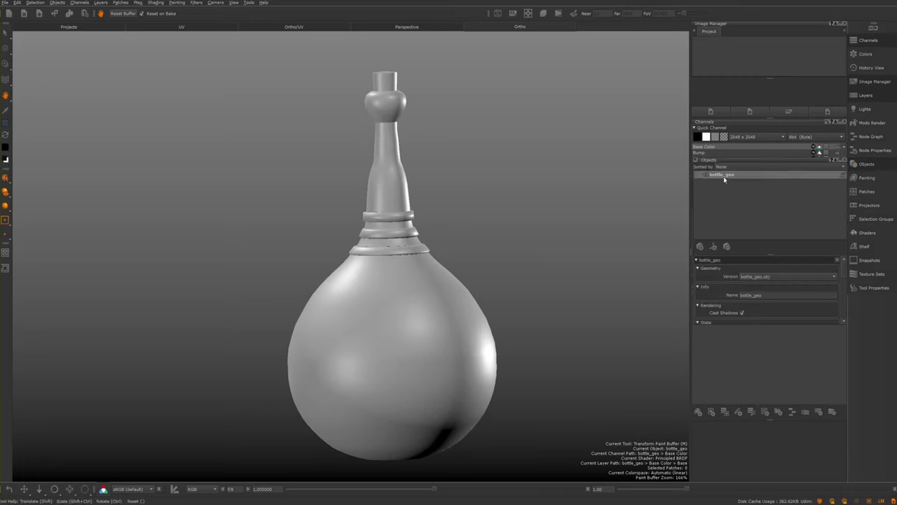
{"action": "left_click_drag", "start_coordinate": [840, 278], "coordinate": [840, 317]}
{"action": "double_click", "coordinate": [730, 314]}
Import the ambient_occlusion image sequence from the desktop's mesh_mapsd folder into the geo-channel for all patches
{"action": "left_click", "coordinate": [785, 315]}
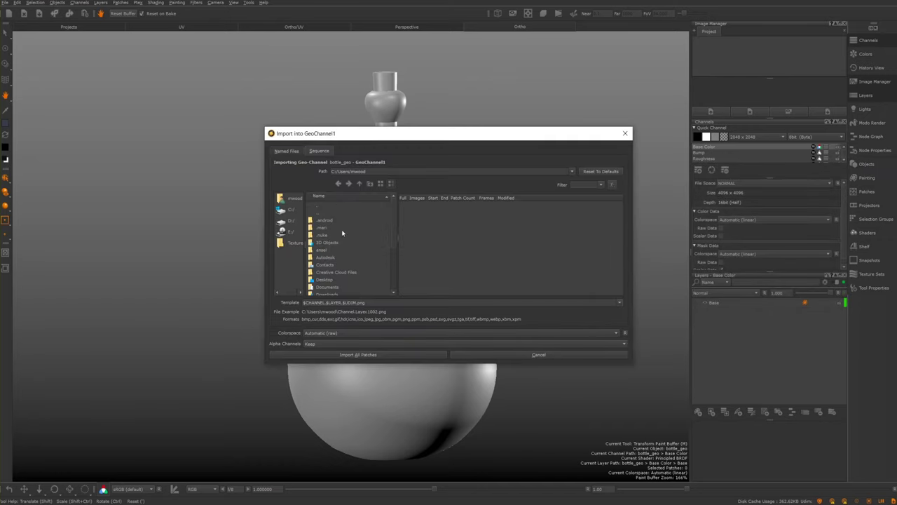
{"action": "double_click", "coordinate": [324, 278]}
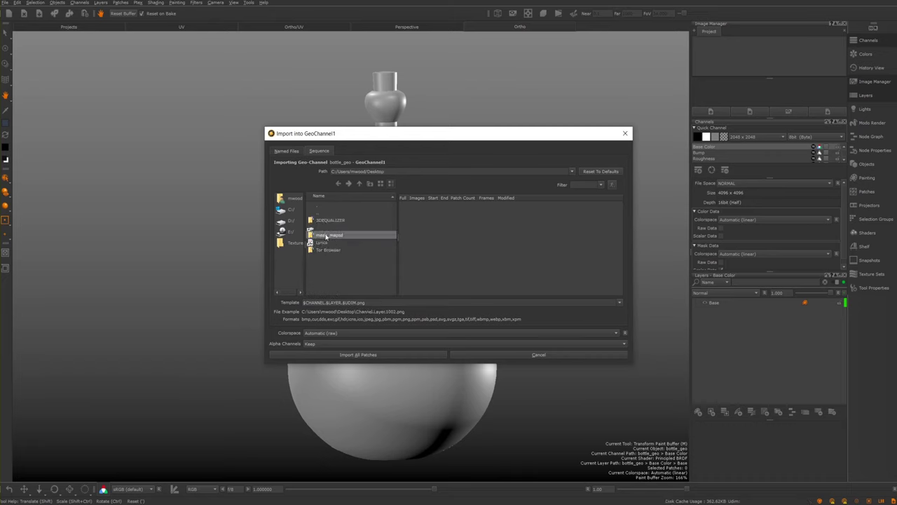
{"action": "double_click", "coordinate": [325, 235]}
{"action": "left_click", "coordinate": [440, 209]}
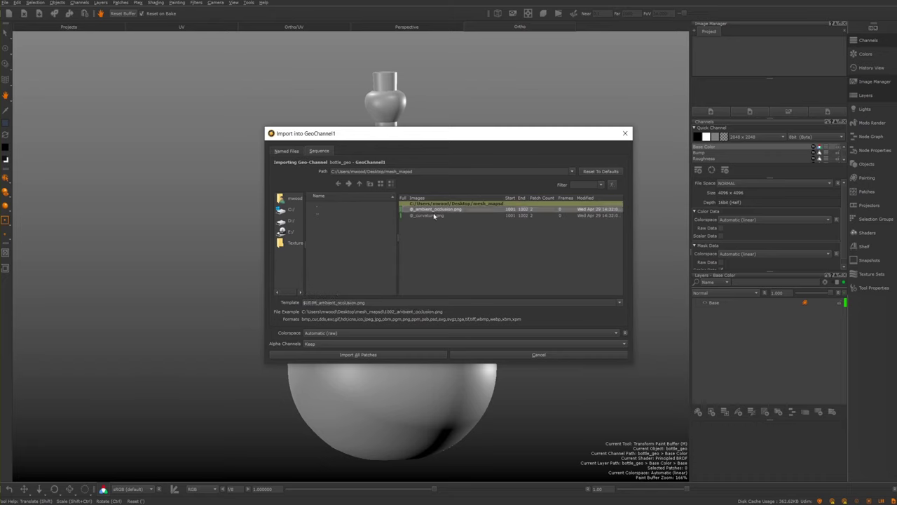
{"action": "left_click", "coordinate": [405, 356]}
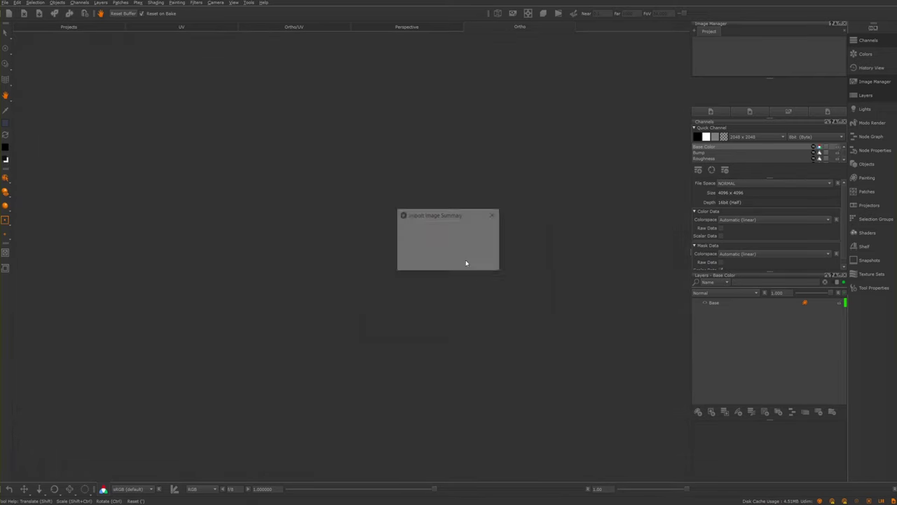
{"action": "left_click", "coordinate": [446, 255]}
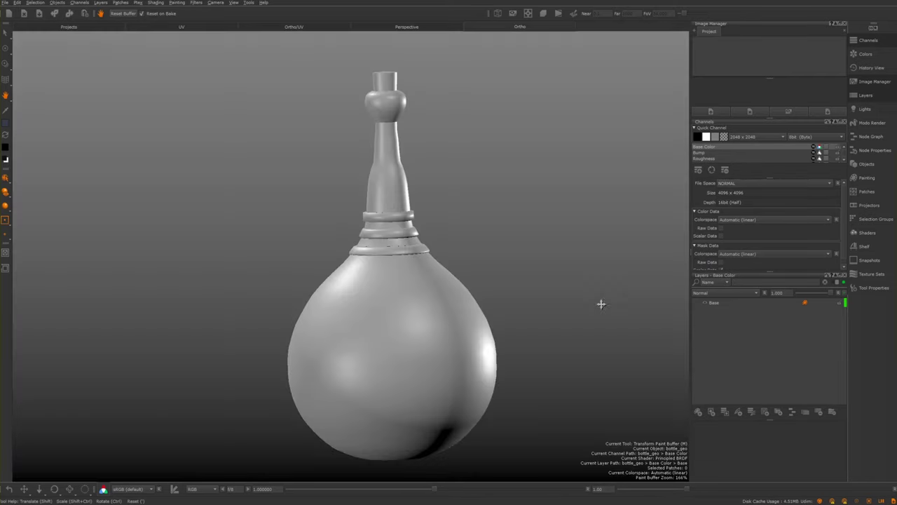
Rename the first geo-channel ambient_occlusion and add a second one named curvature
{"action": "left_click", "coordinate": [867, 163]}
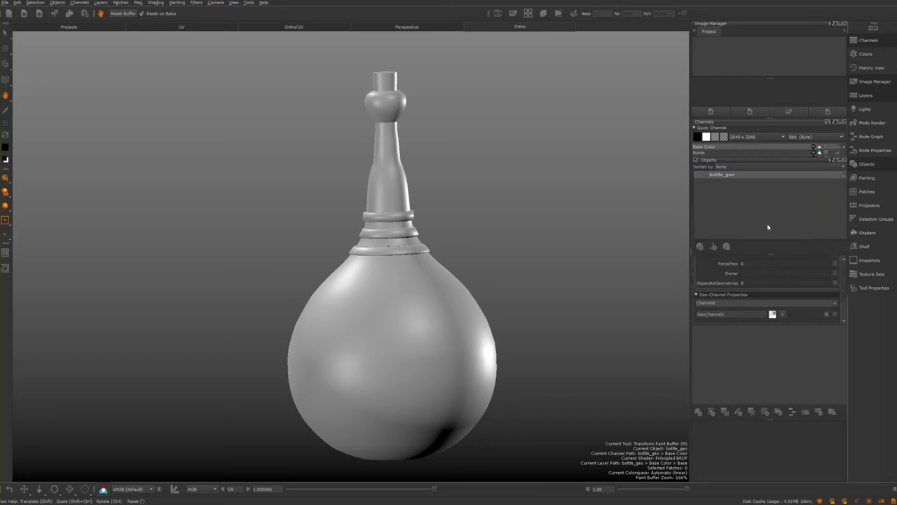
{"action": "left_click", "coordinate": [747, 314]}
{"action": "left_click", "coordinate": [834, 304]}
{"action": "left_click_drag", "start_coordinate": [843, 309], "coordinate": [846, 320]}
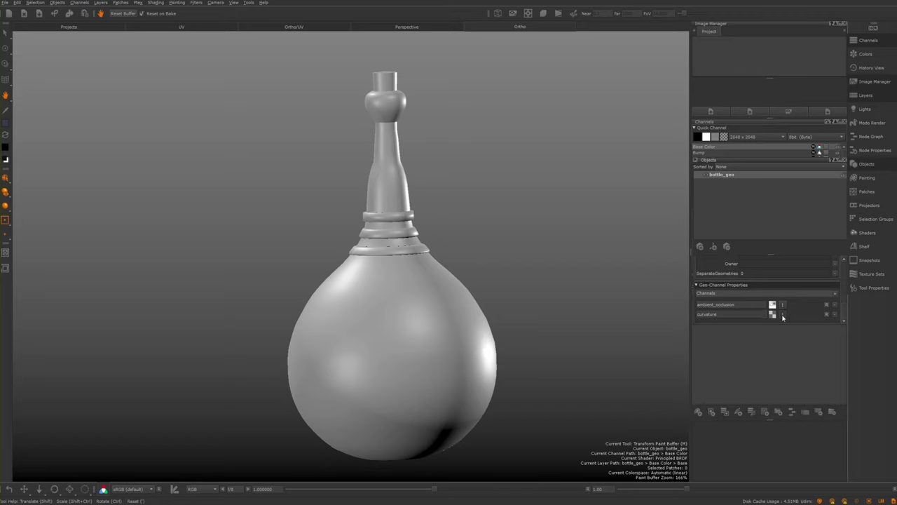
Import the curvature image sequence into the curvature geo-channel for all patches
{"action": "left_click", "coordinate": [773, 314]}
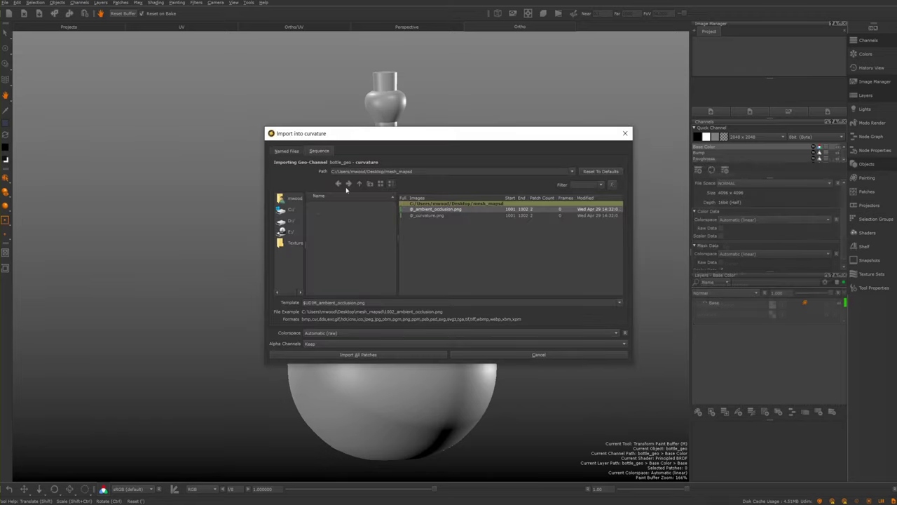
{"action": "left_click", "coordinate": [440, 216]}
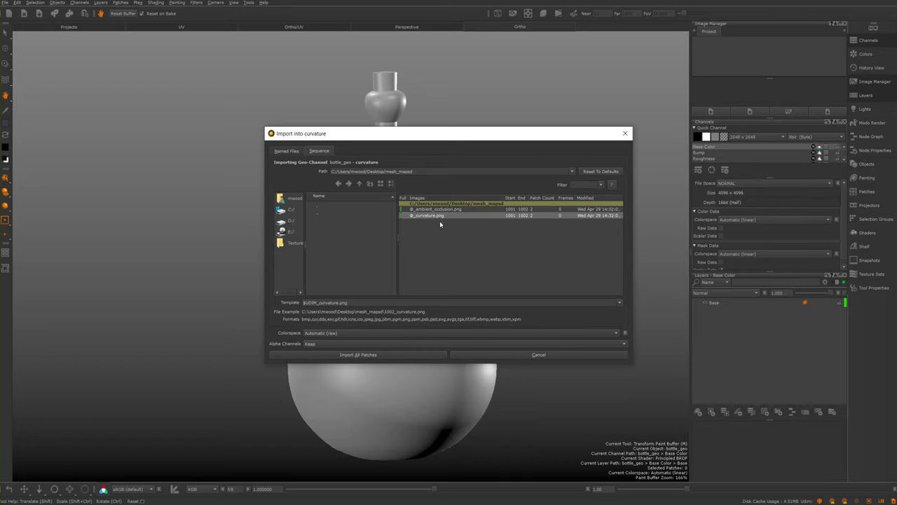
{"action": "left_click", "coordinate": [368, 354]}
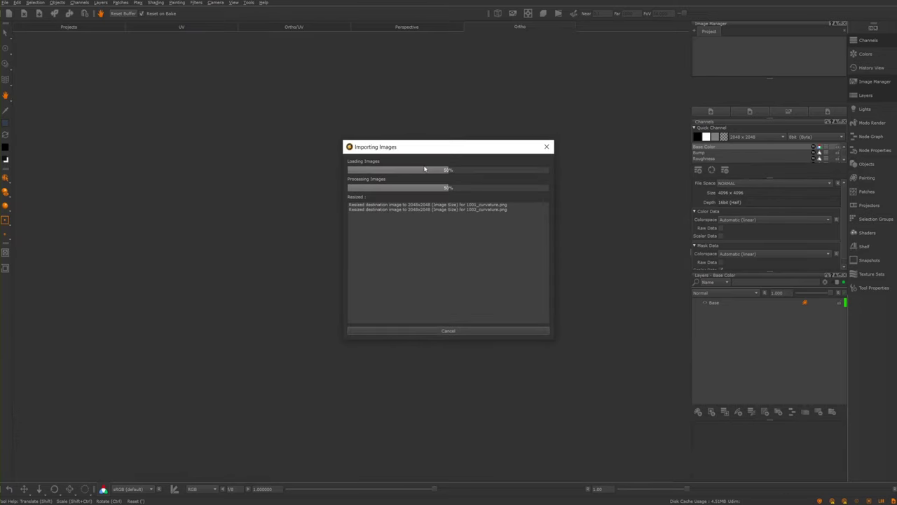
{"action": "left_click", "coordinate": [424, 255]}
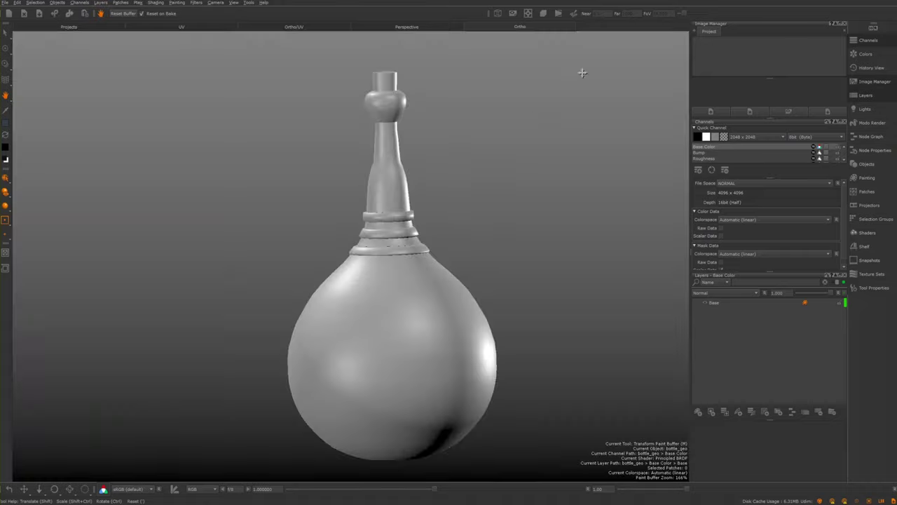
{"action": "scroll", "coordinate": [347, 239], "scroll_direction": "down", "scroll_amount": 3}
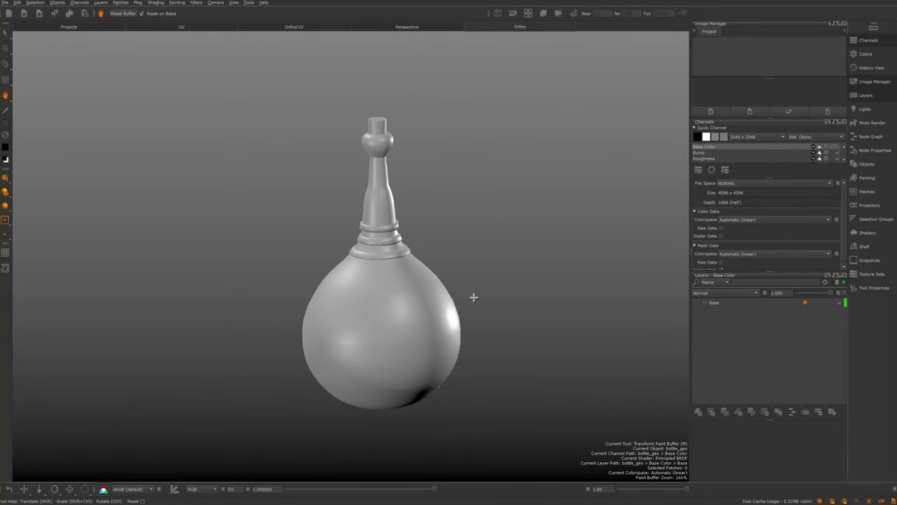
{"action": "right_click_drag", "start_coordinate": [403, 219], "coordinate": [600, 150], "text": "alt"}
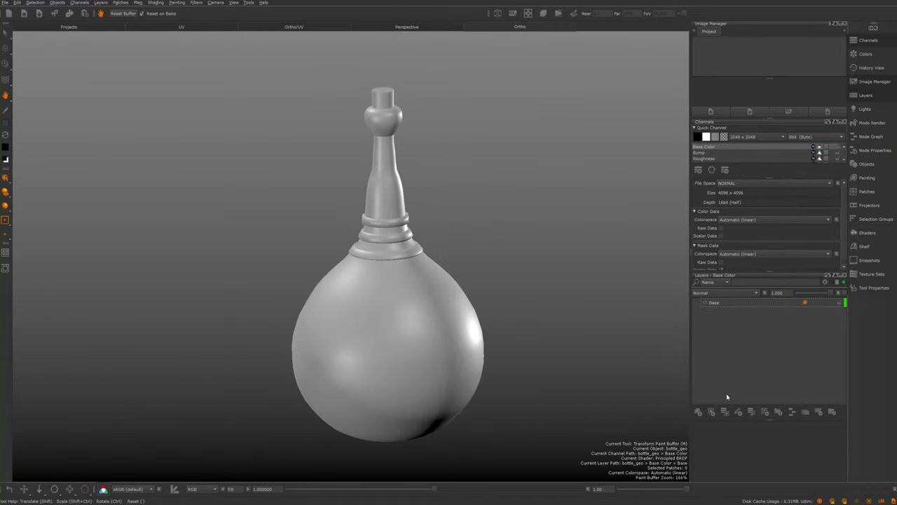
Remove the Base layer from the Base Color channel and add a Geo-Channel procedural layer in its place
{"action": "left_click", "coordinate": [716, 303]}
{"action": "left_click", "coordinate": [817, 412]}
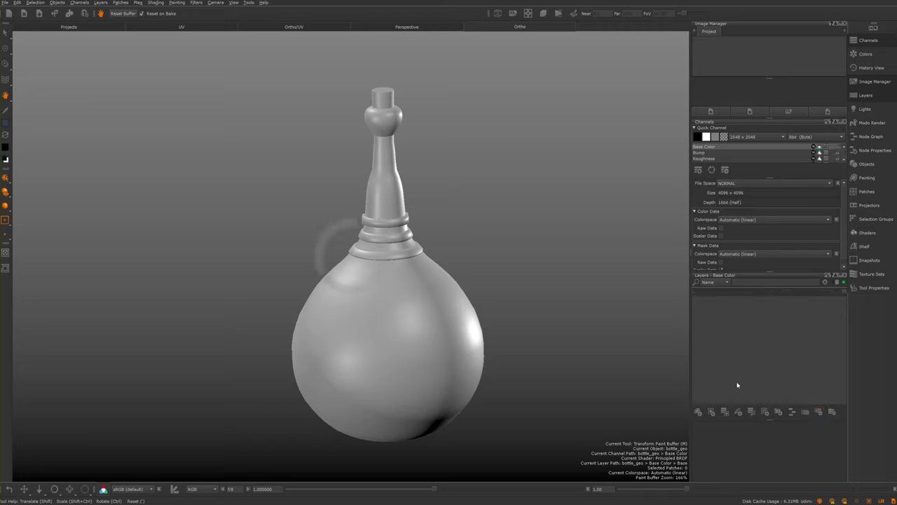
{"action": "left_click", "coordinate": [766, 412]}
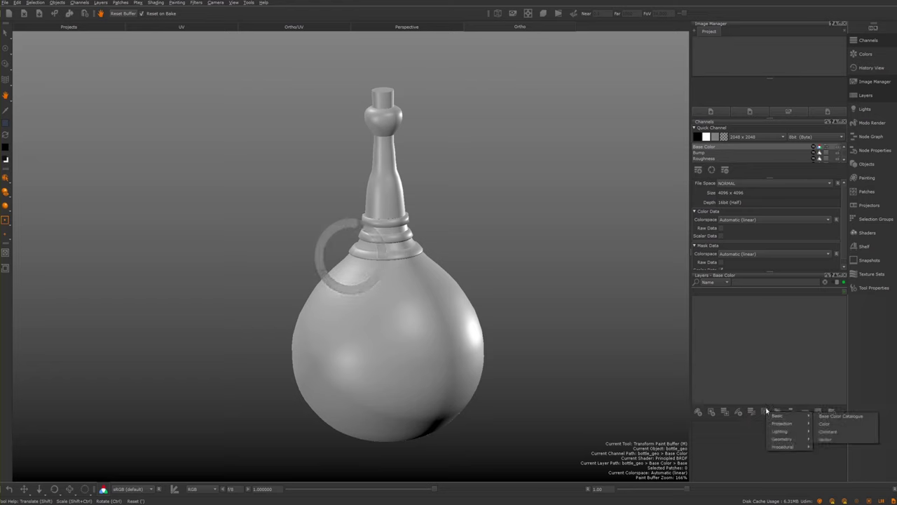
{"action": "mouse_move", "coordinate": [796, 439]}
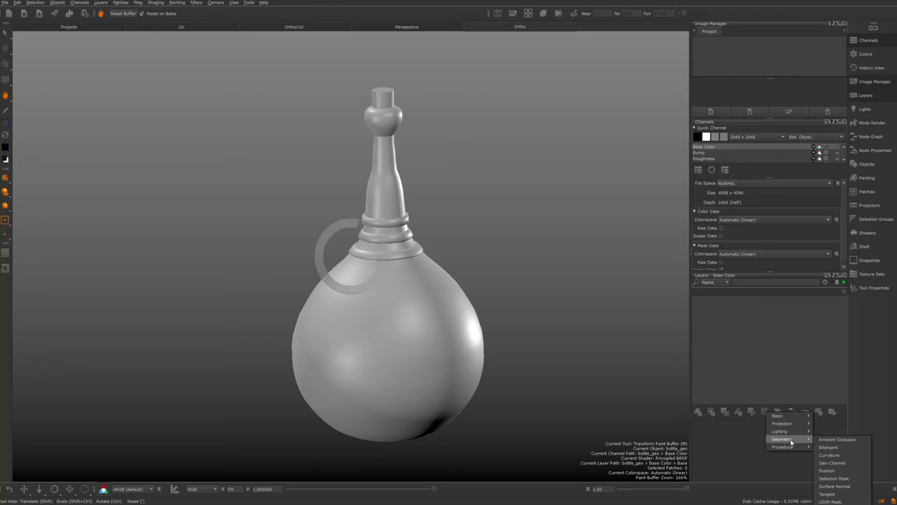
{"action": "left_click", "coordinate": [833, 463]}
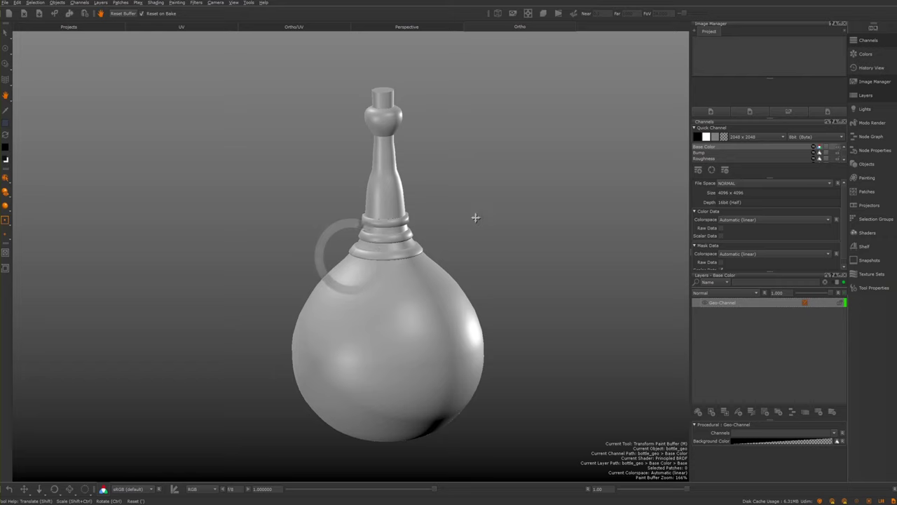
Set the Geo-Channel layer's source channel to ambient_occlusion
{"action": "middle_click_drag", "start_coordinate": [502, 221], "coordinate": [468, 204], "text": "alt"}
{"action": "right_click_drag", "start_coordinate": [468, 204], "coordinate": [504, 255], "text": "alt"}
{"action": "left_click", "coordinate": [834, 433]}
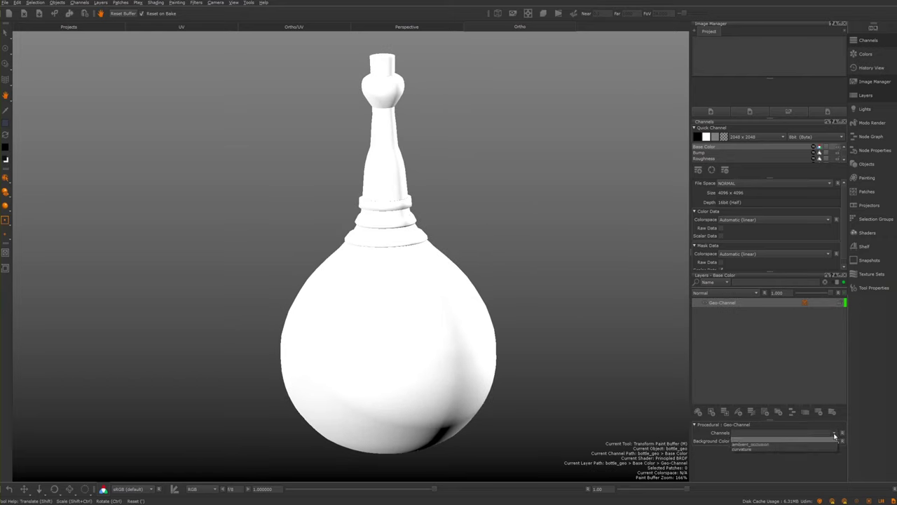
{"action": "left_click", "coordinate": [814, 442]}
{"action": "left_click_drag", "start_coordinate": [537, 262], "coordinate": [524, 204], "text": "alt"}
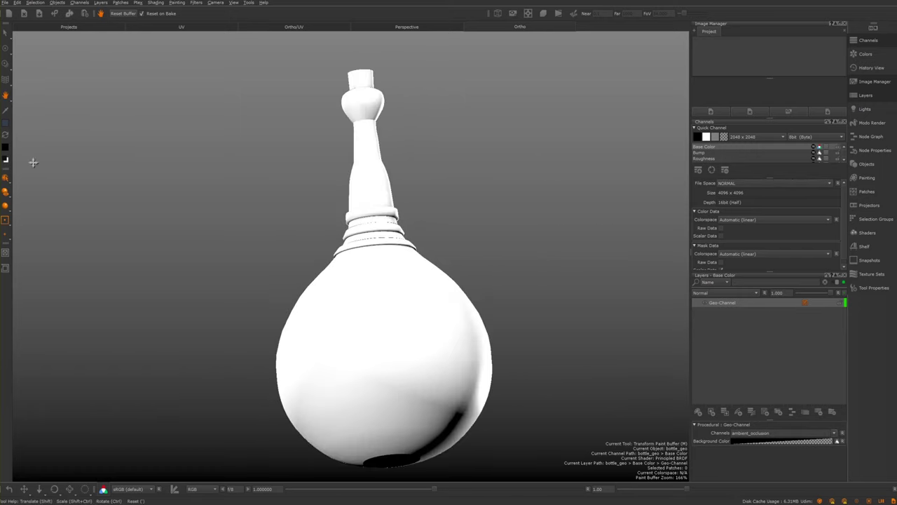
Switch the viewport lighting on the bottle to Flat
{"action": "left_click", "coordinate": [5, 206]}
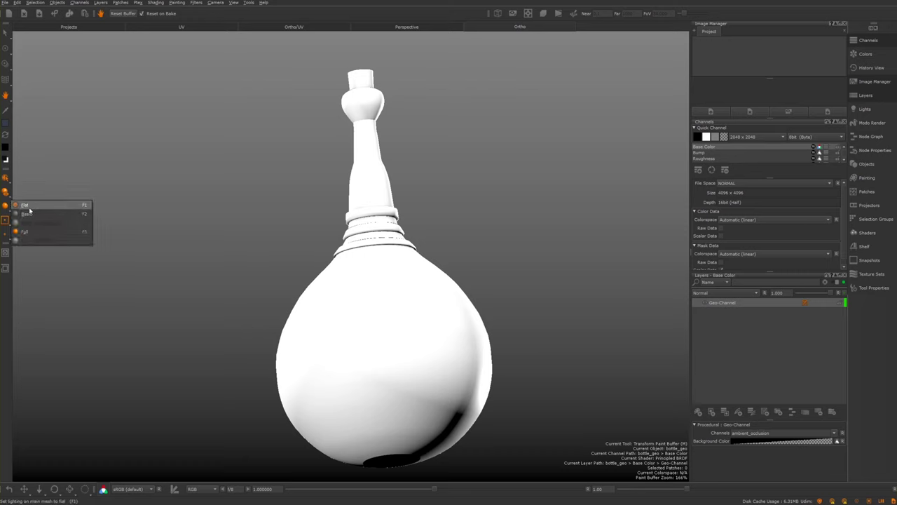
{"action": "left_click", "coordinate": [4, 208]}
{"action": "left_click", "coordinate": [5, 208]}
{"action": "left_click", "coordinate": [62, 207]}
{"action": "mouse_move", "coordinate": [297, 220]}
{"action": "left_mouse_down", "text": "alt"}
{"action": "mouse_move", "coordinate": [266, 146]}
{"action": "mouse_move", "coordinate": [313, 210]}
{"action": "mouse_move", "coordinate": [293, 252]}
{"action": "mouse_move", "coordinate": [270, 234]}
{"action": "mouse_move", "coordinate": [267, 213]}
{"action": "mouse_move", "coordinate": [278, 214]}
{"action": "mouse_move", "coordinate": [230, 184]}
{"action": "mouse_move", "coordinate": [276, 236]}
{"action": "mouse_move", "coordinate": [302, 221]}
{"action": "left_mouse_up", "text": "alt"}
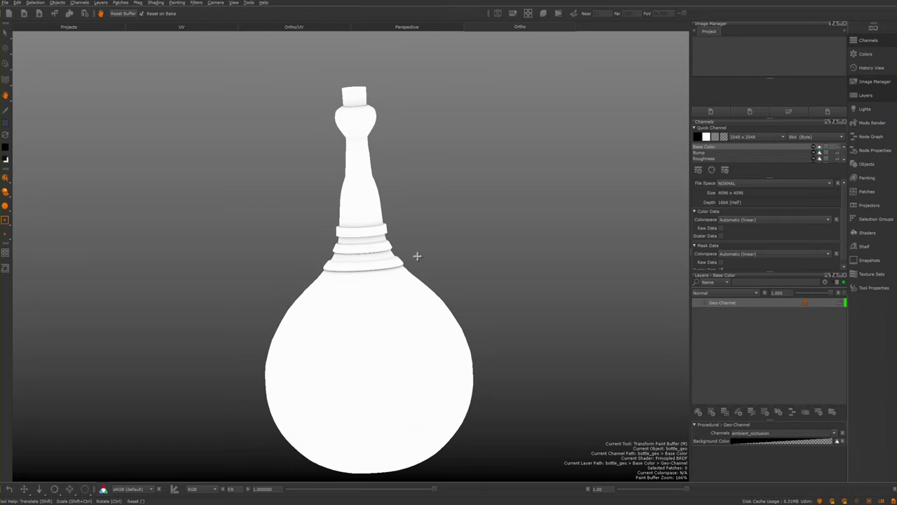
{"action": "left_click", "coordinate": [7, 205]}
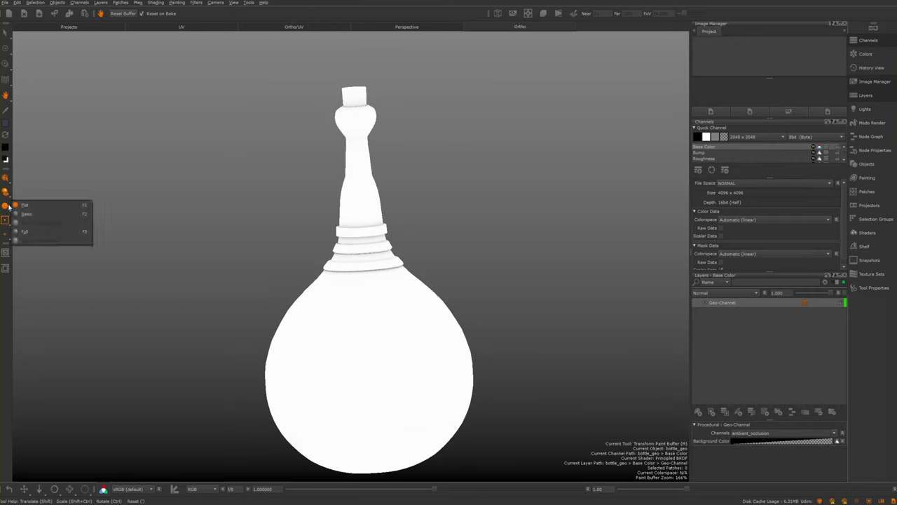
{"action": "left_click", "coordinate": [23, 205]}
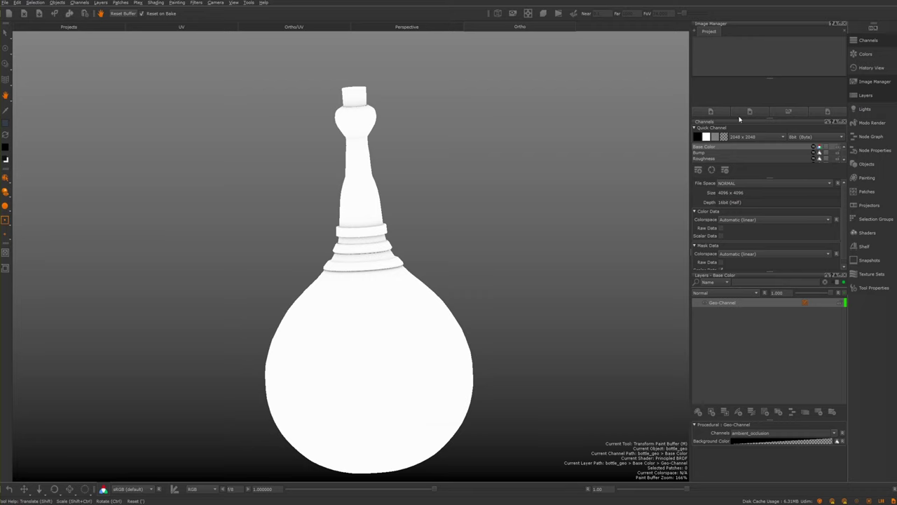
Examine the ambient occlusion map on the bottle's neck, rings and body from several angles
{"action": "mouse_move", "coordinate": [305, 197]}
{"action": "left_mouse_down", "text": "alt"}
{"action": "mouse_move", "coordinate": [313, 196]}
{"action": "mouse_move", "coordinate": [276, 204]}
{"action": "mouse_move", "coordinate": [297, 206]}
{"action": "left_mouse_up", "text": "alt"}
{"action": "right_click_drag", "start_coordinate": [297, 206], "coordinate": [313, 236], "text": "alt"}
{"action": "middle_click_drag", "start_coordinate": [311, 182], "coordinate": [327, 170], "text": "alt"}
{"action": "mouse_move", "coordinate": [327, 170]}
{"action": "left_mouse_down", "text": "alt"}
{"action": "mouse_move", "coordinate": [311, 184]}
{"action": "mouse_move", "coordinate": [334, 176]}
{"action": "left_mouse_up", "text": "alt"}
{"action": "right_click_drag", "start_coordinate": [335, 176], "coordinate": [357, 230], "text": "alt"}
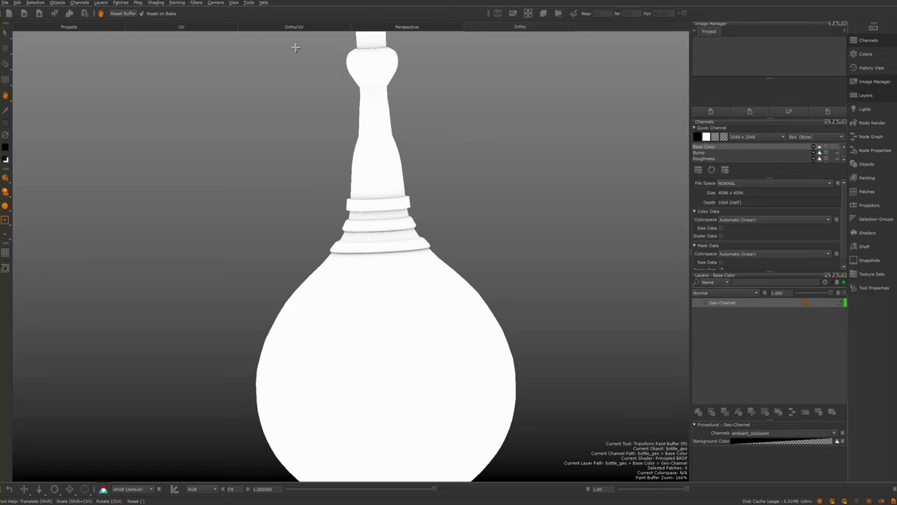
{"action": "left_click_drag", "start_coordinate": [262, 197], "coordinate": [196, 165], "text": "alt"}
{"action": "left_click", "coordinate": [5, 205]}
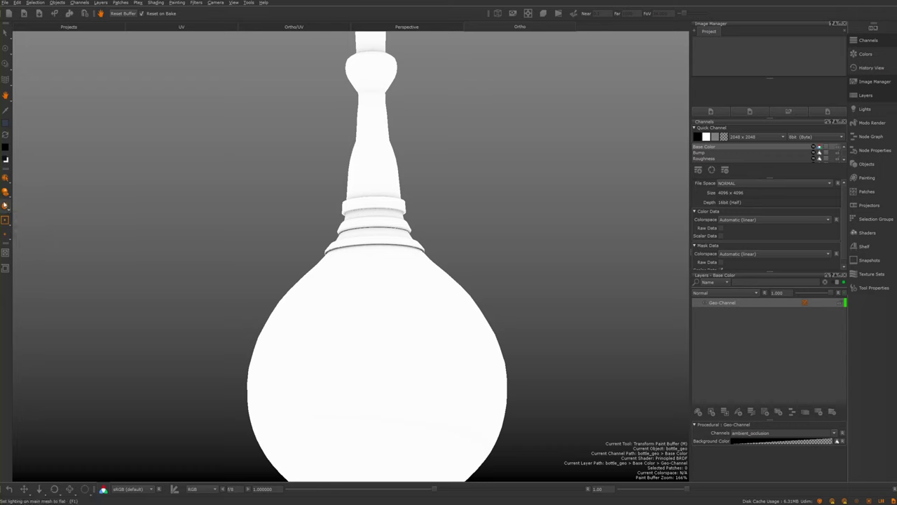
{"action": "left_click", "coordinate": [4, 192]}
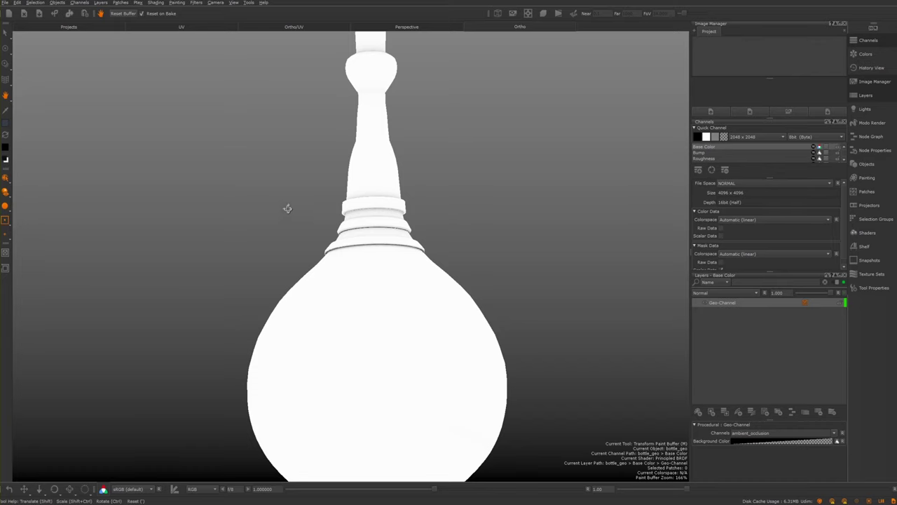
{"action": "left_click_drag", "start_coordinate": [289, 208], "coordinate": [290, 230], "text": "alt"}
{"action": "middle_click_drag", "start_coordinate": [327, 208], "coordinate": [318, 268], "text": "alt"}
{"action": "right_click_drag", "start_coordinate": [318, 268], "coordinate": [293, 199], "text": "alt"}
{"action": "left_click_drag", "start_coordinate": [292, 198], "coordinate": [287, 229], "text": "alt"}
{"action": "right_click_drag", "start_coordinate": [286, 229], "coordinate": [343, 243], "text": "alt"}
{"action": "middle_click_drag", "start_coordinate": [343, 243], "coordinate": [327, 243], "text": "alt"}
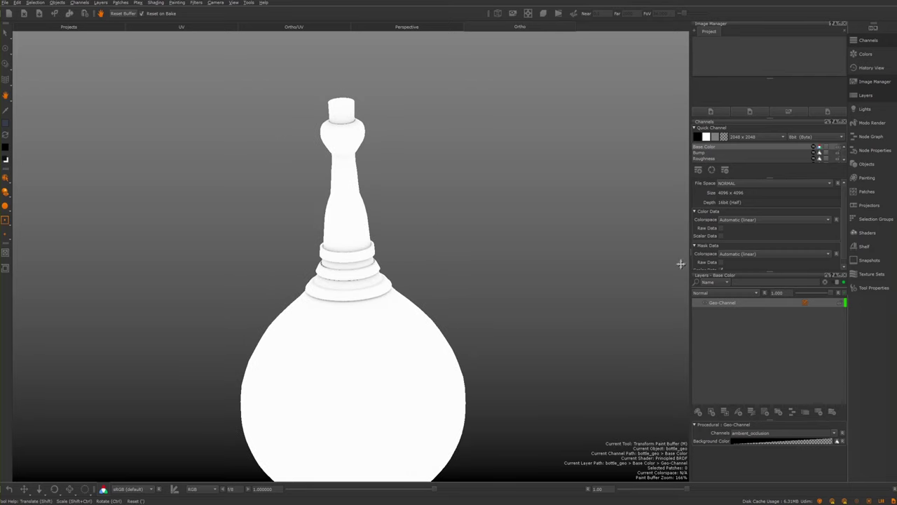
Set the Geo-Channel layer's source channel to curvature and check it around the bottle's neck
{"action": "left_click", "coordinate": [834, 433]}
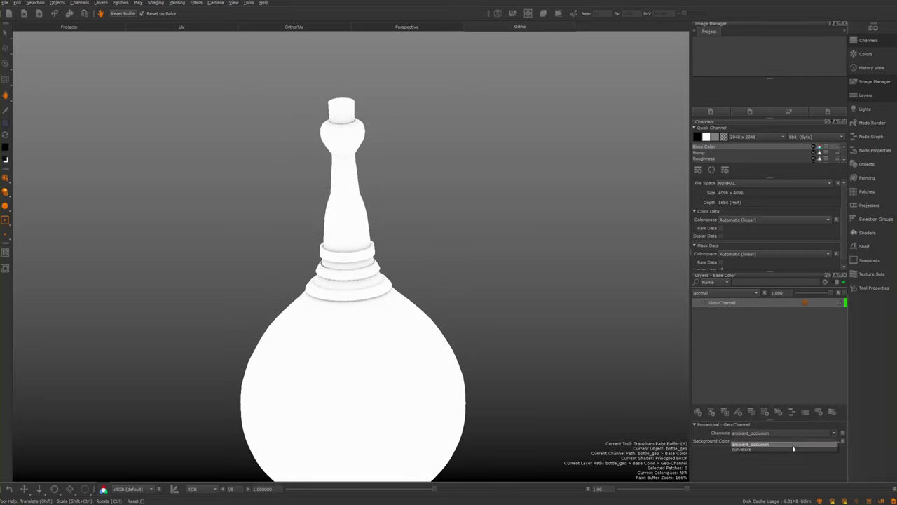
{"action": "left_click", "coordinate": [792, 450]}
{"action": "left_click_drag", "start_coordinate": [347, 209], "coordinate": [382, 205], "text": "alt"}
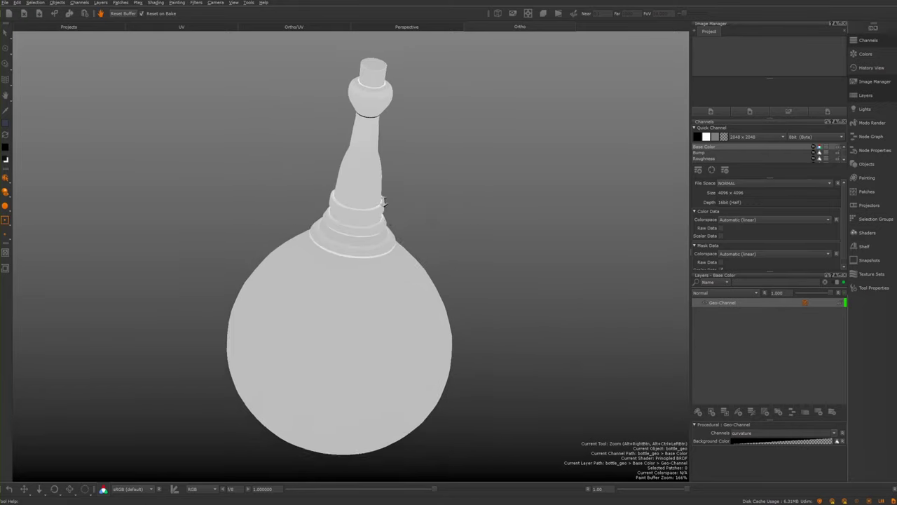
{"action": "right_click_drag", "start_coordinate": [382, 205], "coordinate": [412, 197], "text": "alt"}
{"action": "middle_click_drag", "start_coordinate": [412, 196], "coordinate": [398, 223], "text": "alt"}
{"action": "scroll", "coordinate": [398, 223], "scroll_direction": "down", "scroll_amount": 5}
{"action": "mouse_move", "coordinate": [357, 187]}
{"action": "left_mouse_down", "text": "alt"}
{"action": "mouse_move", "coordinate": [274, 192]}
{"action": "mouse_move", "coordinate": [407, 248]}
{"action": "mouse_move", "coordinate": [435, 216]}
{"action": "mouse_move", "coordinate": [391, 222]}
{"action": "mouse_move", "coordinate": [292, 202]}
{"action": "mouse_move", "coordinate": [226, 240]}
{"action": "mouse_move", "coordinate": [238, 245]}
{"action": "left_mouse_up", "text": "alt"}
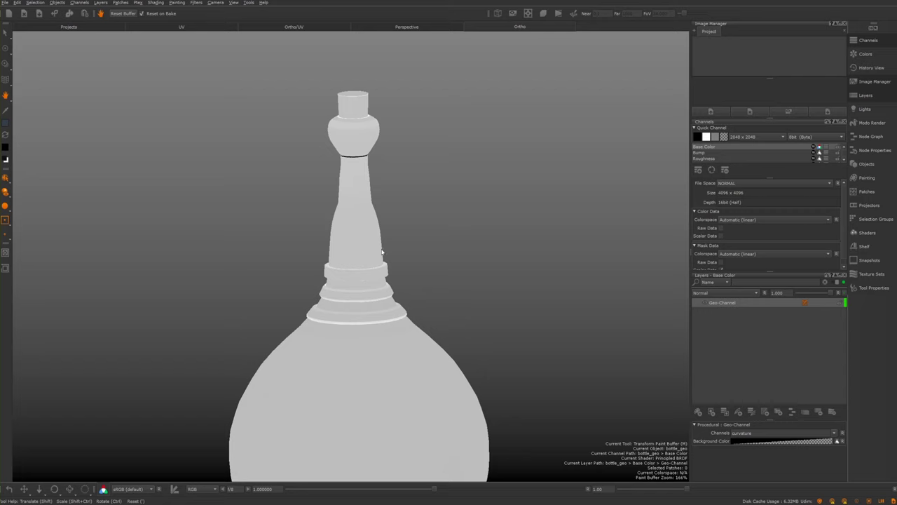
Show the UV view and examine the curvature map on the shells of patch 1001
{"action": "key", "text": "u"}
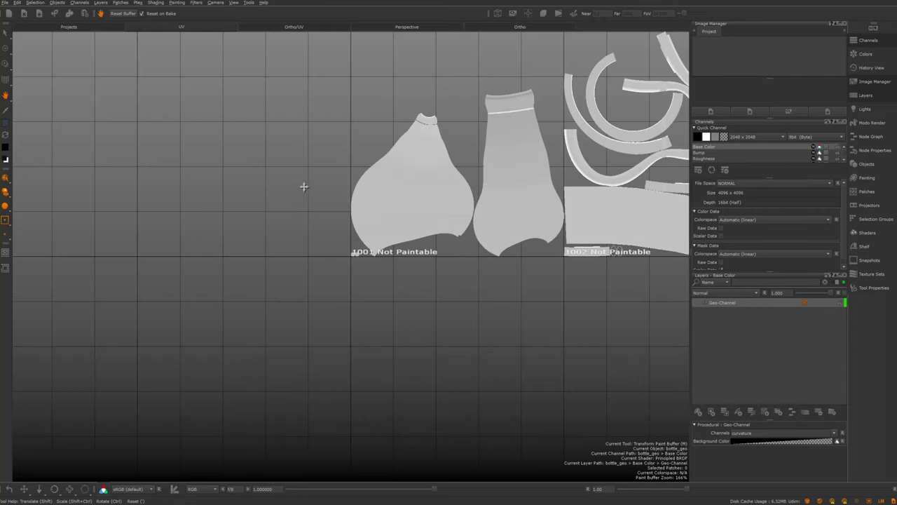
{"action": "middle_click_drag", "start_coordinate": [304, 187], "coordinate": [248, 231], "text": "alt"}
{"action": "right_click_drag", "start_coordinate": [246, 212], "coordinate": [410, 261], "text": "alt"}
{"action": "scroll", "coordinate": [410, 260], "scroll_direction": "down", "scroll_amount": 6}
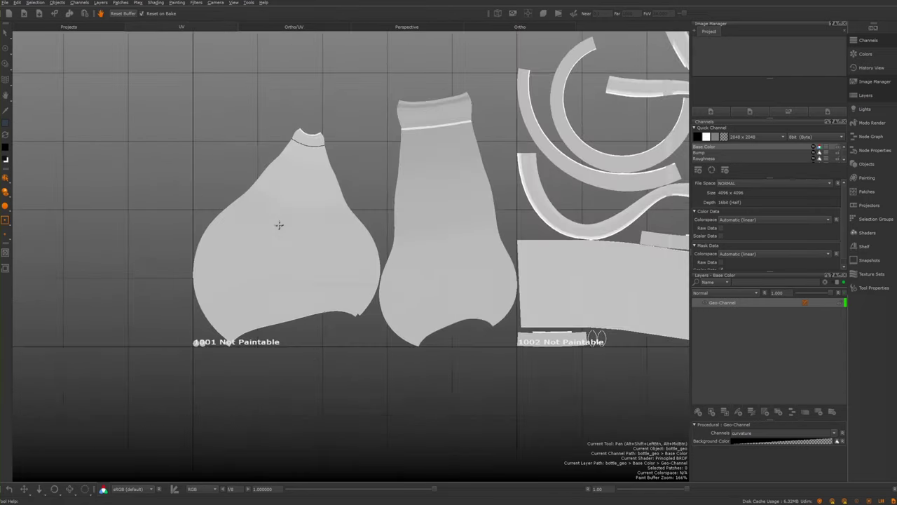
{"action": "middle_click_drag", "start_coordinate": [367, 224], "coordinate": [350, 269], "text": "alt"}
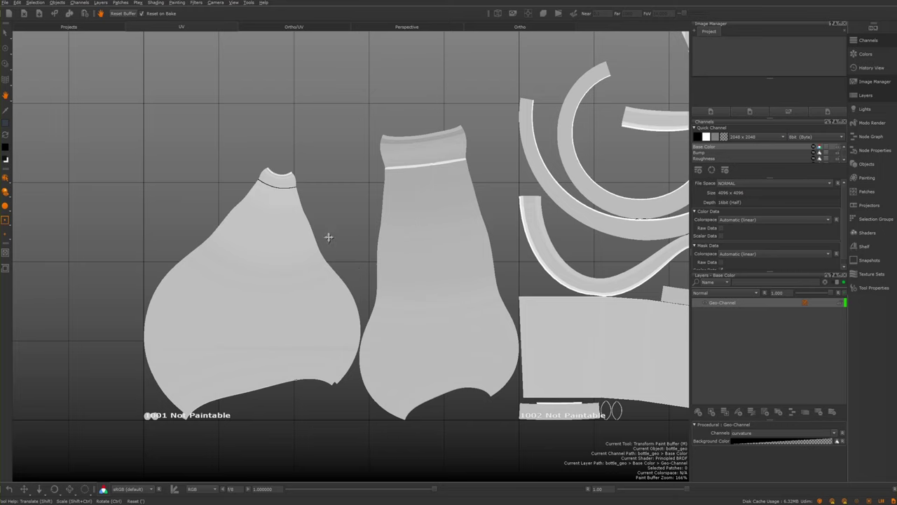
{"action": "middle_click_drag", "start_coordinate": [339, 217], "coordinate": [340, 205], "text": "alt"}
{"action": "middle_click_drag", "start_coordinate": [252, 209], "coordinate": [144, 234], "text": "alt"}
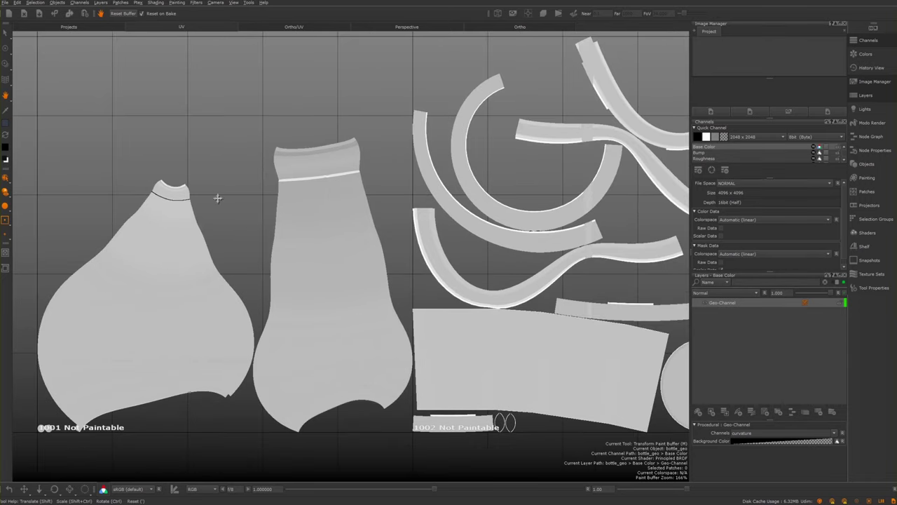
{"action": "middle_click_drag", "start_coordinate": [217, 198], "coordinate": [281, 201], "text": "alt"}
{"action": "right_click_drag", "start_coordinate": [292, 228], "coordinate": [241, 230], "text": "alt"}
{"action": "right_click_drag", "start_coordinate": [304, 184], "coordinate": [370, 232], "text": "alt"}
{"action": "middle_click_drag", "start_coordinate": [389, 151], "coordinate": [376, 159], "text": "alt"}
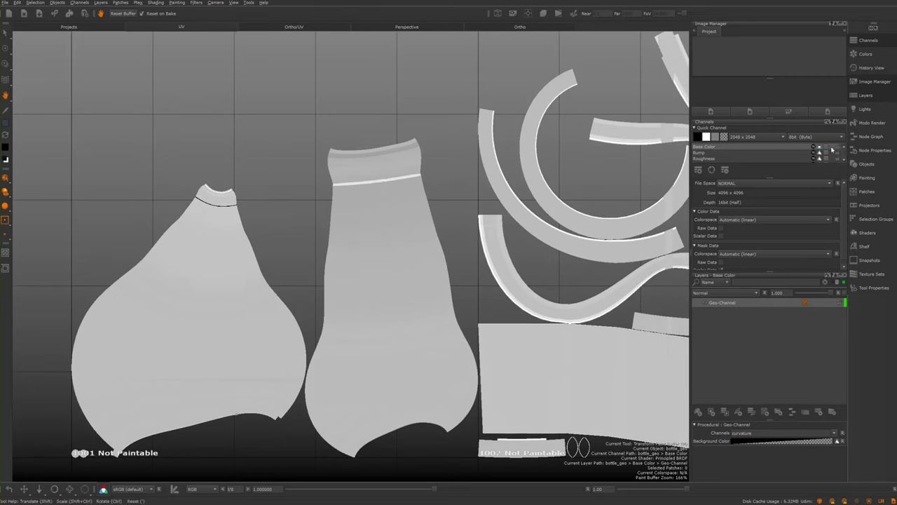
Examine the curvature map on the UV shells of patch 1002
{"action": "scroll", "coordinate": [846, 162], "scroll_direction": "down", "scroll_amount": 1}
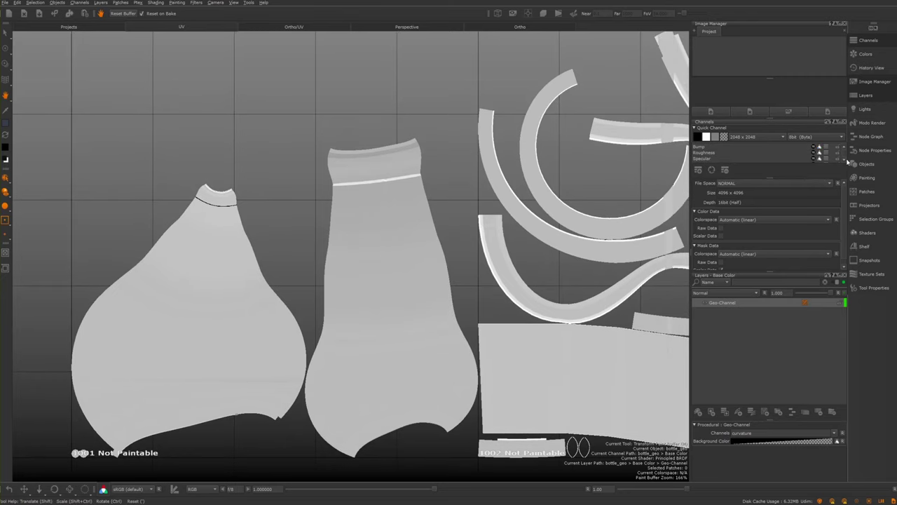
{"action": "scroll", "coordinate": [846, 149], "scroll_direction": "up", "scroll_amount": 1}
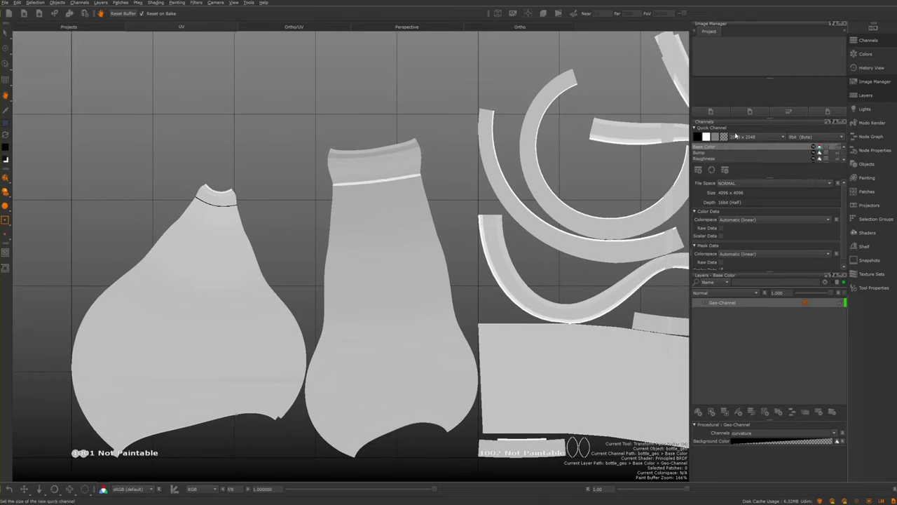
{"action": "middle_click_drag", "start_coordinate": [251, 150], "coordinate": [54, 140], "text": "alt"}
{"action": "middle_click_drag", "start_coordinate": [397, 207], "coordinate": [293, 207], "text": "alt"}
{"action": "right_click_drag", "start_coordinate": [293, 207], "coordinate": [253, 198], "text": "alt"}
{"action": "scroll", "coordinate": [334, 178], "scroll_direction": "up", "scroll_amount": 4}
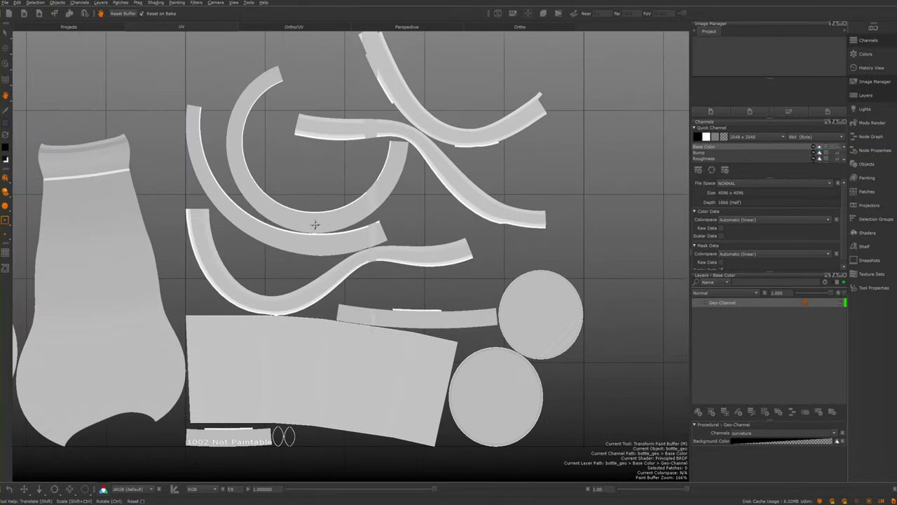
{"action": "middle_click_drag", "start_coordinate": [342, 202], "coordinate": [363, 239]}
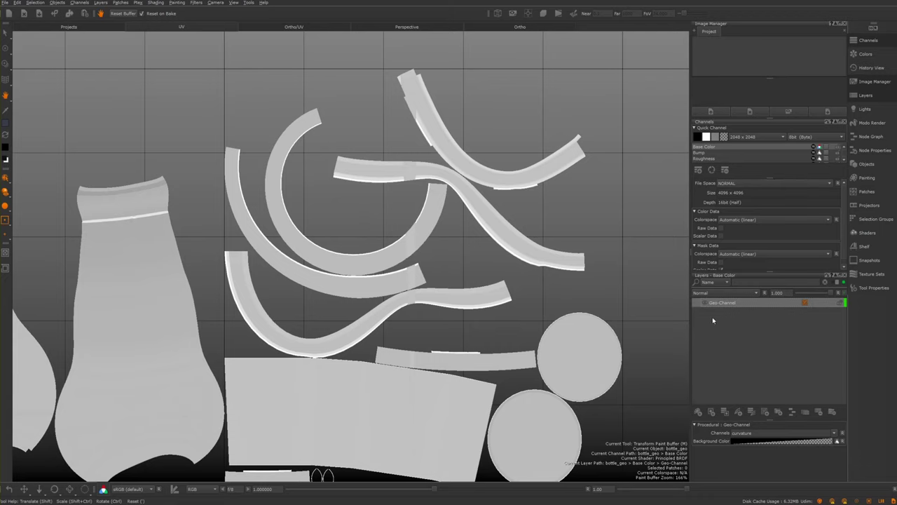
{"action": "middle_click_drag", "start_coordinate": [368, 164], "coordinate": [377, 127]}
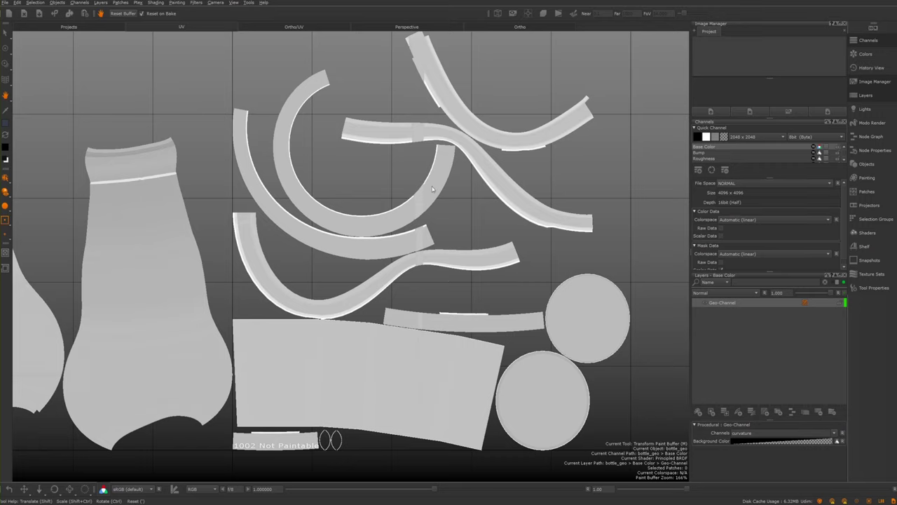
Show the bottle in the perspective view and inspect the curvature along the neck rings up close
{"action": "key", "text": "F9"}
{"action": "middle_click_drag", "start_coordinate": [398, 183], "coordinate": [387, 171], "text": "alt"}
{"action": "right_click_drag", "start_coordinate": [386, 170], "coordinate": [418, 185], "text": "alt"}
{"action": "middle_click_drag", "start_coordinate": [418, 185], "coordinate": [449, 232], "text": "alt"}
{"action": "left_click_drag", "start_coordinate": [449, 232], "coordinate": [480, 272], "text": "alt"}
{"action": "mouse_move", "coordinate": [449, 236]}
{"action": "left_mouse_down", "text": "alt"}
{"action": "mouse_move", "coordinate": [378, 229]}
{"action": "mouse_move", "coordinate": [455, 238]}
{"action": "left_mouse_up", "text": "alt"}
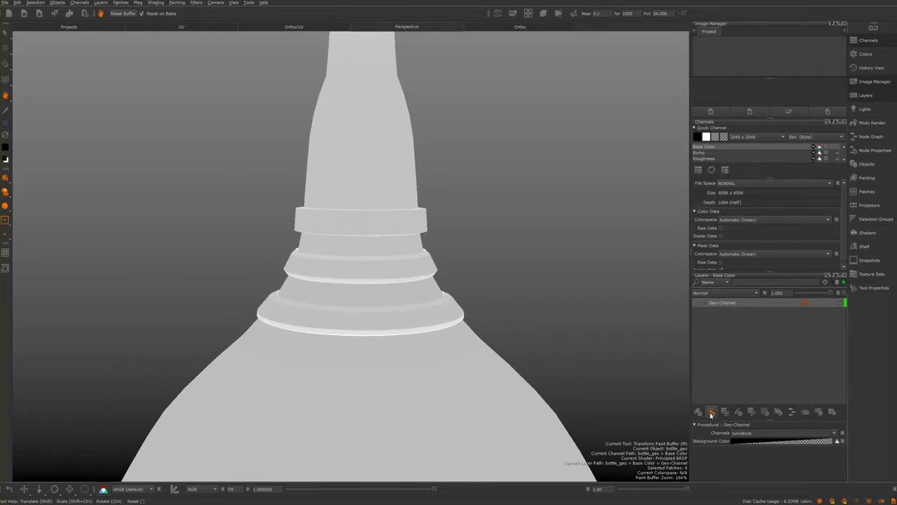
Add a Color procedural layer above the Geo-Channel layer in the Base Color channel
{"action": "left_click", "coordinate": [765, 413]}
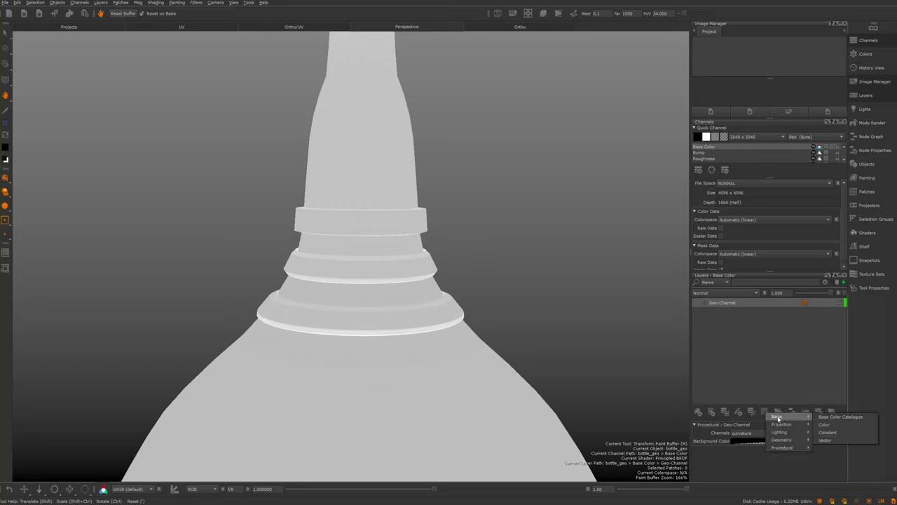
{"action": "left_click", "coordinate": [762, 404]}
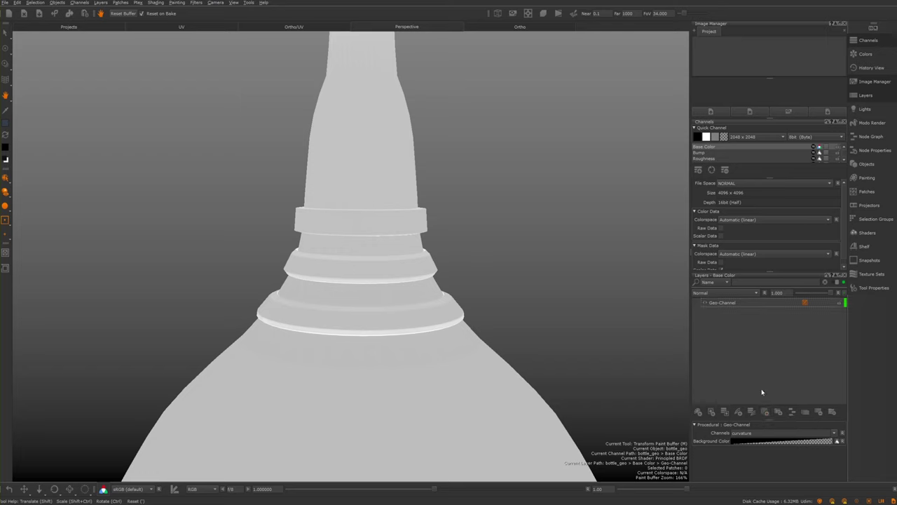
{"action": "left_click", "coordinate": [764, 412]}
{"action": "left_click", "coordinate": [827, 424]}
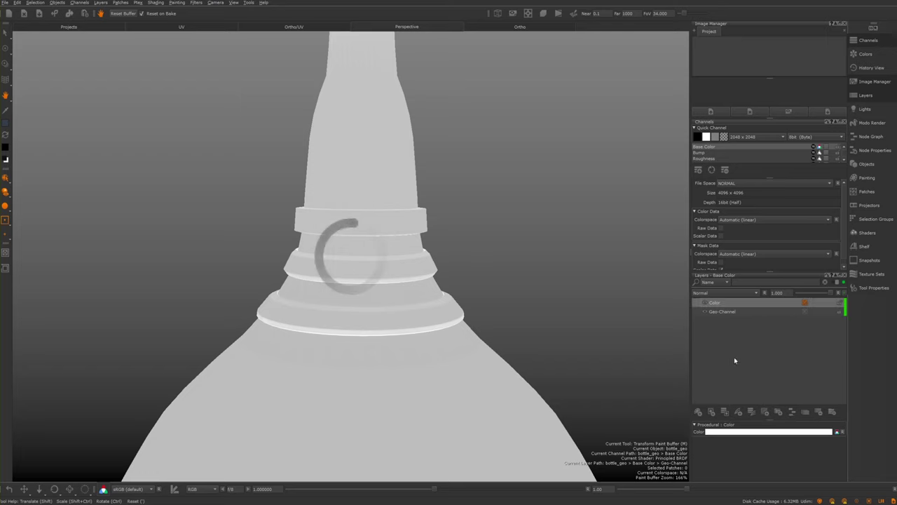
Set the Color layer to a golden tone with R 0.700, G 0.541 and B 0.000
{"action": "left_click", "coordinate": [725, 432]}
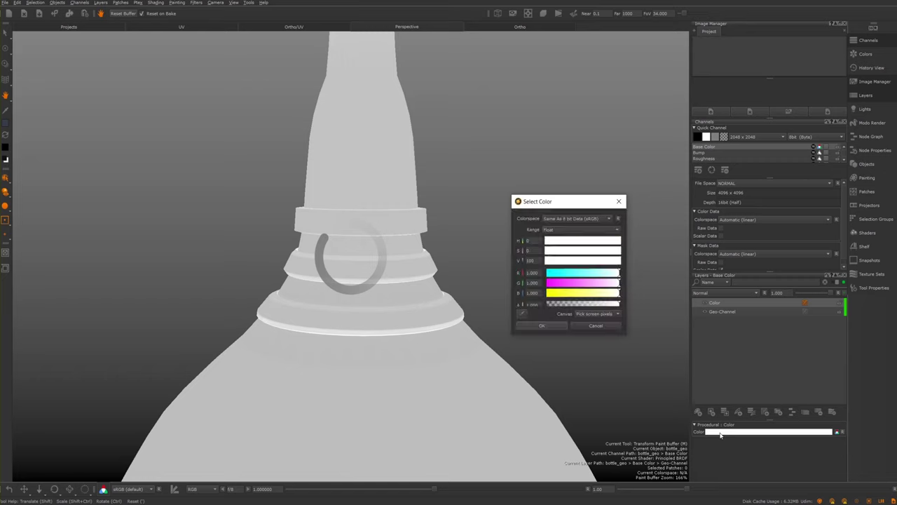
{"action": "left_click_drag", "start_coordinate": [566, 295], "coordinate": [548, 295]}
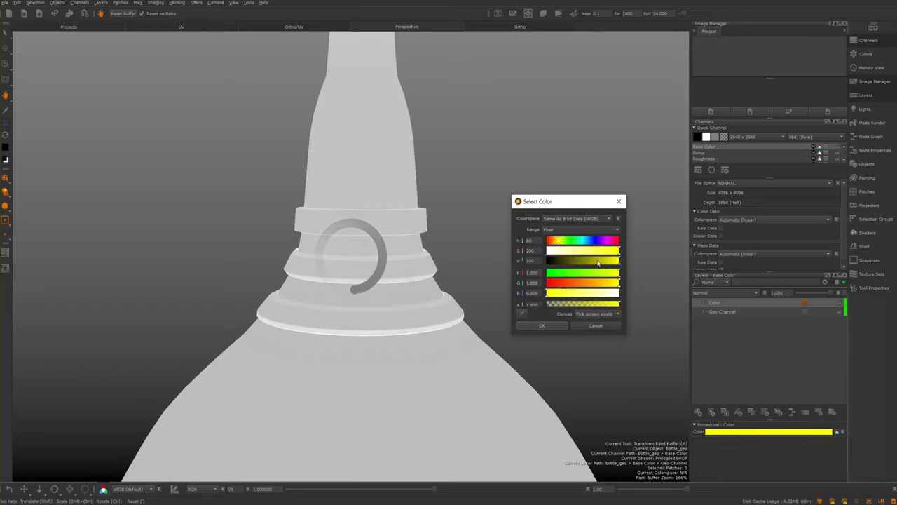
{"action": "left_click", "coordinate": [598, 262]}
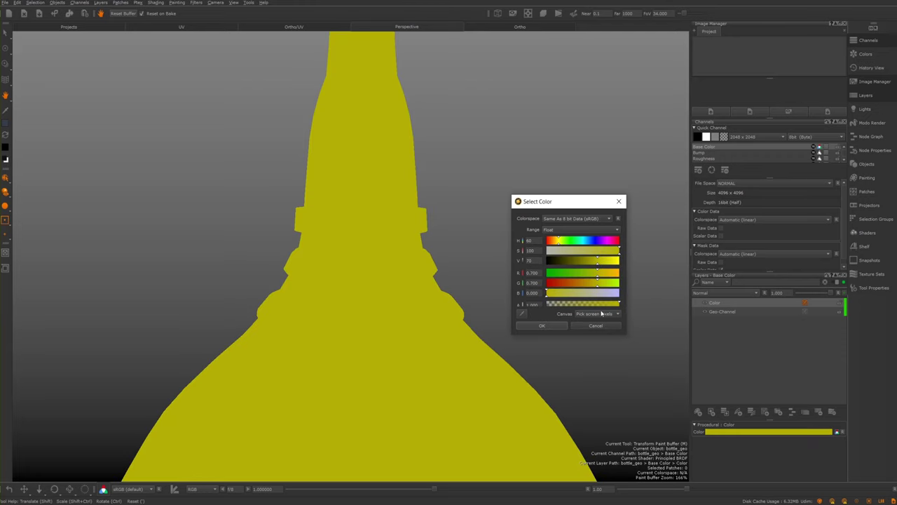
{"action": "left_click", "coordinate": [586, 283]}
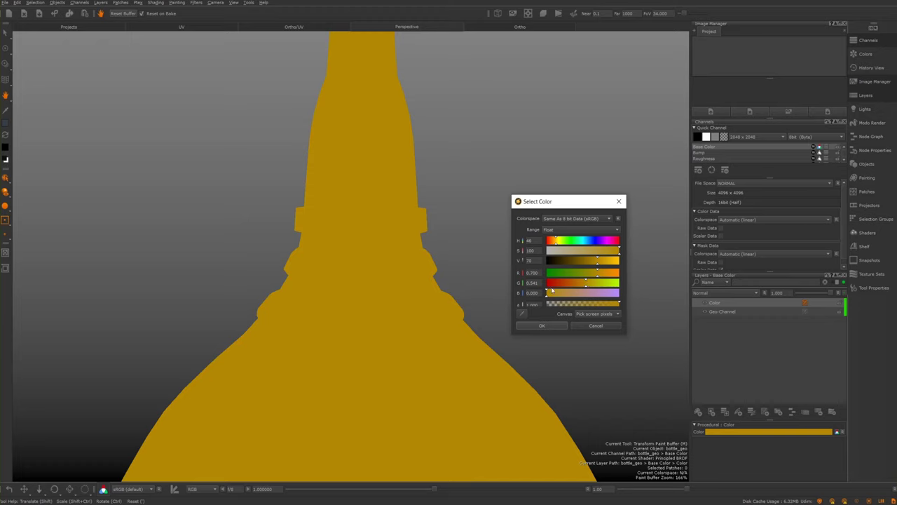
{"action": "left_click", "coordinate": [554, 327]}
{"action": "mouse_move", "coordinate": [537, 251]}
{"action": "left_mouse_down", "text": "alt"}
{"action": "mouse_move", "coordinate": [511, 257]}
{"action": "mouse_move", "coordinate": [523, 265]}
{"action": "left_mouse_up", "text": "alt"}
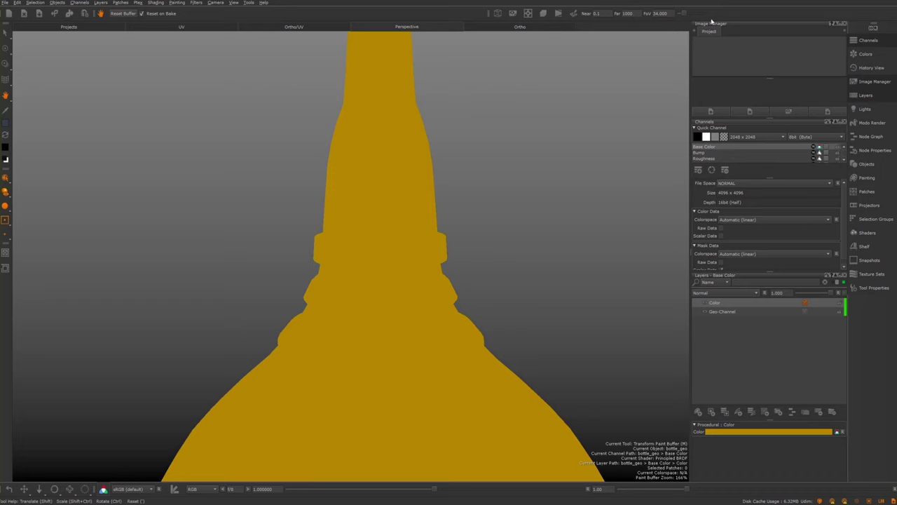
{"action": "left_click_drag", "start_coordinate": [535, 206], "coordinate": [529, 246], "text": "alt"}
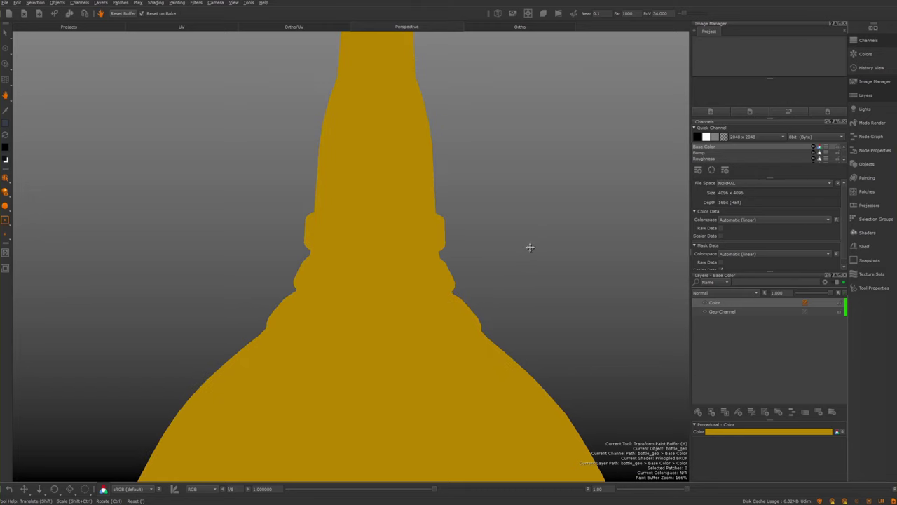
{"action": "left_click_drag", "start_coordinate": [432, 236], "coordinate": [555, 242], "text": "alt"}
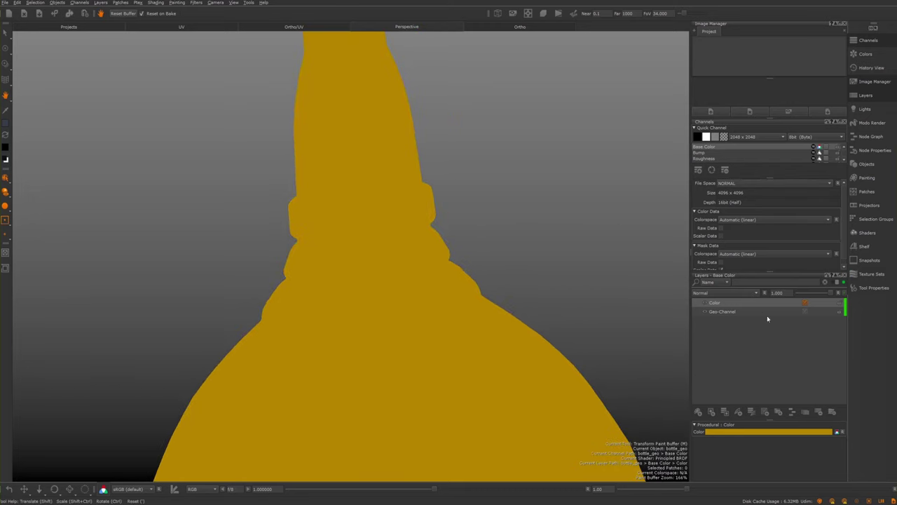
{"action": "right_click", "coordinate": [732, 306]}
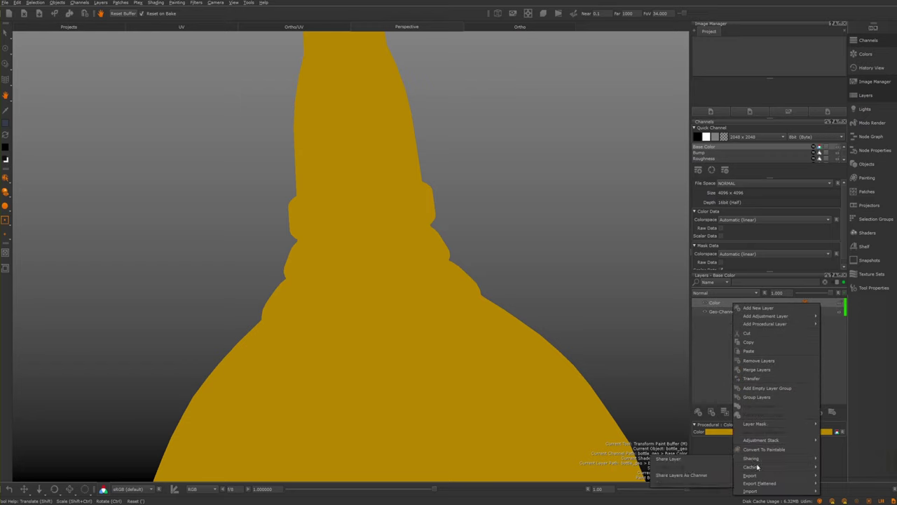
{"action": "mouse_move", "coordinate": [794, 325]}
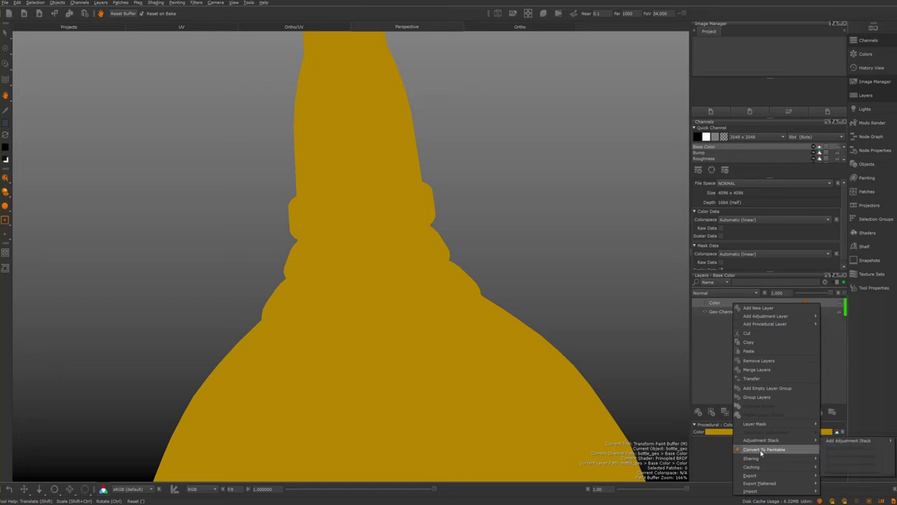
{"action": "mouse_move", "coordinate": [771, 423]}
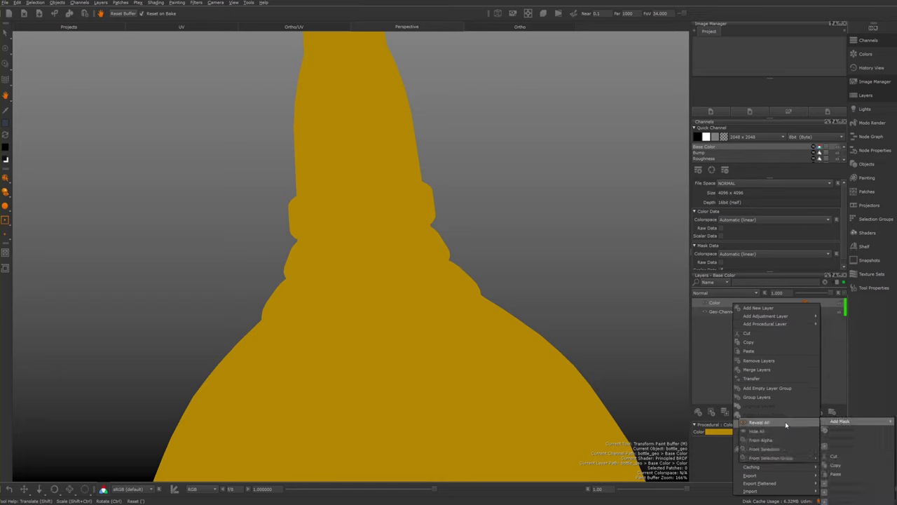
{"action": "left_click", "coordinate": [715, 301]}
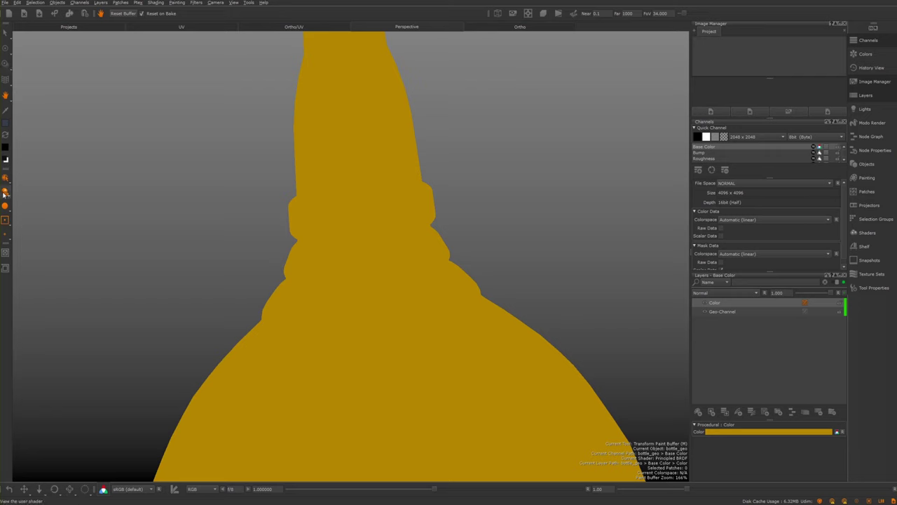
Select the three raised neck rings in Face Mode using the Select tool with the Connectedness Mesh type
{"action": "left_click", "coordinate": [5, 180]}
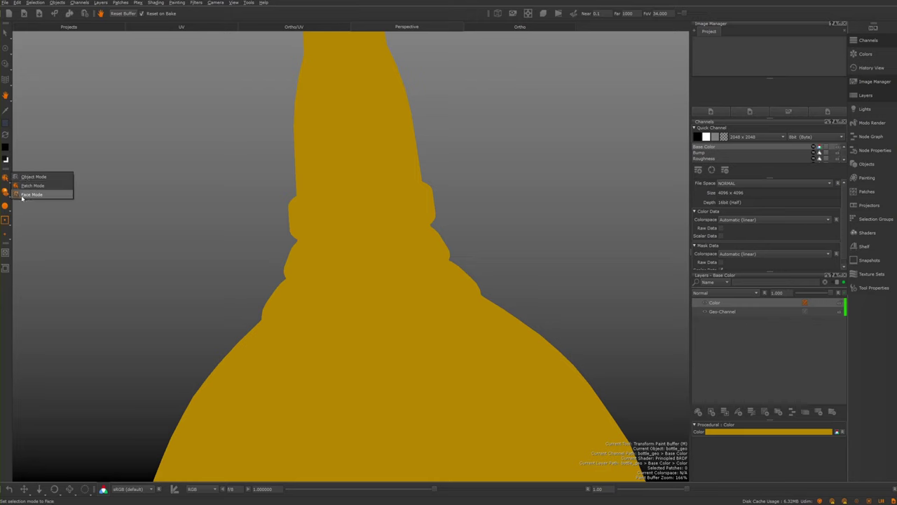
{"action": "left_click", "coordinate": [23, 195]}
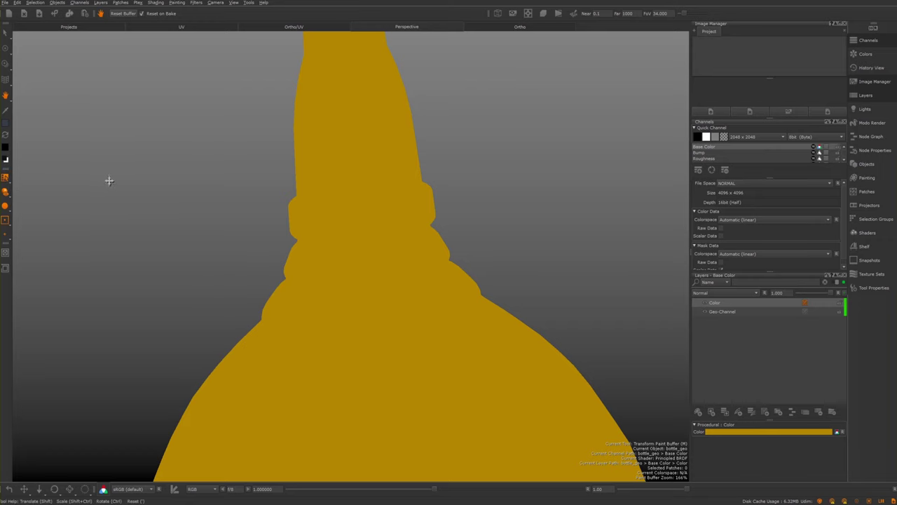
{"action": "left_click", "coordinate": [6, 34]}
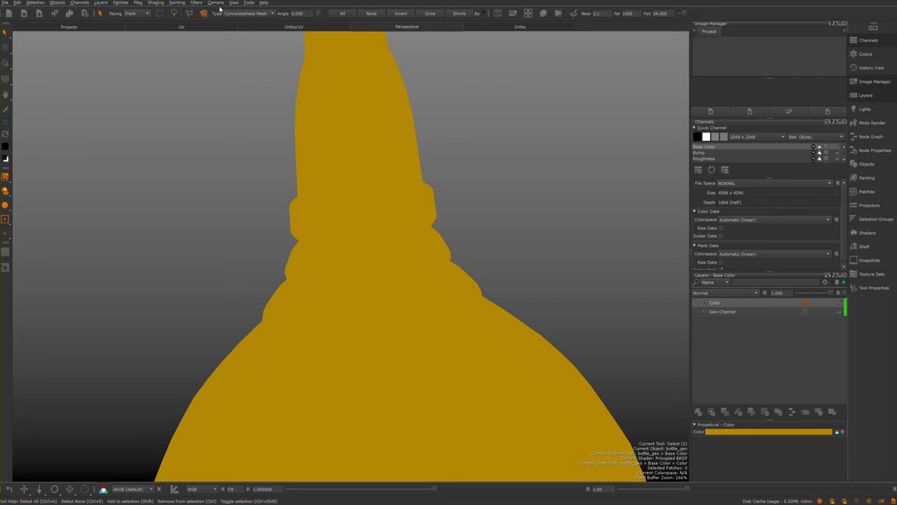
{"action": "left_click", "coordinate": [298, 218]}
{"action": "left_click_drag", "start_coordinate": [212, 222], "coordinate": [213, 184], "text": "alt"}
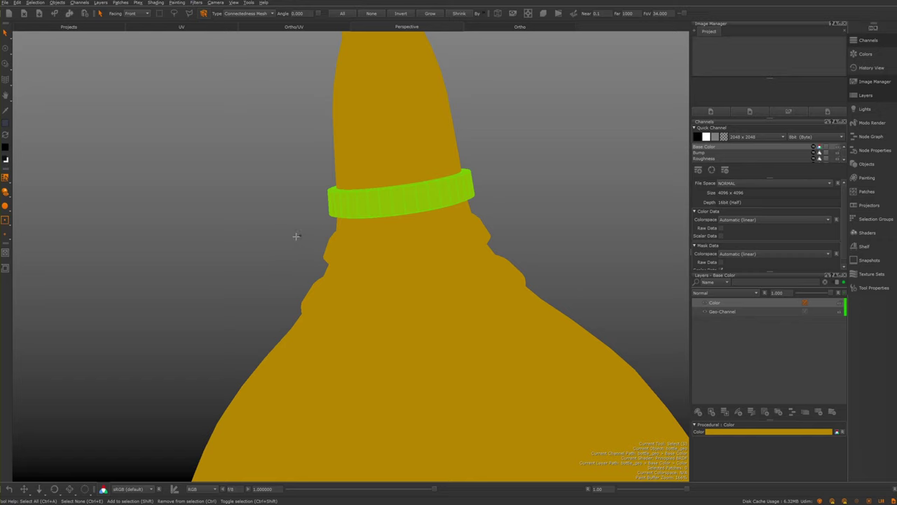
{"action": "left_click", "coordinate": [370, 342]}
{"action": "left_click", "coordinate": [316, 291], "text": "ctrl"}
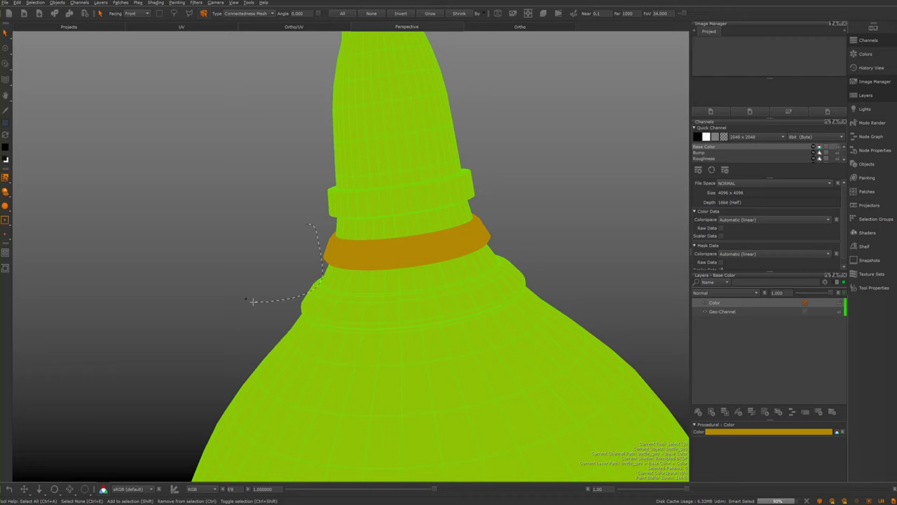
{"action": "left_click", "coordinate": [330, 273]}
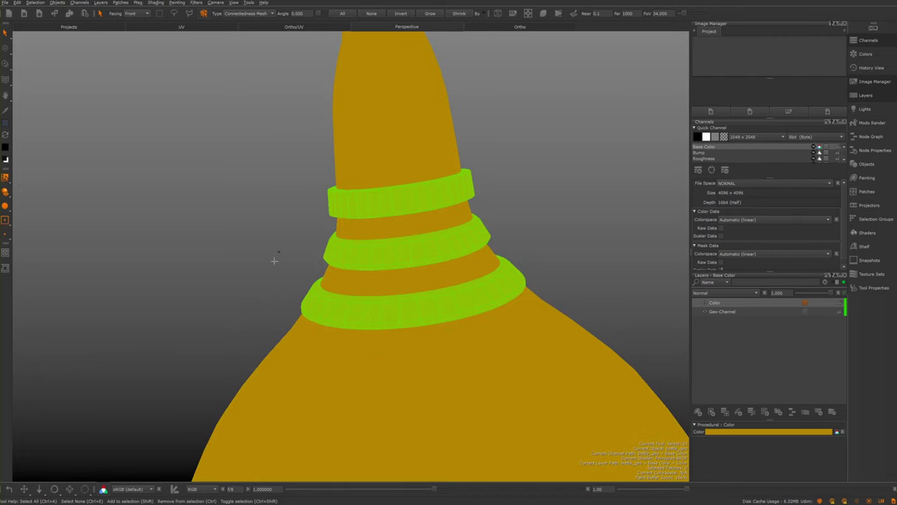
{"action": "middle_click_drag", "start_coordinate": [225, 223], "coordinate": [222, 192], "text": "alt"}
{"action": "left_click_drag", "start_coordinate": [222, 192], "coordinate": [244, 231], "text": "alt"}
{"action": "middle_click_drag", "start_coordinate": [219, 209], "coordinate": [240, 131], "text": "alt"}
{"action": "right_click_drag", "start_coordinate": [240, 131], "coordinate": [184, 131], "text": "alt"}
{"action": "key", "text": "ctrl+a"}
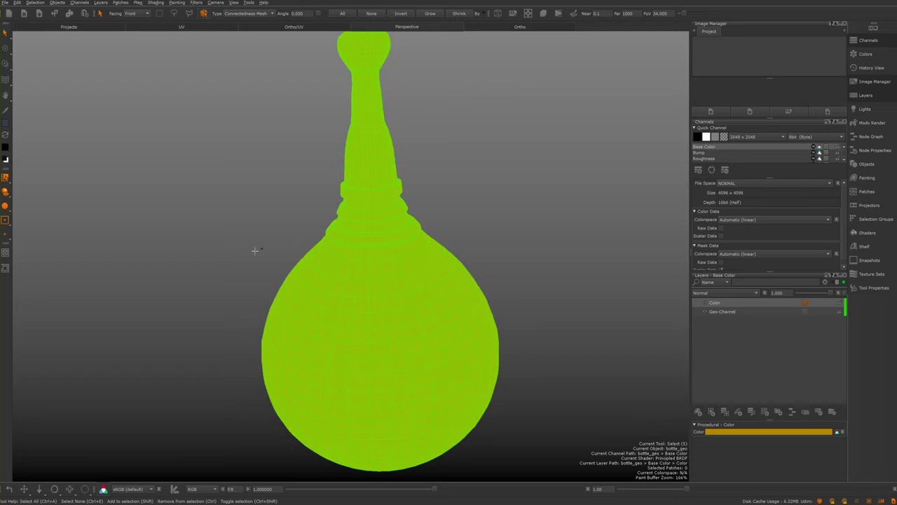
{"action": "key", "text": "ctrl+z"}
{"action": "key", "text": "ctrl+a"}
{"action": "key", "text": "ctrl+z"}
{"action": "mouse_move", "coordinate": [279, 233]}
{"action": "left_mouse_down"}
{"action": "mouse_move", "coordinate": [267, 325]}
{"action": "mouse_move", "coordinate": [260, 252]}
{"action": "mouse_move", "coordinate": [254, 262]}
{"action": "left_mouse_up"}
{"action": "scroll", "coordinate": [294, 211], "scroll_direction": "up", "scroll_amount": 5}
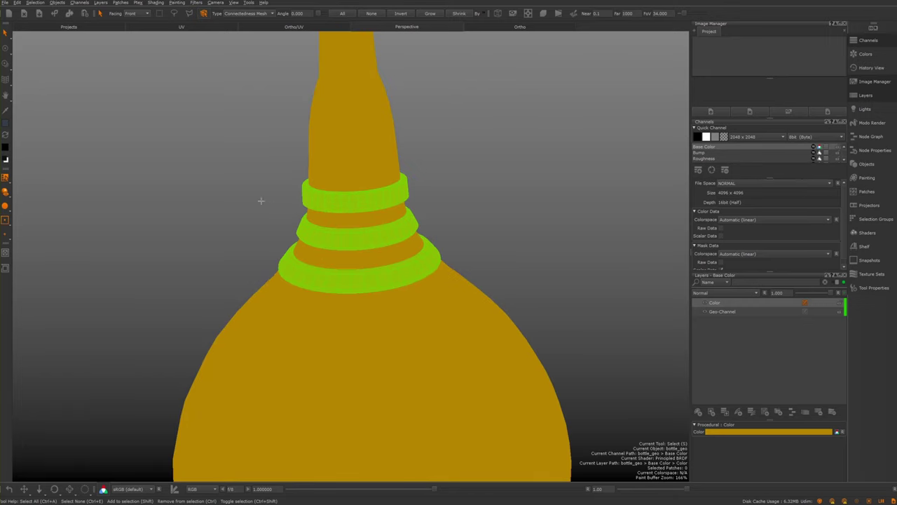
{"action": "right_click", "coordinate": [744, 304]}
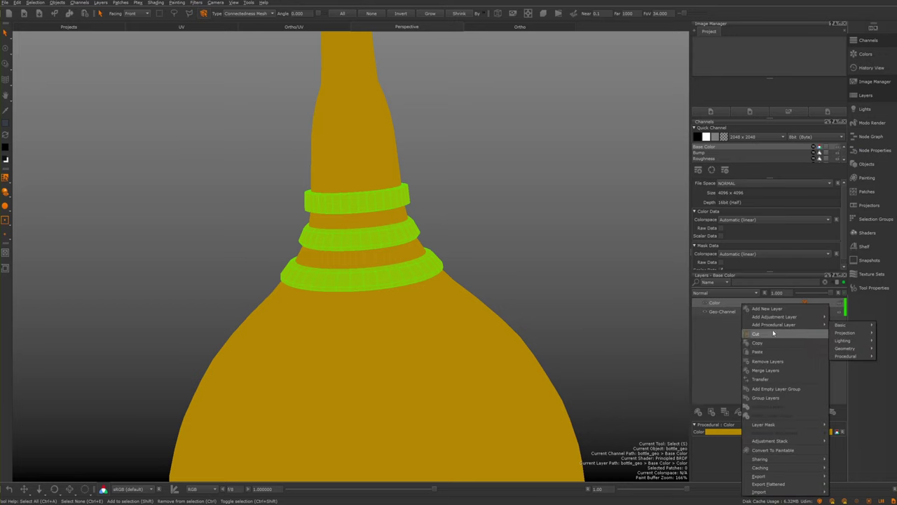
{"action": "mouse_move", "coordinate": [766, 460]}
{"action": "mouse_move", "coordinate": [765, 425]}
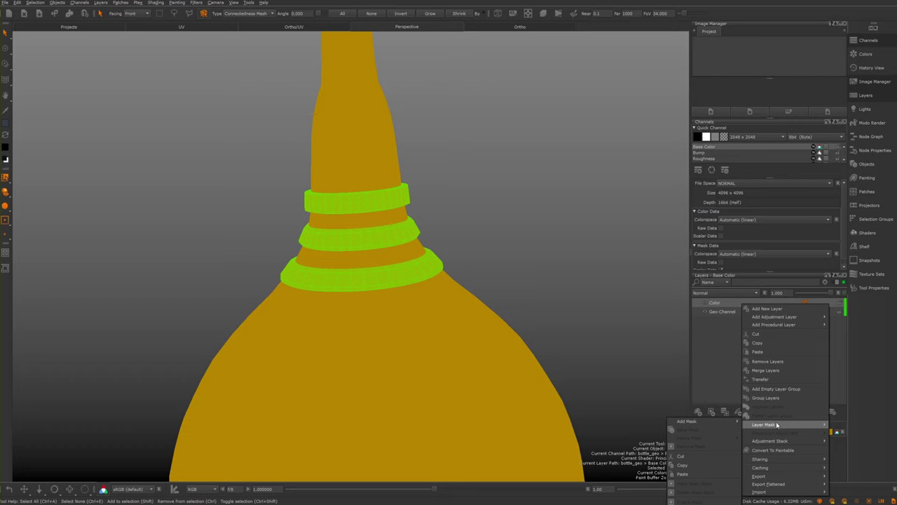
{"action": "mouse_move", "coordinate": [774, 316]}
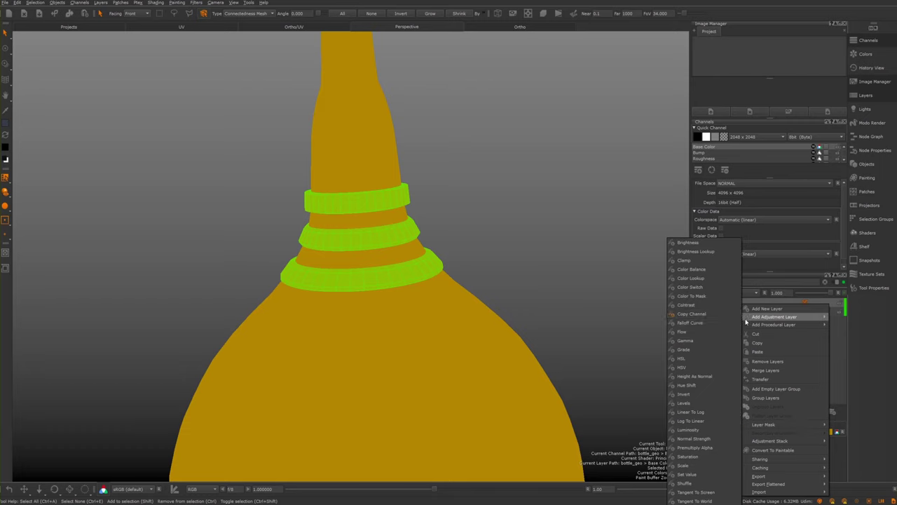
{"action": "left_click", "coordinate": [788, 301]}
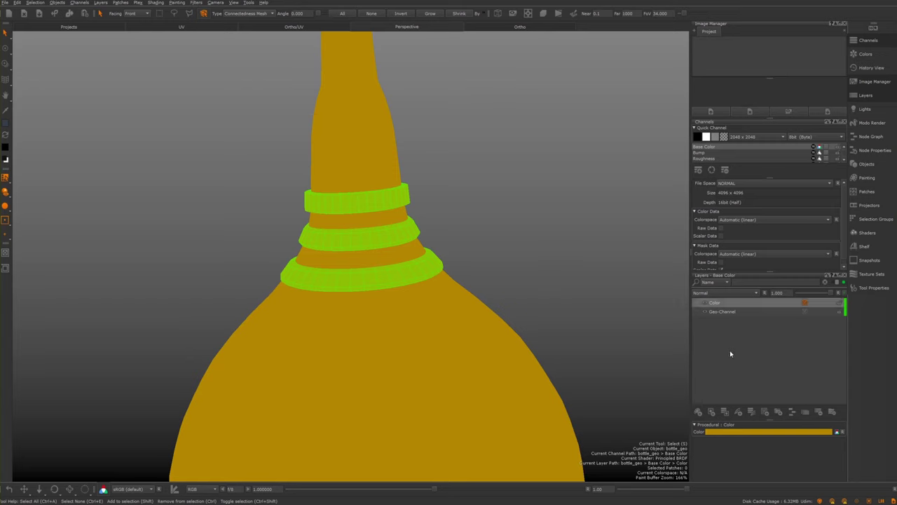
{"action": "left_click", "coordinate": [724, 413]}
{"action": "right_click", "coordinate": [728, 302]}
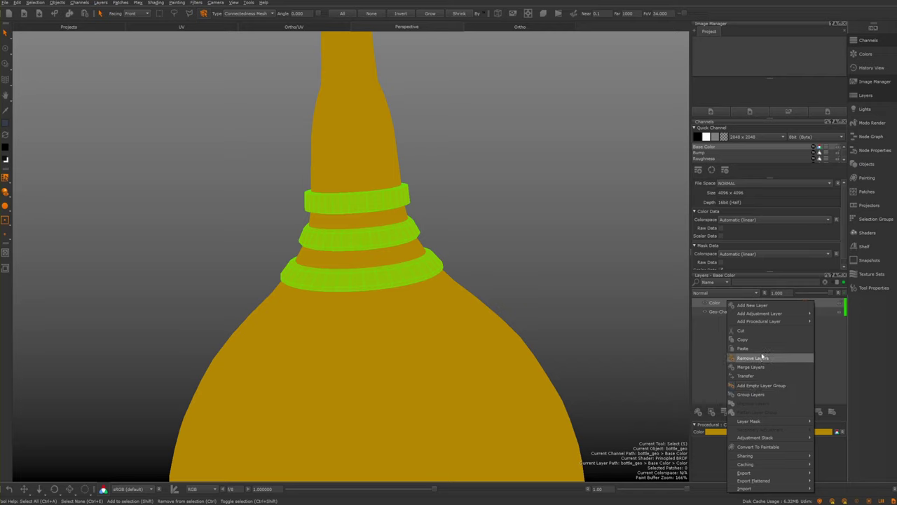
{"action": "mouse_move", "coordinate": [767, 314]}
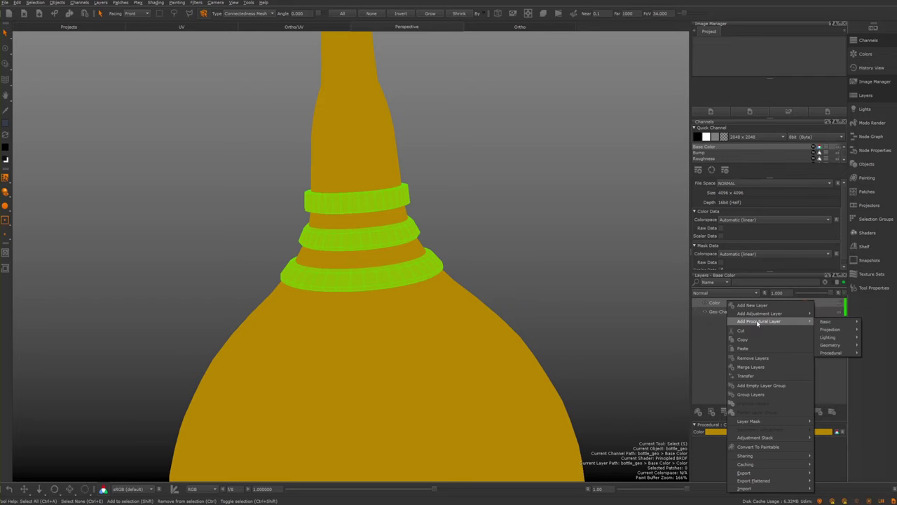
{"action": "left_click", "coordinate": [689, 391]}
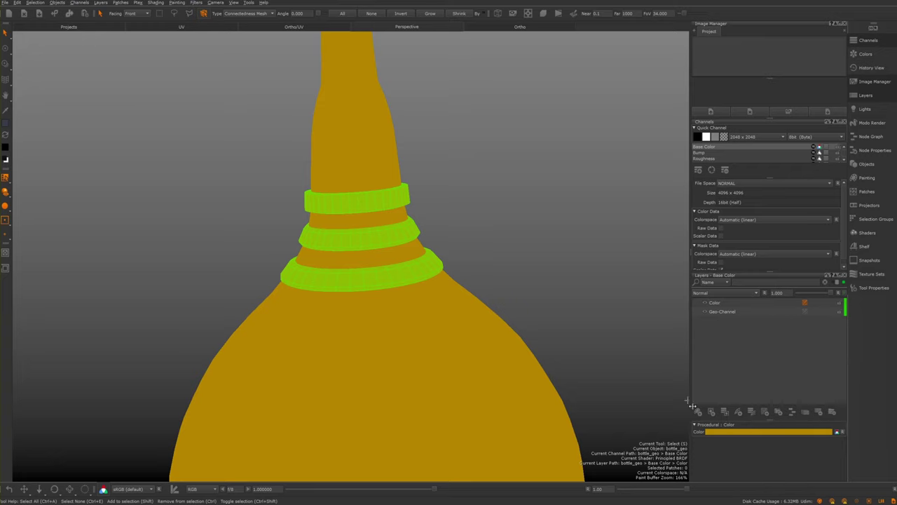
Add an empty layer group above the Color layer and give it a mask from the selected neck rings
{"action": "left_click", "coordinate": [780, 413]}
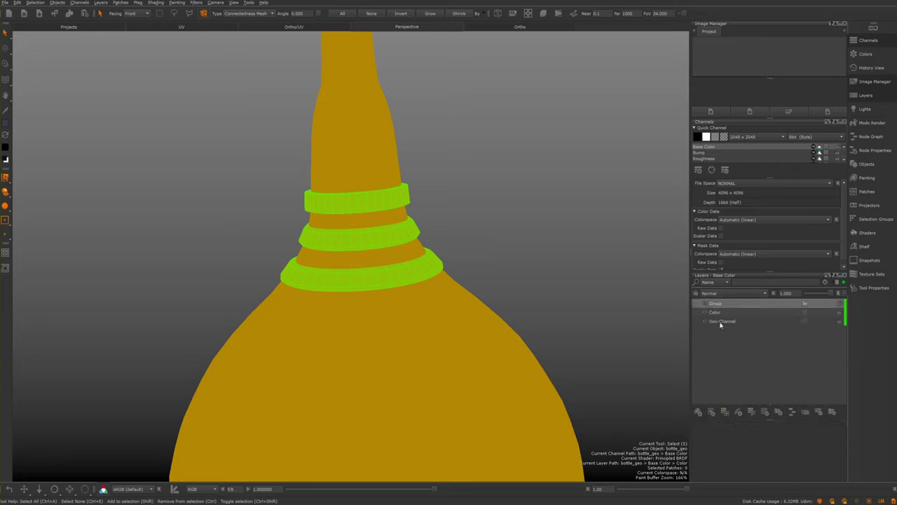
{"action": "right_click", "coordinate": [740, 305]}
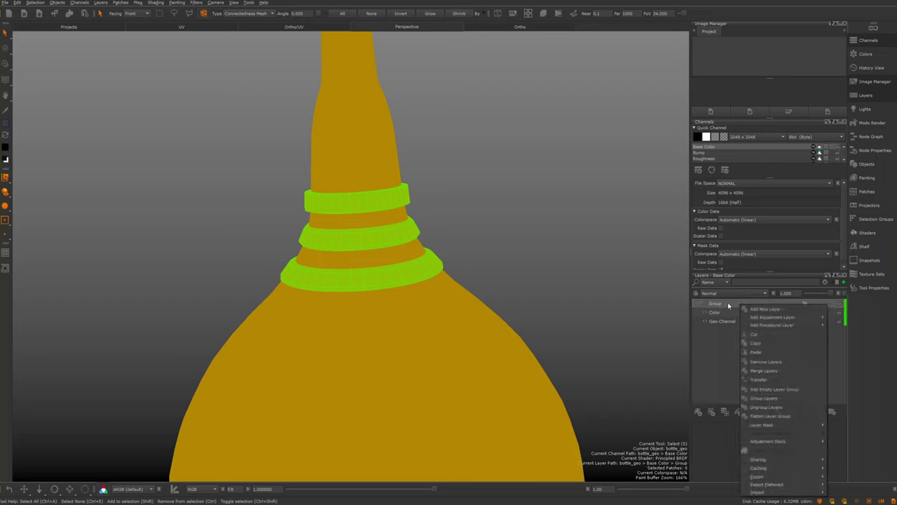
{"action": "mouse_move", "coordinate": [762, 329]}
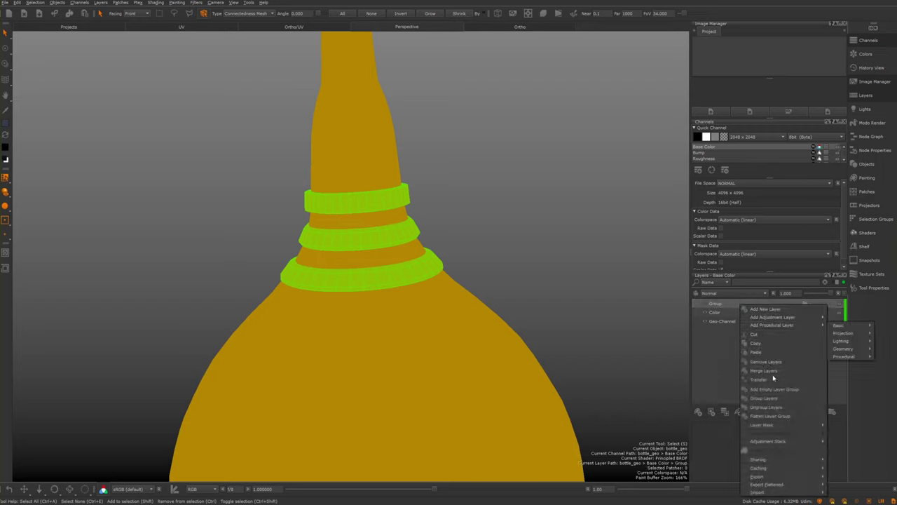
{"action": "mouse_move", "coordinate": [786, 440]}
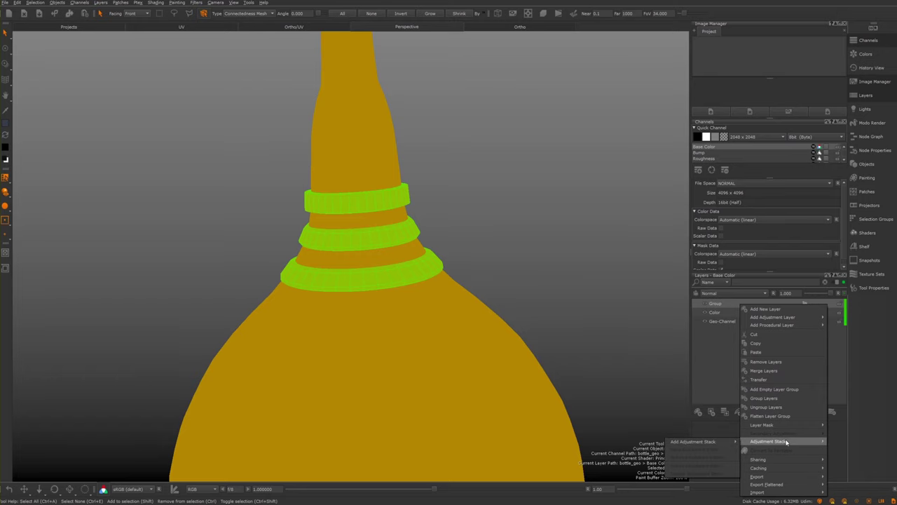
{"action": "mouse_move", "coordinate": [784, 425]}
{"action": "mouse_move", "coordinate": [718, 425]}
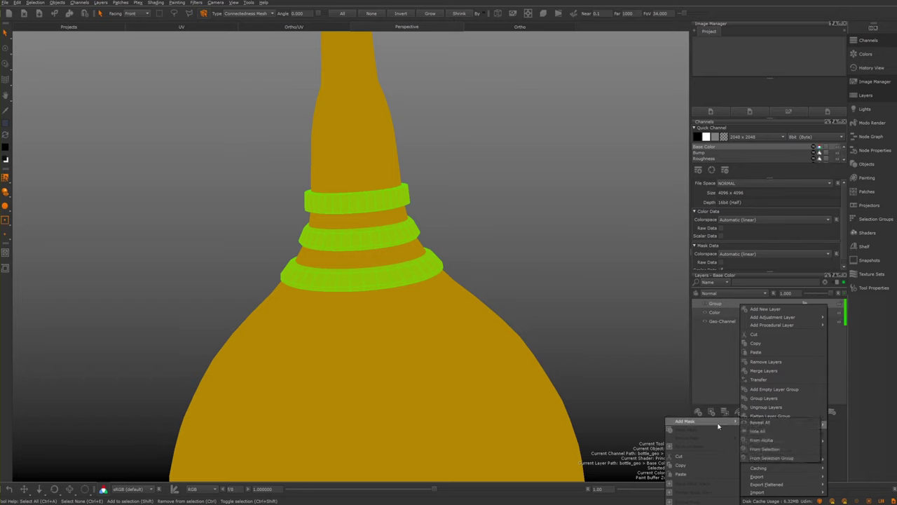
{"action": "left_click", "coordinate": [768, 450]}
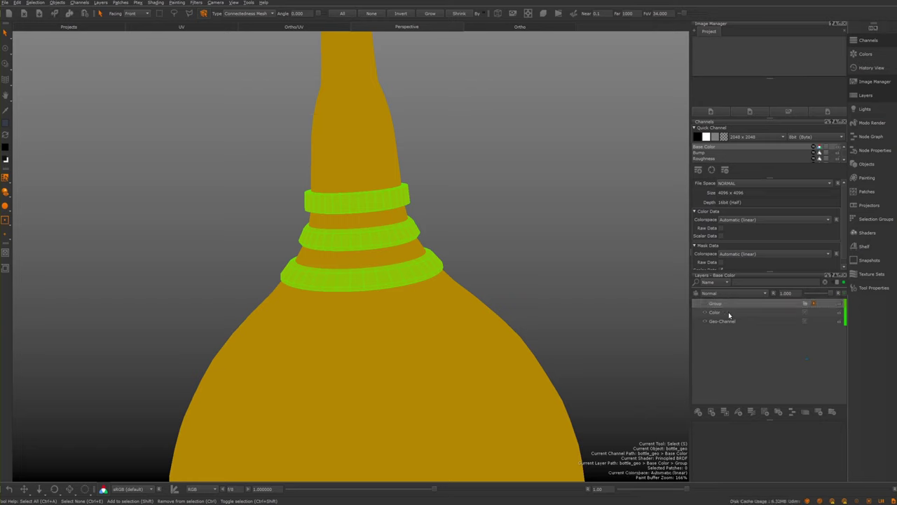
Move the golden Color layer into the masked layer group above it
{"action": "left_click", "coordinate": [729, 312]}
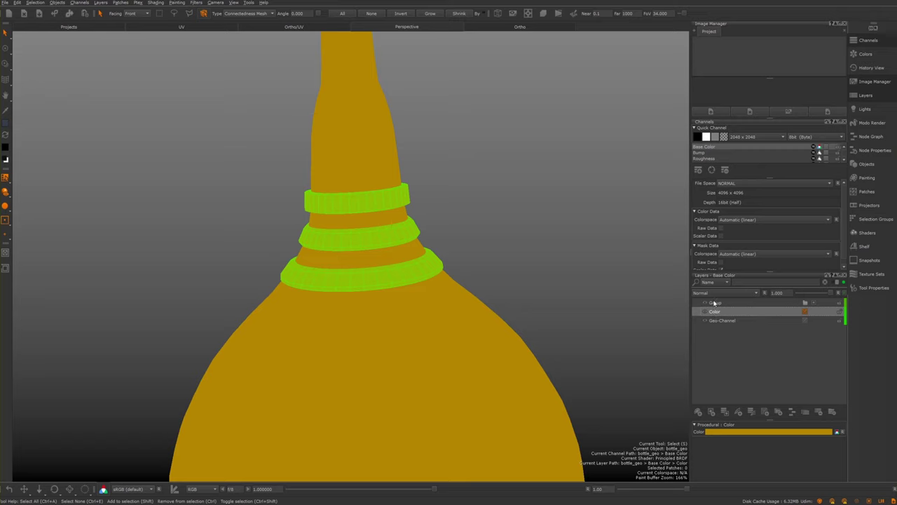
{"action": "right_click", "coordinate": [715, 302]}
{"action": "left_click", "coordinate": [711, 312]}
{"action": "left_click", "coordinate": [804, 304]}
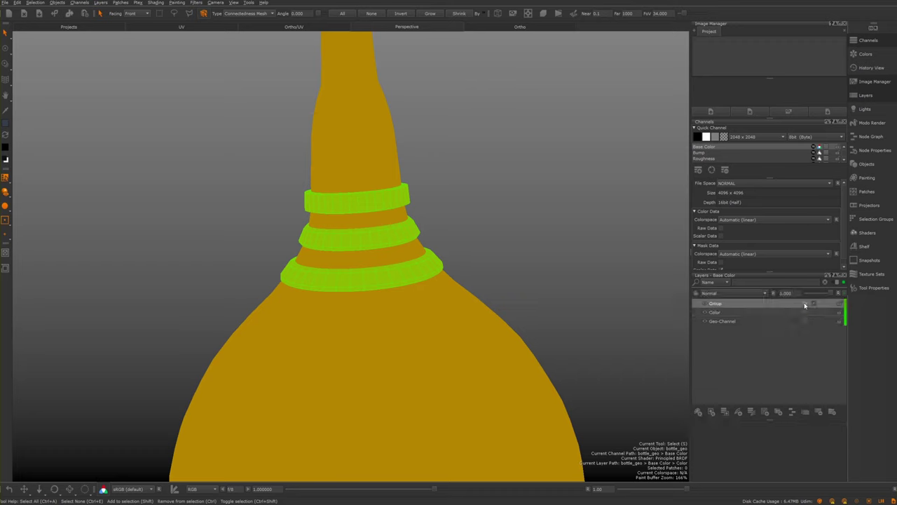
{"action": "left_click", "coordinate": [717, 312]}
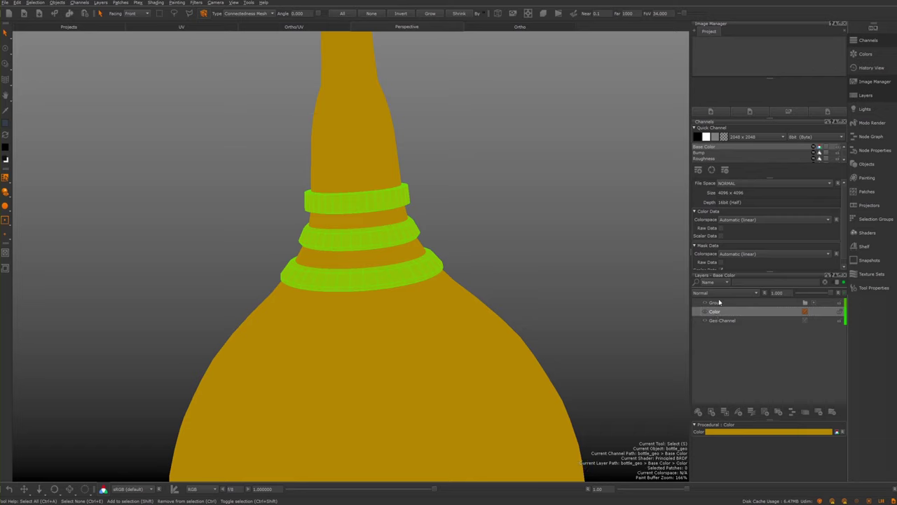
{"action": "right_click", "coordinate": [719, 302]}
{"action": "left_click", "coordinate": [710, 314]}
{"action": "left_click_drag", "start_coordinate": [716, 311], "coordinate": [709, 303]}
Rename the masked layer group containing the Color layer as Rings
{"action": "middle_click_drag", "start_coordinate": [371, 254], "coordinate": [425, 263], "text": "alt"}
{"action": "left_click_drag", "start_coordinate": [379, 266], "coordinate": [380, 279], "text": "alt"}
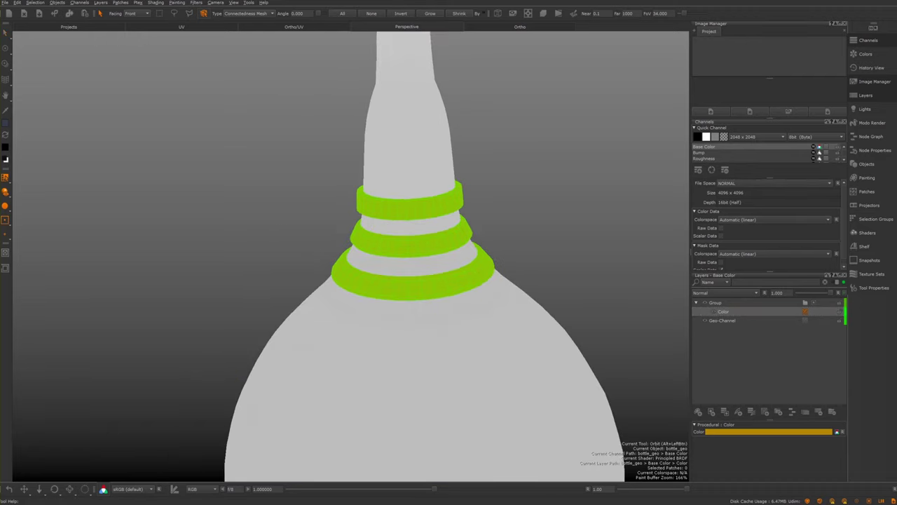
{"action": "middle_click_drag", "start_coordinate": [192, 194], "coordinate": [152, 176], "text": "alt"}
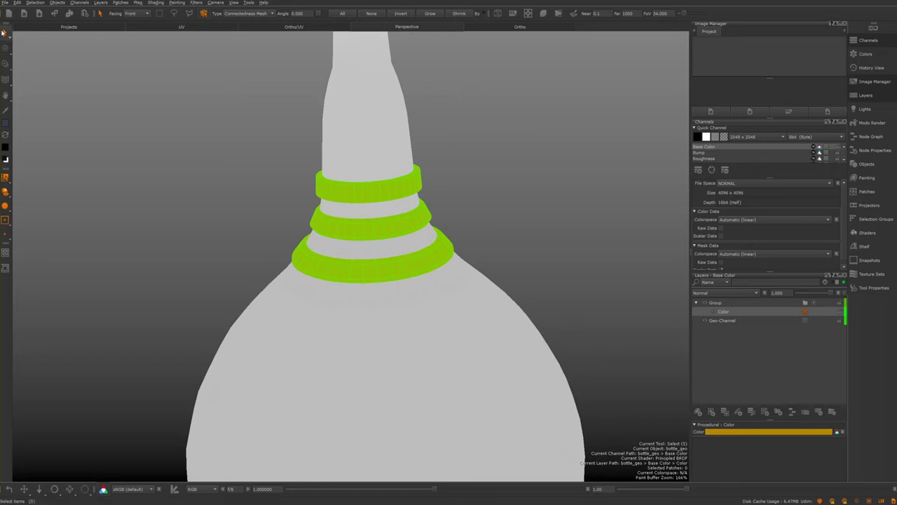
{"action": "middle_click_drag", "start_coordinate": [294, 208], "coordinate": [287, 231], "text": "alt"}
{"action": "scroll", "coordinate": [271, 198], "scroll_direction": "down", "scroll_amount": 1}
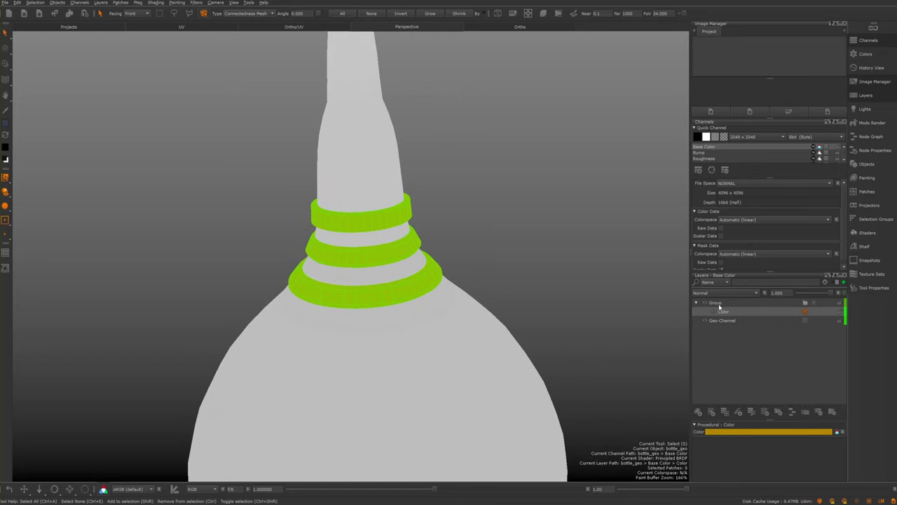
{"action": "double_click", "coordinate": [715, 302]}
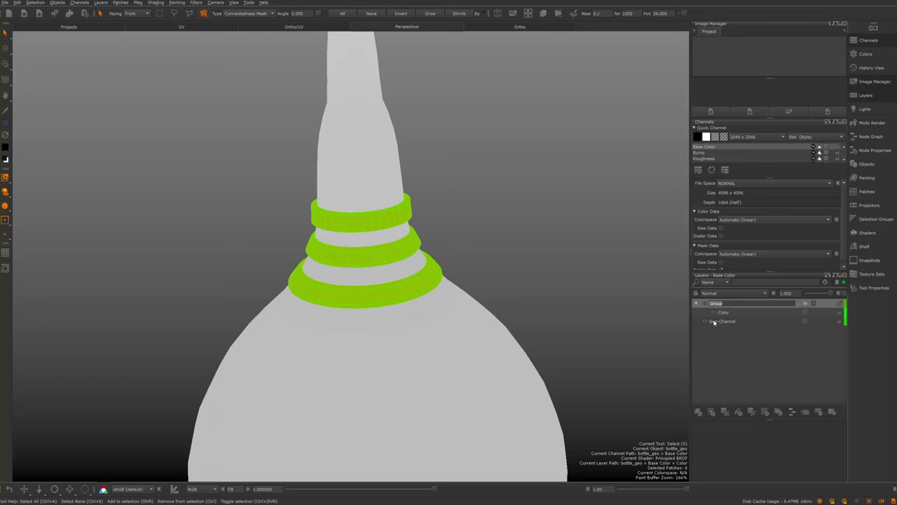
{"action": "type", "text": "Rings"}
{"action": "key", "text": "Return"}
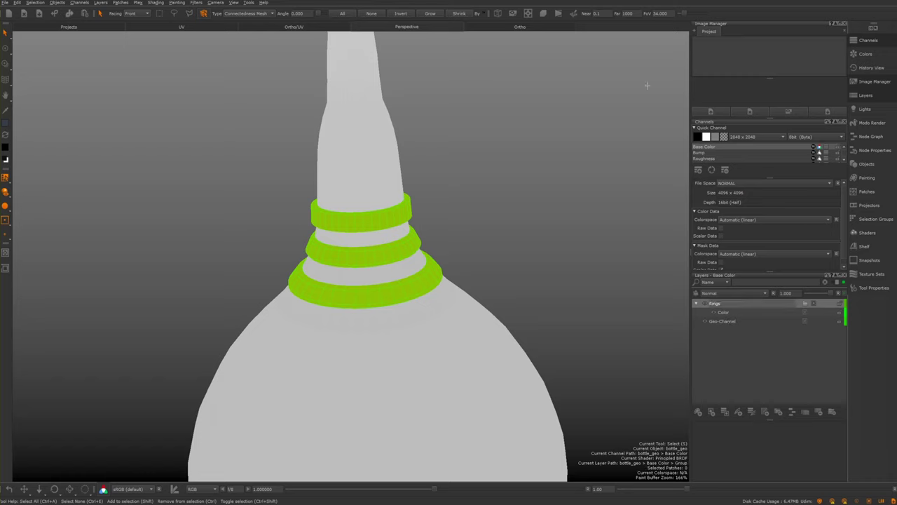
Switch to the Paint tool and examine the golden neck rings up close without the face selection highlight
{"action": "left_click_drag", "start_coordinate": [338, 225], "coordinate": [254, 204], "text": "alt"}
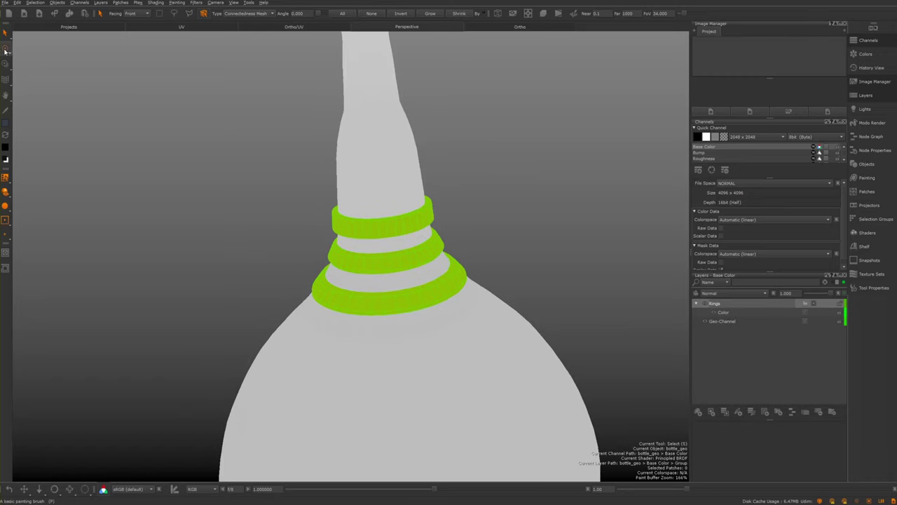
{"action": "left_click", "coordinate": [6, 49]}
{"action": "middle_click_drag", "start_coordinate": [314, 192], "coordinate": [284, 162], "text": "alt"}
{"action": "left_click_drag", "start_coordinate": [284, 162], "coordinate": [342, 189], "text": "alt"}
{"action": "mouse_move", "coordinate": [343, 188]}
{"action": "right_mouse_down", "text": "alt"}
{"action": "mouse_move", "coordinate": [413, 226]}
{"action": "mouse_move", "coordinate": [270, 200]}
{"action": "mouse_move", "coordinate": [180, 224]}
{"action": "mouse_move", "coordinate": [273, 274]}
{"action": "mouse_move", "coordinate": [422, 325]}
{"action": "mouse_move", "coordinate": [308, 278]}
{"action": "mouse_move", "coordinate": [327, 254]}
{"action": "right_mouse_up", "text": "alt"}
{"action": "middle_click_drag", "start_coordinate": [347, 256], "coordinate": [364, 309], "text": "alt"}
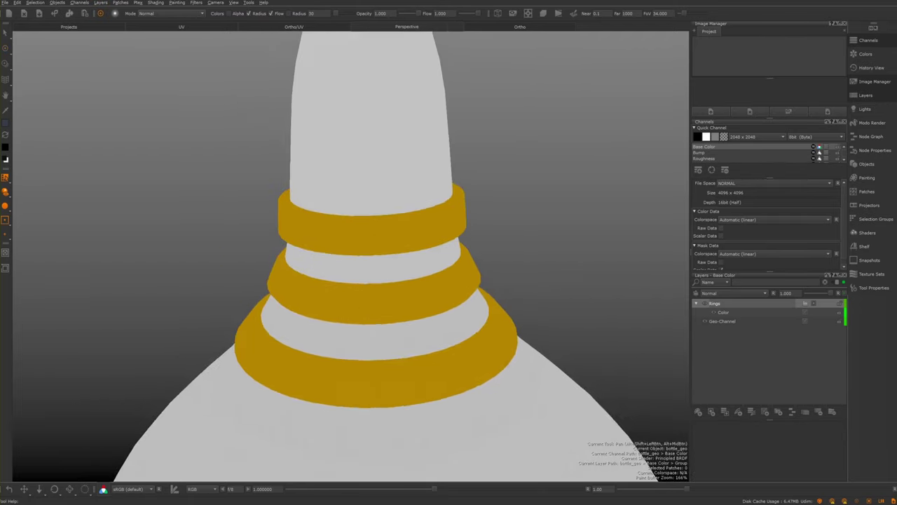
{"action": "middle_click_drag", "start_coordinate": [387, 278], "coordinate": [368, 274], "text": "alt"}
{"action": "right_click_drag", "start_coordinate": [368, 274], "coordinate": [286, 244], "text": "alt"}
{"action": "mouse_move", "coordinate": [270, 196]}
{"action": "left_mouse_down", "text": "alt"}
{"action": "mouse_move", "coordinate": [260, 220]}
{"action": "mouse_move", "coordinate": [304, 194]}
{"action": "mouse_move", "coordinate": [256, 194]}
{"action": "left_mouse_up", "text": "alt"}
{"action": "mouse_move", "coordinate": [439, 218]}
{"action": "left_mouse_down", "text": "alt"}
{"action": "mouse_move", "coordinate": [433, 224]}
{"action": "mouse_move", "coordinate": [472, 234]}
{"action": "left_mouse_up", "text": "alt"}
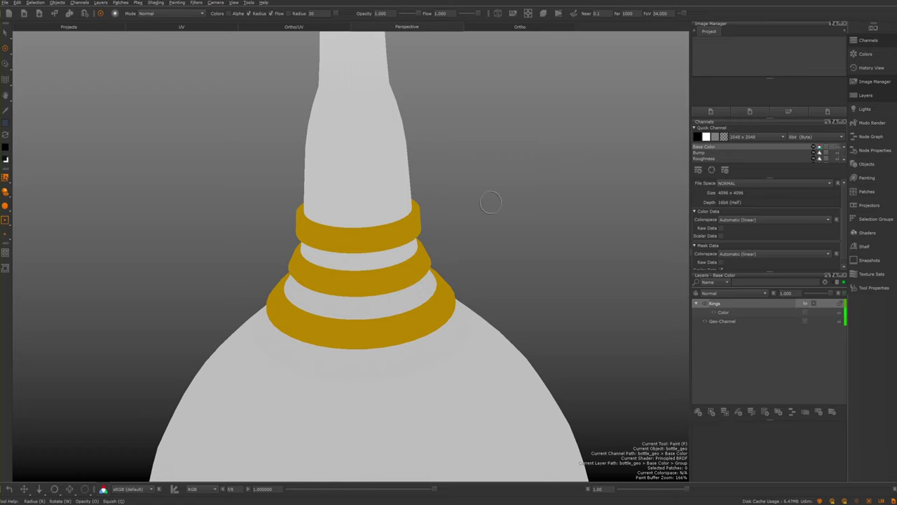
Examine the bottle's cork, upper neck and golden rings from further away
{"action": "middle_click_drag", "start_coordinate": [461, 218], "coordinate": [519, 253], "text": "alt"}
{"action": "right_click_drag", "start_coordinate": [533, 256], "coordinate": [461, 212], "text": "alt"}
{"action": "middle_click_drag", "start_coordinate": [461, 212], "coordinate": [417, 262], "text": "alt"}
{"action": "right_click_drag", "start_coordinate": [416, 262], "coordinate": [393, 237], "text": "alt"}
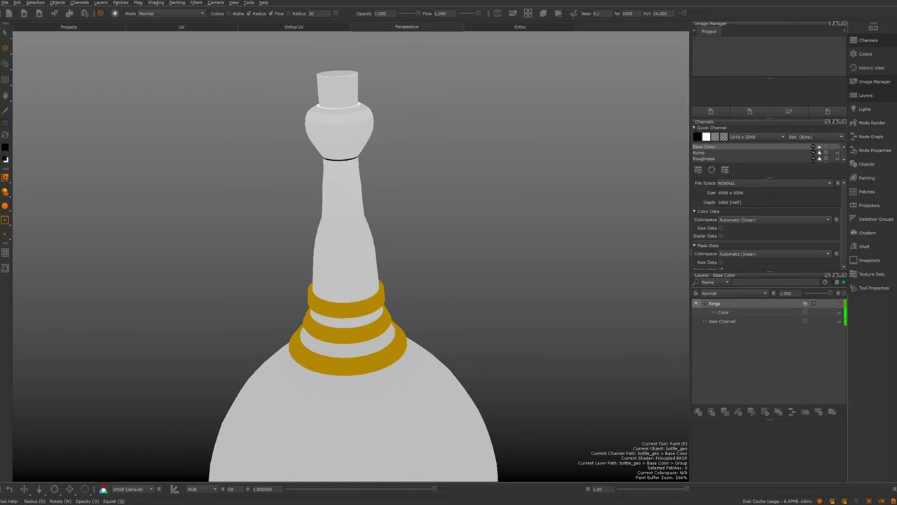
{"action": "middle_click_drag", "start_coordinate": [335, 196], "coordinate": [360, 220], "text": "alt"}
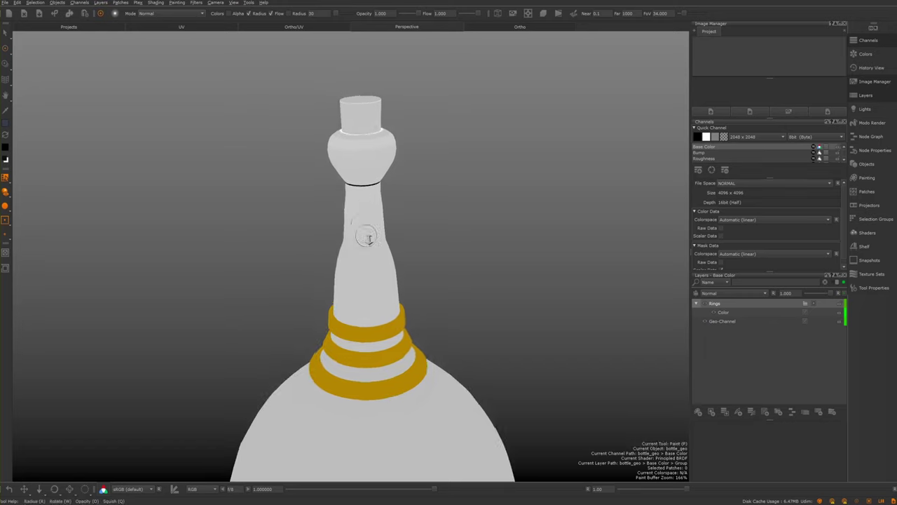
{"action": "right_click_drag", "start_coordinate": [360, 220], "coordinate": [351, 235], "text": "alt"}
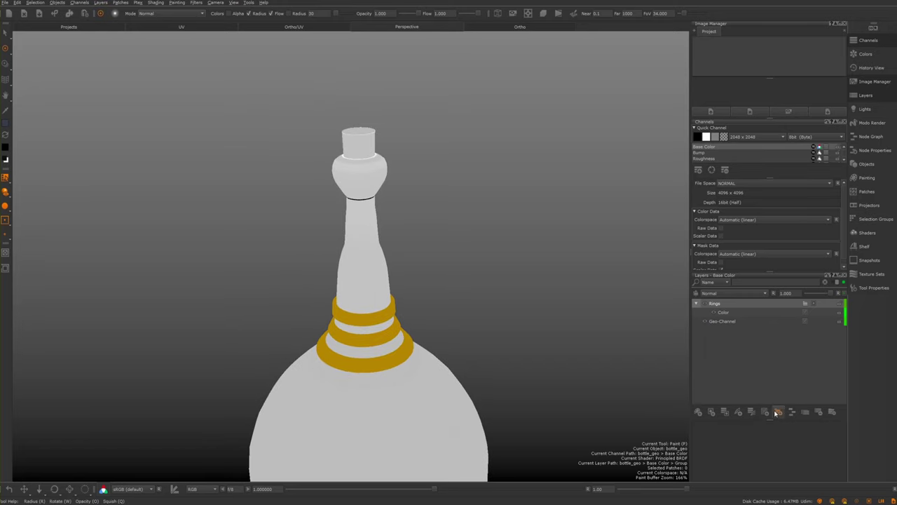
{"action": "middle_click_drag", "start_coordinate": [360, 152], "coordinate": [366, 124], "text": "alt"}
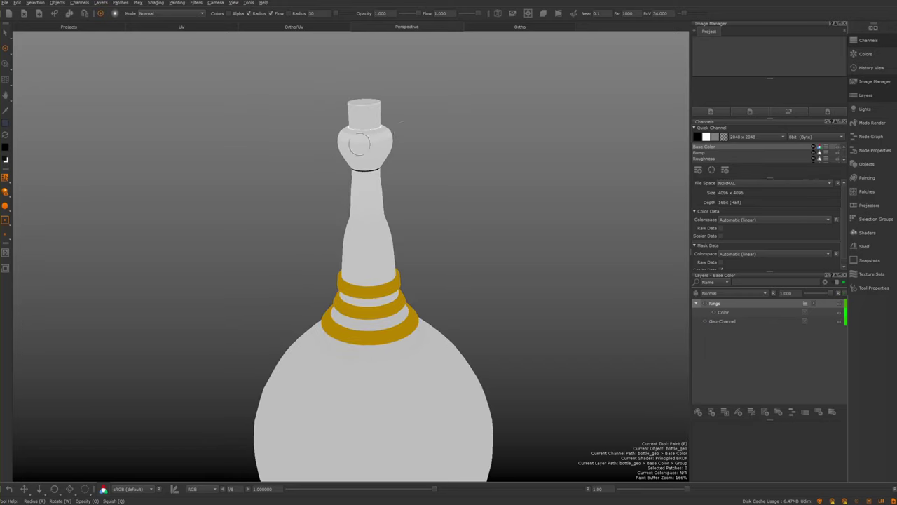
{"action": "middle_click_drag", "start_coordinate": [375, 232], "coordinate": [374, 93], "text": "alt"}
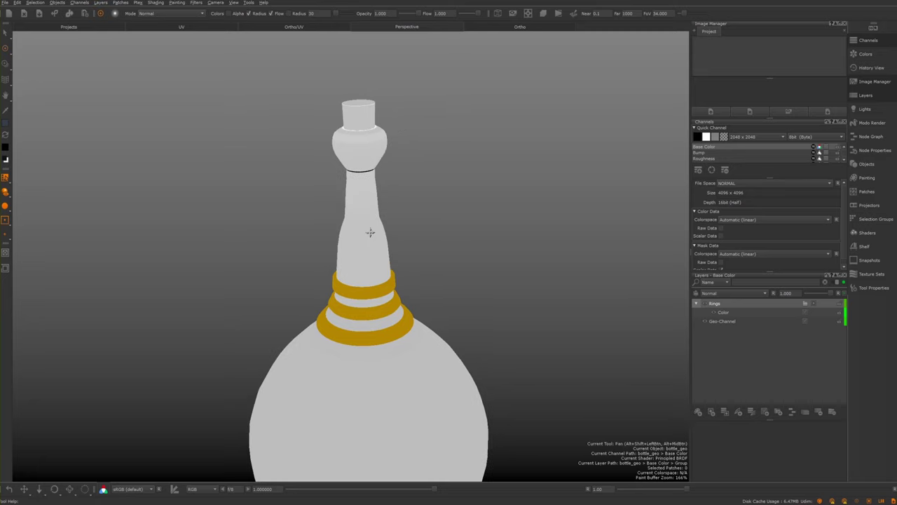
{"action": "middle_click_drag", "start_coordinate": [420, 220], "coordinate": [424, 276], "text": "alt"}
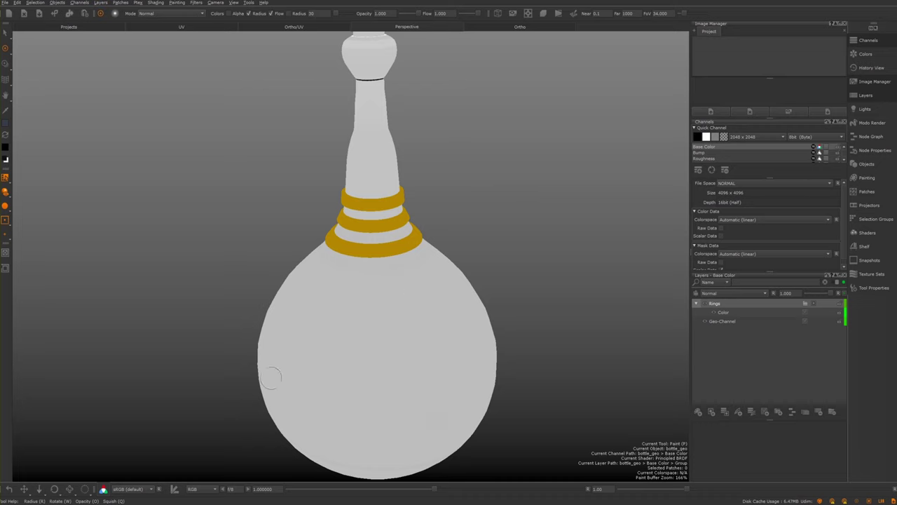
Examine the bottle's round body together with the golden rings from several angles
{"action": "mouse_move", "coordinate": [357, 292]}
{"action": "left_mouse_down", "text": "alt"}
{"action": "mouse_move", "coordinate": [332, 287]}
{"action": "mouse_move", "coordinate": [312, 256]}
{"action": "mouse_move", "coordinate": [432, 342]}
{"action": "left_mouse_up", "text": "alt"}
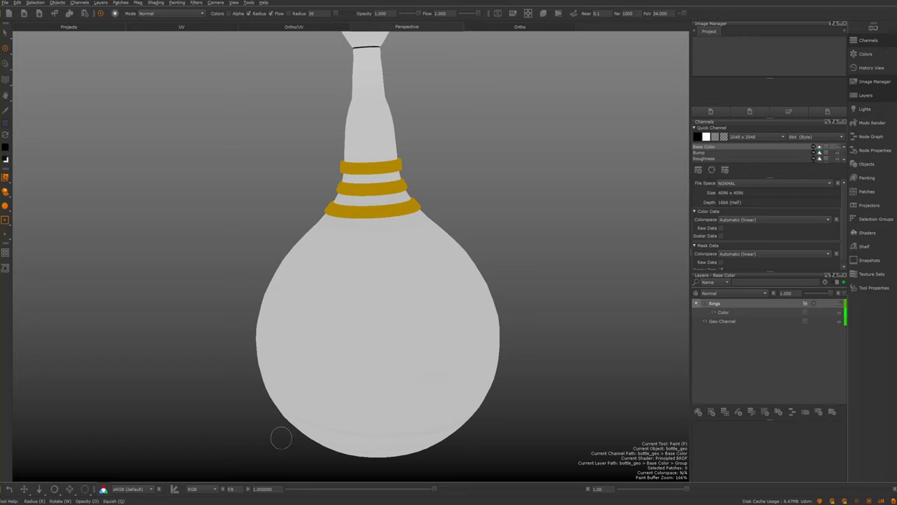
{"action": "left_click_drag", "start_coordinate": [325, 333], "coordinate": [368, 309], "text": "alt"}
{"action": "middle_click_drag", "start_coordinate": [368, 308], "coordinate": [368, 343], "text": "alt"}
{"action": "mouse_move", "coordinate": [368, 342]}
{"action": "left_mouse_down", "text": "alt"}
{"action": "mouse_move", "coordinate": [357, 327]}
{"action": "mouse_move", "coordinate": [383, 280]}
{"action": "left_mouse_up", "text": "alt"}
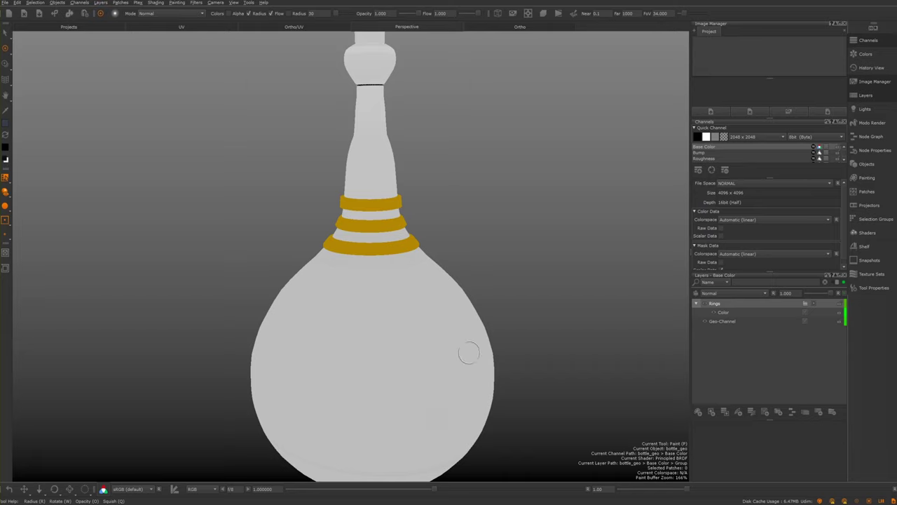
{"action": "middle_click_drag", "start_coordinate": [416, 333], "coordinate": [415, 302]}
{"action": "mouse_move", "coordinate": [415, 301]}
{"action": "right_mouse_down", "text": "alt"}
{"action": "mouse_move", "coordinate": [413, 332]}
{"action": "mouse_move", "coordinate": [428, 314]}
{"action": "right_mouse_up", "text": "alt"}
{"action": "left_click_drag", "start_coordinate": [429, 315], "coordinate": [408, 312], "text": "alt"}
{"action": "middle_click_drag", "start_coordinate": [409, 313], "coordinate": [420, 318], "text": "alt"}
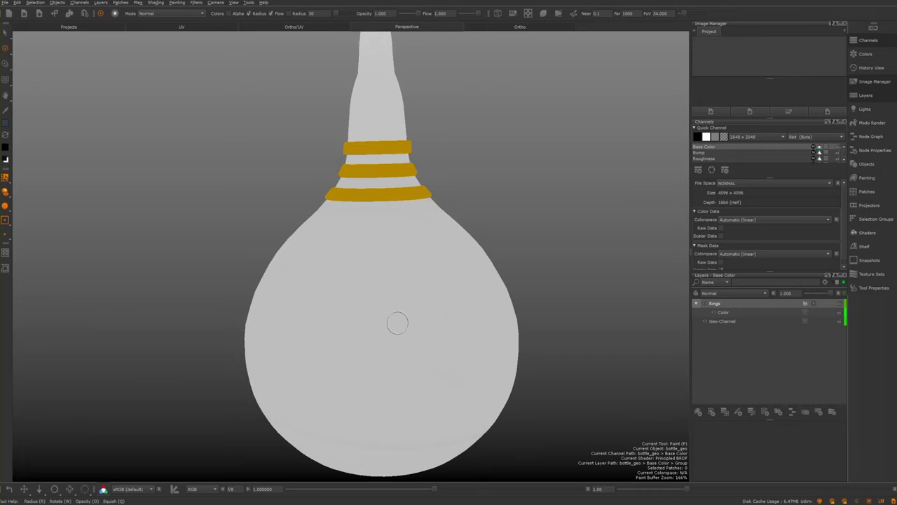
{"action": "middle_click_drag", "start_coordinate": [329, 271], "coordinate": [339, 293], "text": "alt"}
{"action": "right_click_drag", "start_coordinate": [339, 292], "coordinate": [408, 326], "text": "alt"}
{"action": "left_click_drag", "start_coordinate": [407, 326], "coordinate": [387, 325], "text": "alt"}
{"action": "middle_click_drag", "start_coordinate": [388, 325], "coordinate": [376, 303], "text": "alt"}
{"action": "right_click_drag", "start_coordinate": [427, 294], "coordinate": [435, 262], "text": "alt"}
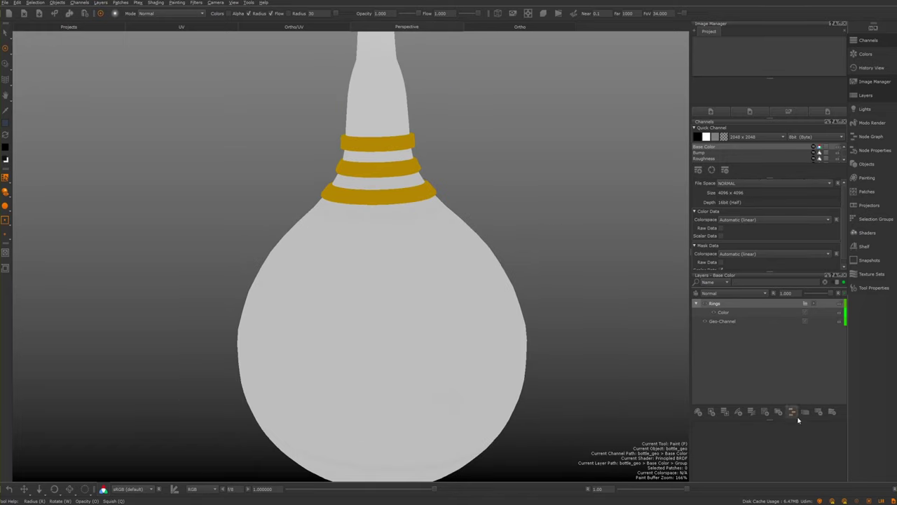
Wrap the Rings group in two nested groups, and move the inner one out of the outer one to below the Geo-Channel layer
{"action": "left_click", "coordinate": [778, 413]}
{"action": "left_click", "coordinate": [778, 413]}
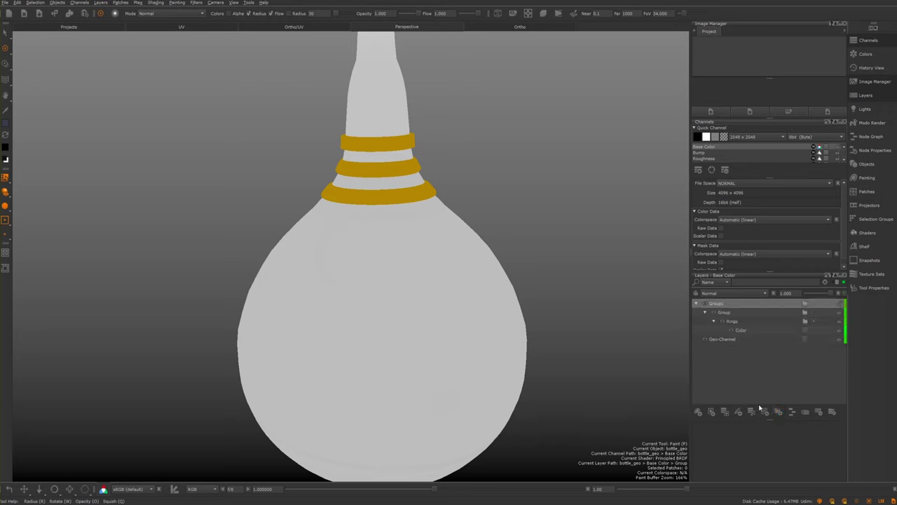
{"action": "left_click", "coordinate": [706, 314]}
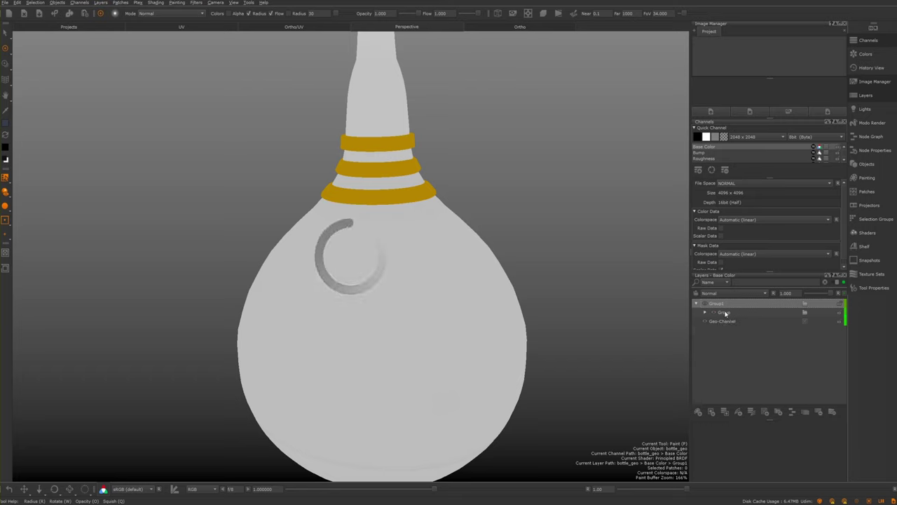
{"action": "left_click", "coordinate": [726, 314]}
{"action": "left_click_drag", "start_coordinate": [726, 314], "coordinate": [711, 344]}
{"action": "left_click", "coordinate": [697, 323]}
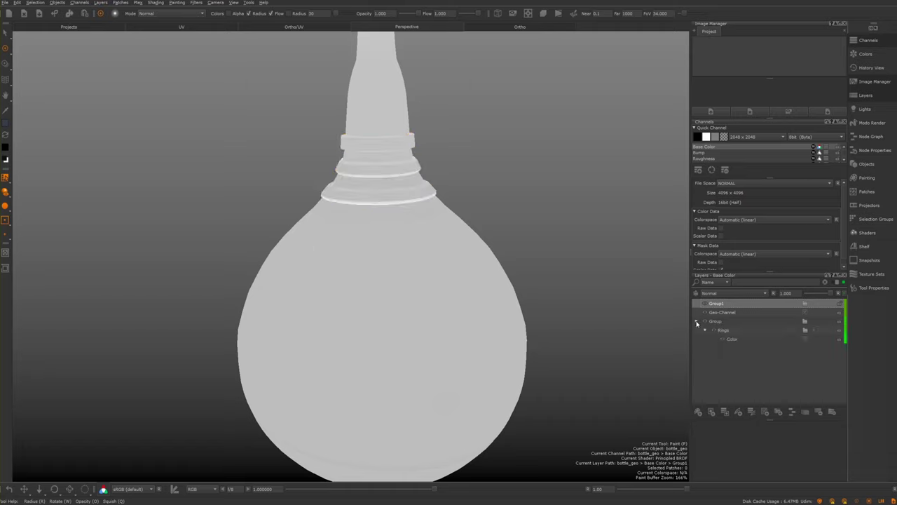
{"action": "left_click", "coordinate": [697, 321]}
Move the Geo-Channel layer to the bottom of the layer stack and rename the group holding the Rings mask group as rings
{"action": "double_click", "coordinate": [715, 322]}
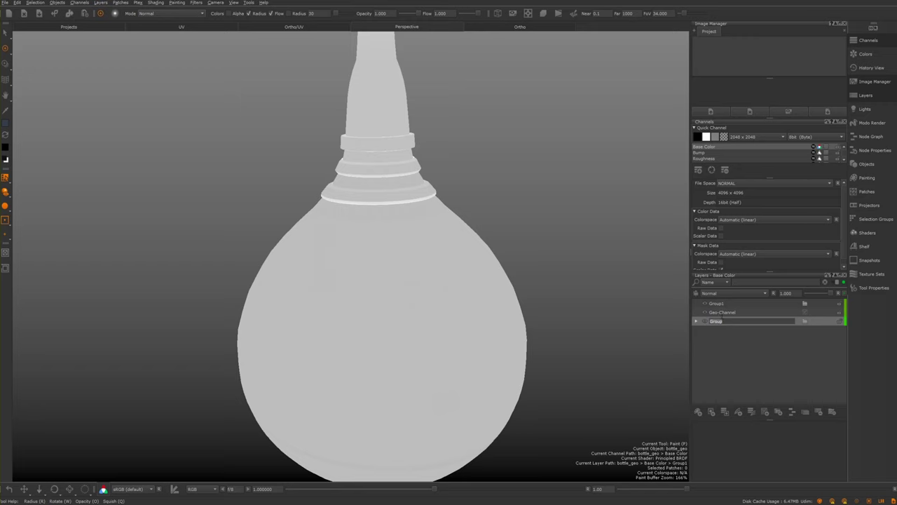
{"action": "left_click", "coordinate": [736, 312]}
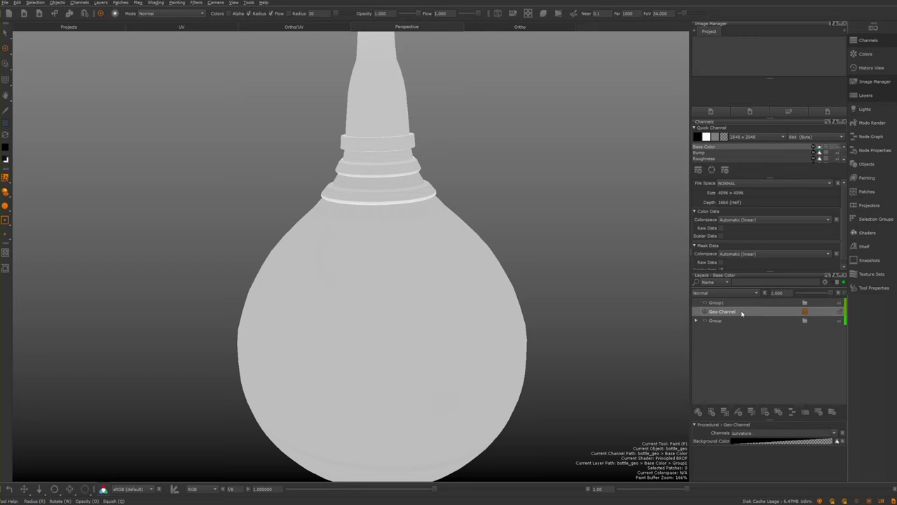
{"action": "left_click_drag", "start_coordinate": [735, 316], "coordinate": [733, 324]}
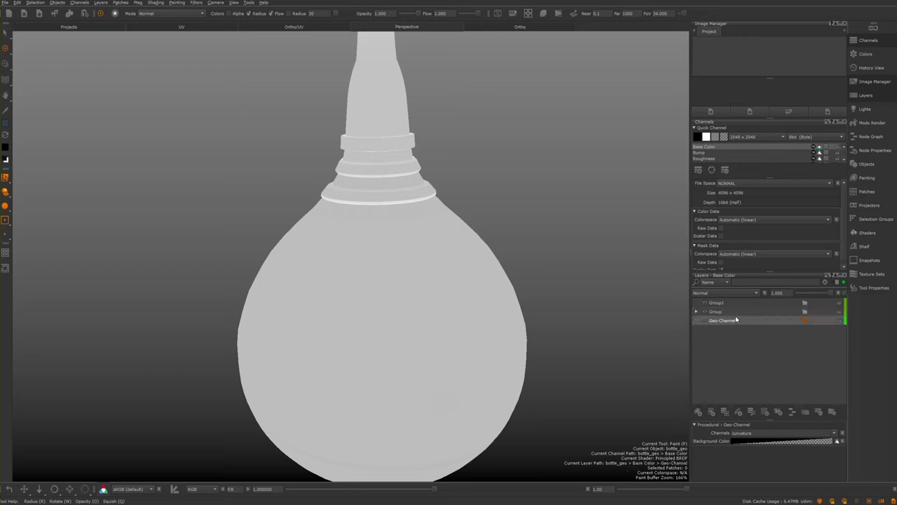
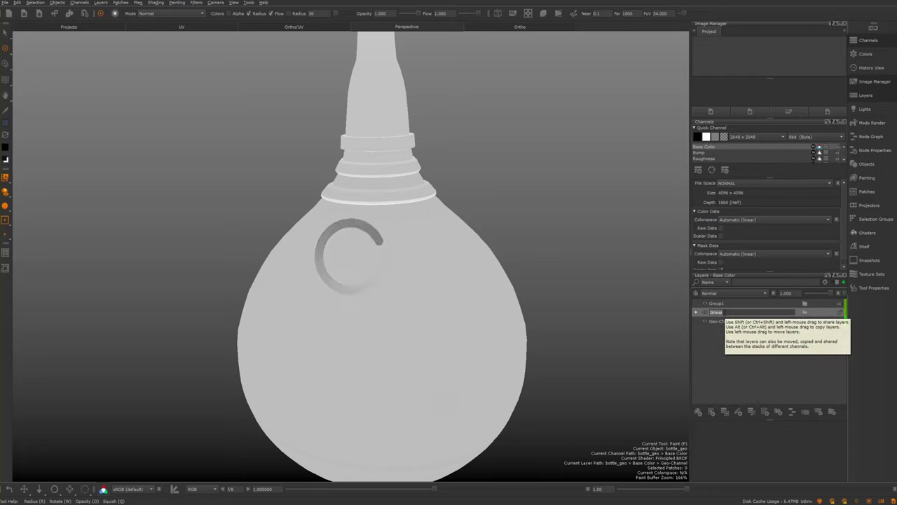
{"action": "type", "text": "rings"}
{"action": "key", "text": "Return"}
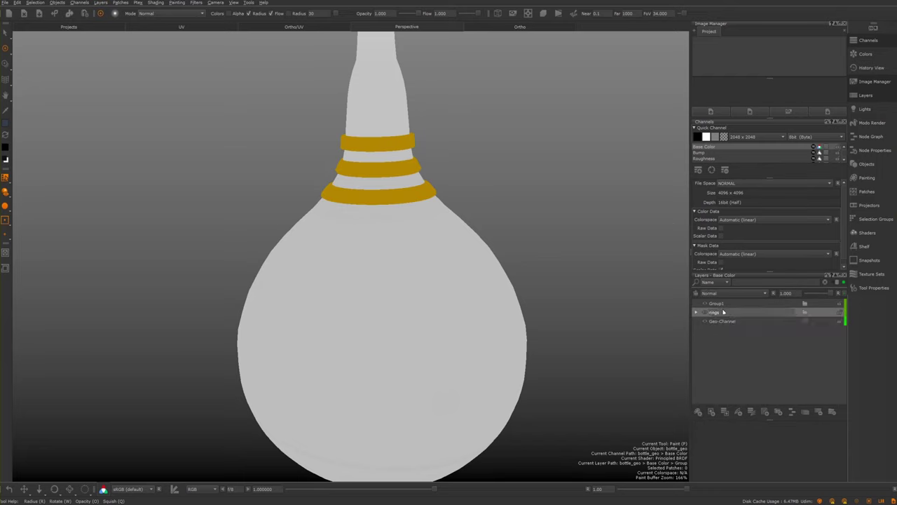
Rename the empty group above the rings group as cork
{"action": "left_click", "coordinate": [716, 303]}
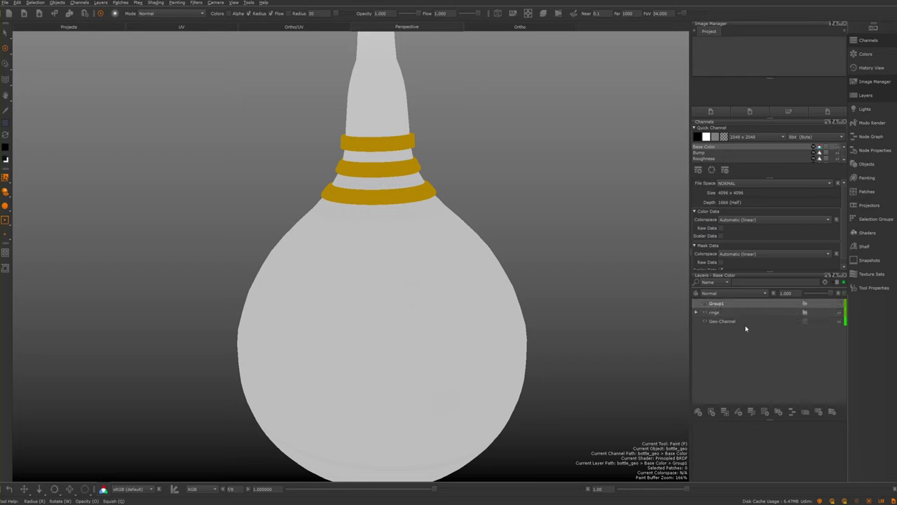
{"action": "double_click", "coordinate": [717, 302]}
{"action": "type", "text": "cork"}
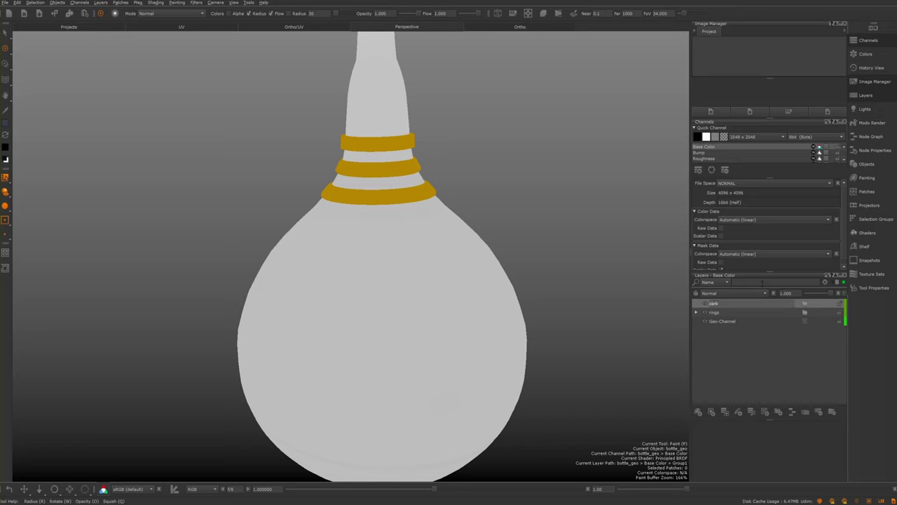
{"action": "key", "text": "Return"}
Add another layer group above the cork group and name it bottle
{"action": "left_click", "coordinate": [779, 411]}
{"action": "double_click", "coordinate": [720, 304]}
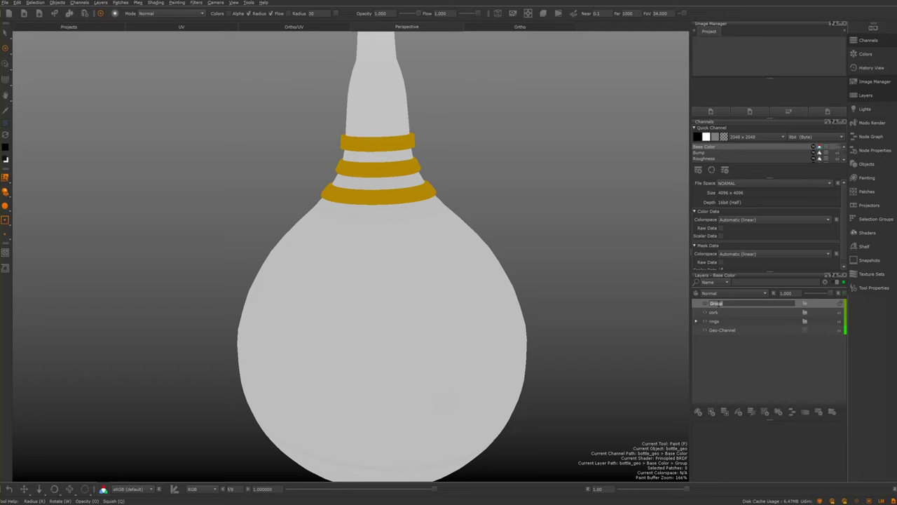
{"action": "type", "text": "bottle"}
{"action": "key", "text": "Return"}
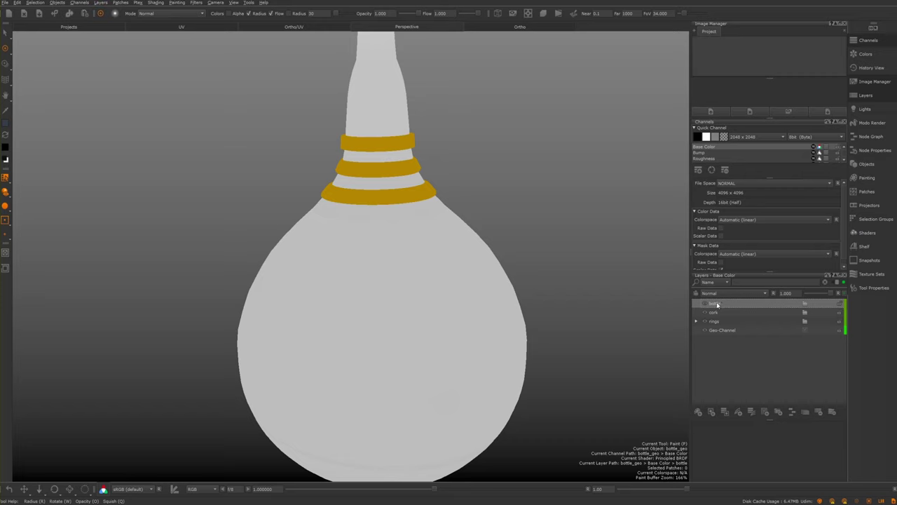
{"action": "right_click", "coordinate": [783, 304]}
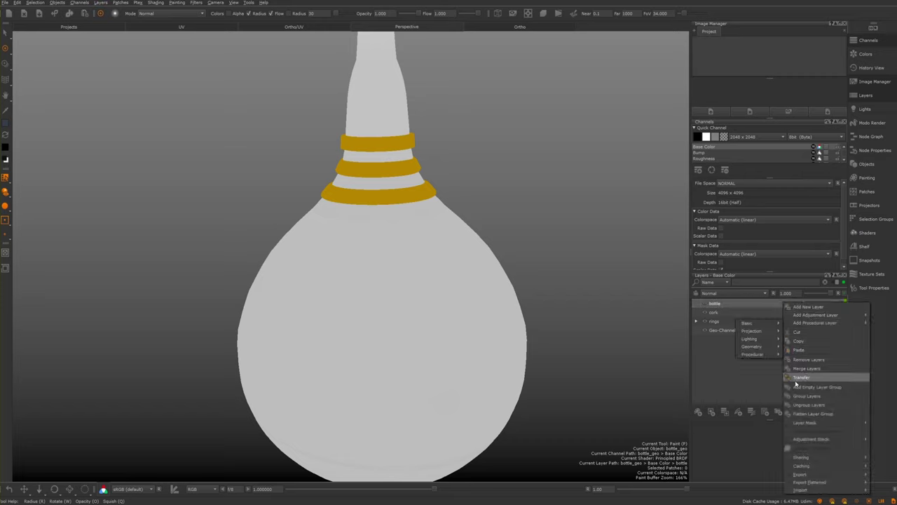
{"action": "mouse_move", "coordinate": [815, 315]}
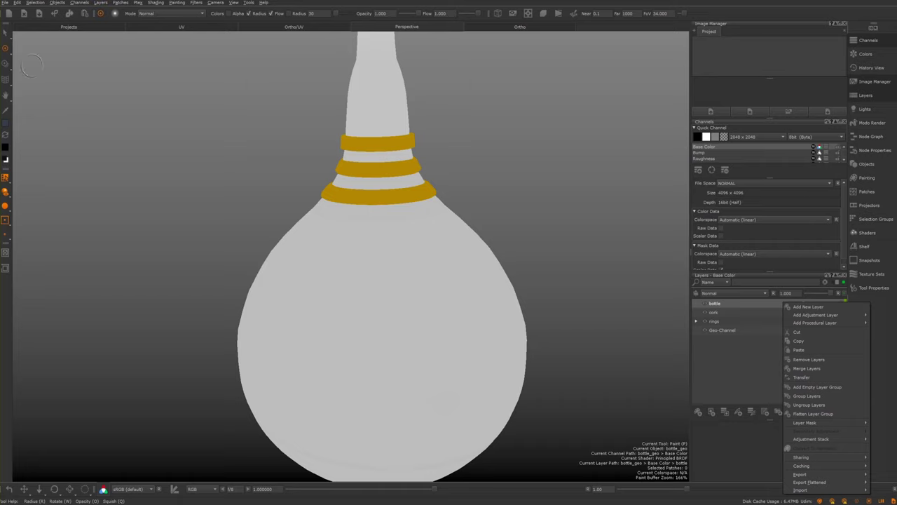
{"action": "key", "text": "Escape"}
Switch the Select tool to patch mode and select the patch that covers the bottle's glass body and neck
{"action": "left_click", "coordinate": [5, 33]}
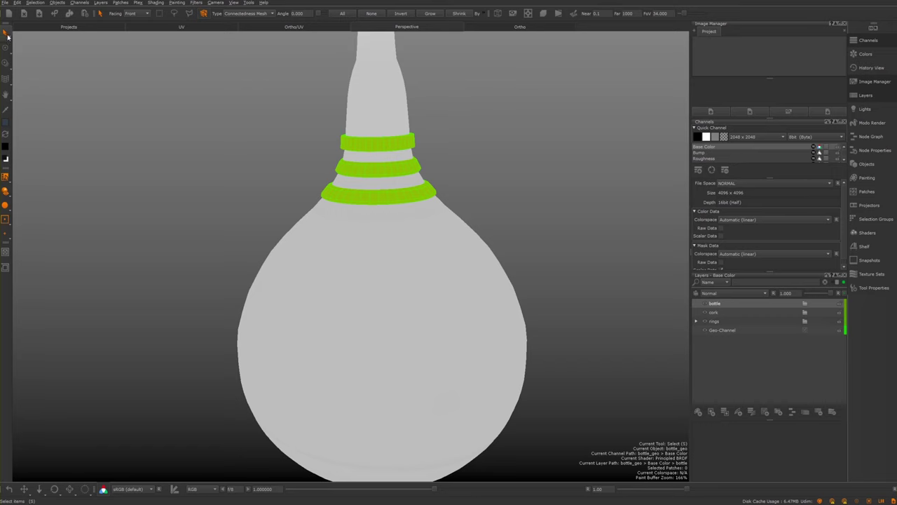
{"action": "left_click", "coordinate": [5, 177]}
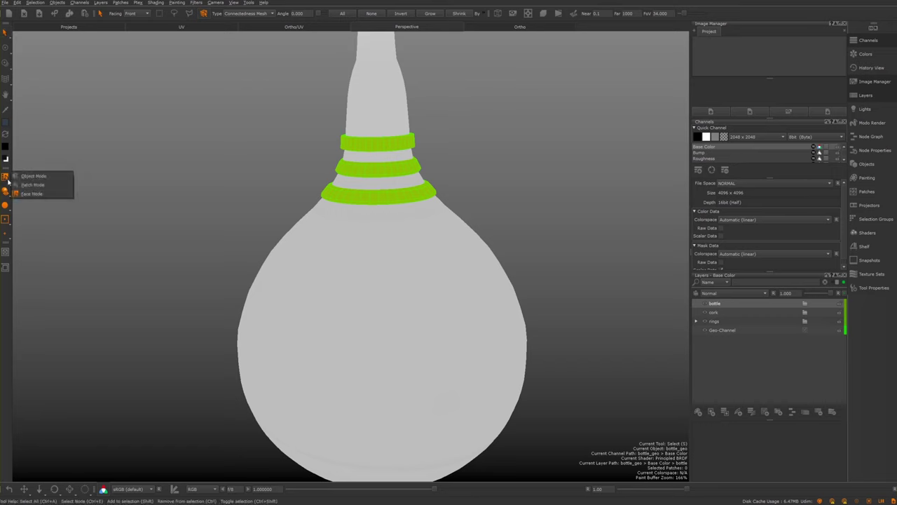
{"action": "left_click", "coordinate": [31, 193]}
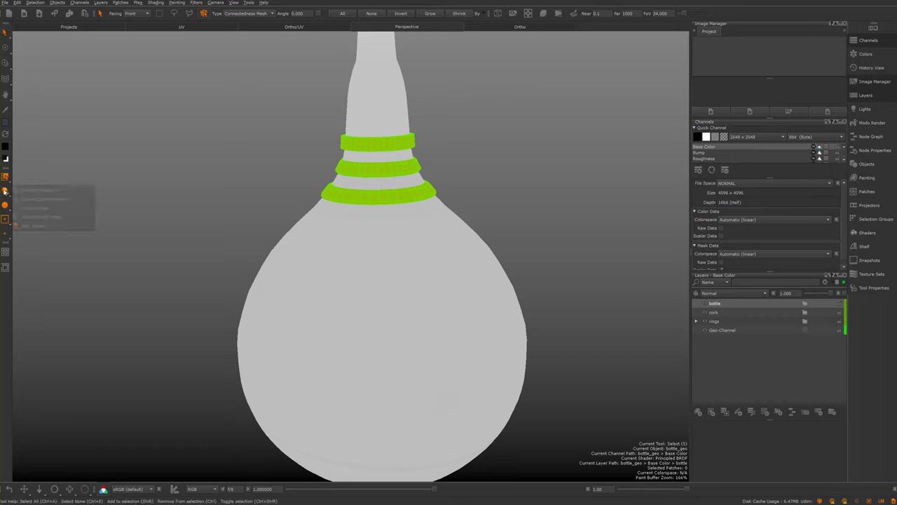
{"action": "left_click", "coordinate": [4, 178]}
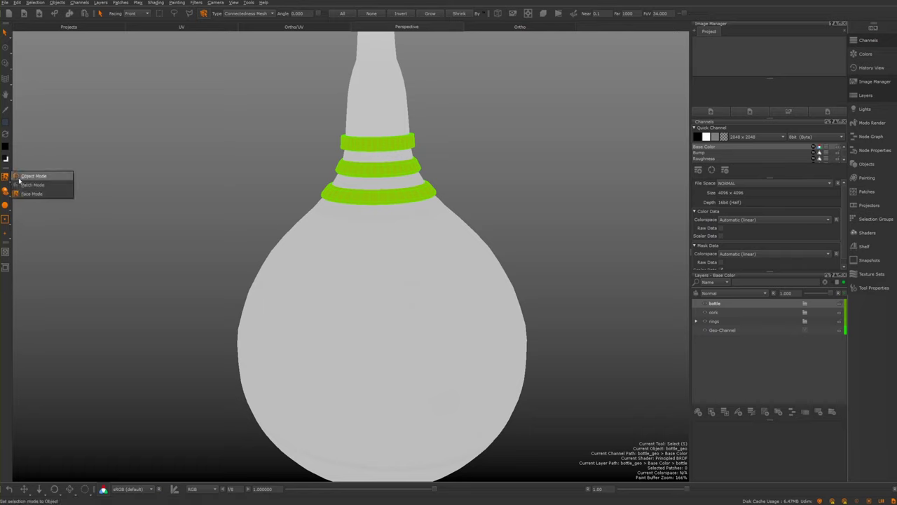
{"action": "left_click", "coordinate": [31, 183]}
{"action": "mouse_move", "coordinate": [177, 209]}
{"action": "left_mouse_down"}
{"action": "mouse_move", "coordinate": [270, 320]}
{"action": "mouse_move", "coordinate": [134, 221]}
{"action": "left_mouse_up"}
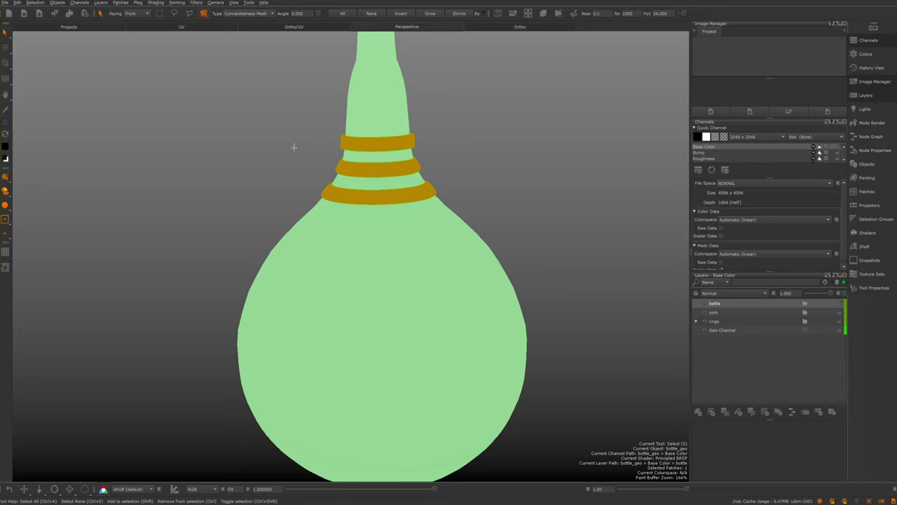
{"action": "middle_click_drag", "start_coordinate": [260, 142], "coordinate": [240, 327], "text": "alt"}
{"action": "middle_click_drag", "start_coordinate": [234, 159], "coordinate": [250, 32], "text": "alt"}
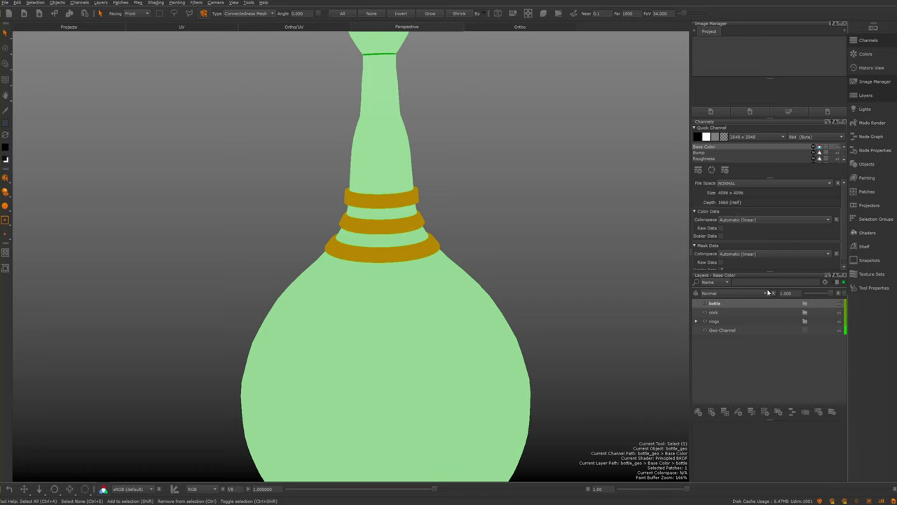
Add a layer mask to the bottle group from the current selection
{"action": "right_click", "coordinate": [746, 304]}
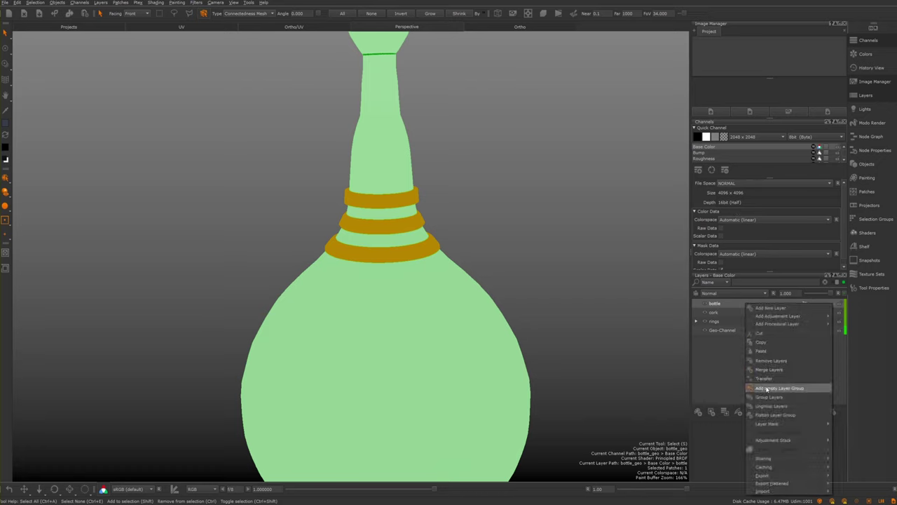
{"action": "mouse_move", "coordinate": [782, 318]}
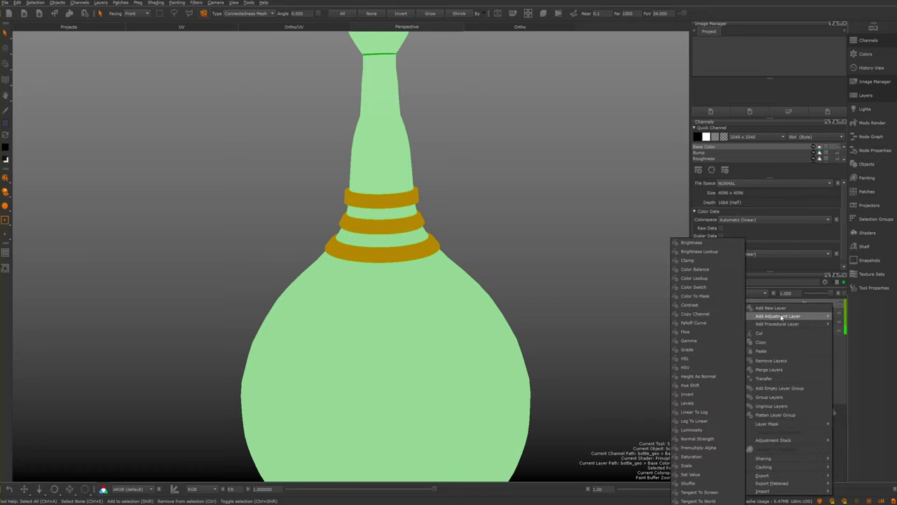
{"action": "mouse_move", "coordinate": [779, 425]}
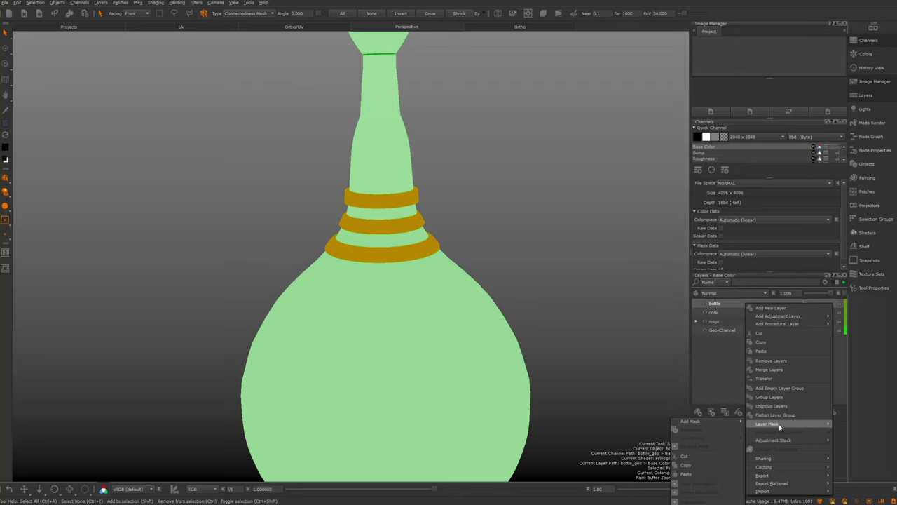
{"action": "mouse_move", "coordinate": [704, 422]}
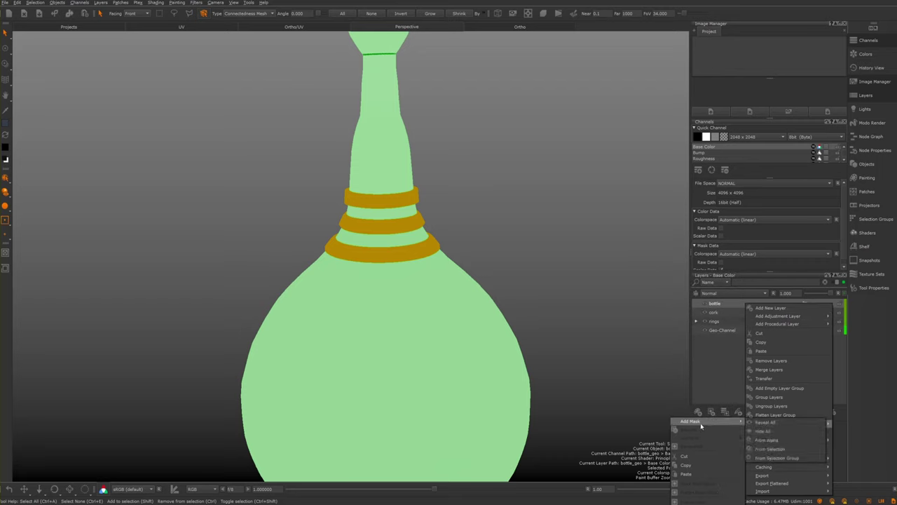
{"action": "left_click", "coordinate": [770, 448]}
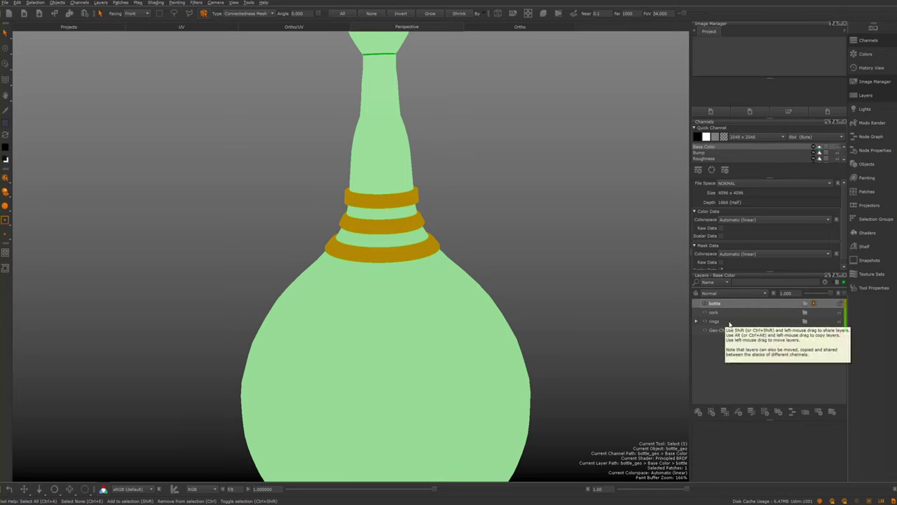
Make the cork group current and select the cork at the bottle's mouth in face mode
{"action": "left_click", "coordinate": [731, 323]}
{"action": "left_click", "coordinate": [732, 313]}
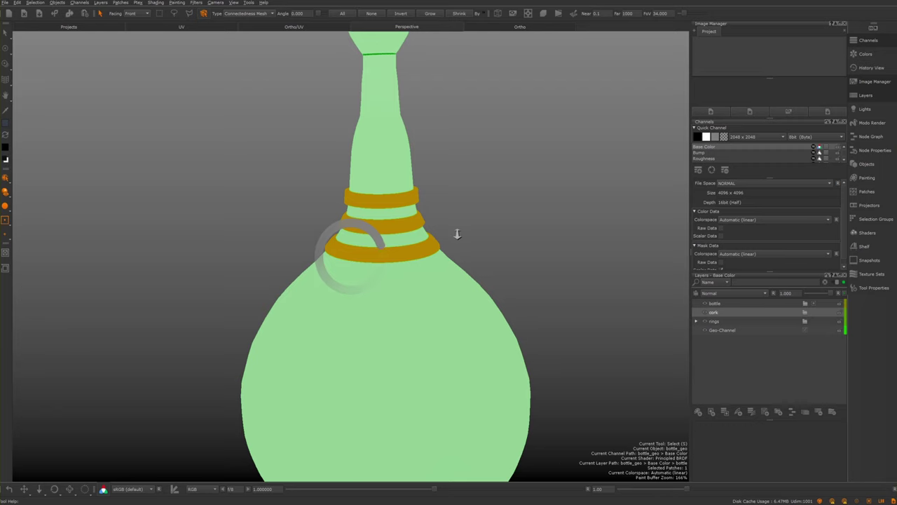
{"action": "right_click_drag", "start_coordinate": [457, 234], "coordinate": [495, 180], "text": "alt"}
{"action": "middle_click_drag", "start_coordinate": [481, 199], "coordinate": [475, 249], "text": "alt"}
{"action": "right_click_drag", "start_coordinate": [475, 248], "coordinate": [428, 231], "text": "alt"}
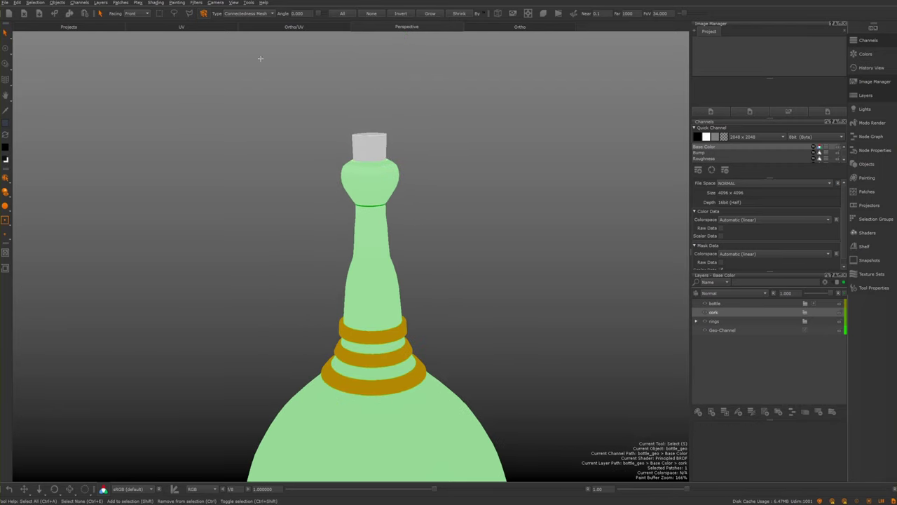
{"action": "left_click", "coordinate": [5, 191]}
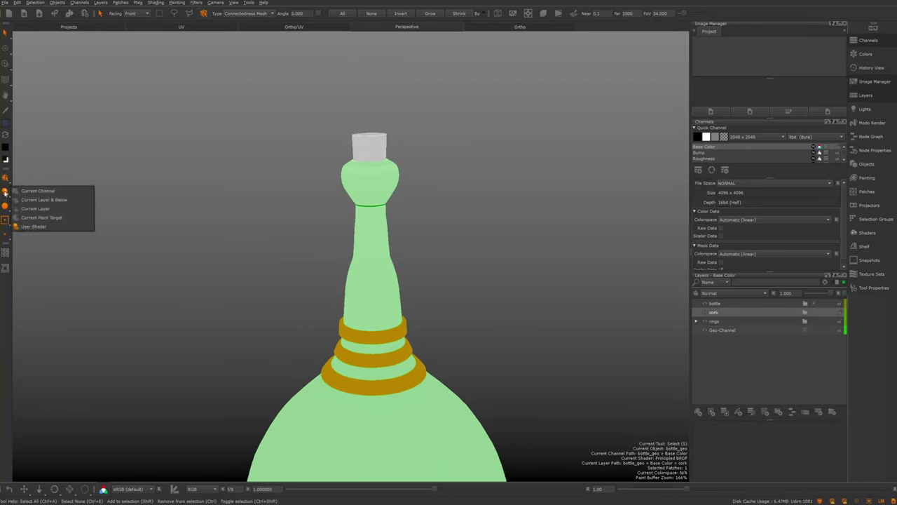
{"action": "left_click", "coordinate": [5, 177]}
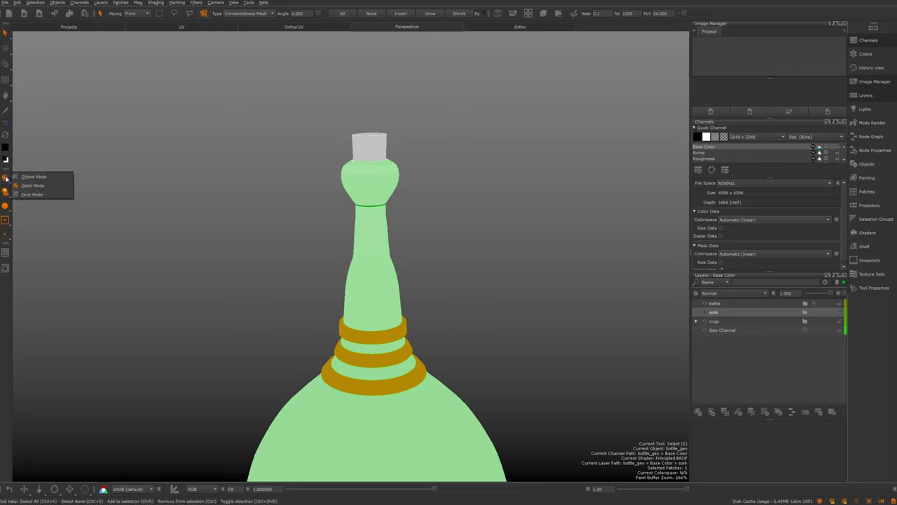
{"action": "left_click", "coordinate": [39, 200]}
{"action": "left_click", "coordinate": [211, 157]}
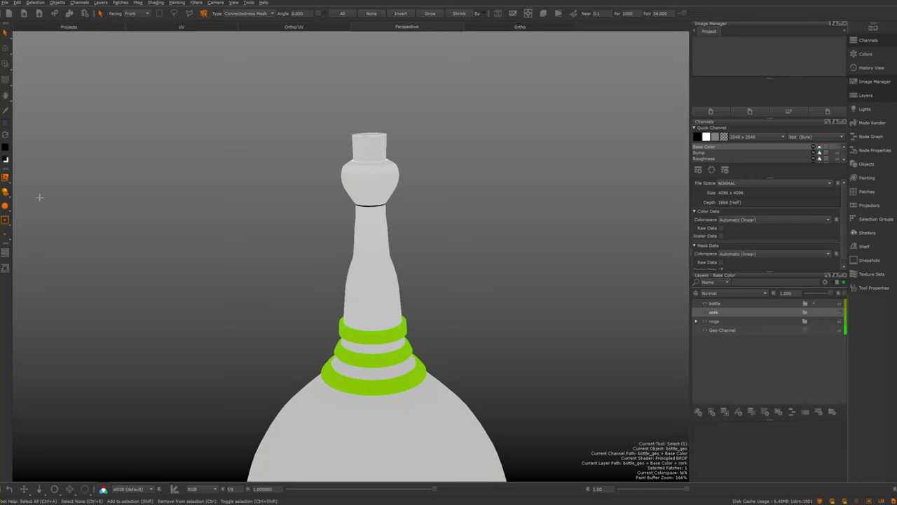
{"action": "middle_click_drag", "start_coordinate": [291, 145], "coordinate": [286, 172], "text": "alt"}
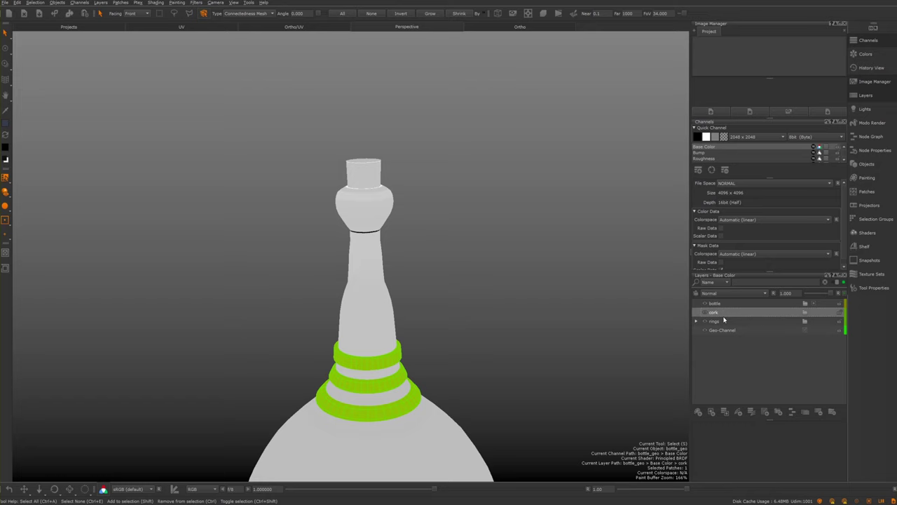
{"action": "left_click_drag", "start_coordinate": [322, 129], "coordinate": [370, 170]}
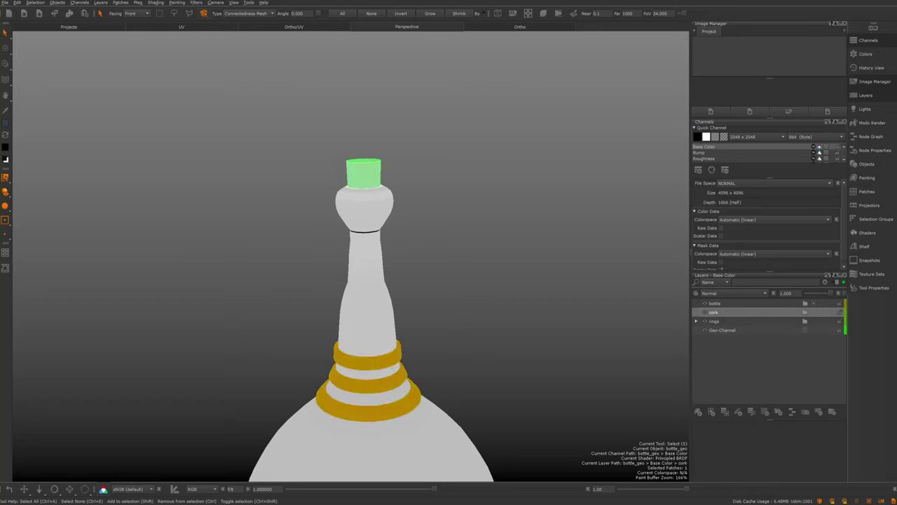
Add a layer mask to the cork group from the selected cork faces
{"action": "right_click", "coordinate": [792, 315]}
{"action": "mouse_move", "coordinate": [812, 432]}
{"action": "mouse_move", "coordinate": [742, 421]}
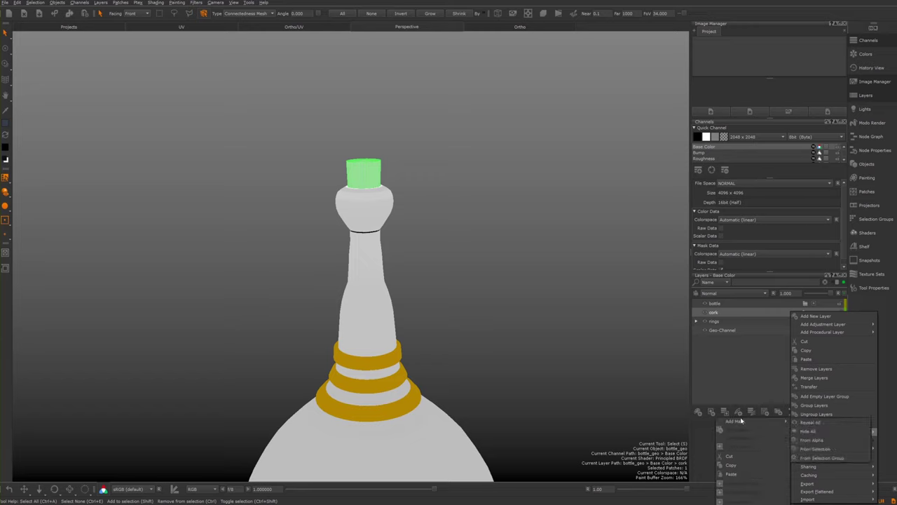
{"action": "left_click", "coordinate": [803, 448]}
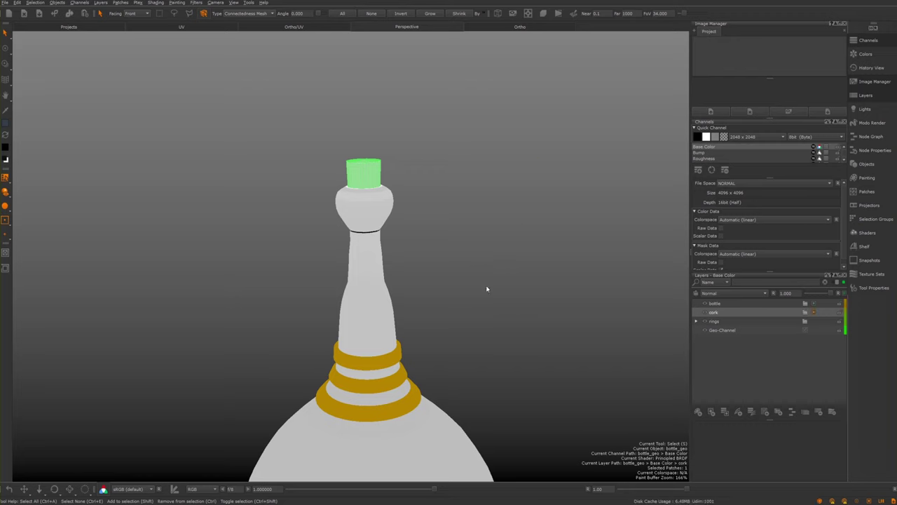
Expand the rings group and move the nested Rings mask group out of it, below the Geo-Channel layer
{"action": "right_click_drag", "start_coordinate": [493, 208], "coordinate": [464, 220], "text": "alt"}
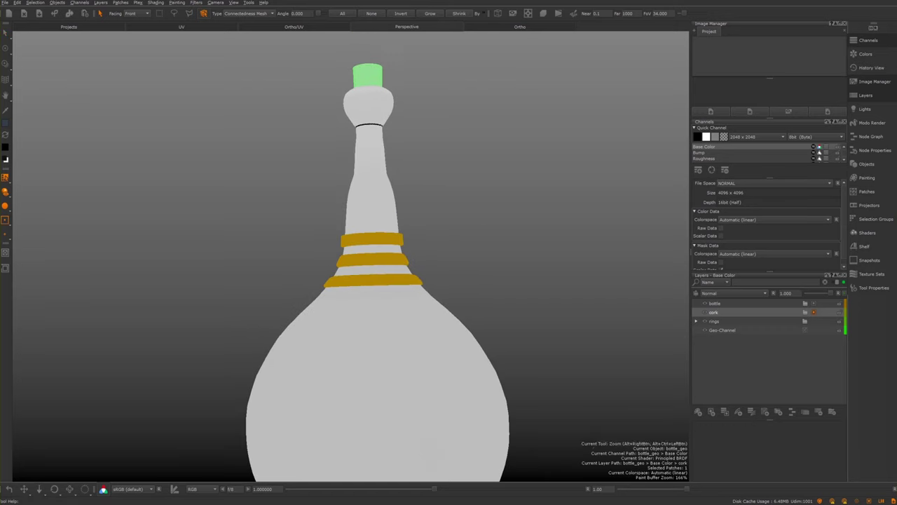
{"action": "middle_click_drag", "start_coordinate": [469, 183], "coordinate": [449, 180], "text": "alt"}
{"action": "left_click_drag", "start_coordinate": [449, 181], "coordinate": [461, 234], "text": "alt"}
{"action": "right_click_drag", "start_coordinate": [461, 235], "coordinate": [449, 217], "text": "alt"}
{"action": "left_click_drag", "start_coordinate": [448, 217], "coordinate": [464, 262], "text": "alt"}
{"action": "left_click", "coordinate": [696, 321]}
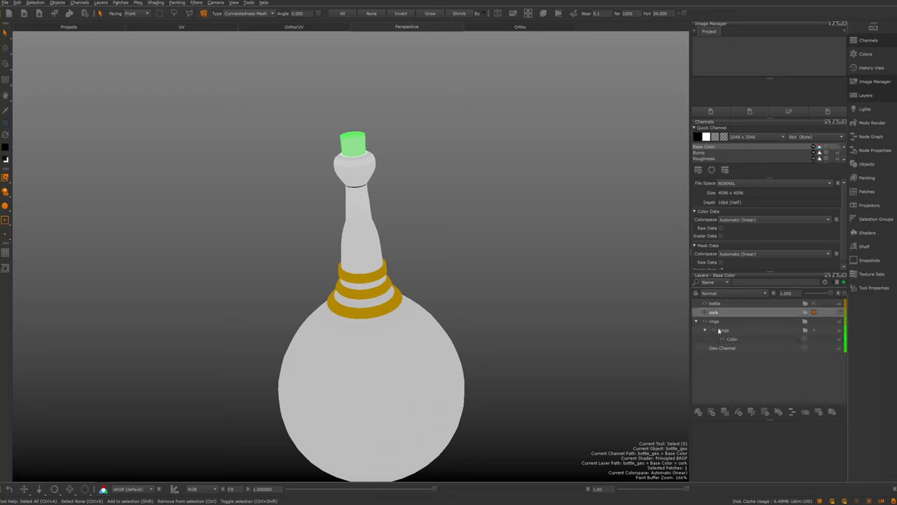
{"action": "left_click", "coordinate": [747, 333]}
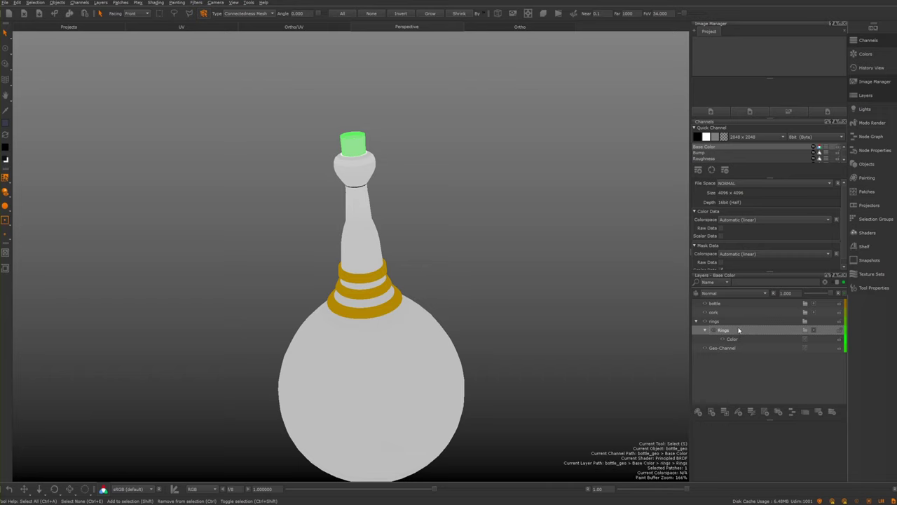
{"action": "left_click_drag", "start_coordinate": [736, 330], "coordinate": [711, 350]}
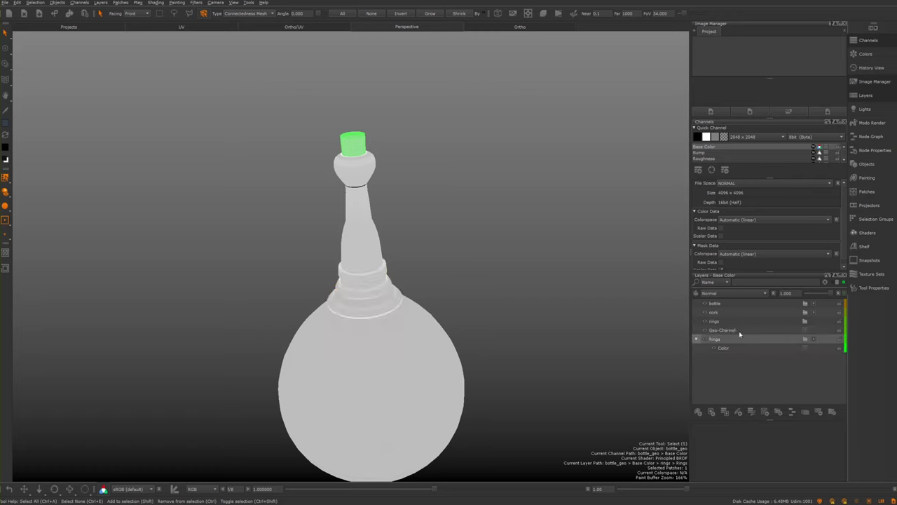
Remove the emptied rings group and the Geo-Channel curvature layer from the Base Color channel
{"action": "left_click", "coordinate": [715, 321]}
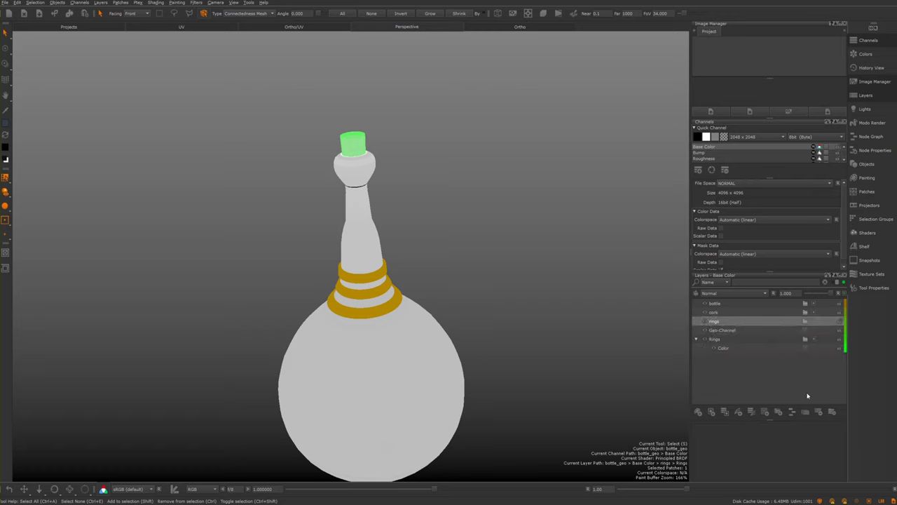
{"action": "left_click", "coordinate": [820, 412]}
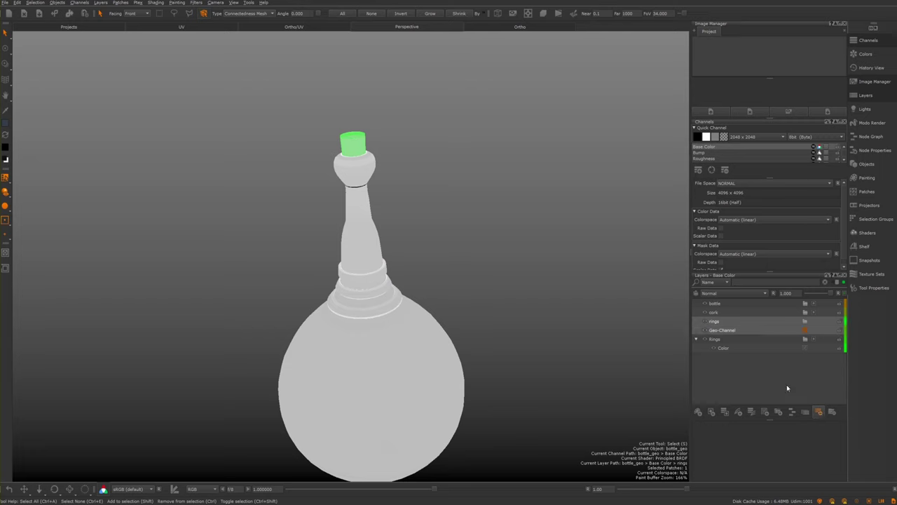
{"action": "left_click", "coordinate": [722, 320]}
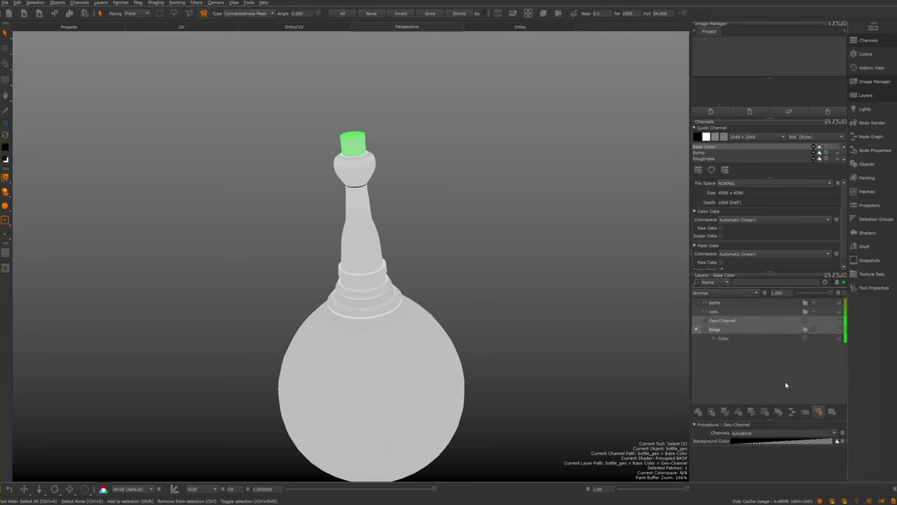
{"action": "left_click", "coordinate": [819, 413]}
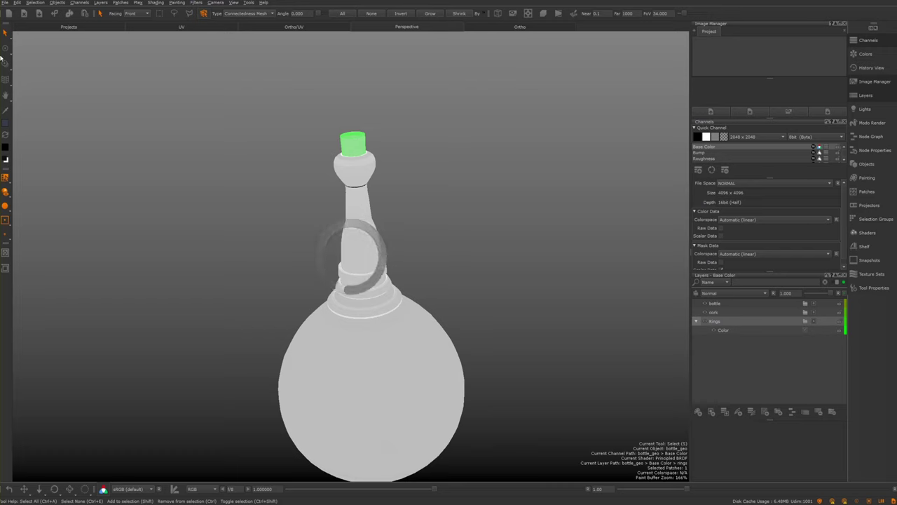
Load the texture images from the bottle_textures folder into the Image Manager
{"action": "key", "text": "p"}
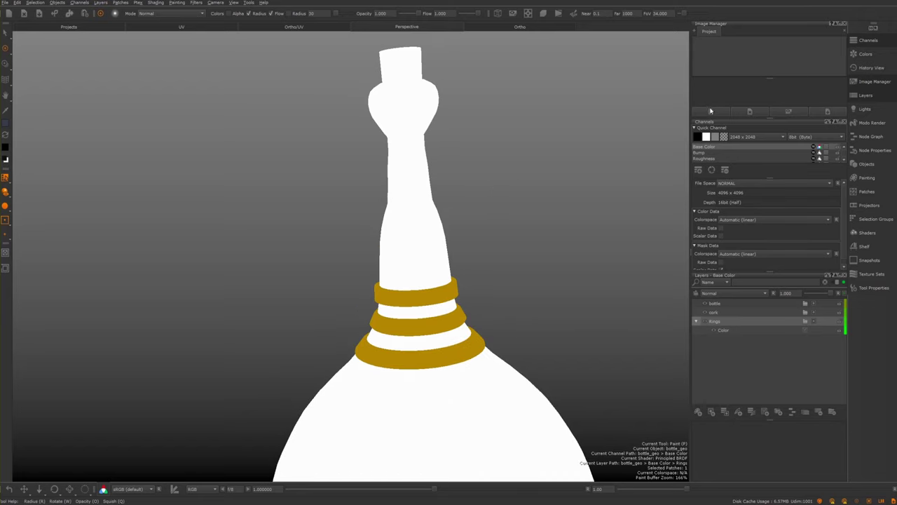
{"action": "left_click", "coordinate": [710, 111]}
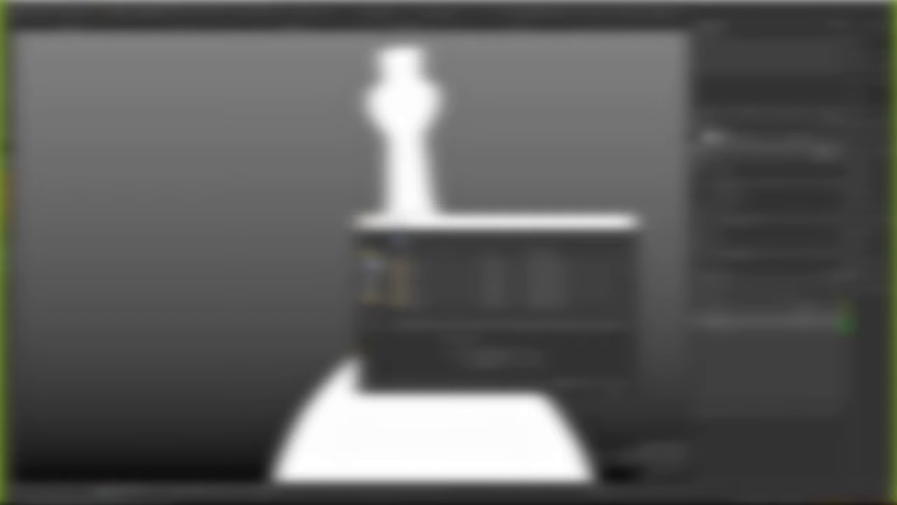
{"action": "left_click_drag", "start_coordinate": [494, 391], "coordinate": [494, 470]}
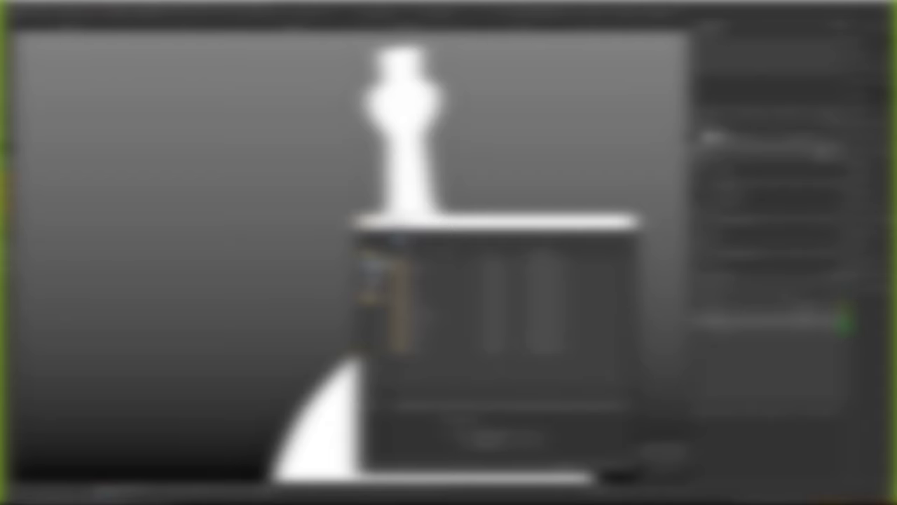
{"action": "left_click", "coordinate": [373, 262]}
{"action": "left_click", "coordinate": [448, 313]}
{"action": "left_click", "coordinate": [449, 304]}
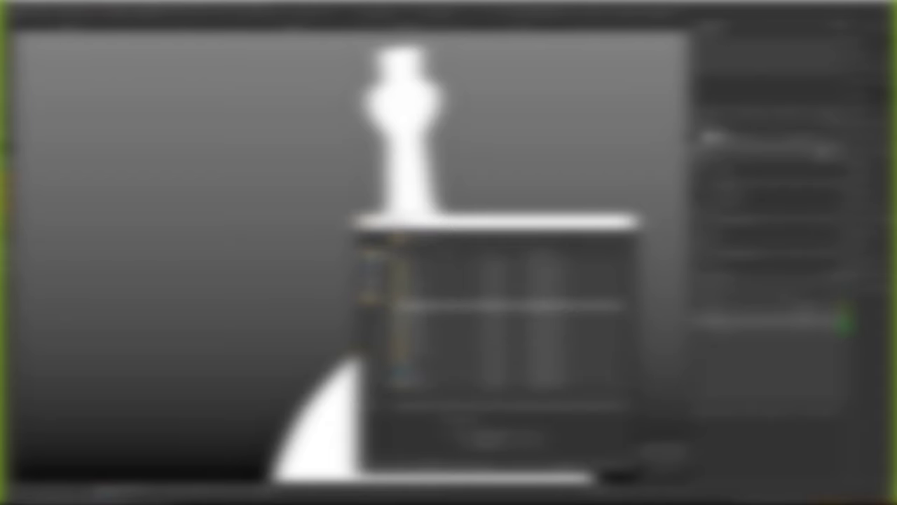
{"action": "left_click", "coordinate": [449, 320]}
{"action": "double_click", "coordinate": [448, 320]}
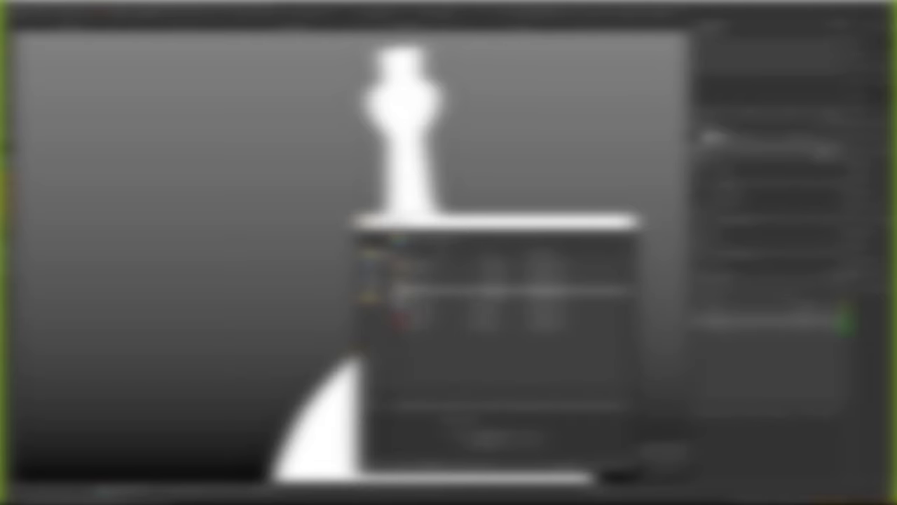
{"action": "double_click", "coordinate": [449, 269]}
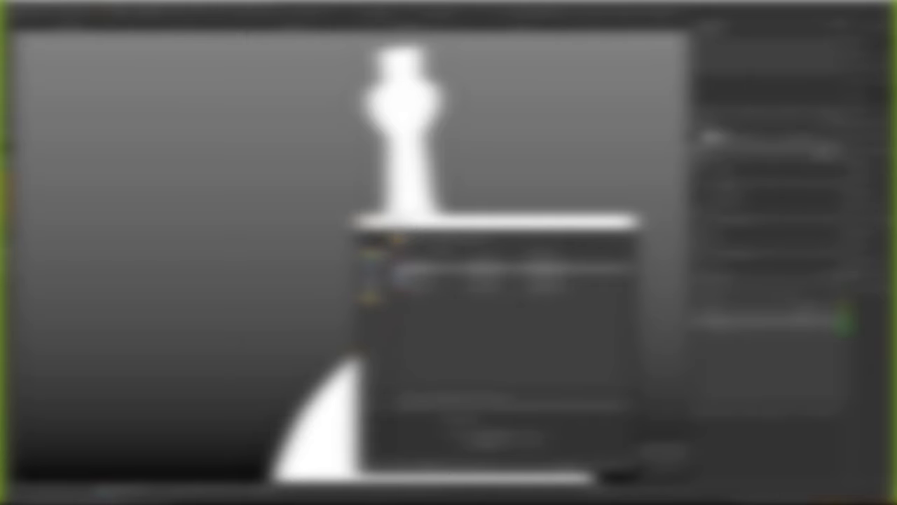
{"action": "left_click_drag", "start_coordinate": [446, 258], "coordinate": [530, 258]}
{"action": "left_click", "coordinate": [444, 282]}
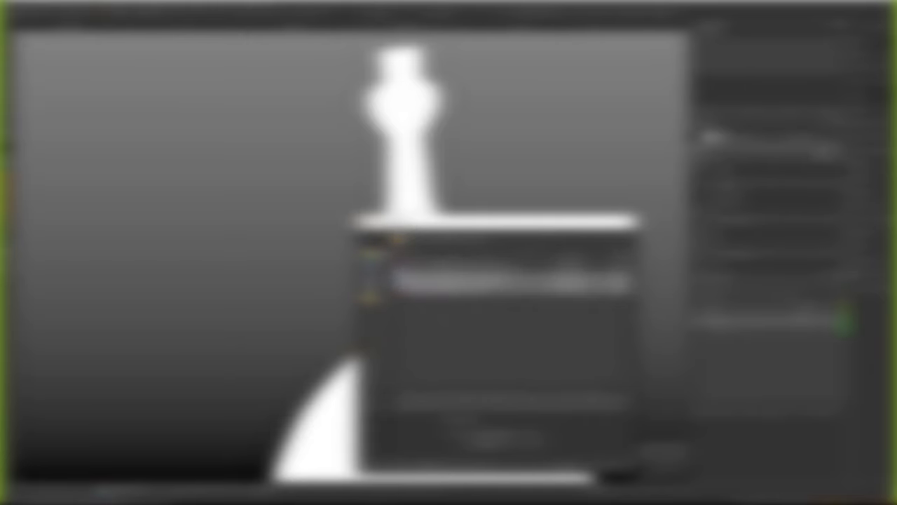
{"action": "left_click", "coordinate": [449, 261]}
{"action": "left_click", "coordinate": [448, 284], "text": "shift"}
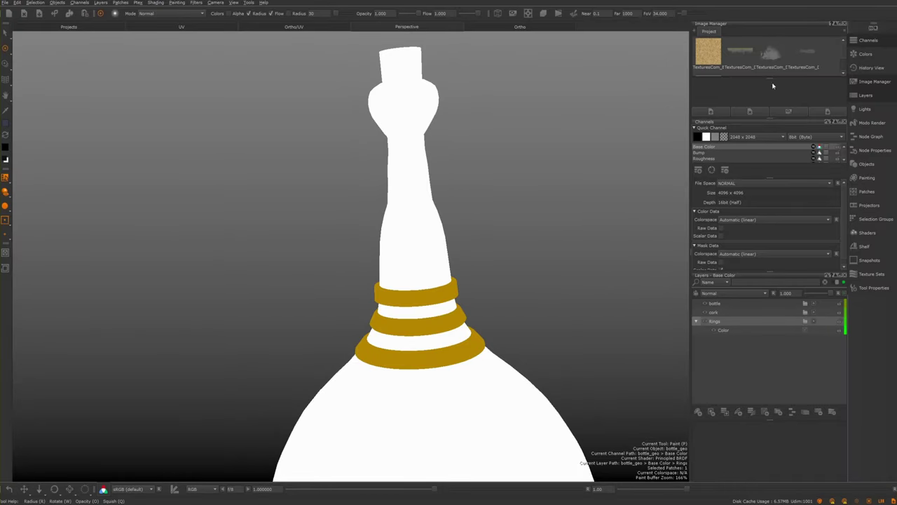
Enlarge the Image Manager's thumbnail area to show all the loaded textures
{"action": "left_click_drag", "start_coordinate": [769, 79], "coordinate": [763, 95]}
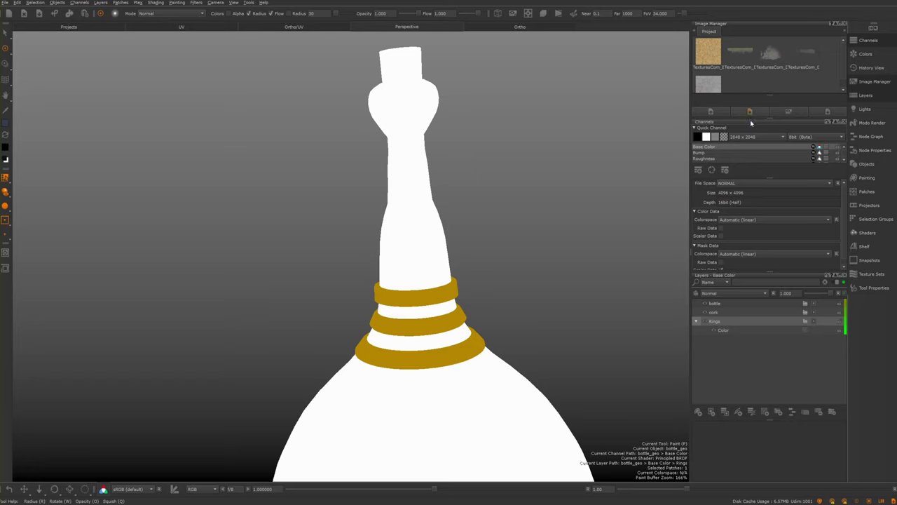
{"action": "left_click_drag", "start_coordinate": [769, 118], "coordinate": [764, 135]}
{"action": "middle_click_drag", "start_coordinate": [420, 225], "coordinate": [435, 119], "text": "alt"}
{"action": "right_click_drag", "start_coordinate": [434, 119], "coordinate": [409, 196], "text": "alt"}
{"action": "left_click_drag", "start_coordinate": [403, 197], "coordinate": [400, 203], "text": "alt"}
{"action": "middle_click_drag", "start_coordinate": [408, 192], "coordinate": [402, 223], "text": "alt"}
{"action": "scroll", "coordinate": [402, 223], "scroll_direction": "up", "scroll_amount": 5}
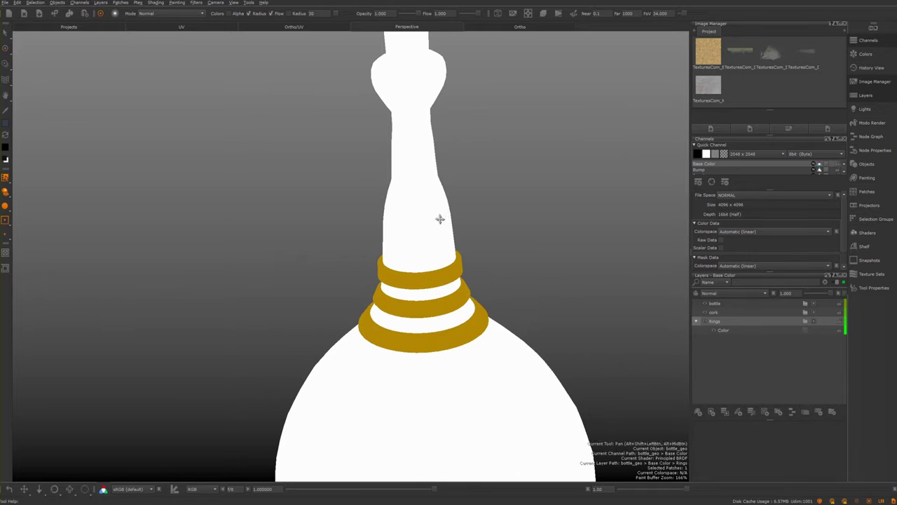
{"action": "scroll", "coordinate": [441, 216], "scroll_direction": "down", "scroll_amount": 1}
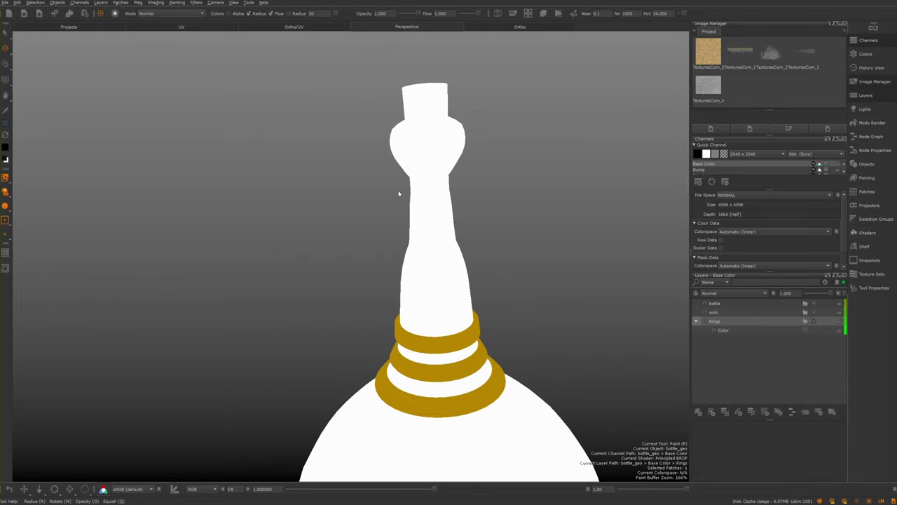
Make the cork group current and display the current channel with flat lighting
{"action": "left_click", "coordinate": [714, 312]}
{"action": "middle_click_drag", "start_coordinate": [384, 119], "coordinate": [369, 171], "text": "alt"}
{"action": "right_click_drag", "start_coordinate": [368, 170], "coordinate": [358, 190], "text": "alt"}
{"action": "left_click", "coordinate": [5, 191]}
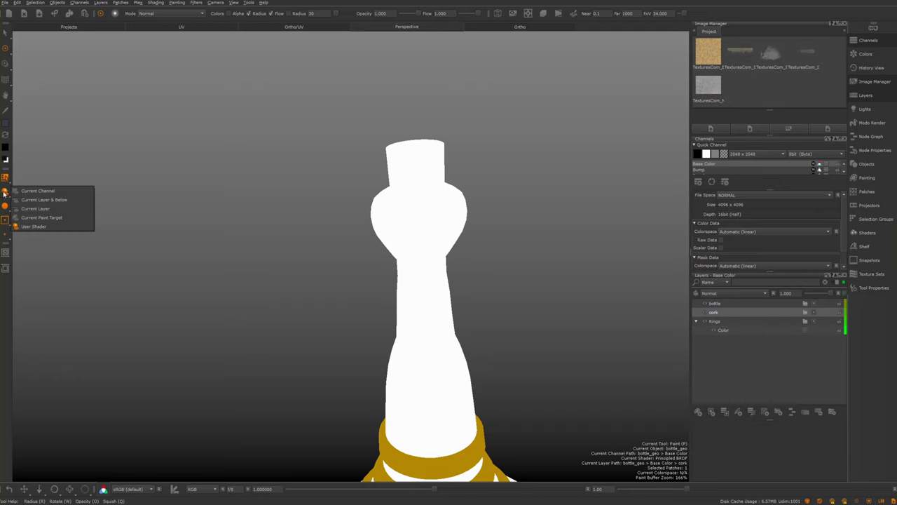
{"action": "left_click", "coordinate": [29, 192]}
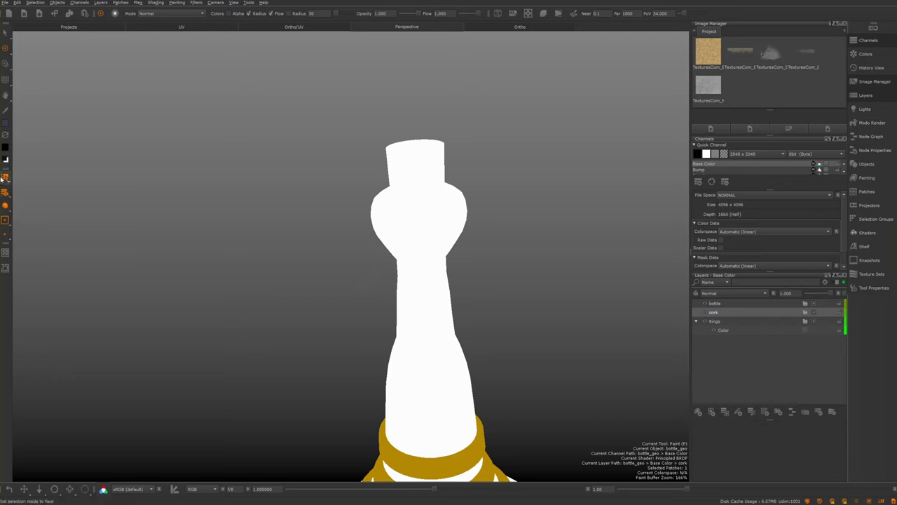
{"action": "left_click", "coordinate": [3, 177]}
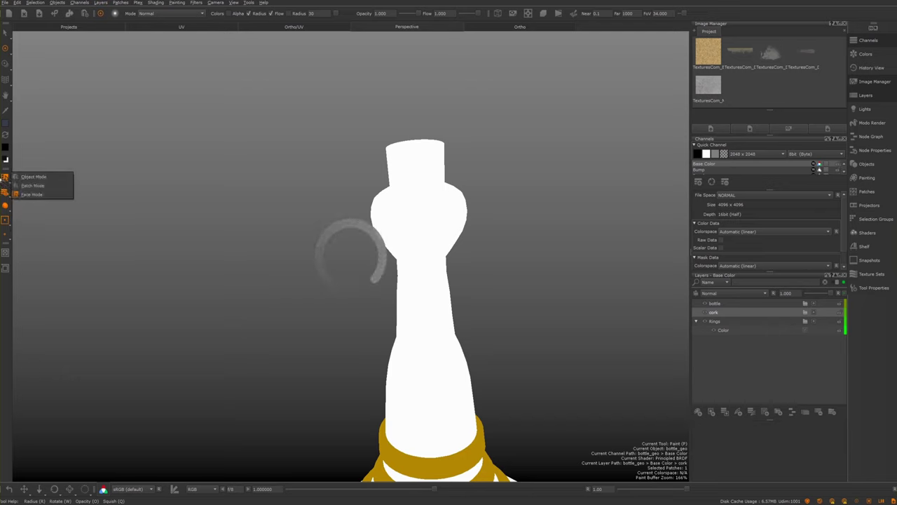
{"action": "left_click", "coordinate": [5, 205]}
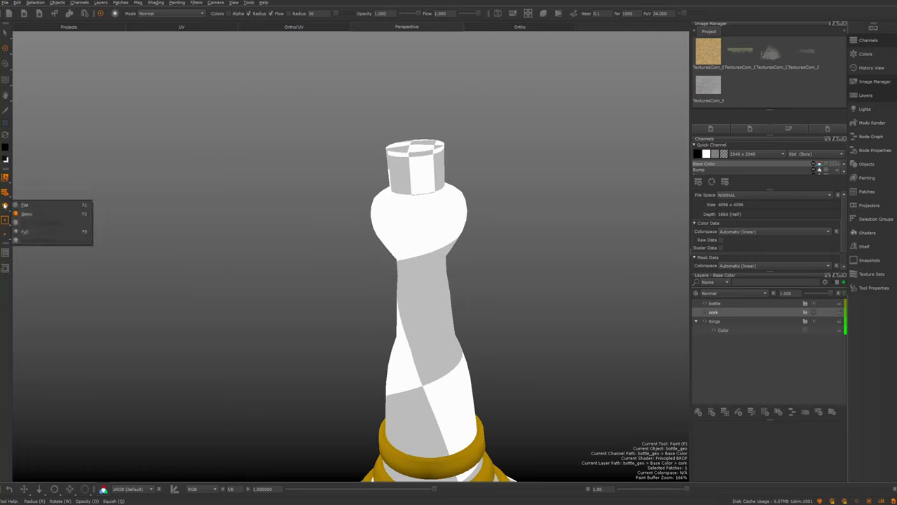
{"action": "left_click", "coordinate": [24, 205]}
Preview the cork texture TexturesCom_BarkCloseup0012_1_seamless_S.jpg at full view and close the preview
{"action": "left_click_drag", "start_coordinate": [270, 217], "coordinate": [252, 130], "text": "alt"}
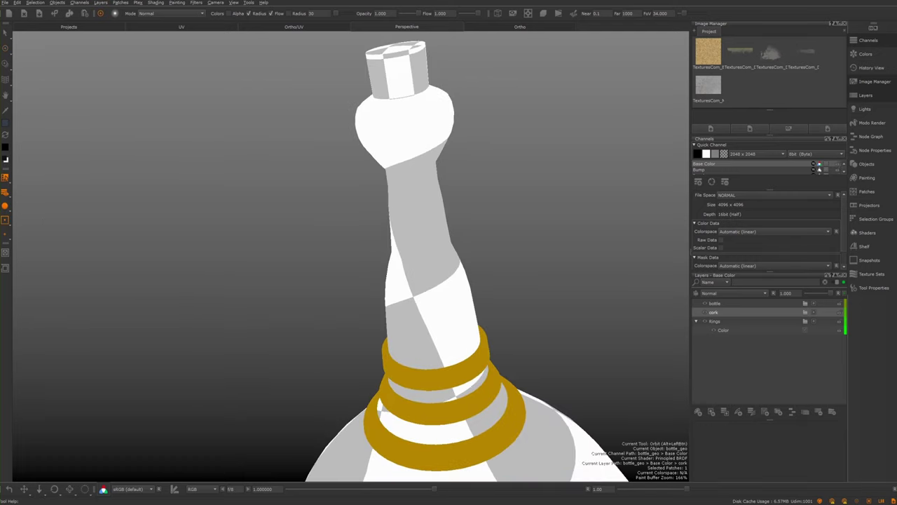
{"action": "left_click", "coordinate": [5, 220]}
{"action": "left_click", "coordinate": [5, 205]}
{"action": "left_click", "coordinate": [4, 208]}
{"action": "middle_click_drag", "start_coordinate": [347, 190], "coordinate": [285, 212]}
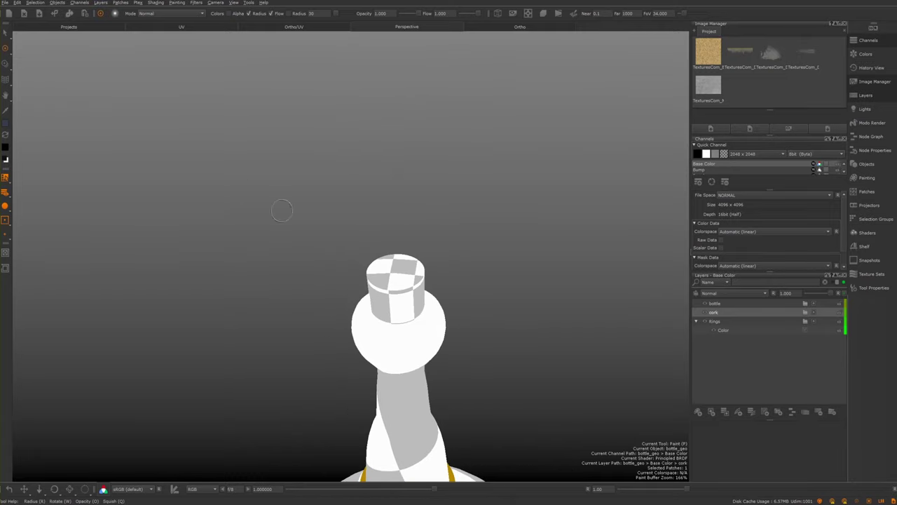
{"action": "right_click_drag", "start_coordinate": [285, 212], "coordinate": [438, 135], "text": "alt"}
{"action": "middle_click_drag", "start_coordinate": [438, 135], "coordinate": [412, 109], "text": "alt"}
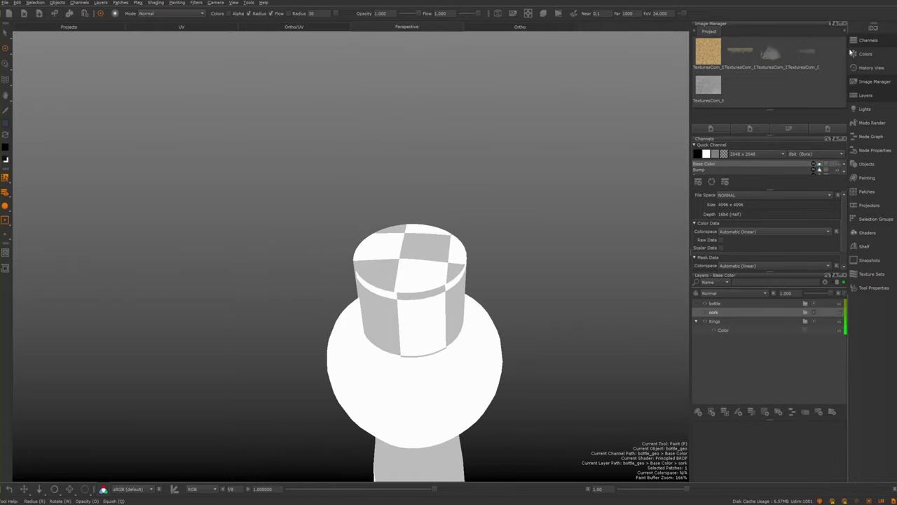
{"action": "left_click", "coordinate": [710, 51]}
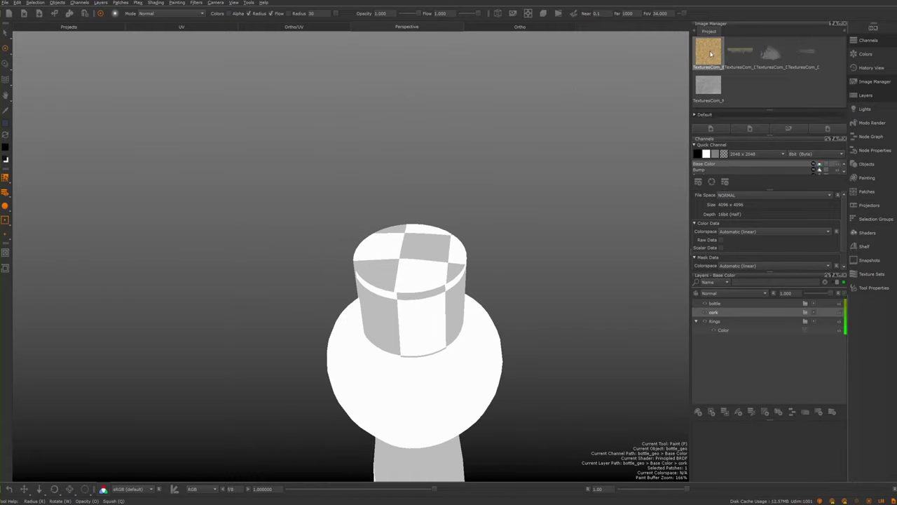
{"action": "double_click", "coordinate": [710, 54]}
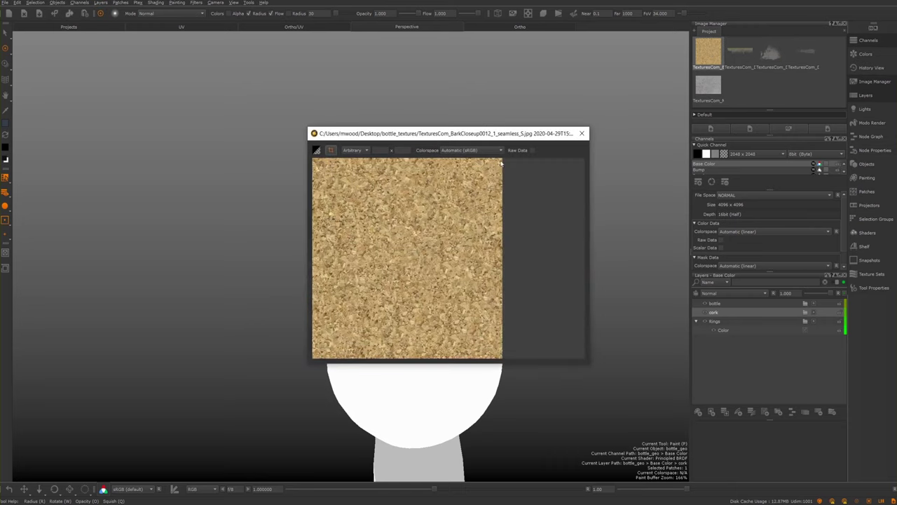
{"action": "left_click", "coordinate": [582, 133]}
Add a Tiled pattern procedural layer for the cork group
{"action": "scroll", "coordinate": [519, 203], "scroll_direction": "up", "scroll_amount": 4}
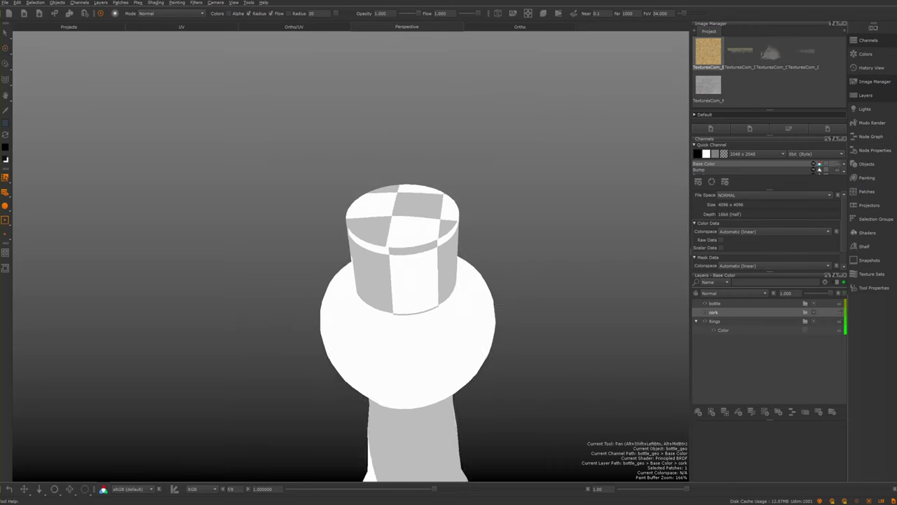
{"action": "scroll", "coordinate": [531, 232], "scroll_direction": "down", "scroll_amount": 3}
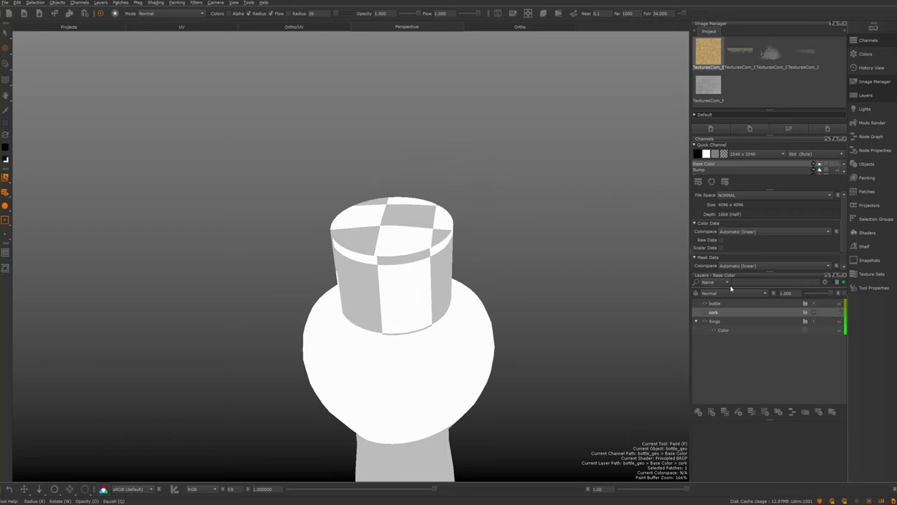
{"action": "left_click", "coordinate": [769, 314]}
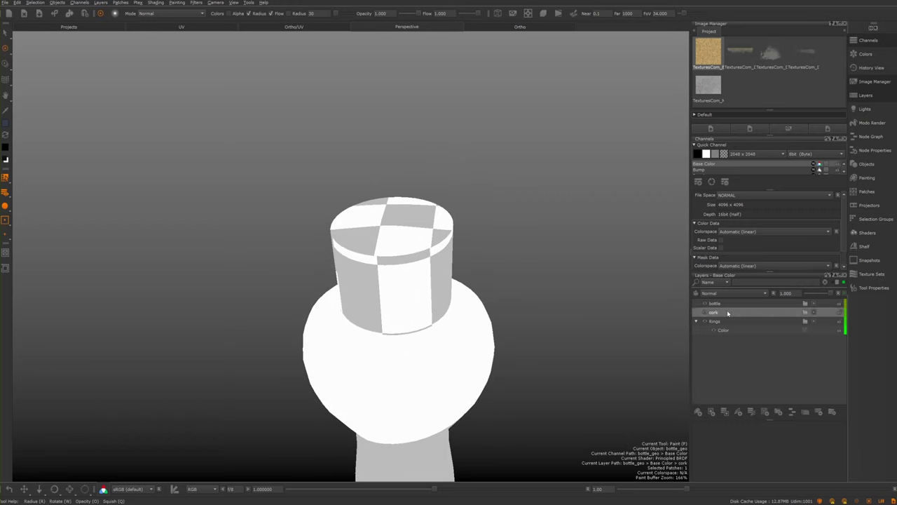
{"action": "left_click", "coordinate": [764, 413]}
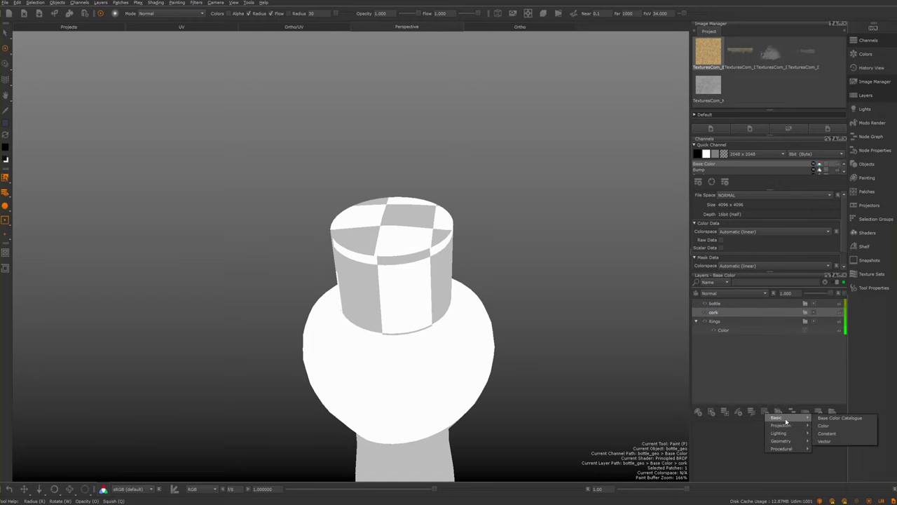
{"action": "mouse_move", "coordinate": [784, 442]}
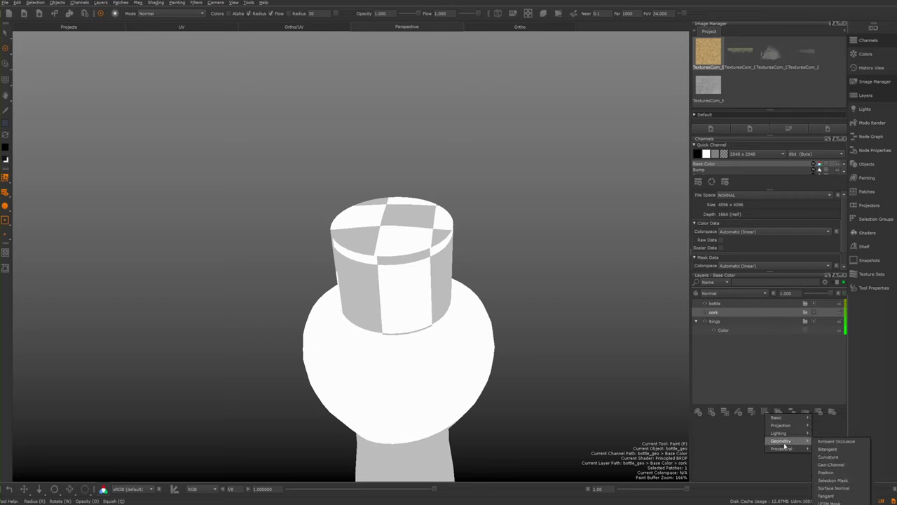
{"action": "mouse_move", "coordinate": [827, 465]}
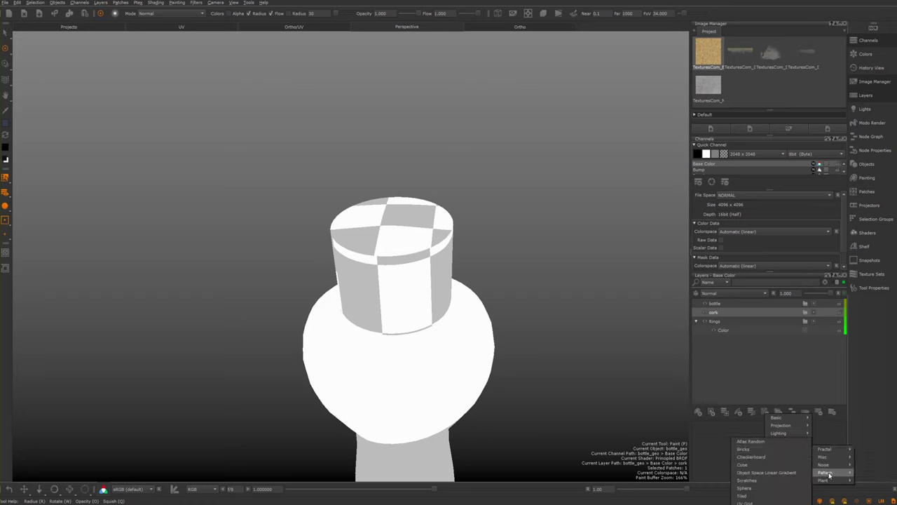
{"action": "left_click", "coordinate": [755, 494]}
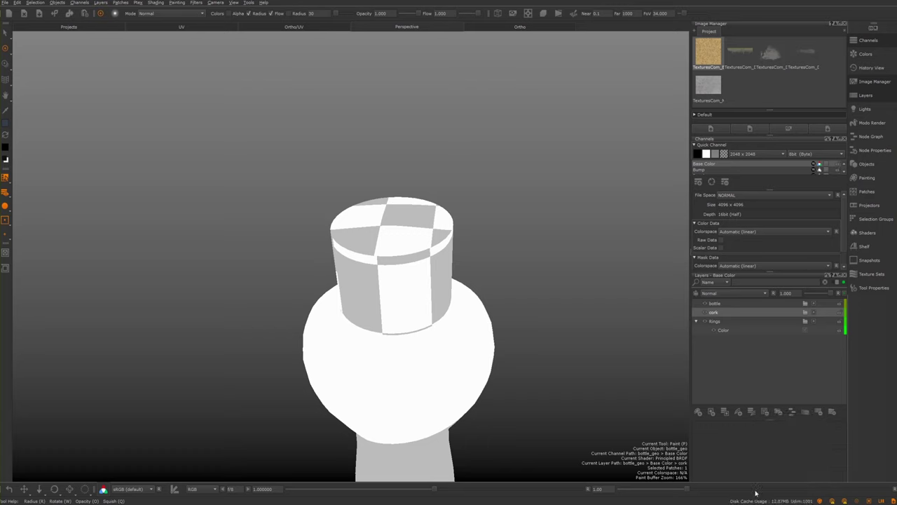
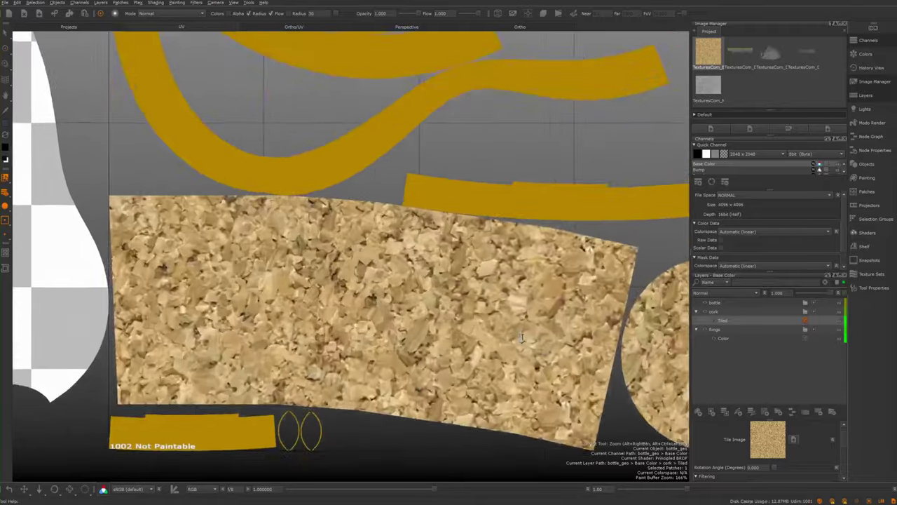
Examine the tiled cork texture on the UV layout and around the cork in the perspective view
{"action": "middle_click_drag", "start_coordinate": [472, 223], "coordinate": [389, 215], "text": "alt"}
{"action": "right_click_drag", "start_coordinate": [391, 212], "coordinate": [422, 187]}
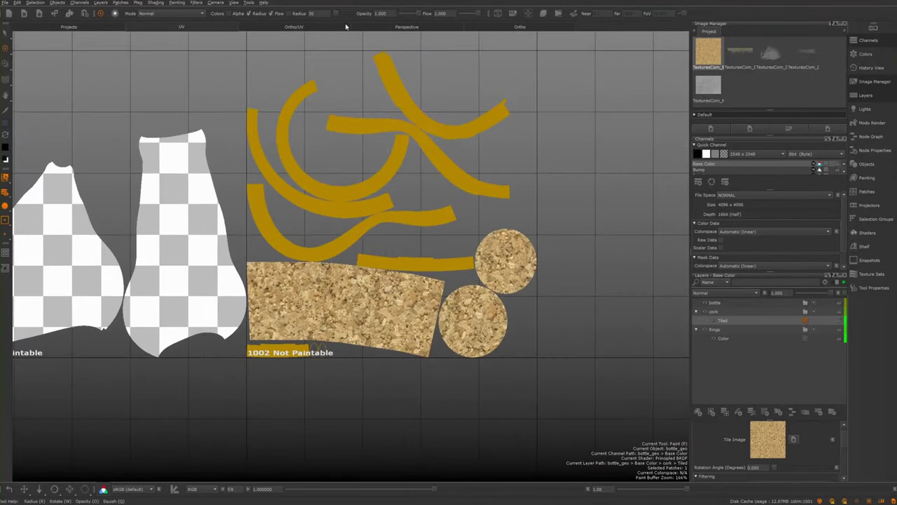
{"action": "left_click", "coordinate": [398, 27]}
{"action": "middle_click_drag", "start_coordinate": [369, 137], "coordinate": [362, 105], "text": "alt"}
{"action": "right_click_drag", "start_coordinate": [362, 105], "coordinate": [294, 123], "text": "alt"}
{"action": "middle_click_drag", "start_coordinate": [294, 123], "coordinate": [285, 118], "text": "alt"}
{"action": "left_click_drag", "start_coordinate": [285, 118], "coordinate": [280, 21], "text": "alt"}
{"action": "right_click_drag", "start_coordinate": [281, 176], "coordinate": [309, 238], "text": "alt"}
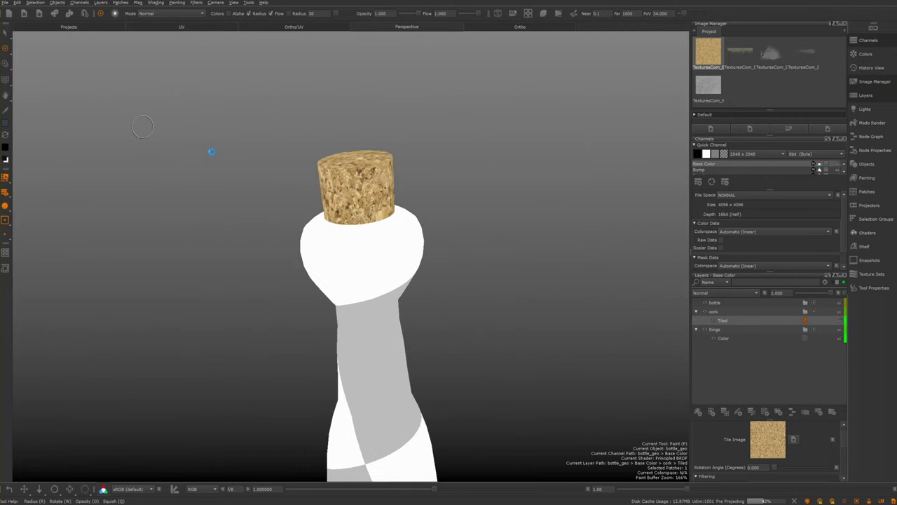
{"action": "left_click_drag", "start_coordinate": [209, 131], "coordinate": [165, 140], "text": "alt"}
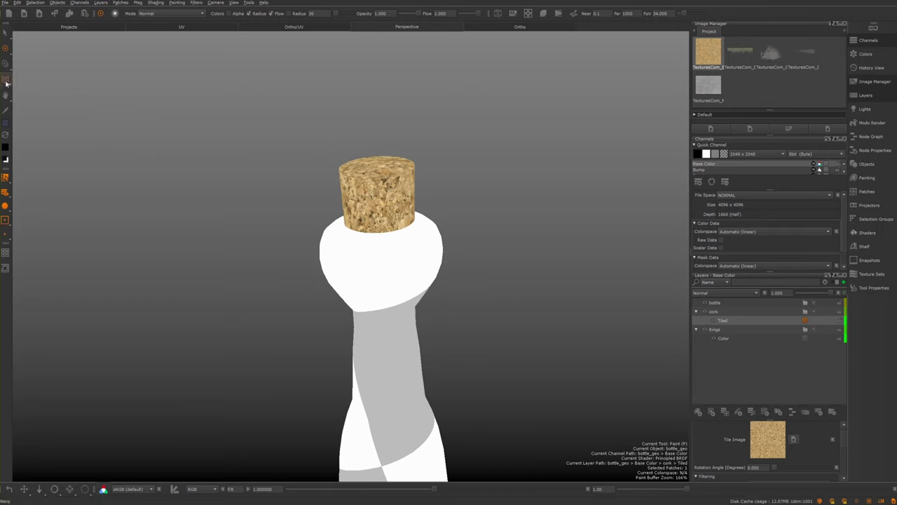
Select the bottle's connected mesh below the cork in face mode
{"action": "left_click", "coordinate": [5, 179]}
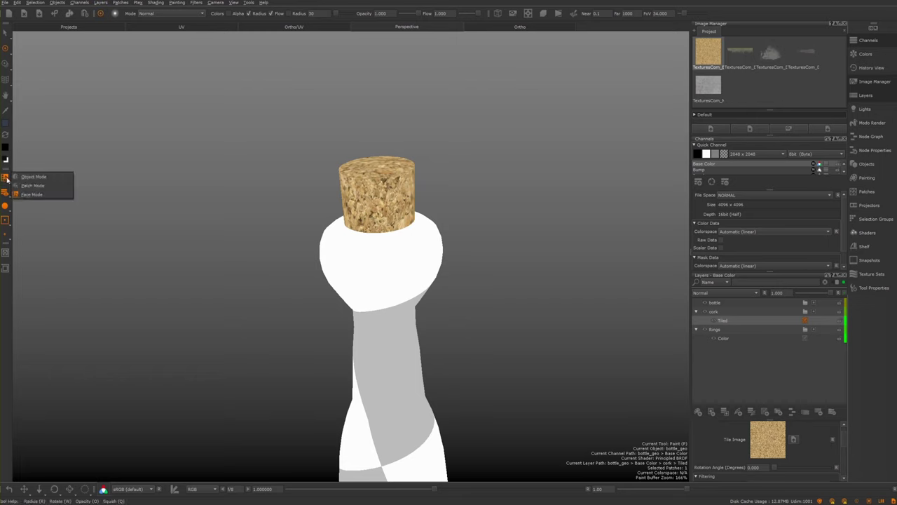
{"action": "left_click", "coordinate": [38, 195]}
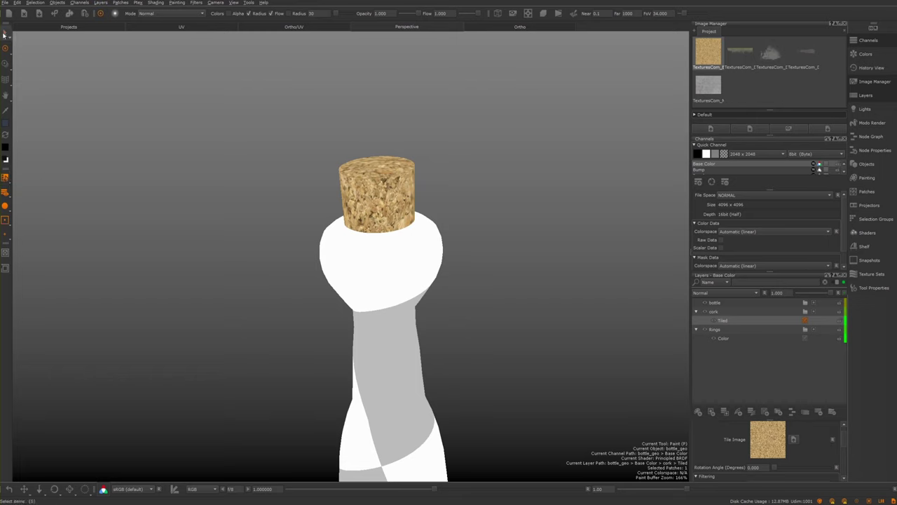
{"action": "left_click", "coordinate": [5, 34]}
{"action": "middle_click_drag", "start_coordinate": [282, 222], "coordinate": [242, 215], "text": "alt"}
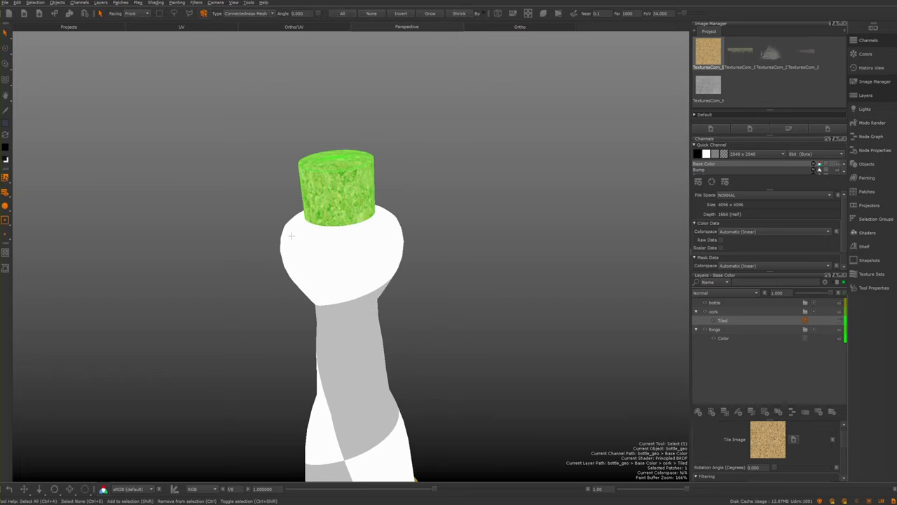
{"action": "left_click", "coordinate": [291, 235]}
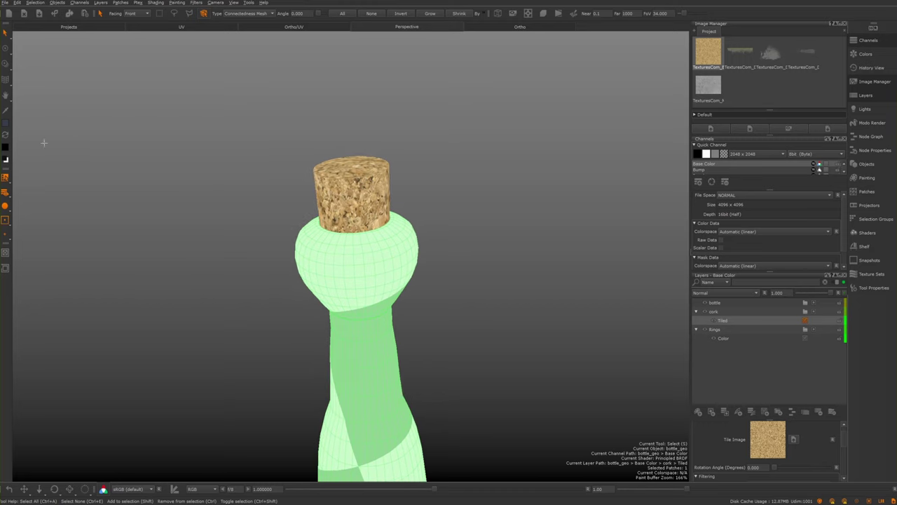
Hide the selected bottle mesh to isolate the cork in the perspective view
{"action": "left_click", "coordinate": [28, 3]}
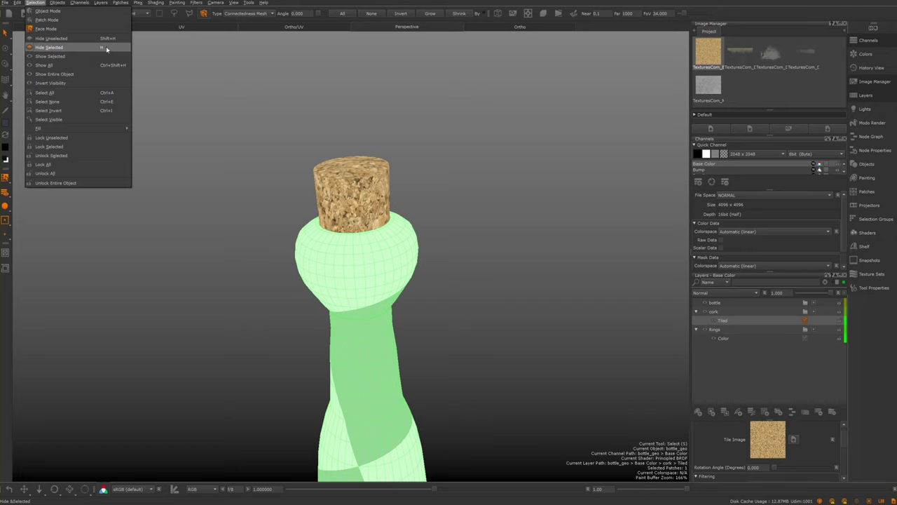
{"action": "left_click", "coordinate": [70, 47]}
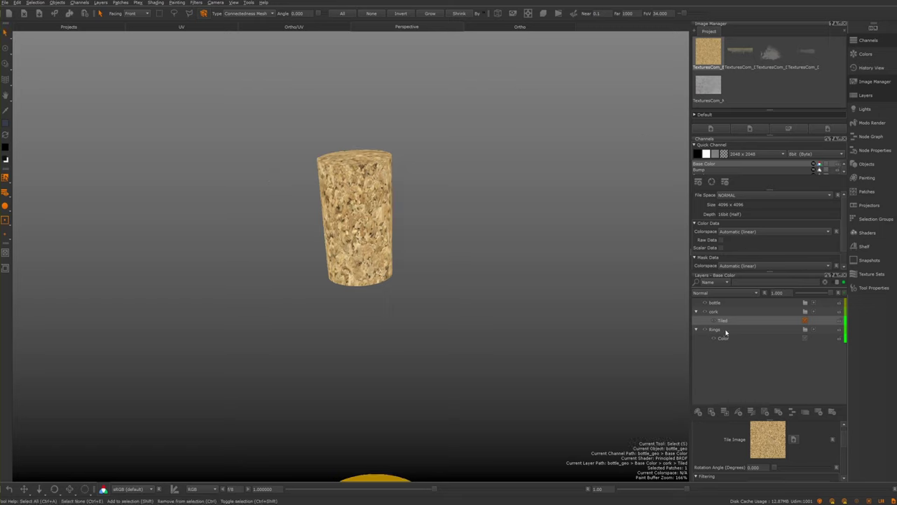
{"action": "middle_click_drag", "start_coordinate": [477, 231], "coordinate": [565, 230], "text": "alt"}
{"action": "right_click_drag", "start_coordinate": [549, 198], "coordinate": [569, 230], "text": "alt"}
{"action": "middle_click_drag", "start_coordinate": [569, 230], "coordinate": [494, 286], "text": "alt"}
{"action": "right_click_drag", "start_coordinate": [534, 253], "coordinate": [631, 198], "text": "alt"}
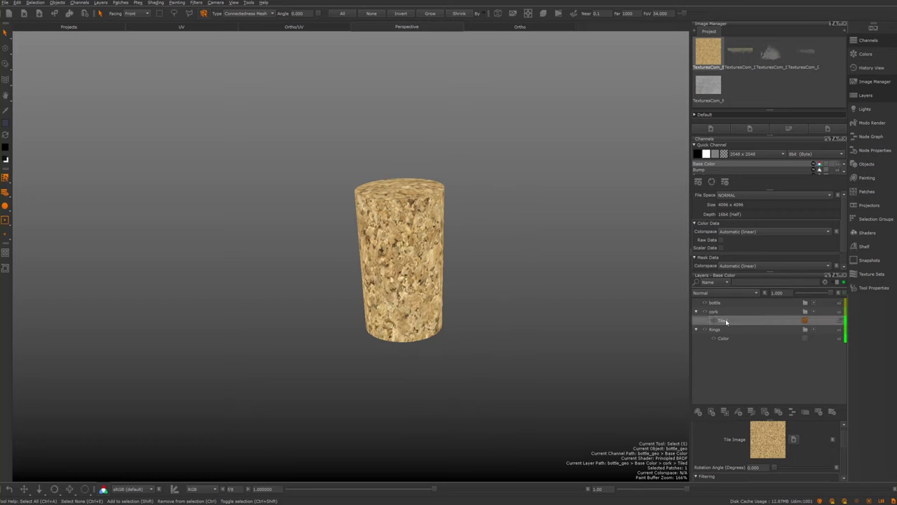
{"action": "left_click", "coordinate": [766, 414]}
{"action": "mouse_move", "coordinate": [789, 445]}
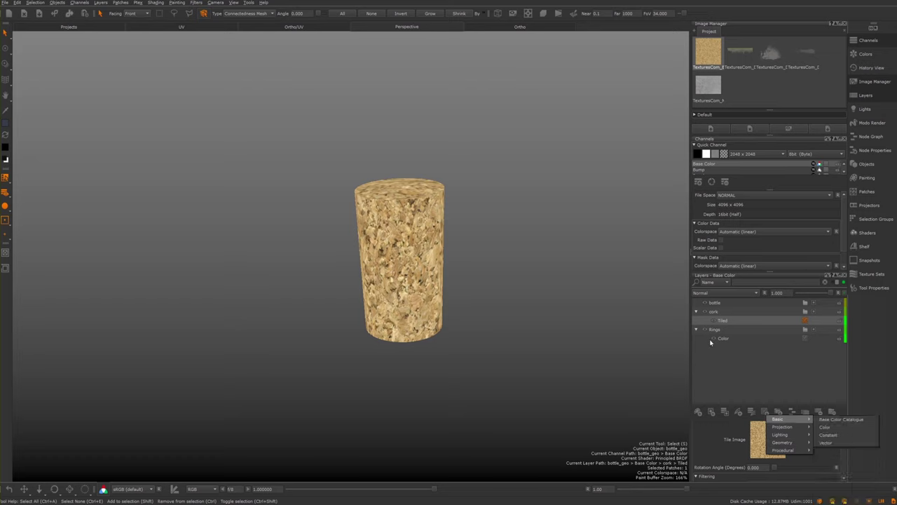
{"action": "left_click", "coordinate": [764, 410]}
{"action": "left_click", "coordinate": [764, 411]}
{"action": "mouse_move", "coordinate": [780, 427]}
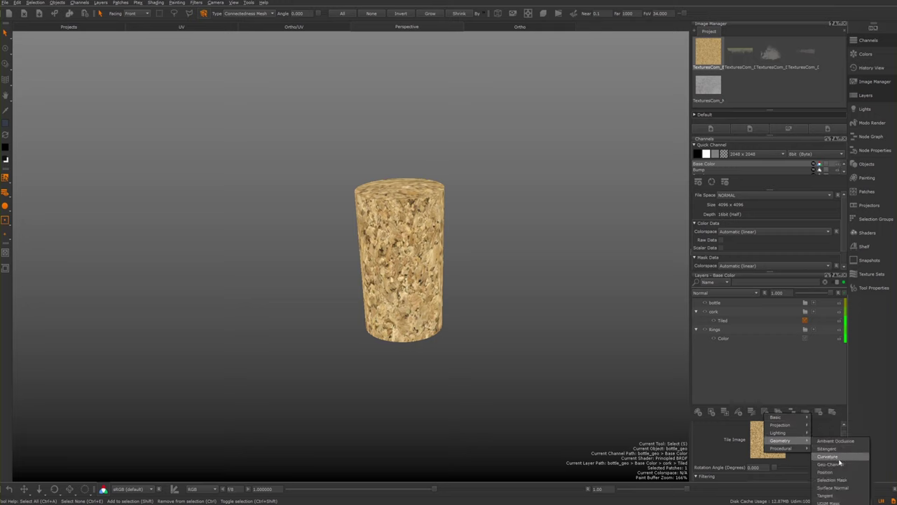
{"action": "left_click", "coordinate": [741, 369]}
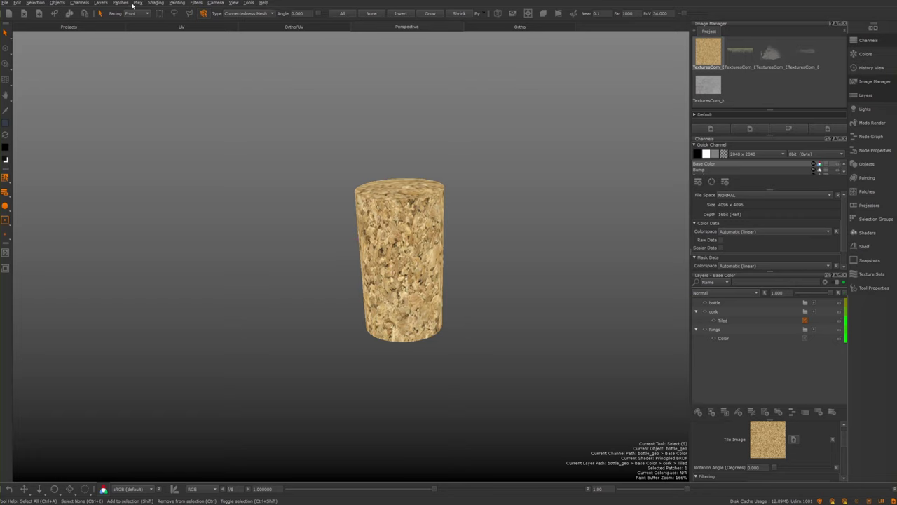
{"action": "left_click", "coordinate": [122, 3]}
{"action": "mouse_move", "coordinate": [87, 3]}
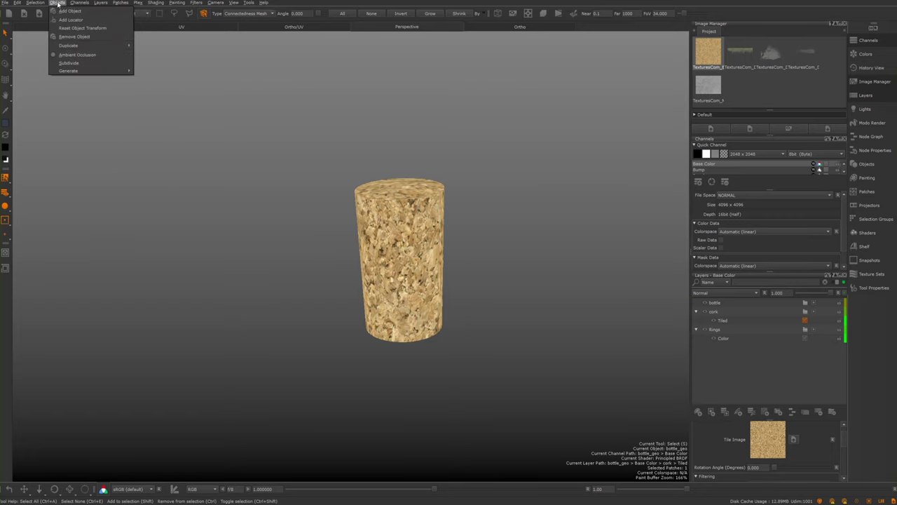
{"action": "mouse_move", "coordinate": [68, 46]}
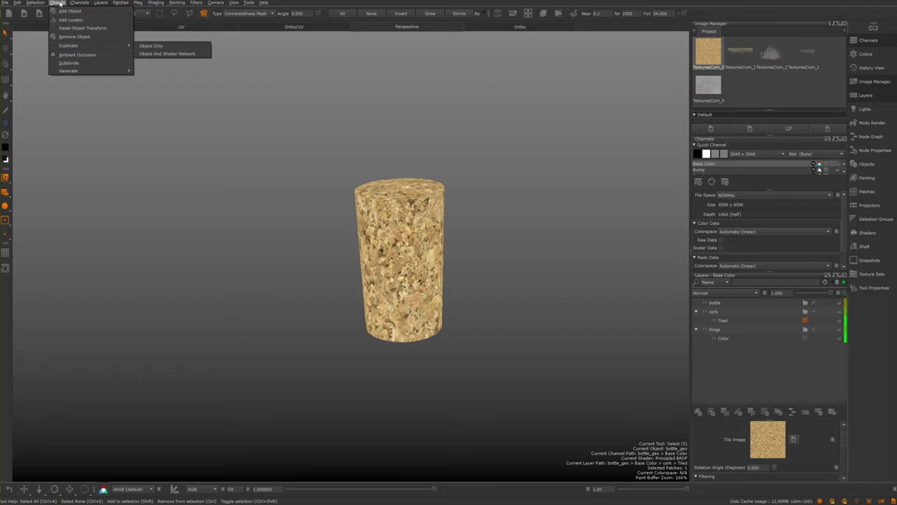
{"action": "left_click", "coordinate": [61, 4]}
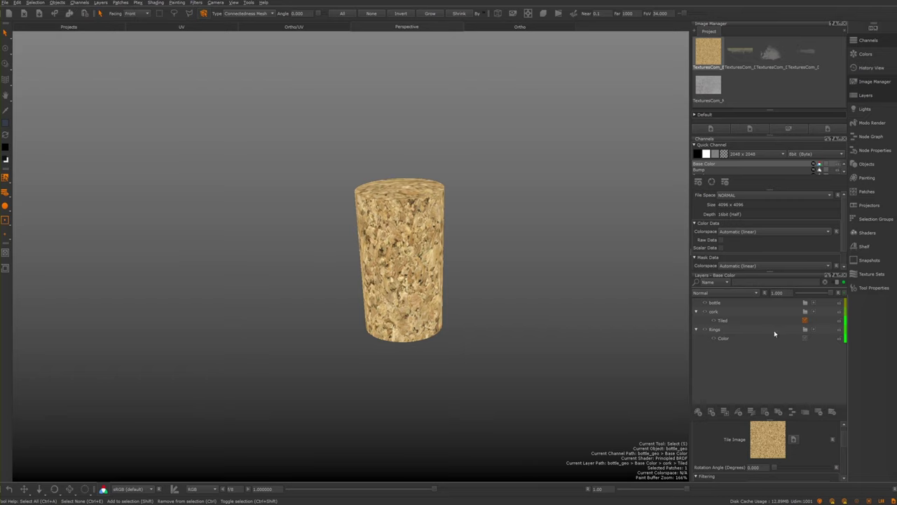
{"action": "left_click_drag", "start_coordinate": [453, 232], "coordinate": [470, 210], "text": "alt"}
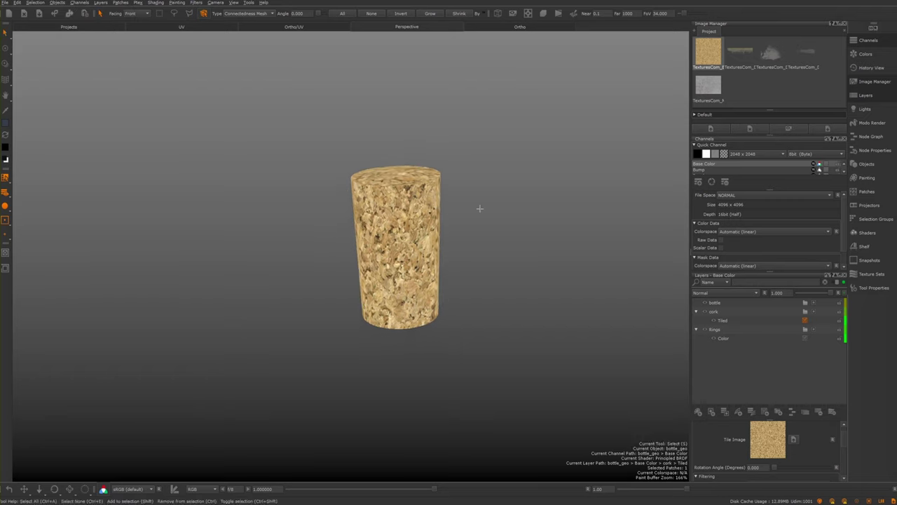
{"action": "right_click_drag", "start_coordinate": [470, 210], "coordinate": [509, 208], "text": "alt"}
{"action": "left_click_drag", "start_coordinate": [569, 197], "coordinate": [496, 210], "text": "alt"}
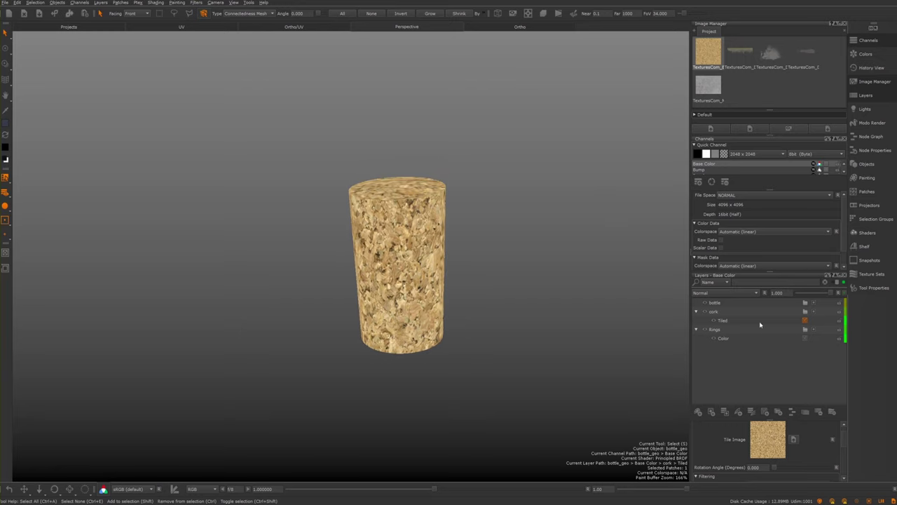
Add a Geo-Channel geometry layer above the Tiled layer in the cork group and set its channel to ambient_occlusion
{"action": "left_click", "coordinate": [733, 321]}
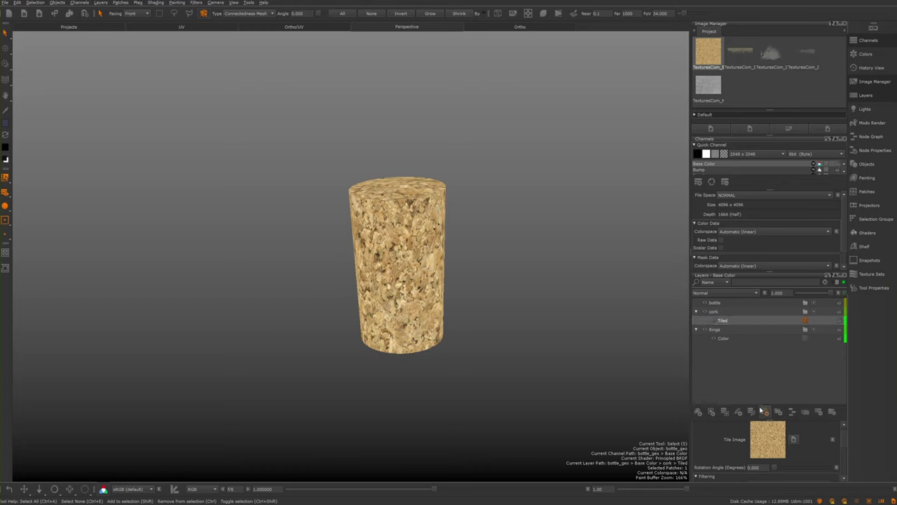
{"action": "right_click", "coordinate": [725, 321]}
{"action": "left_click", "coordinate": [722, 319]}
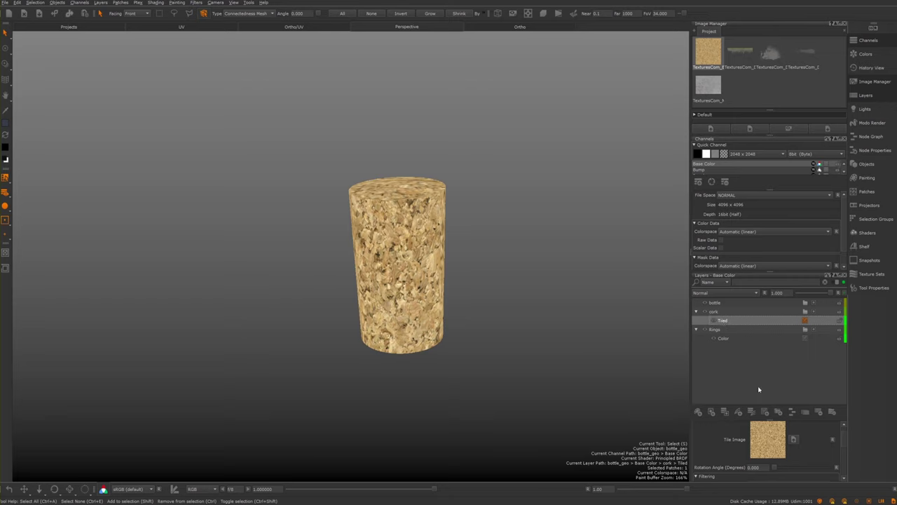
{"action": "left_click", "coordinate": [764, 415]}
{"action": "mouse_move", "coordinate": [788, 443]}
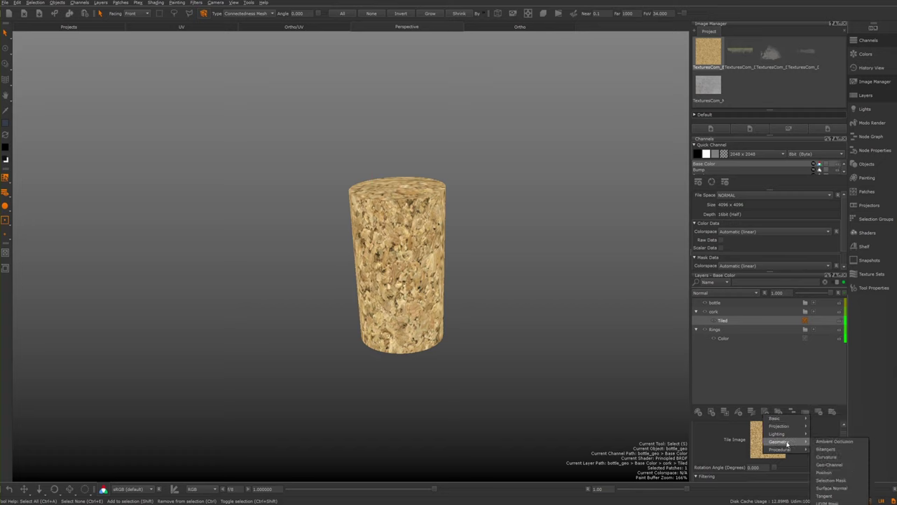
{"action": "mouse_move", "coordinate": [823, 475]}
{"action": "left_click", "coordinate": [830, 464]}
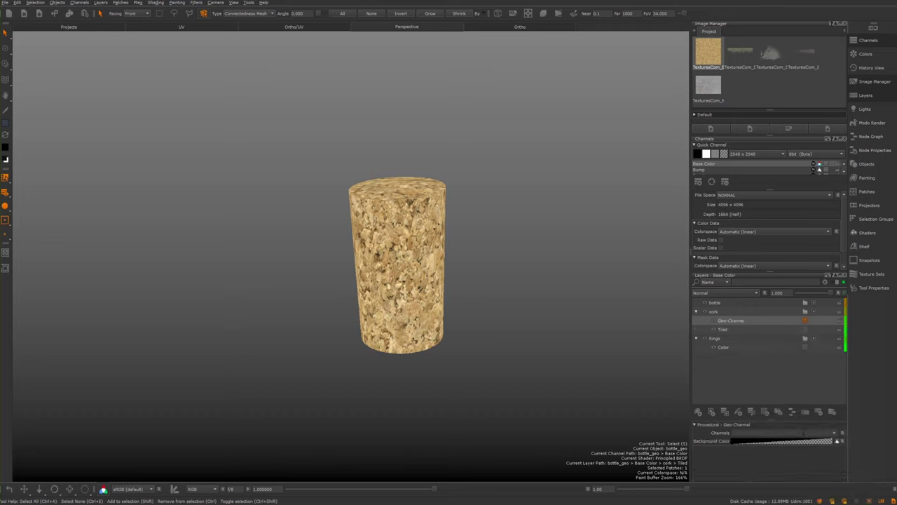
{"action": "left_click", "coordinate": [829, 441]}
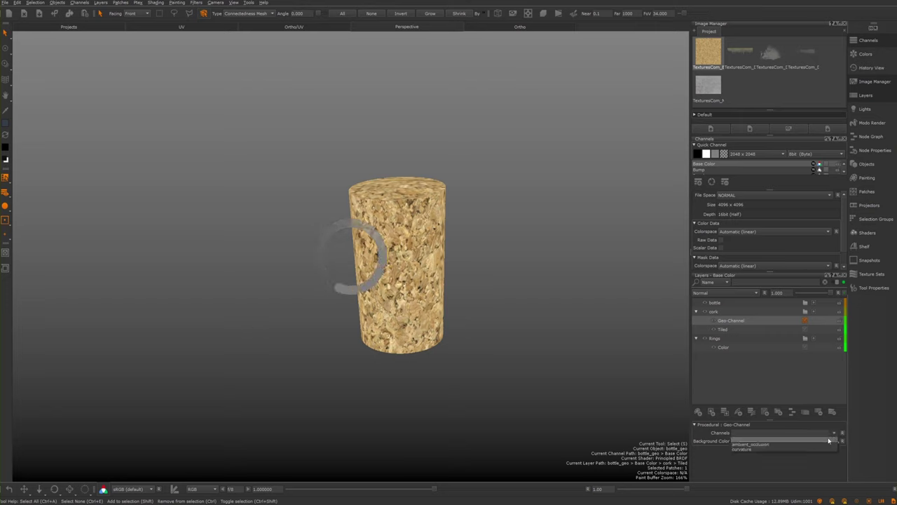
{"action": "left_click", "coordinate": [821, 444]}
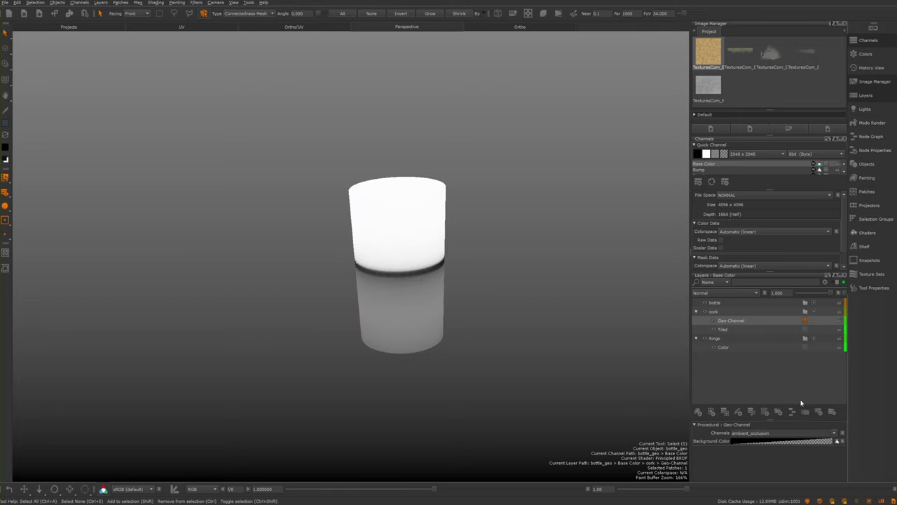
Set the blend mode of the ambient occlusion Geo-Channel layer to Multiply
{"action": "mouse_move", "coordinate": [538, 250]}
{"action": "left_mouse_down", "text": "alt"}
{"action": "mouse_move", "coordinate": [475, 228]}
{"action": "mouse_move", "coordinate": [525, 262]}
{"action": "mouse_move", "coordinate": [508, 212]}
{"action": "mouse_move", "coordinate": [547, 227]}
{"action": "mouse_move", "coordinate": [527, 212]}
{"action": "mouse_move", "coordinate": [501, 246]}
{"action": "mouse_move", "coordinate": [444, 254]}
{"action": "mouse_move", "coordinate": [479, 242]}
{"action": "mouse_move", "coordinate": [500, 255]}
{"action": "mouse_move", "coordinate": [542, 199]}
{"action": "mouse_move", "coordinate": [512, 196]}
{"action": "mouse_move", "coordinate": [518, 229]}
{"action": "left_mouse_up", "text": "alt"}
{"action": "right_click_drag", "start_coordinate": [519, 228], "coordinate": [502, 187], "text": "alt"}
{"action": "mouse_move", "coordinate": [527, 186]}
{"action": "left_mouse_down", "text": "alt"}
{"action": "mouse_move", "coordinate": [543, 190]}
{"action": "mouse_move", "coordinate": [526, 193]}
{"action": "left_mouse_up", "text": "alt"}
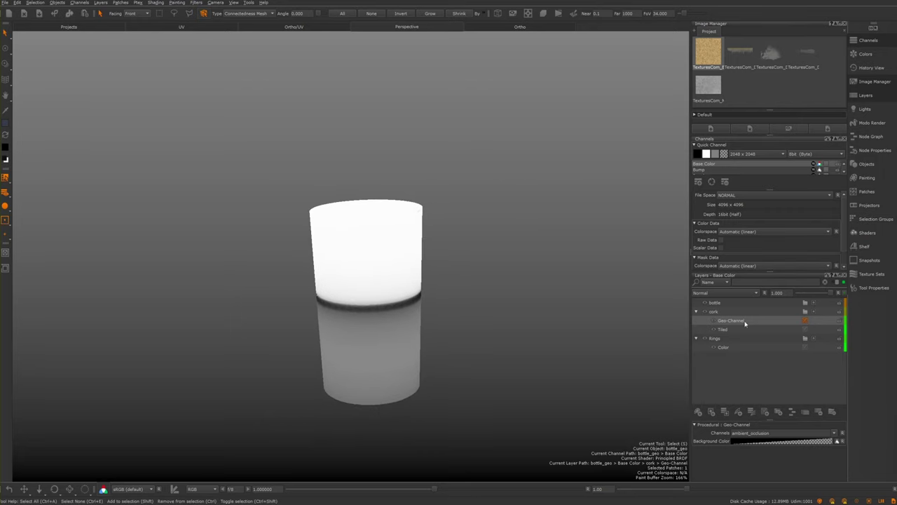
{"action": "left_click", "coordinate": [715, 295]}
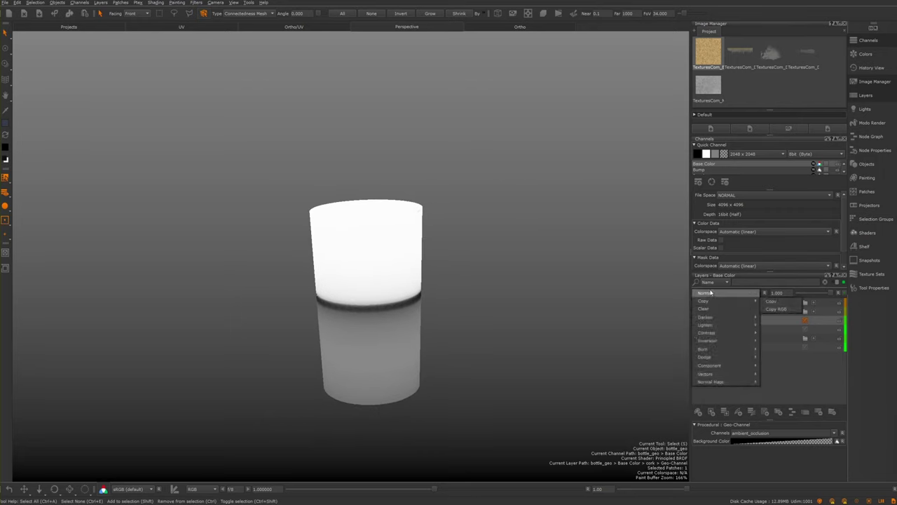
{"action": "left_click", "coordinate": [711, 293]}
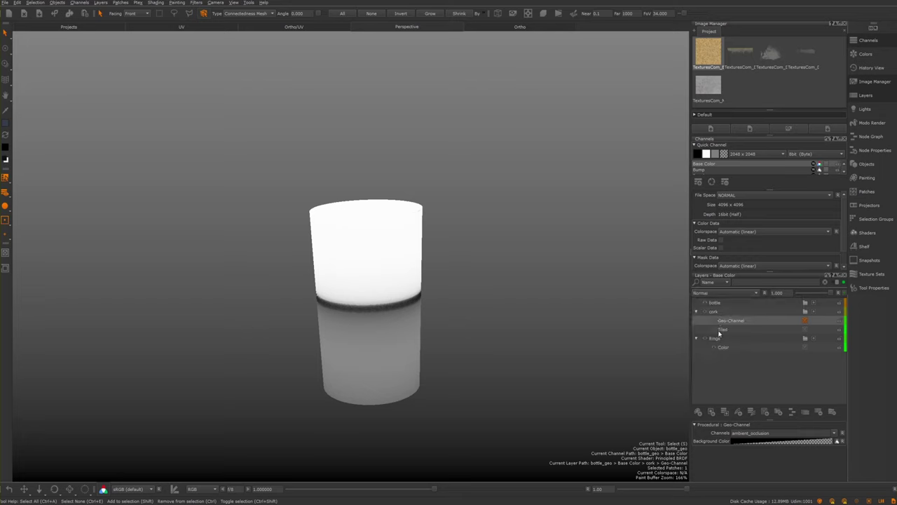
{"action": "left_click", "coordinate": [704, 293]}
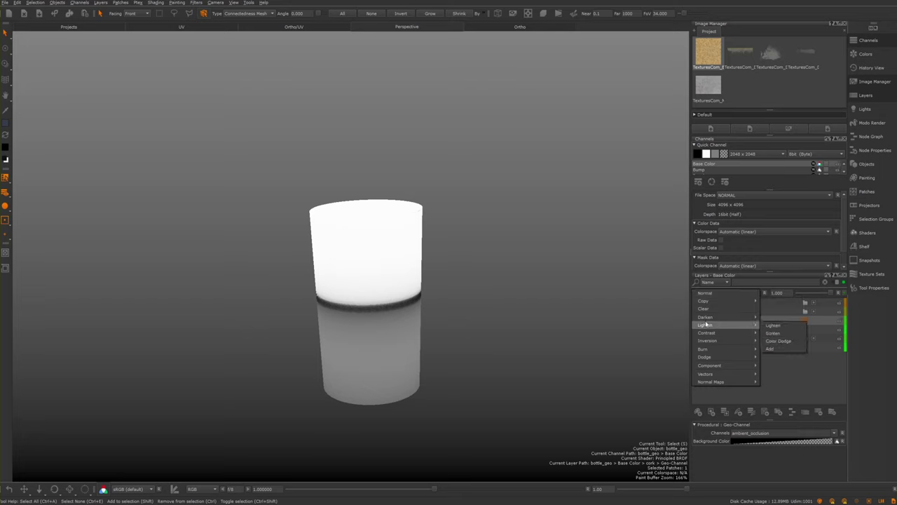
{"action": "mouse_move", "coordinate": [715, 327]}
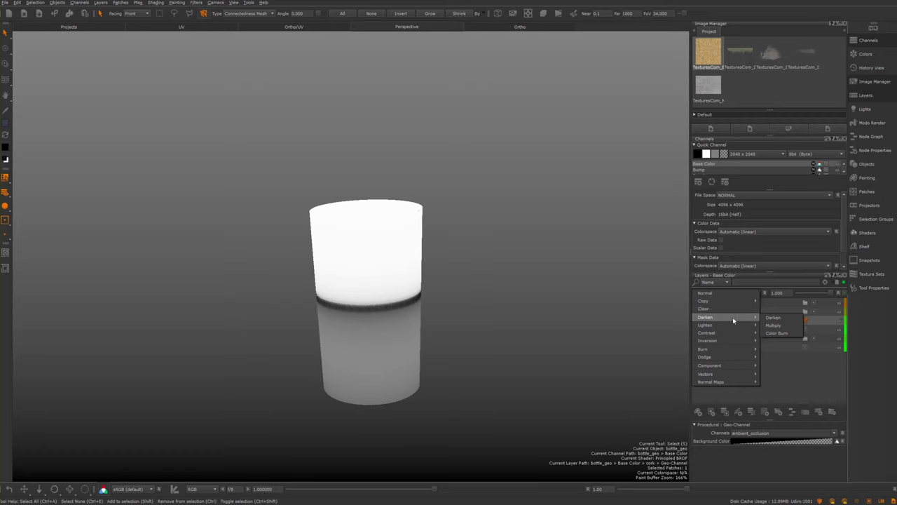
{"action": "left_click", "coordinate": [773, 325]}
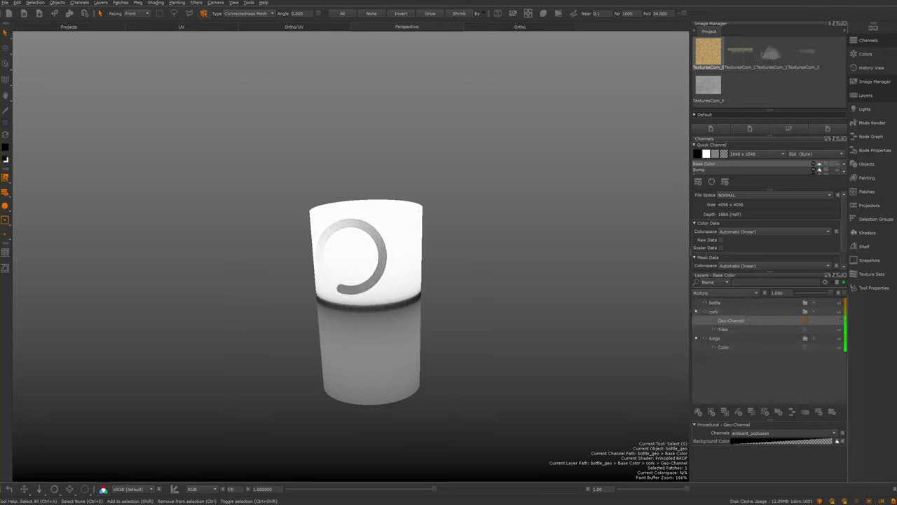
Examine the multiplied ambient occlusion over the cork texture from several angles
{"action": "left_click_drag", "start_coordinate": [494, 255], "coordinate": [431, 285], "text": "alt"}
{"action": "right_click_drag", "start_coordinate": [471, 272], "coordinate": [398, 306], "text": "alt"}
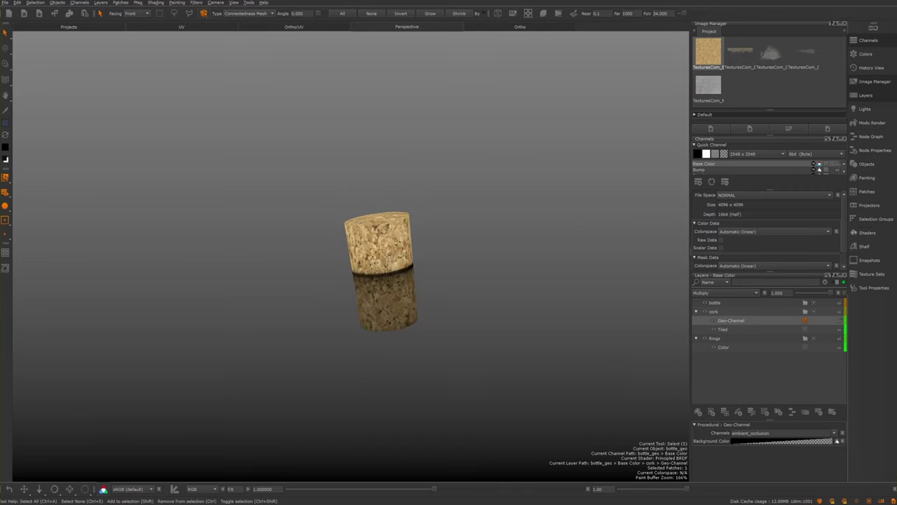
{"action": "right_click_drag", "start_coordinate": [378, 273], "coordinate": [442, 252], "text": "alt"}
{"action": "left_click_drag", "start_coordinate": [441, 252], "coordinate": [456, 279], "text": "alt"}
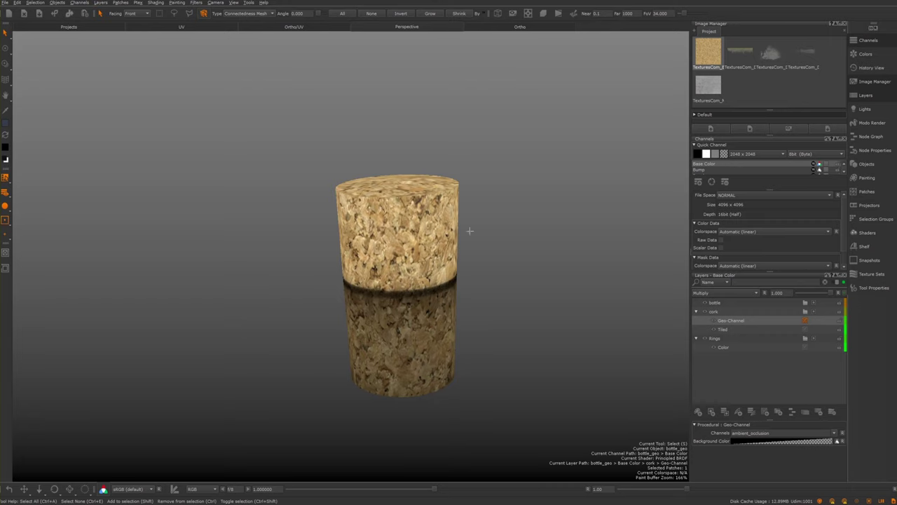
{"action": "right_click_drag", "start_coordinate": [416, 273], "coordinate": [393, 273], "text": "alt"}
{"action": "left_click_drag", "start_coordinate": [392, 273], "coordinate": [417, 254], "text": "alt"}
{"action": "right_click_drag", "start_coordinate": [417, 273], "coordinate": [608, 315], "text": "alt"}
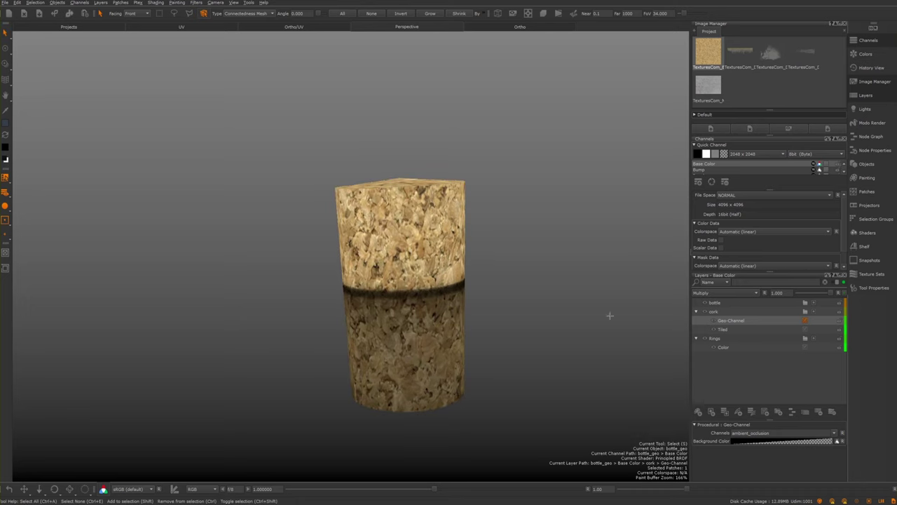
Rename the ambient occlusion Geo-Channel layer to AO_Darken
{"action": "double_click", "coordinate": [731, 320]}
{"action": "left_click_drag", "start_coordinate": [759, 321], "coordinate": [657, 324]}
{"action": "type", "text": "AO_Darken"}
{"action": "key", "text": "Return"}
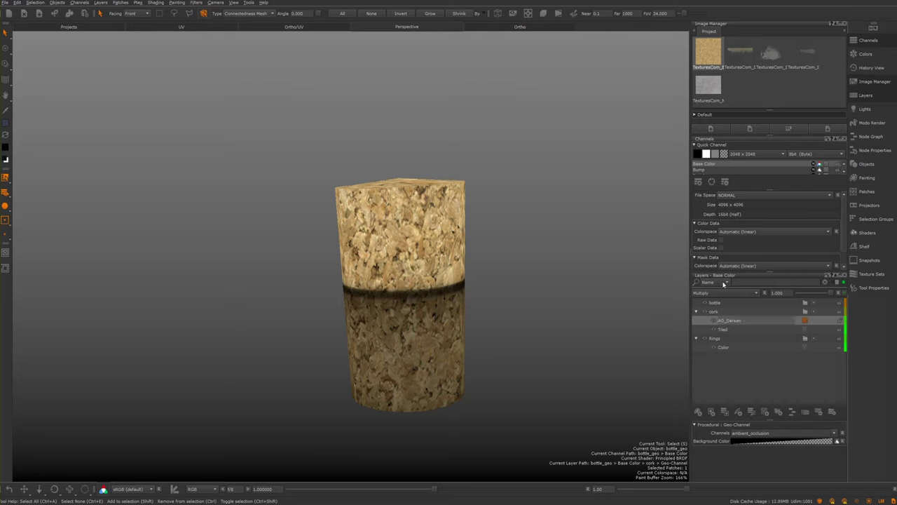
{"action": "right_click", "coordinate": [730, 322]}
{"action": "mouse_move", "coordinate": [759, 476]}
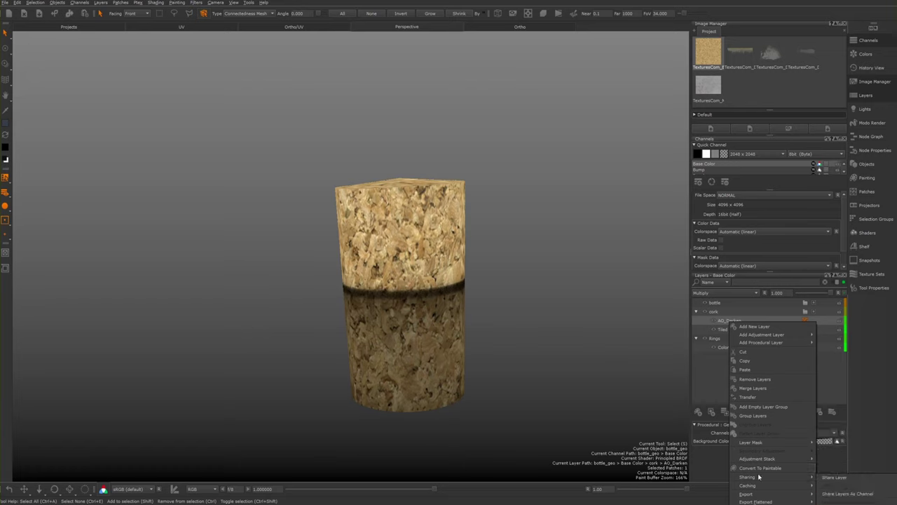
{"action": "left_click", "coordinate": [726, 321]}
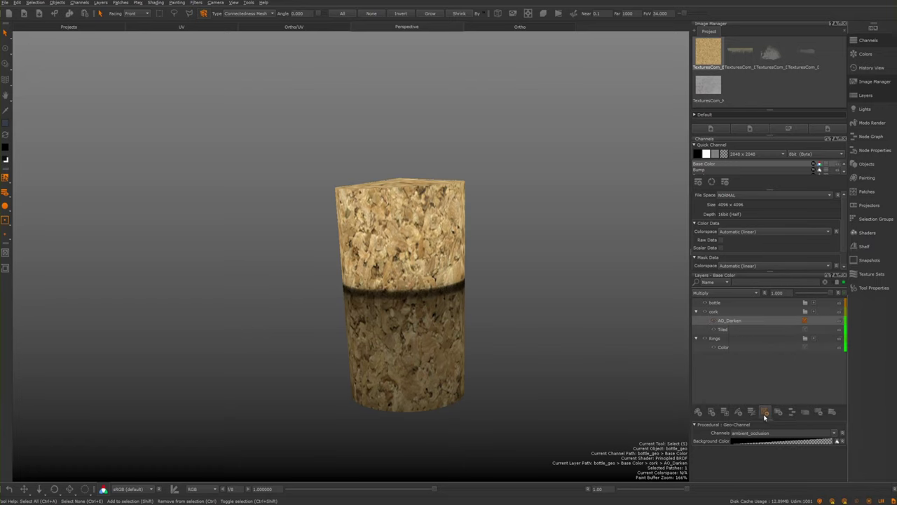
Add a second Geo-Channel layer above AO_Darken in the cork group and set its channel to curvature
{"action": "left_click", "coordinate": [765, 412]}
{"action": "mouse_move", "coordinate": [778, 443]}
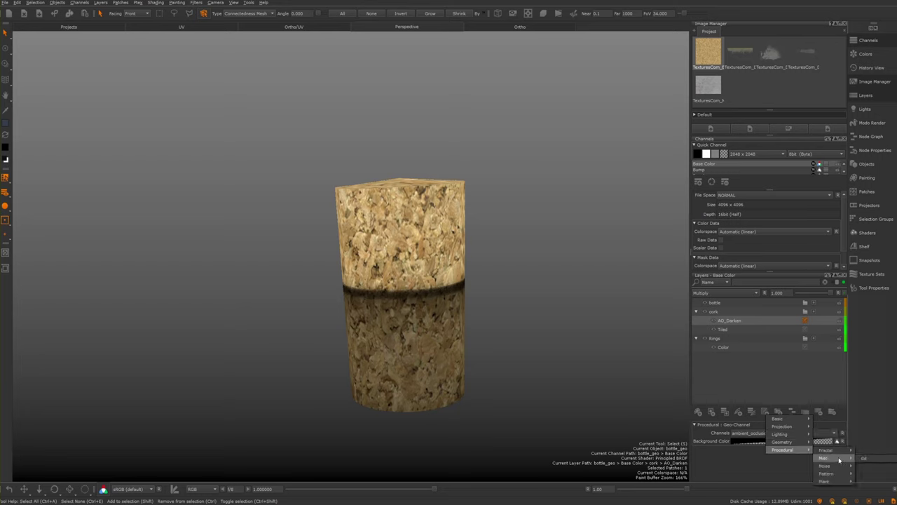
{"action": "left_click", "coordinate": [825, 466]}
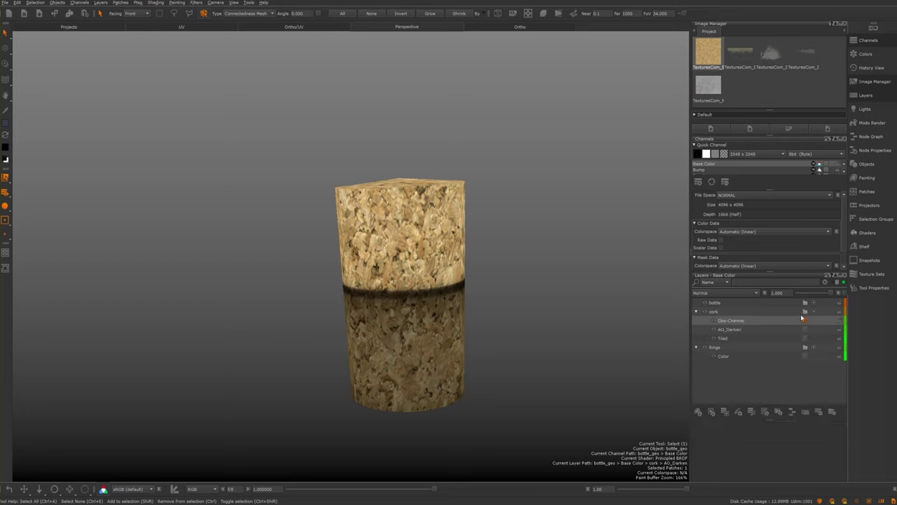
{"action": "left_click", "coordinate": [782, 432]}
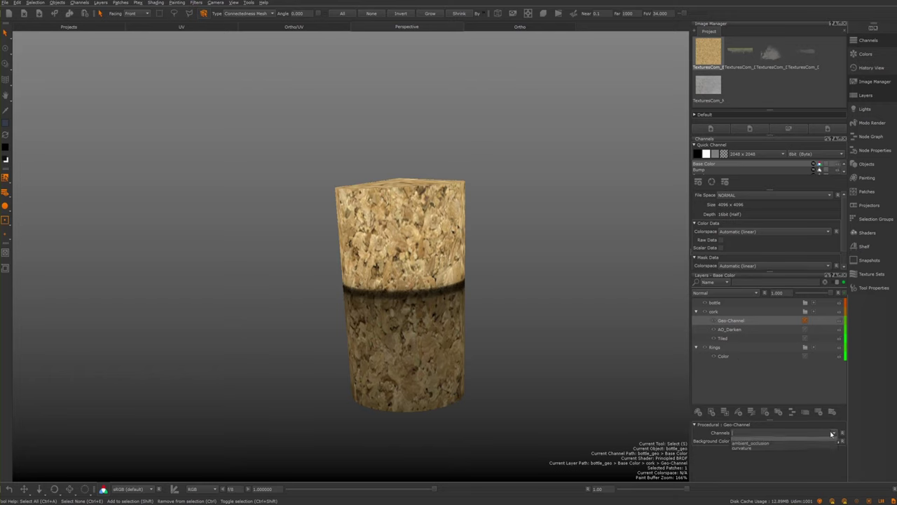
{"action": "left_click", "coordinate": [795, 451]}
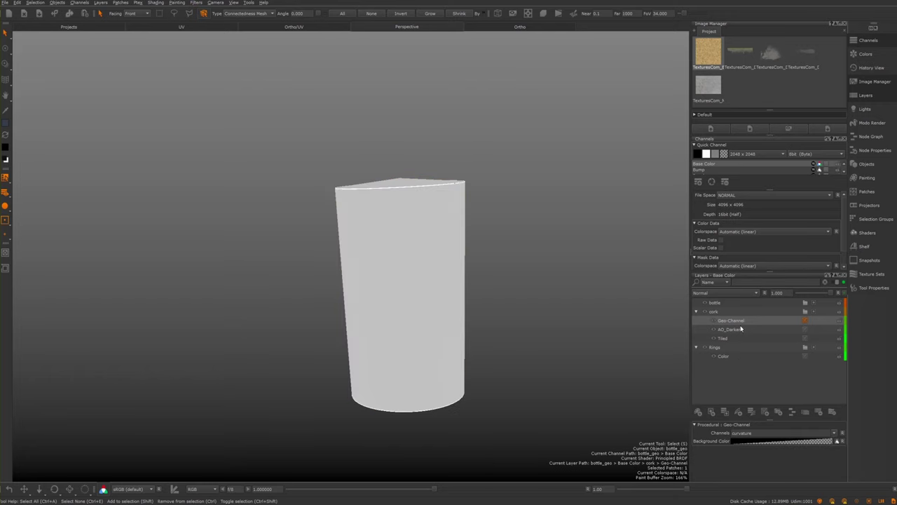
Examine the curvature map along the cork's rim and sides from several angles
{"action": "left_click_drag", "start_coordinate": [441, 198], "coordinate": [334, 228], "text": "alt"}
{"action": "right_click_drag", "start_coordinate": [338, 204], "coordinate": [455, 206], "text": "alt"}
{"action": "left_click_drag", "start_coordinate": [456, 206], "coordinate": [421, 174], "text": "alt"}
{"action": "left_click_drag", "start_coordinate": [266, 161], "coordinate": [249, 171], "text": "alt"}
{"action": "middle_click_drag", "start_coordinate": [499, 215], "coordinate": [498, 199], "text": "alt"}
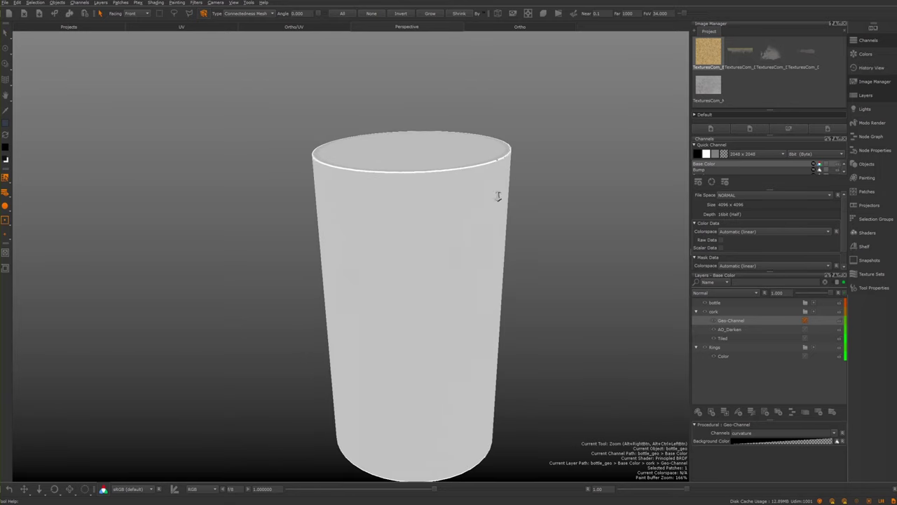
{"action": "right_click_drag", "start_coordinate": [498, 198], "coordinate": [465, 197], "text": "alt"}
{"action": "left_click_drag", "start_coordinate": [465, 196], "coordinate": [424, 174], "text": "alt"}
{"action": "right_click_drag", "start_coordinate": [424, 174], "coordinate": [497, 184], "text": "alt"}
{"action": "middle_click_drag", "start_coordinate": [541, 184], "coordinate": [529, 215], "text": "alt"}
{"action": "left_click_drag", "start_coordinate": [529, 215], "coordinate": [504, 226], "text": "alt"}
{"action": "right_click_drag", "start_coordinate": [504, 227], "coordinate": [469, 226], "text": "alt"}
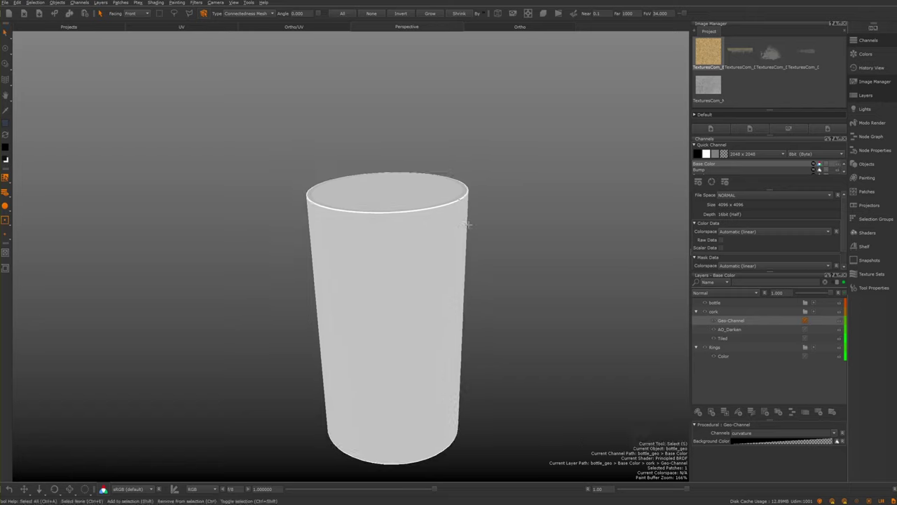
Inspect the curvature highlight around the cork's top edge at closer range and from different viewpoints
{"action": "mouse_move", "coordinate": [468, 227]}
{"action": "left_mouse_down", "text": "alt"}
{"action": "mouse_move", "coordinate": [453, 226]}
{"action": "mouse_move", "coordinate": [483, 228]}
{"action": "left_mouse_up", "text": "alt"}
{"action": "right_click_drag", "start_coordinate": [443, 228], "coordinate": [481, 220], "text": "alt"}
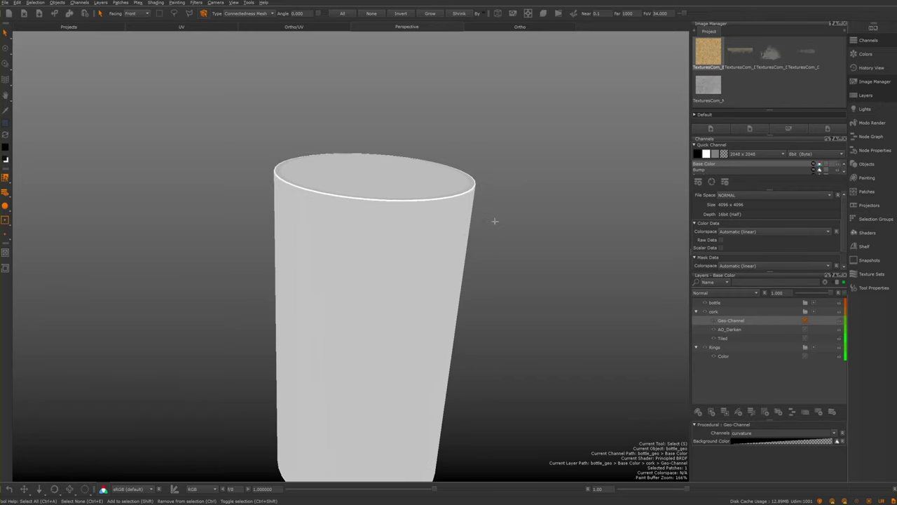
{"action": "left_click", "coordinate": [733, 329]}
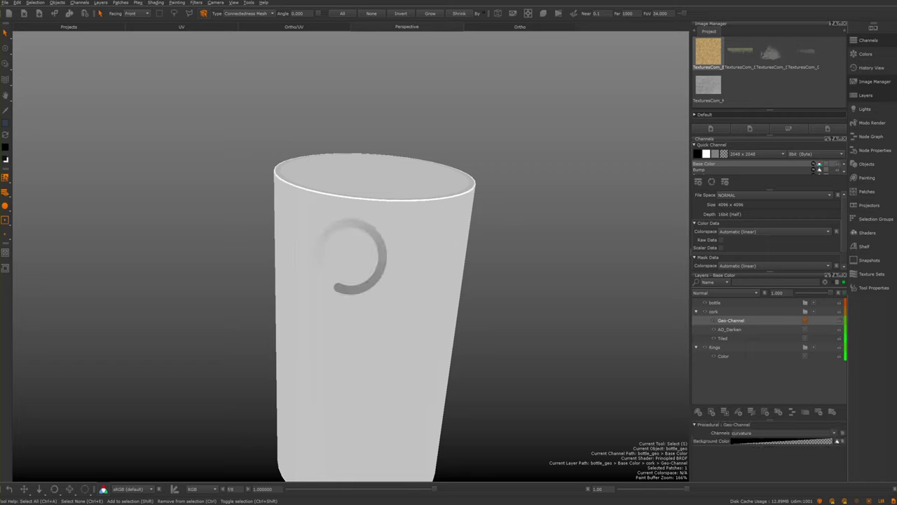
{"action": "middle_click_drag", "start_coordinate": [585, 52], "coordinate": [545, 108], "text": "alt"}
{"action": "left_click_drag", "start_coordinate": [376, 229], "coordinate": [345, 228], "text": "alt"}
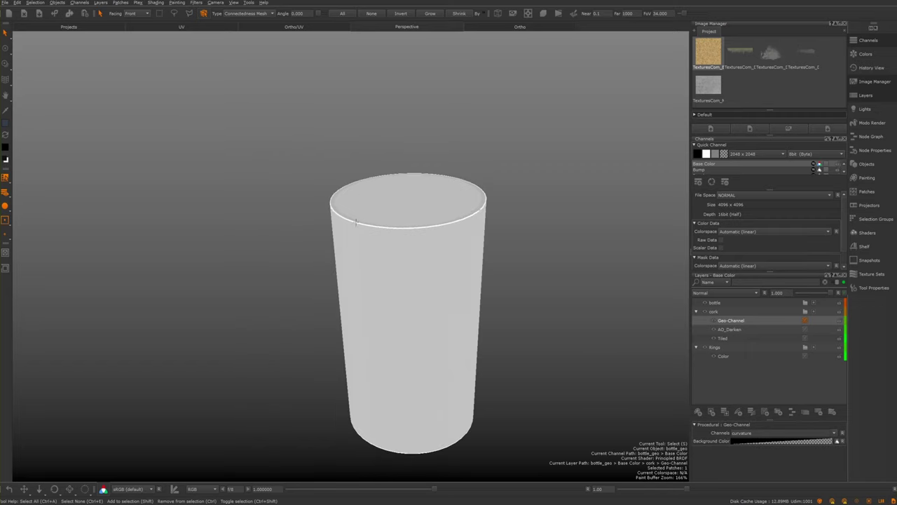
{"action": "scroll", "coordinate": [364, 222], "scroll_direction": "up", "scroll_amount": 2}
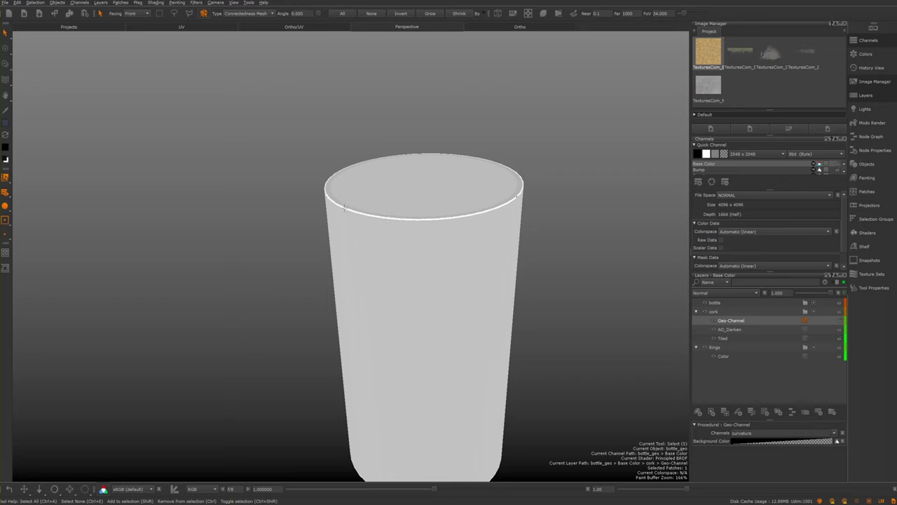
{"action": "right_click_drag", "start_coordinate": [523, 268], "coordinate": [597, 196], "text": "alt"}
{"action": "middle_click_drag", "start_coordinate": [520, 192], "coordinate": [540, 187], "text": "alt"}
{"action": "right_click_drag", "start_coordinate": [540, 187], "coordinate": [521, 193], "text": "alt"}
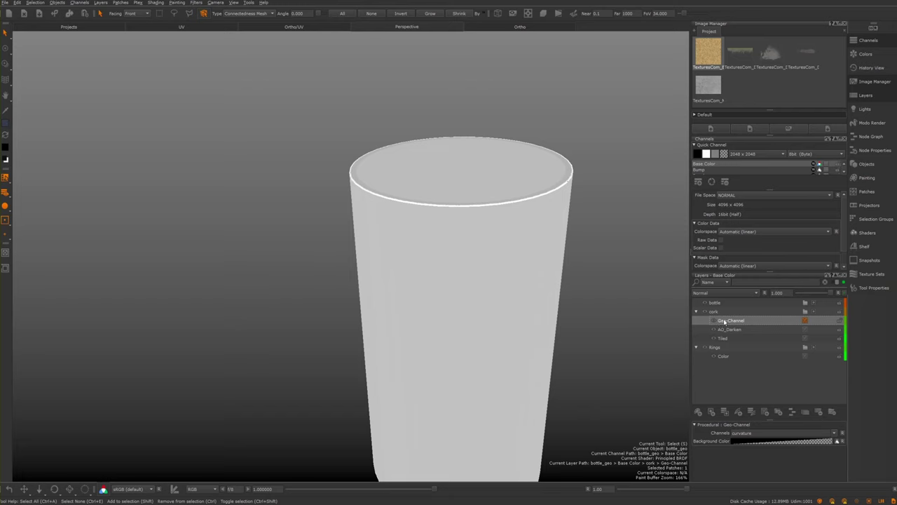
Rename the curvature Geo-Channel layer in the cork group to curvatrure and hide it
{"action": "double_click", "coordinate": [726, 320]}
{"action": "type", "text": "c"}
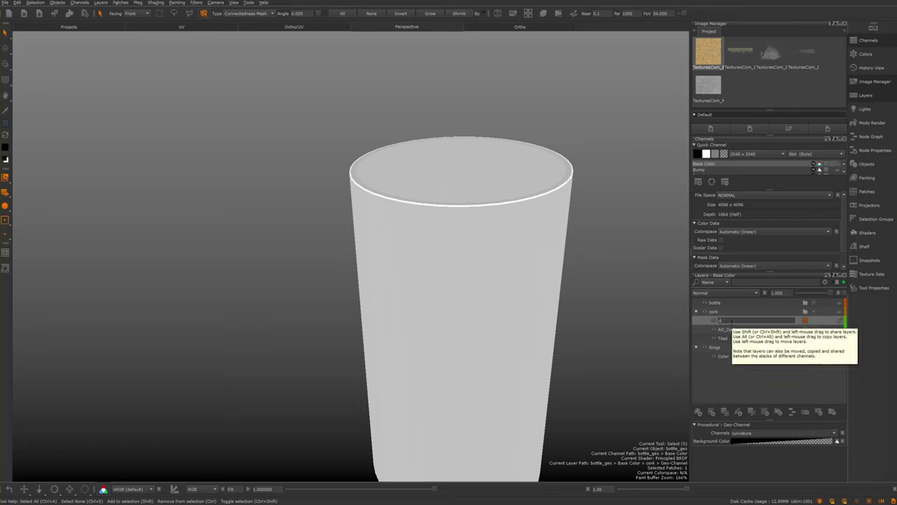
{"action": "type", "text": "urvature"}
{"action": "key", "text": "Return"}
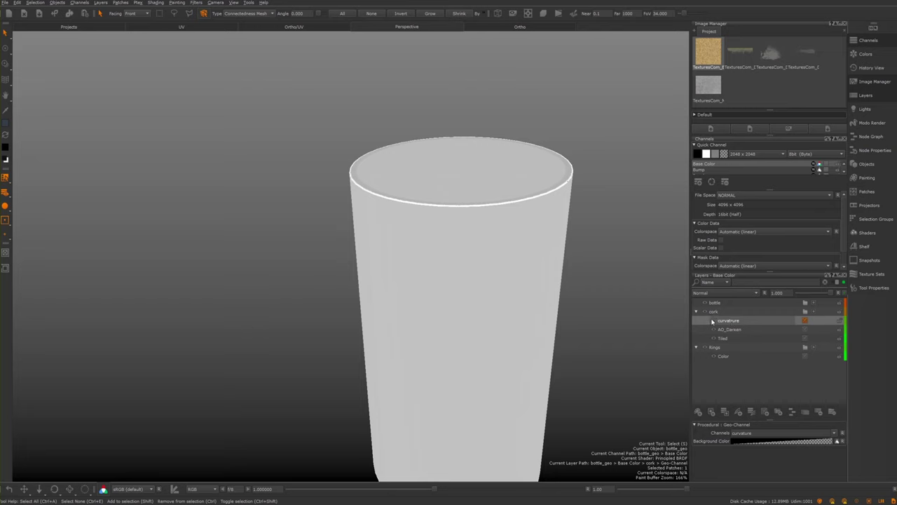
{"action": "left_click", "coordinate": [712, 320]}
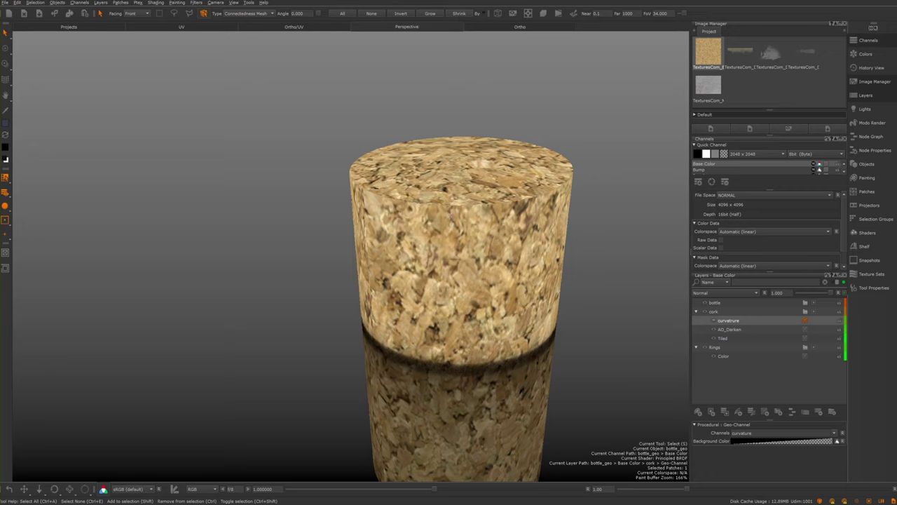
Rename the Tiled layer at the base of the cork group to Cork
{"action": "middle_click_drag", "start_coordinate": [411, 205], "coordinate": [355, 171], "text": "alt"}
{"action": "right_click_drag", "start_coordinate": [355, 170], "coordinate": [394, 197], "text": "alt"}
{"action": "middle_click_drag", "start_coordinate": [394, 197], "coordinate": [424, 234], "text": "alt"}
{"action": "right_click_drag", "start_coordinate": [424, 233], "coordinate": [468, 239], "text": "alt"}
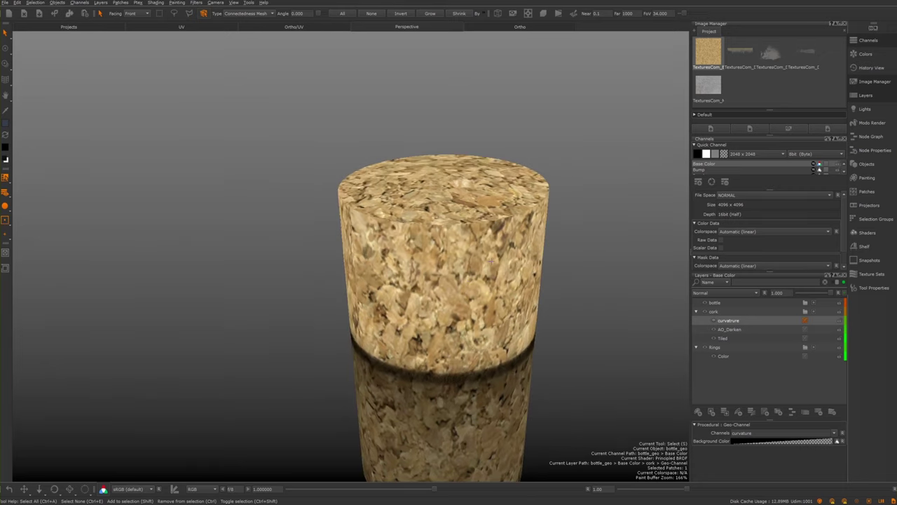
{"action": "left_click", "coordinate": [725, 339]}
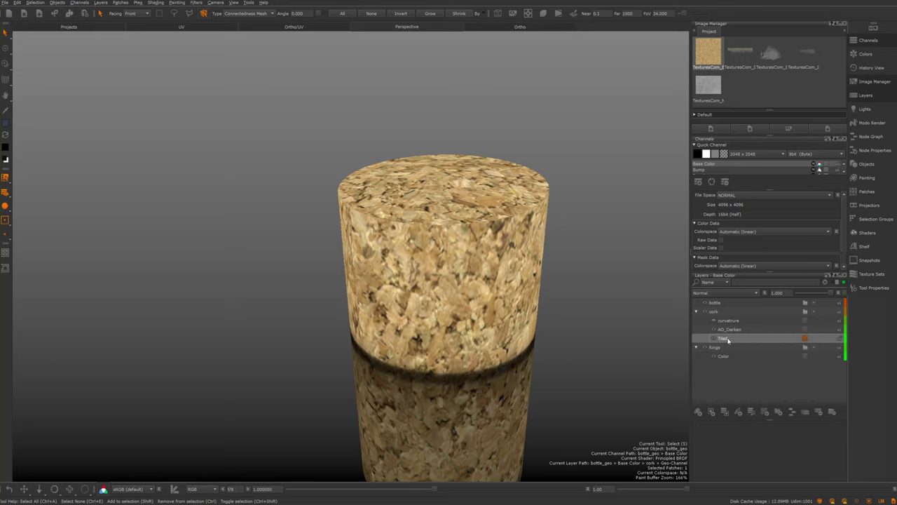
{"action": "double_click", "coordinate": [725, 338]}
{"action": "key", "text": "ctrl+a"}
{"action": "key", "text": "BackSpace"}
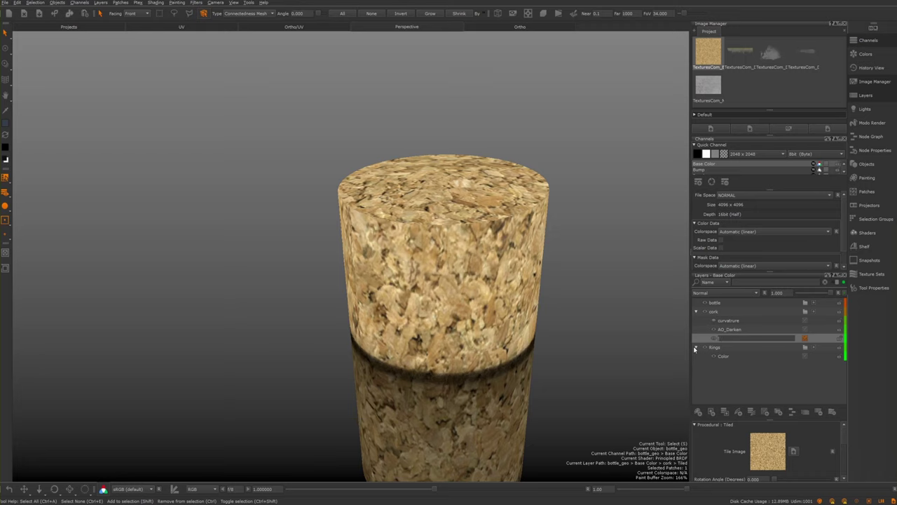
{"action": "type", "text": "Cork"}
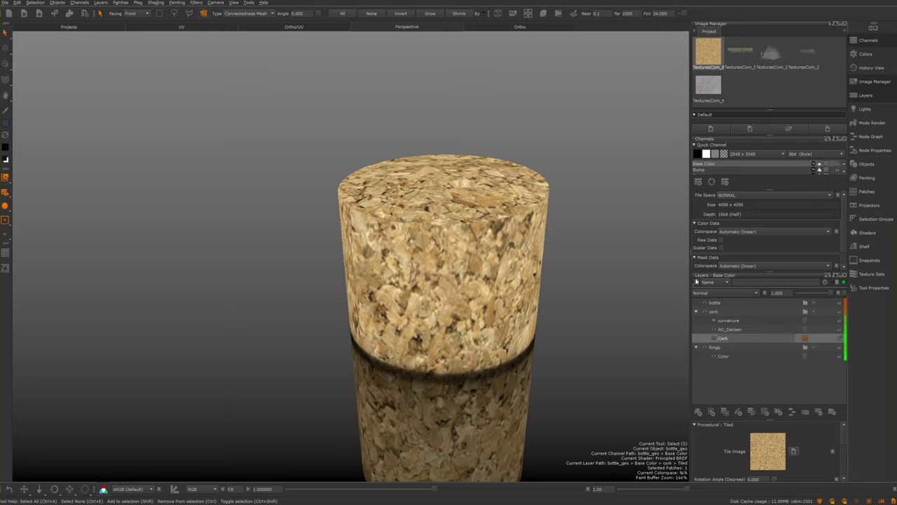
{"action": "key", "text": "Return"}
{"action": "right_click", "coordinate": [728, 339]}
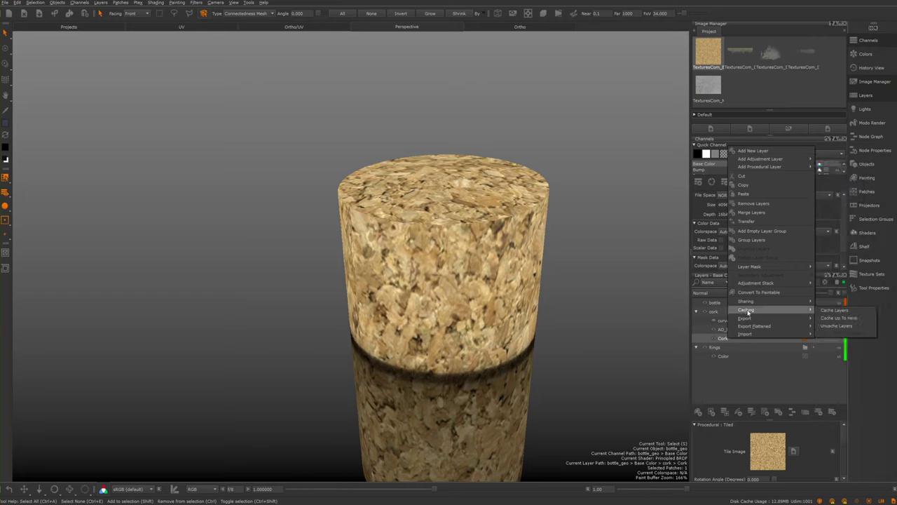
{"action": "mouse_move", "coordinate": [762, 161]}
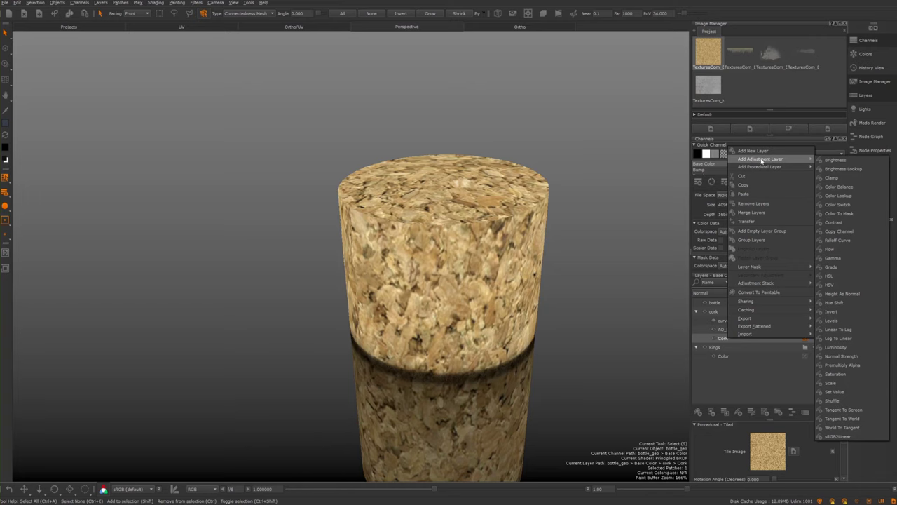
{"action": "mouse_move", "coordinate": [752, 310]}
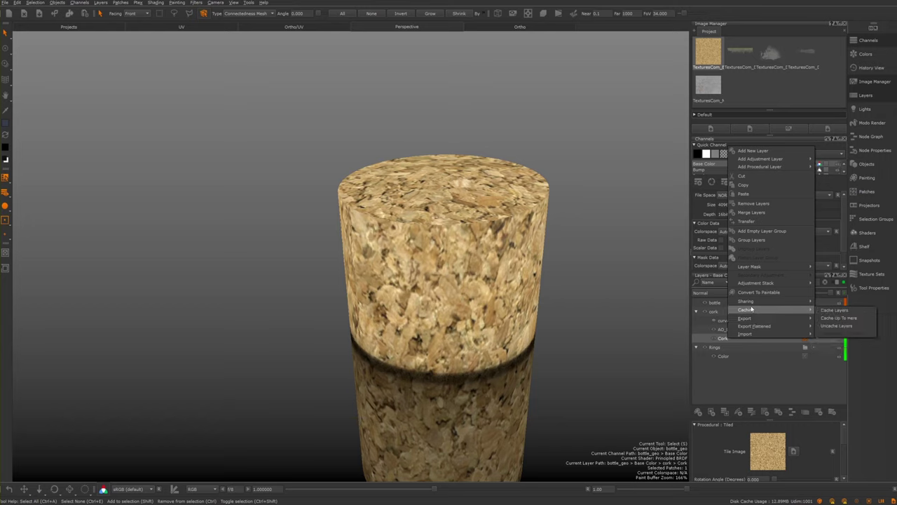
{"action": "mouse_move", "coordinate": [754, 287]}
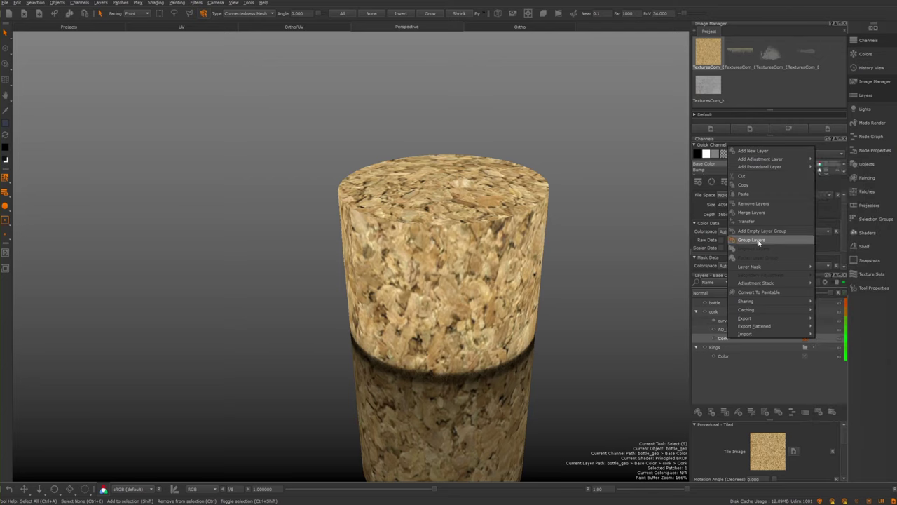
{"action": "mouse_move", "coordinate": [759, 264]}
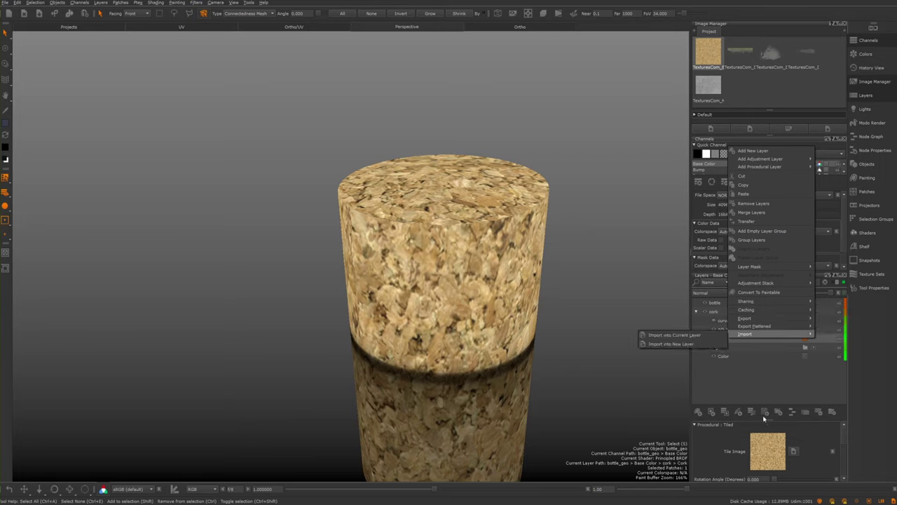
{"action": "left_click", "coordinate": [755, 396]}
{"action": "left_click", "coordinate": [756, 372]}
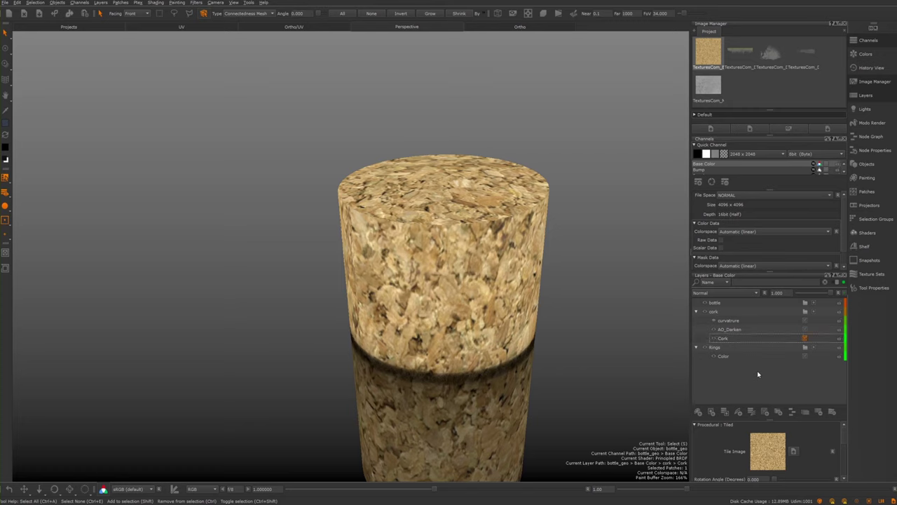
{"action": "right_click", "coordinate": [734, 339]}
{"action": "left_click", "coordinate": [722, 339]}
{"action": "right_click", "coordinate": [726, 340]}
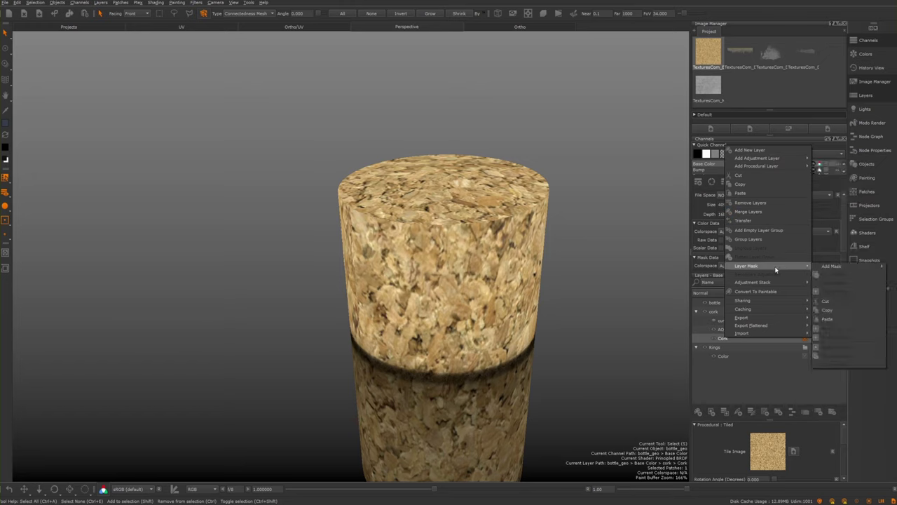
{"action": "mouse_move", "coordinate": [829, 268]}
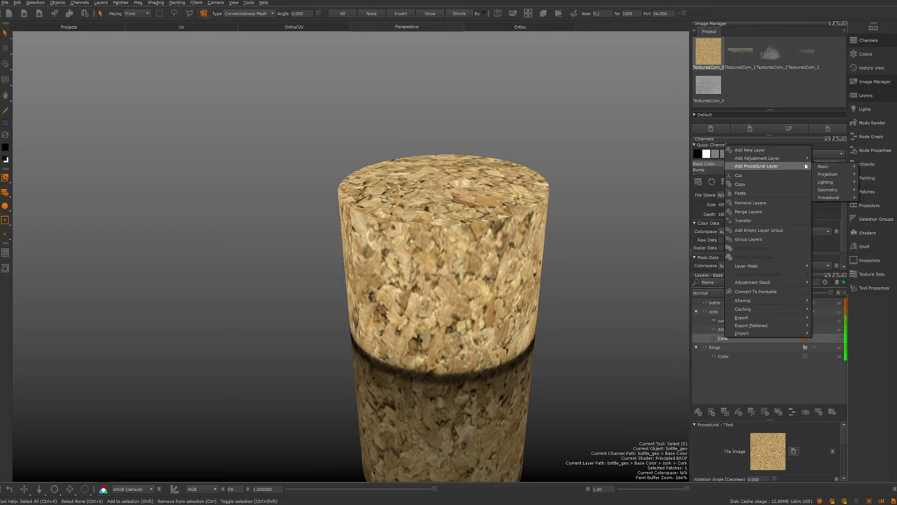
{"action": "mouse_move", "coordinate": [831, 186]}
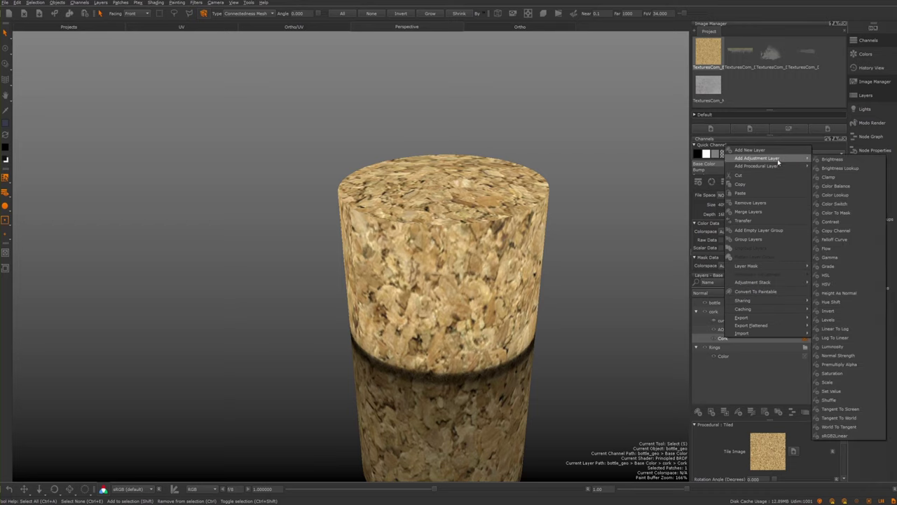
{"action": "left_click", "coordinate": [772, 382]}
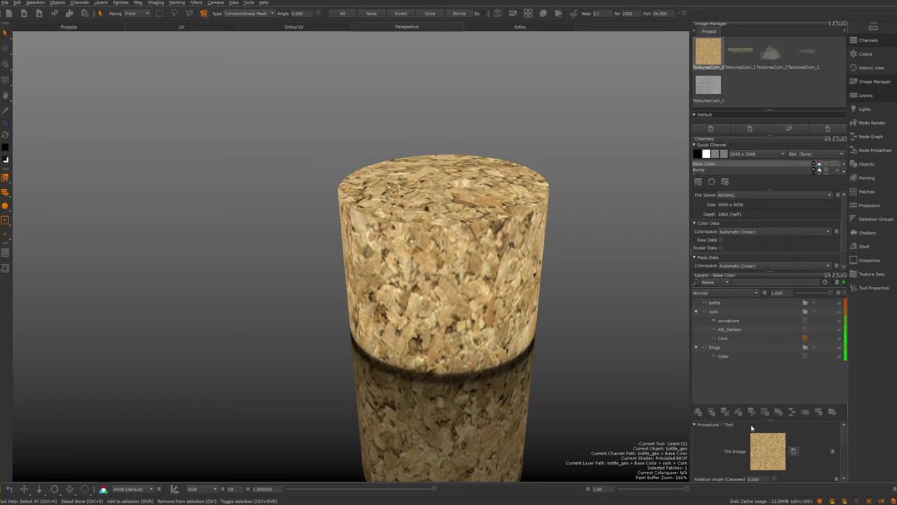
Add a Tiled pattern procedural layer and move it into the cork group above the curvature layer
{"action": "left_click", "coordinate": [765, 411]}
{"action": "mouse_move", "coordinate": [786, 429]}
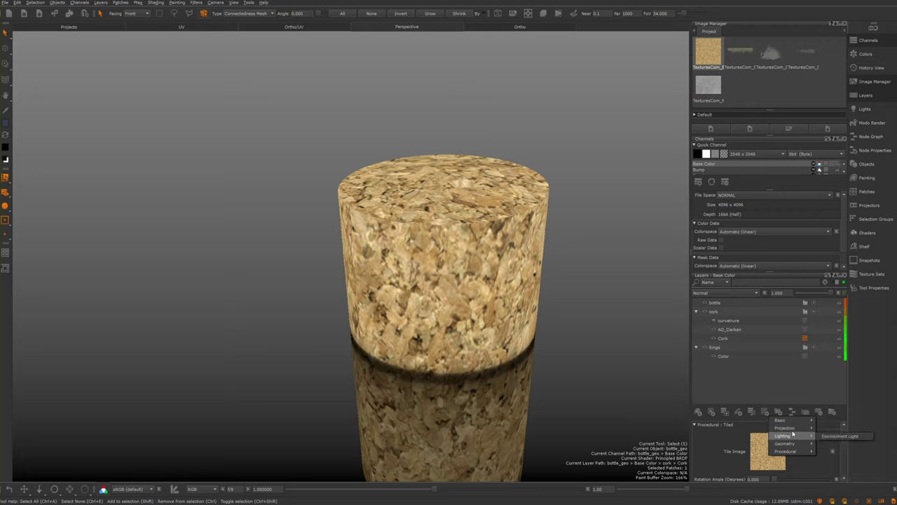
{"action": "mouse_move", "coordinate": [801, 446]}
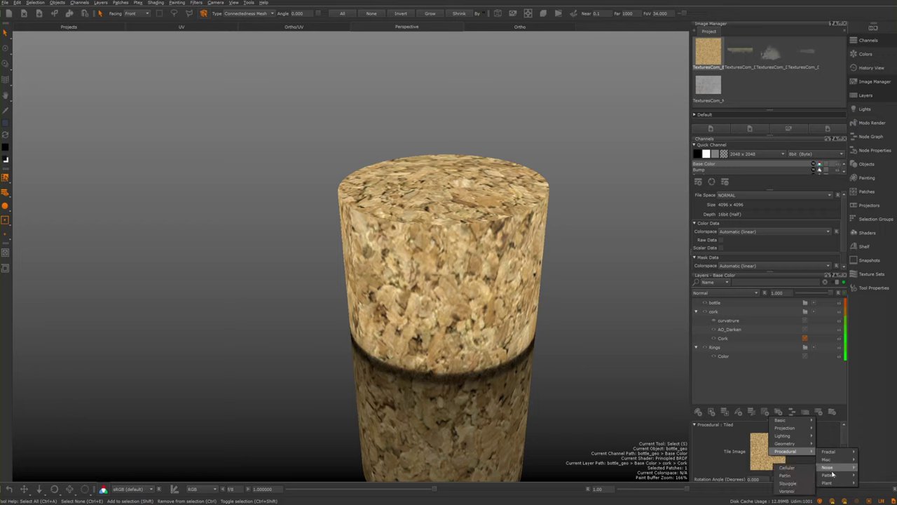
{"action": "mouse_move", "coordinate": [827, 463]}
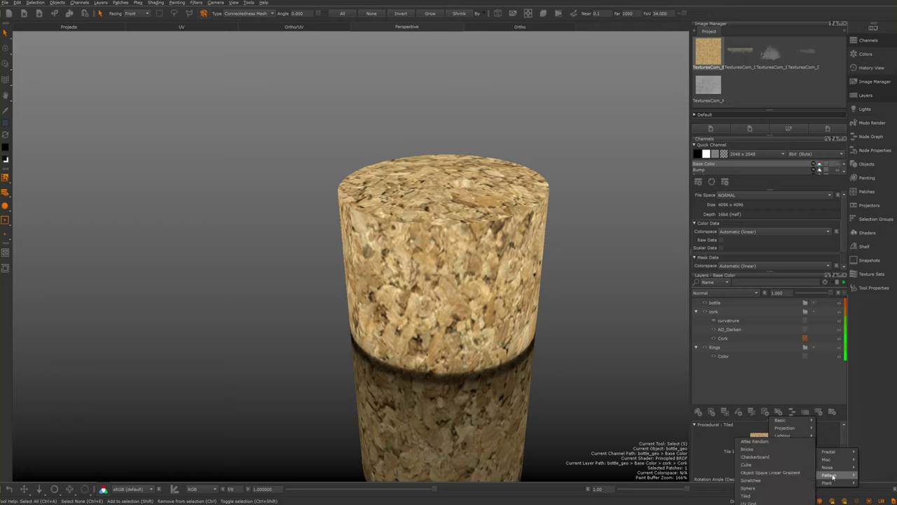
{"action": "left_click", "coordinate": [760, 497]}
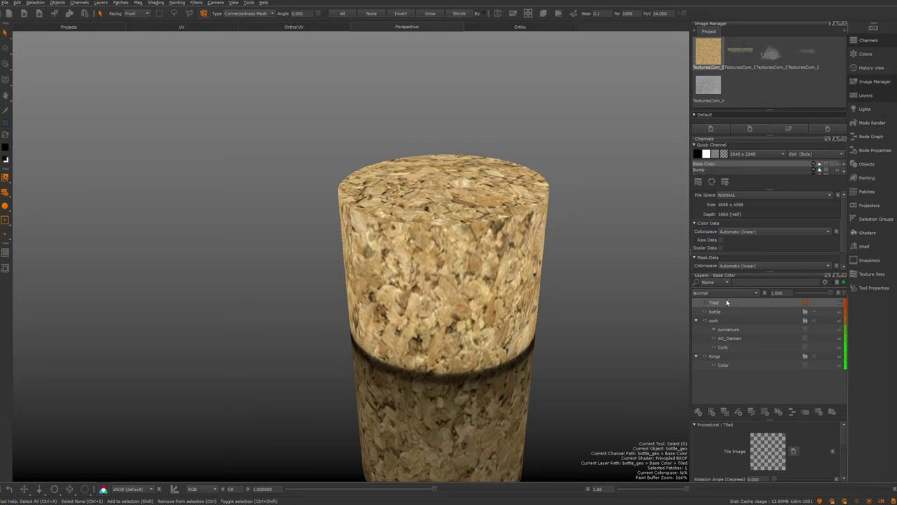
{"action": "mouse_move", "coordinate": [719, 304]}
{"action": "left_mouse_down"}
{"action": "mouse_move", "coordinate": [716, 346]}
{"action": "mouse_move", "coordinate": [717, 317]}
{"action": "mouse_move", "coordinate": [729, 319]}
{"action": "left_mouse_up"}
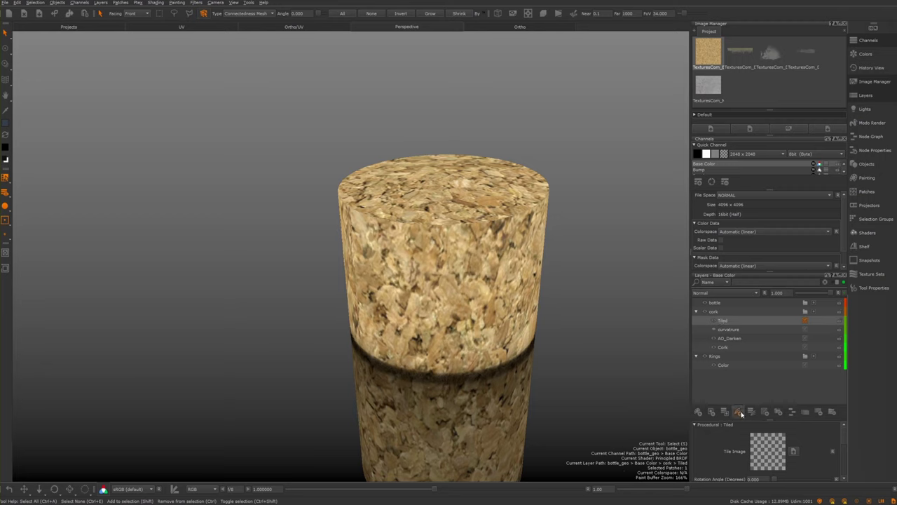
Rename the new Tiled layer in the cork group to cork_lighter
{"action": "double_click", "coordinate": [723, 321]}
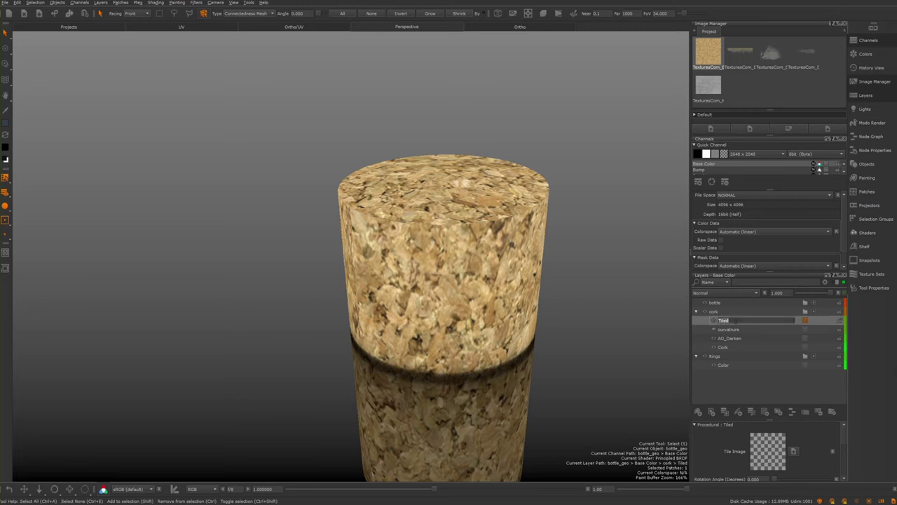
{"action": "type", "text": "cork_lighter"}
{"action": "key", "text": "Return"}
Add a Levels adjustment to the cork_lighter layer's adjustment stack and open its settings
{"action": "right_click", "coordinate": [774, 321]}
{"action": "left_click", "coordinate": [759, 322]}
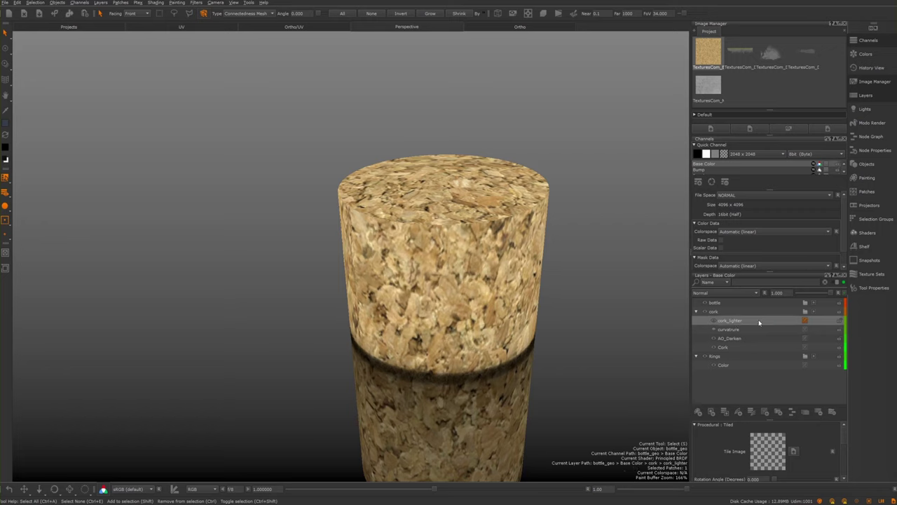
{"action": "left_click", "coordinate": [752, 412]}
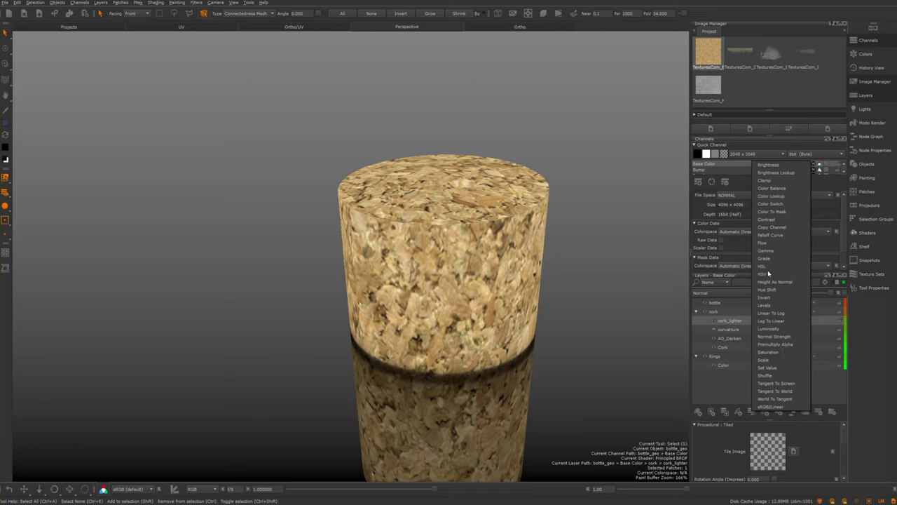
{"action": "left_click", "coordinate": [764, 306]}
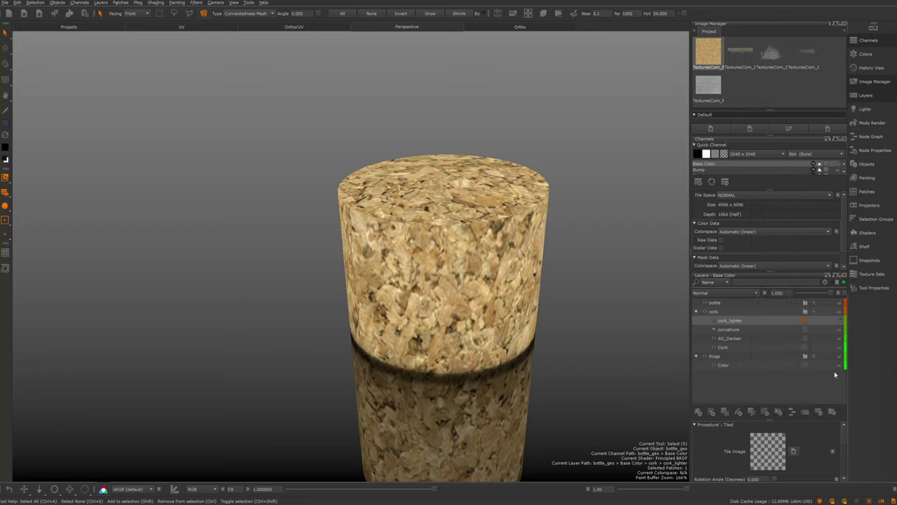
{"action": "left_click", "coordinate": [822, 321]}
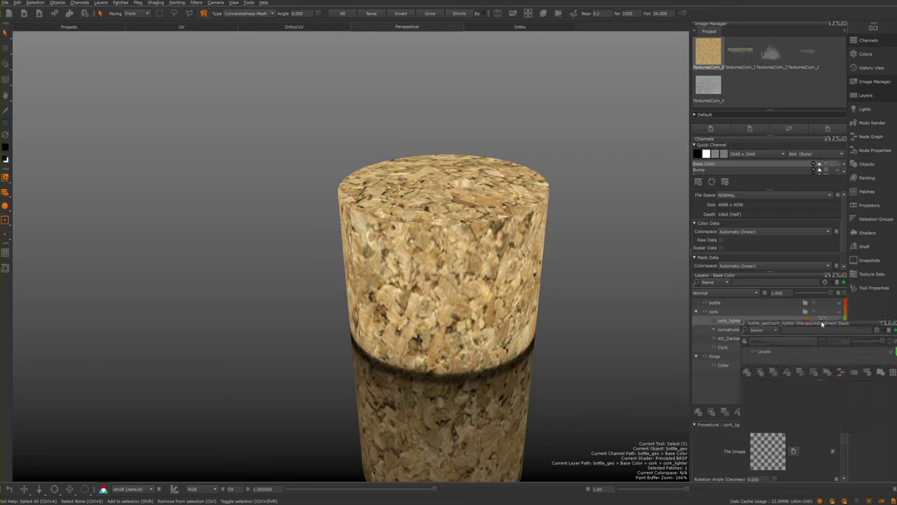
{"action": "left_click", "coordinate": [767, 353]}
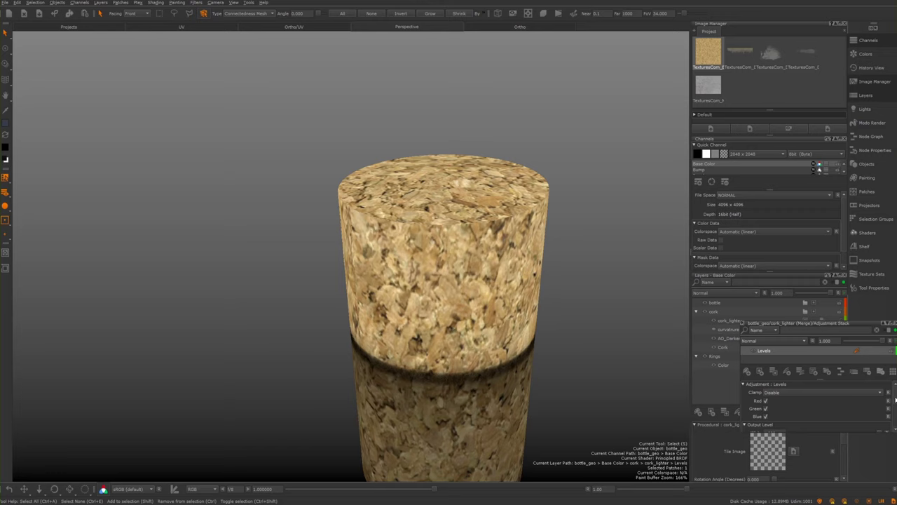
Raise the Levels input Mid value to 0.705 and move the adjustment stack window clear of the layer list
{"action": "left_click_drag", "start_coordinate": [895, 397], "coordinate": [895, 420]}
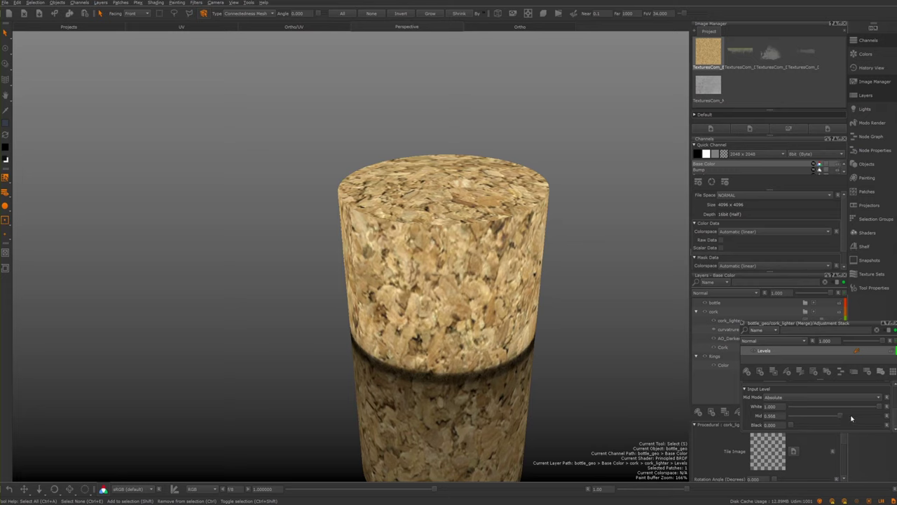
{"action": "left_click_drag", "start_coordinate": [840, 416], "coordinate": [855, 419]}
{"action": "left_click_drag", "start_coordinate": [814, 324], "coordinate": [626, 283]}
{"action": "left_click_drag", "start_coordinate": [609, 271], "coordinate": [619, 275]}
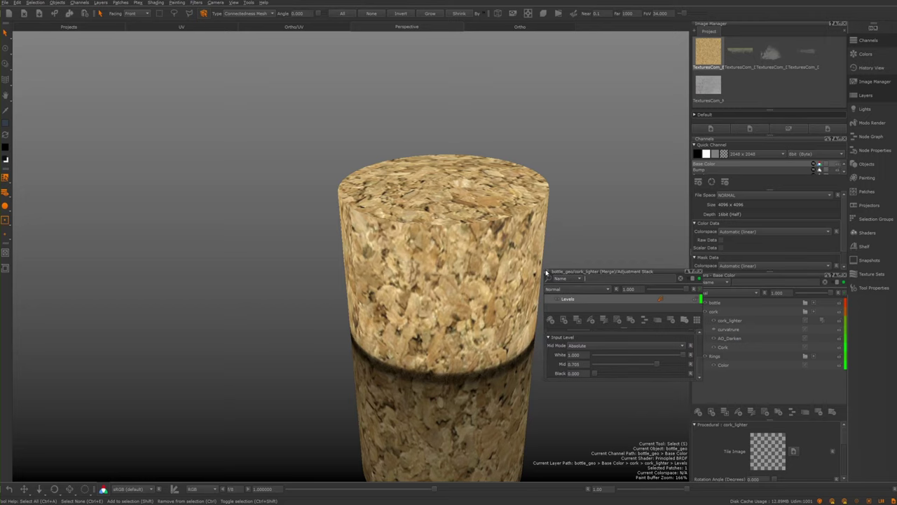
{"action": "left_click_drag", "start_coordinate": [585, 272], "coordinate": [552, 44]}
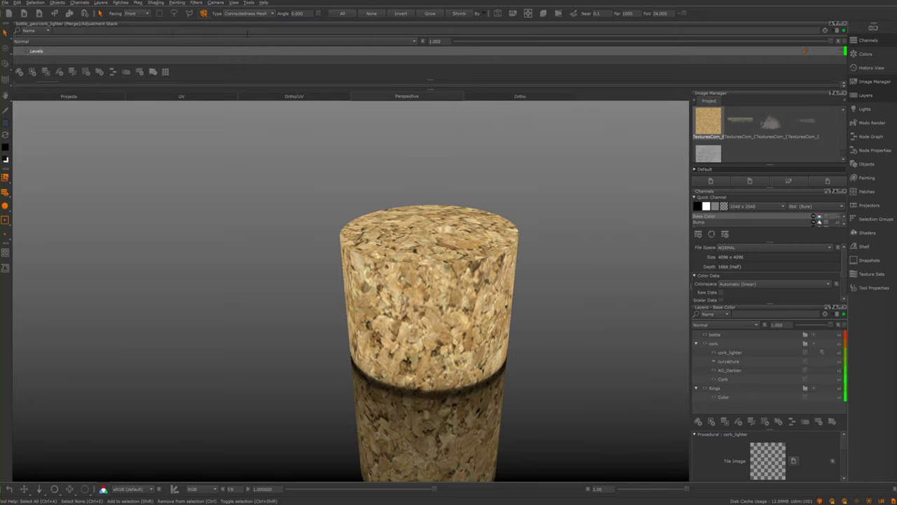
{"action": "left_click_drag", "start_coordinate": [184, 23], "coordinate": [224, 104]}
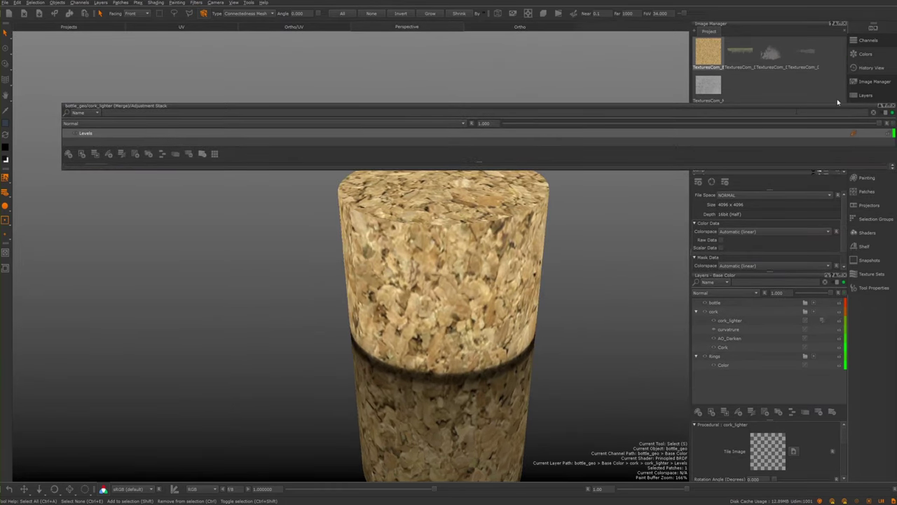
{"action": "left_click", "coordinate": [887, 106]}
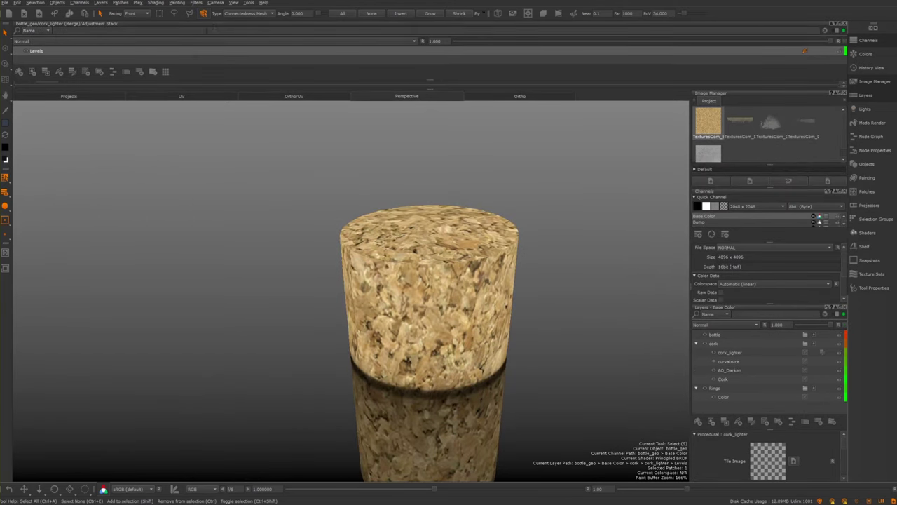
{"action": "left_click_drag", "start_coordinate": [213, 25], "coordinate": [223, 195]}
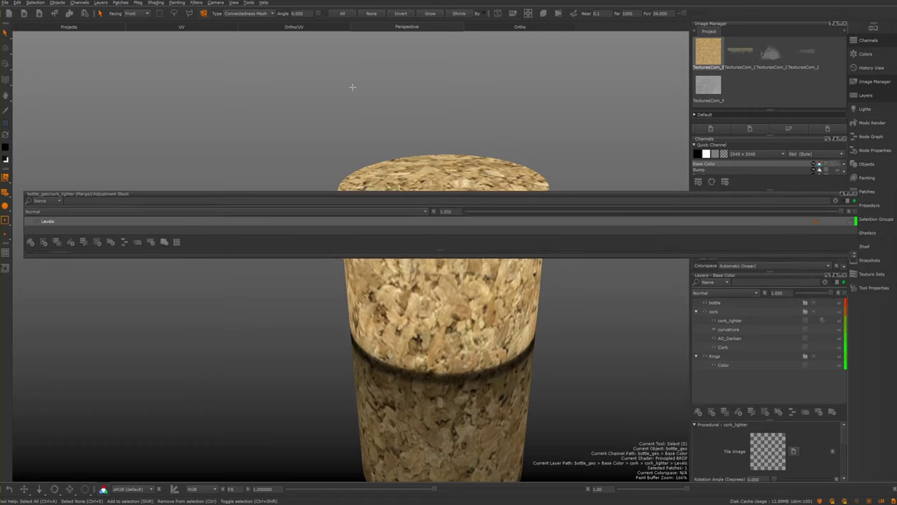
{"action": "left_click", "coordinate": [867, 193]}
{"action": "left_click", "coordinate": [61, 228]}
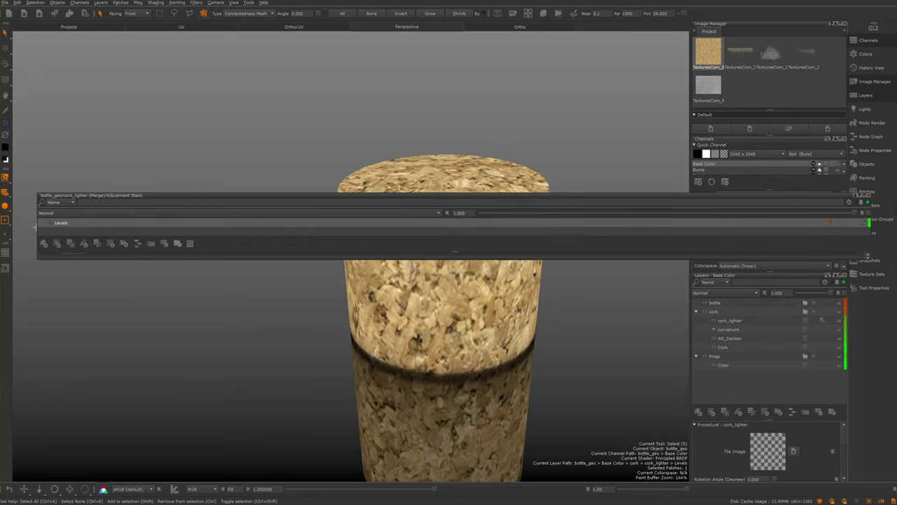
Resize the floating adjustment stack window so the Levels settings fit, and place it above the cork, clear of the layer list
{"action": "left_click_drag", "start_coordinate": [37, 227], "coordinate": [635, 227]}
{"action": "left_click_drag", "start_coordinate": [776, 200], "coordinate": [585, 82]}
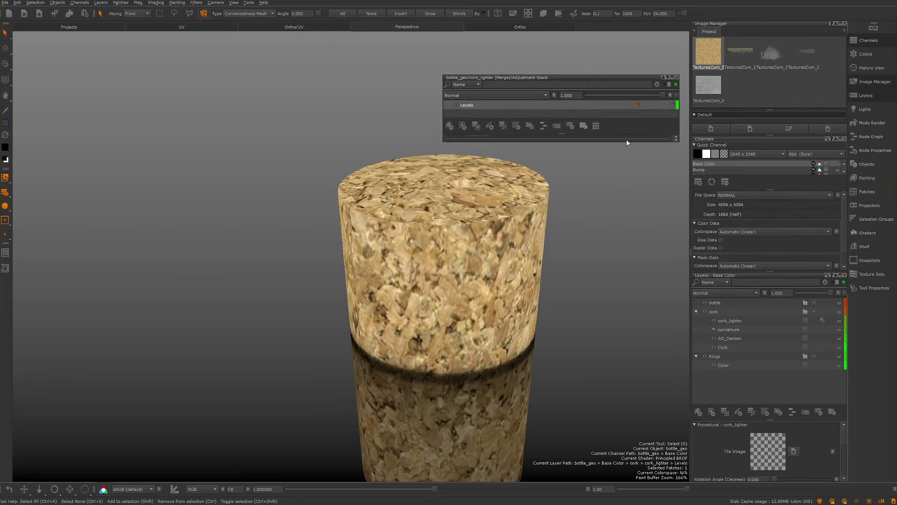
{"action": "left_click_drag", "start_coordinate": [624, 143], "coordinate": [633, 239]}
{"action": "left_click", "coordinate": [595, 82]}
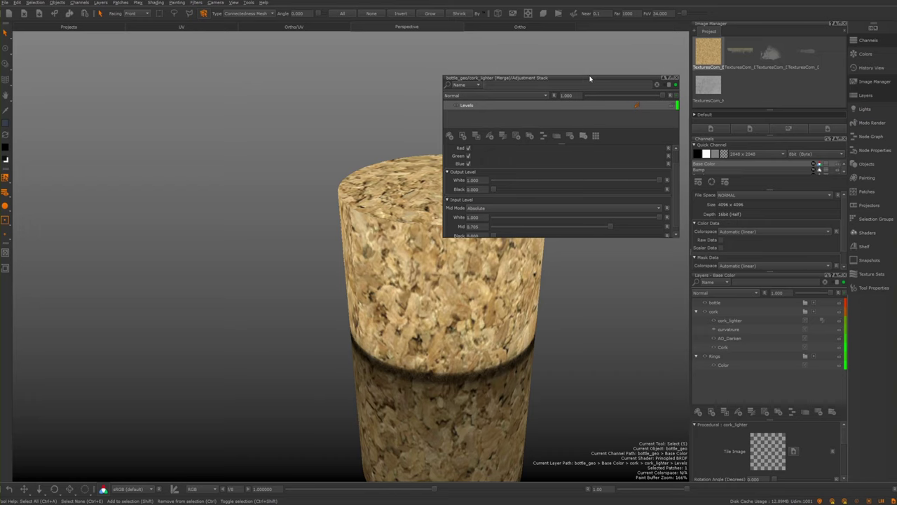
{"action": "left_click_drag", "start_coordinate": [585, 76], "coordinate": [585, 55]}
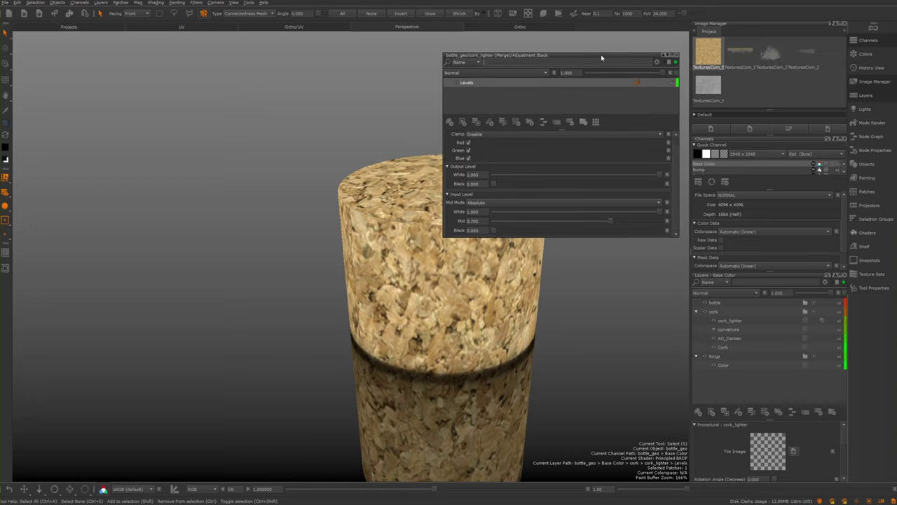
Set the cork_lighter Levels input Mid to 0.790 and input Black to 0.089
{"action": "left_click", "coordinate": [622, 224]}
{"action": "left_click_drag", "start_coordinate": [502, 234], "coordinate": [508, 232]}
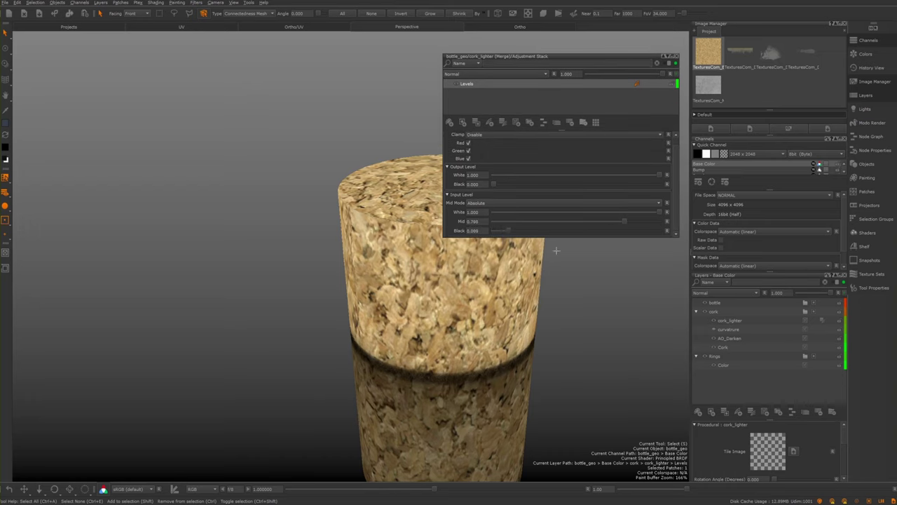
Assign the cork texture from the Image Manager as the cork_lighter layer's tile image
{"action": "left_click", "coordinate": [736, 320]}
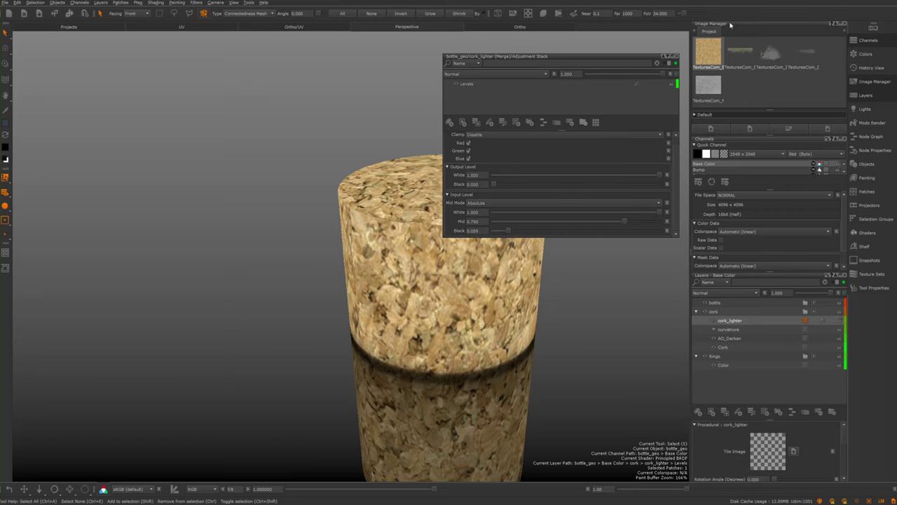
{"action": "left_click_drag", "start_coordinate": [707, 56], "coordinate": [767, 449]}
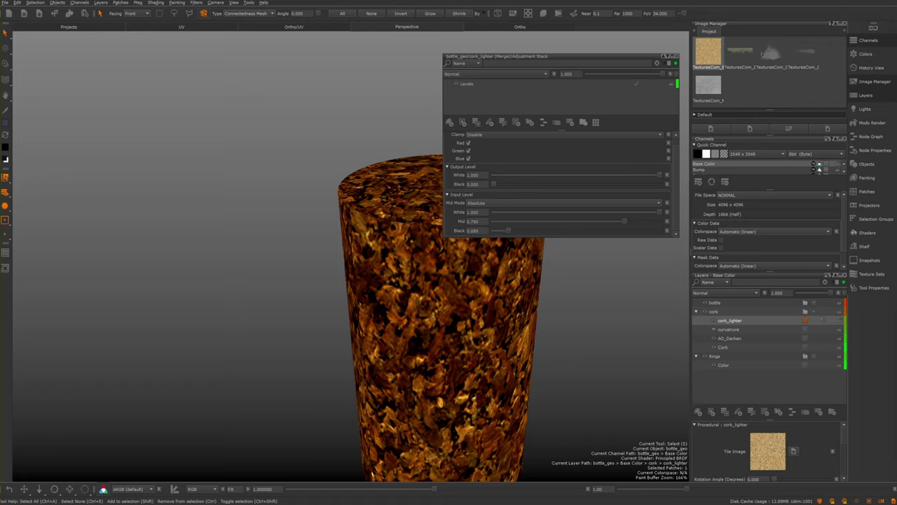
Set the cork_lighter Levels input Mid to 0.397 and Black to 0.000, then close the adjustment stack window
{"action": "left_click", "coordinate": [469, 84]}
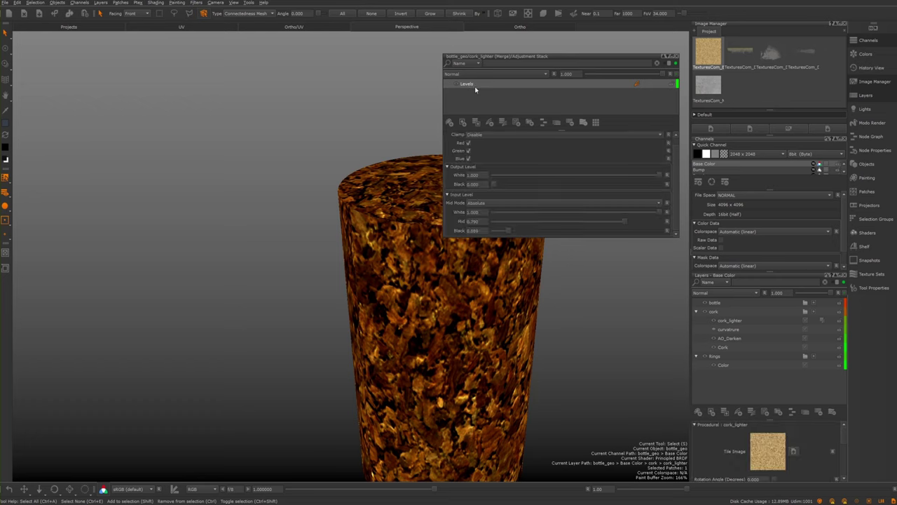
{"action": "left_click_drag", "start_coordinate": [623, 223], "coordinate": [579, 224]}
{"action": "left_click_drag", "start_coordinate": [501, 233], "coordinate": [493, 232]}
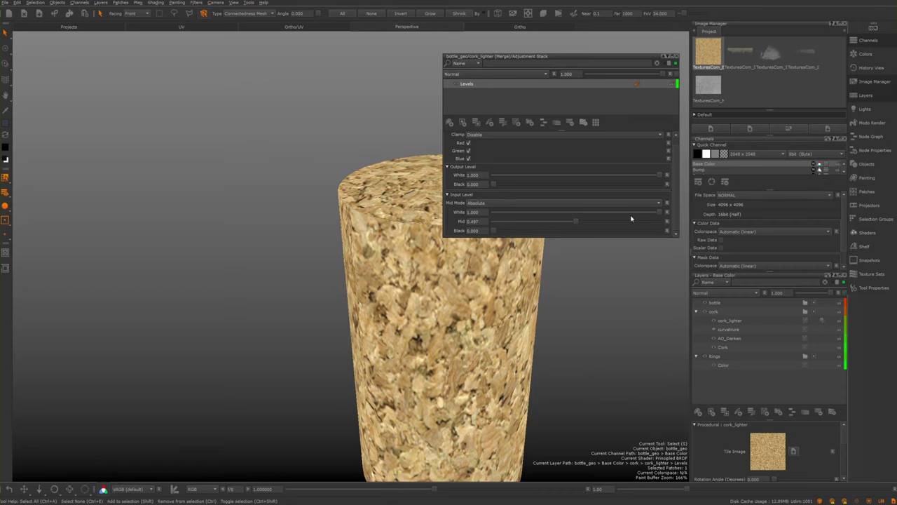
{"action": "mouse_move", "coordinate": [659, 211]}
{"action": "left_mouse_down"}
{"action": "mouse_move", "coordinate": [623, 215]}
{"action": "mouse_move", "coordinate": [666, 218]}
{"action": "left_mouse_up"}
{"action": "left_click_drag", "start_coordinate": [574, 227], "coordinate": [561, 224]}
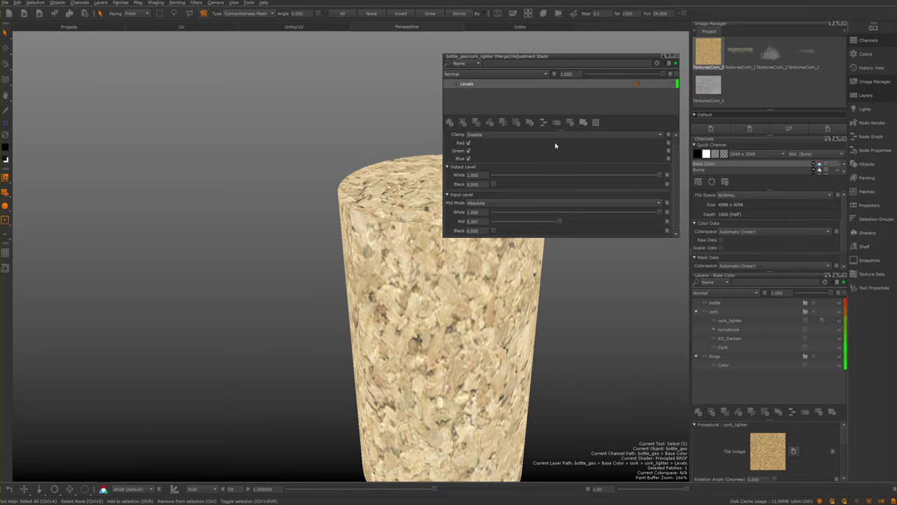
{"action": "mouse_move", "coordinate": [600, 54]}
{"action": "left_mouse_down"}
{"action": "mouse_move", "coordinate": [647, 54]}
{"action": "mouse_move", "coordinate": [593, 63]}
{"action": "left_mouse_up"}
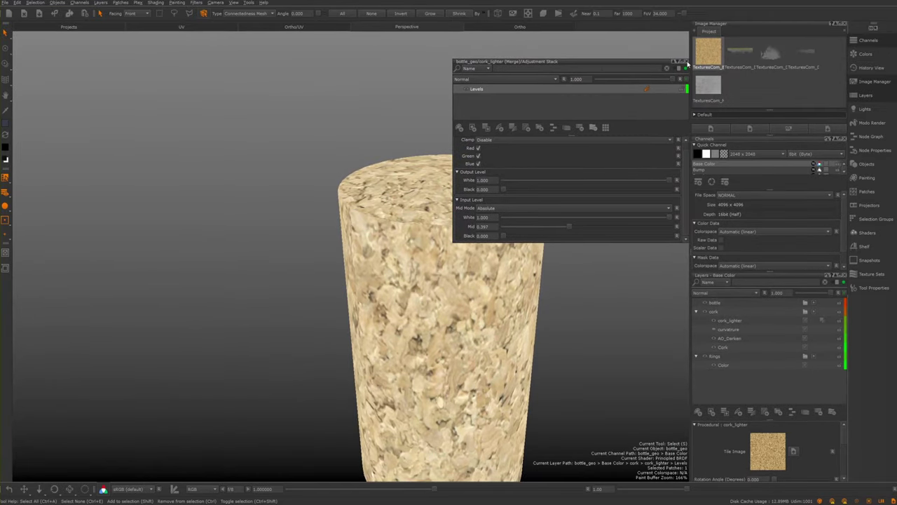
{"action": "left_click", "coordinate": [687, 62]}
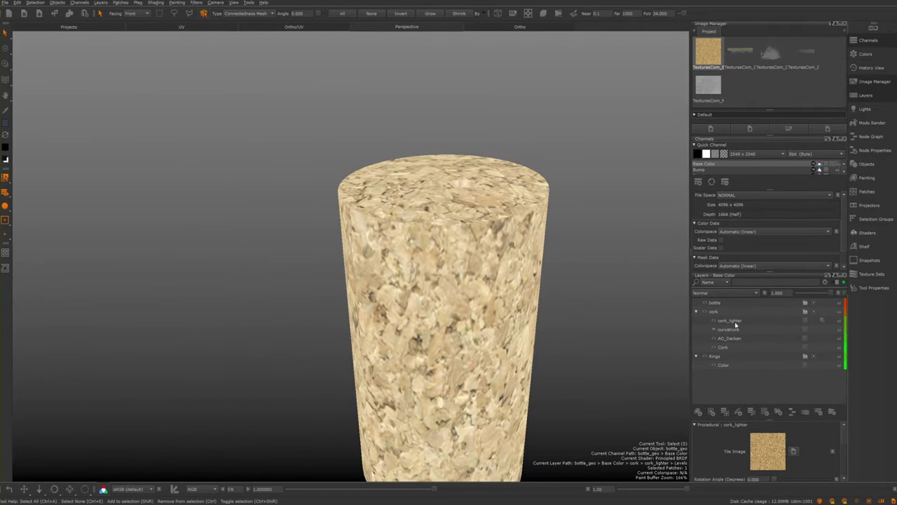
Toggle the cork_lighter layer's visibility to compare the cork with and without it, leaving the layer hidden
{"action": "left_click", "coordinate": [714, 322]}
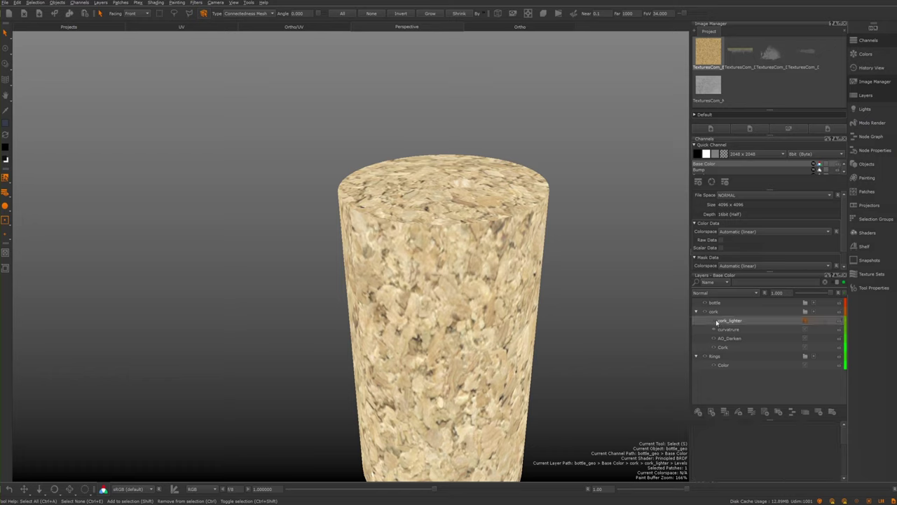
{"action": "left_click", "coordinate": [713, 322]}
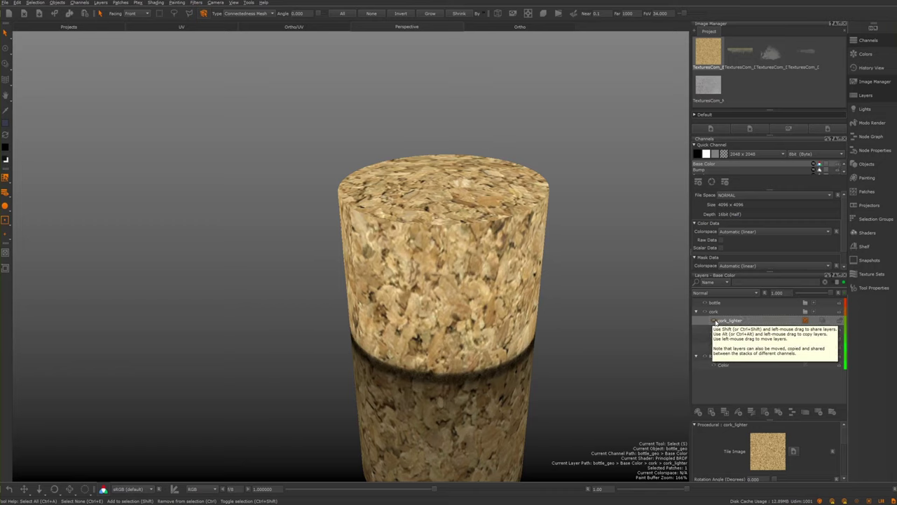
{"action": "left_click", "coordinate": [714, 322]}
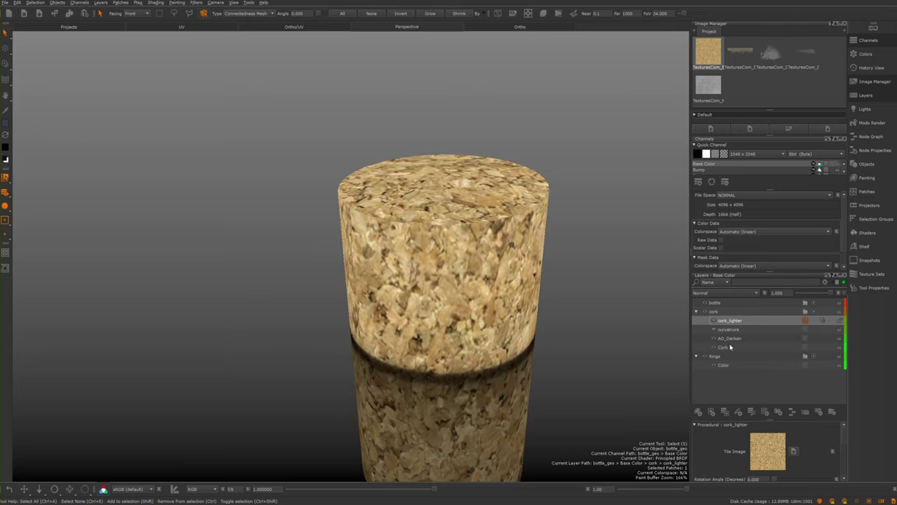
Add a Levels adjustment layer directly above the Cork layer and raise its input Mid to 0.570
{"action": "left_click", "coordinate": [729, 347]}
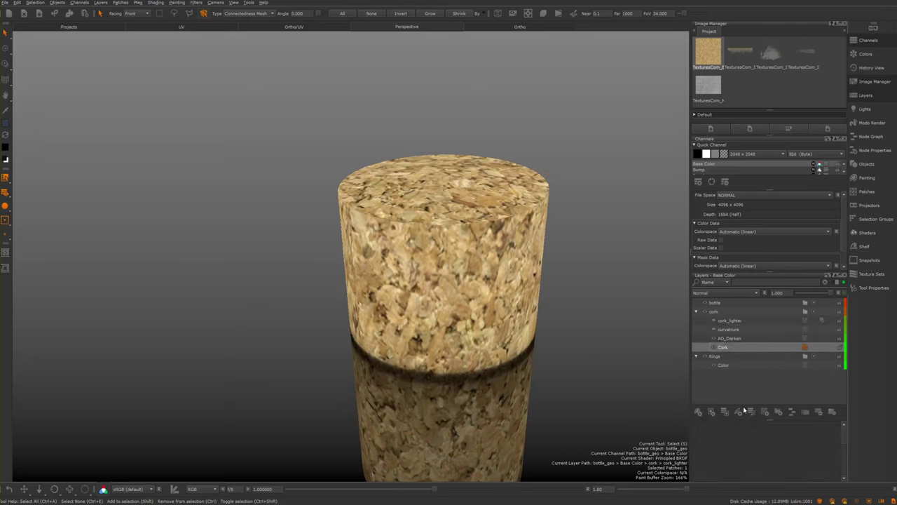
{"action": "left_click", "coordinate": [738, 412]}
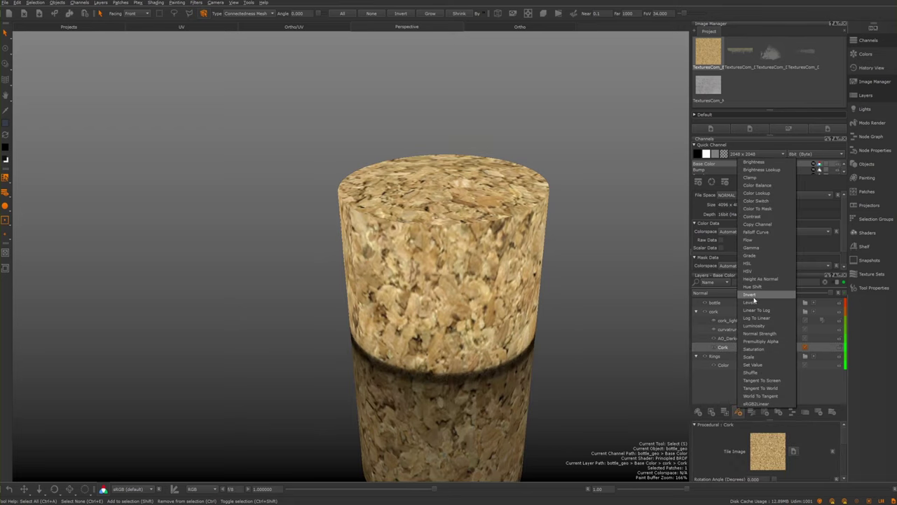
{"action": "left_click", "coordinate": [755, 302]}
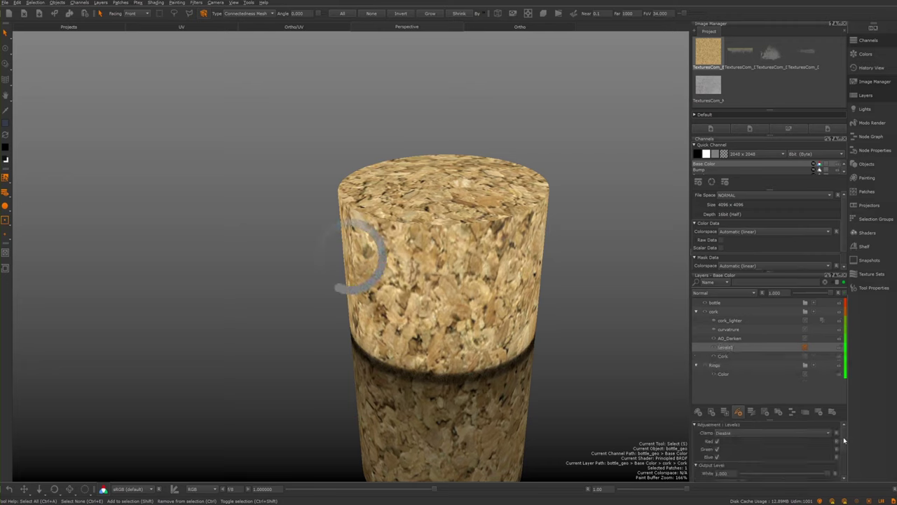
{"action": "scroll", "coordinate": [844, 451], "scroll_direction": "down", "scroll_amount": 1}
{"action": "scroll", "coordinate": [772, 450], "scroll_direction": "down", "scroll_amount": 3}
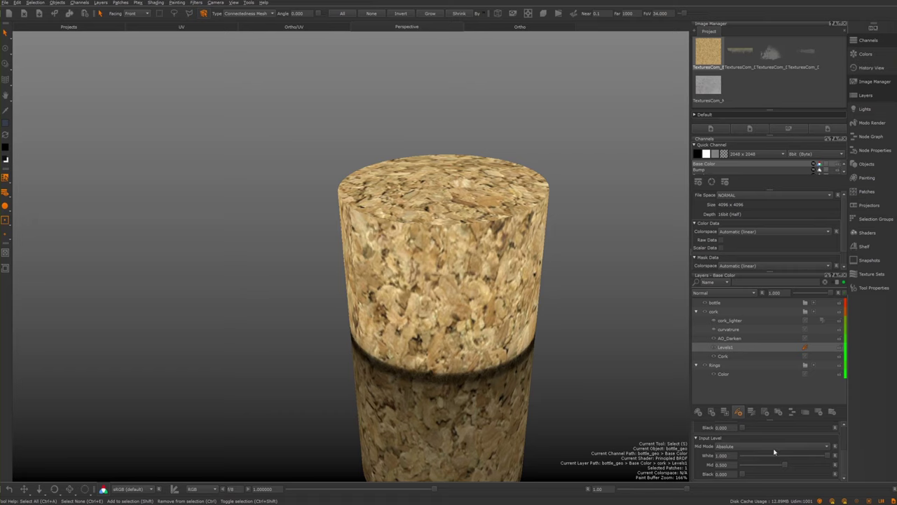
{"action": "left_click_drag", "start_coordinate": [788, 464], "coordinate": [791, 467]}
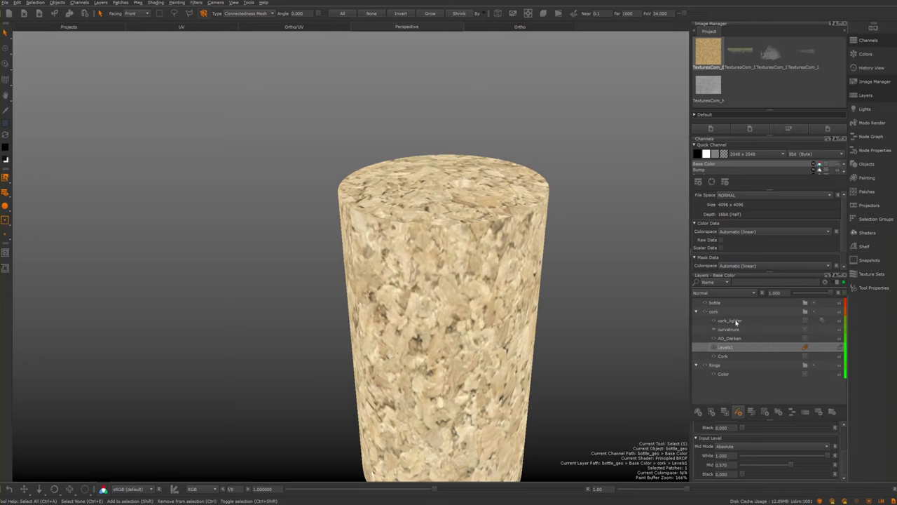
Toggle the cork_lighter layer's visibility to compare it with the adjusted base cork
{"action": "left_click", "coordinate": [714, 321]}
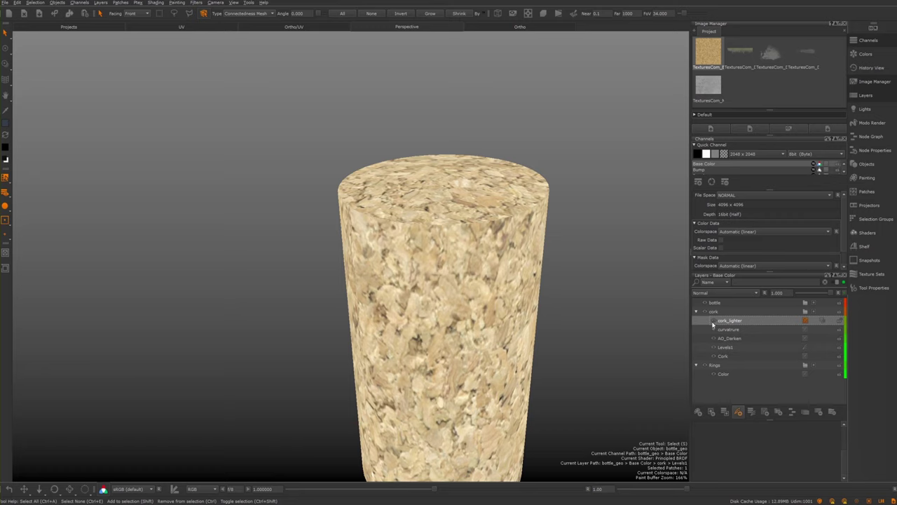
Add a layer mask to the cork_lighter layer in the cork group
{"action": "left_click", "coordinate": [714, 320]}
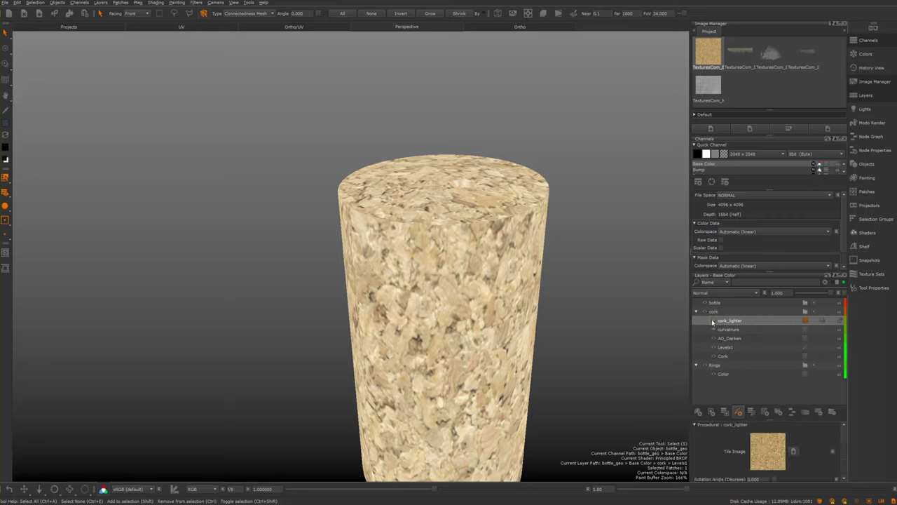
{"action": "right_click", "coordinate": [752, 321]}
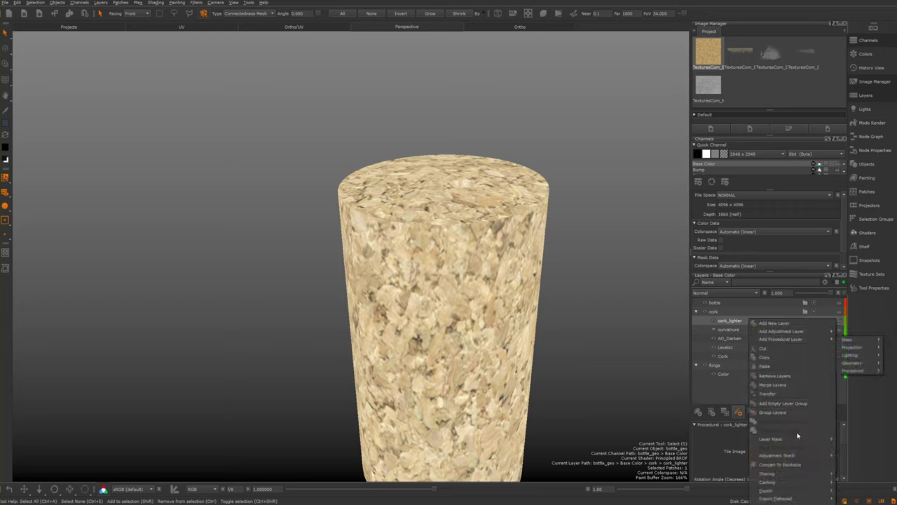
{"action": "mouse_move", "coordinate": [791, 438]}
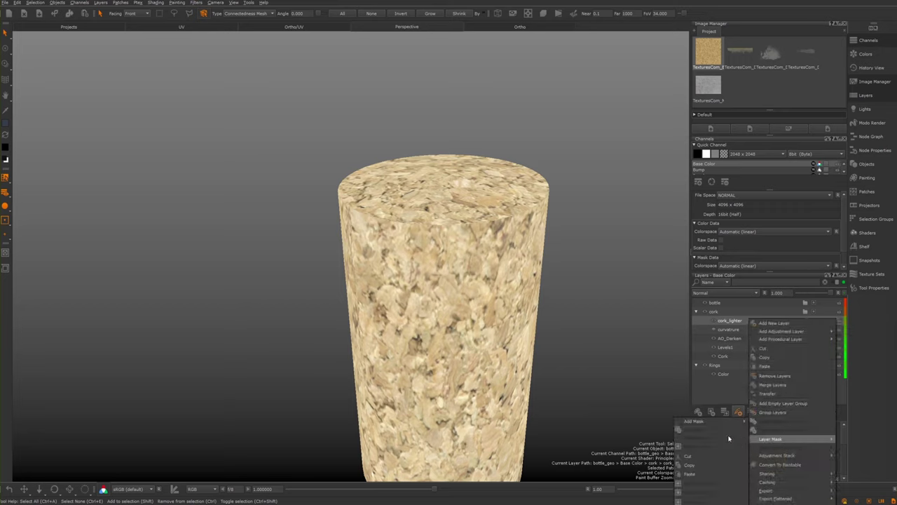
{"action": "mouse_move", "coordinate": [708, 422]}
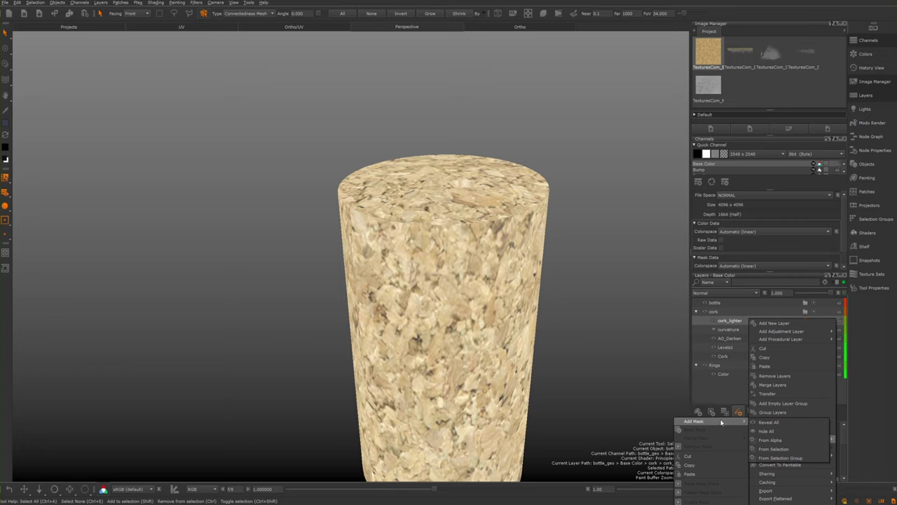
{"action": "left_click", "coordinate": [705, 388]}
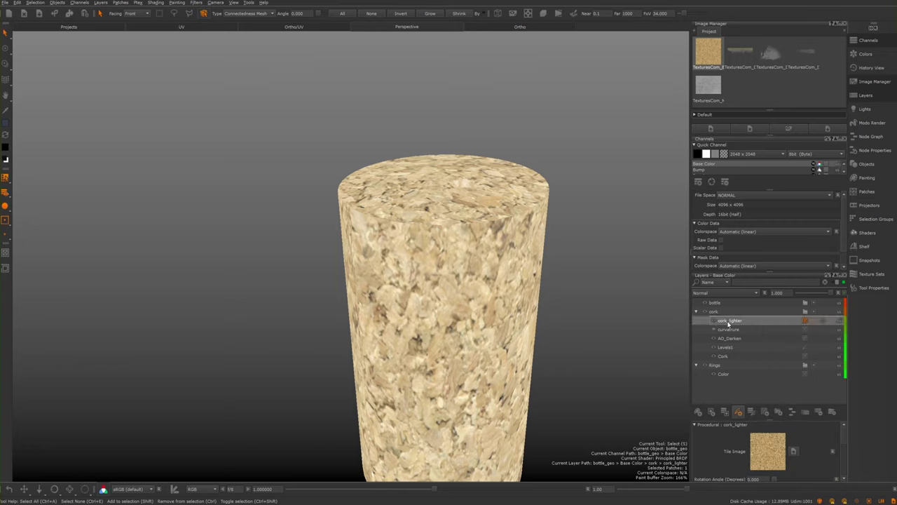
{"action": "left_click", "coordinate": [710, 414]}
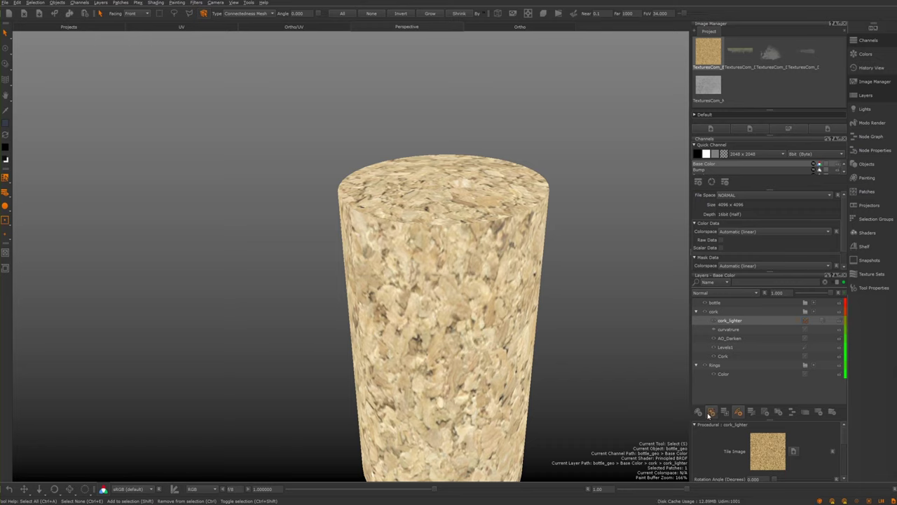
{"action": "left_click", "coordinate": [813, 321]}
{"action": "right_click", "coordinate": [814, 321]}
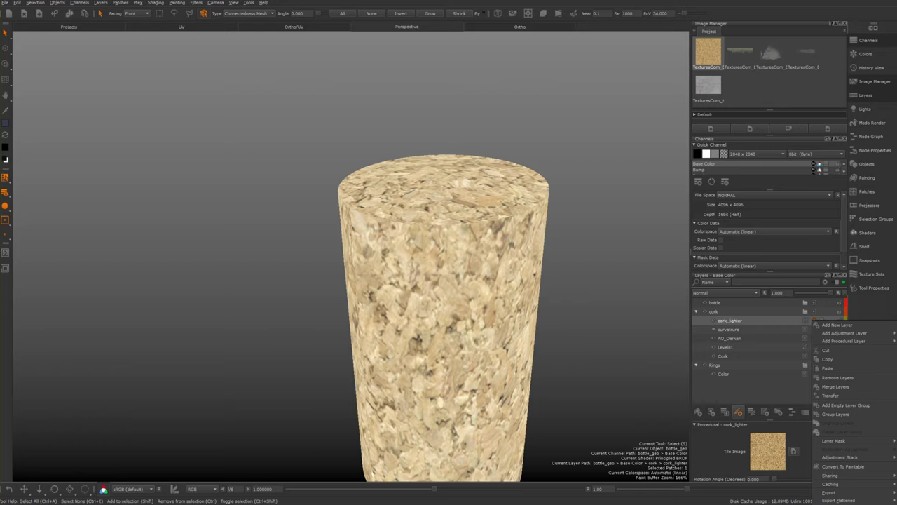
{"action": "mouse_move", "coordinate": [844, 333]}
{"action": "left_click", "coordinate": [840, 187]}
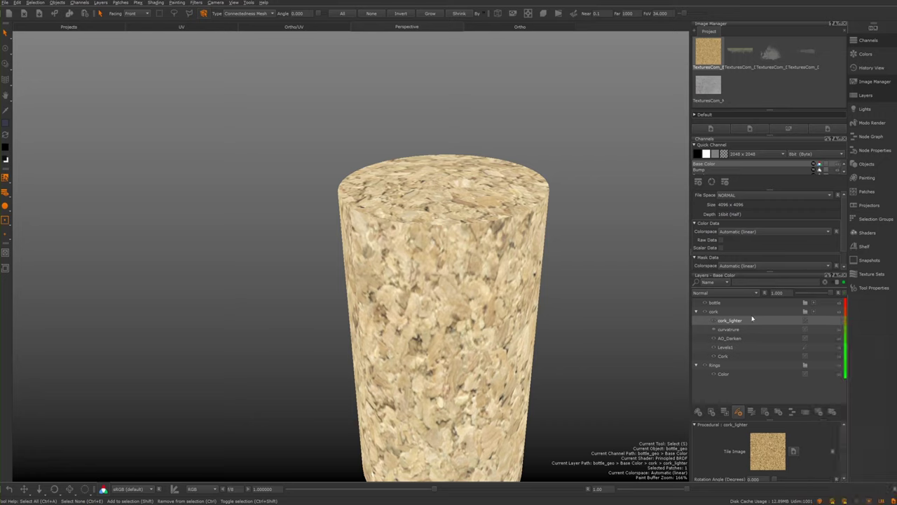
{"action": "scroll", "coordinate": [813, 440], "scroll_direction": "down", "scroll_amount": 5}
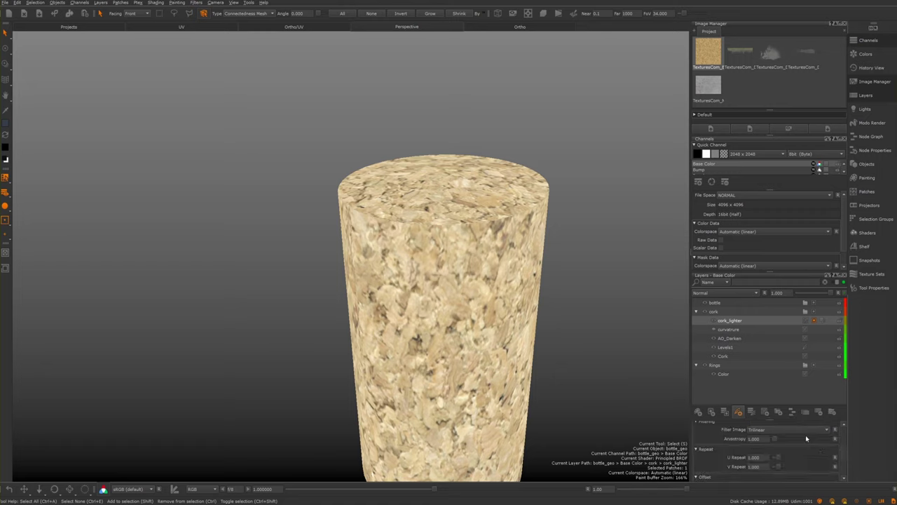
{"action": "scroll", "coordinate": [718, 453], "scroll_direction": "up", "scroll_amount": 2}
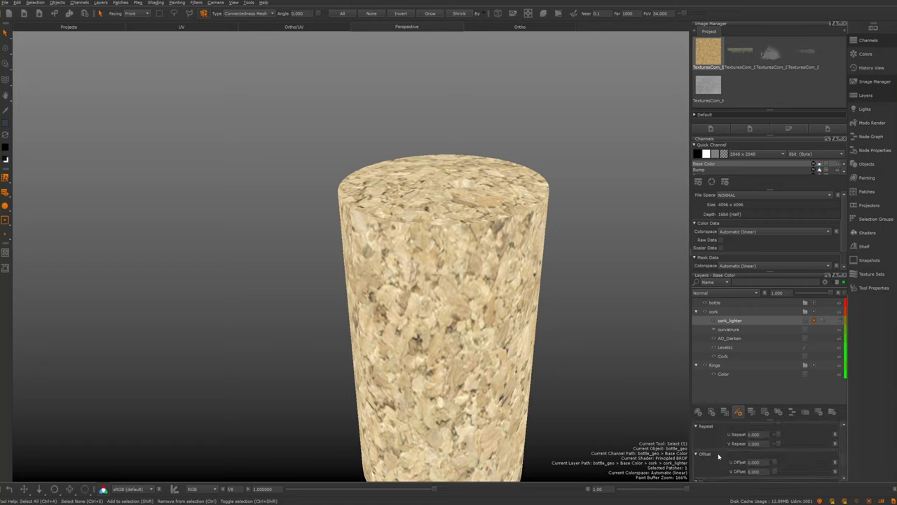
{"action": "scroll", "coordinate": [718, 452], "scroll_direction": "up", "scroll_amount": 3}
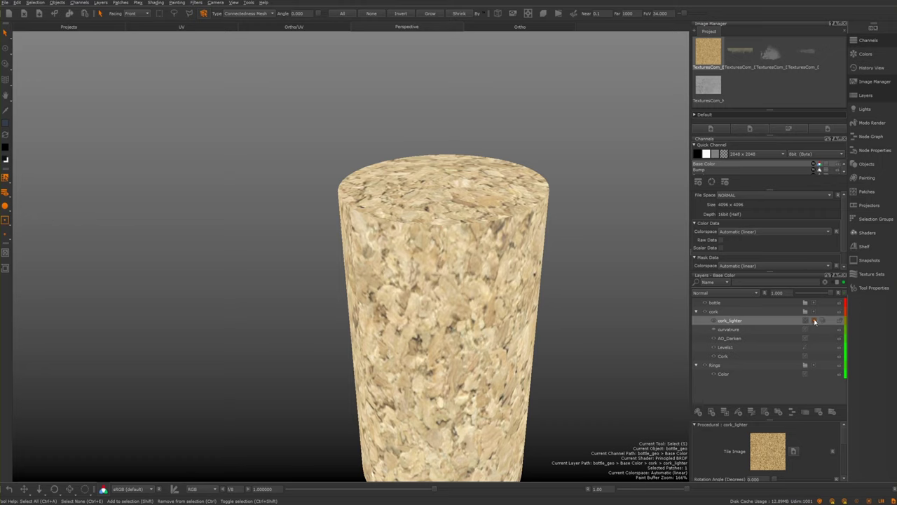
Turn the cork_lighter layer's mask into a mask stack and open that stack in a floating window over the viewport
{"action": "right_click", "coordinate": [814, 322]}
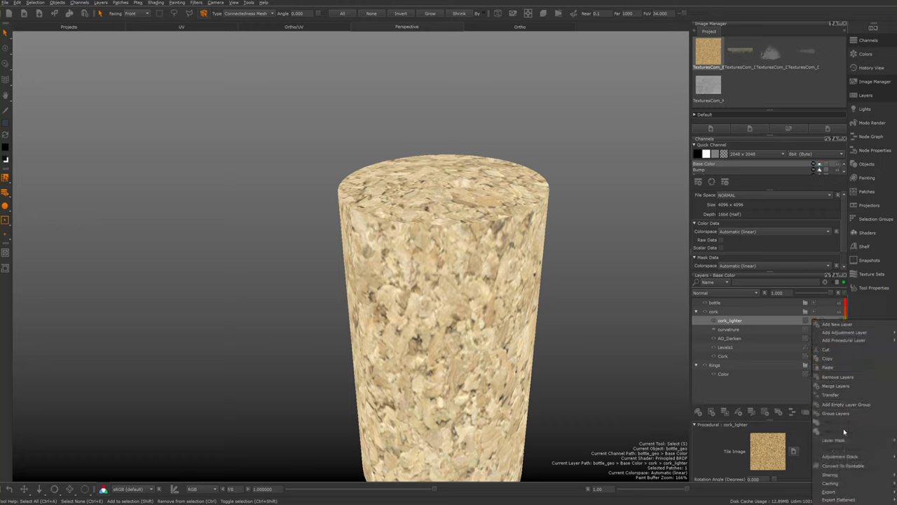
{"action": "mouse_move", "coordinate": [844, 441]}
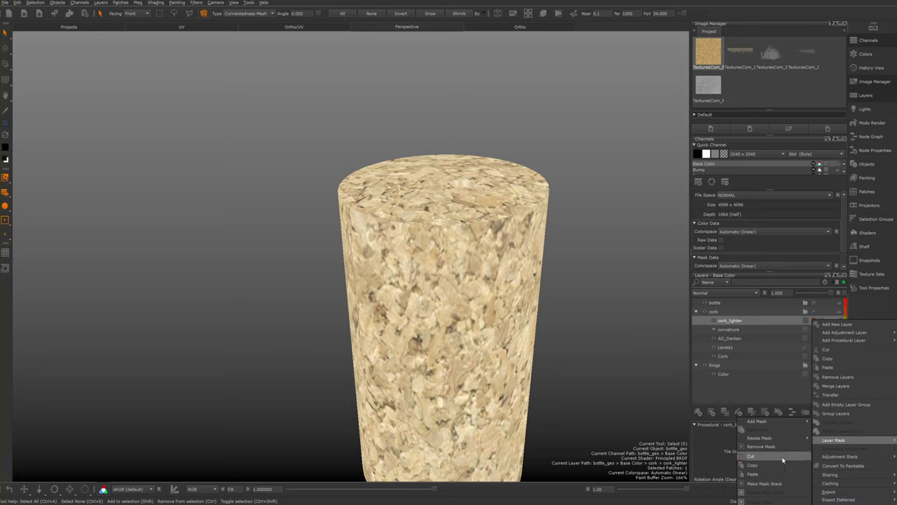
{"action": "left_click", "coordinate": [775, 484]}
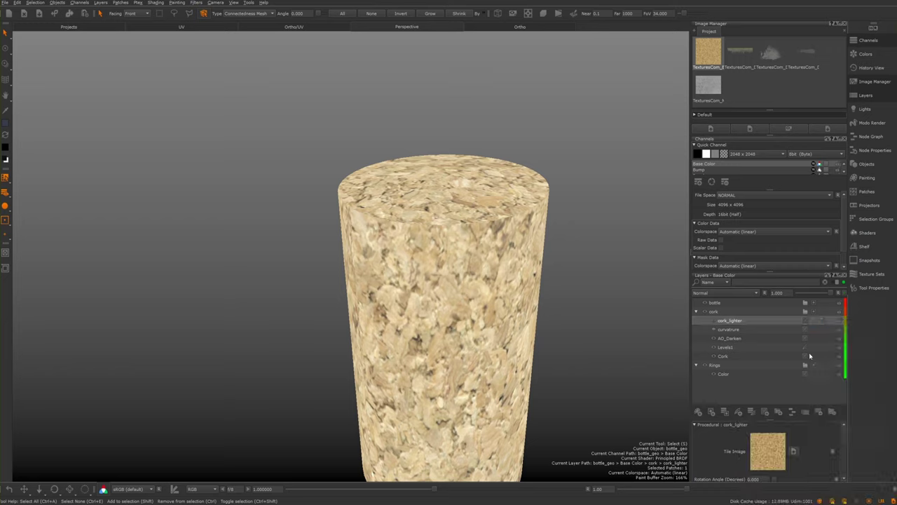
{"action": "left_click", "coordinate": [814, 320]}
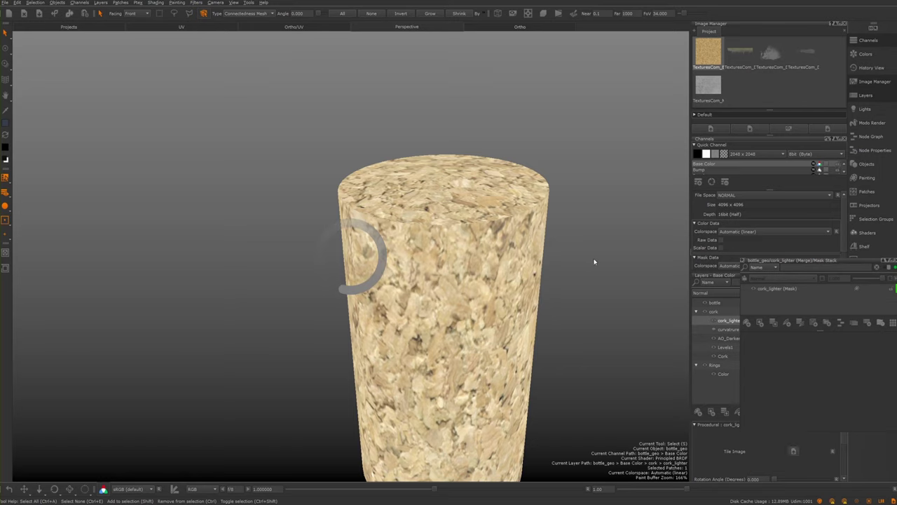
{"action": "left_click_drag", "start_coordinate": [873, 224], "coordinate": [875, 309]}
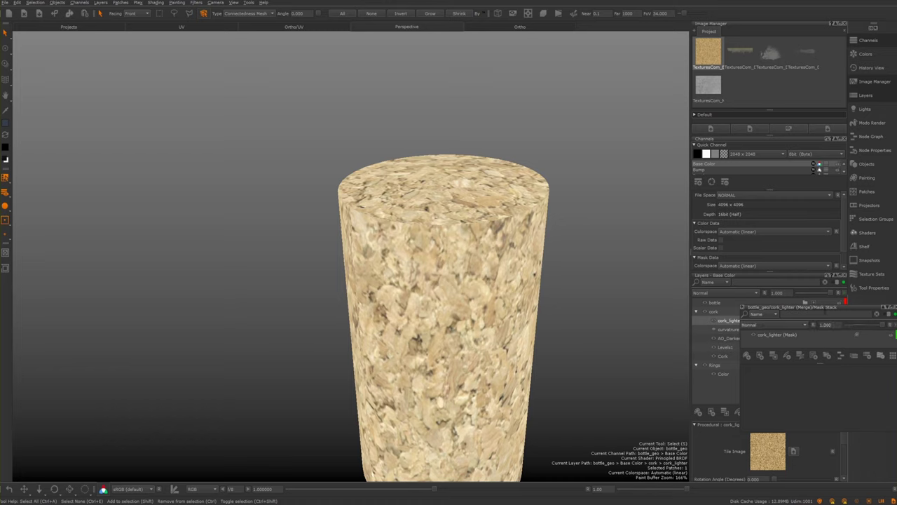
{"action": "left_click_drag", "start_coordinate": [647, 306], "coordinate": [555, 87]}
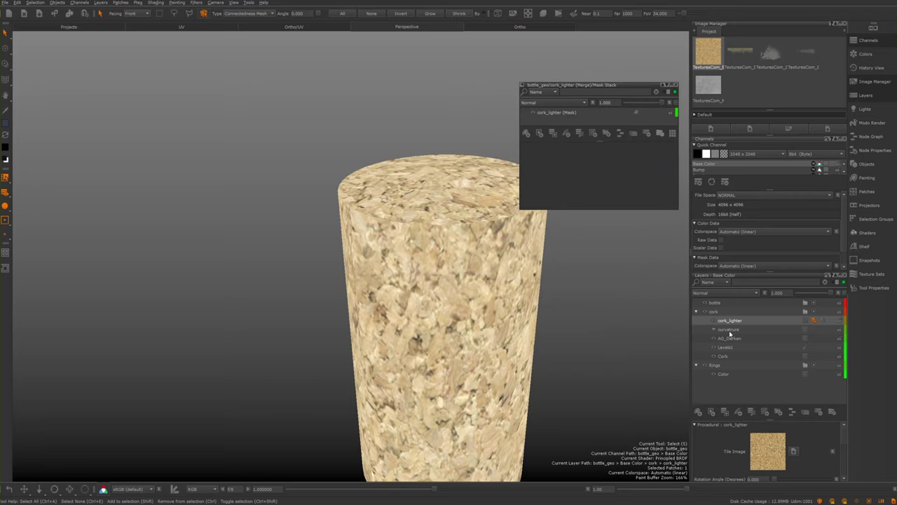
Try to paste the curvatrure layer into the cork_lighter mask stack
{"action": "left_click", "coordinate": [738, 329]}
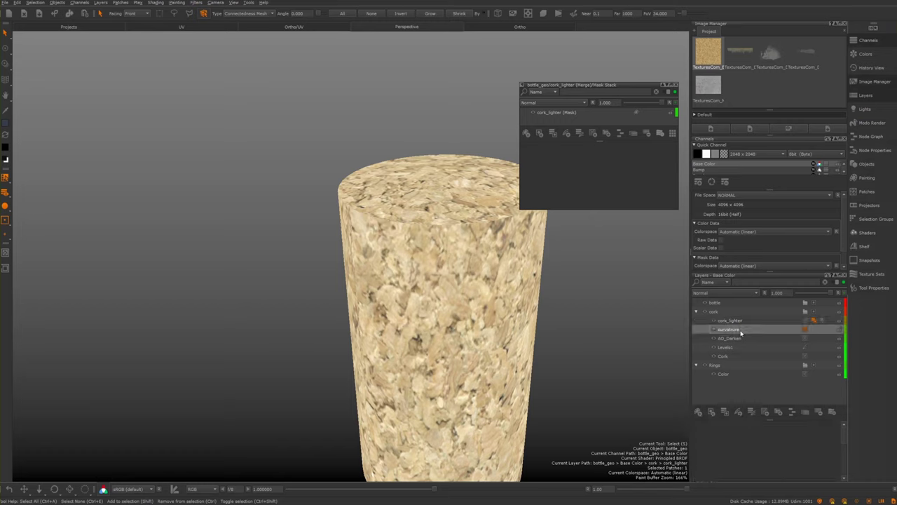
{"action": "left_click", "coordinate": [741, 331]}
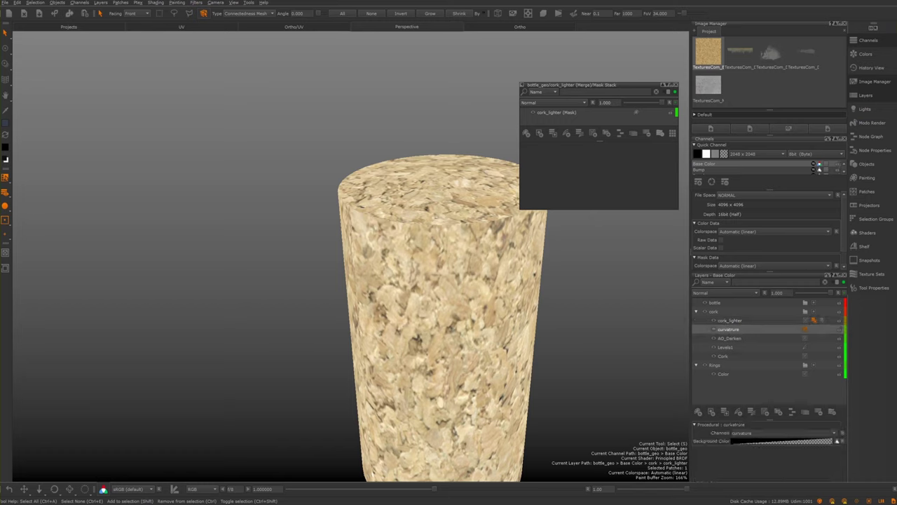
{"action": "left_click", "coordinate": [550, 113]}
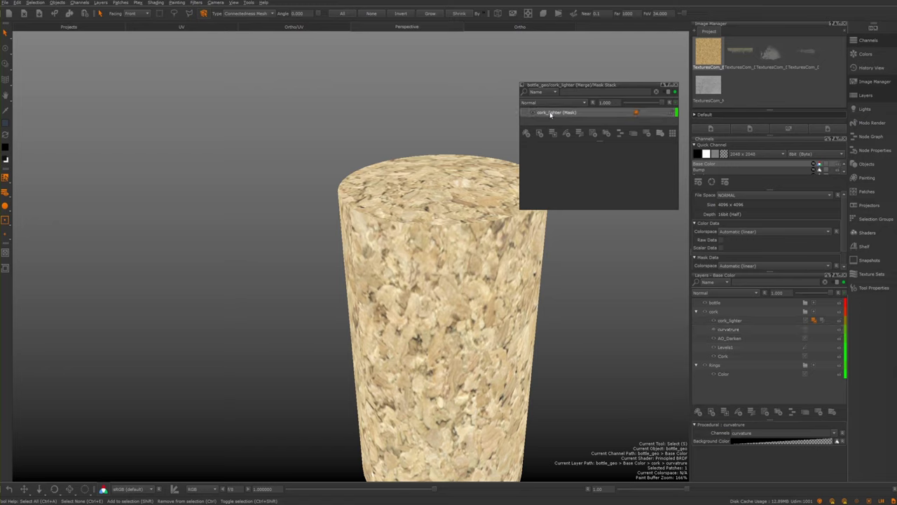
{"action": "key", "text": "ctrl+v"}
{"action": "left_click", "coordinate": [488, 261]}
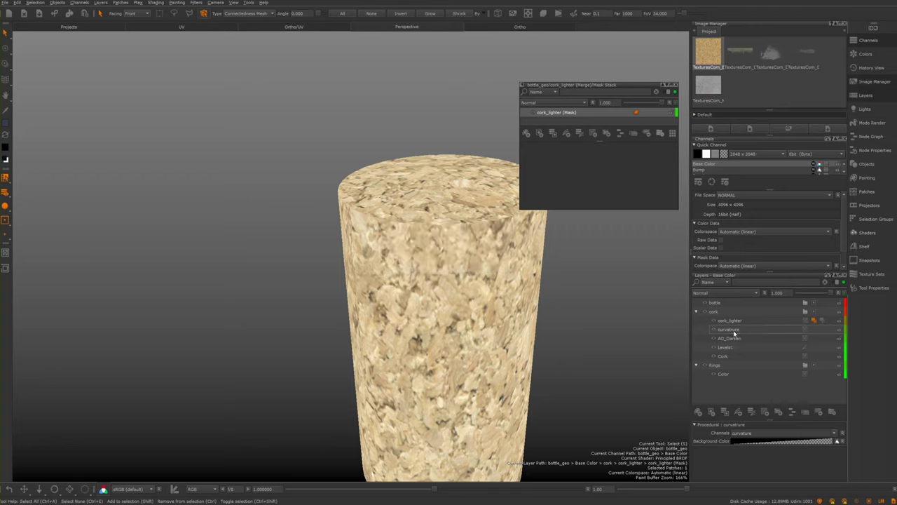
Copy the curvatrure layer from the cork group and paste it above cork_lighter (Mask) in the mask stack
{"action": "left_click", "coordinate": [732, 330]}
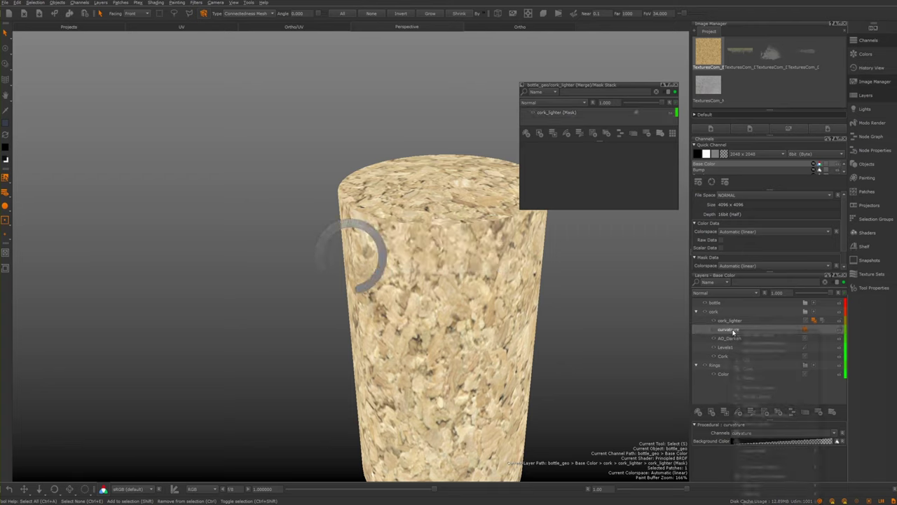
{"action": "right_click", "coordinate": [726, 329]}
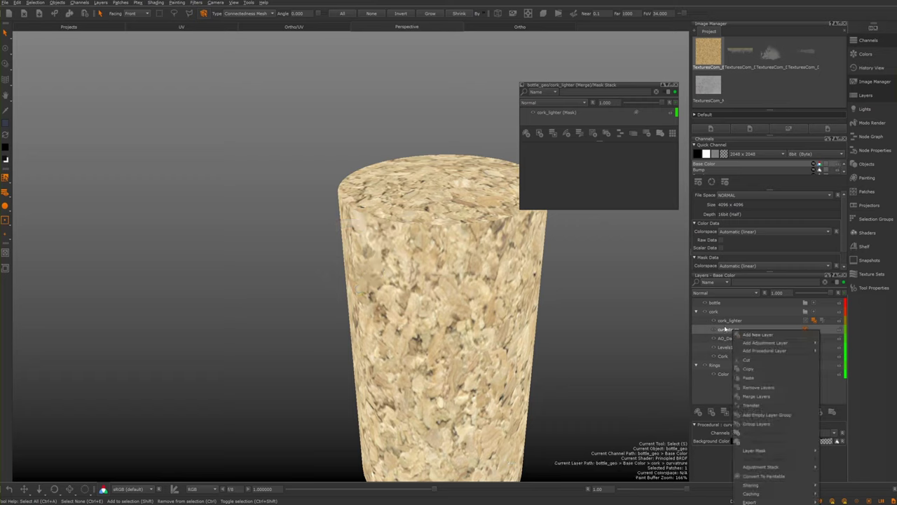
{"action": "left_click", "coordinate": [748, 369]}
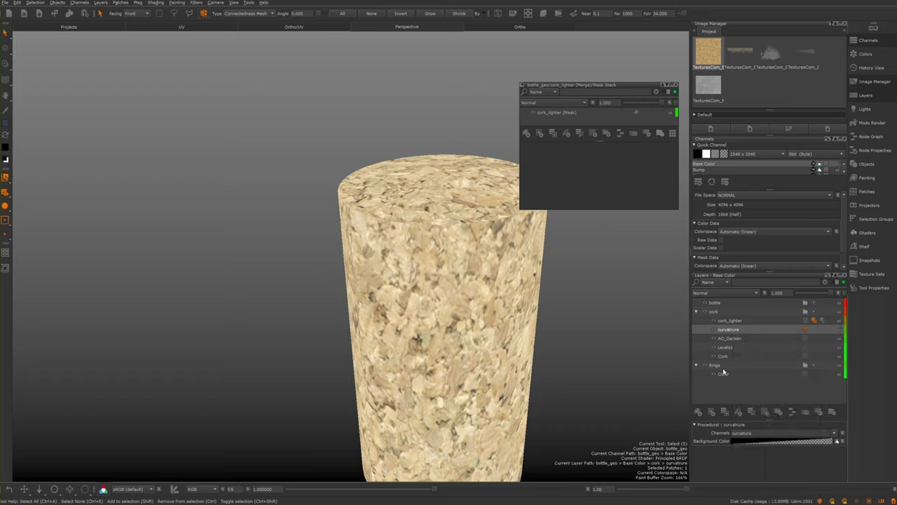
{"action": "left_click", "coordinate": [546, 114]}
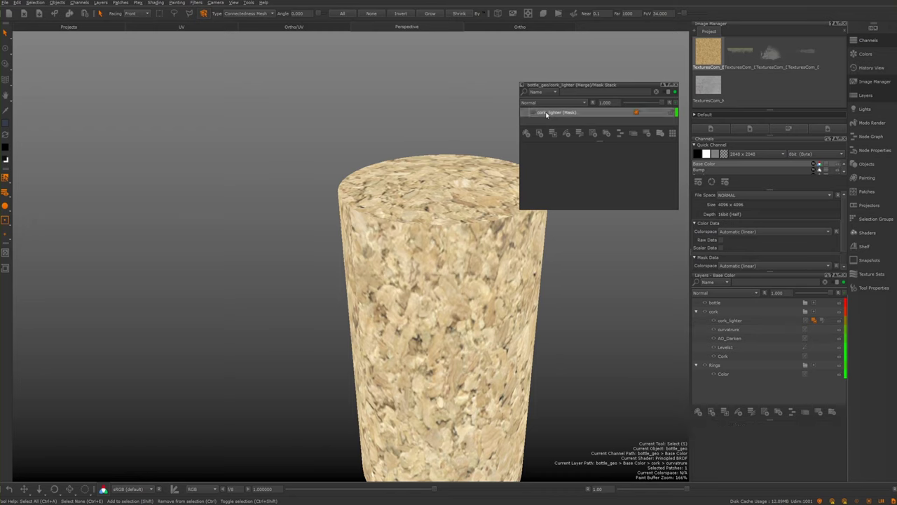
{"action": "right_click", "coordinate": [547, 114]}
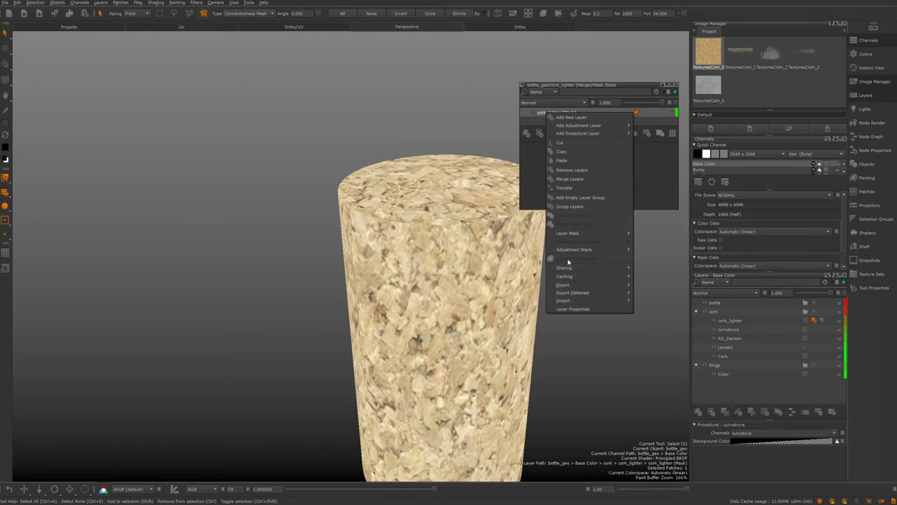
{"action": "left_click", "coordinate": [559, 160]}
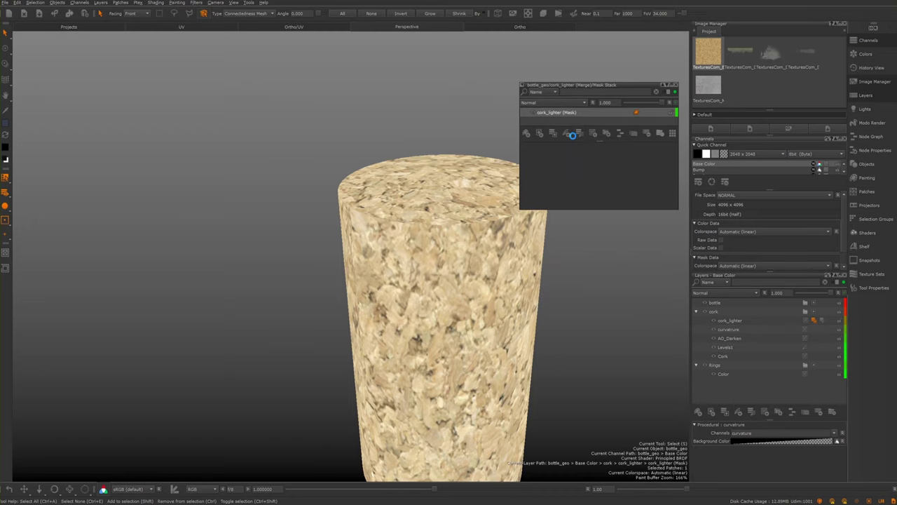
{"action": "key", "text": "p"}
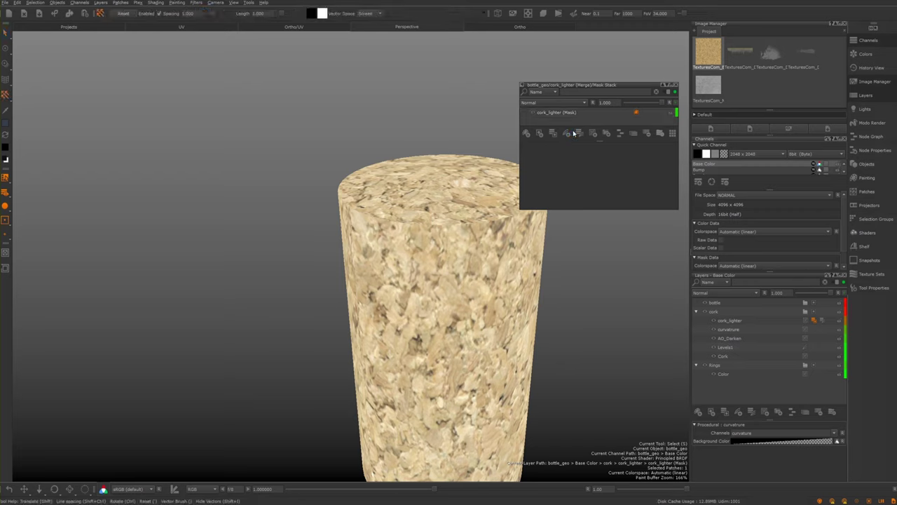
{"action": "key", "text": "ctrl+v"}
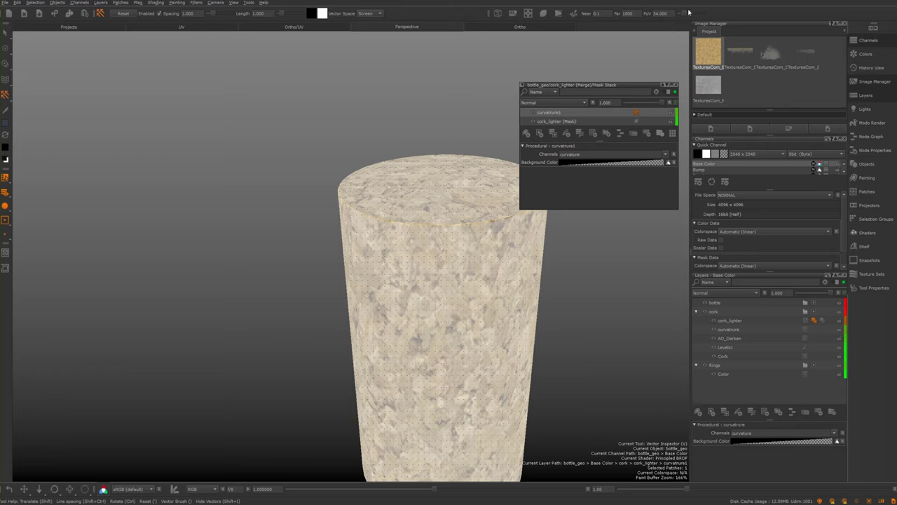
Remove the original cork_lighter (Mask) layer from the mask stack, keeping only the pasted curvature layer
{"action": "left_click", "coordinate": [556, 121]}
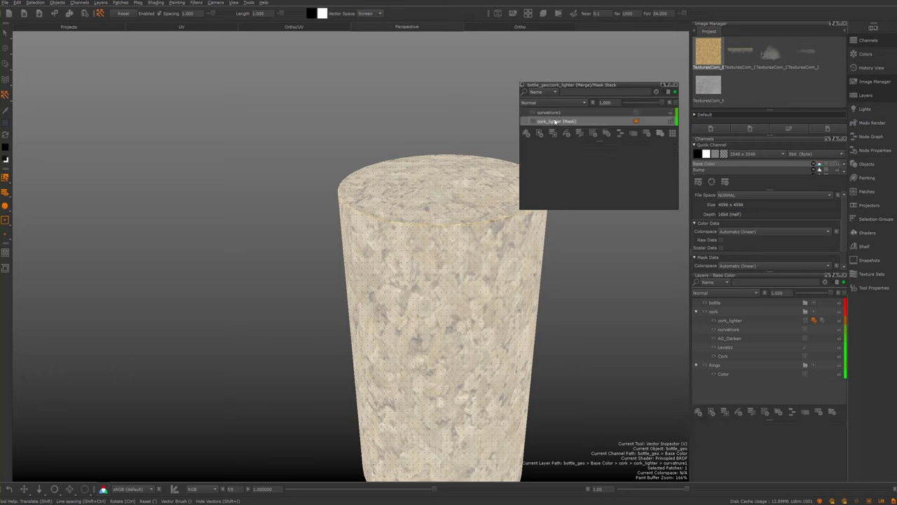
{"action": "left_click", "coordinate": [648, 133]}
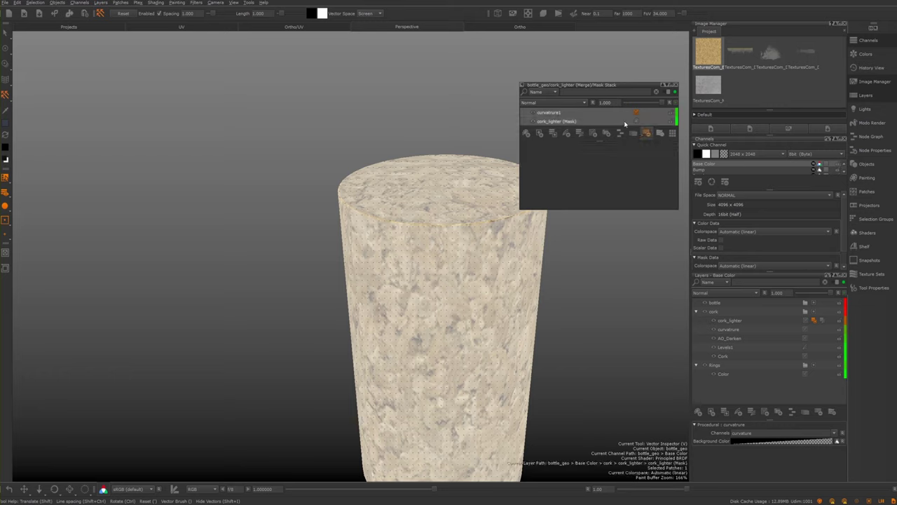
{"action": "left_click", "coordinate": [564, 121]}
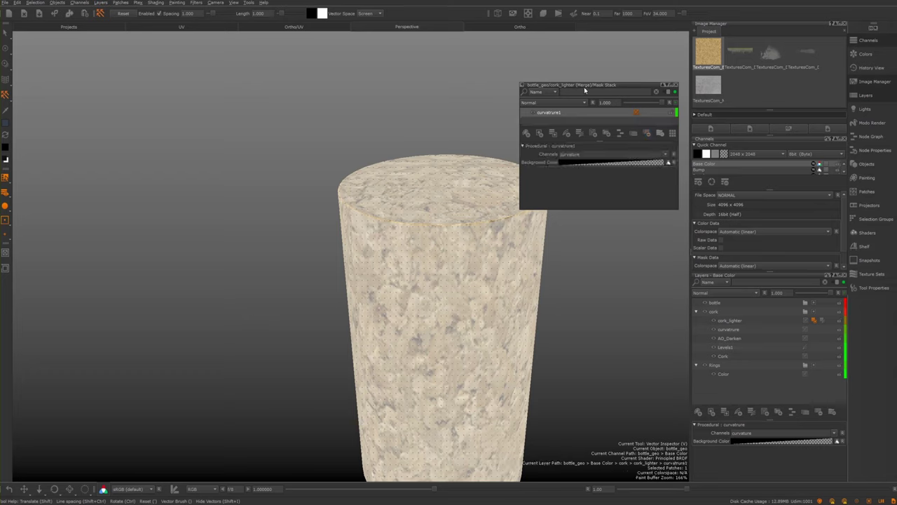
Move the mask stack window away from the top of the cork and select the curvatrure1 layer in it
{"action": "left_click_drag", "start_coordinate": [578, 91], "coordinate": [595, 118]}
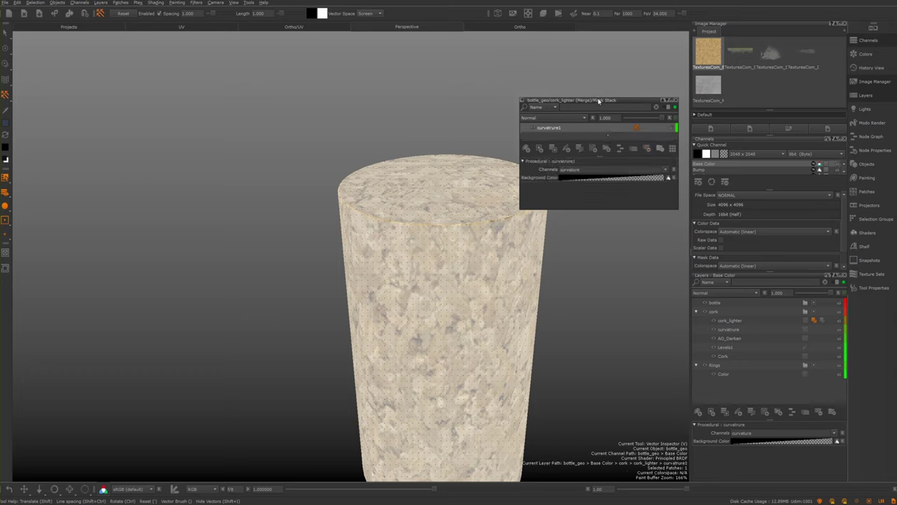
{"action": "left_click_drag", "start_coordinate": [600, 81], "coordinate": [640, 309]}
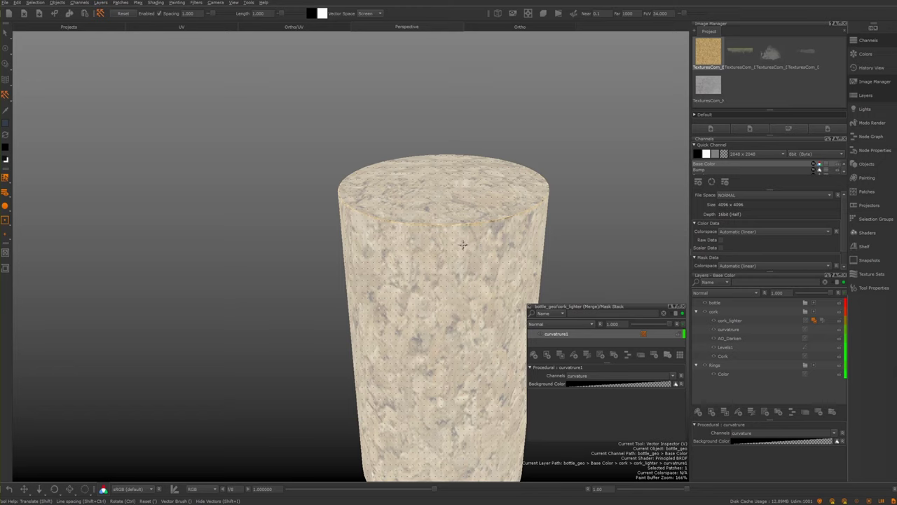
{"action": "right_click", "coordinate": [552, 336]}
{"action": "left_click", "coordinate": [548, 337]}
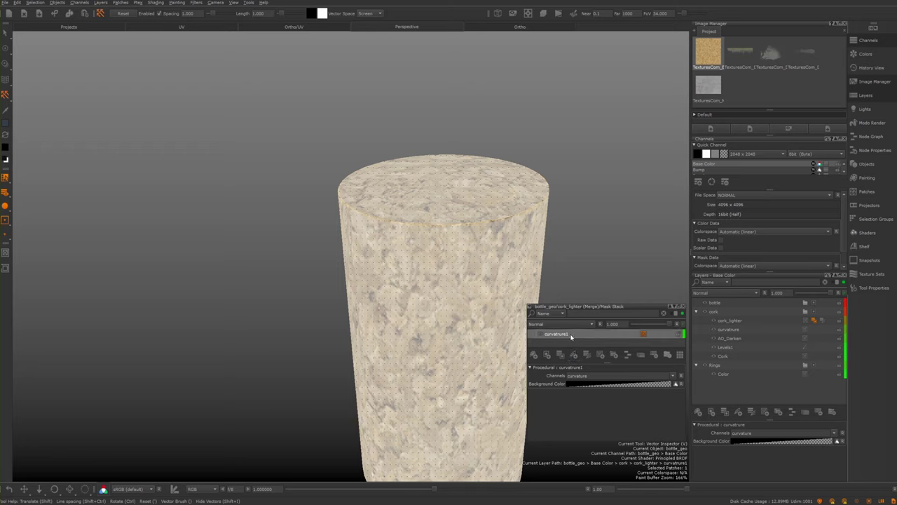
Add an adjustment stack containing an Invert adjustment to the curvatrure1 layer in the mask stack
{"action": "right_click", "coordinate": [570, 334]}
{"action": "mouse_move", "coordinate": [595, 268]}
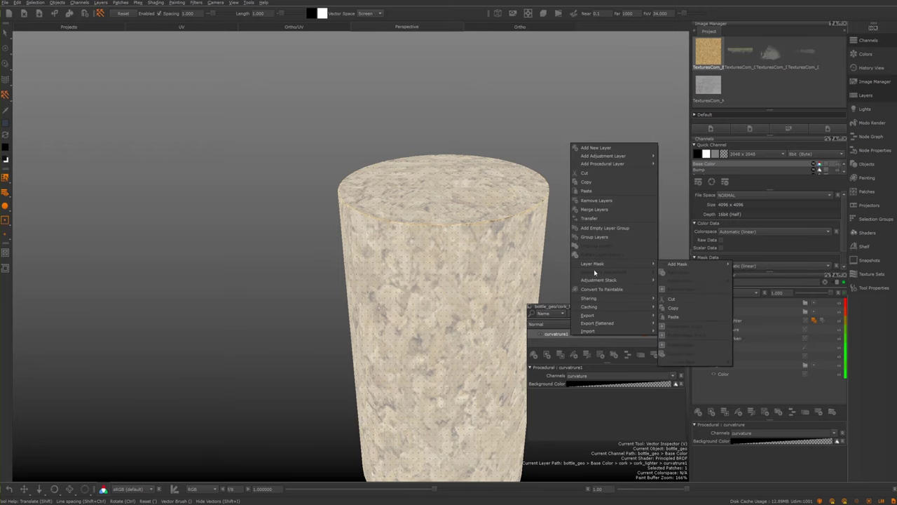
{"action": "mouse_move", "coordinate": [676, 286]}
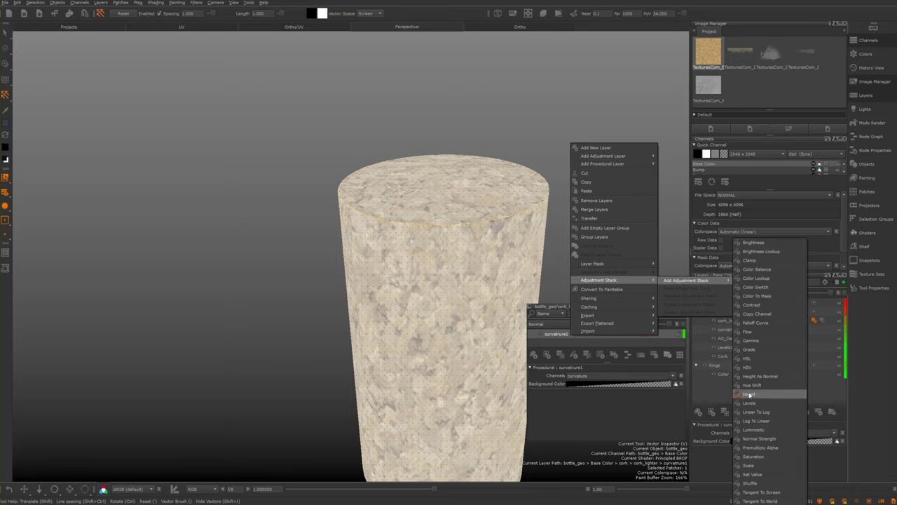
{"action": "left_click", "coordinate": [749, 395]}
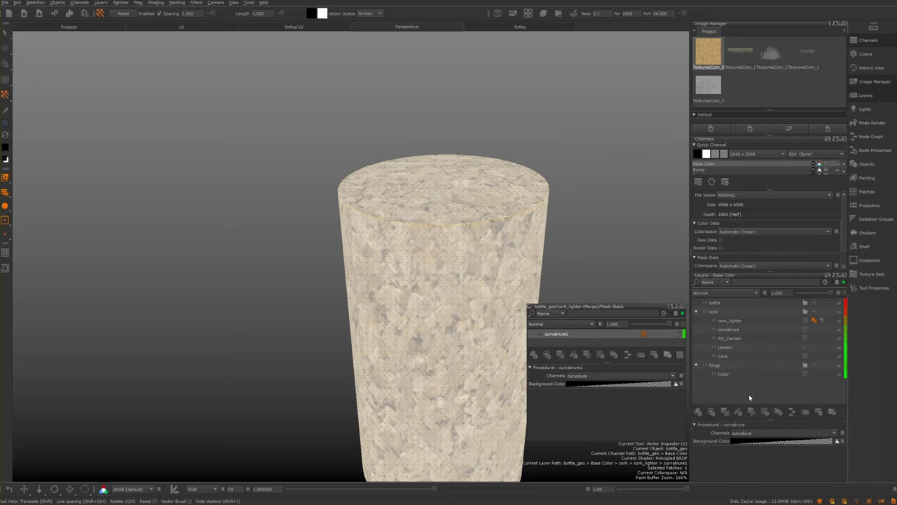
{"action": "left_click", "coordinate": [554, 338]}
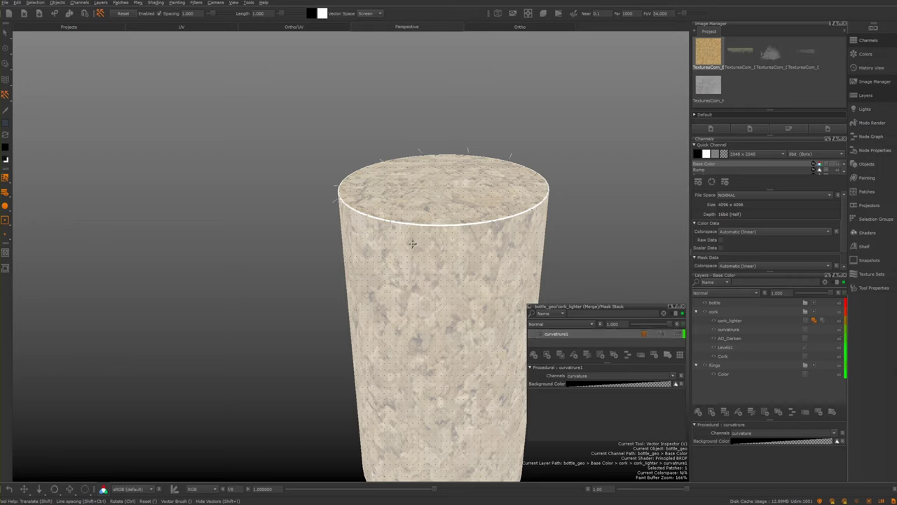
{"action": "key", "text": "s"}
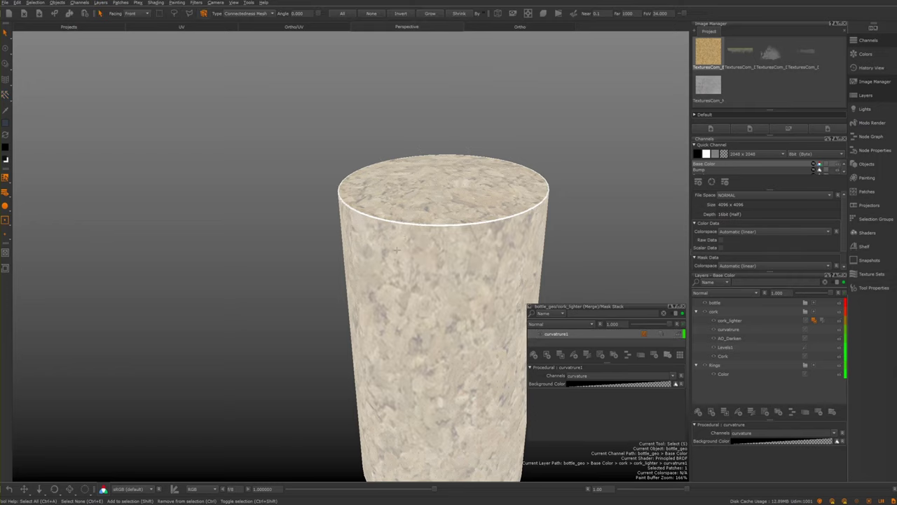
{"action": "right_click", "coordinate": [431, 260]}
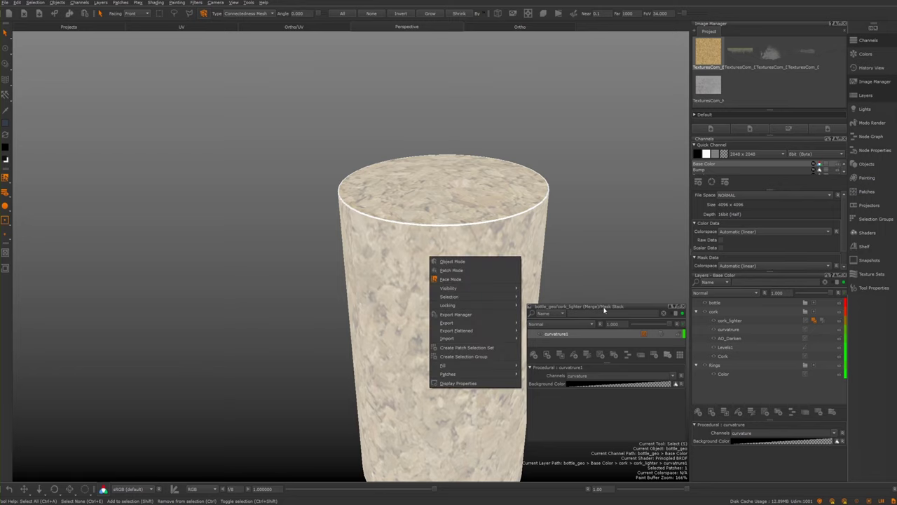
{"action": "key", "text": "Escape"}
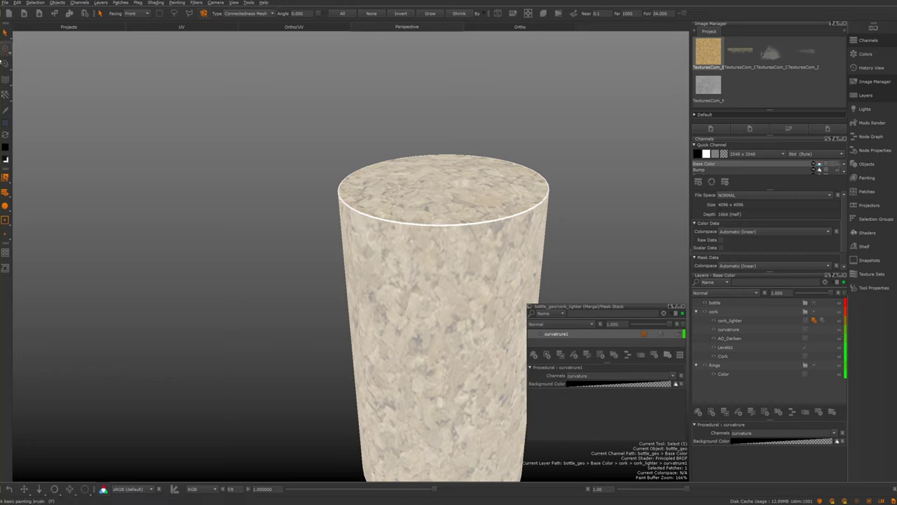
{"action": "left_click", "coordinate": [5, 48]}
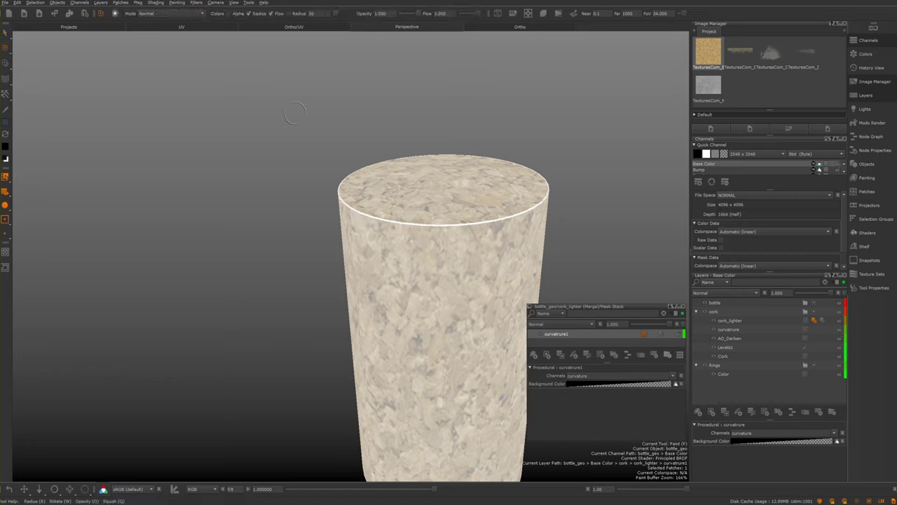
{"action": "right_click", "coordinate": [255, 152]}
{"action": "left_click", "coordinate": [238, 156]}
{"action": "key", "text": "v"}
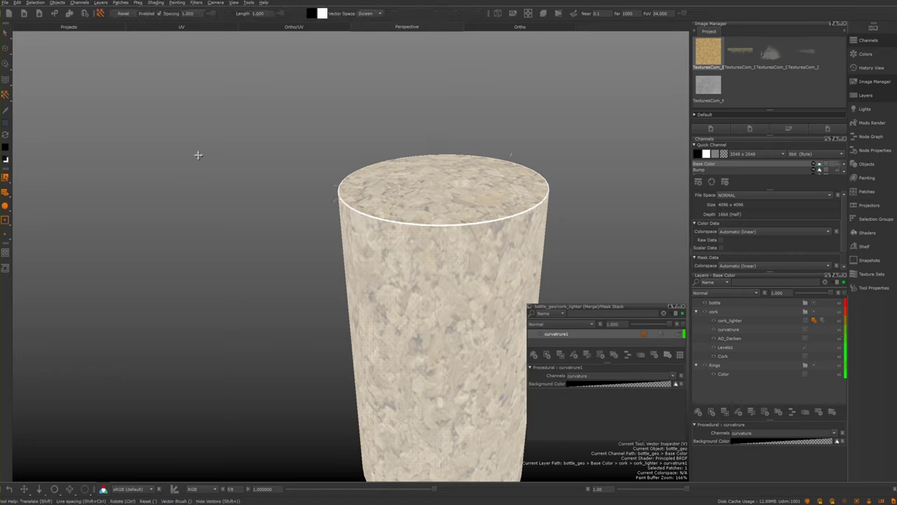
Replace the Vector Inspector with the Marquee Select tool and make a small selection in the empty viewport area
{"action": "left_click", "coordinate": [6, 94]}
{"action": "left_click", "coordinate": [36, 94]}
{"action": "left_click", "coordinate": [357, 181]}
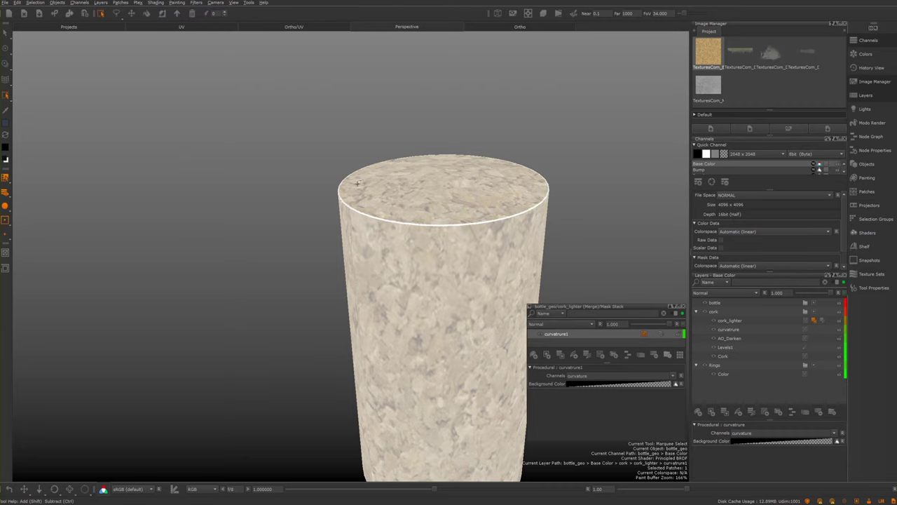
{"action": "left_click_drag", "start_coordinate": [249, 143], "coordinate": [215, 121]}
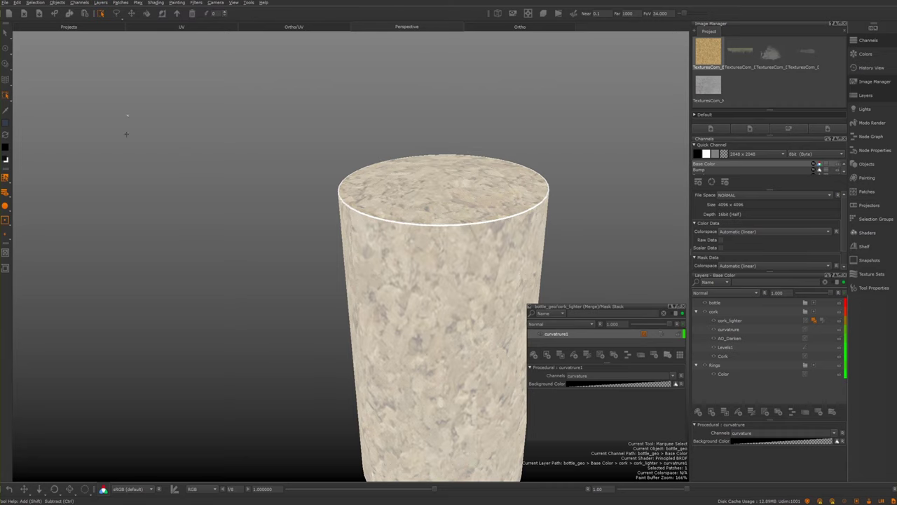
{"action": "left_click", "coordinate": [6, 96]}
{"action": "left_click", "coordinate": [5, 96]}
Move the mask stack window lower, then hide and delete the original curvatrure layer from the cork group
{"action": "left_click_drag", "start_coordinate": [626, 308], "coordinate": [646, 336]}
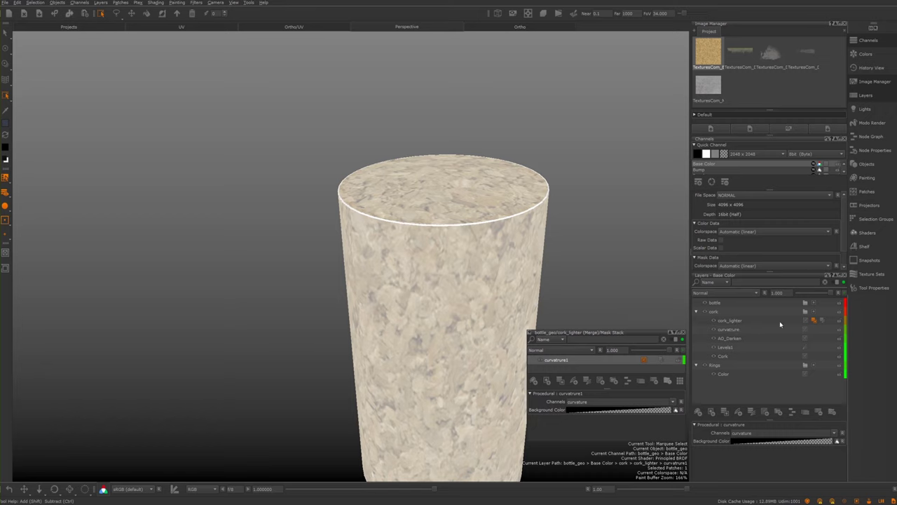
{"action": "left_click", "coordinate": [726, 320]}
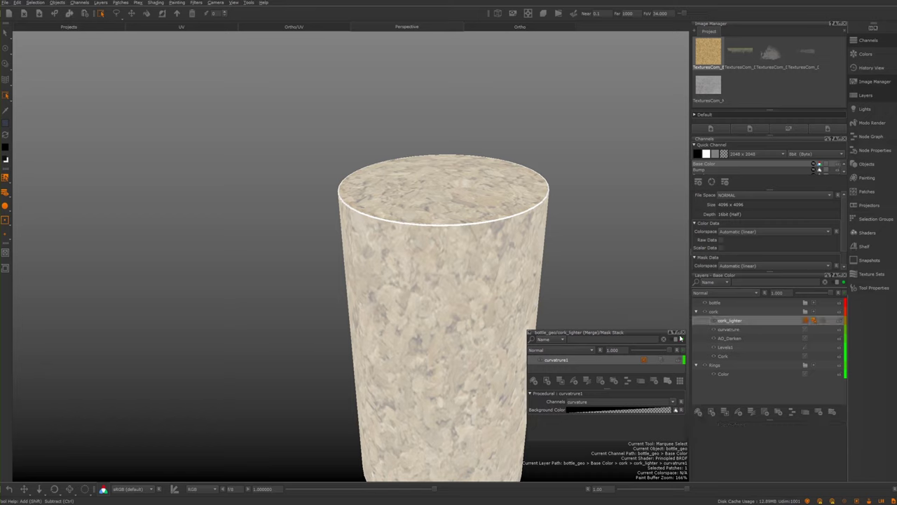
{"action": "left_click", "coordinate": [696, 319]}
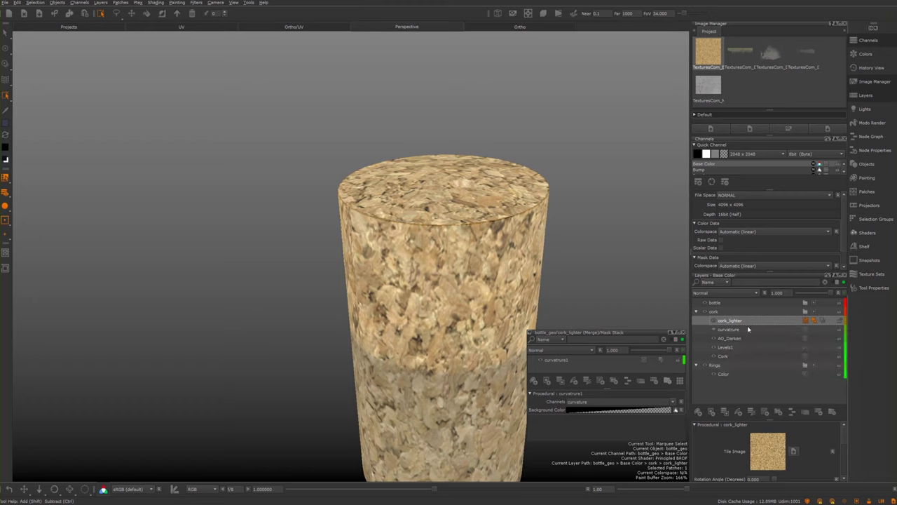
{"action": "left_click", "coordinate": [750, 330]}
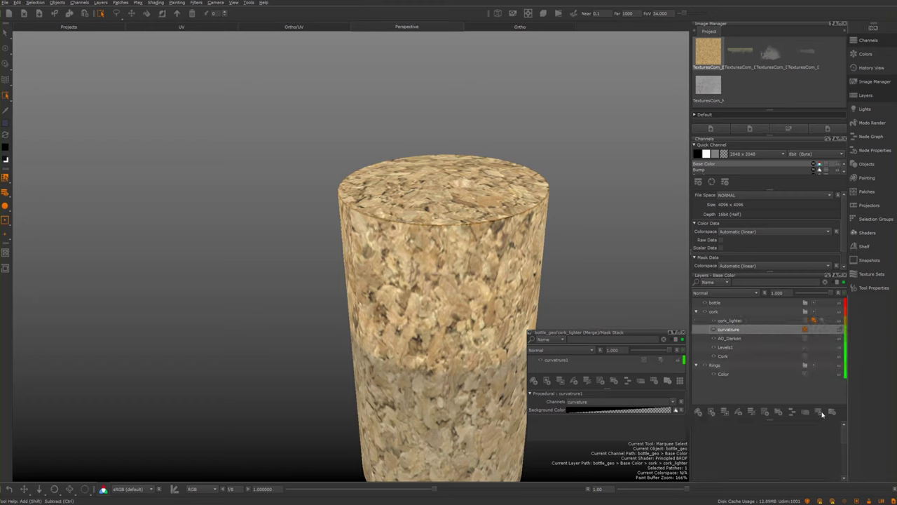
{"action": "key", "text": "Delete"}
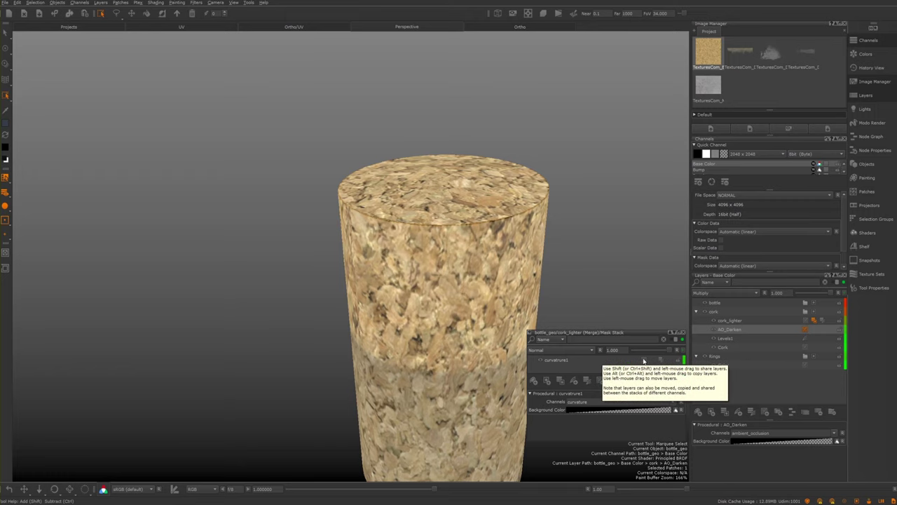
Open the adjustment stack of the curvatrure1 mask layer and remove its Invert adjustment
{"action": "left_click", "coordinate": [663, 361]}
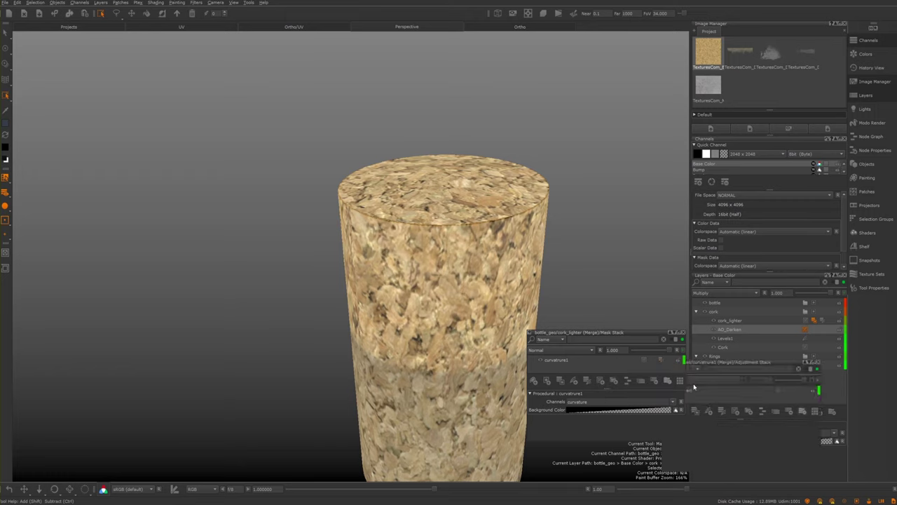
{"action": "left_click", "coordinate": [693, 391]}
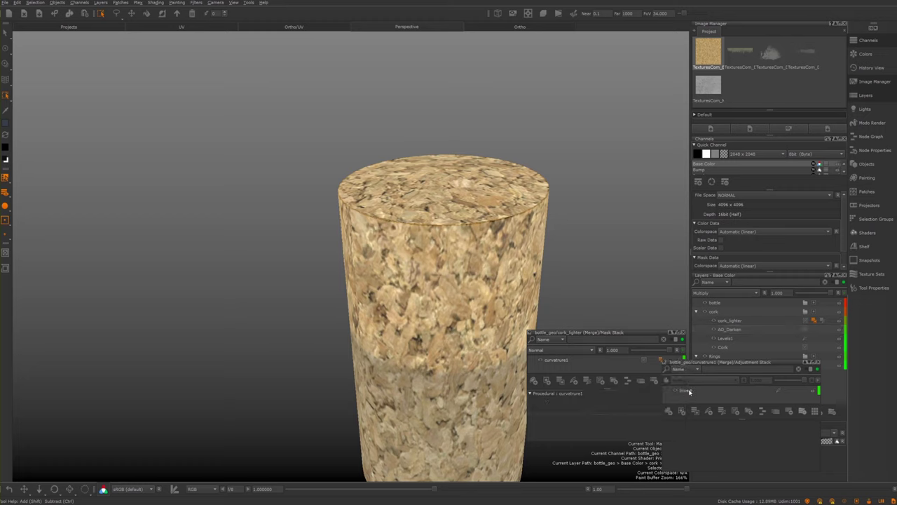
{"action": "left_click", "coordinate": [689, 391]}
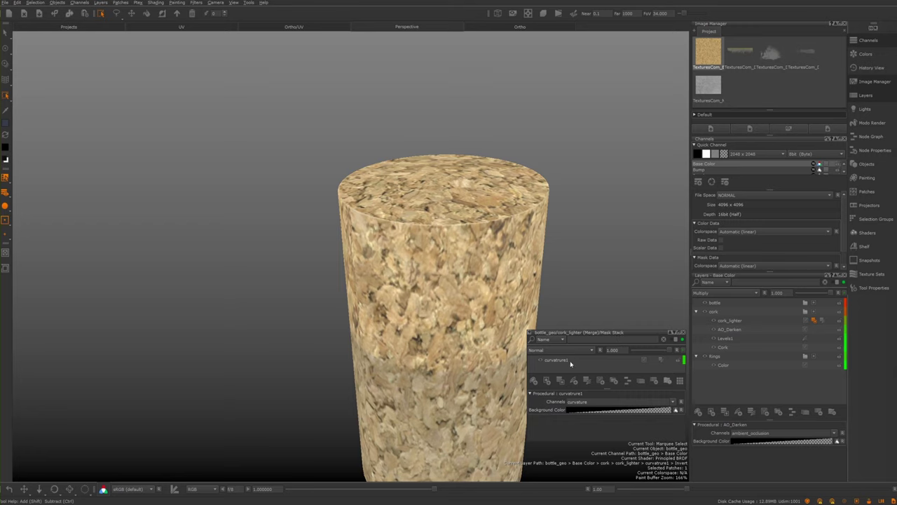
Reopen the curvatrure1 layer's adjustment stack and add a Brightness Lookup adjustment to it
{"action": "left_click", "coordinate": [630, 363]}
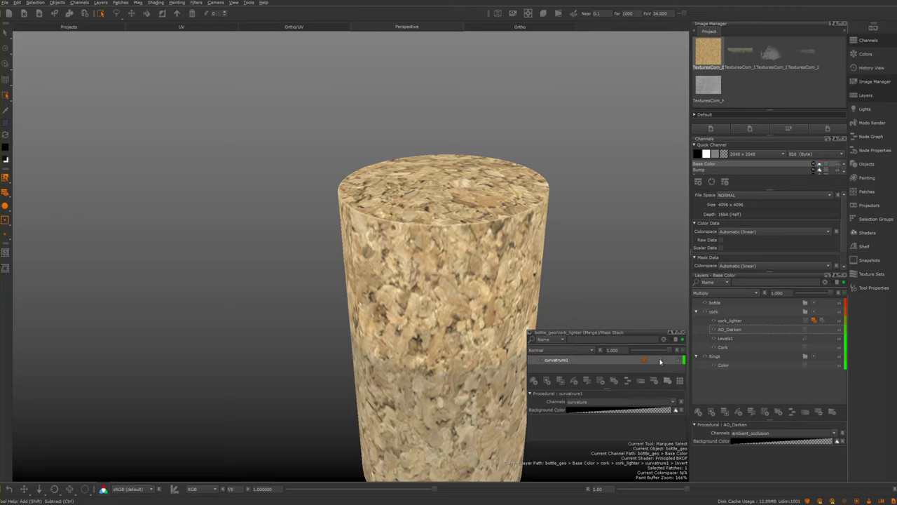
{"action": "left_click", "coordinate": [661, 361]}
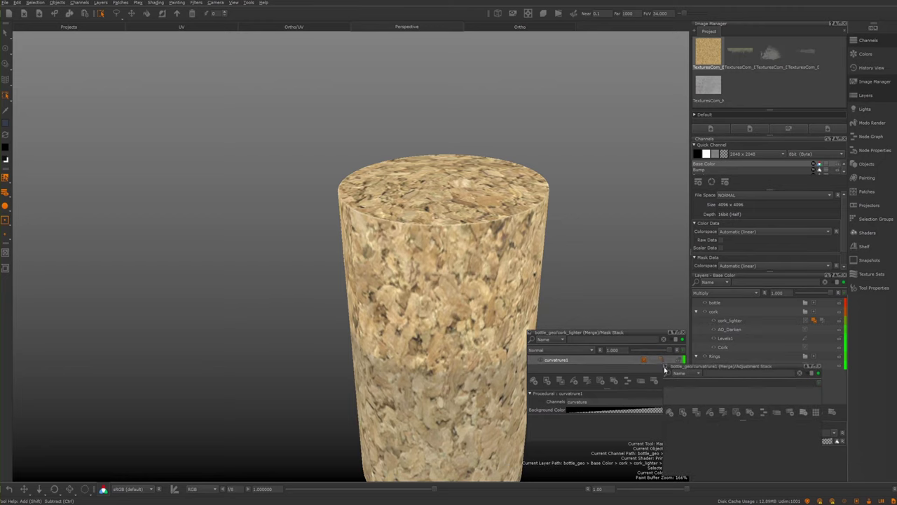
{"action": "left_click", "coordinate": [710, 414]}
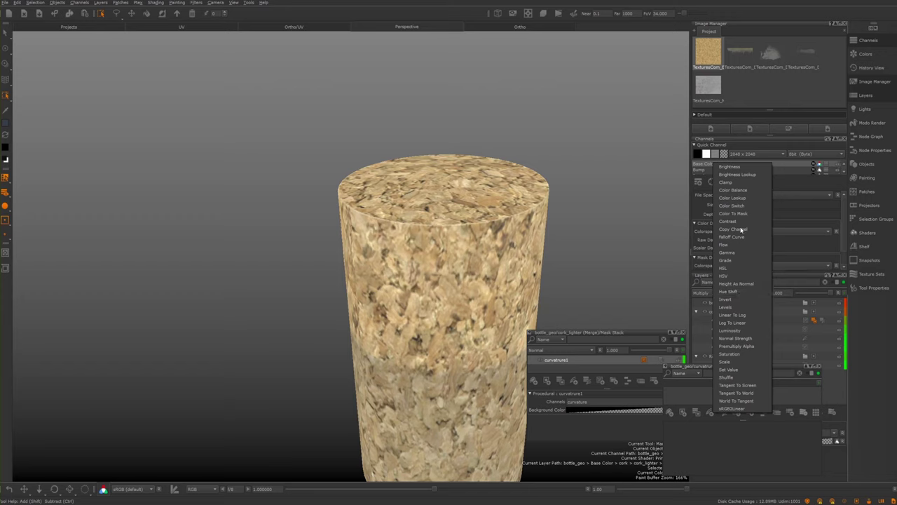
{"action": "left_click", "coordinate": [734, 175]}
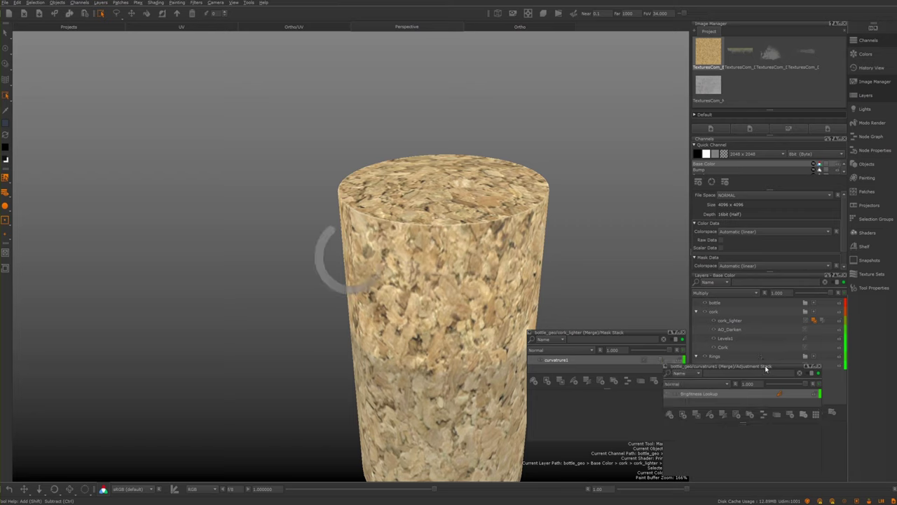
Float the curvatrure1 adjustment stack window above the mask stack window so the base colour layers are uncovered
{"action": "left_click_drag", "start_coordinate": [766, 368], "coordinate": [743, 359]}
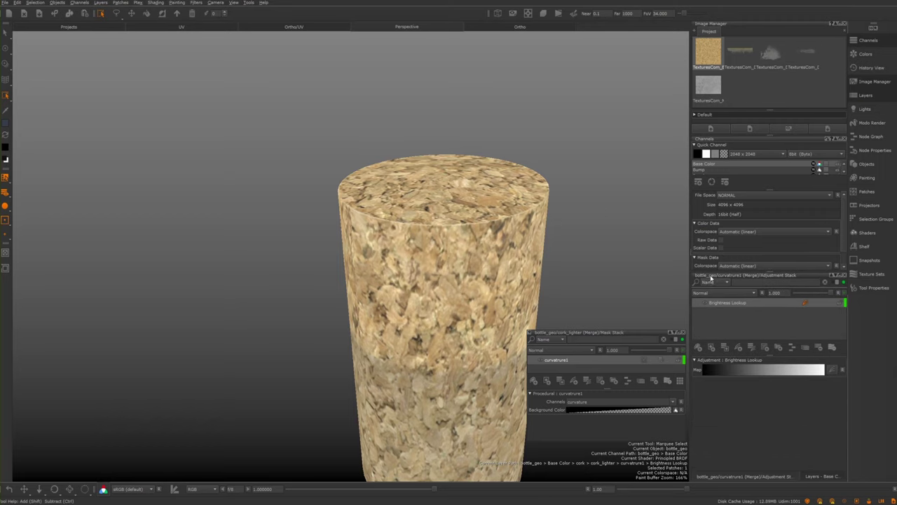
{"action": "left_click_drag", "start_coordinate": [720, 277], "coordinate": [558, 117]}
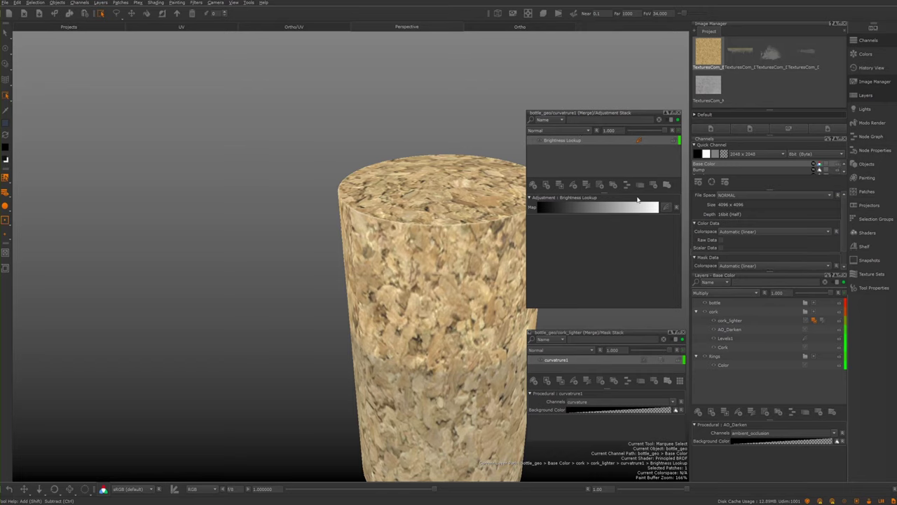
{"action": "left_click_drag", "start_coordinate": [593, 115], "coordinate": [623, 80]}
Pull the middle points of the Brightness Lookup curve below the diagonal, the upper one furthest, and close the curve editor
{"action": "left_click", "coordinate": [681, 175]}
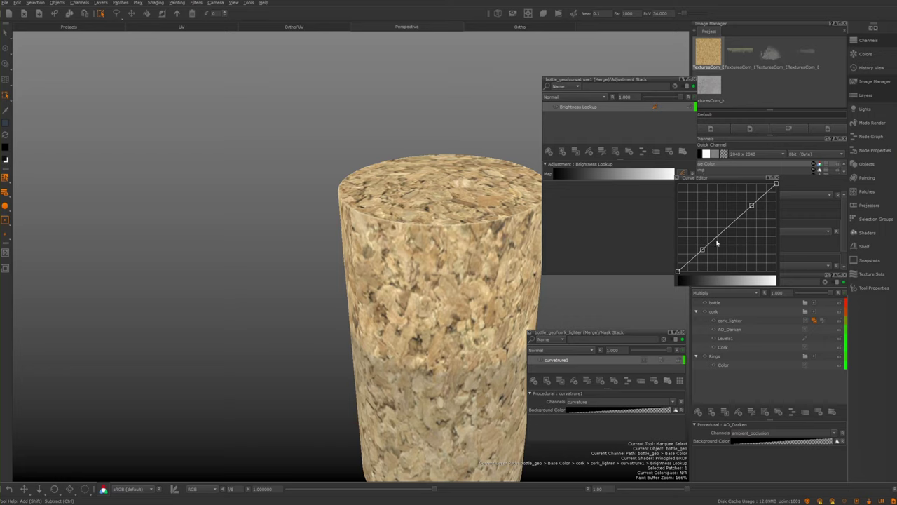
{"action": "mouse_move", "coordinate": [704, 254]}
{"action": "left_mouse_down"}
{"action": "mouse_move", "coordinate": [694, 232]}
{"action": "mouse_move", "coordinate": [715, 262]}
{"action": "left_mouse_up"}
{"action": "mouse_move", "coordinate": [751, 206]}
{"action": "left_mouse_down"}
{"action": "mouse_move", "coordinate": [742, 207]}
{"action": "mouse_move", "coordinate": [748, 215]}
{"action": "left_mouse_up"}
{"action": "mouse_move", "coordinate": [711, 259]}
{"action": "left_mouse_down"}
{"action": "mouse_move", "coordinate": [685, 241]}
{"action": "mouse_move", "coordinate": [705, 260]}
{"action": "mouse_move", "coordinate": [715, 257]}
{"action": "left_mouse_up"}
{"action": "mouse_move", "coordinate": [752, 213]}
{"action": "left_mouse_down"}
{"action": "mouse_move", "coordinate": [759, 218]}
{"action": "mouse_move", "coordinate": [735, 209]}
{"action": "mouse_move", "coordinate": [744, 213]}
{"action": "mouse_move", "coordinate": [760, 196]}
{"action": "mouse_move", "coordinate": [755, 227]}
{"action": "left_mouse_up"}
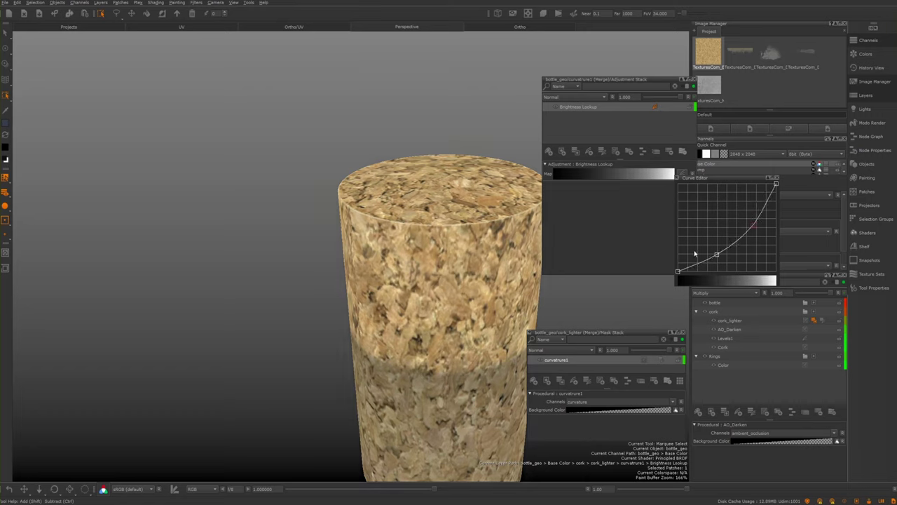
{"action": "mouse_move", "coordinate": [715, 257]}
{"action": "left_mouse_down"}
{"action": "mouse_move", "coordinate": [705, 238]}
{"action": "mouse_move", "coordinate": [697, 242]}
{"action": "mouse_move", "coordinate": [727, 261]}
{"action": "mouse_move", "coordinate": [713, 247]}
{"action": "left_mouse_up"}
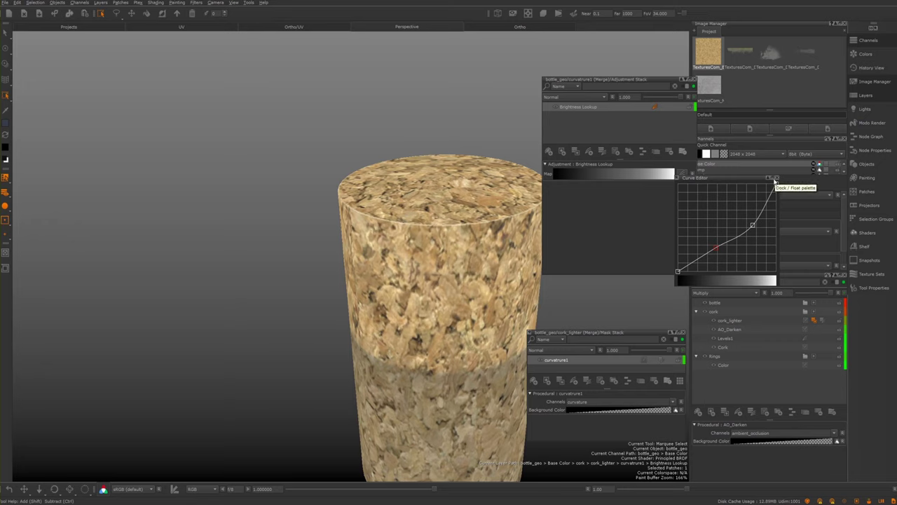
{"action": "left_click", "coordinate": [777, 181]}
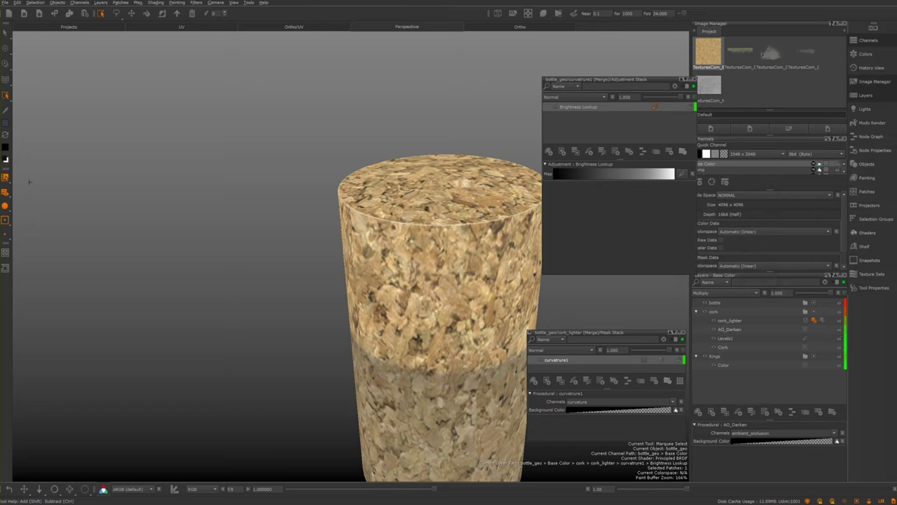
Set the viewport to display only the current layer, with the Brightness Lookup adjustment selected
{"action": "left_click", "coordinate": [6, 194]}
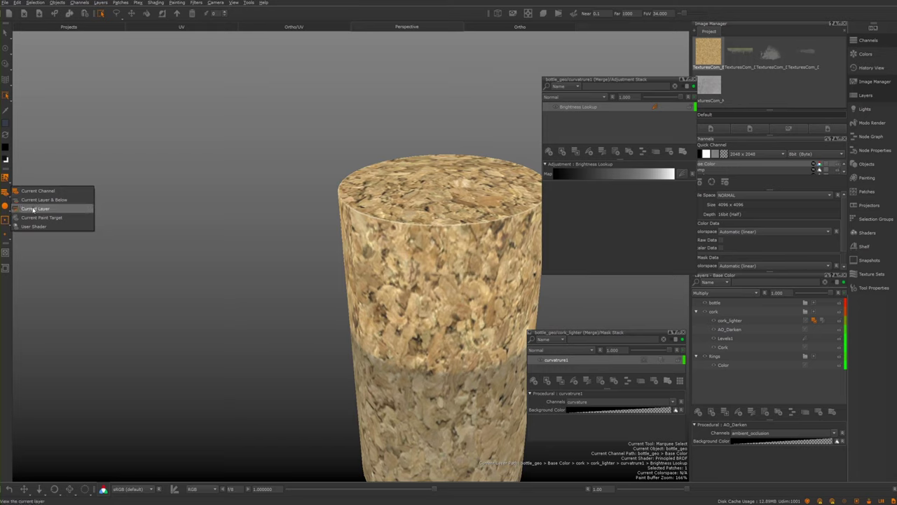
{"action": "left_click", "coordinate": [33, 209]}
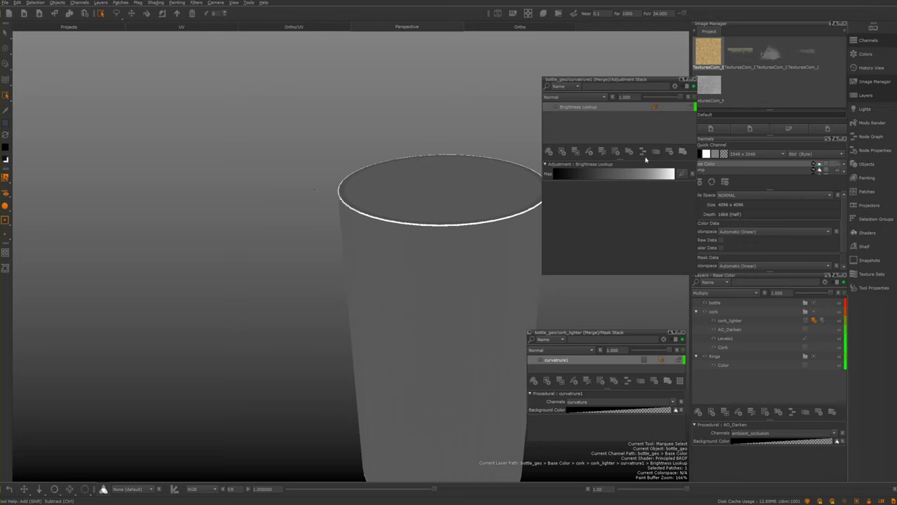
{"action": "left_click", "coordinate": [656, 109]}
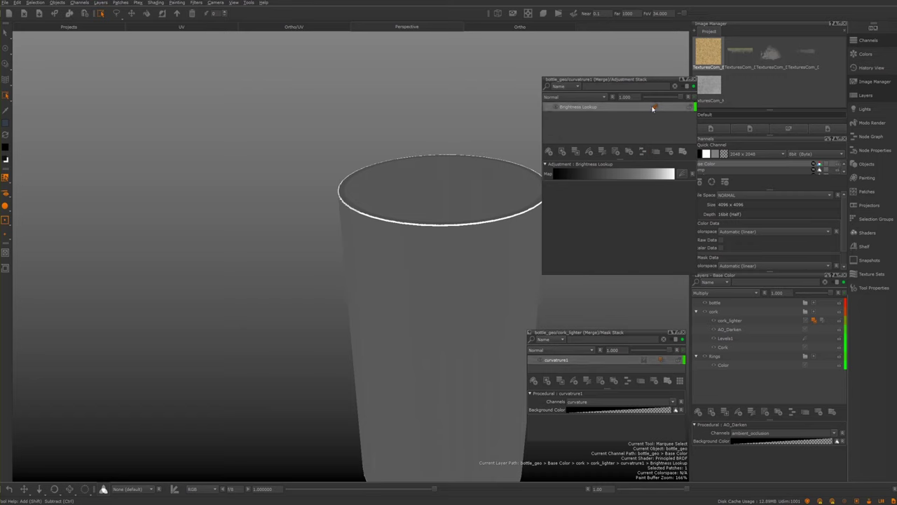
Reshape the Brightness Lookup curve so dark and mid tones become black and only the cork's rim stays white
{"action": "left_click", "coordinate": [683, 174]}
{"action": "mouse_move", "coordinate": [716, 244]}
{"action": "left_mouse_down"}
{"action": "mouse_move", "coordinate": [693, 233]}
{"action": "mouse_move", "coordinate": [730, 264]}
{"action": "left_mouse_up"}
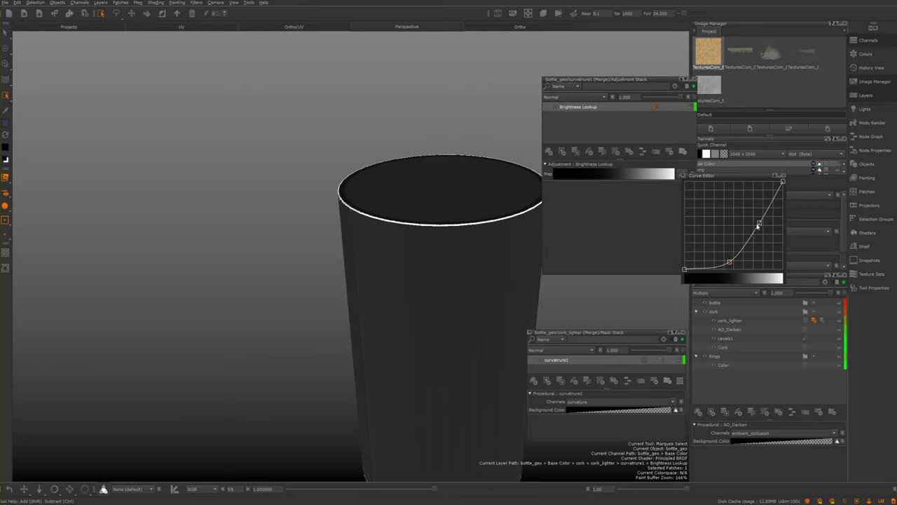
{"action": "mouse_move", "coordinate": [759, 224]}
{"action": "left_mouse_down"}
{"action": "mouse_move", "coordinate": [748, 211]}
{"action": "mouse_move", "coordinate": [769, 236]}
{"action": "mouse_move", "coordinate": [775, 225]}
{"action": "left_mouse_up"}
{"action": "left_click_drag", "start_coordinate": [730, 262], "coordinate": [754, 269]}
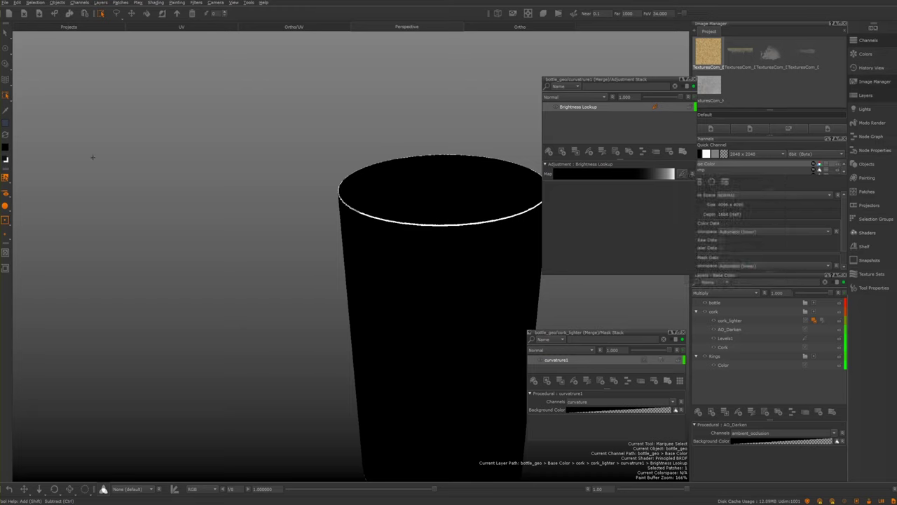
Display the current channel in the viewport, close the curvatrure1 adjustment stack, and move the cork_lighter mask stack window higher
{"action": "left_click", "coordinate": [4, 197]}
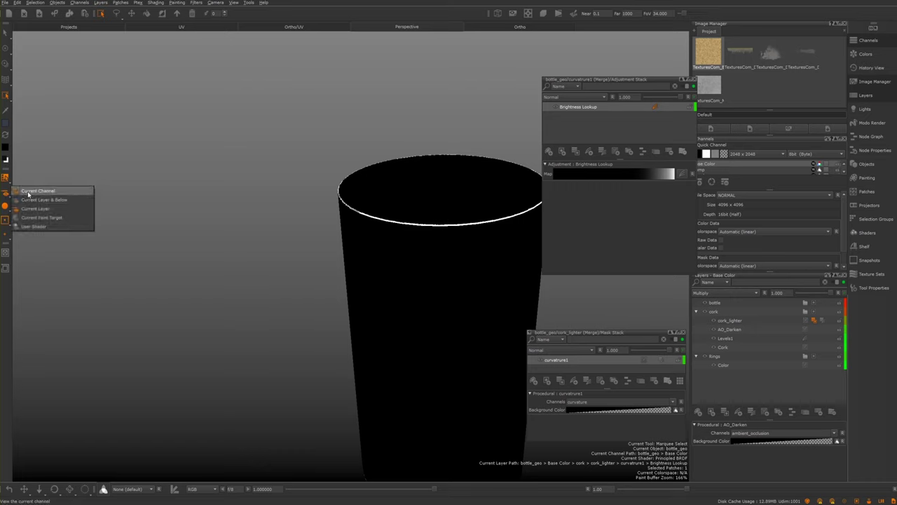
{"action": "left_click", "coordinate": [28, 193]}
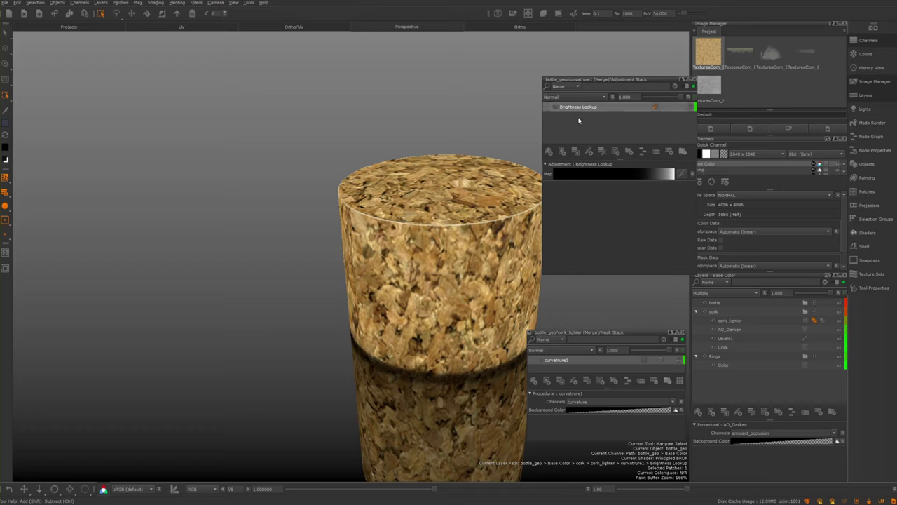
{"action": "left_click", "coordinate": [689, 80]}
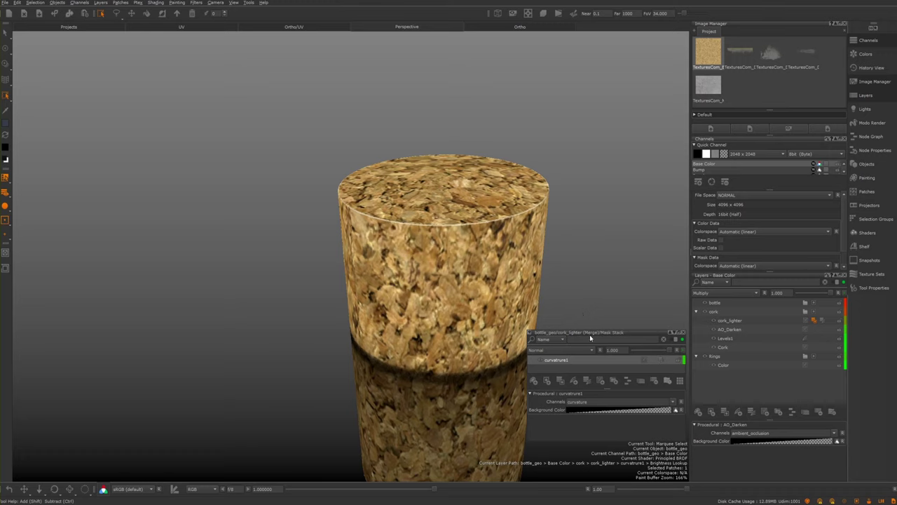
{"action": "left_click_drag", "start_coordinate": [590, 335], "coordinate": [593, 292]}
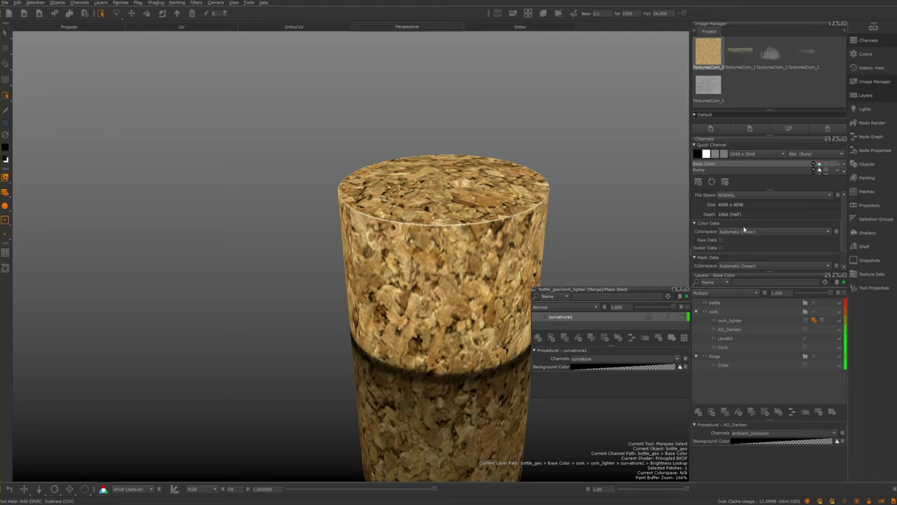
Add a Turbulence fractal procedural above the curvatrure1 layer in the cork_lighter mask stack and select it
{"action": "left_click", "coordinate": [593, 319]}
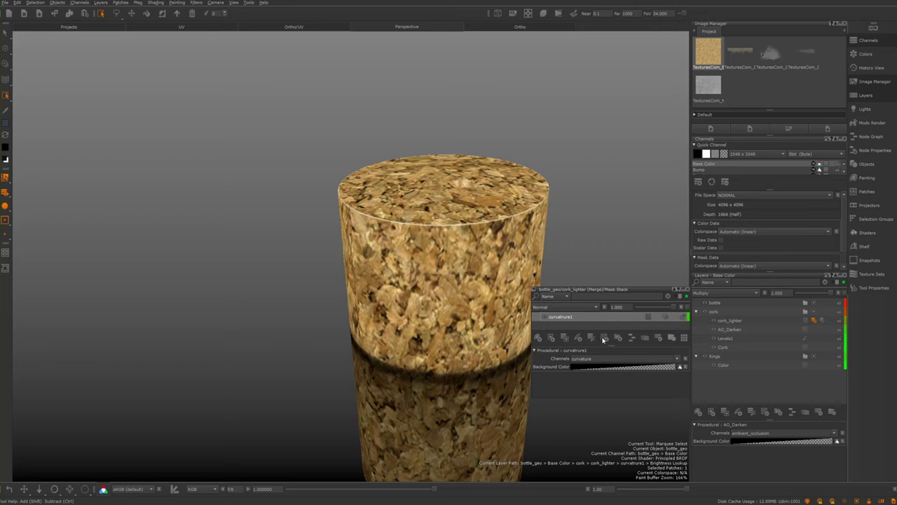
{"action": "left_click", "coordinate": [604, 340]}
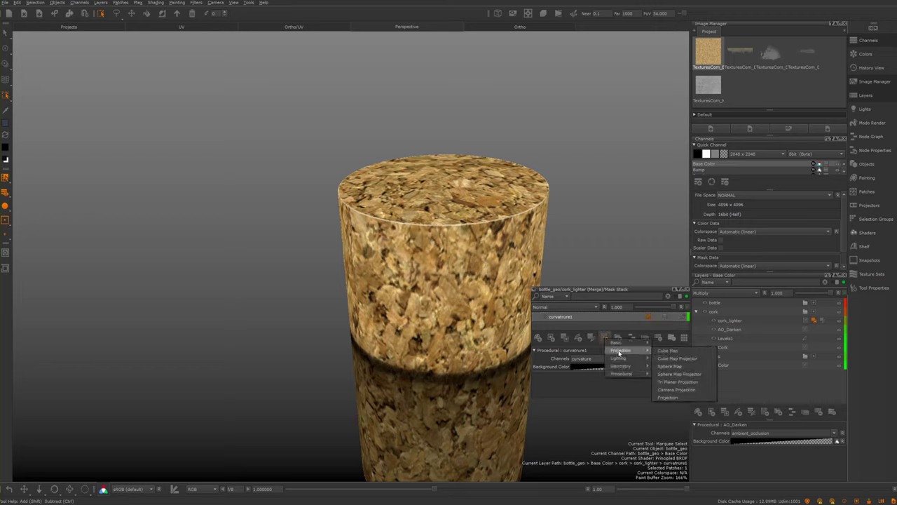
{"action": "mouse_move", "coordinate": [607, 342]}
{"action": "mouse_move", "coordinate": [631, 366]}
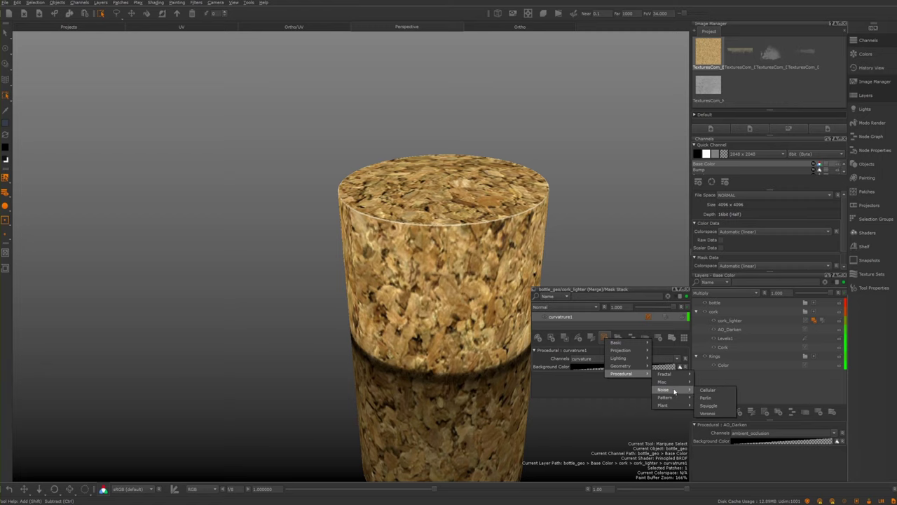
{"action": "mouse_move", "coordinate": [693, 393]}
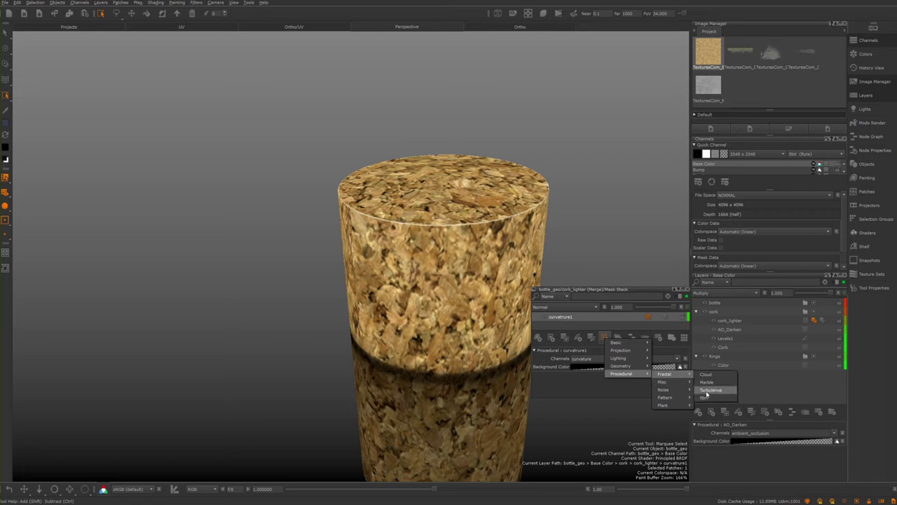
{"action": "left_click", "coordinate": [709, 391]}
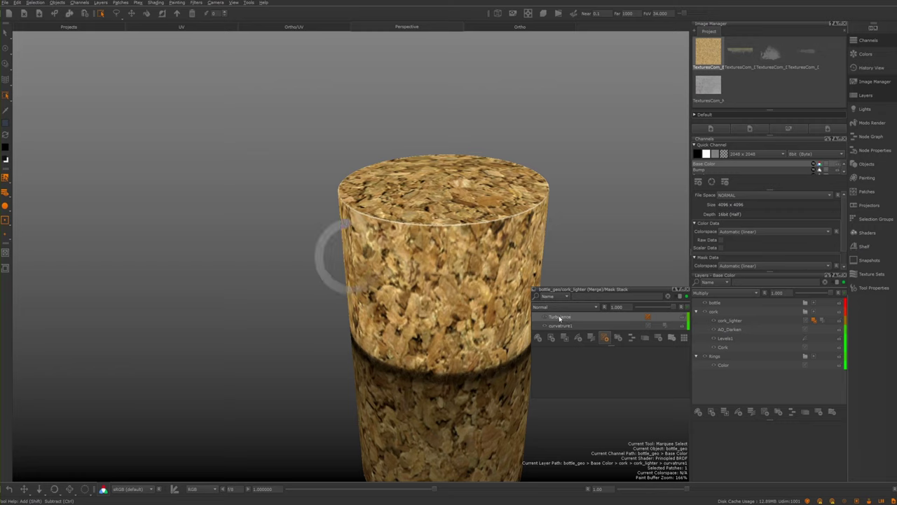
{"action": "left_click", "coordinate": [559, 318]}
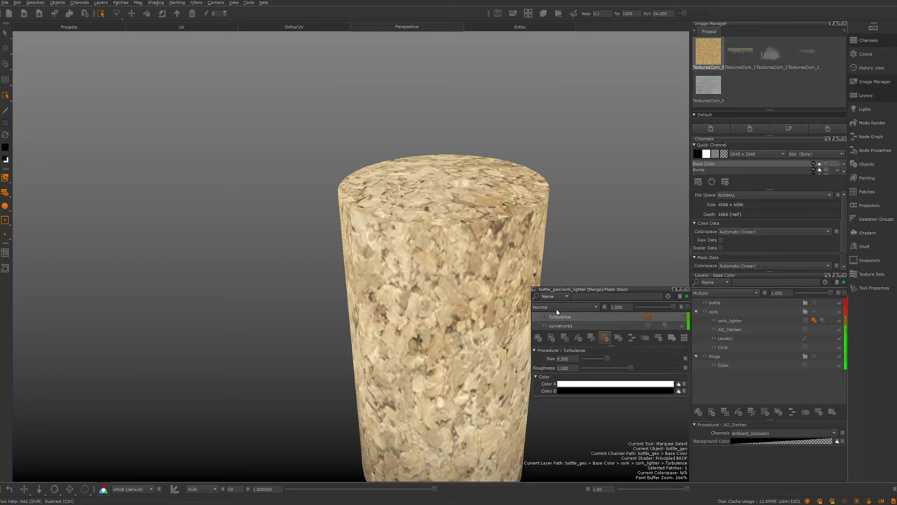
Try the Add blend mode on the Turbulence mask layer
{"action": "left_click", "coordinate": [556, 309]}
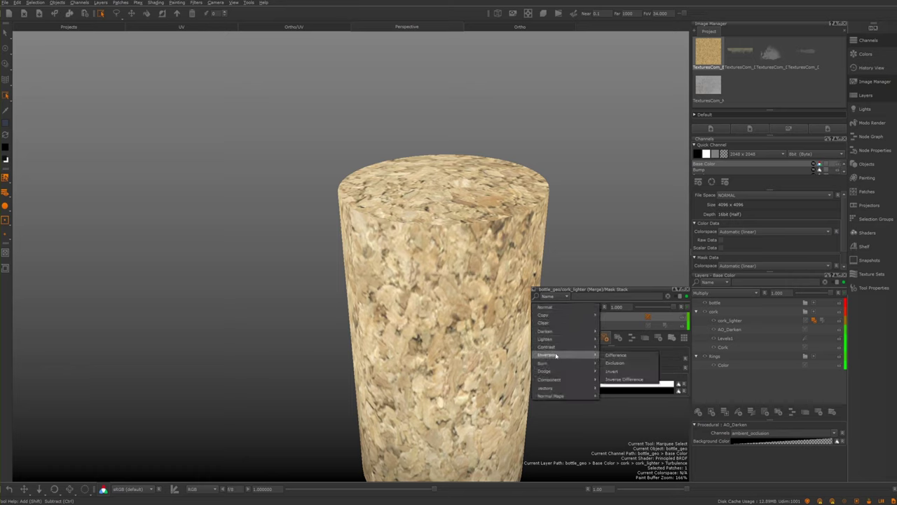
{"action": "mouse_move", "coordinate": [560, 340]}
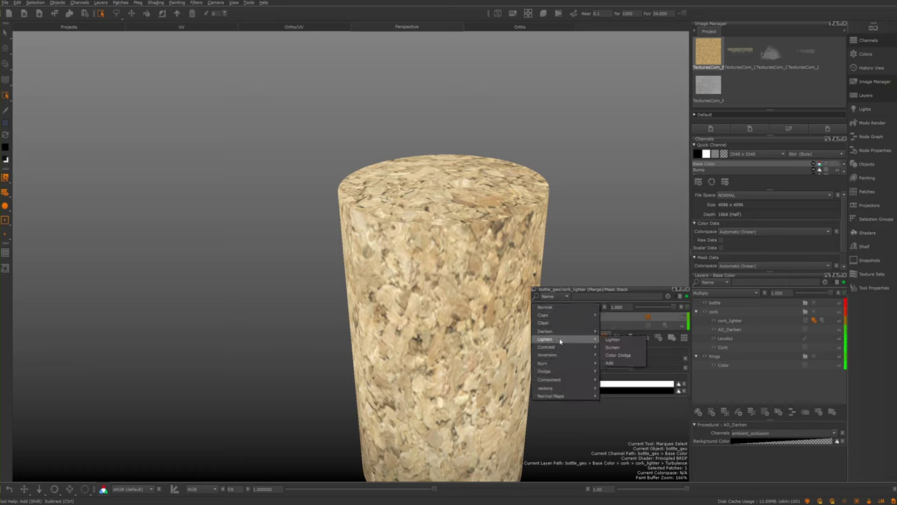
{"action": "left_click", "coordinate": [611, 364]}
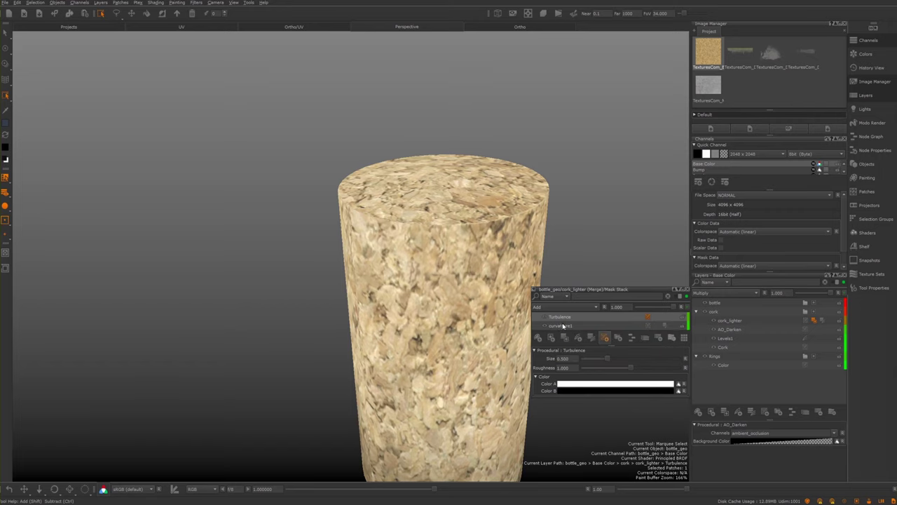
{"action": "left_click", "coordinate": [563, 325]}
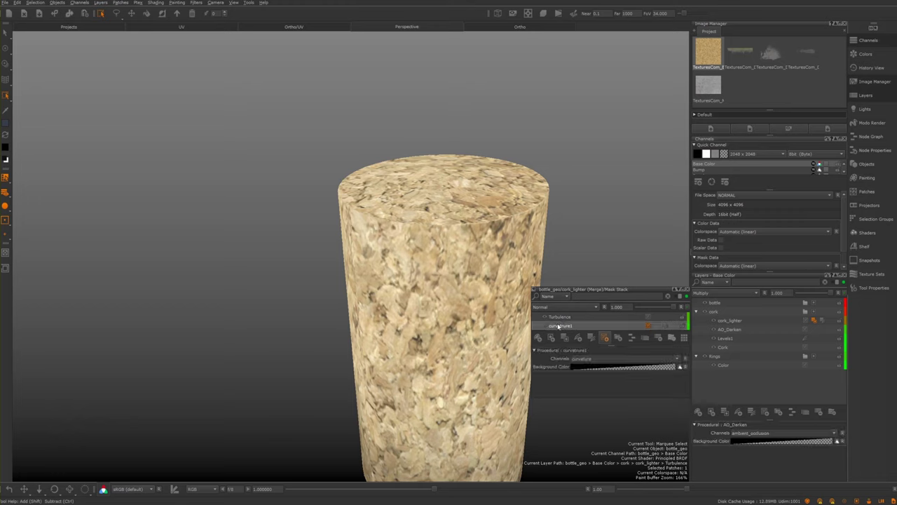
{"action": "left_click", "coordinate": [558, 317]}
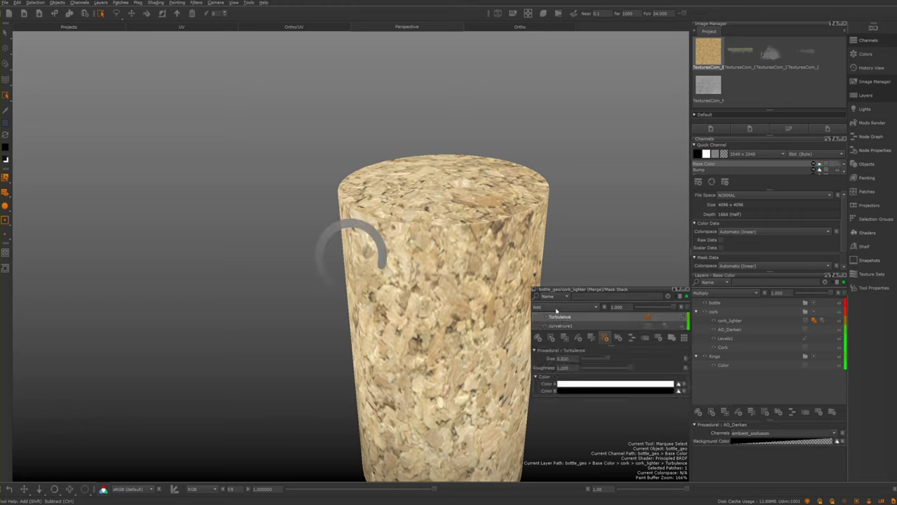
Set the Turbulence layer's blend mode to Multiply so that it breaks up the curvature mask beneath it
{"action": "left_click", "coordinate": [552, 307]}
{"action": "mouse_move", "coordinate": [558, 331]}
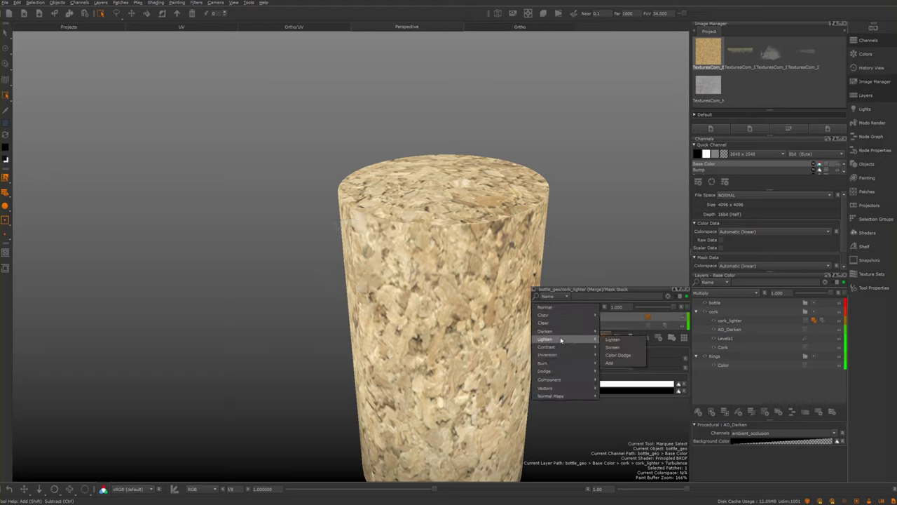
{"action": "left_click", "coordinate": [606, 345]}
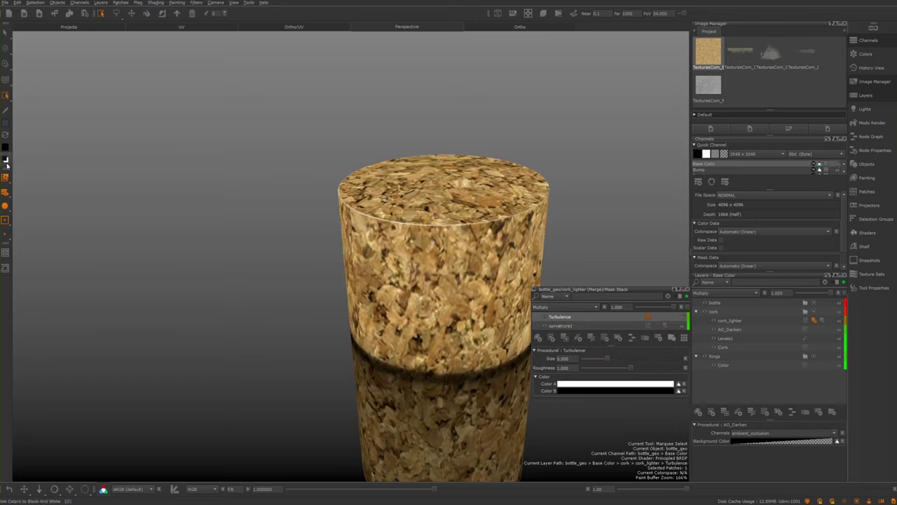
Display only the current Turbulence layer in the viewport, and switch from Marquee Select to the Select tool to clear the stray marquee
{"action": "left_click", "coordinate": [5, 191]}
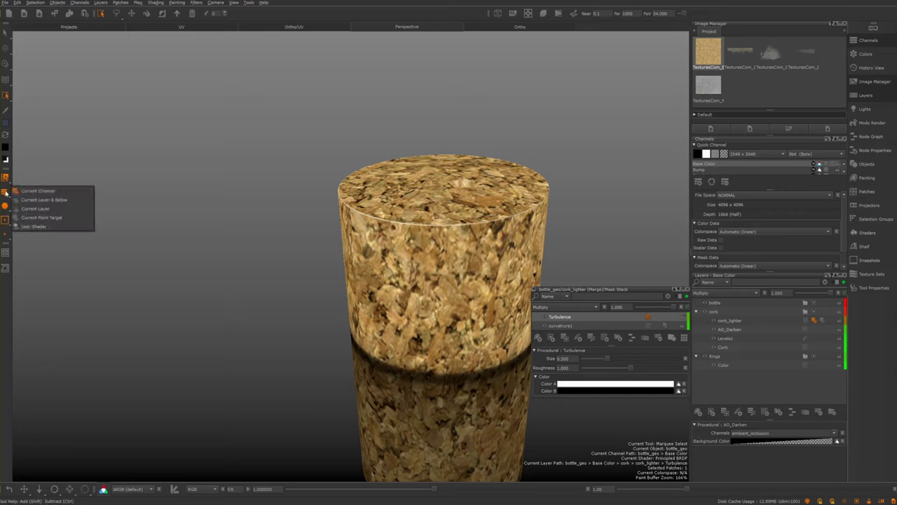
{"action": "left_click", "coordinate": [33, 208]}
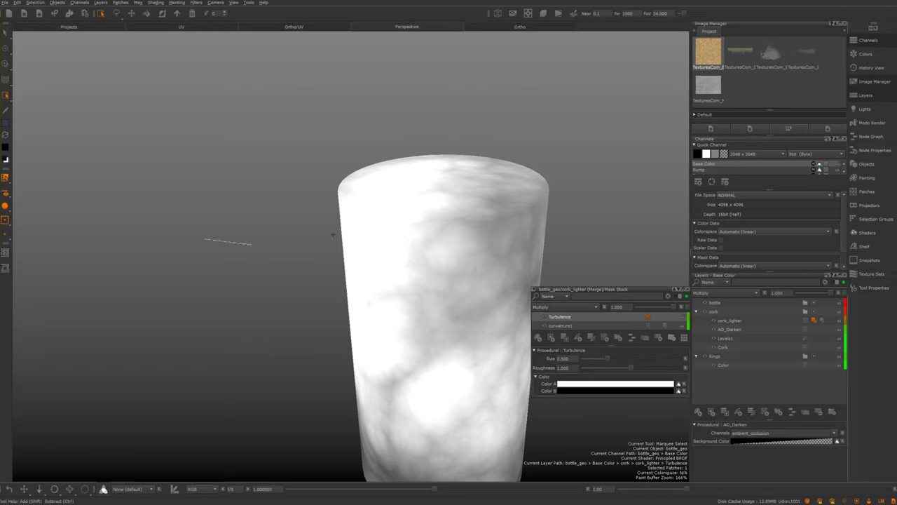
{"action": "right_click", "coordinate": [210, 191]}
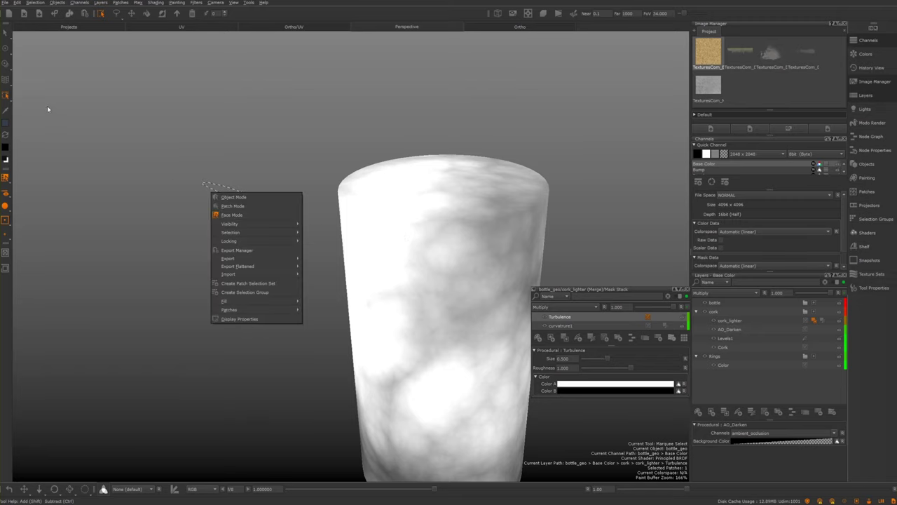
{"action": "left_click", "coordinate": [5, 33]}
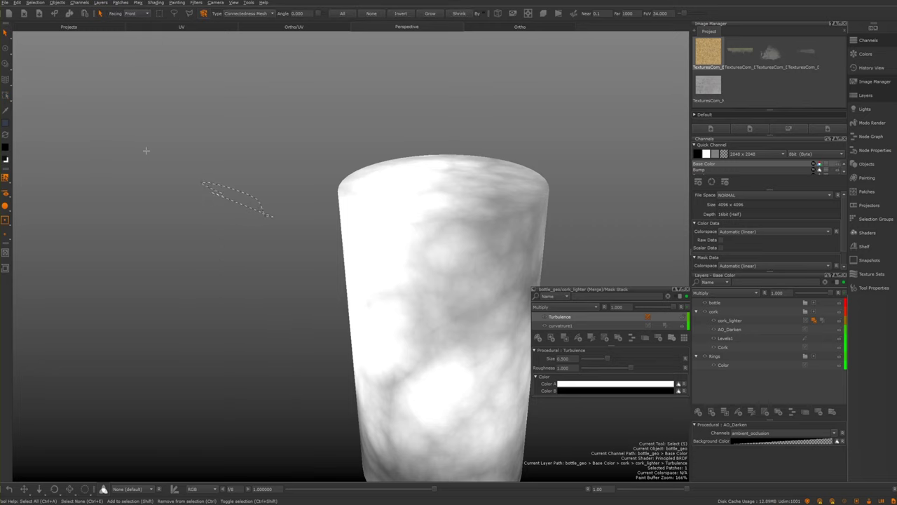
{"action": "left_click", "coordinate": [253, 160]}
Display the current layer and those below, and lower the Turbulence size to 0.2, then to 0.1
{"action": "left_click", "coordinate": [5, 194]}
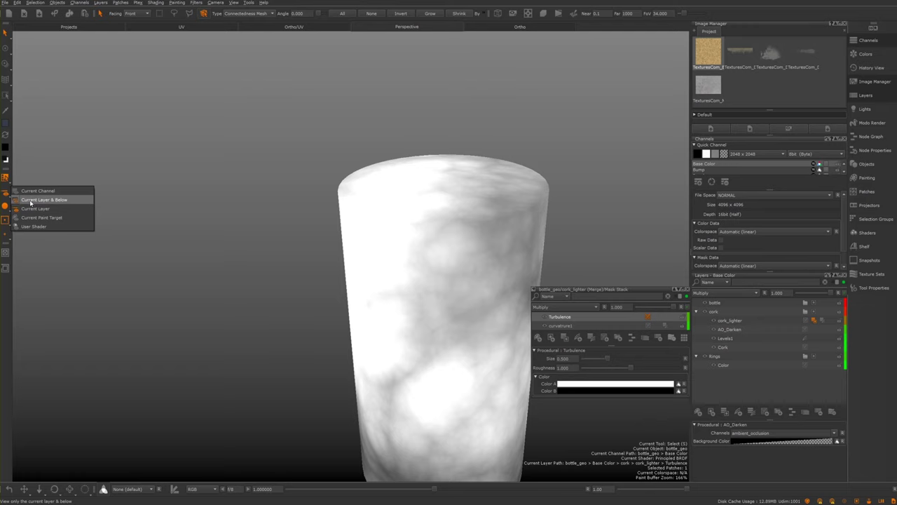
{"action": "left_click", "coordinate": [30, 203]}
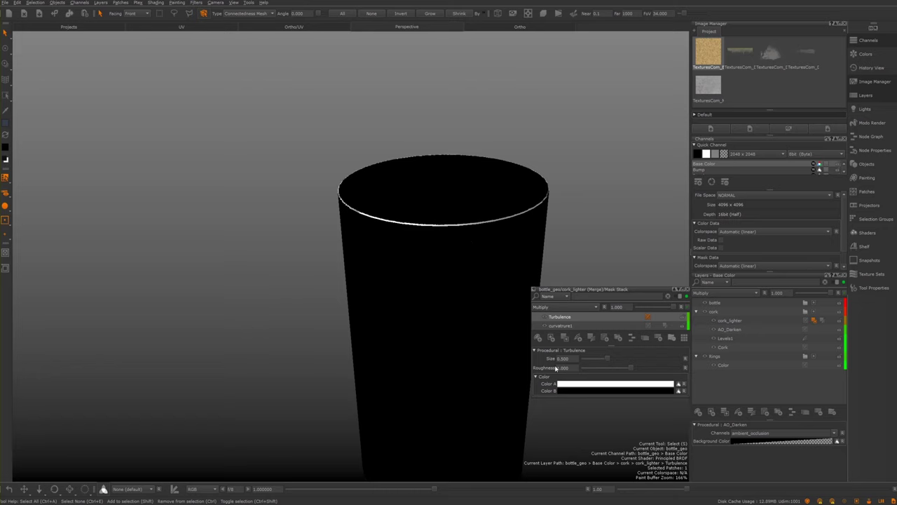
{"action": "left_click_drag", "start_coordinate": [574, 358], "coordinate": [551, 358]}
{"action": "type", "text": ".2"}
{"action": "key", "text": "Return"}
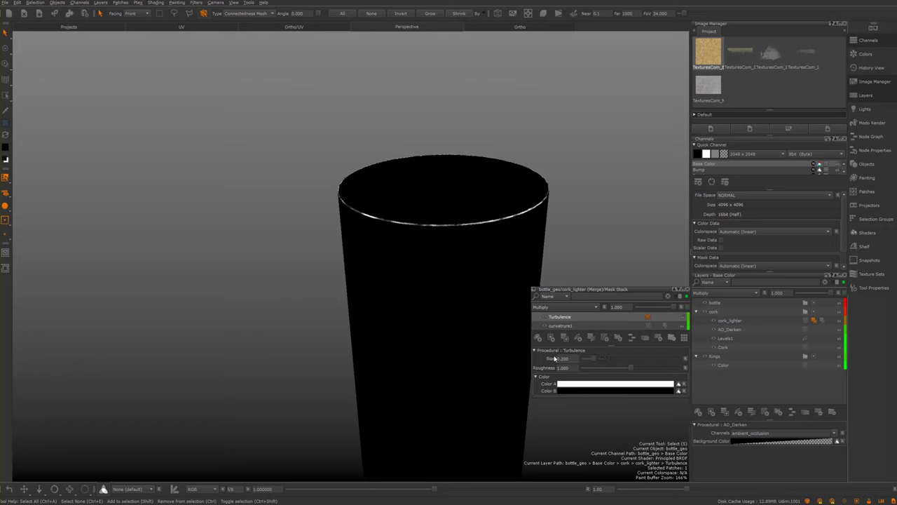
{"action": "left_click_drag", "start_coordinate": [571, 358], "coordinate": [553, 358]}
{"action": "type", "text": "."}
{"action": "type", "text": "0.1"}
{"action": "key", "text": "Return"}
Open the Brightness Lookup curve in curvatrure1's adjustment stack and place the curve editor clear of the stack windows
{"action": "left_click", "coordinate": [660, 324]}
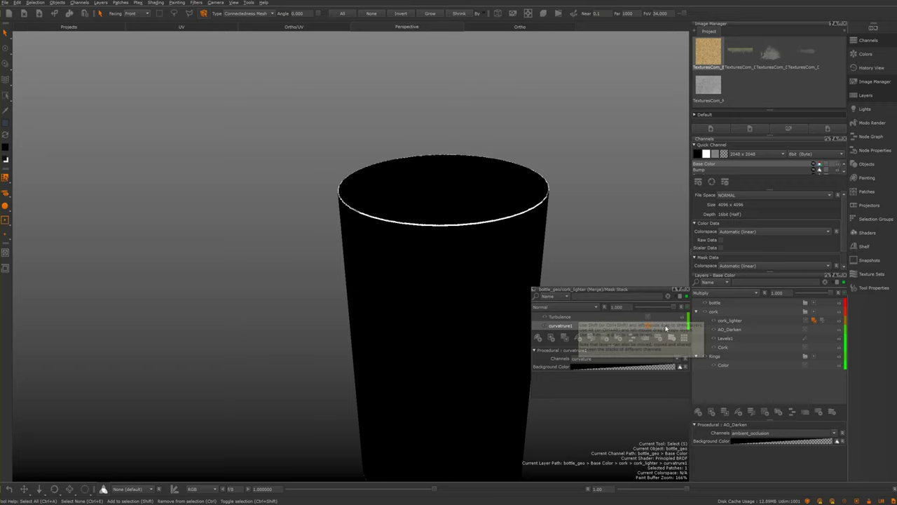
{"action": "left_click", "coordinate": [665, 326]}
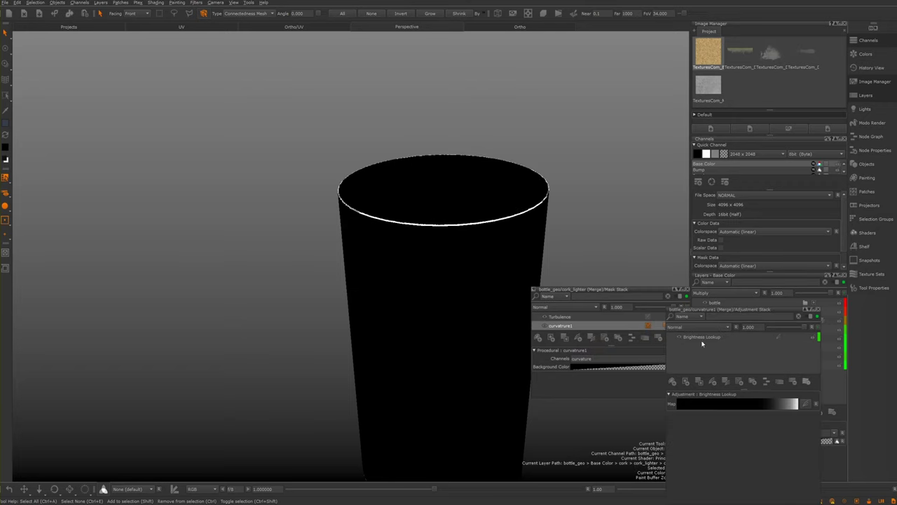
{"action": "left_click", "coordinate": [775, 337]}
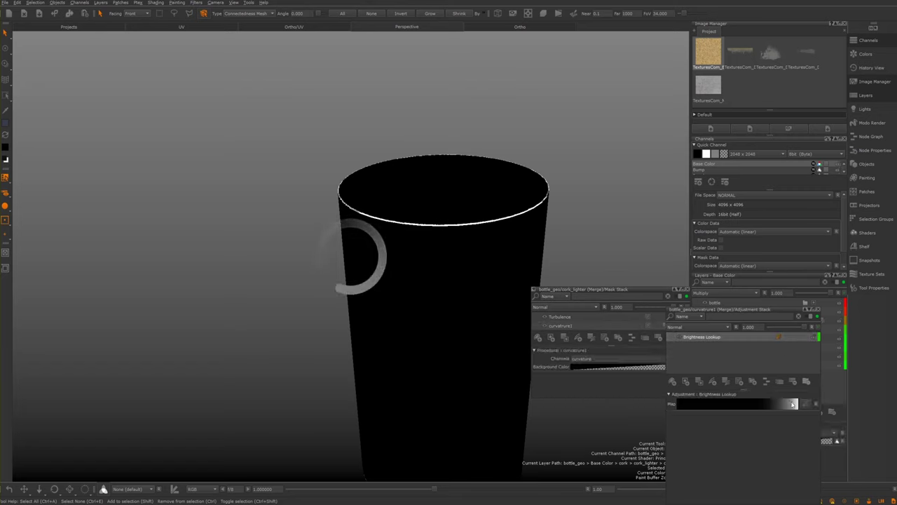
{"action": "left_click", "coordinate": [795, 404]}
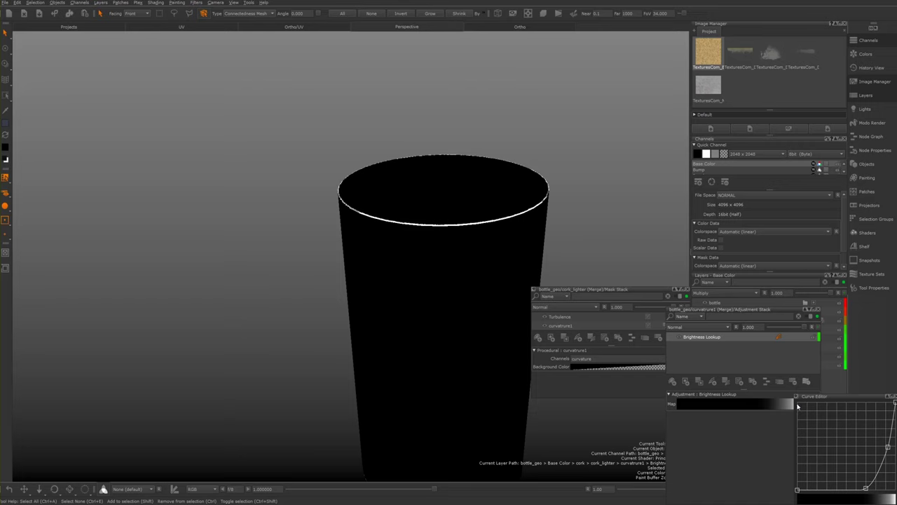
{"action": "left_click_drag", "start_coordinate": [827, 400], "coordinate": [593, 76]}
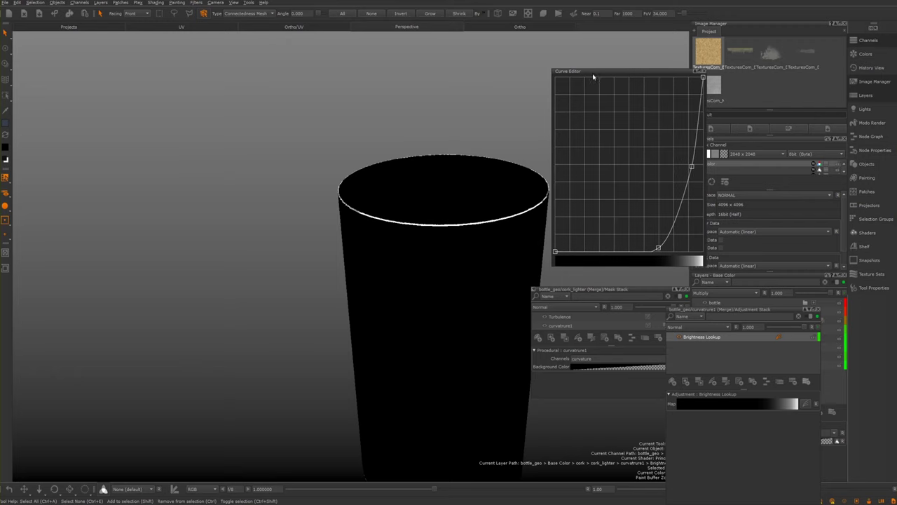
Move the lookup curve's lower point to mid-width on the baseline and the upper one near the right edge, close both windows, and reselect Turbulence
{"action": "mouse_move", "coordinate": [692, 168]}
{"action": "left_mouse_down"}
{"action": "mouse_move", "coordinate": [577, 112]}
{"action": "mouse_move", "coordinate": [637, 124]}
{"action": "mouse_move", "coordinate": [658, 146]}
{"action": "mouse_move", "coordinate": [656, 188]}
{"action": "left_mouse_up"}
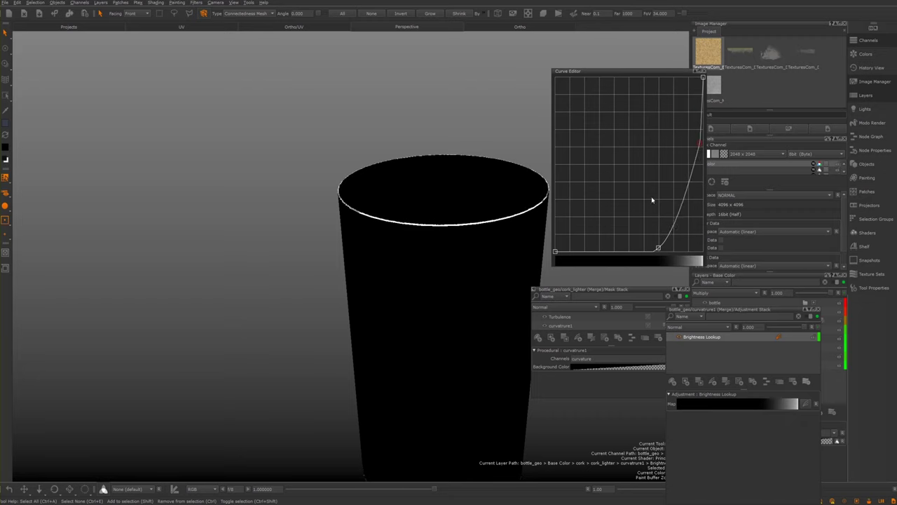
{"action": "left_click_drag", "start_coordinate": [656, 248], "coordinate": [616, 223]}
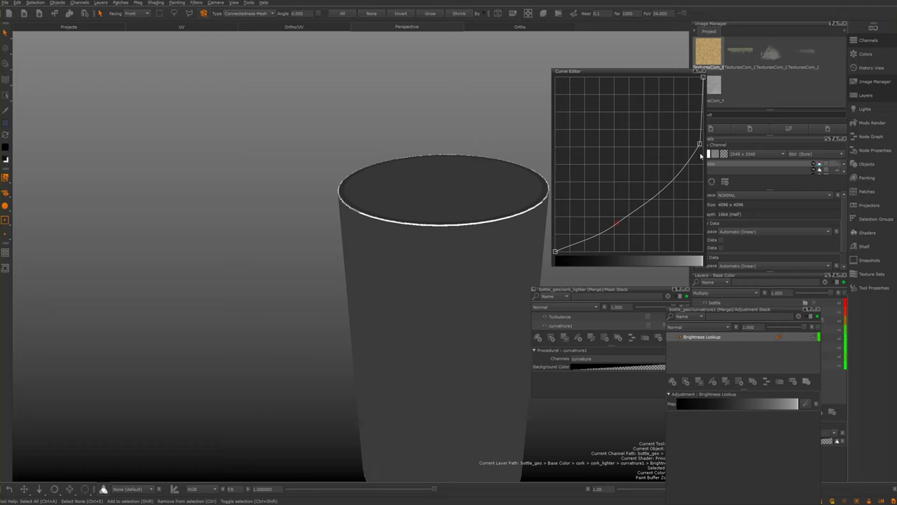
{"action": "mouse_move", "coordinate": [700, 145]}
{"action": "left_mouse_down"}
{"action": "mouse_move", "coordinate": [641, 120]}
{"action": "mouse_move", "coordinate": [699, 149]}
{"action": "left_mouse_up"}
{"action": "left_click_drag", "start_coordinate": [620, 230], "coordinate": [629, 251]}
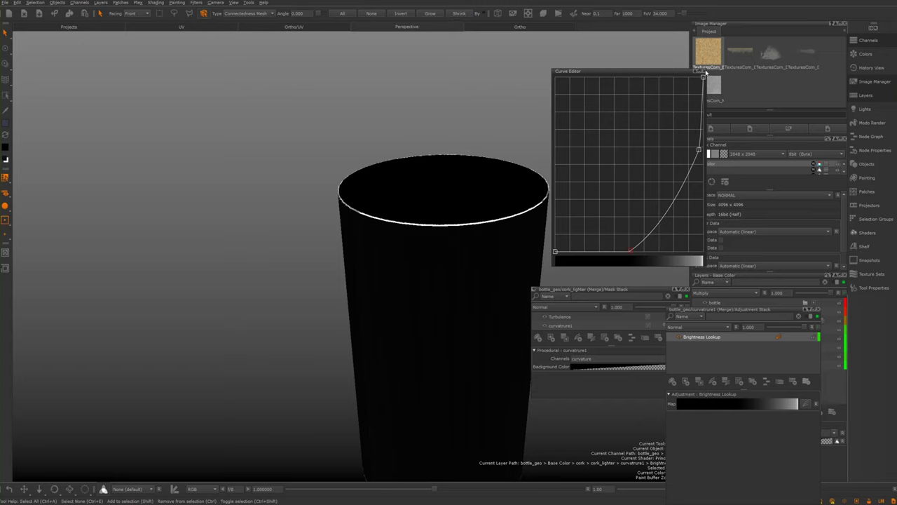
{"action": "left_click", "coordinate": [704, 70]}
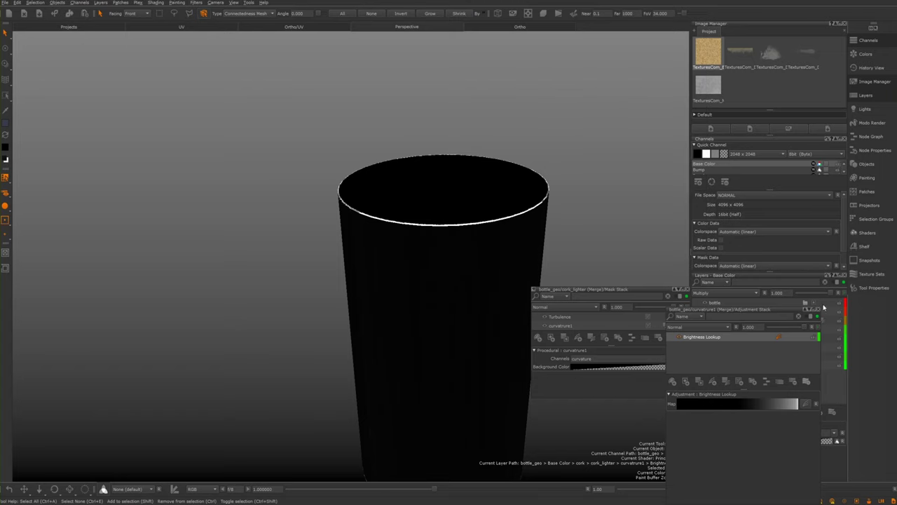
{"action": "left_click", "coordinate": [818, 309]}
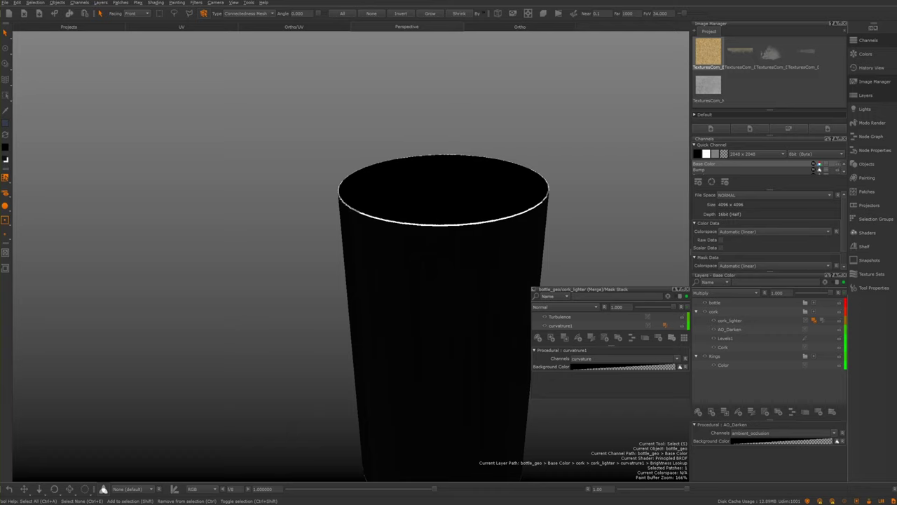
{"action": "left_click", "coordinate": [646, 317]}
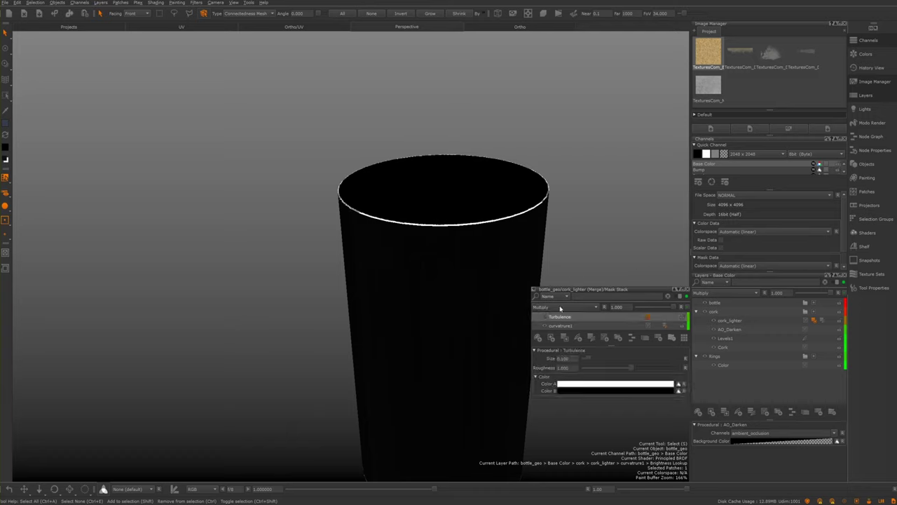
Add an empty paint layer above Turbulence in cork_lighter's mask stack and frame the cork's rim from a closer angle
{"action": "left_click", "coordinate": [538, 338]}
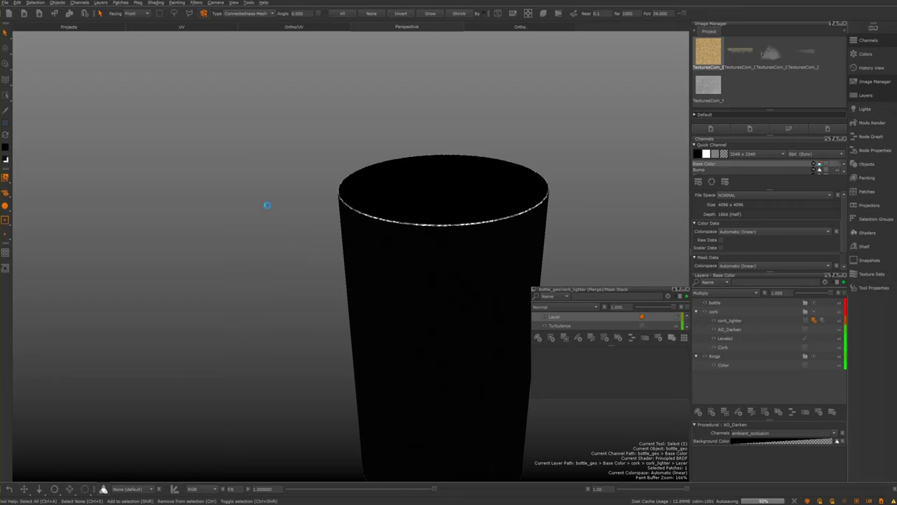
{"action": "middle_click_drag", "start_coordinate": [265, 206], "coordinate": [248, 224], "text": "alt"}
{"action": "mouse_move", "coordinate": [238, 229]}
{"action": "left_mouse_down", "text": "alt"}
{"action": "mouse_move", "coordinate": [215, 236]}
{"action": "mouse_move", "coordinate": [249, 243]}
{"action": "mouse_move", "coordinate": [203, 234]}
{"action": "mouse_move", "coordinate": [226, 230]}
{"action": "left_mouse_up", "text": "alt"}
{"action": "right_click_drag", "start_coordinate": [226, 230], "coordinate": [238, 243], "text": "alt"}
{"action": "mouse_move", "coordinate": [238, 243]}
{"action": "left_mouse_down", "text": "alt"}
{"action": "mouse_move", "coordinate": [216, 204]}
{"action": "mouse_move", "coordinate": [226, 185]}
{"action": "mouse_move", "coordinate": [228, 235]}
{"action": "left_mouse_up", "text": "alt"}
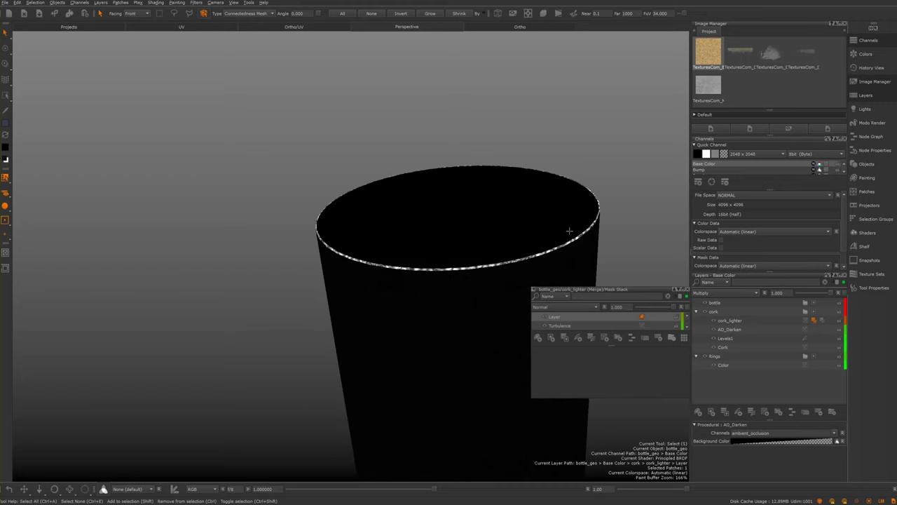
{"action": "left_click_drag", "start_coordinate": [276, 161], "coordinate": [222, 192], "text": "alt"}
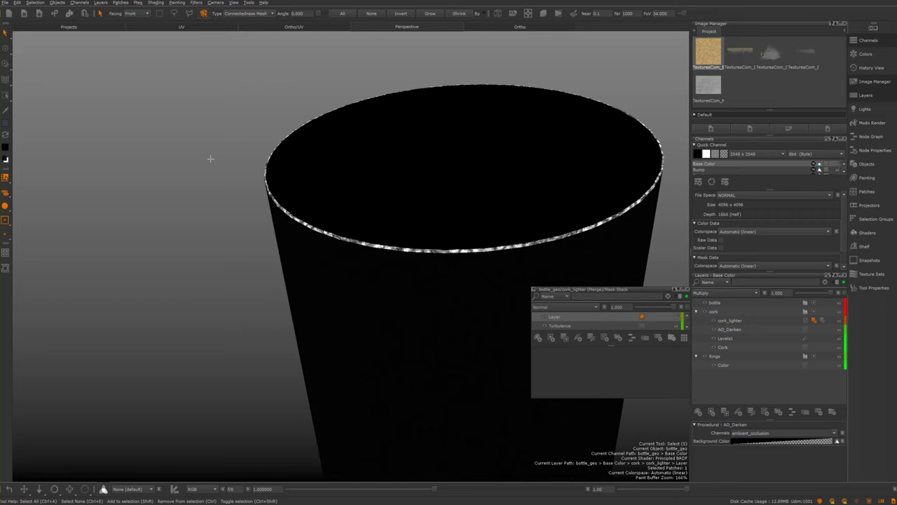
{"action": "left_click_drag", "start_coordinate": [256, 208], "coordinate": [110, 109], "text": "alt"}
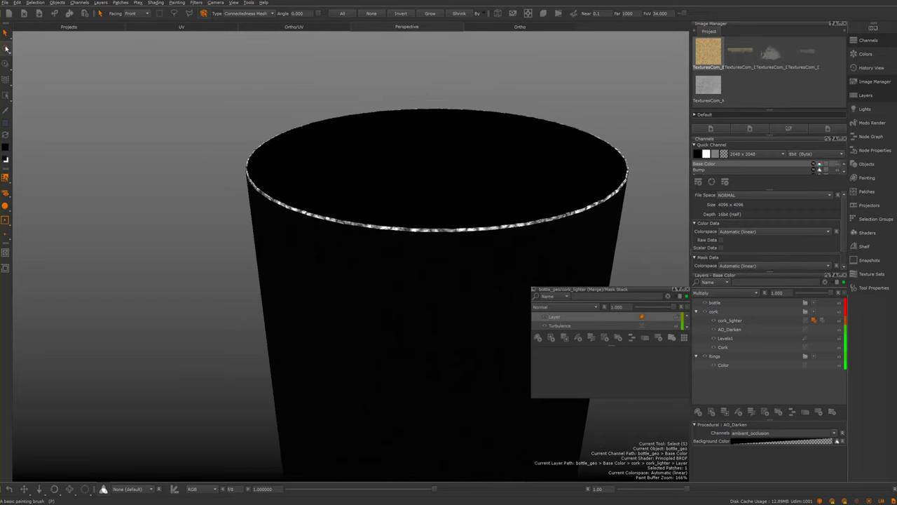
Activate the Paint tool and rename the new mask stack layer to painted
{"action": "left_click", "coordinate": [6, 48]}
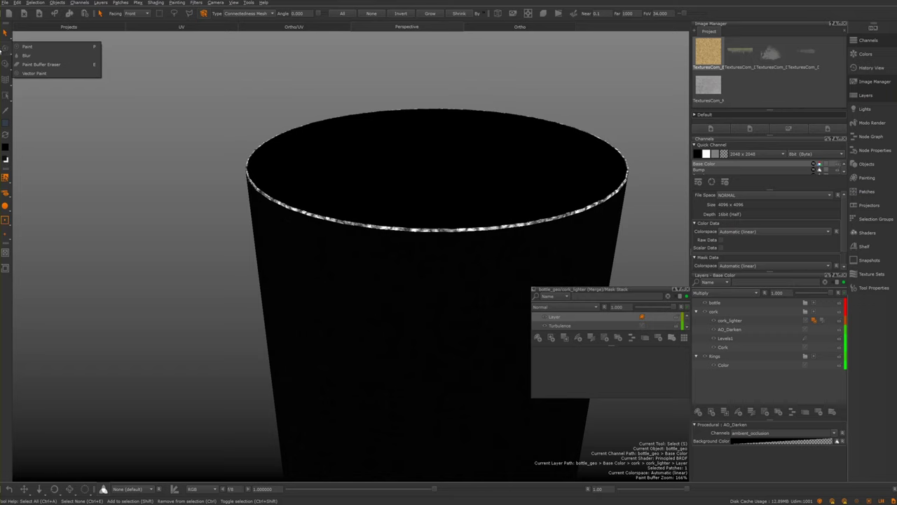
{"action": "left_click", "coordinate": [7, 47]}
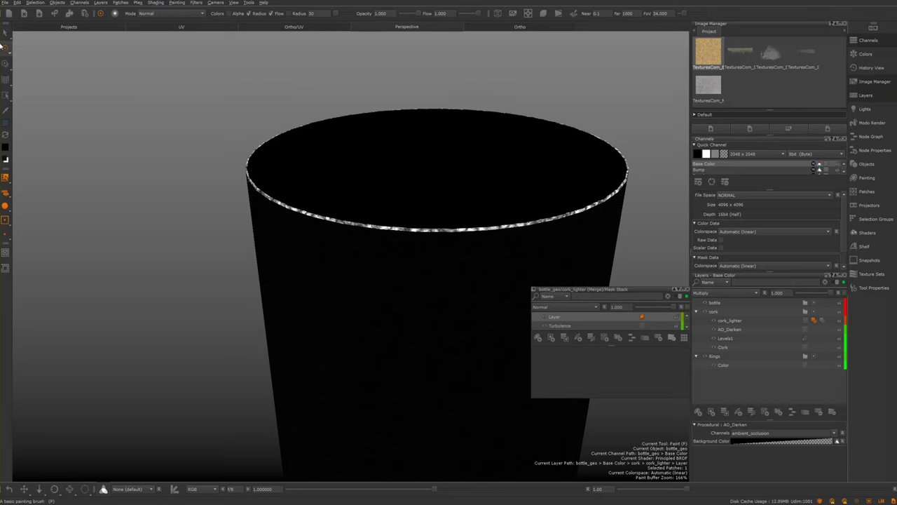
{"action": "double_click", "coordinate": [555, 317]}
{"action": "type", "text": "painted"}
{"action": "key", "text": "Return"}
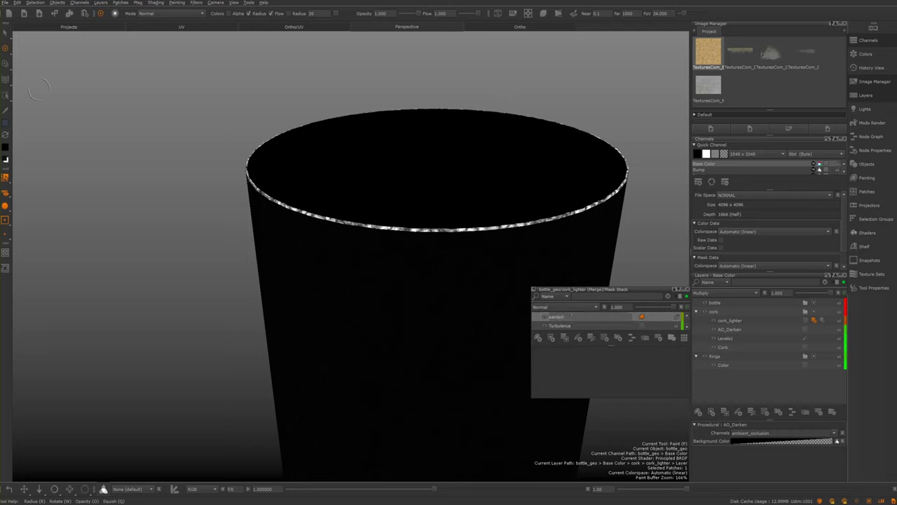
With the Paint tool active, pick the SpecBre... brush from the Hard Surface Brushes in the shelf
{"action": "left_click", "coordinate": [5, 47]}
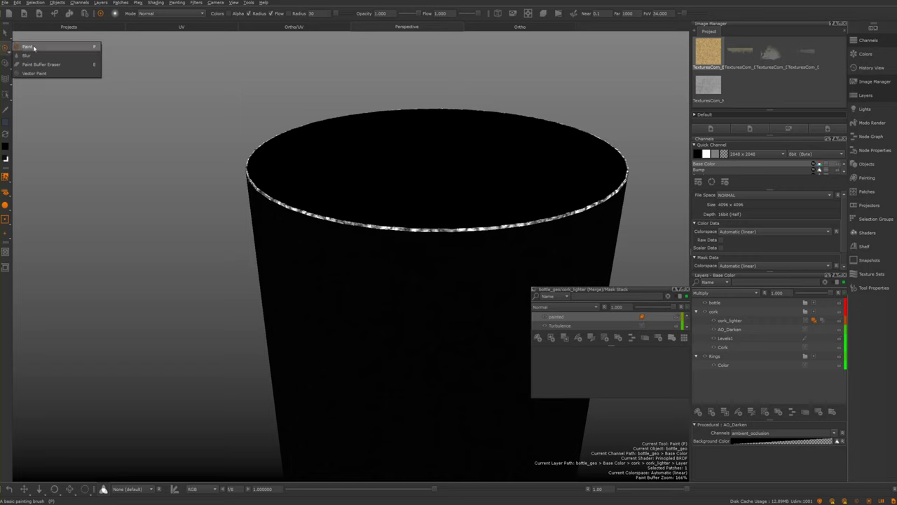
{"action": "left_click", "coordinate": [28, 47]}
{"action": "left_click", "coordinate": [869, 179]}
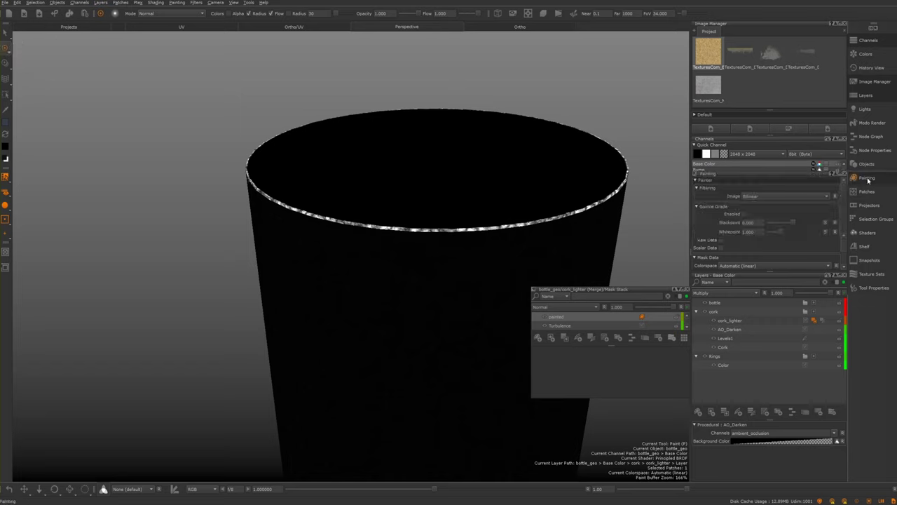
{"action": "left_click", "coordinate": [869, 248]}
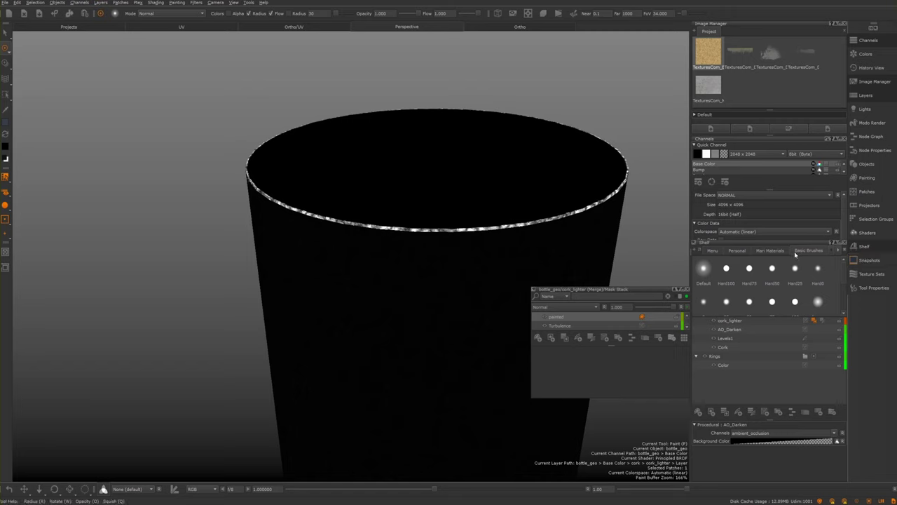
{"action": "left_click", "coordinate": [837, 251]}
{"action": "left_click", "coordinate": [724, 252]}
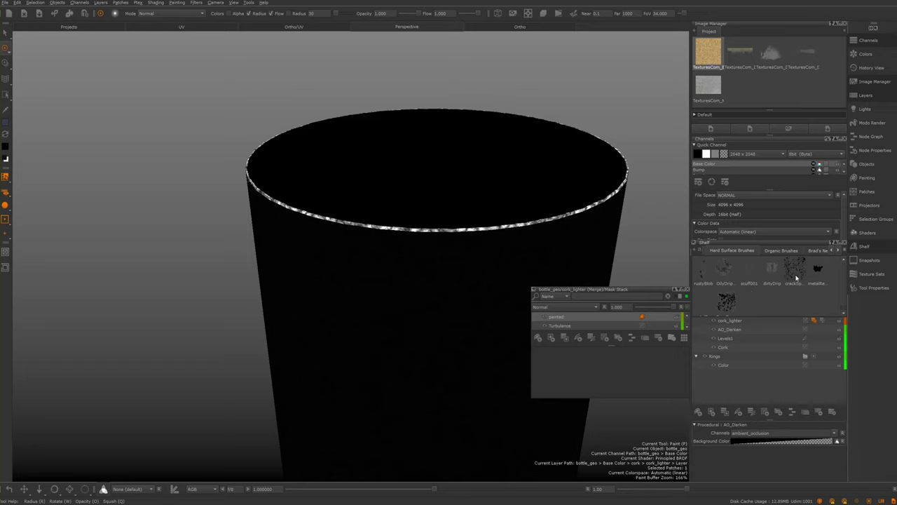
{"action": "left_click", "coordinate": [728, 305]}
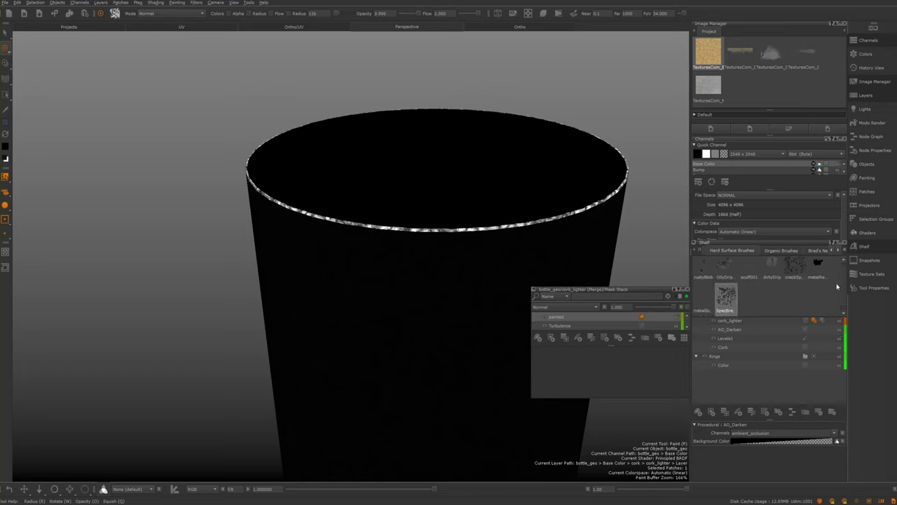
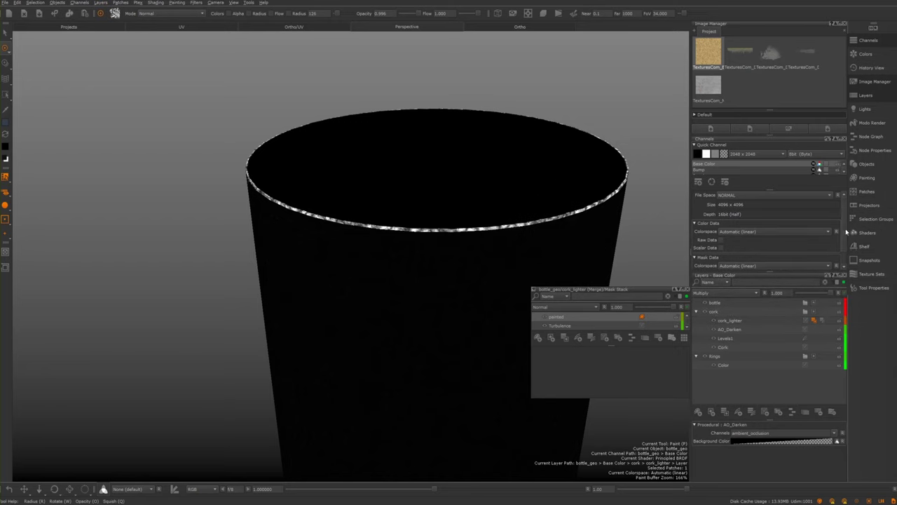
Float and enlarge the Painting palette, examine its painting, projection and mask settings, and close it
{"action": "left_click", "coordinate": [866, 246]}
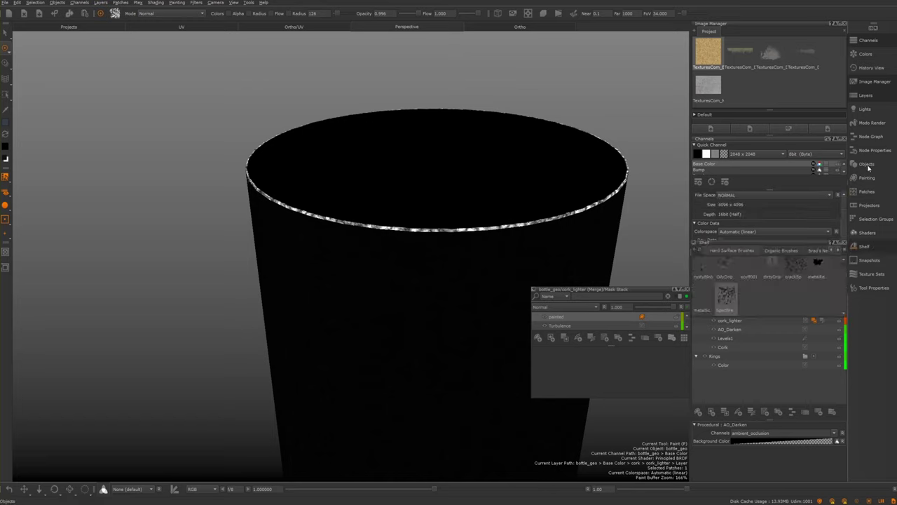
{"action": "left_click", "coordinate": [867, 178]}
{"action": "scroll", "coordinate": [845, 188], "scroll_direction": "down", "scroll_amount": 10}
{"action": "scroll", "coordinate": [846, 207], "scroll_direction": "down", "scroll_amount": 6}
{"action": "scroll", "coordinate": [846, 215], "scroll_direction": "down", "scroll_amount": 8}
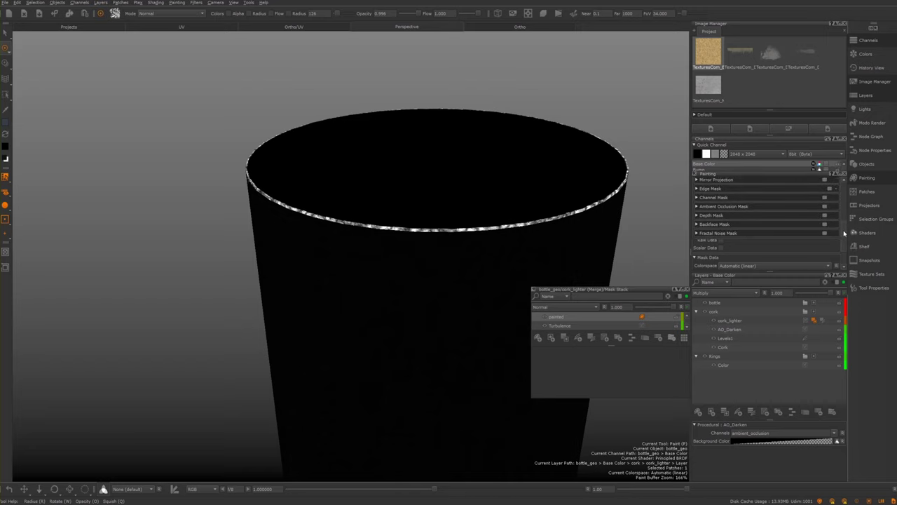
{"action": "scroll", "coordinate": [841, 225], "scroll_direction": "up", "scroll_amount": 5}
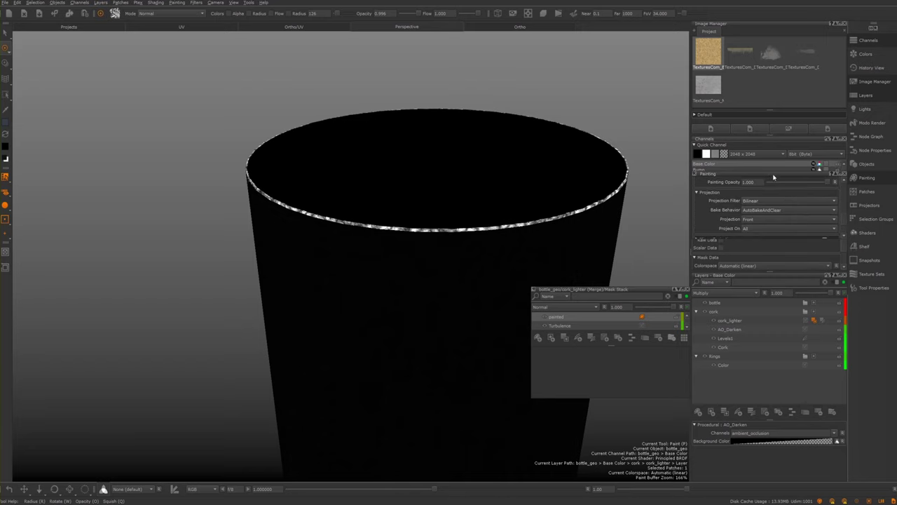
{"action": "left_click_drag", "start_coordinate": [765, 176], "coordinate": [367, 188]}
{"action": "left_click_drag", "start_coordinate": [260, 338], "coordinate": [264, 304]}
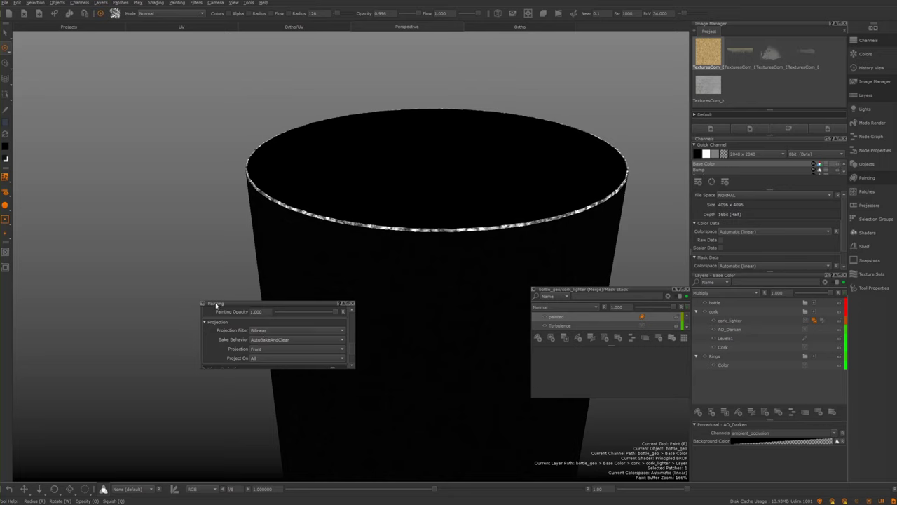
{"action": "left_click_drag", "start_coordinate": [223, 302], "coordinate": [223, 166]}
{"action": "left_click_drag", "start_coordinate": [350, 283], "coordinate": [344, 317]}
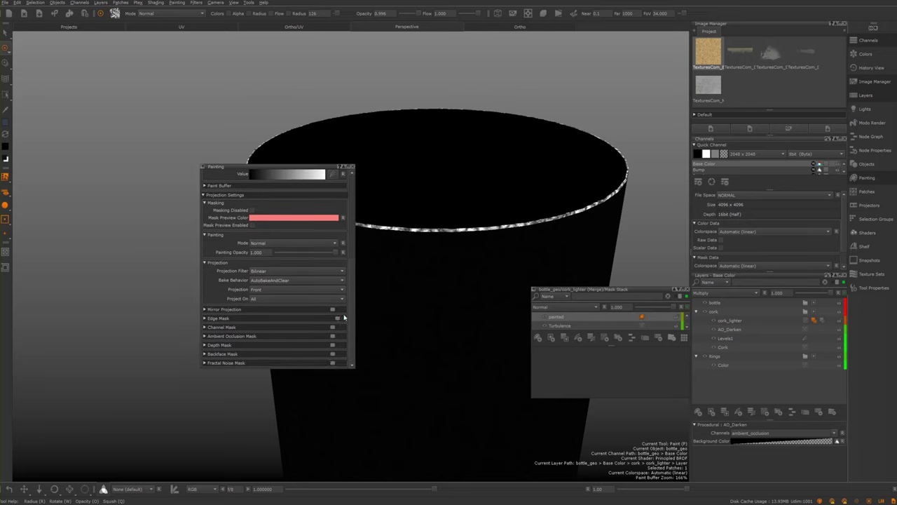
{"action": "left_click_drag", "start_coordinate": [228, 167], "coordinate": [88, 185]}
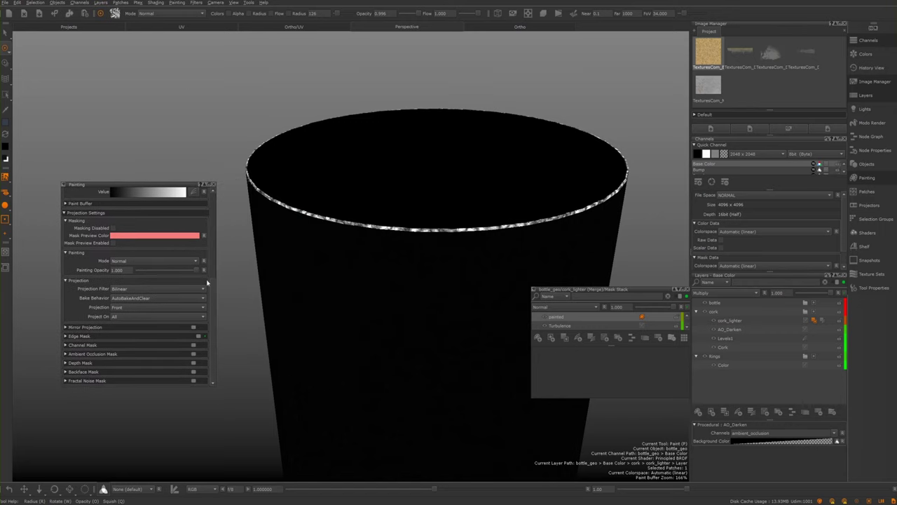
{"action": "mouse_move", "coordinate": [211, 291]}
{"action": "left_mouse_down"}
{"action": "mouse_move", "coordinate": [209, 264]}
{"action": "mouse_move", "coordinate": [237, 163]}
{"action": "left_mouse_up"}
{"action": "scroll", "coordinate": [188, 331], "scroll_direction": "down", "scroll_amount": 6}
{"action": "left_click", "coordinate": [213, 185]}
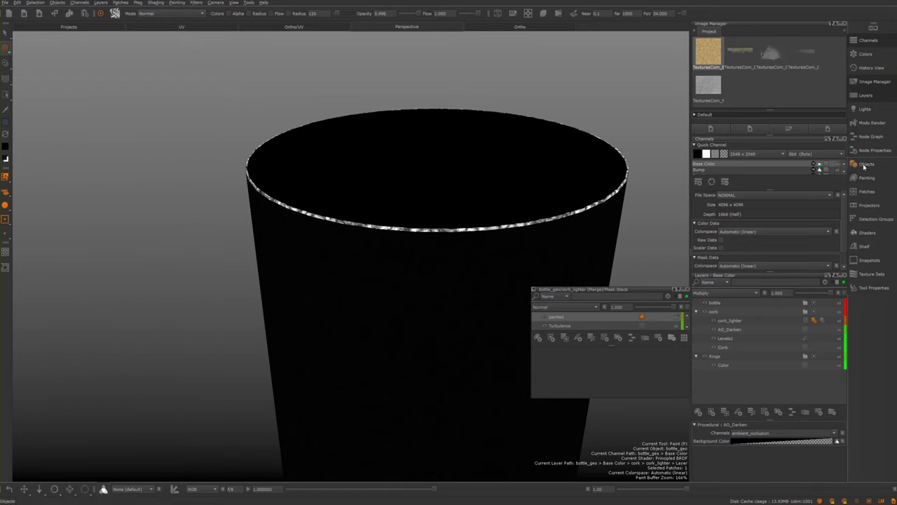
Recheck the chosen brush in the Hard Surface Brushes shelf and the projection and mask settings in the Painting palette
{"action": "left_click", "coordinate": [865, 248]}
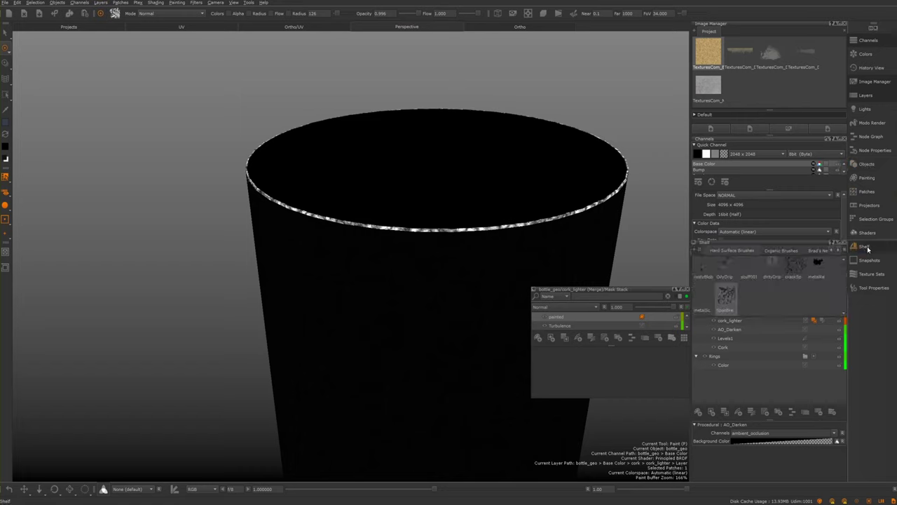
{"action": "left_click", "coordinate": [866, 249]}
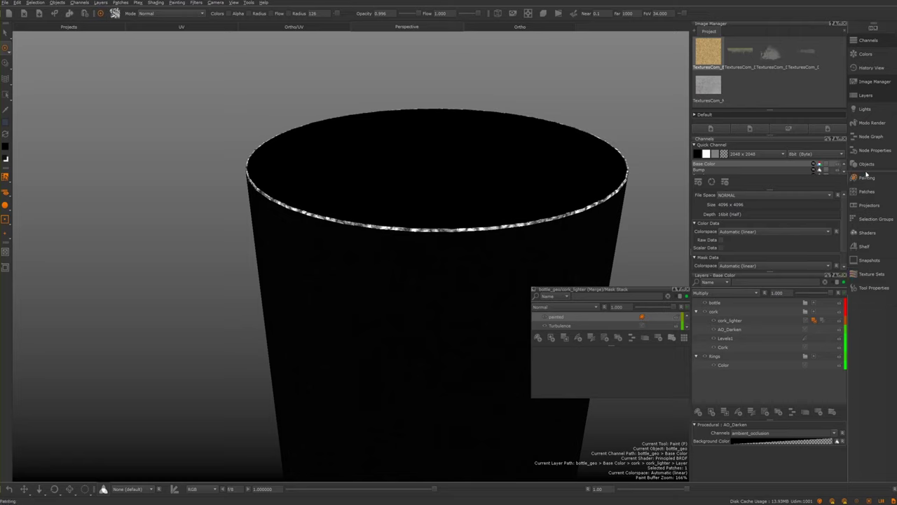
{"action": "left_click", "coordinate": [865, 246]}
{"action": "left_click", "coordinate": [727, 303]}
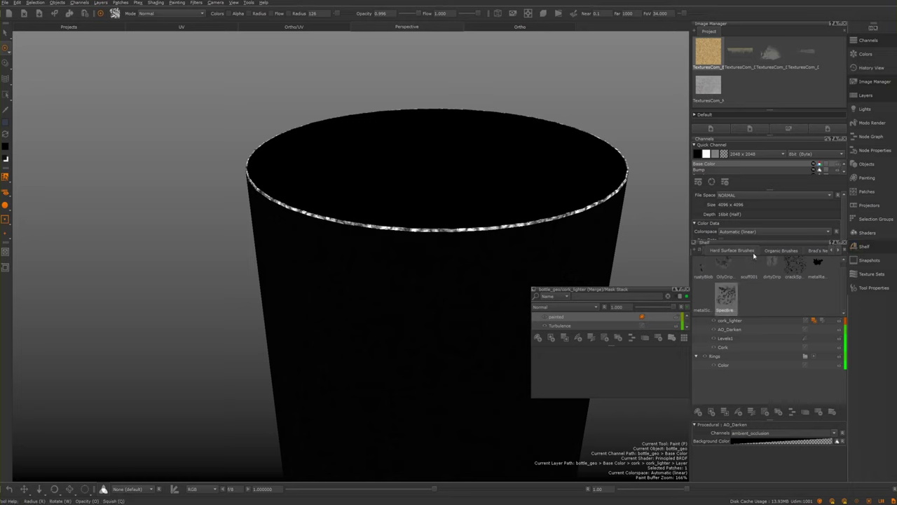
{"action": "left_click", "coordinate": [867, 246]}
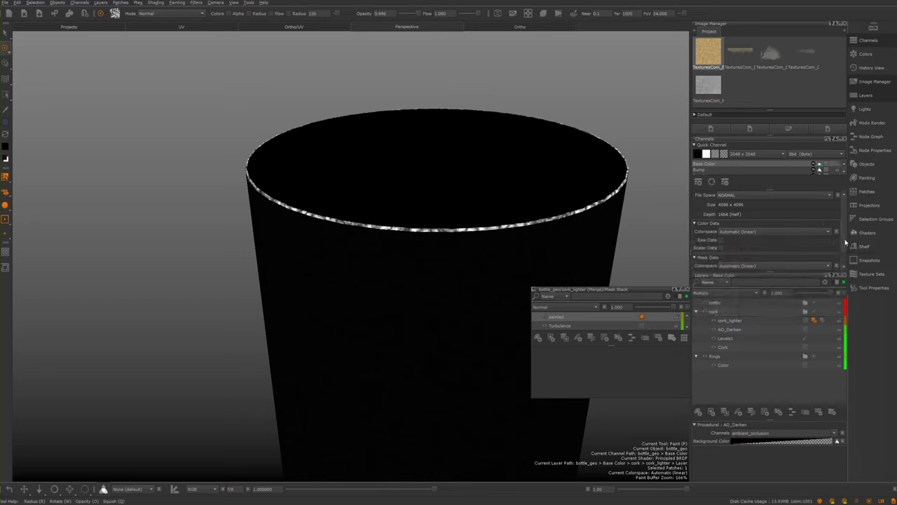
{"action": "left_click_drag", "start_coordinate": [844, 247], "coordinate": [844, 273]}
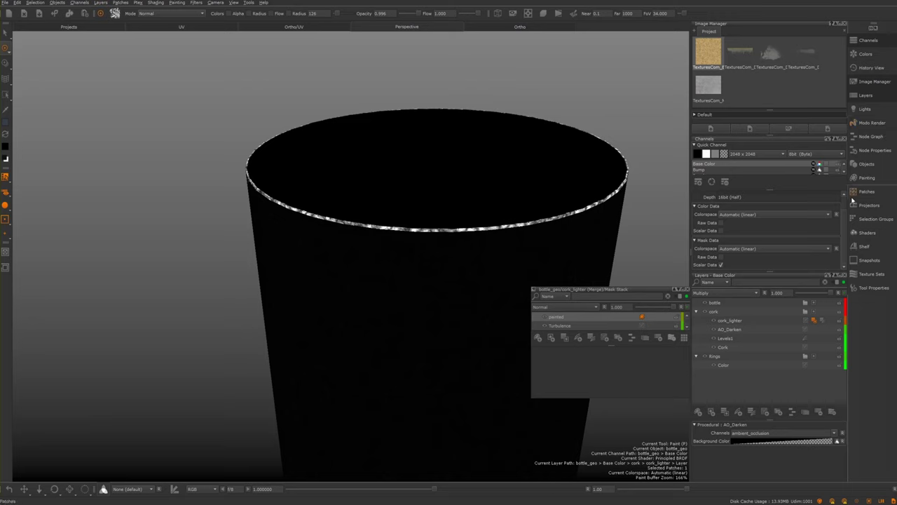
{"action": "left_click", "coordinate": [863, 180]}
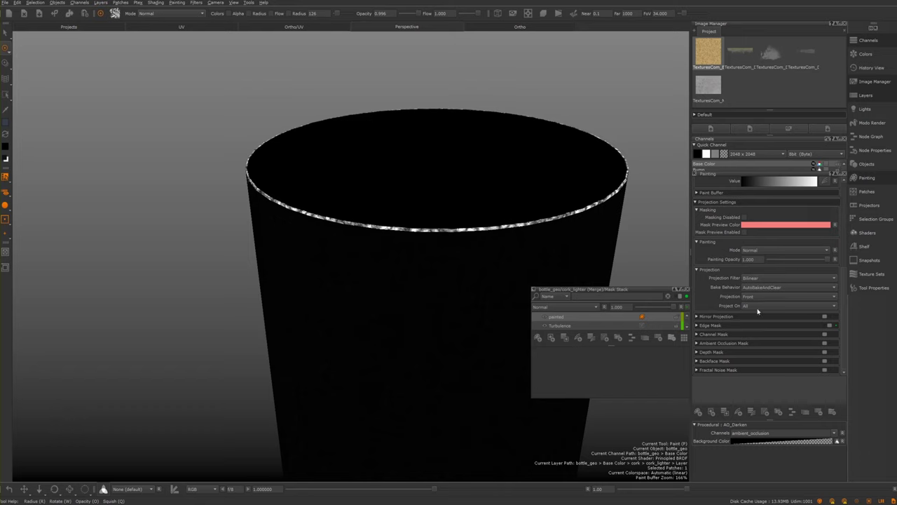
{"action": "mouse_move", "coordinate": [845, 284]}
{"action": "left_mouse_down"}
{"action": "mouse_move", "coordinate": [836, 188]}
{"action": "mouse_move", "coordinate": [817, 332]}
{"action": "left_mouse_up"}
{"action": "left_click", "coordinate": [867, 177]}
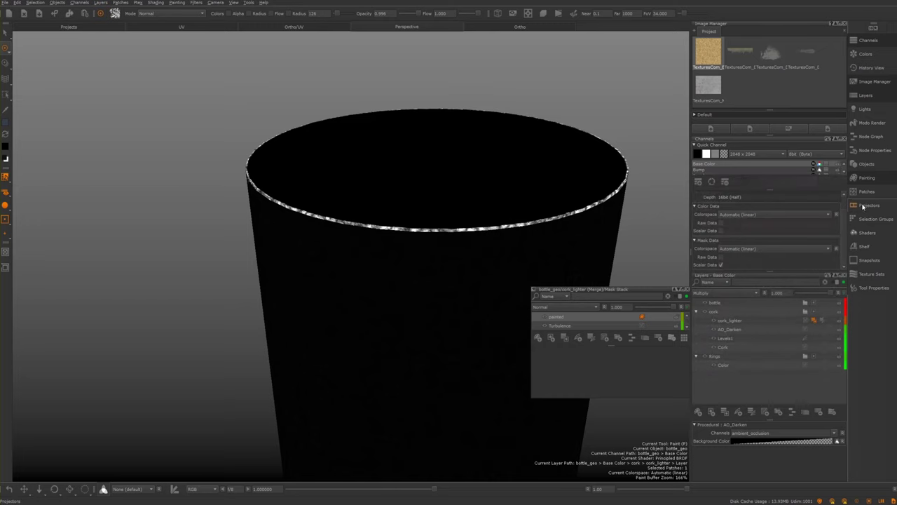
Review the Paint tool's brush properties and set the brush Rotation to 360
{"action": "left_click", "coordinate": [864, 290]}
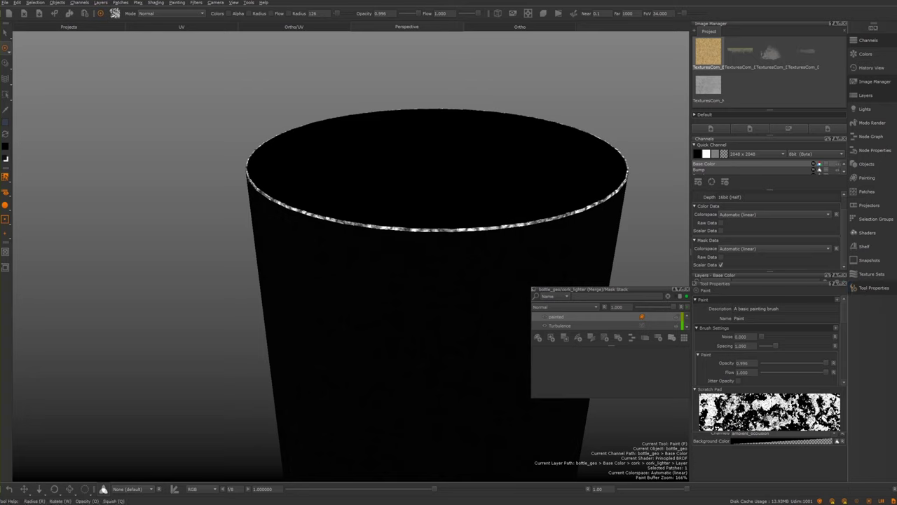
{"action": "scroll", "coordinate": [843, 311], "scroll_direction": "down", "scroll_amount": 3}
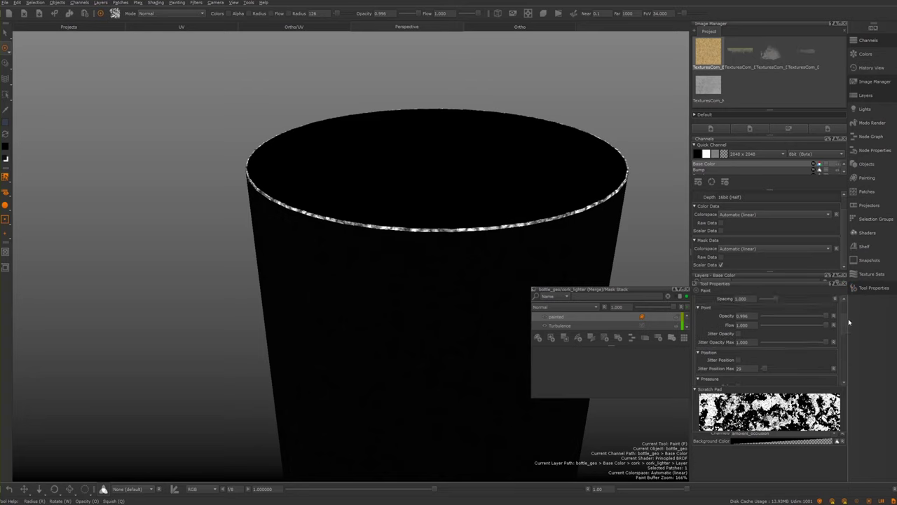
{"action": "scroll", "coordinate": [847, 319], "scroll_direction": "up", "scroll_amount": 3}
{"action": "scroll", "coordinate": [842, 315], "scroll_direction": "down", "scroll_amount": 5}
{"action": "scroll", "coordinate": [841, 330], "scroll_direction": "down", "scroll_amount": 3}
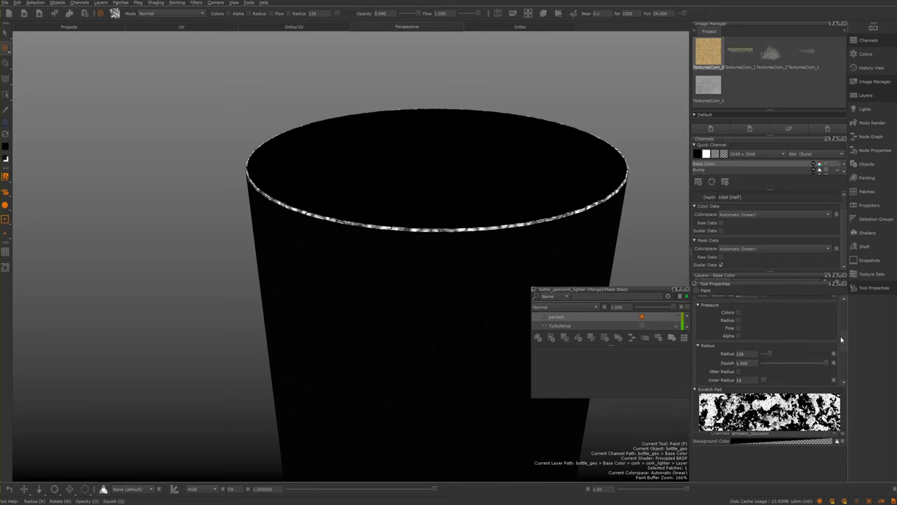
{"action": "scroll", "coordinate": [842, 339], "scroll_direction": "up", "scroll_amount": 1}
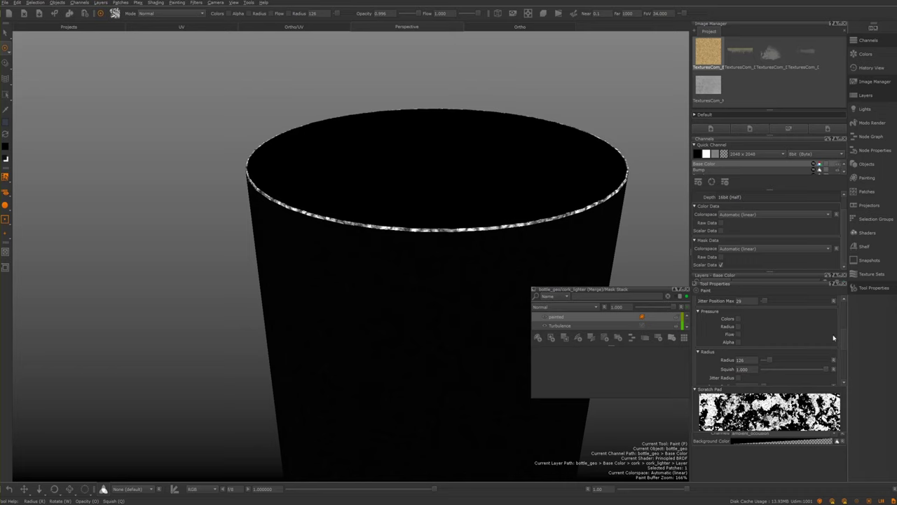
{"action": "scroll", "coordinate": [841, 340], "scroll_direction": "down", "scroll_amount": 3}
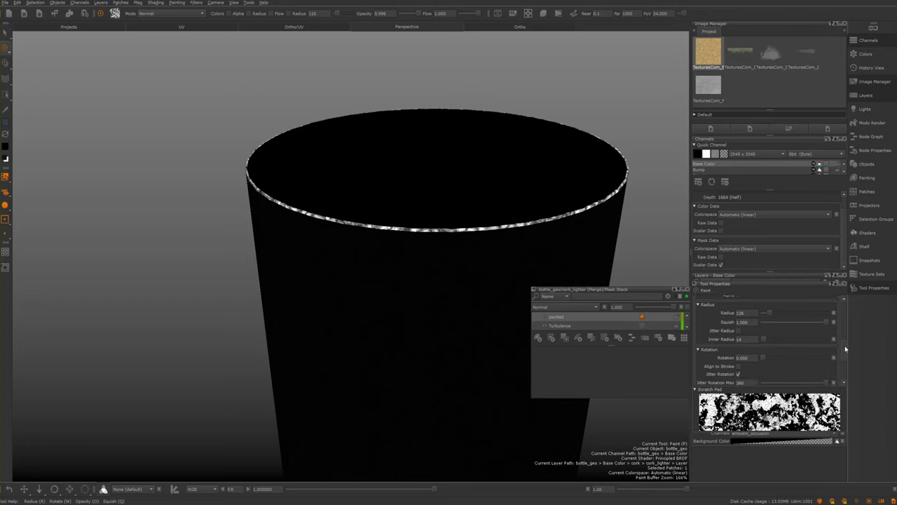
{"action": "scroll", "coordinate": [742, 335], "scroll_direction": "down", "scroll_amount": 1}
{"action": "mouse_move", "coordinate": [765, 343]}
{"action": "left_mouse_down"}
{"action": "mouse_move", "coordinate": [874, 335]}
{"action": "mouse_move", "coordinate": [847, 356]}
{"action": "left_mouse_up"}
{"action": "scroll", "coordinate": [847, 357], "scroll_direction": "up", "scroll_amount": 1}
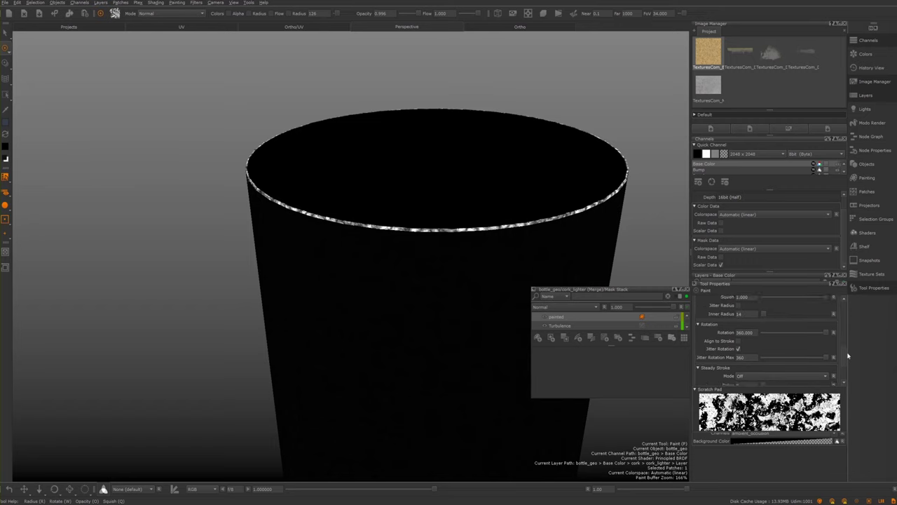
{"action": "scroll", "coordinate": [849, 356], "scroll_direction": "up", "scroll_amount": 2}
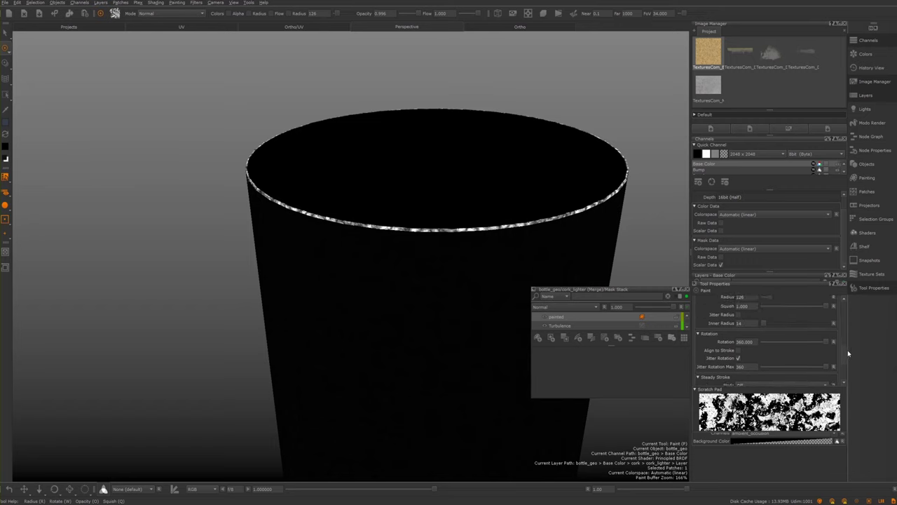
{"action": "scroll", "coordinate": [848, 354], "scroll_direction": "down", "scroll_amount": 1}
{"action": "scroll", "coordinate": [848, 356], "scroll_direction": "down", "scroll_amount": 1}
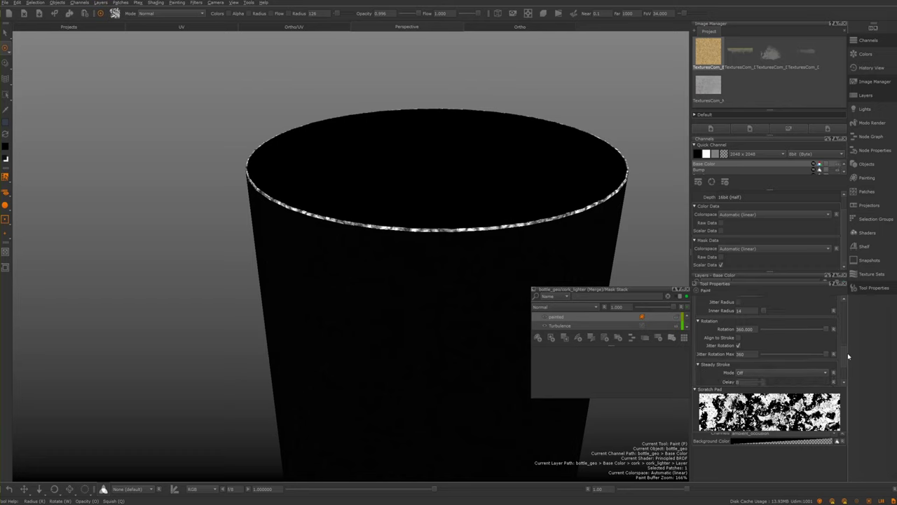
Review the Paint tool's rotation, steady stroke, radius, pressure, position and opacity settings in the tool properties
{"action": "scroll", "coordinate": [847, 356], "scroll_direction": "up", "scroll_amount": 1}
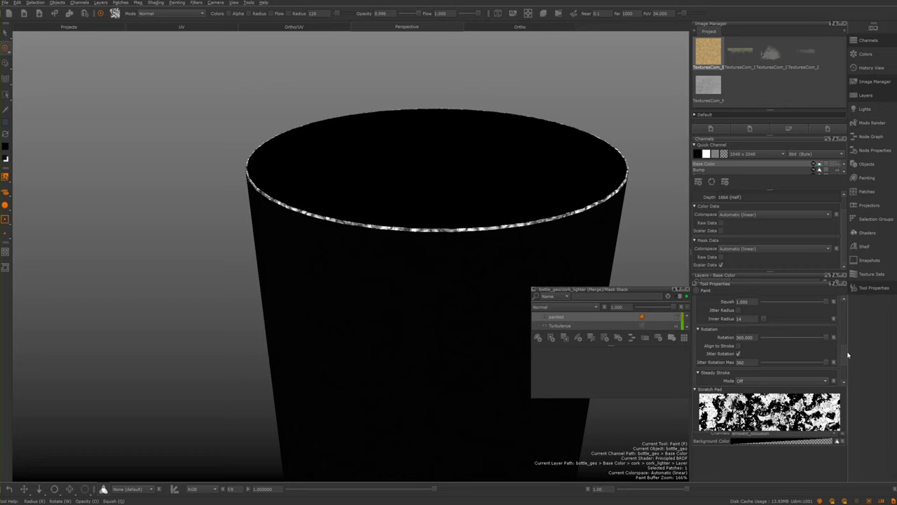
{"action": "scroll", "coordinate": [848, 357], "scroll_direction": "down", "scroll_amount": 2}
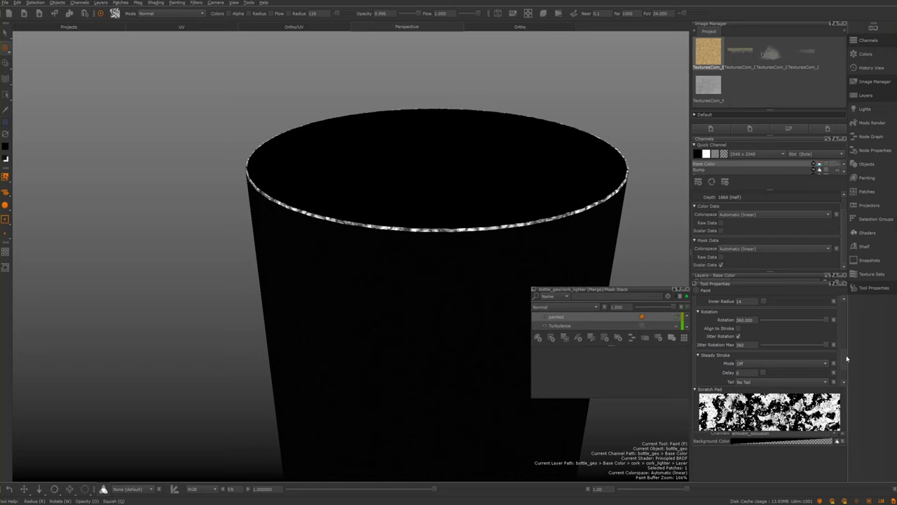
{"action": "scroll", "coordinate": [847, 358], "scroll_direction": "down", "scroll_amount": 2}
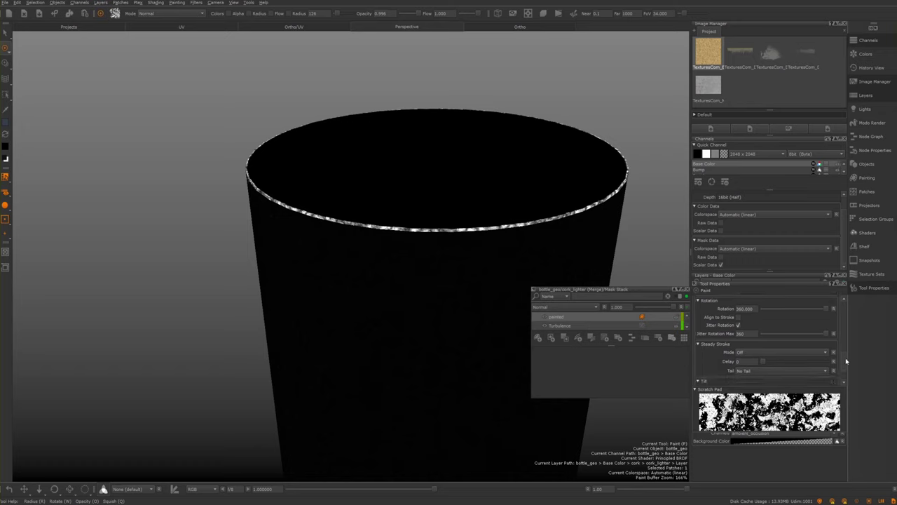
{"action": "scroll", "coordinate": [846, 361], "scroll_direction": "down", "scroll_amount": 1}
{"action": "scroll", "coordinate": [846, 362], "scroll_direction": "down", "scroll_amount": 3}
{"action": "scroll", "coordinate": [841, 372], "scroll_direction": "up", "scroll_amount": 12}
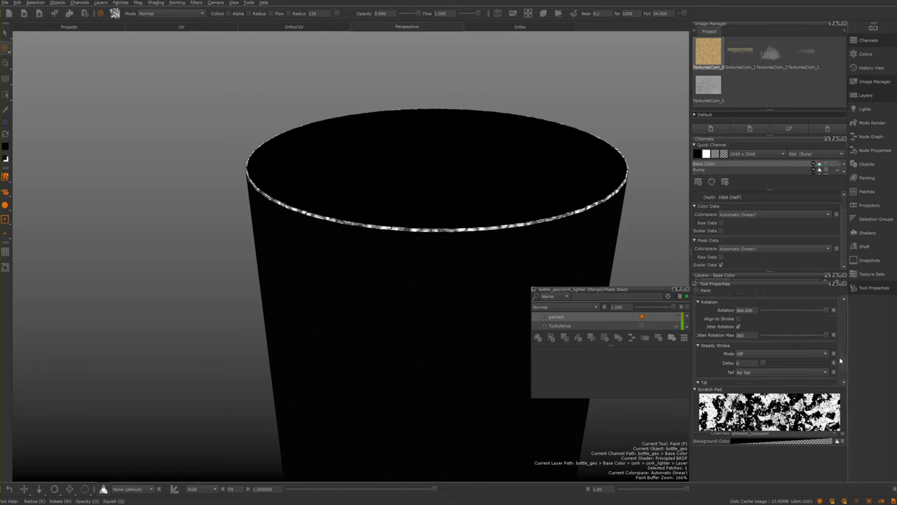
{"action": "scroll", "coordinate": [834, 337], "scroll_direction": "up", "scroll_amount": 8}
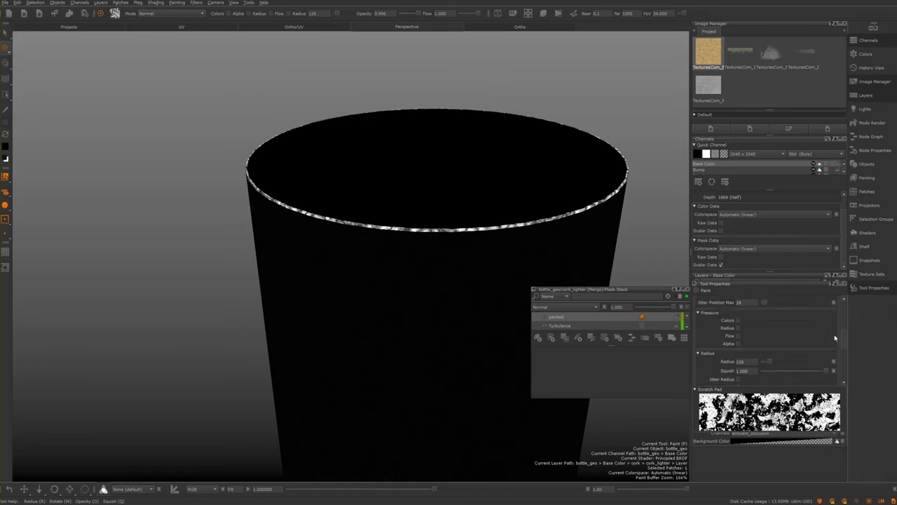
{"action": "scroll", "coordinate": [832, 317], "scroll_direction": "down", "scroll_amount": 4}
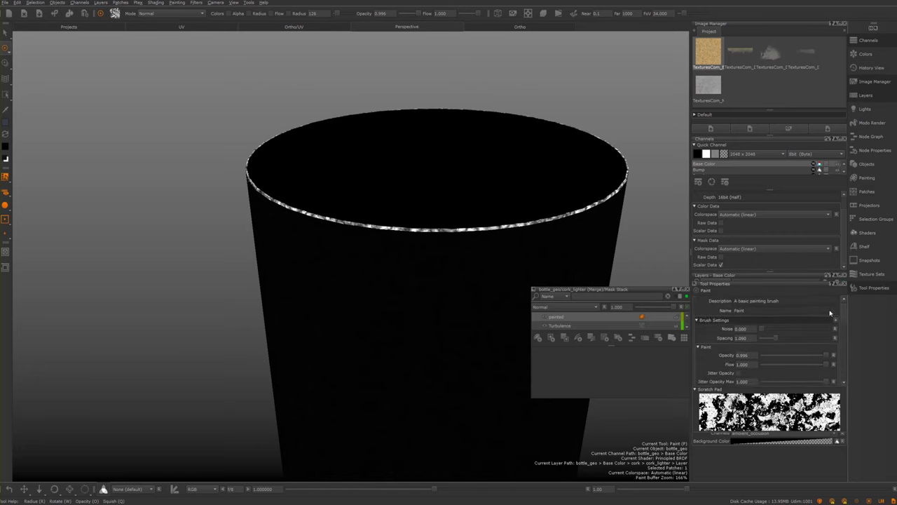
{"action": "scroll", "coordinate": [826, 321], "scroll_direction": "up", "scroll_amount": 4}
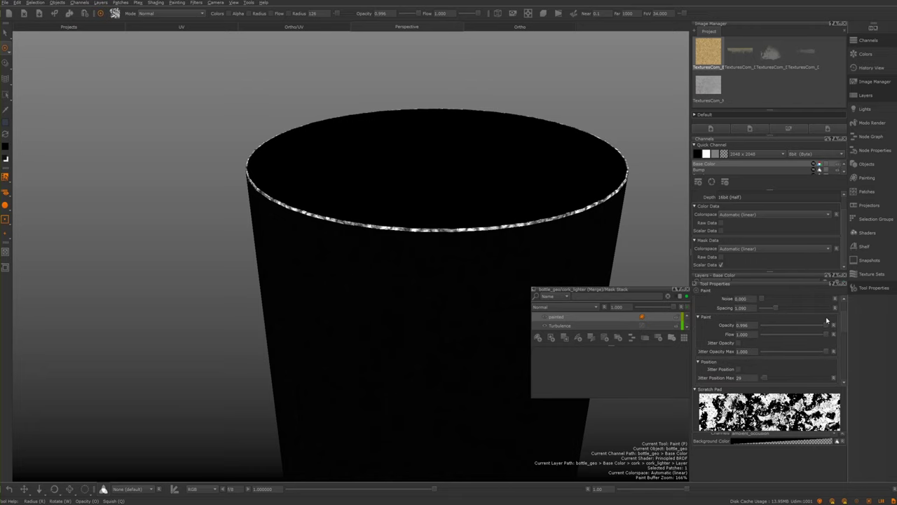
{"action": "scroll", "coordinate": [827, 314], "scroll_direction": "up", "scroll_amount": 3}
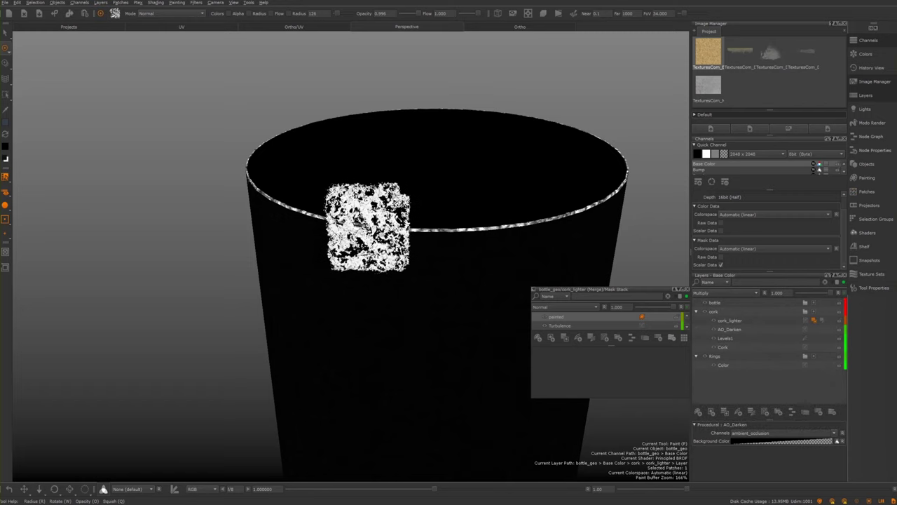
Shrink the paint brush radius to 27 for detail work on the cork's rim
{"action": "key", "text": "r"}
{"action": "mouse_move", "coordinate": [388, 225]}
{"action": "left_mouse_down"}
{"action": "mouse_move", "coordinate": [348, 220]}
{"action": "mouse_move", "coordinate": [346, 228]}
{"action": "left_mouse_up"}
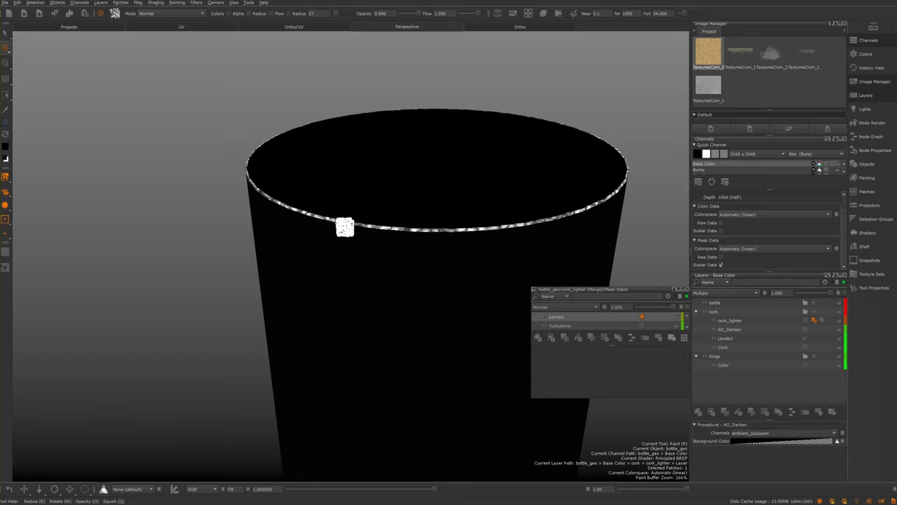
{"action": "mouse_move", "coordinate": [246, 204]}
{"action": "middle_mouse_down"}
{"action": "mouse_move", "coordinate": [280, 243]}
{"action": "mouse_move", "coordinate": [375, 229]}
{"action": "middle_mouse_up"}
Try a brush stroke over the cork's front rim with the black foreground color, and undo it
{"action": "mouse_move", "coordinate": [404, 242]}
{"action": "left_mouse_down"}
{"action": "mouse_move", "coordinate": [399, 250]}
{"action": "mouse_move", "coordinate": [365, 236]}
{"action": "mouse_move", "coordinate": [409, 255]}
{"action": "left_mouse_up"}
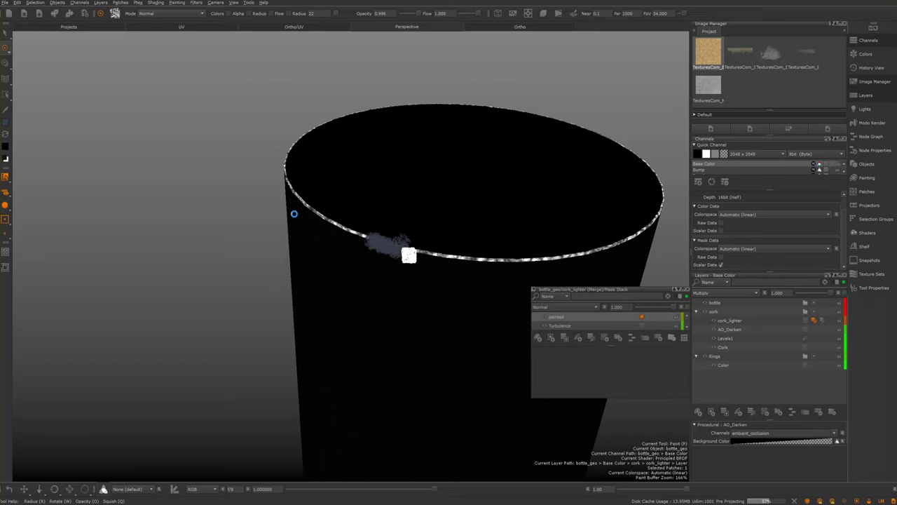
{"action": "mouse_move", "coordinate": [276, 200]}
{"action": "middle_mouse_down"}
{"action": "mouse_move", "coordinate": [246, 192]}
{"action": "mouse_move", "coordinate": [305, 194]}
{"action": "middle_mouse_up"}
{"action": "key", "text": "ctrl+z"}
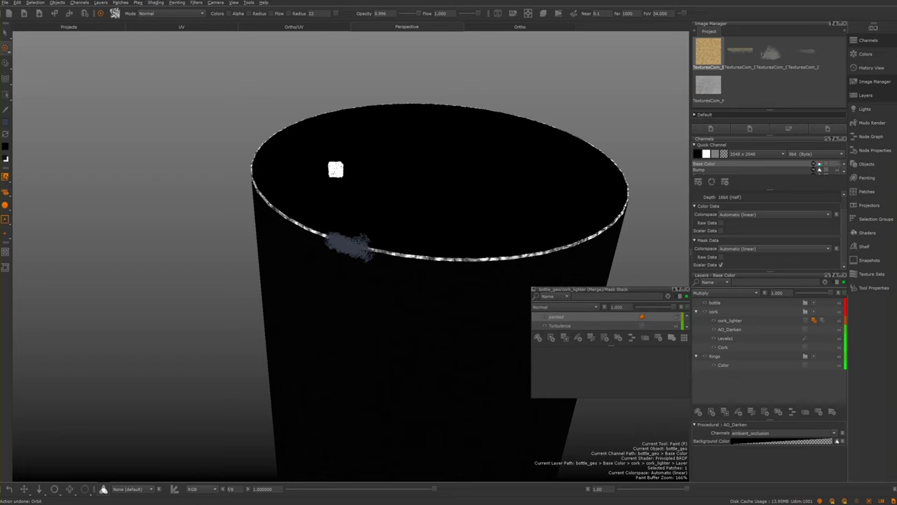
{"action": "key", "text": "ctrl+z"}
{"action": "key", "text": "ctrl+z"}
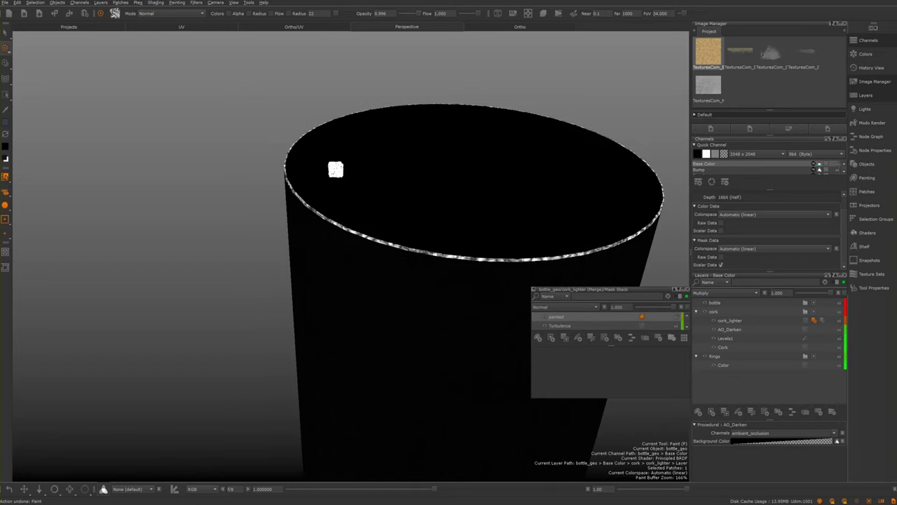
Make the foreground color white and paint a short textured stroke on the cork's front rim
{"action": "left_click_drag", "start_coordinate": [479, 220], "coordinate": [423, 242], "text": "alt"}
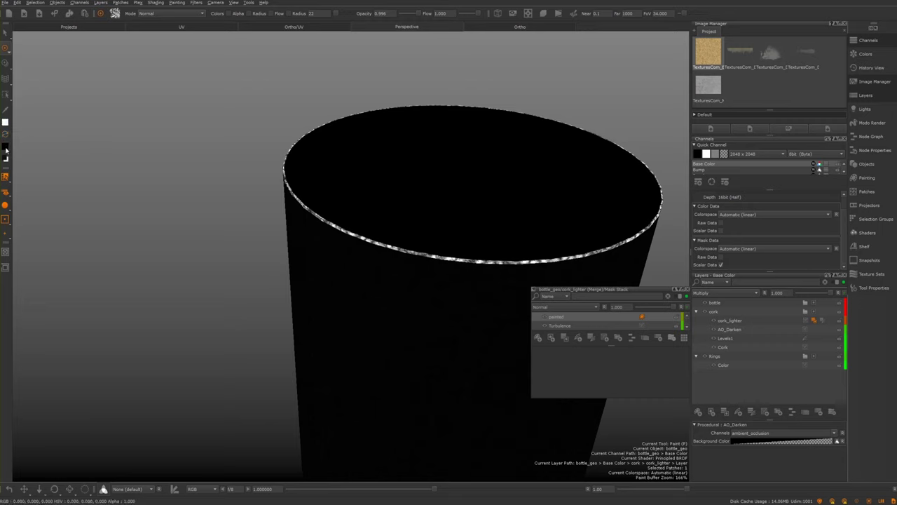
{"action": "mouse_move", "coordinate": [302, 218]}
{"action": "left_mouse_down", "text": "alt"}
{"action": "mouse_move", "coordinate": [291, 240]}
{"action": "mouse_move", "coordinate": [382, 264]}
{"action": "left_mouse_up", "text": "alt"}
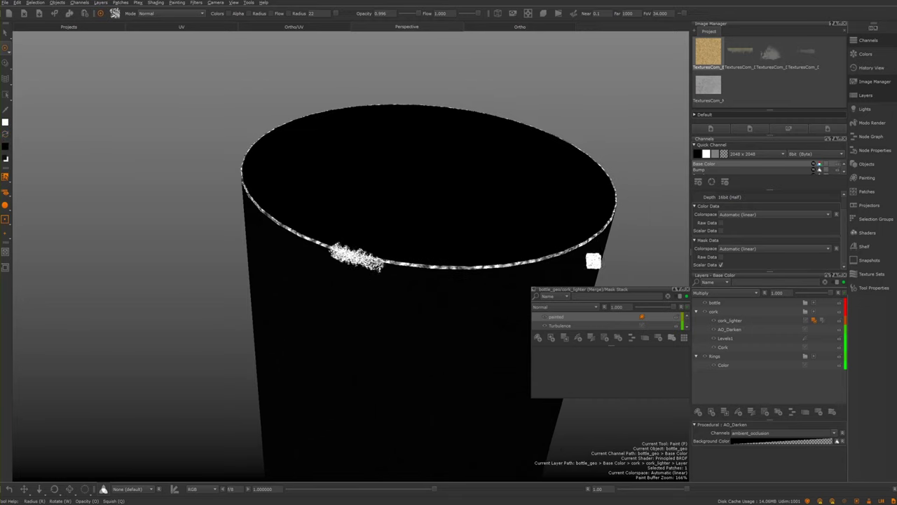
Set the blend mode of the painted layer in the mask stack to Add
{"action": "left_click", "coordinate": [553, 307]}
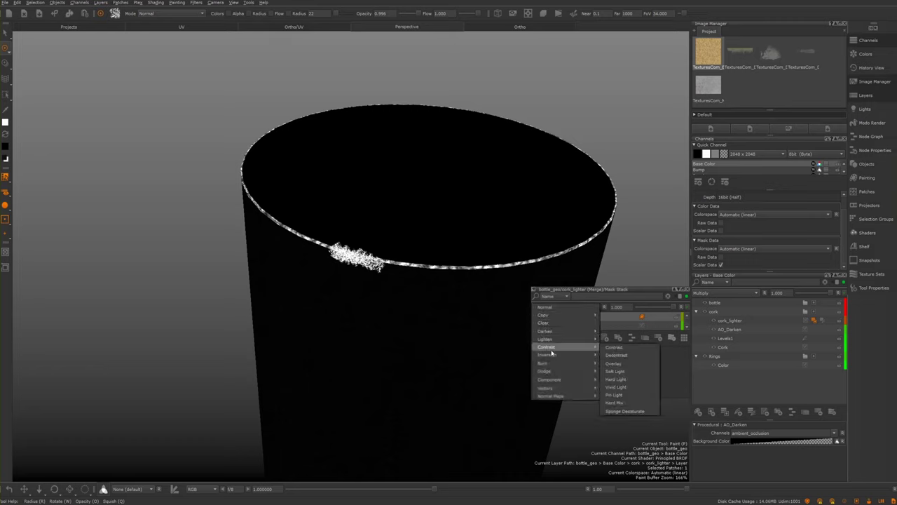
{"action": "mouse_move", "coordinate": [558, 335]}
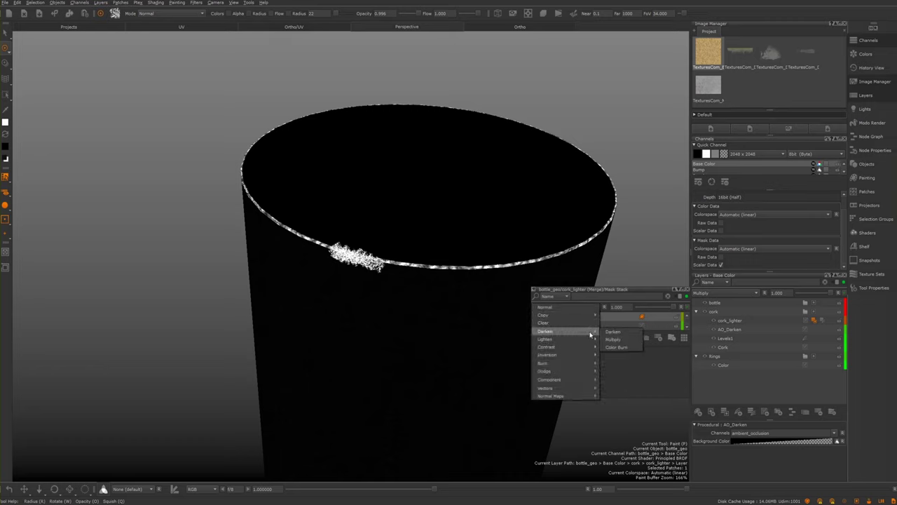
{"action": "left_click", "coordinate": [610, 362]}
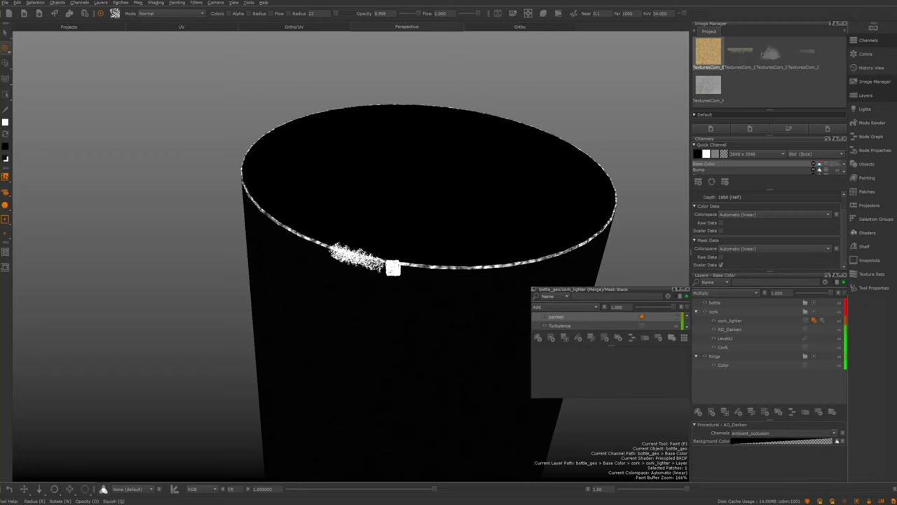
Continue the white textured paint along the cork's front rim, enlarging the brush radius to 41
{"action": "mouse_move", "coordinate": [395, 260]}
{"action": "left_mouse_down", "text": "alt"}
{"action": "mouse_move", "coordinate": [323, 242]}
{"action": "mouse_move", "coordinate": [352, 248]}
{"action": "left_mouse_up", "text": "alt"}
{"action": "key", "text": "r"}
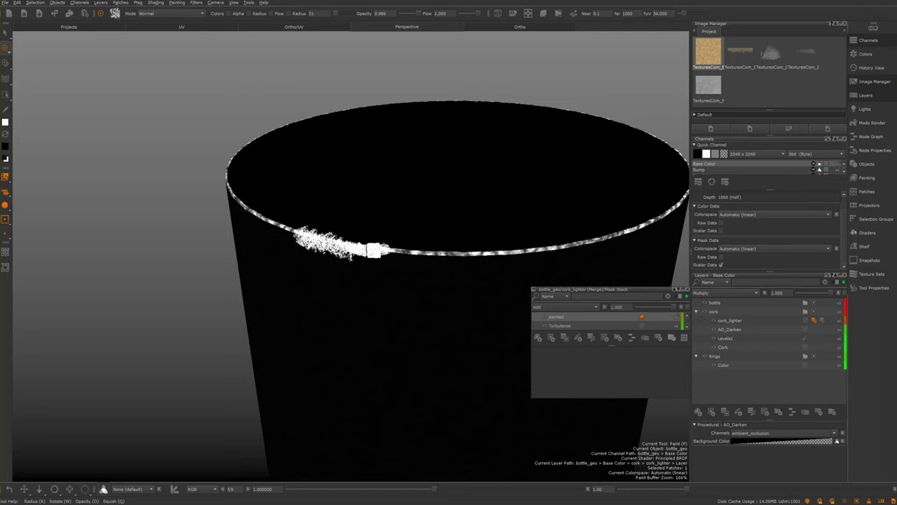
{"action": "key", "text": "r"}
{"action": "left_click_drag", "start_coordinate": [376, 248], "coordinate": [387, 253]}
{"action": "left_click", "coordinate": [400, 253]}
{"action": "middle_click_drag", "start_coordinate": [374, 243], "coordinate": [274, 248], "text": "alt"}
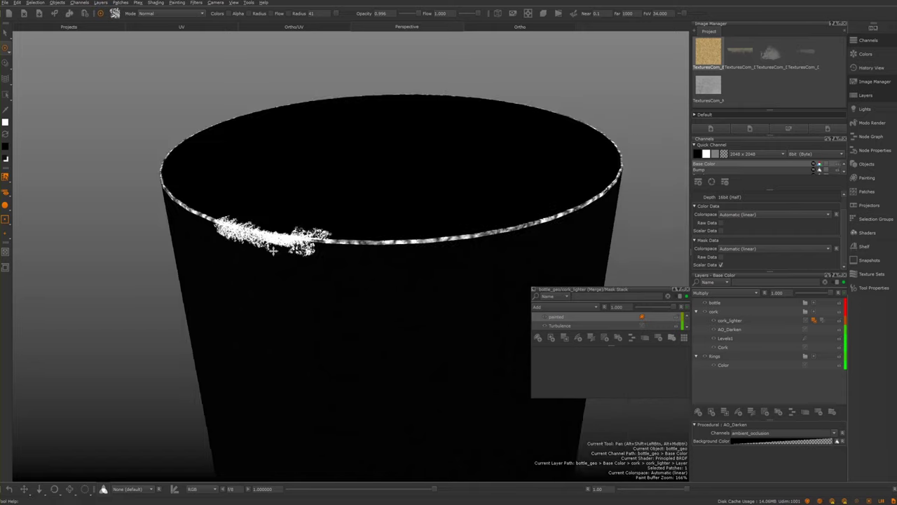
Paint further irregular white patches along the cork's rim, reducing the brush radius to 24
{"action": "right_click_drag", "start_coordinate": [333, 267], "coordinate": [180, 228], "text": "alt"}
{"action": "left_click_drag", "start_coordinate": [180, 228], "coordinate": [239, 243], "text": "alt"}
{"action": "left_click", "coordinate": [343, 255]}
{"action": "left_click", "coordinate": [368, 254]}
{"action": "left_click", "coordinate": [401, 251]}
{"action": "left_click", "coordinate": [375, 258]}
{"action": "key", "text": "r"}
{"action": "mouse_move", "coordinate": [346, 241]}
{"action": "left_mouse_down"}
{"action": "mouse_move", "coordinate": [358, 257]}
{"action": "mouse_move", "coordinate": [406, 252]}
{"action": "mouse_move", "coordinate": [456, 242]}
{"action": "mouse_move", "coordinate": [435, 238]}
{"action": "mouse_move", "coordinate": [458, 234]}
{"action": "mouse_move", "coordinate": [462, 223]}
{"action": "mouse_move", "coordinate": [396, 250]}
{"action": "mouse_move", "coordinate": [445, 294]}
{"action": "mouse_move", "coordinate": [304, 229]}
{"action": "mouse_move", "coordinate": [427, 293]}
{"action": "mouse_move", "coordinate": [366, 282]}
{"action": "mouse_move", "coordinate": [421, 303]}
{"action": "mouse_move", "coordinate": [370, 292]}
{"action": "mouse_move", "coordinate": [335, 268]}
{"action": "mouse_move", "coordinate": [356, 282]}
{"action": "left_mouse_up"}
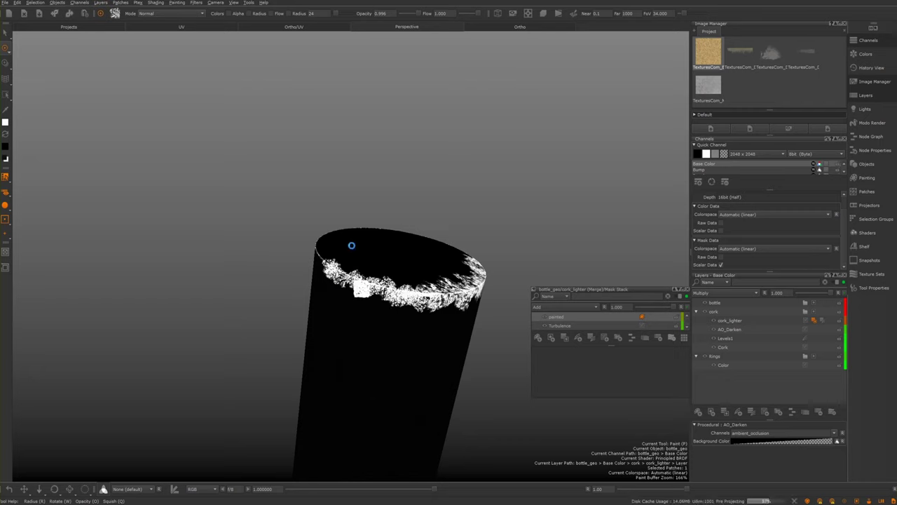
Rotate to the next bare stretch of the cork's rim and cover it with white textured strokes
{"action": "left_click_drag", "start_coordinate": [287, 250], "coordinate": [186, 235], "text": "alt"}
{"action": "mouse_move", "coordinate": [494, 399]}
{"action": "left_mouse_down", "text": "alt"}
{"action": "mouse_move", "coordinate": [578, 363]}
{"action": "mouse_move", "coordinate": [311, 156]}
{"action": "mouse_move", "coordinate": [187, 248]}
{"action": "mouse_move", "coordinate": [266, 296]}
{"action": "mouse_move", "coordinate": [458, 319]}
{"action": "mouse_move", "coordinate": [518, 286]}
{"action": "mouse_move", "coordinate": [498, 243]}
{"action": "left_mouse_up", "text": "alt"}
{"action": "mouse_move", "coordinate": [242, 159]}
{"action": "left_mouse_down", "text": "alt"}
{"action": "mouse_move", "coordinate": [232, 194]}
{"action": "mouse_move", "coordinate": [243, 207]}
{"action": "mouse_move", "coordinate": [238, 187]}
{"action": "left_mouse_up", "text": "alt"}
{"action": "right_click_drag", "start_coordinate": [307, 237], "coordinate": [280, 232], "text": "alt"}
{"action": "left_click_drag", "start_coordinate": [280, 231], "coordinate": [270, 250], "text": "alt"}
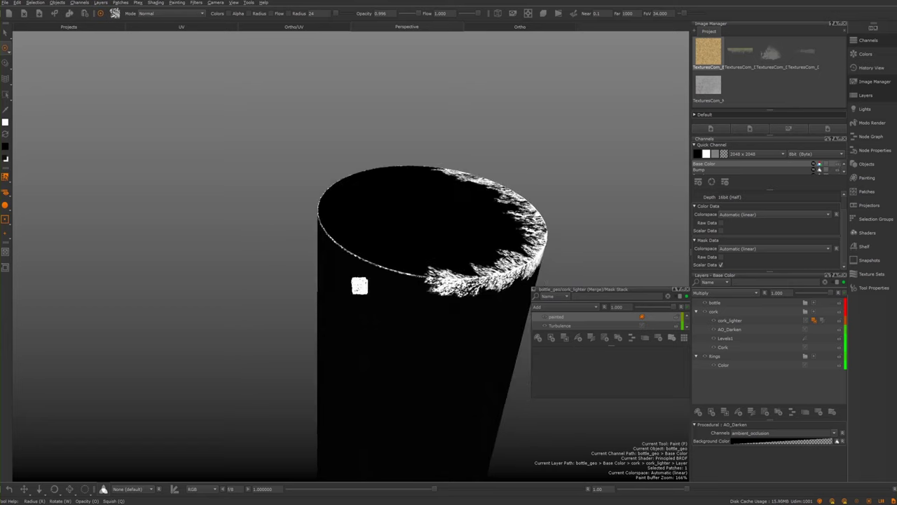
{"action": "mouse_move", "coordinate": [415, 276]}
{"action": "left_mouse_down"}
{"action": "mouse_move", "coordinate": [434, 283]}
{"action": "mouse_move", "coordinate": [412, 280]}
{"action": "mouse_move", "coordinate": [427, 290]}
{"action": "mouse_move", "coordinate": [397, 276]}
{"action": "mouse_move", "coordinate": [403, 269]}
{"action": "mouse_move", "coordinate": [343, 253]}
{"action": "mouse_move", "coordinate": [384, 278]}
{"action": "left_mouse_up"}
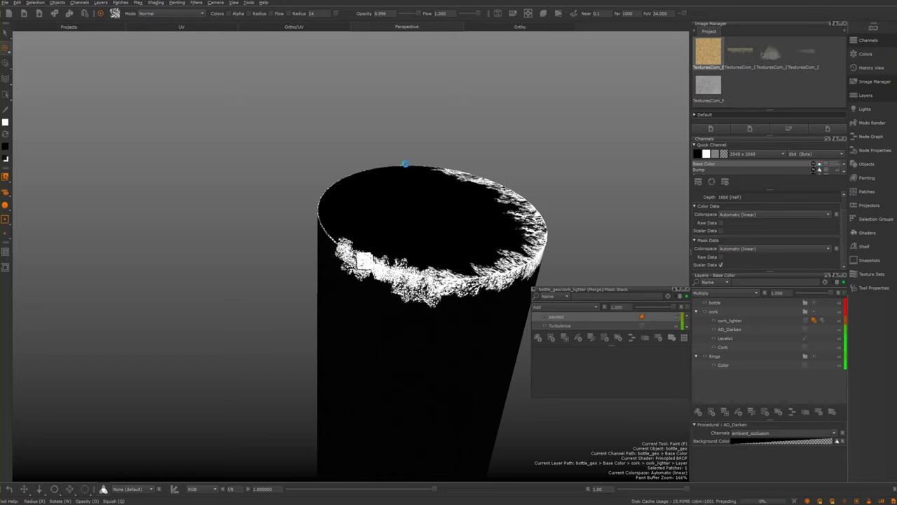
Paint the remaining bare sections so the irregular white edge runs all the way around the cork's top
{"action": "left_click_drag", "start_coordinate": [434, 258], "coordinate": [514, 281], "text": "alt"}
{"action": "mouse_move", "coordinate": [465, 243]}
{"action": "middle_mouse_down"}
{"action": "mouse_move", "coordinate": [475, 199]}
{"action": "mouse_move", "coordinate": [364, 236]}
{"action": "mouse_move", "coordinate": [387, 340]}
{"action": "middle_mouse_up"}
{"action": "mouse_move", "coordinate": [473, 300]}
{"action": "left_mouse_down", "text": "alt"}
{"action": "mouse_move", "coordinate": [248, 250]}
{"action": "mouse_move", "coordinate": [236, 266]}
{"action": "mouse_move", "coordinate": [224, 243]}
{"action": "mouse_move", "coordinate": [197, 270]}
{"action": "mouse_move", "coordinate": [208, 262]}
{"action": "left_mouse_up", "text": "alt"}
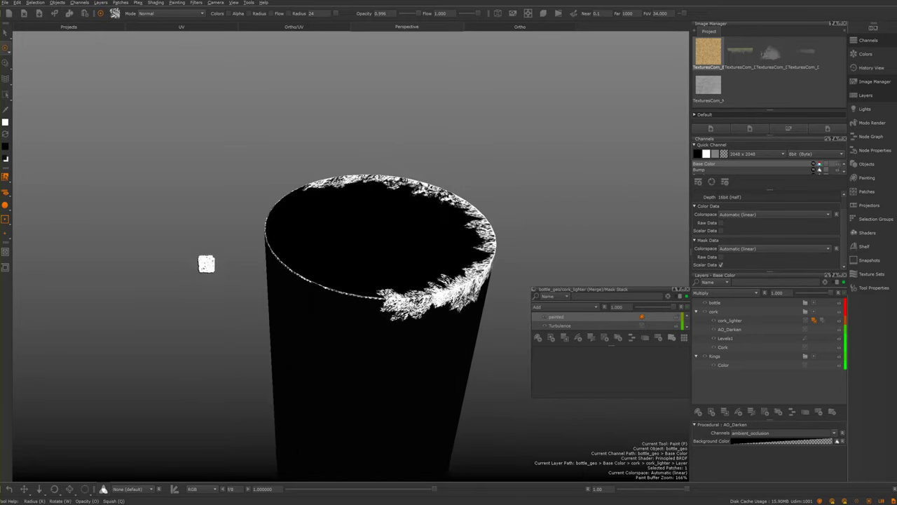
{"action": "mouse_move", "coordinate": [372, 283]}
{"action": "left_mouse_down"}
{"action": "mouse_move", "coordinate": [312, 276]}
{"action": "mouse_move", "coordinate": [308, 265]}
{"action": "mouse_move", "coordinate": [356, 283]}
{"action": "mouse_move", "coordinate": [319, 272]}
{"action": "mouse_move", "coordinate": [378, 253]}
{"action": "mouse_move", "coordinate": [294, 210]}
{"action": "mouse_move", "coordinate": [169, 224]}
{"action": "mouse_move", "coordinate": [291, 304]}
{"action": "left_mouse_up"}
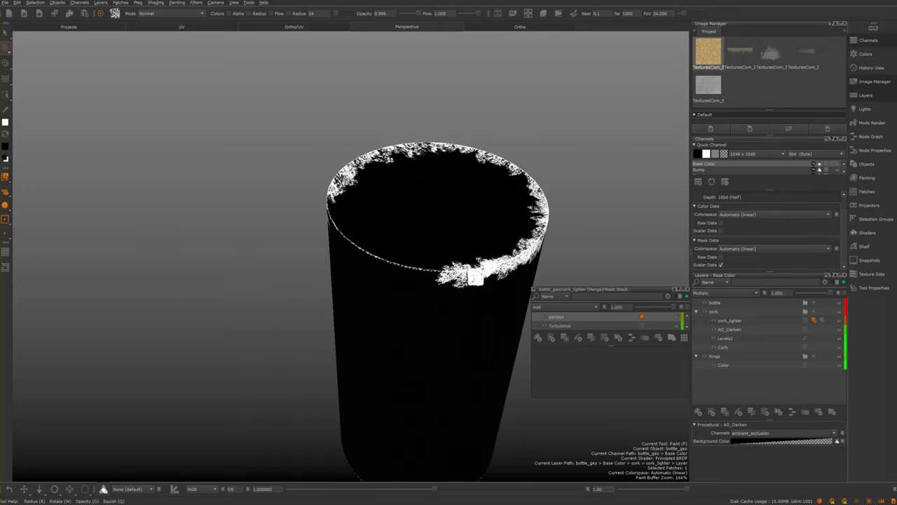
{"action": "mouse_move", "coordinate": [404, 266]}
{"action": "left_mouse_down"}
{"action": "mouse_move", "coordinate": [343, 232]}
{"action": "mouse_move", "coordinate": [362, 253]}
{"action": "mouse_move", "coordinate": [397, 260]}
{"action": "mouse_move", "coordinate": [332, 217]}
{"action": "mouse_move", "coordinate": [327, 192]}
{"action": "mouse_move", "coordinate": [340, 238]}
{"action": "mouse_move", "coordinate": [379, 239]}
{"action": "mouse_move", "coordinate": [406, 211]}
{"action": "mouse_move", "coordinate": [373, 201]}
{"action": "mouse_move", "coordinate": [368, 209]}
{"action": "mouse_move", "coordinate": [383, 210]}
{"action": "left_mouse_up"}
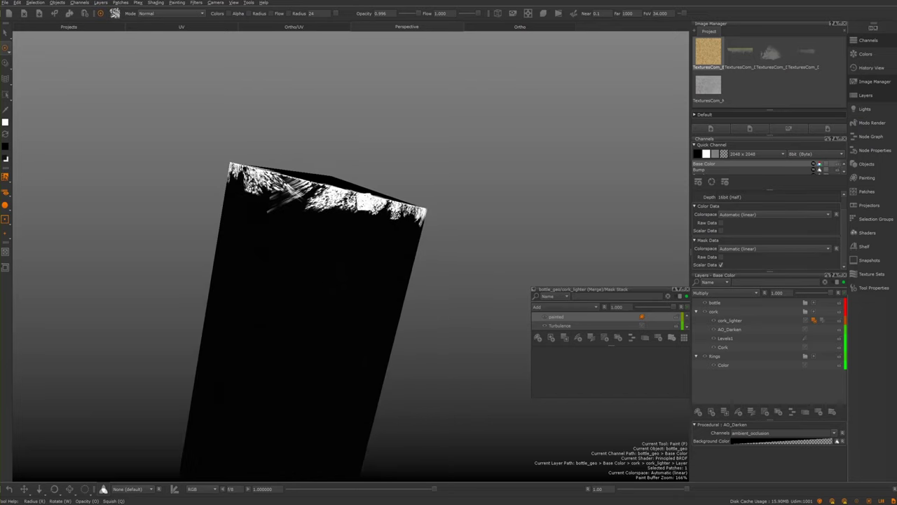
{"action": "mouse_move", "coordinate": [270, 172]}
{"action": "left_mouse_down"}
{"action": "mouse_move", "coordinate": [295, 187]}
{"action": "mouse_move", "coordinate": [290, 221]}
{"action": "mouse_move", "coordinate": [285, 190]}
{"action": "left_mouse_up"}
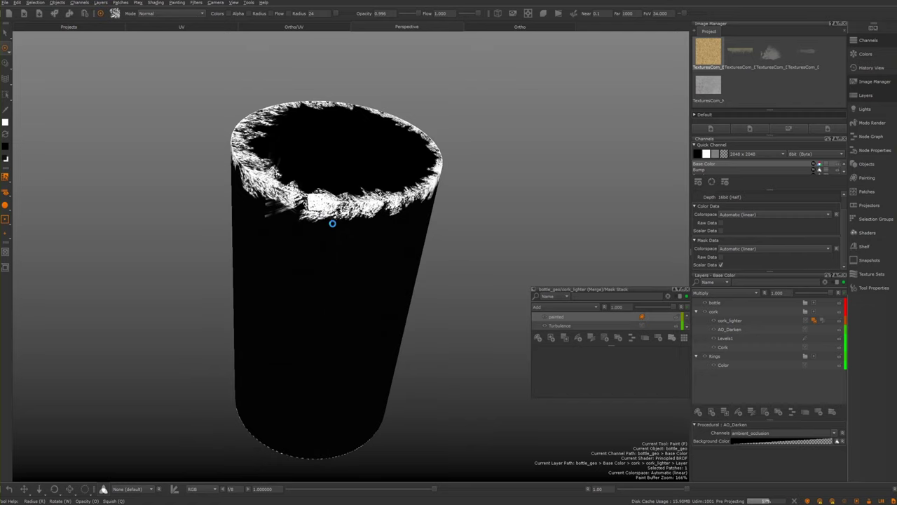
Switch the paint blend mode to Clear and erase the stray streaks on the cork's side below the rim
{"action": "middle_click_drag", "start_coordinate": [380, 232], "coordinate": [386, 201], "text": "alt"}
{"action": "mouse_move", "coordinate": [387, 200]}
{"action": "left_mouse_down", "text": "alt"}
{"action": "mouse_move", "coordinate": [389, 182]}
{"action": "mouse_move", "coordinate": [461, 158]}
{"action": "mouse_move", "coordinate": [415, 189]}
{"action": "left_mouse_up", "text": "alt"}
{"action": "right_click_drag", "start_coordinate": [372, 217], "coordinate": [373, 230], "text": "alt"}
{"action": "mouse_move", "coordinate": [373, 229]}
{"action": "middle_mouse_down", "text": "alt"}
{"action": "mouse_move", "coordinate": [374, 269]}
{"action": "mouse_move", "coordinate": [382, 267]}
{"action": "middle_mouse_up", "text": "alt"}
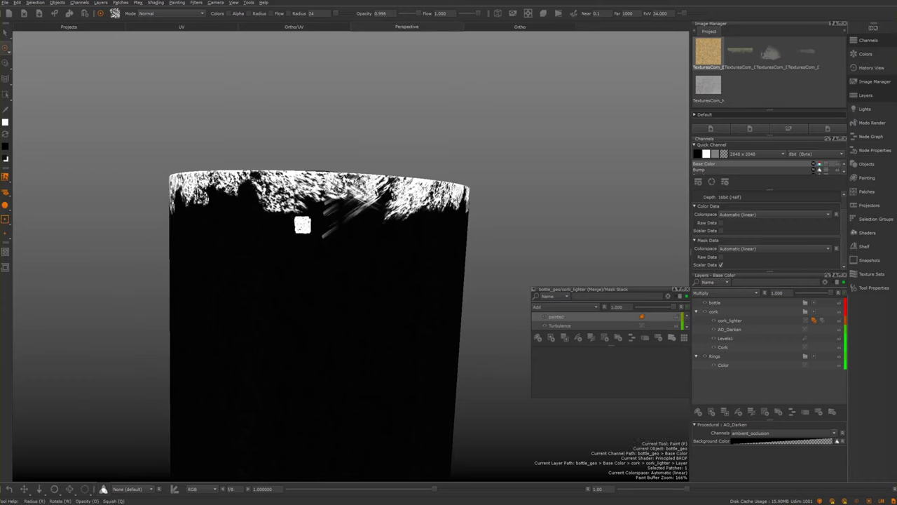
{"action": "left_click", "coordinate": [146, 16]}
{"action": "left_click", "coordinate": [147, 16]}
{"action": "mouse_move", "coordinate": [287, 163]}
{"action": "left_mouse_down", "text": "alt"}
{"action": "mouse_move", "coordinate": [341, 227]}
{"action": "mouse_move", "coordinate": [336, 238]}
{"action": "left_mouse_up", "text": "alt"}
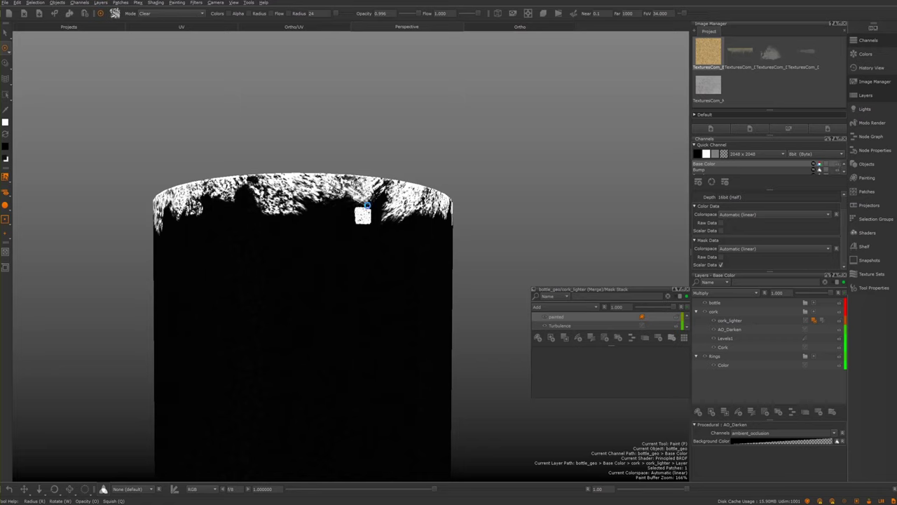
Clear excess white paint from the inner edge of the cork's top face
{"action": "middle_click_drag", "start_coordinate": [339, 258], "coordinate": [328, 268], "text": "alt"}
{"action": "left_click_drag", "start_coordinate": [356, 256], "coordinate": [328, 291], "text": "alt"}
{"action": "right_click_drag", "start_coordinate": [329, 291], "coordinate": [288, 308], "text": "alt"}
{"action": "left_click_drag", "start_coordinate": [308, 245], "coordinate": [323, 279], "text": "alt"}
{"action": "right_click_drag", "start_coordinate": [329, 278], "coordinate": [399, 271], "text": "alt"}
{"action": "middle_click_drag", "start_coordinate": [398, 271], "coordinate": [359, 306], "text": "alt"}
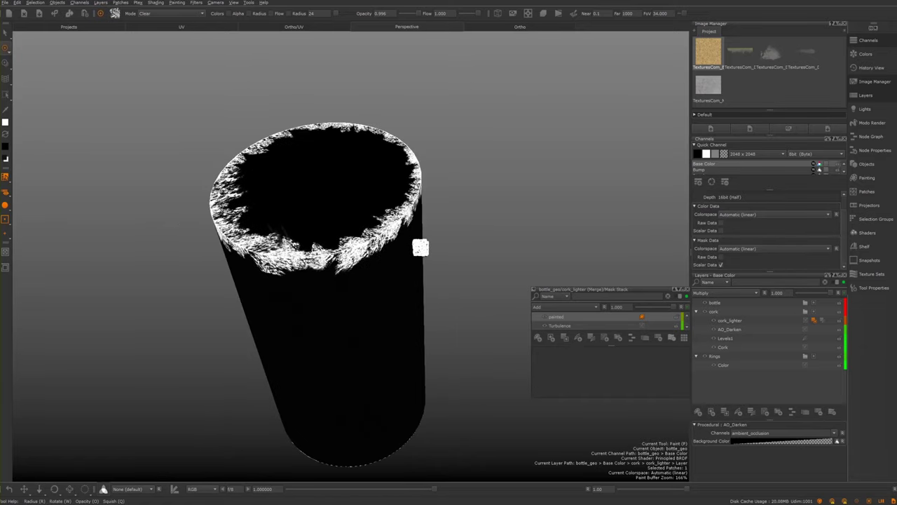
{"action": "left_click_drag", "start_coordinate": [213, 267], "coordinate": [220, 212], "text": "alt"}
{"action": "middle_click_drag", "start_coordinate": [370, 252], "coordinate": [375, 293], "text": "alt"}
{"action": "mouse_move", "coordinate": [267, 360]}
{"action": "left_mouse_down", "text": "alt"}
{"action": "mouse_move", "coordinate": [188, 312]}
{"action": "mouse_move", "coordinate": [139, 328]}
{"action": "mouse_move", "coordinate": [340, 269]}
{"action": "mouse_move", "coordinate": [296, 214]}
{"action": "left_mouse_up", "text": "alt"}
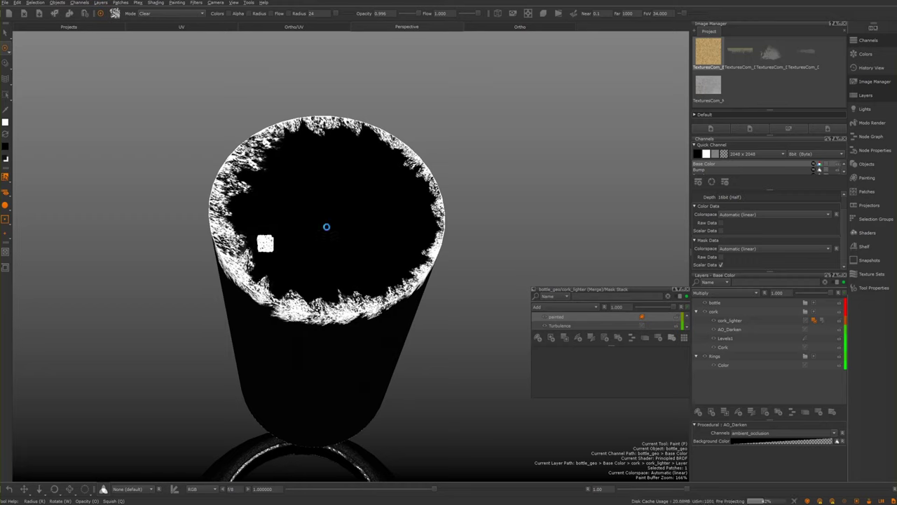
Inspect the painted mask around the cork's rim from several angles and distances
{"action": "mouse_move", "coordinate": [370, 216]}
{"action": "left_mouse_down", "text": "alt"}
{"action": "mouse_move", "coordinate": [332, 175]}
{"action": "mouse_move", "coordinate": [395, 291]}
{"action": "left_mouse_up", "text": "alt"}
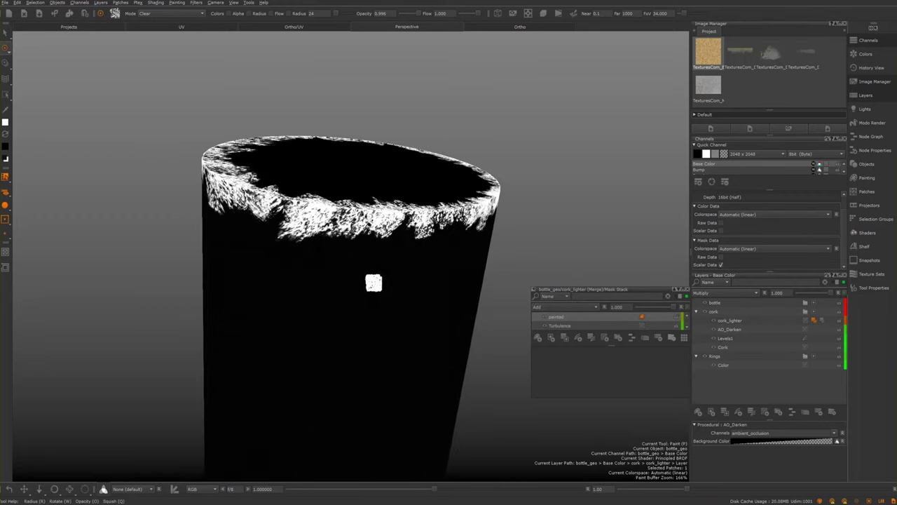
{"action": "middle_click_drag", "start_coordinate": [256, 347], "coordinate": [271, 319], "text": "alt"}
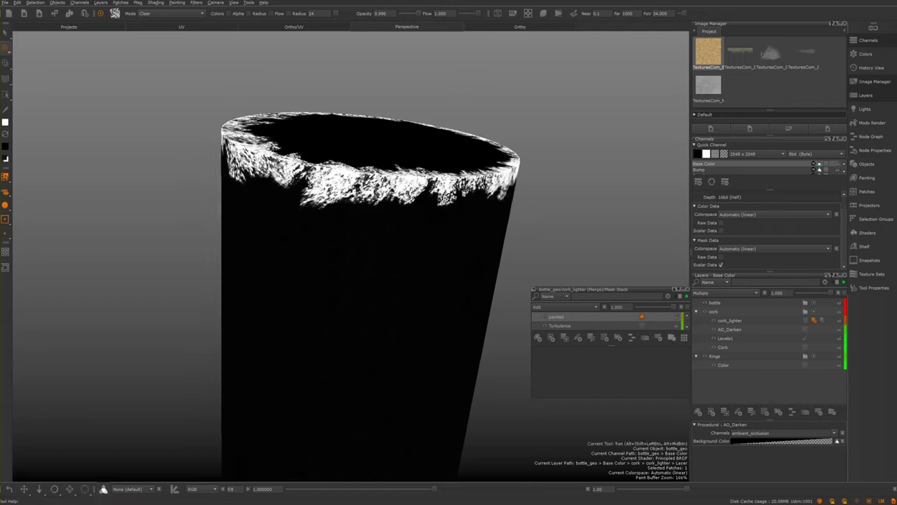
{"action": "right_click_drag", "start_coordinate": [272, 319], "coordinate": [273, 200], "text": "alt"}
{"action": "left_click_drag", "start_coordinate": [273, 200], "coordinate": [199, 229], "text": "alt"}
{"action": "right_click_drag", "start_coordinate": [198, 228], "coordinate": [444, 353], "text": "alt"}
{"action": "left_click_drag", "start_coordinate": [349, 257], "coordinate": [328, 183], "text": "alt"}
{"action": "right_click_drag", "start_coordinate": [327, 183], "coordinate": [238, 200], "text": "alt"}
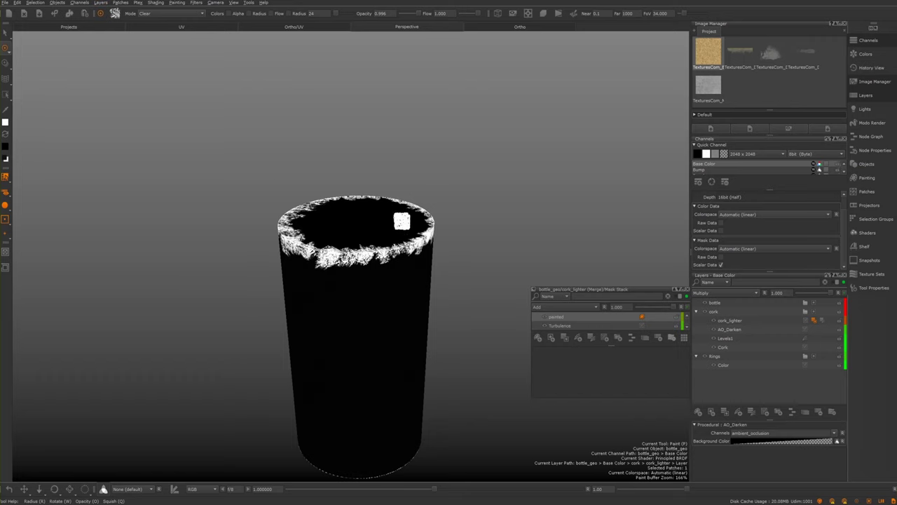
{"action": "left_click_drag", "start_coordinate": [402, 216], "coordinate": [393, 235], "text": "alt"}
{"action": "right_click_drag", "start_coordinate": [393, 234], "coordinate": [486, 302], "text": "alt"}
{"action": "left_click_drag", "start_coordinate": [485, 303], "coordinate": [484, 238], "text": "alt"}
{"action": "right_click_drag", "start_coordinate": [483, 238], "coordinate": [393, 242], "text": "alt"}
{"action": "mouse_move", "coordinate": [392, 242]}
{"action": "left_mouse_down", "text": "alt"}
{"action": "mouse_move", "coordinate": [358, 284]}
{"action": "mouse_move", "coordinate": [375, 288]}
{"action": "left_mouse_up", "text": "alt"}
{"action": "middle_click_drag", "start_coordinate": [375, 288], "coordinate": [379, 257], "text": "alt"}
{"action": "right_click_drag", "start_coordinate": [378, 257], "coordinate": [362, 260], "text": "alt"}
{"action": "left_click_drag", "start_coordinate": [363, 260], "coordinate": [354, 270], "text": "alt"}
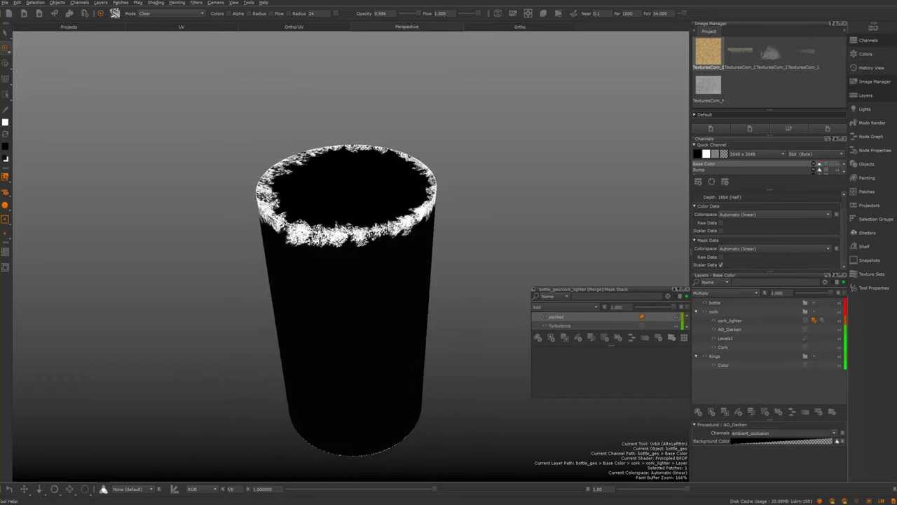
{"action": "mouse_move", "coordinate": [336, 198]}
{"action": "right_mouse_down", "text": "alt"}
{"action": "mouse_move", "coordinate": [383, 280]}
{"action": "mouse_move", "coordinate": [356, 221]}
{"action": "right_mouse_up", "text": "alt"}
{"action": "left_click_drag", "start_coordinate": [356, 220], "coordinate": [350, 197], "text": "alt"}
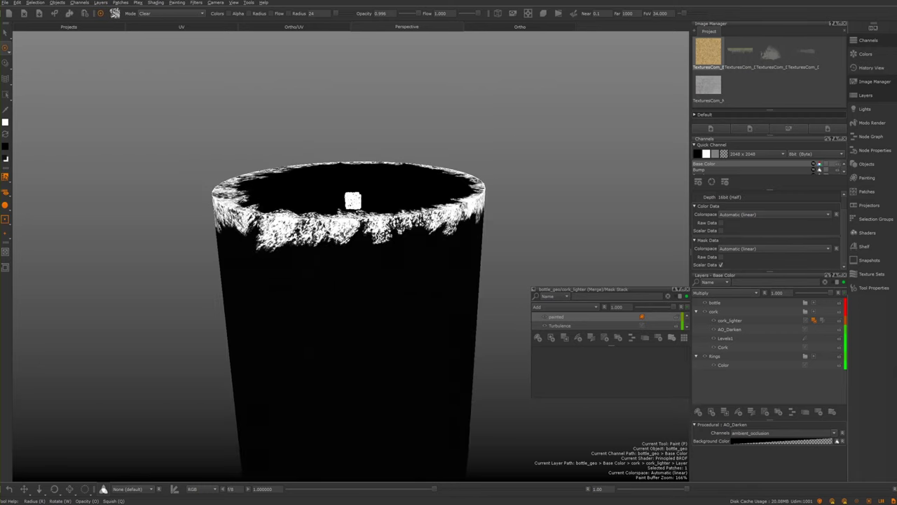
Switch the viewport display from the painted mask to Current Channel and look over the cork's lightened rim
{"action": "left_click_drag", "start_coordinate": [344, 232], "coordinate": [323, 213], "text": "alt"}
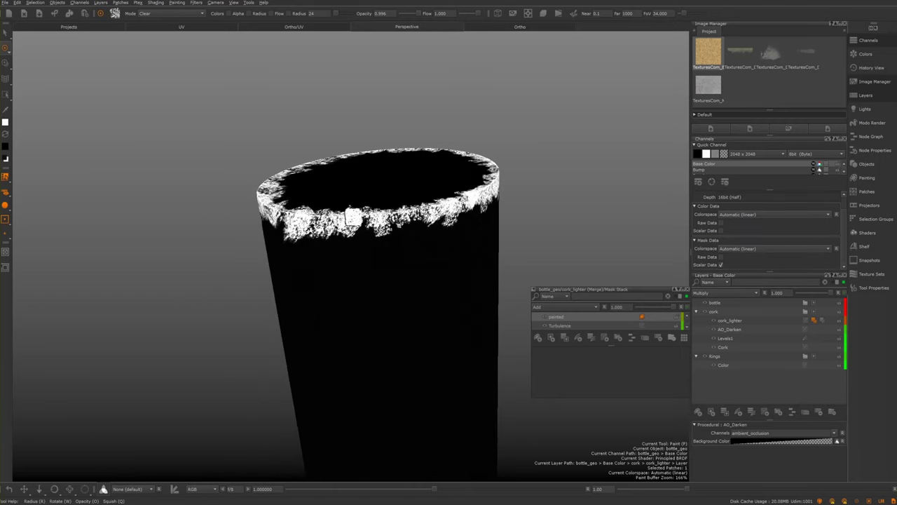
{"action": "left_click", "coordinate": [5, 191]}
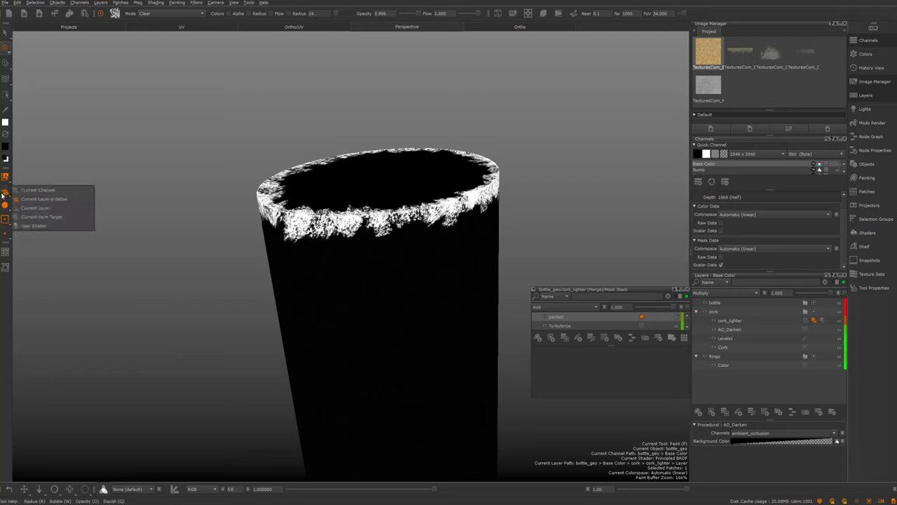
{"action": "left_click", "coordinate": [27, 193]}
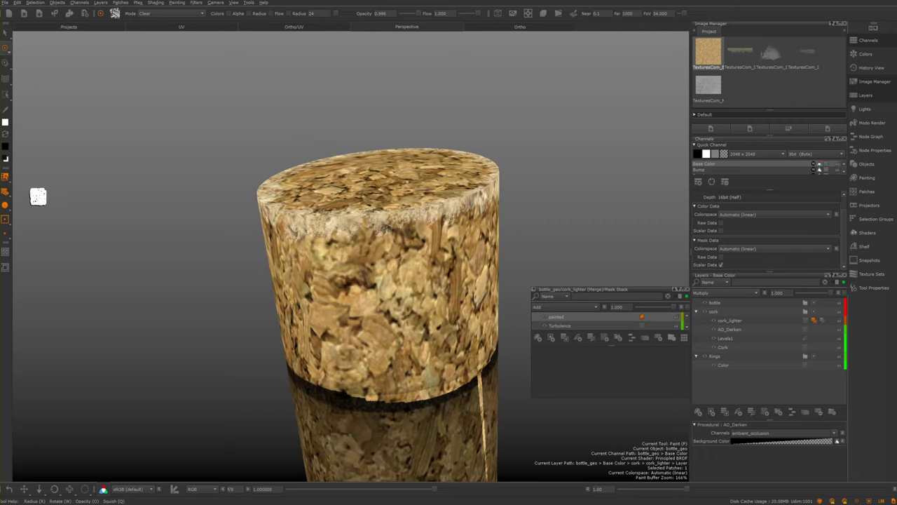
{"action": "left_click_drag", "start_coordinate": [338, 219], "coordinate": [387, 221], "text": "alt"}
{"action": "right_click_drag", "start_coordinate": [386, 222], "coordinate": [411, 269], "text": "alt"}
{"action": "mouse_move", "coordinate": [412, 268]}
{"action": "left_mouse_down", "text": "alt"}
{"action": "mouse_move", "coordinate": [452, 266]}
{"action": "mouse_move", "coordinate": [501, 239]}
{"action": "mouse_move", "coordinate": [452, 281]}
{"action": "mouse_move", "coordinate": [458, 301]}
{"action": "left_mouse_up", "text": "alt"}
{"action": "mouse_move", "coordinate": [459, 301]}
{"action": "right_mouse_down", "text": "alt"}
{"action": "mouse_move", "coordinate": [546, 337]}
{"action": "mouse_move", "coordinate": [467, 232]}
{"action": "right_mouse_up", "text": "alt"}
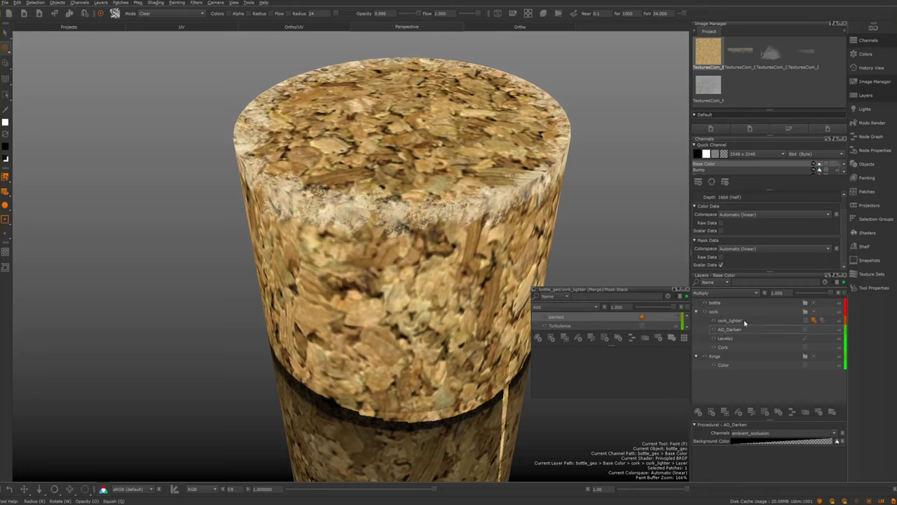
Close the mask stack and check the Levels adjustment in the cork_lighter layer's adjustment stack, closing that stack too
{"action": "left_click", "coordinate": [729, 321]}
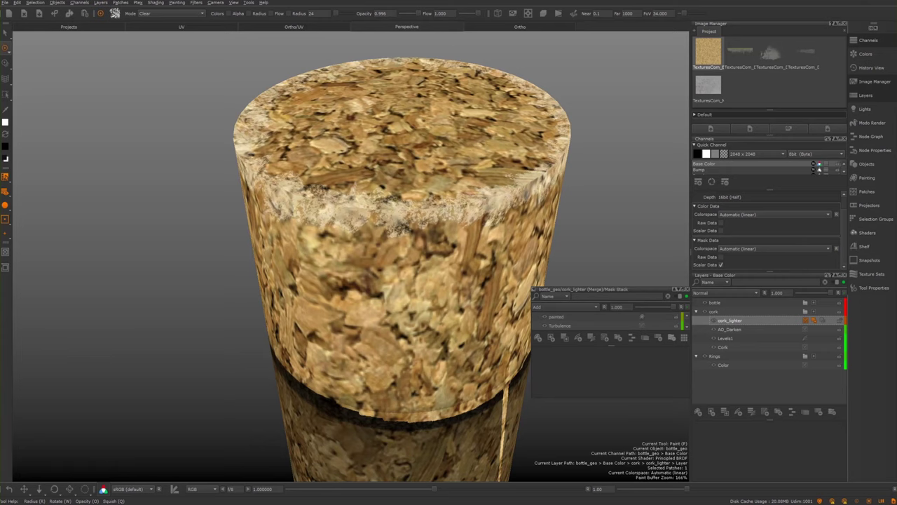
{"action": "left_click", "coordinate": [685, 289]}
{"action": "middle_click_drag", "start_coordinate": [517, 203], "coordinate": [535, 220], "text": "alt"}
{"action": "mouse_move", "coordinate": [535, 220]}
{"action": "left_mouse_down", "text": "alt"}
{"action": "mouse_move", "coordinate": [522, 252]}
{"action": "mouse_move", "coordinate": [529, 239]}
{"action": "left_mouse_up", "text": "alt"}
{"action": "left_click", "coordinate": [822, 321]}
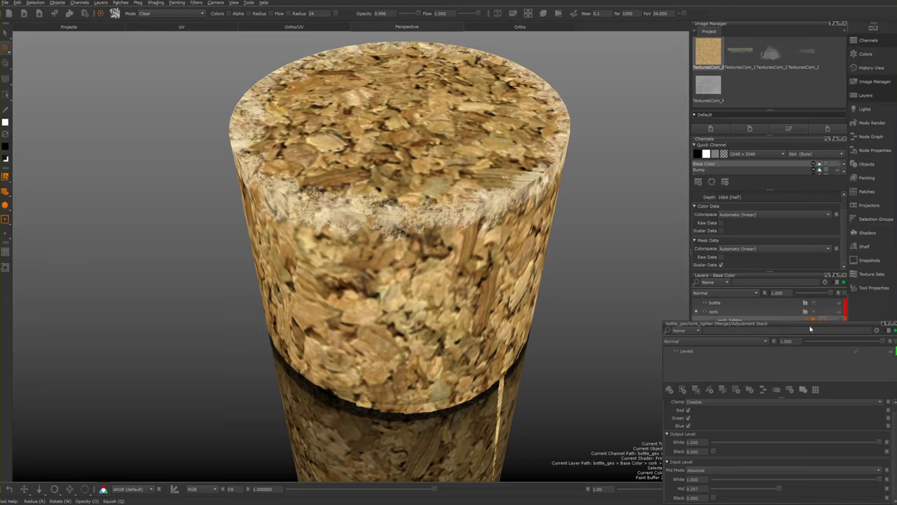
{"action": "left_click", "coordinate": [691, 352]}
{"action": "left_click", "coordinate": [698, 348]}
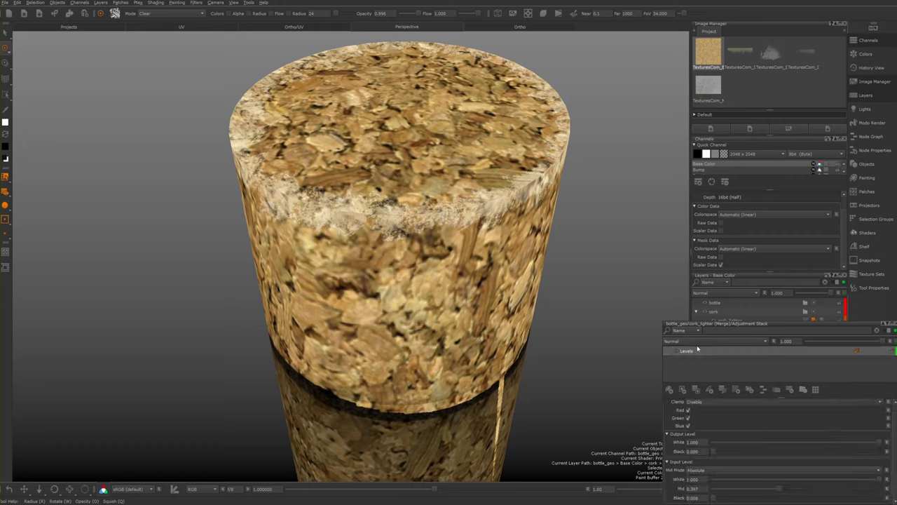
{"action": "left_click", "coordinate": [727, 315]}
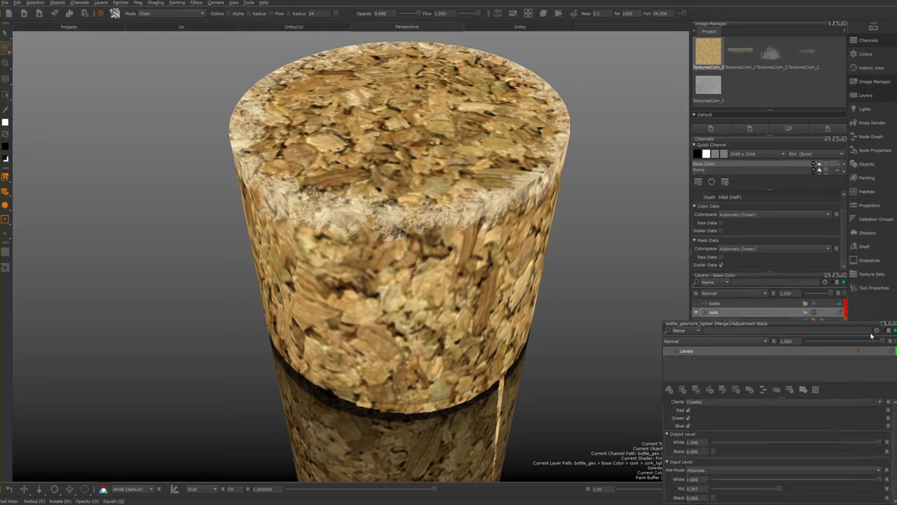
{"action": "left_click", "coordinate": [720, 324]}
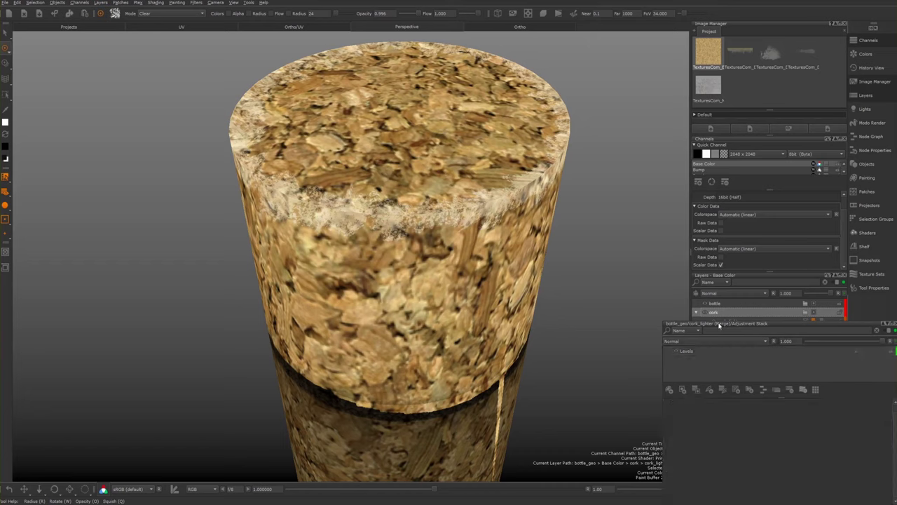
{"action": "double_click", "coordinate": [719, 323]}
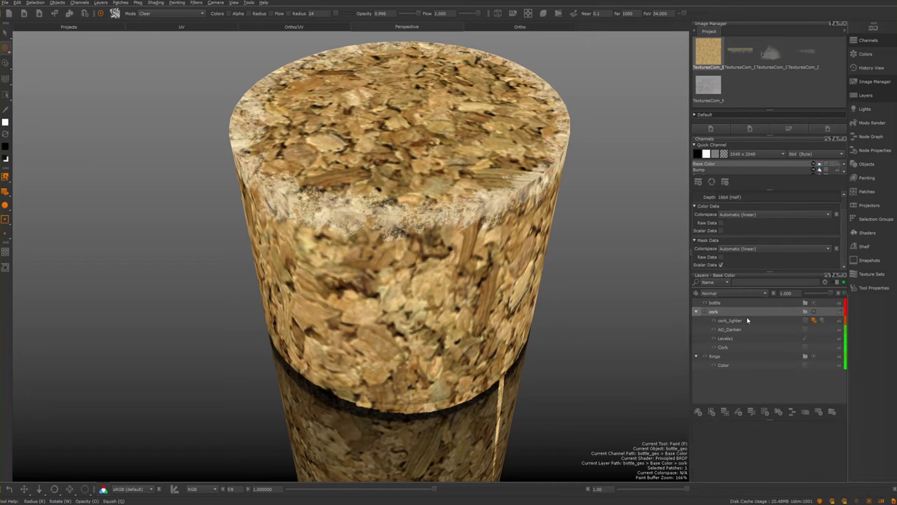
Select the cork_lighter layer and set its blend mode to Add
{"action": "left_click", "coordinate": [749, 319]}
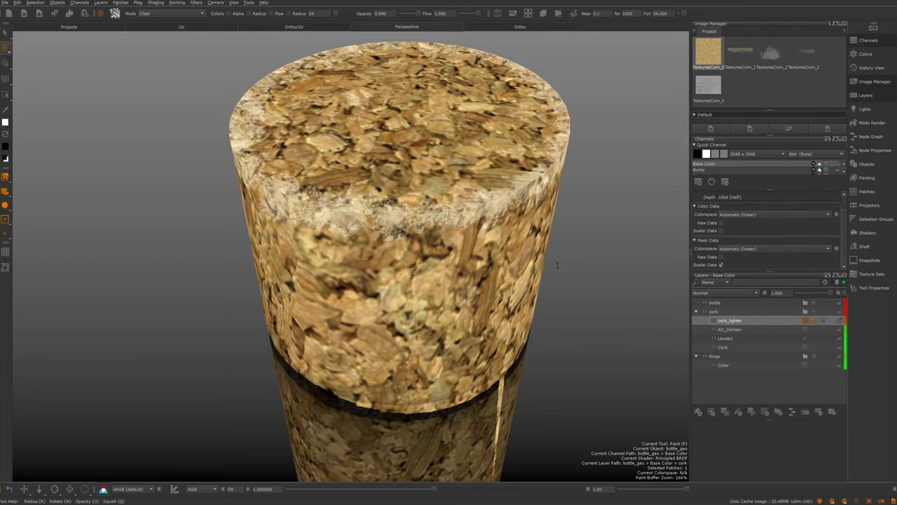
{"action": "left_click", "coordinate": [806, 321]}
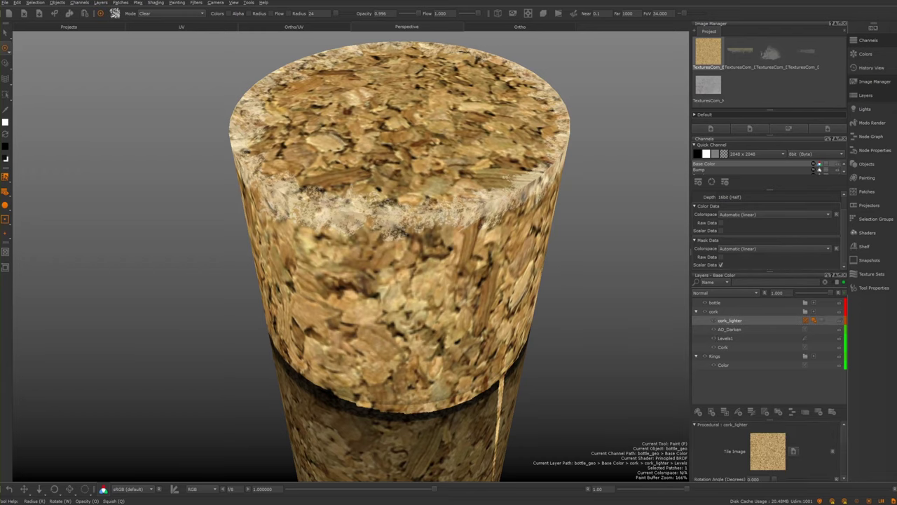
{"action": "scroll", "coordinate": [651, 202], "scroll_direction": "down", "scroll_amount": 3}
{"action": "middle_click_drag", "start_coordinate": [534, 248], "coordinate": [562, 279], "text": "alt"}
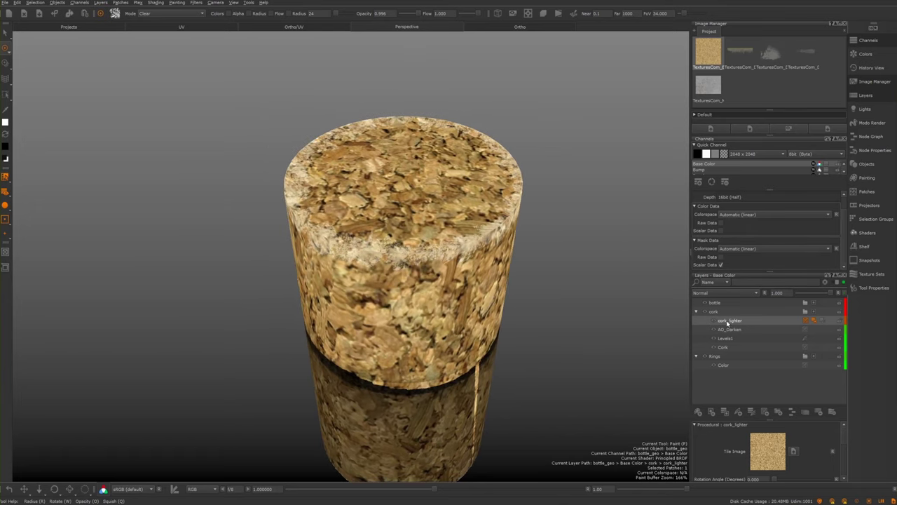
{"action": "left_click", "coordinate": [698, 293]}
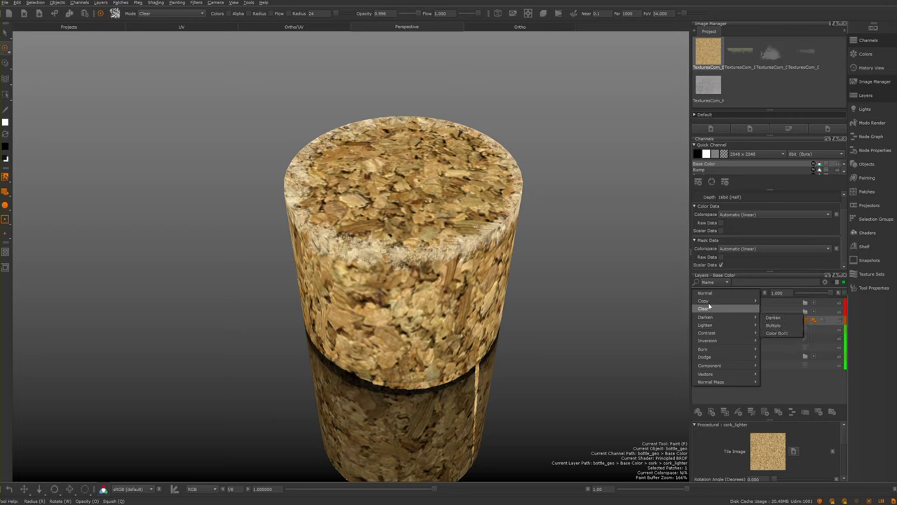
{"action": "mouse_move", "coordinate": [708, 318]}
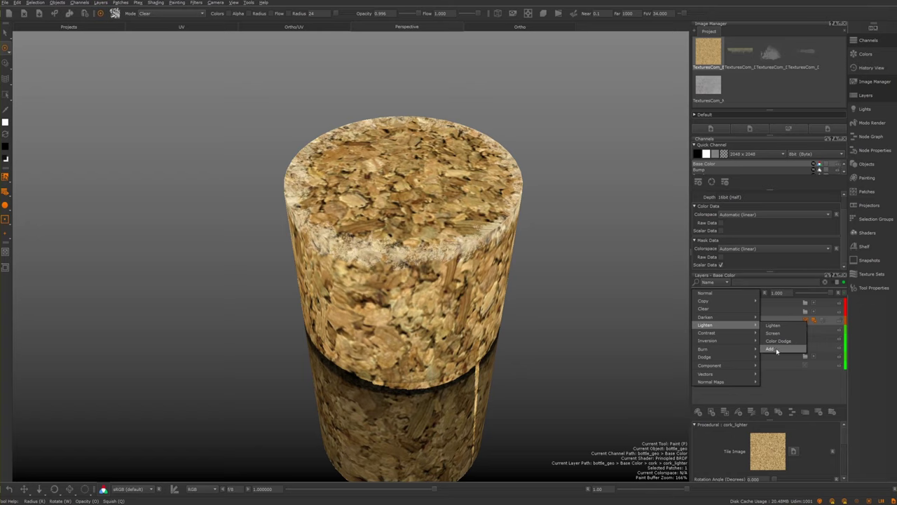
{"action": "left_click", "coordinate": [778, 348]}
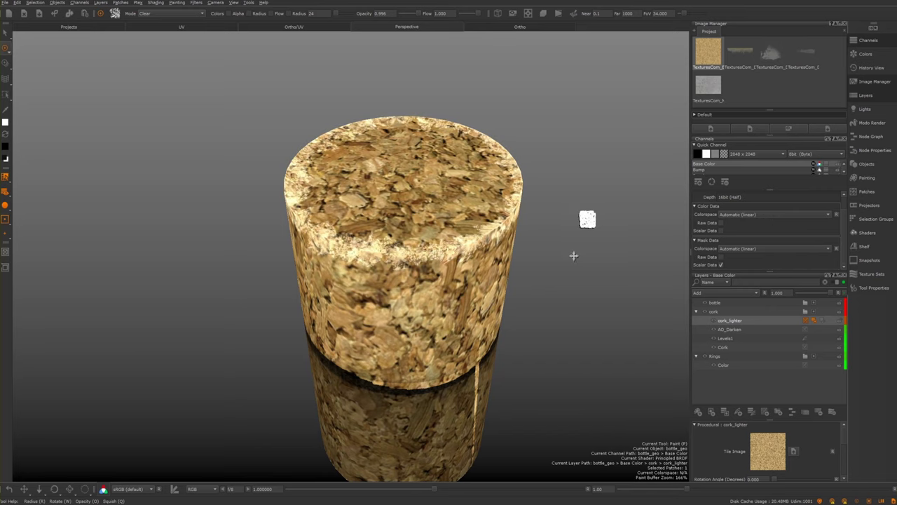
{"action": "left_click_drag", "start_coordinate": [578, 231], "coordinate": [580, 188], "text": "alt"}
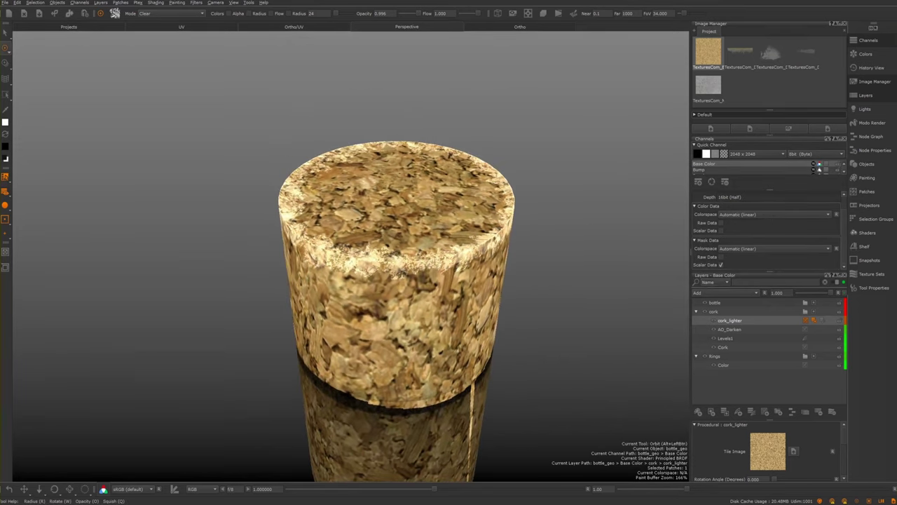
Try the Overlay and Color Dodge blend modes on the cork_lighter layer, checking each on the cork's rim
{"action": "left_click", "coordinate": [732, 295]}
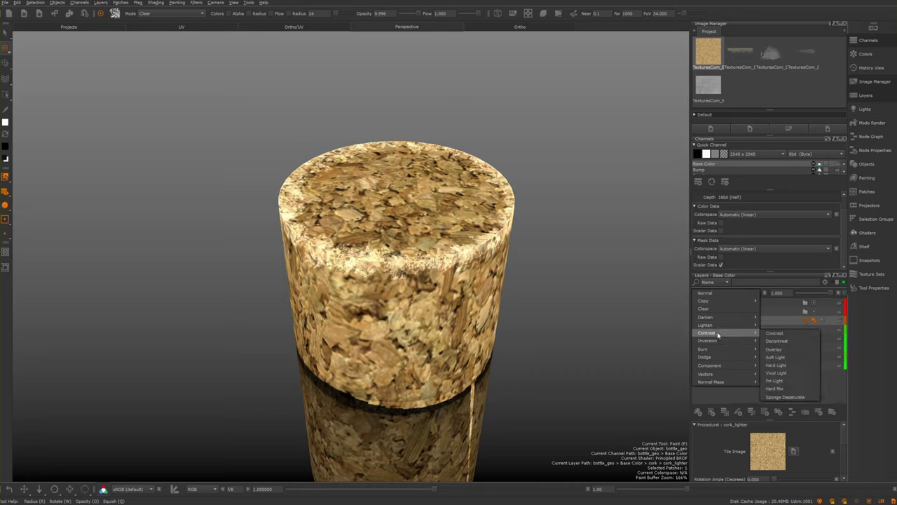
{"action": "left_click", "coordinate": [774, 349]}
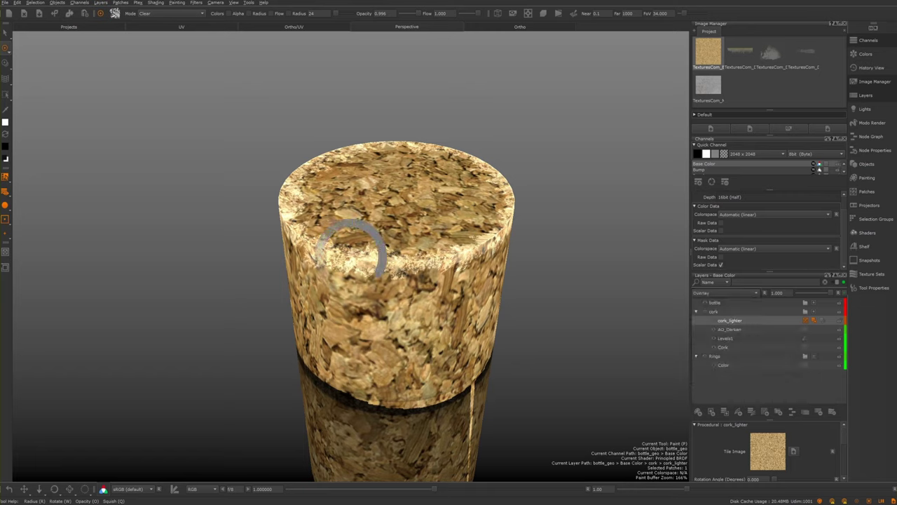
{"action": "left_click_drag", "start_coordinate": [569, 193], "coordinate": [562, 176], "text": "alt"}
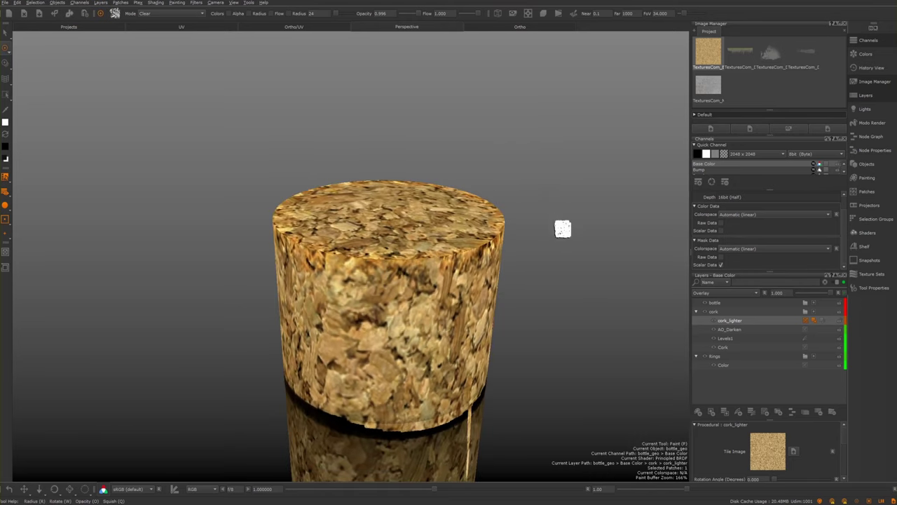
{"action": "left_click", "coordinate": [707, 293]}
{"action": "mouse_move", "coordinate": [734, 326]}
{"action": "left_click", "coordinate": [780, 341]}
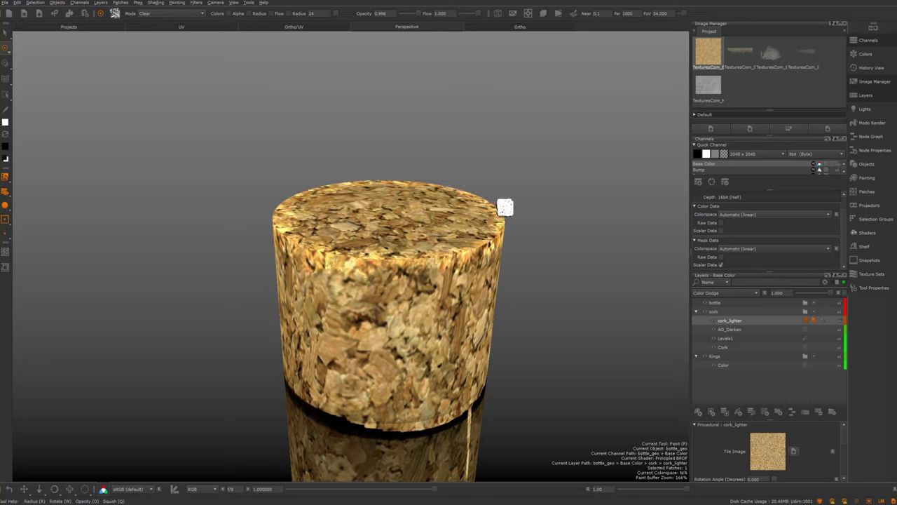
{"action": "mouse_move", "coordinate": [548, 216]}
{"action": "left_mouse_down", "text": "alt"}
{"action": "mouse_move", "coordinate": [507, 227]}
{"action": "mouse_move", "coordinate": [502, 209]}
{"action": "mouse_move", "coordinate": [562, 215]}
{"action": "left_mouse_up", "text": "alt"}
Try the Soft Light blend mode on the cork_lighter layer and check the cork's rim
{"action": "left_click", "coordinate": [722, 293]}
{"action": "mouse_move", "coordinate": [722, 327]}
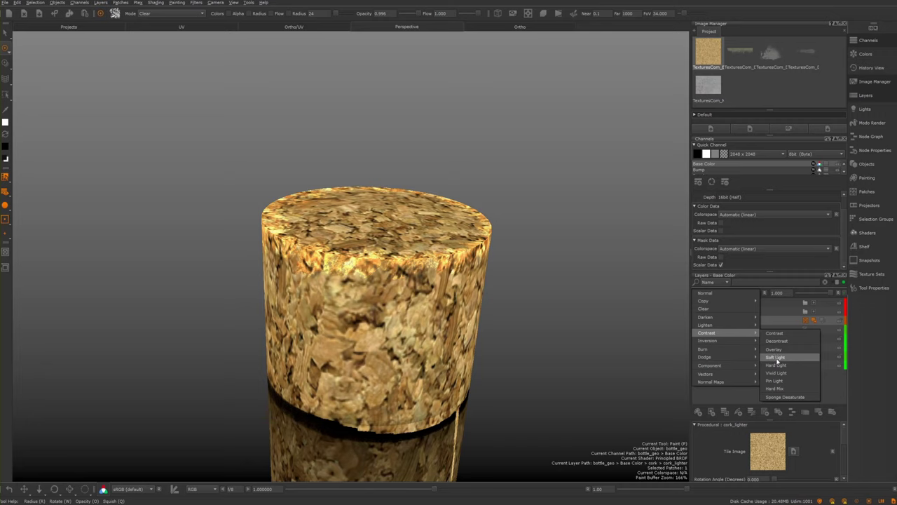
{"action": "mouse_move", "coordinate": [739, 359]}
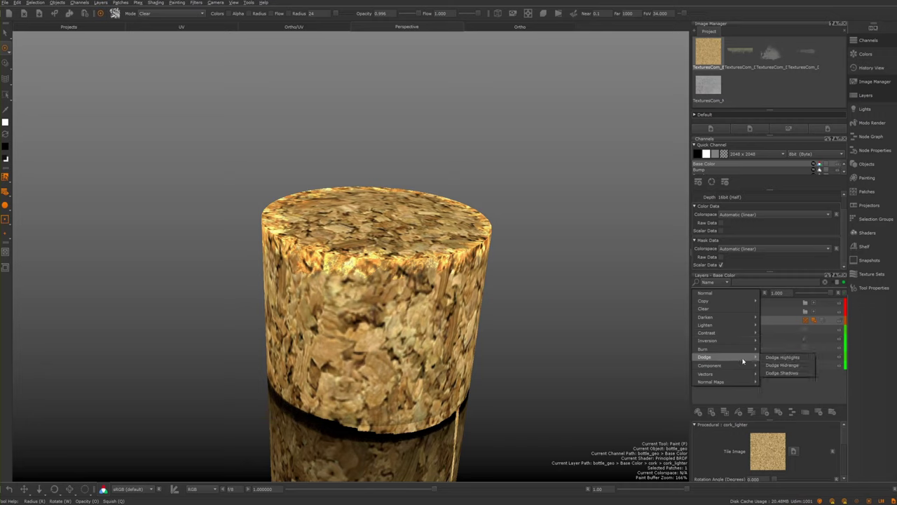
{"action": "mouse_move", "coordinate": [723, 336]}
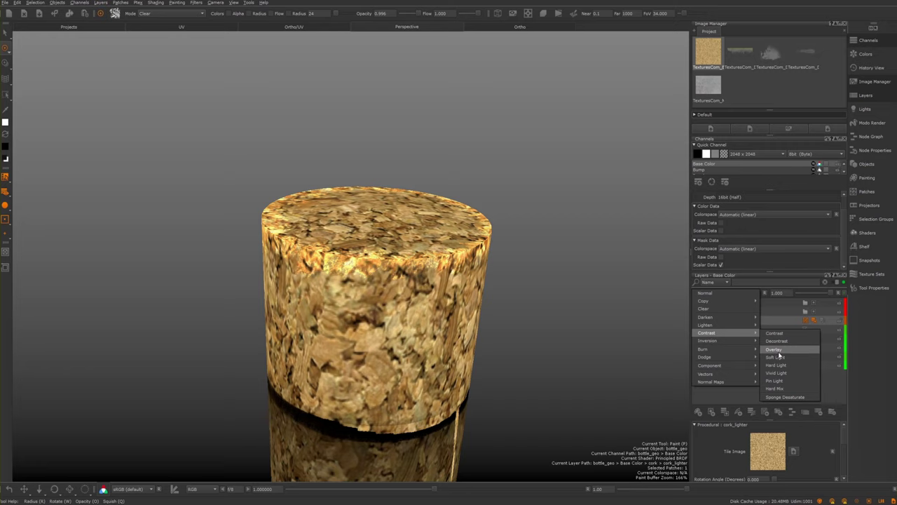
{"action": "left_click", "coordinate": [776, 357]}
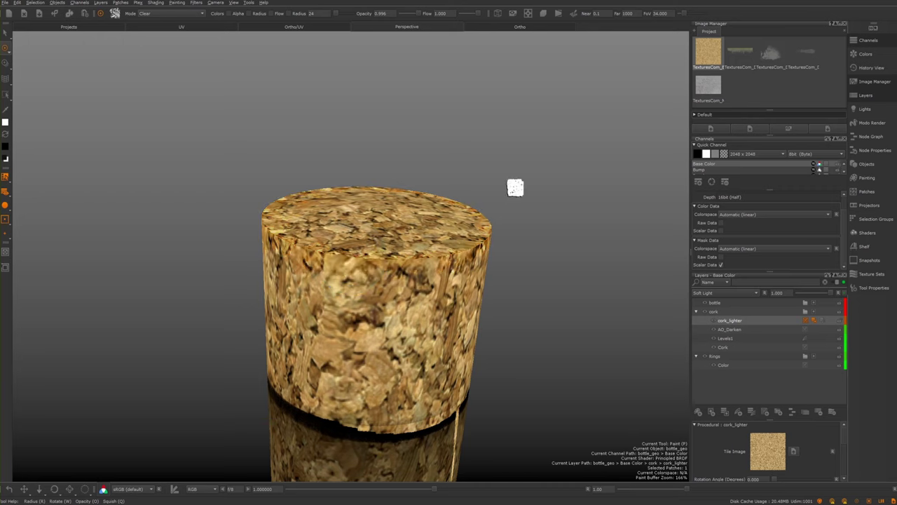
{"action": "left_click_drag", "start_coordinate": [517, 204], "coordinate": [530, 211], "text": "alt"}
Return the cork_lighter layer's blend mode to Add and check the lightened rim
{"action": "left_click", "coordinate": [708, 295]}
{"action": "mouse_move", "coordinate": [728, 324]}
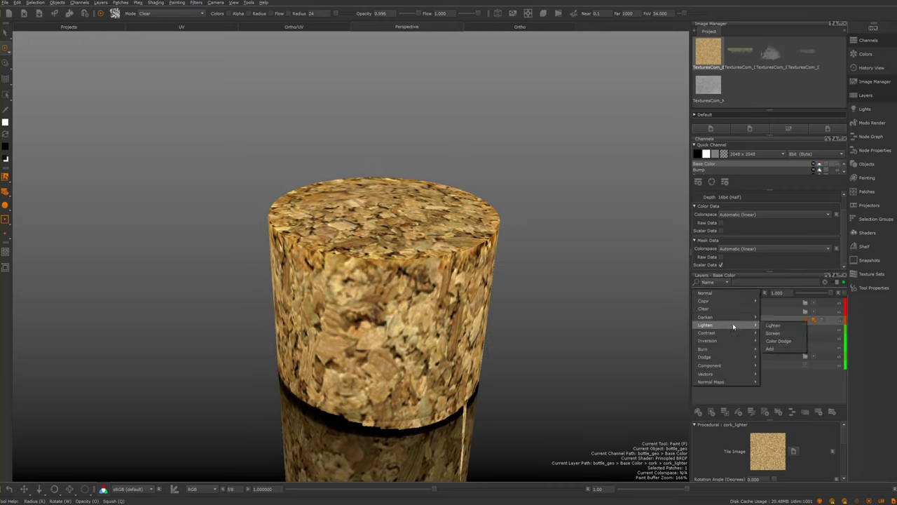
{"action": "left_click", "coordinate": [779, 349]}
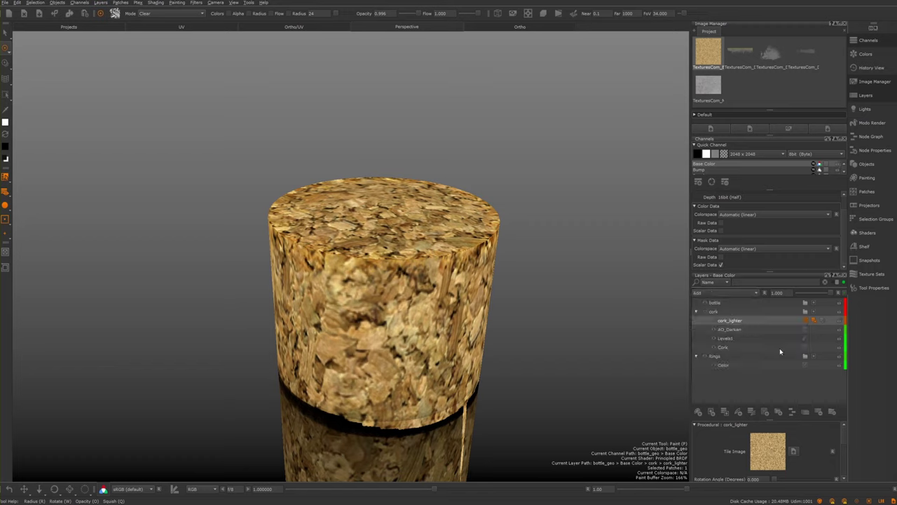
{"action": "left_click", "coordinate": [713, 320]}
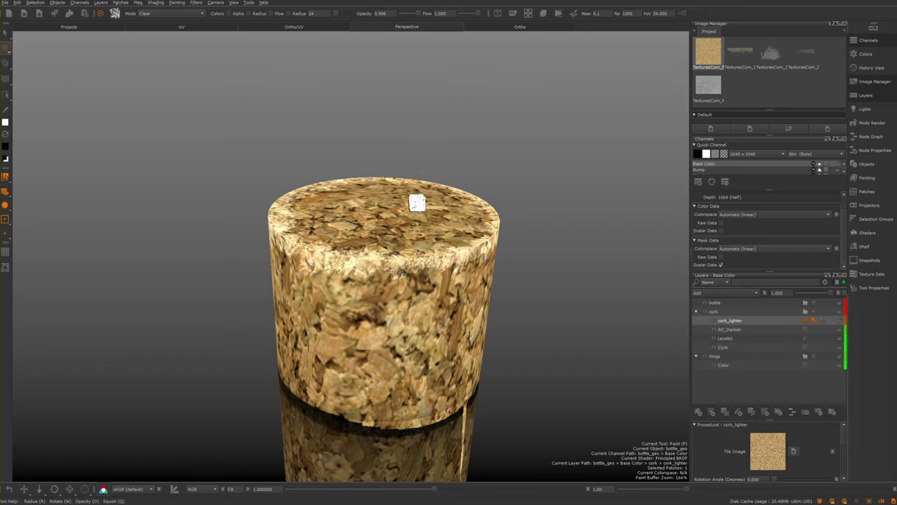
{"action": "left_click_drag", "start_coordinate": [533, 181], "coordinate": [495, 178], "text": "alt"}
{"action": "mouse_move", "coordinate": [495, 178]}
{"action": "right_mouse_down", "text": "alt"}
{"action": "mouse_move", "coordinate": [301, 145]}
{"action": "mouse_move", "coordinate": [350, 144]}
{"action": "mouse_move", "coordinate": [240, 140]}
{"action": "mouse_move", "coordinate": [344, 190]}
{"action": "mouse_move", "coordinate": [256, 166]}
{"action": "mouse_move", "coordinate": [300, 184]}
{"action": "mouse_move", "coordinate": [179, 139]}
{"action": "mouse_move", "coordinate": [469, 281]}
{"action": "mouse_move", "coordinate": [620, 390]}
{"action": "right_mouse_up", "text": "alt"}
Try an opacity of 0.750 on the cork_lighter layer and settle on 0.500
{"action": "left_click", "coordinate": [734, 323]}
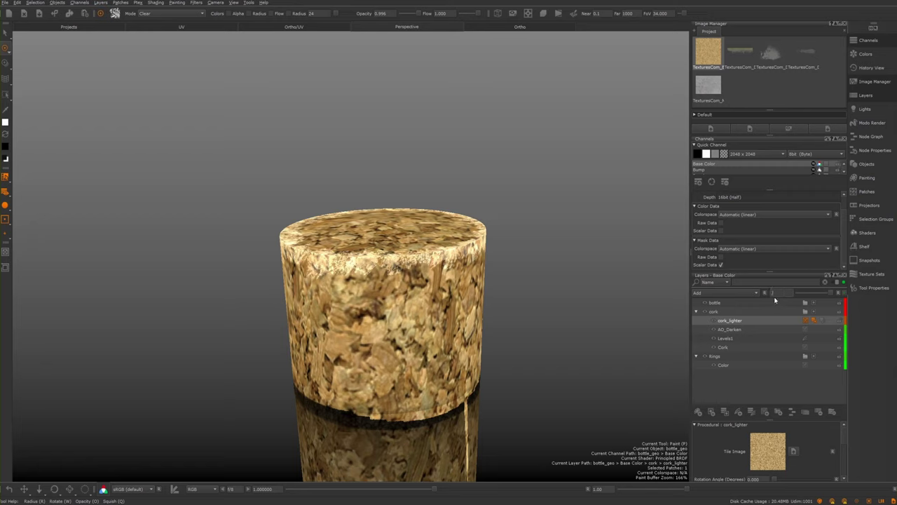
{"action": "key", "text": "Return"}
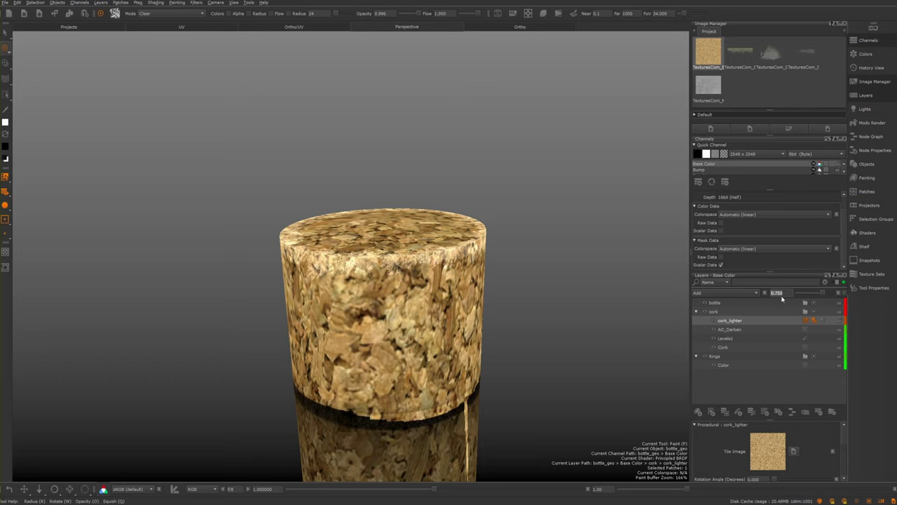
{"action": "left_click", "coordinate": [772, 296]}
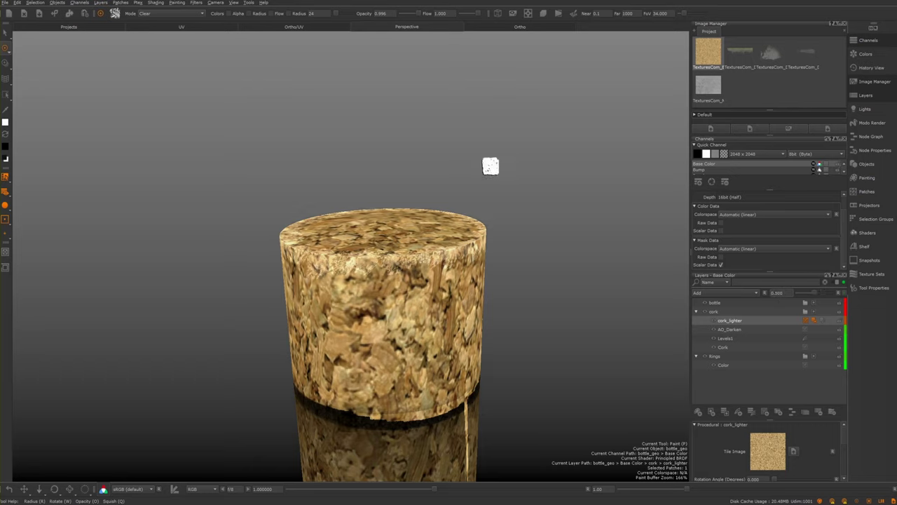
Examine the finished cork colour from several angles, both close up and from a distance together with the gold rings
{"action": "left_click_drag", "start_coordinate": [365, 162], "coordinate": [351, 183], "text": "alt"}
{"action": "right_click_drag", "start_coordinate": [350, 184], "coordinate": [303, 175], "text": "alt"}
{"action": "mouse_move", "coordinate": [303, 175]}
{"action": "left_mouse_down", "text": "alt"}
{"action": "mouse_move", "coordinate": [350, 169]}
{"action": "mouse_move", "coordinate": [308, 196]}
{"action": "mouse_move", "coordinate": [284, 169]}
{"action": "mouse_move", "coordinate": [350, 237]}
{"action": "mouse_move", "coordinate": [321, 245]}
{"action": "mouse_move", "coordinate": [351, 250]}
{"action": "left_mouse_up", "text": "alt"}
{"action": "mouse_move", "coordinate": [351, 250]}
{"action": "right_mouse_down", "text": "alt"}
{"action": "mouse_move", "coordinate": [206, 176]}
{"action": "mouse_move", "coordinate": [394, 264]}
{"action": "mouse_move", "coordinate": [250, 198]}
{"action": "right_mouse_up", "text": "alt"}
{"action": "mouse_move", "coordinate": [251, 198]}
{"action": "left_mouse_down", "text": "alt"}
{"action": "mouse_move", "coordinate": [241, 142]}
{"action": "mouse_move", "coordinate": [232, 188]}
{"action": "mouse_move", "coordinate": [247, 196]}
{"action": "left_mouse_up", "text": "alt"}
{"action": "right_click_drag", "start_coordinate": [247, 196], "coordinate": [545, 341], "text": "alt"}
{"action": "left_click_drag", "start_coordinate": [545, 341], "coordinate": [517, 338], "text": "alt"}
{"action": "right_click_drag", "start_coordinate": [517, 339], "coordinate": [491, 231], "text": "alt"}
{"action": "middle_click_drag", "start_coordinate": [491, 231], "coordinate": [456, 202], "text": "alt"}
{"action": "right_click_drag", "start_coordinate": [456, 202], "coordinate": [486, 246], "text": "alt"}
{"action": "middle_click_drag", "start_coordinate": [487, 246], "coordinate": [497, 260], "text": "alt"}
{"action": "left_click_drag", "start_coordinate": [497, 260], "coordinate": [418, 239], "text": "alt"}
{"action": "right_click_drag", "start_coordinate": [418, 238], "coordinate": [435, 228], "text": "alt"}
{"action": "left_click_drag", "start_coordinate": [435, 228], "coordinate": [359, 190], "text": "alt"}
{"action": "right_click_drag", "start_coordinate": [359, 190], "coordinate": [304, 164], "text": "alt"}
{"action": "middle_click_drag", "start_coordinate": [304, 164], "coordinate": [310, 155], "text": "alt"}
{"action": "mouse_move", "coordinate": [311, 154]}
{"action": "right_mouse_down", "text": "alt"}
{"action": "mouse_move", "coordinate": [418, 268]}
{"action": "mouse_move", "coordinate": [436, 260]}
{"action": "mouse_move", "coordinate": [408, 259]}
{"action": "mouse_move", "coordinate": [421, 254]}
{"action": "mouse_move", "coordinate": [427, 185]}
{"action": "mouse_move", "coordinate": [413, 176]}
{"action": "mouse_move", "coordinate": [460, 252]}
{"action": "mouse_move", "coordinate": [441, 231]}
{"action": "right_mouse_up", "text": "alt"}
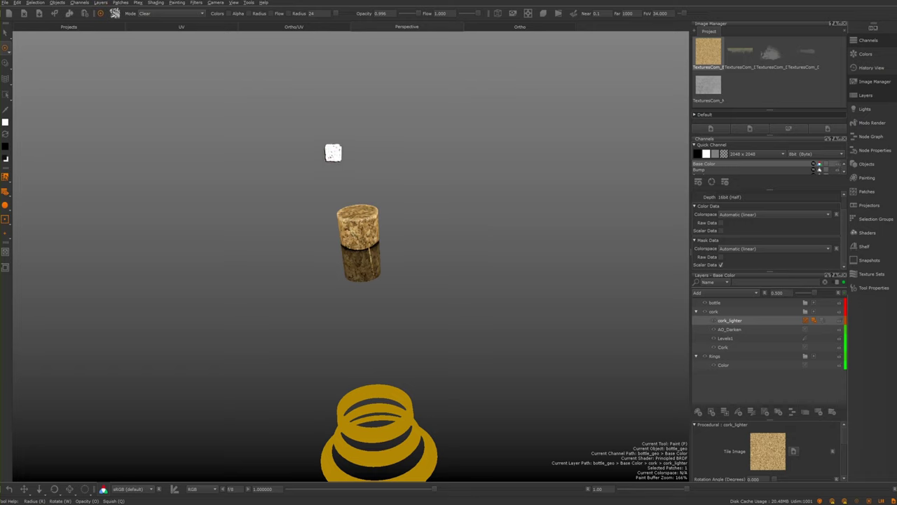
{"action": "middle_click_drag", "start_coordinate": [336, 154], "coordinate": [327, 188], "text": "alt"}
{"action": "right_click_drag", "start_coordinate": [327, 188], "coordinate": [497, 297], "text": "alt"}
{"action": "left_click_drag", "start_coordinate": [497, 296], "coordinate": [490, 322], "text": "alt"}
{"action": "right_click_drag", "start_coordinate": [490, 322], "coordinate": [418, 242], "text": "alt"}
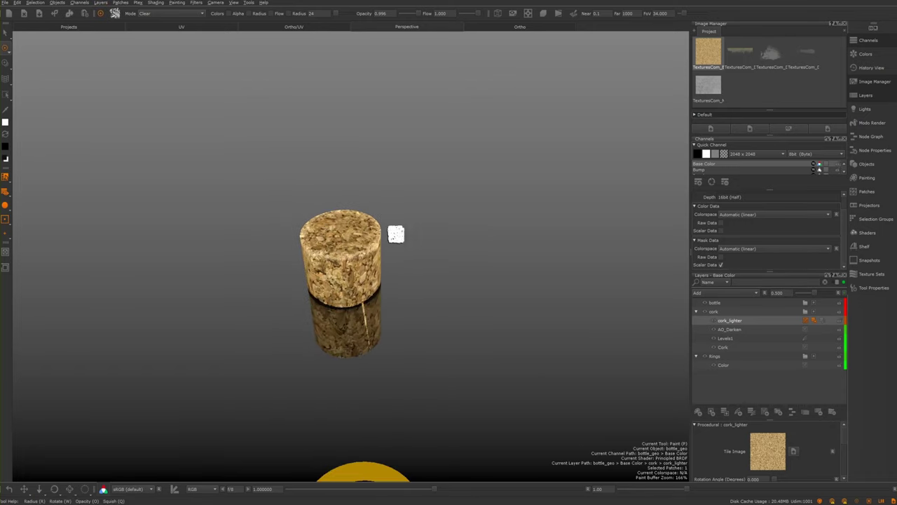
{"action": "left_click_drag", "start_coordinate": [400, 261], "coordinate": [267, 226], "text": "alt"}
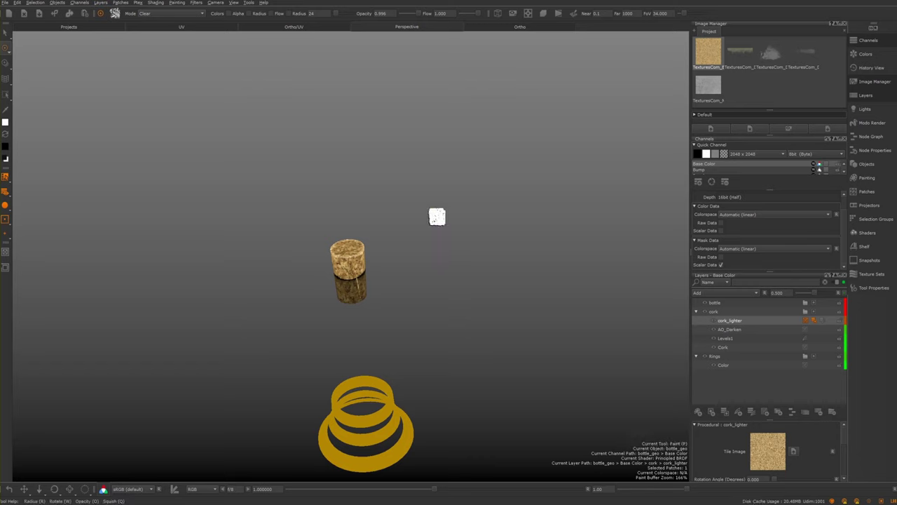
{"action": "right_click_drag", "start_coordinate": [432, 224], "coordinate": [438, 251], "text": "alt"}
{"action": "mouse_move", "coordinate": [416, 185]}
{"action": "right_mouse_down", "text": "alt"}
{"action": "mouse_move", "coordinate": [403, 197]}
{"action": "mouse_move", "coordinate": [479, 312]}
{"action": "mouse_move", "coordinate": [366, 239]}
{"action": "mouse_move", "coordinate": [434, 289]}
{"action": "right_mouse_up", "text": "alt"}
{"action": "middle_click_drag", "start_coordinate": [434, 288], "coordinate": [509, 200], "text": "alt"}
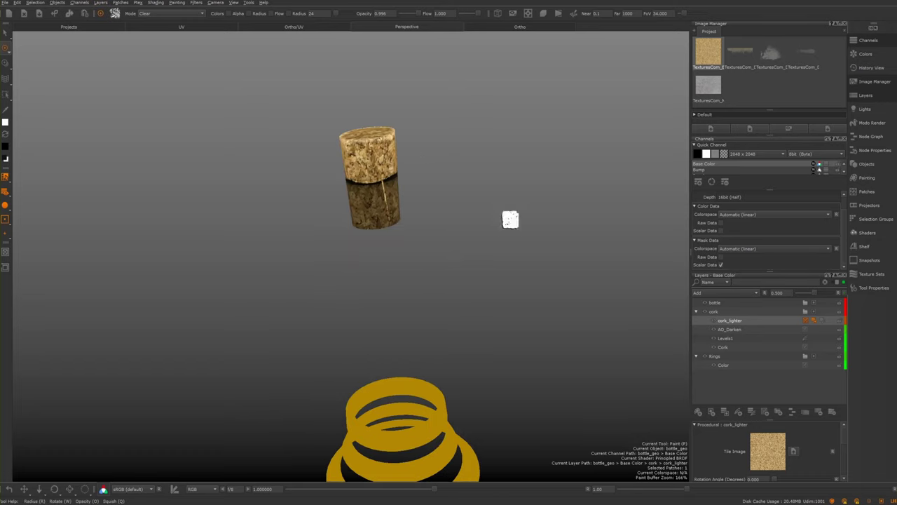
Examine the cork's colour and lightened rim together with the gold rings, from a distance and close up
{"action": "right_click_drag", "start_coordinate": [487, 277], "coordinate": [371, 254], "text": "alt"}
{"action": "left_click_drag", "start_coordinate": [370, 254], "coordinate": [377, 234], "text": "alt"}
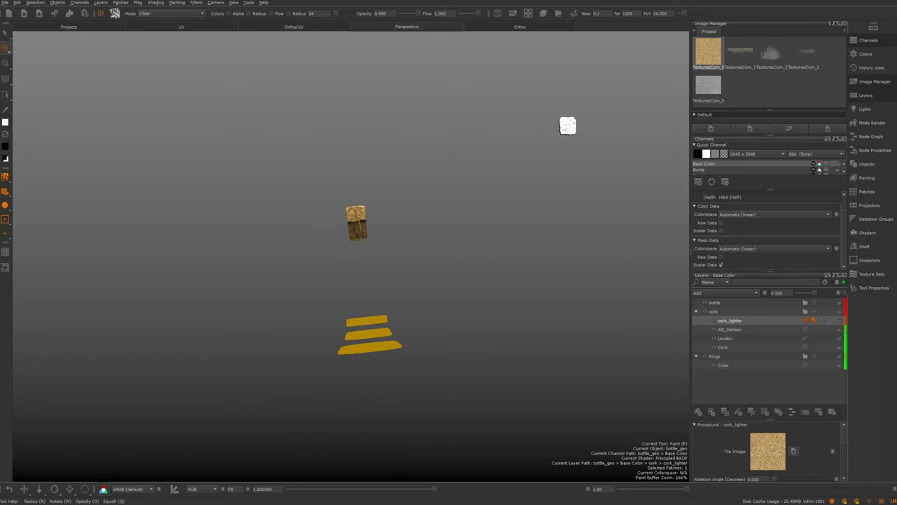
{"action": "middle_click_drag", "start_coordinate": [409, 214], "coordinate": [428, 234], "text": "alt"}
{"action": "right_click_drag", "start_coordinate": [428, 234], "coordinate": [484, 274], "text": "alt"}
{"action": "left_click_drag", "start_coordinate": [481, 245], "coordinate": [484, 259], "text": "alt"}
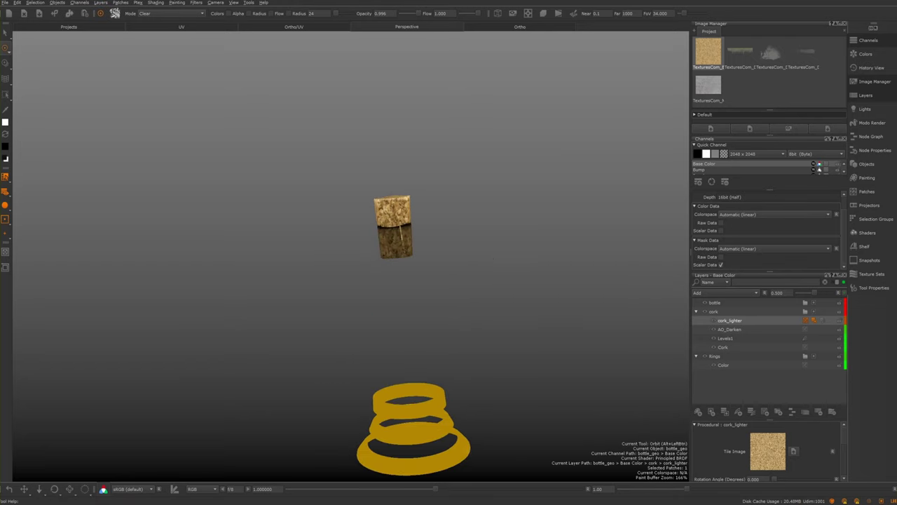
{"action": "right_click_drag", "start_coordinate": [484, 259], "coordinate": [539, 272], "text": "alt"}
{"action": "middle_click_drag", "start_coordinate": [539, 273], "coordinate": [457, 312], "text": "alt"}
{"action": "left_click_drag", "start_coordinate": [449, 274], "coordinate": [456, 295], "text": "alt"}
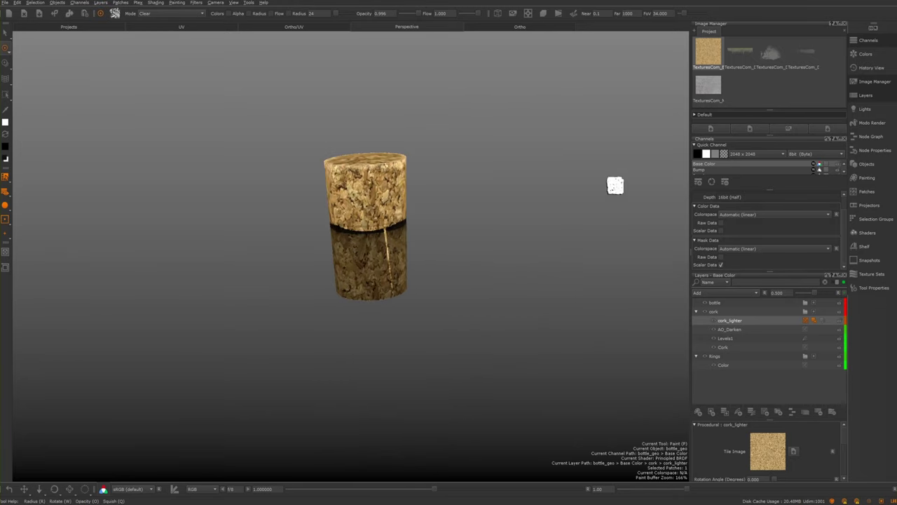
{"action": "left_click", "coordinate": [730, 320]}
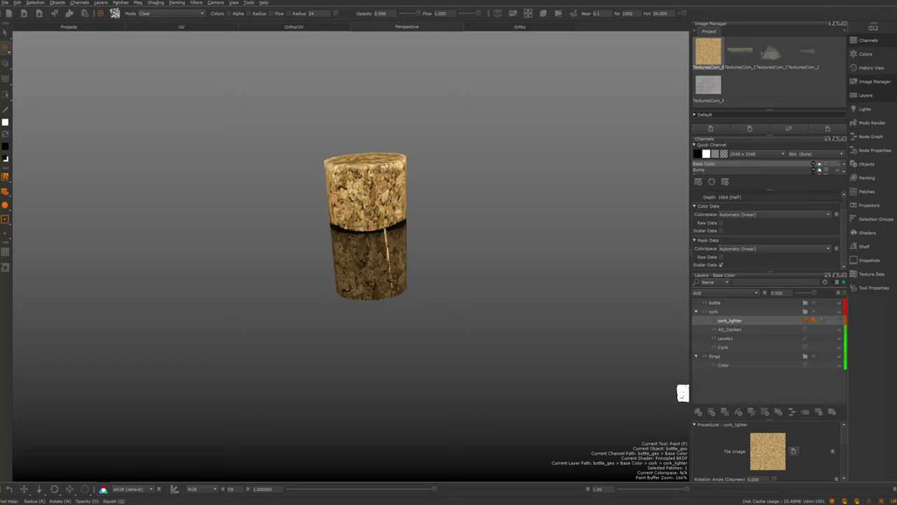
Load the wide green leak texture into the Paint Through tool and place it over the cork
{"action": "mouse_move", "coordinate": [420, 224]}
{"action": "left_mouse_down", "text": "alt"}
{"action": "mouse_move", "coordinate": [453, 187]}
{"action": "mouse_move", "coordinate": [300, 188]}
{"action": "mouse_move", "coordinate": [505, 172]}
{"action": "mouse_move", "coordinate": [468, 192]}
{"action": "left_mouse_up", "text": "alt"}
{"action": "middle_click_drag", "start_coordinate": [409, 263], "coordinate": [441, 282], "text": "alt"}
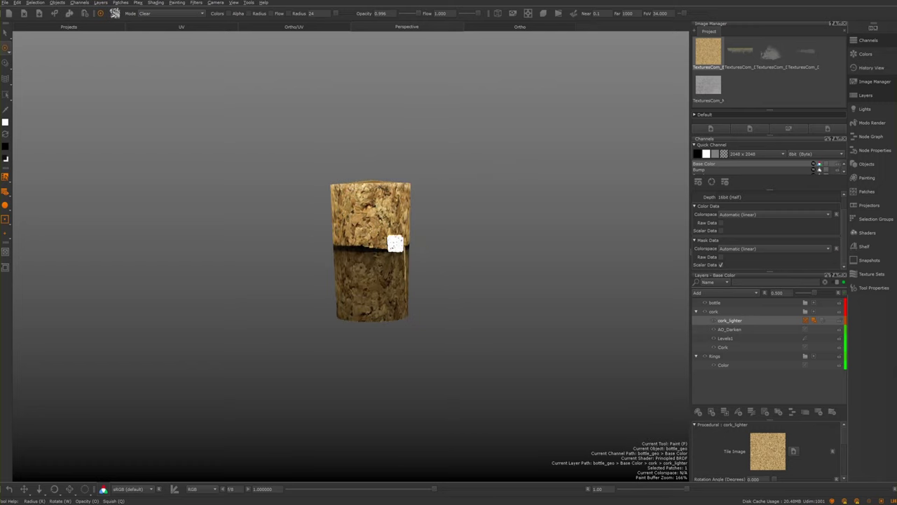
{"action": "right_click_drag", "start_coordinate": [395, 243], "coordinate": [465, 274], "text": "alt"}
{"action": "scroll", "coordinate": [487, 270], "scroll_direction": "down", "scroll_amount": 2}
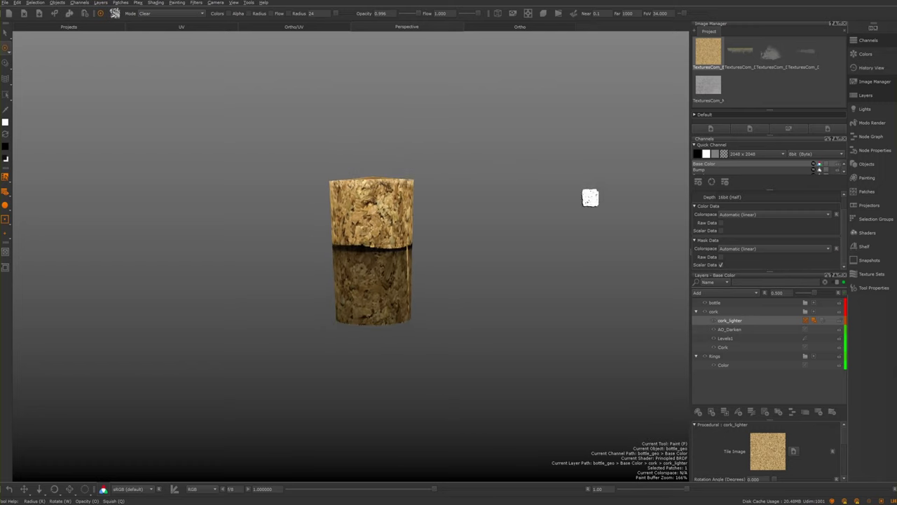
{"action": "left_click_drag", "start_coordinate": [737, 53], "coordinate": [628, 169]}
{"action": "left_click_drag", "start_coordinate": [375, 194], "coordinate": [373, 198]}
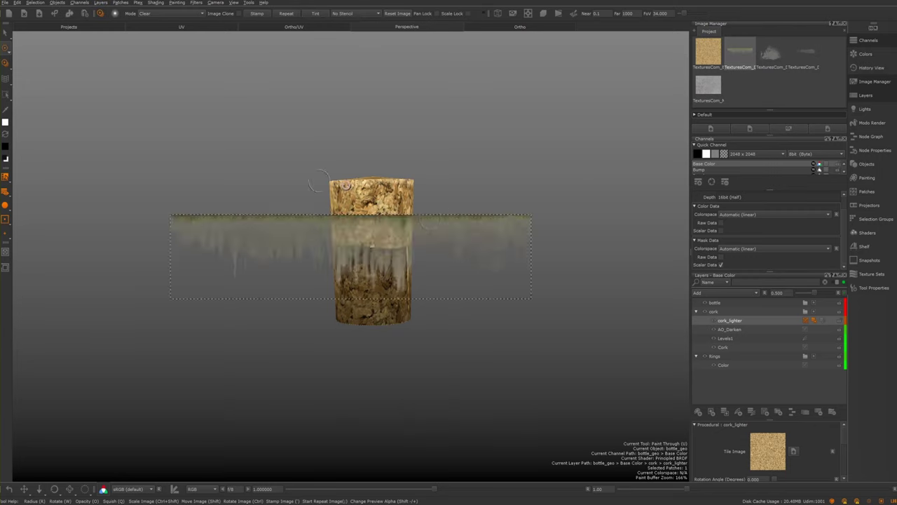
Rotate the leak image so its streaks point upward and enlarge it across the cork's seam
{"action": "middle_click_drag", "start_coordinate": [354, 169], "coordinate": [343, 178], "text": "alt"}
{"action": "right_click_drag", "start_coordinate": [342, 178], "coordinate": [354, 196], "text": "alt"}
{"action": "left_click_drag", "start_coordinate": [354, 196], "coordinate": [368, 199], "text": "alt"}
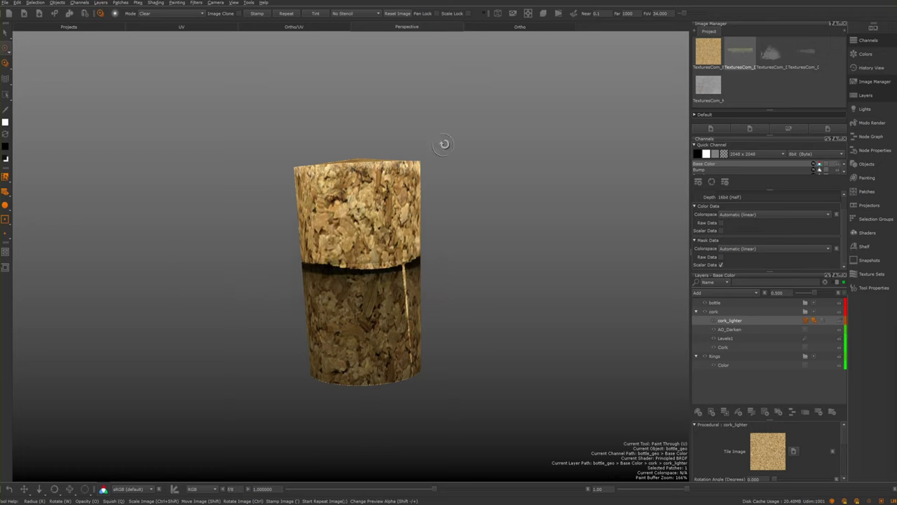
{"action": "middle_click_drag", "start_coordinate": [437, 147], "coordinate": [465, 150], "text": "alt"}
{"action": "right_click_drag", "start_coordinate": [465, 150], "coordinate": [442, 251], "text": "alt"}
{"action": "mouse_move", "coordinate": [446, 251]}
{"action": "left_mouse_down", "text": "ctrl"}
{"action": "mouse_move", "coordinate": [415, 345]}
{"action": "mouse_move", "coordinate": [206, 316]}
{"action": "mouse_move", "coordinate": [214, 278]}
{"action": "mouse_move", "coordinate": [306, 256]}
{"action": "left_mouse_up", "text": "ctrl"}
{"action": "left_click_drag", "start_coordinate": [432, 255], "coordinate": [490, 252], "text": "ctrl+shift"}
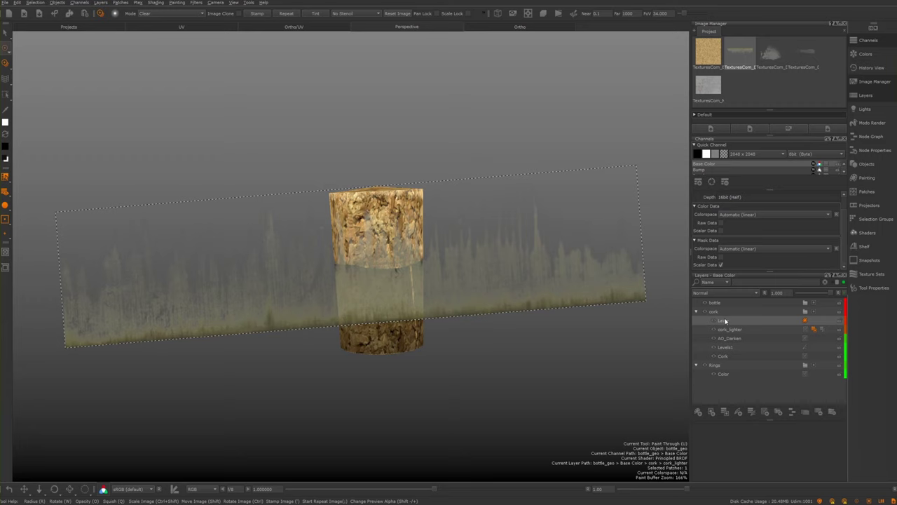
Add a paint layer above cork_lighter in the cork group and name it grime
{"action": "double_click", "coordinate": [726, 321]}
{"action": "type", "text": "prime"}
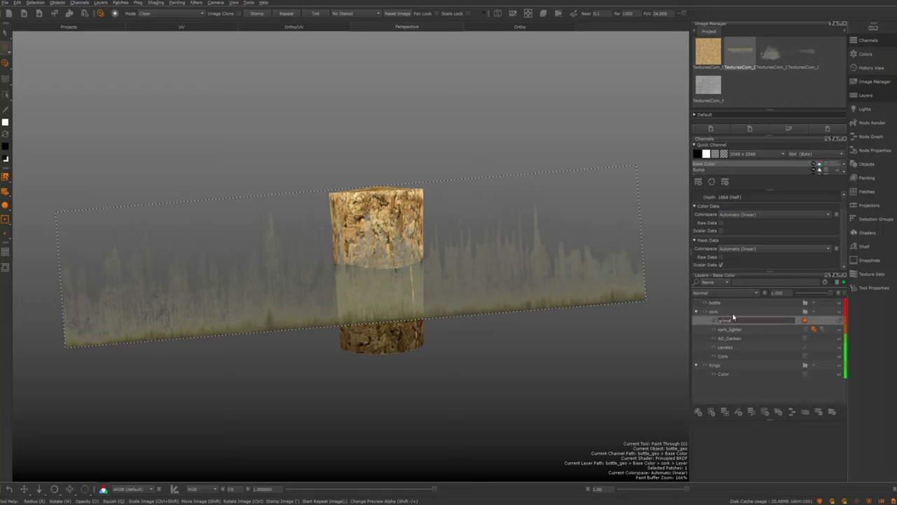
{"action": "key", "text": "Return"}
Shrink the leak image and tilt it to follow the dark seam around the cork
{"action": "middle_click_drag", "start_coordinate": [367, 255], "coordinate": [346, 267], "text": "alt"}
{"action": "mouse_move", "coordinate": [362, 287]}
{"action": "left_mouse_down", "text": "ctrl"}
{"action": "mouse_move", "coordinate": [360, 279]}
{"action": "mouse_move", "coordinate": [317, 292]}
{"action": "left_mouse_up", "text": "ctrl"}
{"action": "left_click_drag", "start_coordinate": [429, 240], "coordinate": [459, 260], "text": "ctrl"}
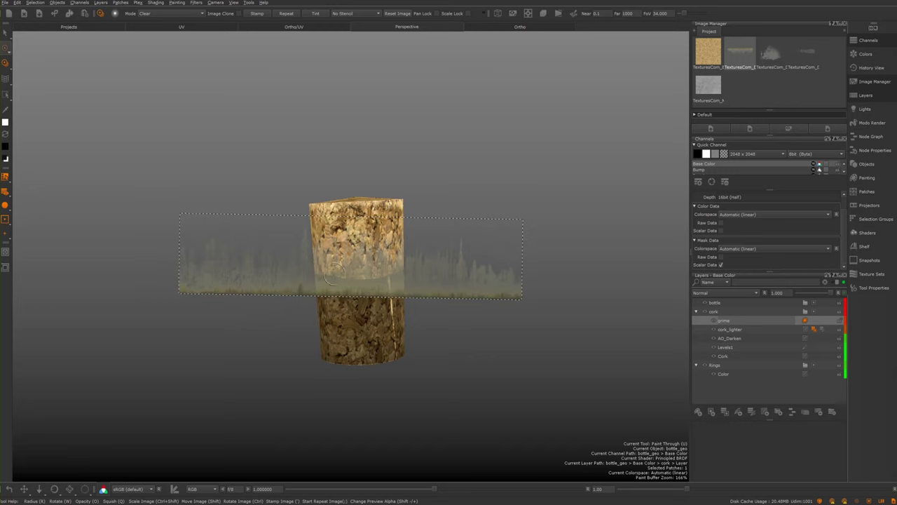
{"action": "left_click_drag", "start_coordinate": [4, 59], "coordinate": [28, 64]}
{"action": "mouse_move", "coordinate": [467, 222]}
{"action": "left_mouse_down", "text": "ctrl"}
{"action": "mouse_move", "coordinate": [196, 257]}
{"action": "mouse_move", "coordinate": [507, 338]}
{"action": "mouse_move", "coordinate": [344, 154]}
{"action": "mouse_move", "coordinate": [464, 335]}
{"action": "mouse_move", "coordinate": [286, 152]}
{"action": "mouse_move", "coordinate": [502, 199]}
{"action": "left_mouse_up", "text": "ctrl"}
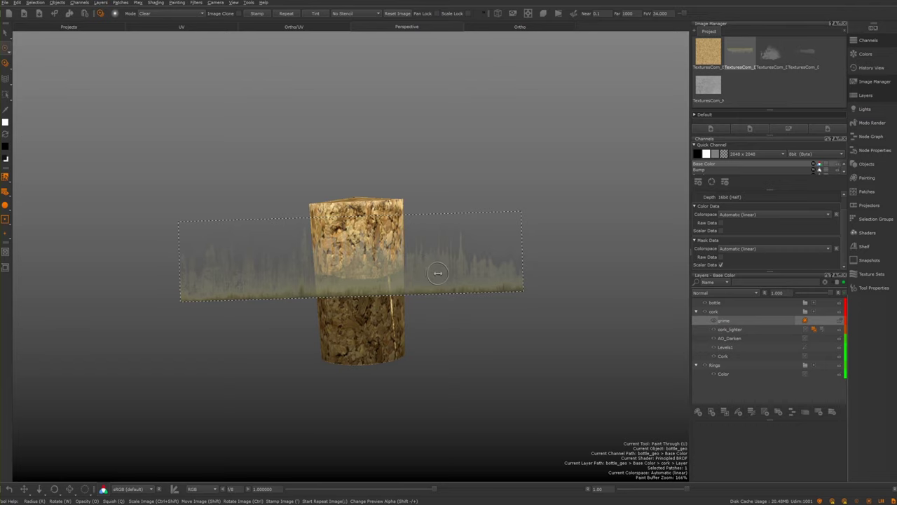
{"action": "mouse_move", "coordinate": [397, 263]}
{"action": "left_mouse_down", "text": "ctrl+shift"}
{"action": "mouse_move", "coordinate": [607, 292]}
{"action": "mouse_move", "coordinate": [309, 250]}
{"action": "mouse_move", "coordinate": [437, 261]}
{"action": "left_mouse_up", "text": "ctrl+shift"}
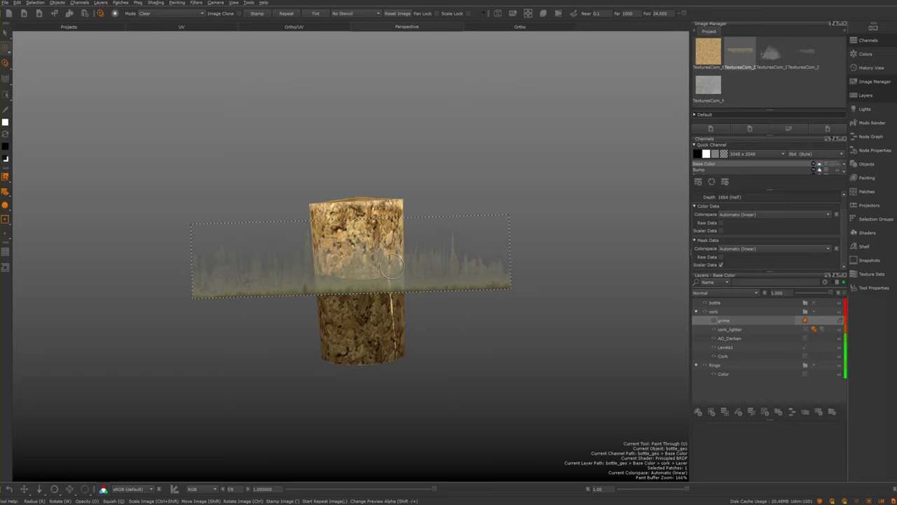
Face the cork's side straight on and move the leak image over its dark seam
{"action": "mouse_move", "coordinate": [394, 255]}
{"action": "middle_mouse_down", "text": "alt"}
{"action": "mouse_move", "coordinate": [370, 256]}
{"action": "mouse_move", "coordinate": [441, 260]}
{"action": "mouse_move", "coordinate": [520, 160]}
{"action": "mouse_move", "coordinate": [456, 241]}
{"action": "mouse_move", "coordinate": [416, 244]}
{"action": "middle_mouse_up", "text": "alt"}
{"action": "mouse_move", "coordinate": [404, 227]}
{"action": "right_mouse_down", "text": "alt"}
{"action": "mouse_move", "coordinate": [488, 264]}
{"action": "mouse_move", "coordinate": [444, 247]}
{"action": "mouse_move", "coordinate": [450, 258]}
{"action": "mouse_move", "coordinate": [451, 239]}
{"action": "mouse_move", "coordinate": [540, 312]}
{"action": "mouse_move", "coordinate": [417, 239]}
{"action": "mouse_move", "coordinate": [507, 276]}
{"action": "mouse_move", "coordinate": [480, 270]}
{"action": "mouse_move", "coordinate": [474, 281]}
{"action": "right_mouse_up", "text": "alt"}
{"action": "left_click_drag", "start_coordinate": [408, 255], "coordinate": [414, 231], "text": "alt"}
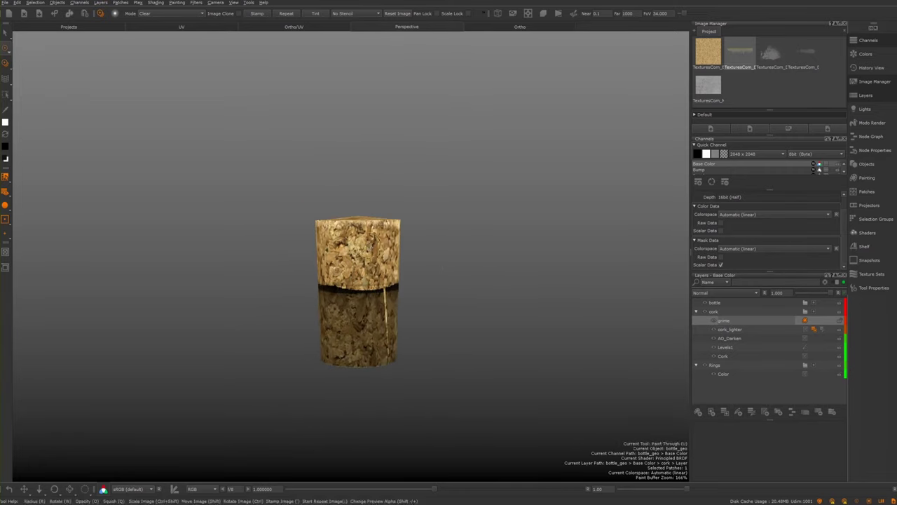
{"action": "right_click_drag", "start_coordinate": [382, 238], "coordinate": [448, 277], "text": "alt"}
{"action": "left_click_drag", "start_coordinate": [364, 232], "coordinate": [352, 257], "text": "alt"}
{"action": "middle_click_drag", "start_coordinate": [383, 217], "coordinate": [372, 191], "text": "alt"}
{"action": "right_click_drag", "start_coordinate": [371, 191], "coordinate": [330, 175], "text": "alt"}
{"action": "left_click_drag", "start_coordinate": [364, 288], "coordinate": [414, 272], "text": "alt"}
{"action": "mouse_move", "coordinate": [356, 271]}
{"action": "left_mouse_down", "text": "shift"}
{"action": "mouse_move", "coordinate": [350, 264]}
{"action": "mouse_move", "coordinate": [364, 287]}
{"action": "left_mouse_up", "text": "shift"}
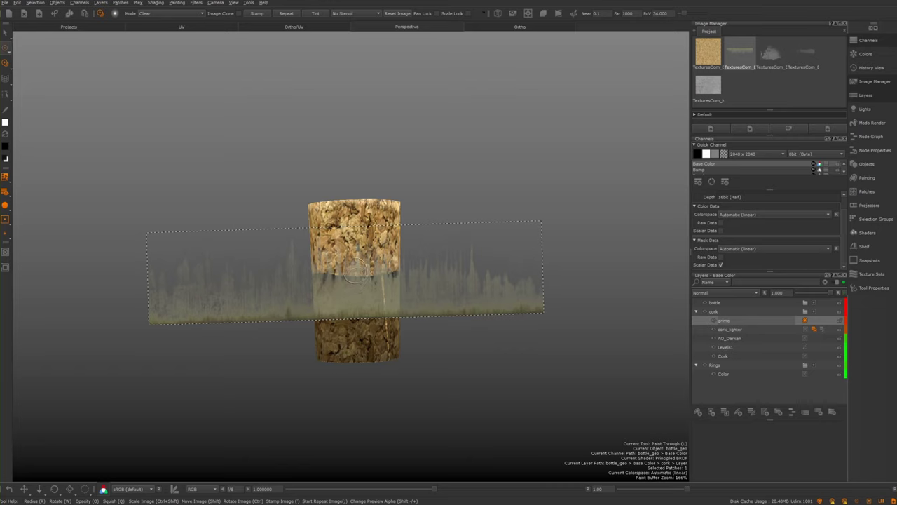
Compare both orientations of the leak image, keep its streaks upward, and enlarge it with the green edge along the cork's seam
{"action": "mouse_move", "coordinate": [399, 273]}
{"action": "left_mouse_down", "text": "ctrl"}
{"action": "mouse_move", "coordinate": [225, 346]}
{"action": "mouse_move", "coordinate": [166, 288]}
{"action": "mouse_move", "coordinate": [173, 265]}
{"action": "left_mouse_up", "text": "ctrl"}
{"action": "mouse_move", "coordinate": [364, 251]}
{"action": "left_mouse_down", "text": "shift"}
{"action": "mouse_move", "coordinate": [385, 319]}
{"action": "mouse_move", "coordinate": [377, 296]}
{"action": "mouse_move", "coordinate": [359, 294]}
{"action": "left_mouse_up", "text": "shift"}
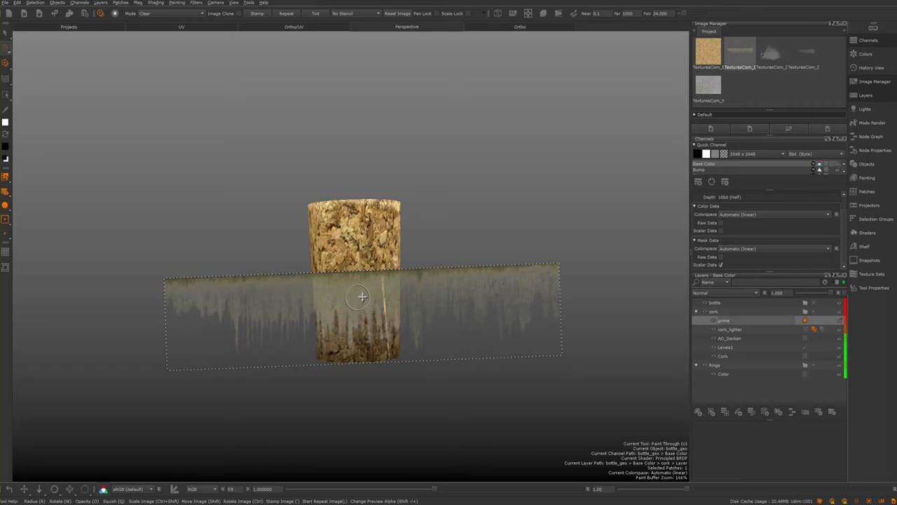
{"action": "mouse_move", "coordinate": [441, 276]}
{"action": "left_mouse_down", "text": "ctrl"}
{"action": "mouse_move", "coordinate": [227, 244]}
{"action": "mouse_move", "coordinate": [175, 349]}
{"action": "left_mouse_up", "text": "ctrl"}
{"action": "mouse_move", "coordinate": [388, 325]}
{"action": "left_mouse_down", "text": "ctrl+shift"}
{"action": "mouse_move", "coordinate": [412, 342]}
{"action": "mouse_move", "coordinate": [421, 236]}
{"action": "mouse_move", "coordinate": [453, 232]}
{"action": "mouse_move", "coordinate": [395, 274]}
{"action": "mouse_move", "coordinate": [373, 274]}
{"action": "left_mouse_up", "text": "ctrl+shift"}
Try to paint the leak image onto the grime layer along the cork's seam
{"action": "left_click", "coordinate": [373, 274]}
{"action": "left_click", "coordinate": [343, 280]}
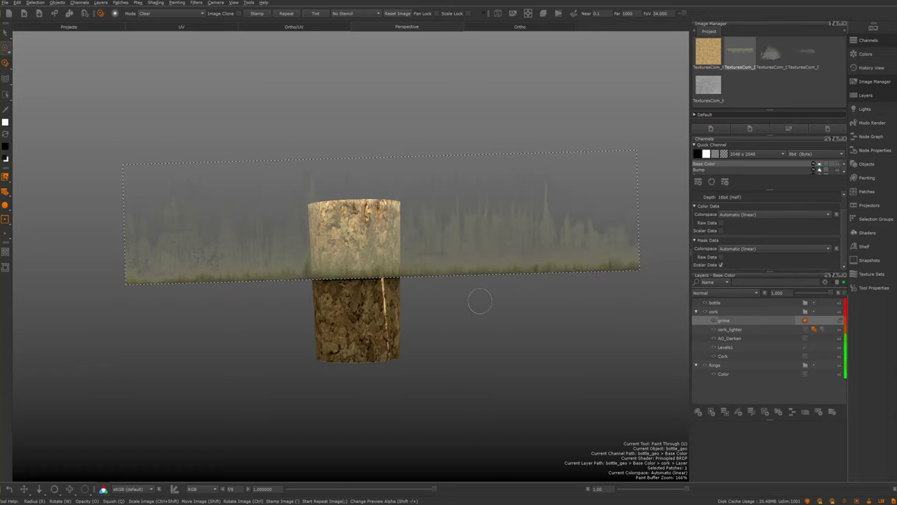
{"action": "key", "text": "Return"}
{"action": "mouse_move", "coordinate": [364, 273]}
{"action": "left_mouse_down"}
{"action": "mouse_move", "coordinate": [345, 279]}
{"action": "mouse_move", "coordinate": [341, 297]}
{"action": "mouse_move", "coordinate": [348, 271]}
{"action": "left_mouse_up"}
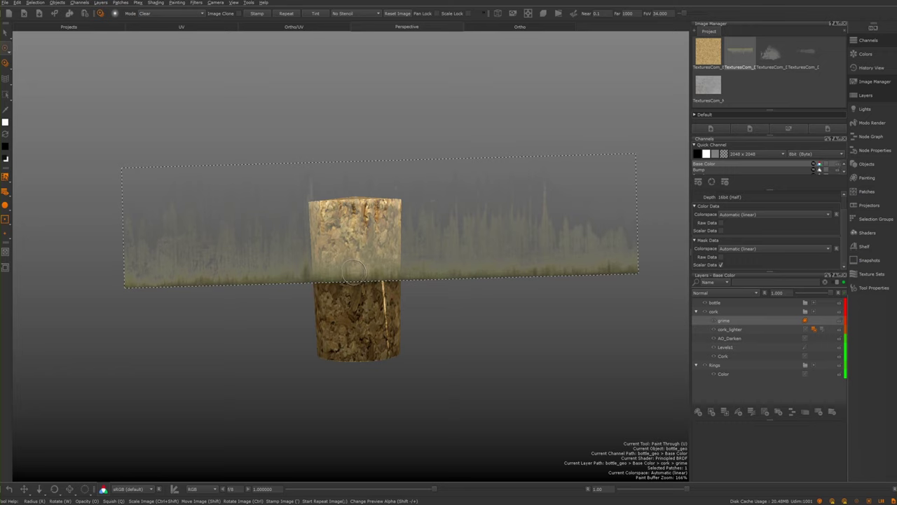
{"action": "left_click", "coordinate": [397, 273]}
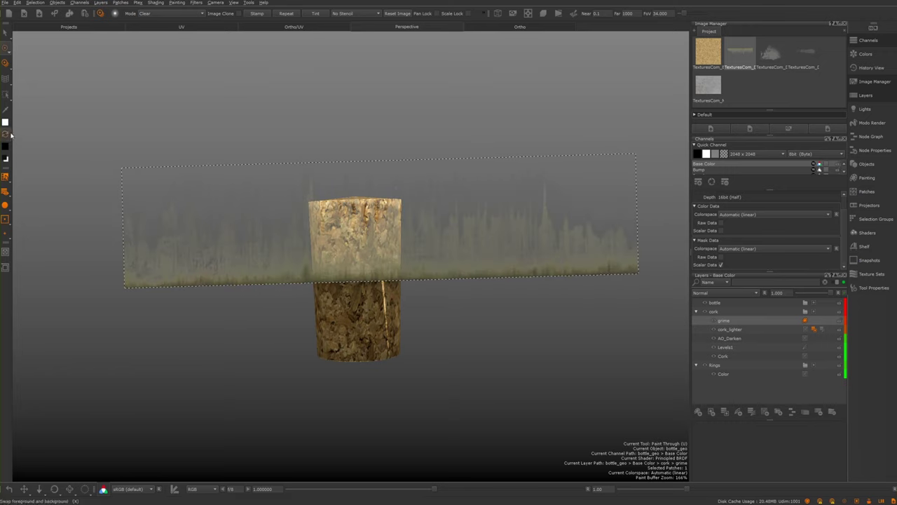
Set the paint mode to Normal and dab the leak image onto the cork just above the seam
{"action": "left_click", "coordinate": [168, 13]}
{"action": "left_click", "coordinate": [158, 16]}
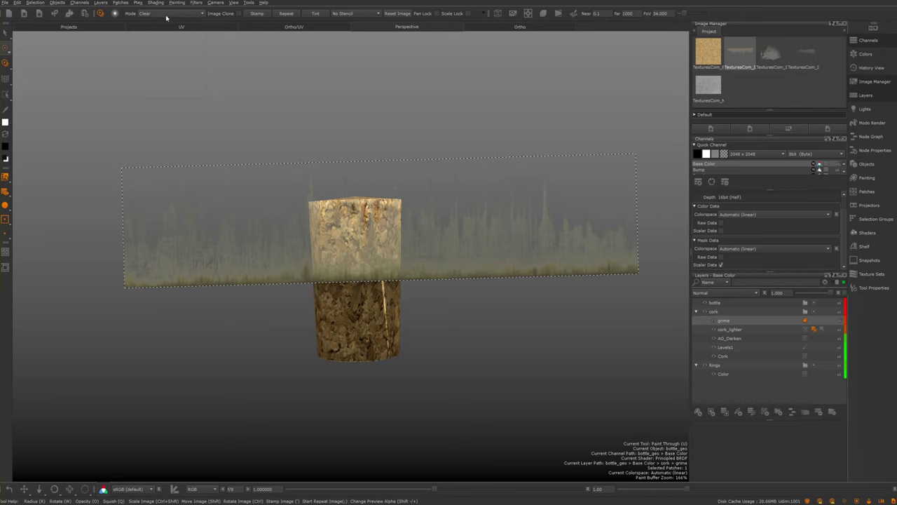
{"action": "left_click", "coordinate": [342, 265]}
{"action": "left_click", "coordinate": [376, 279]}
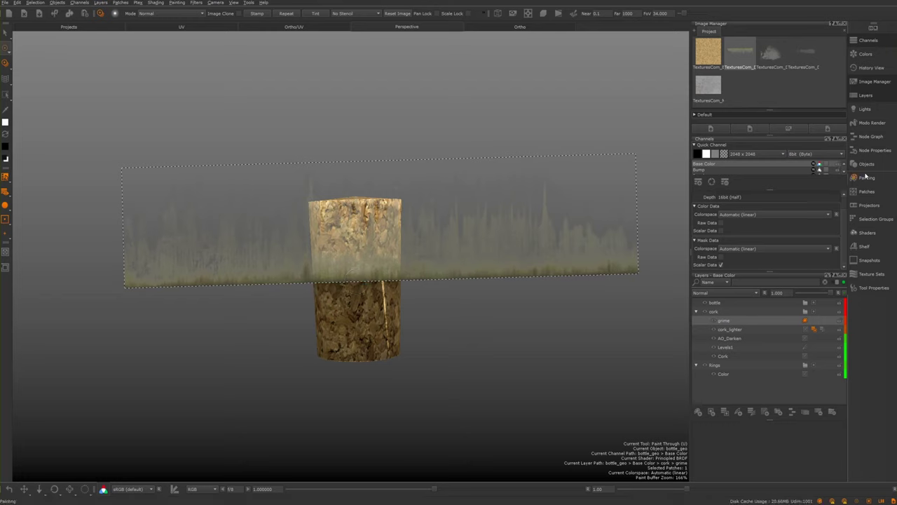
Choose the speckled organic brush from the shelf and reduce its size
{"action": "left_click", "coordinate": [867, 246]}
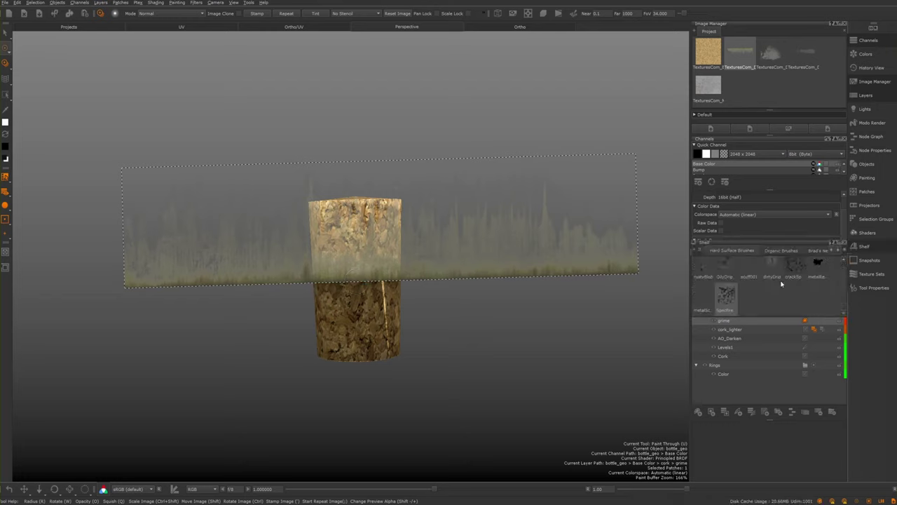
{"action": "left_click", "coordinate": [726, 298]}
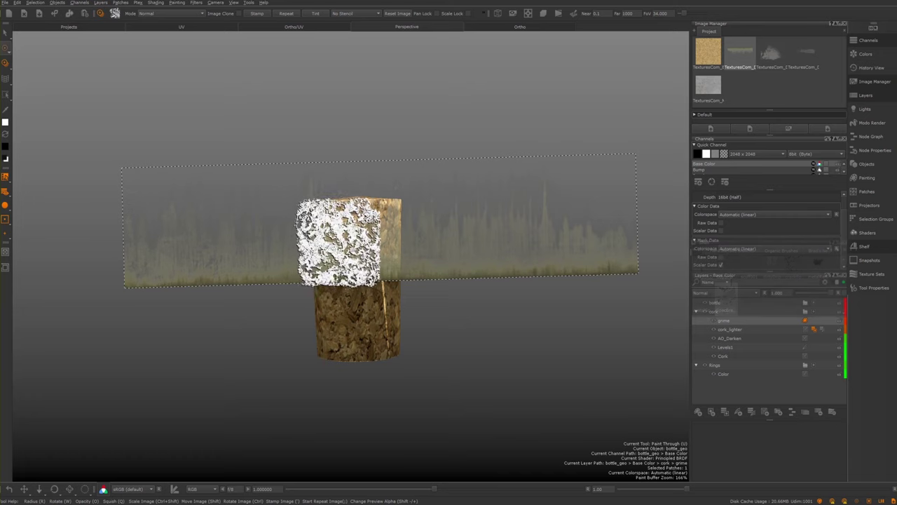
{"action": "key", "text": "bracketleft"}
{"action": "key", "text": "bracketleft"}
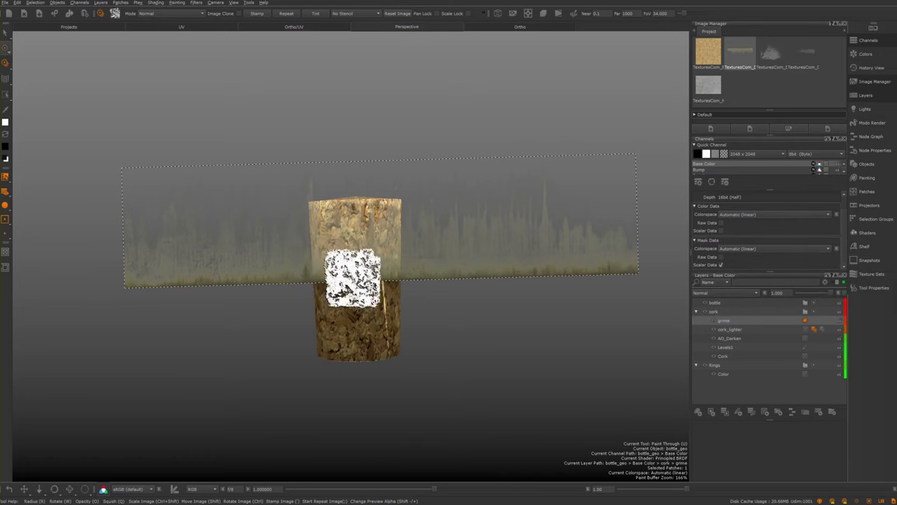
Paint a band of grime through the leak image along the cork's seam with a small brush and bake it
{"action": "left_click_drag", "start_coordinate": [341, 278], "coordinate": [324, 277], "text": "ctrl+shift"}
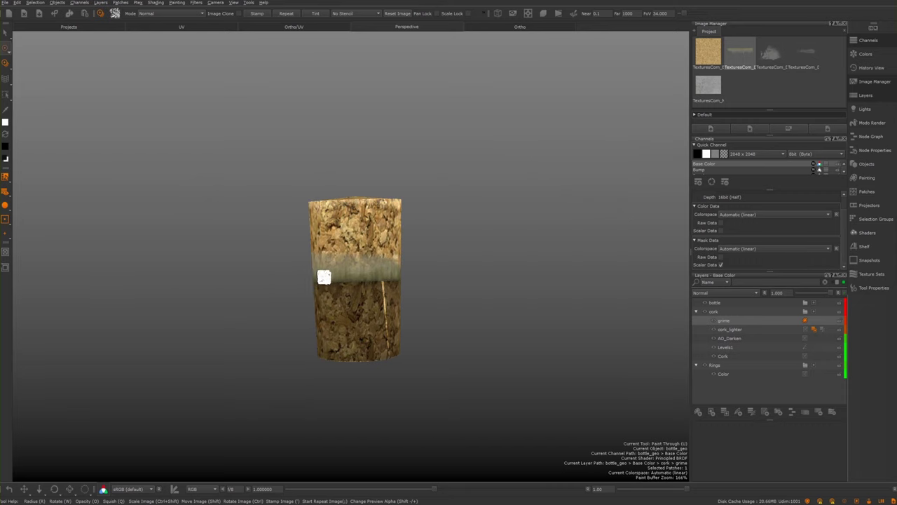
{"action": "left_click_drag", "start_coordinate": [399, 280], "coordinate": [316, 270]}
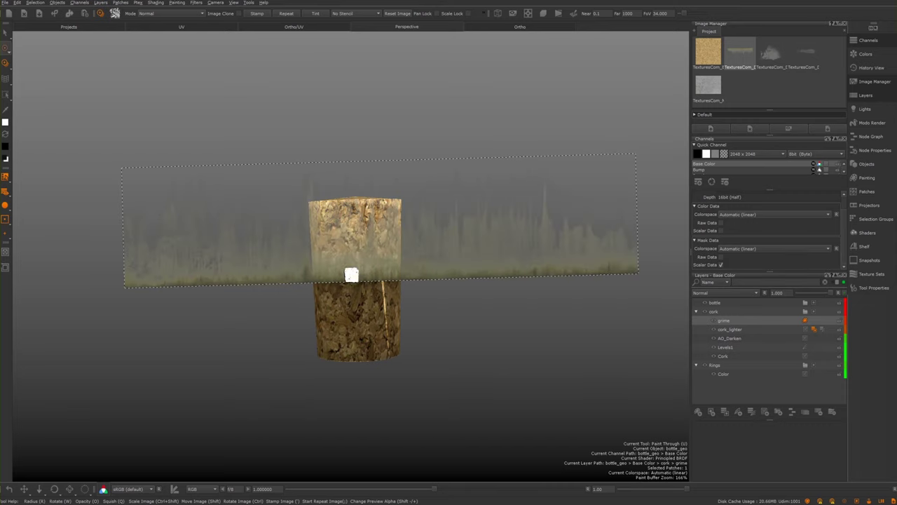
{"action": "key", "text": "b"}
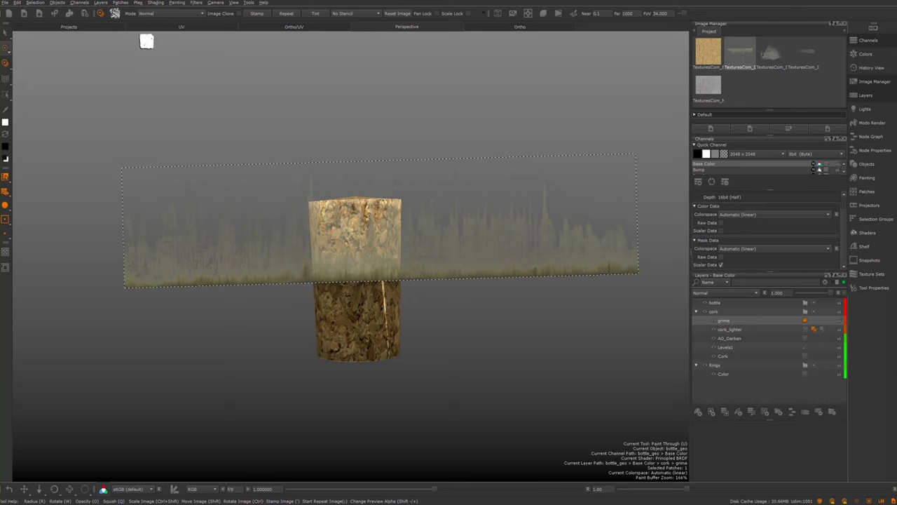
Set the paint mode to Clear and break up the grime band's upper edge with the speckled brush
{"action": "left_click", "coordinate": [151, 14]}
{"action": "left_click", "coordinate": [154, 23]}
{"action": "key", "text": "apostrophe"}
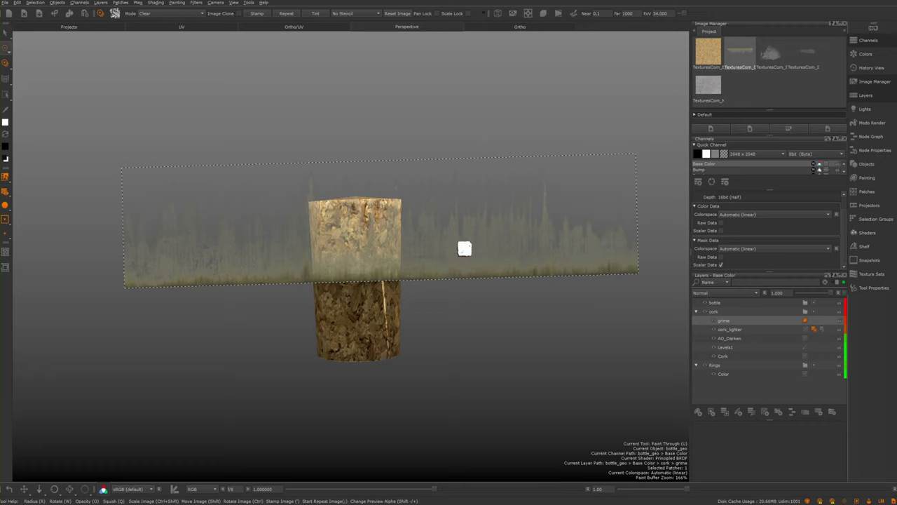
{"action": "mouse_move", "coordinate": [353, 234]}
{"action": "left_mouse_down"}
{"action": "mouse_move", "coordinate": [340, 251]}
{"action": "mouse_move", "coordinate": [353, 261]}
{"action": "left_mouse_up"}
{"action": "left_click_drag", "start_coordinate": [368, 248], "coordinate": [372, 244]}
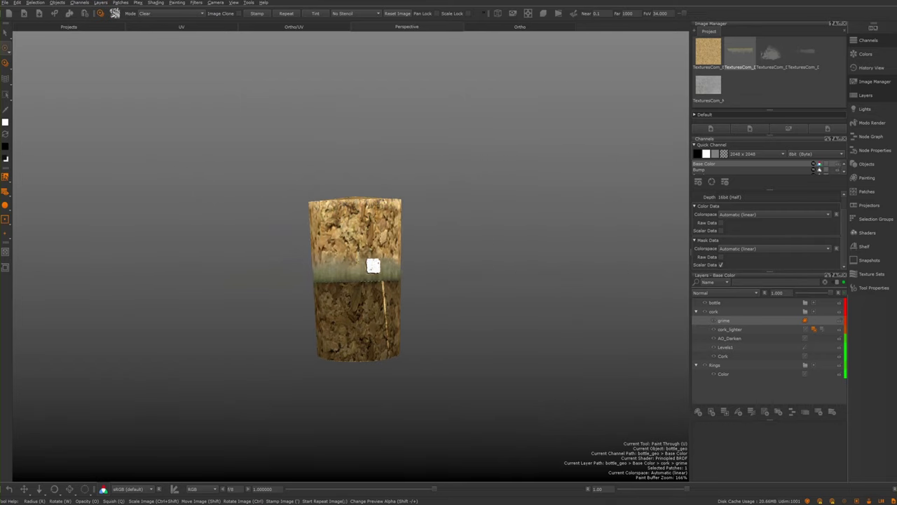
{"action": "mouse_move", "coordinate": [392, 268]}
{"action": "left_mouse_down"}
{"action": "mouse_move", "coordinate": [368, 256]}
{"action": "mouse_move", "coordinate": [326, 262]}
{"action": "left_mouse_up"}
{"action": "left_click_drag", "start_coordinate": [323, 263], "coordinate": [314, 263]}
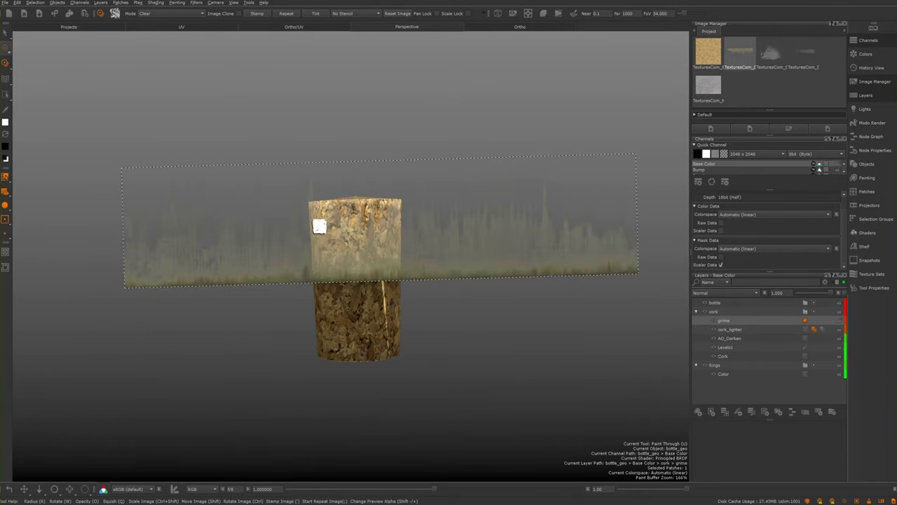
{"action": "key", "text": "b"}
Examine the grime band and the remaining unpainted seam all around the cork
{"action": "mouse_move", "coordinate": [310, 186]}
{"action": "left_mouse_down", "text": "alt"}
{"action": "mouse_move", "coordinate": [237, 185]}
{"action": "mouse_move", "coordinate": [254, 197]}
{"action": "left_mouse_up", "text": "alt"}
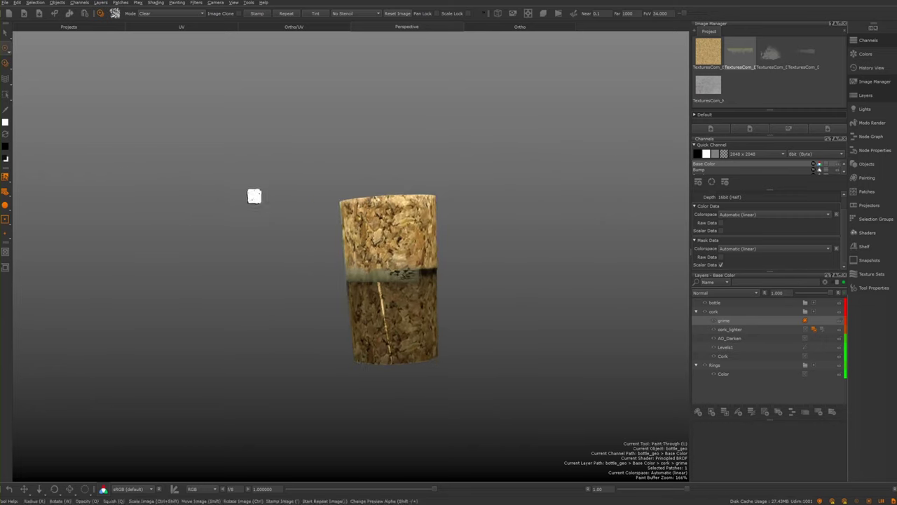
{"action": "right_click_drag", "start_coordinate": [254, 196], "coordinate": [477, 274], "text": "alt"}
{"action": "left_click_drag", "start_coordinate": [477, 274], "coordinate": [502, 277], "text": "alt"}
{"action": "right_click_drag", "start_coordinate": [502, 277], "coordinate": [277, 224], "text": "alt"}
{"action": "mouse_move", "coordinate": [276, 224]}
{"action": "left_mouse_down", "text": "alt"}
{"action": "mouse_move", "coordinate": [283, 229]}
{"action": "mouse_move", "coordinate": [278, 211]}
{"action": "mouse_move", "coordinate": [164, 216]}
{"action": "mouse_move", "coordinate": [217, 210]}
{"action": "mouse_move", "coordinate": [170, 216]}
{"action": "mouse_move", "coordinate": [231, 242]}
{"action": "left_mouse_up", "text": "alt"}
{"action": "right_click_drag", "start_coordinate": [231, 242], "coordinate": [372, 290], "text": "alt"}
{"action": "mouse_move", "coordinate": [372, 290]}
{"action": "left_mouse_down", "text": "alt"}
{"action": "mouse_move", "coordinate": [334, 320]}
{"action": "mouse_move", "coordinate": [278, 320]}
{"action": "mouse_move", "coordinate": [202, 296]}
{"action": "mouse_move", "coordinate": [218, 289]}
{"action": "left_mouse_up", "text": "alt"}
{"action": "left_click_drag", "start_coordinate": [408, 258], "coordinate": [407, 246], "text": "alt"}
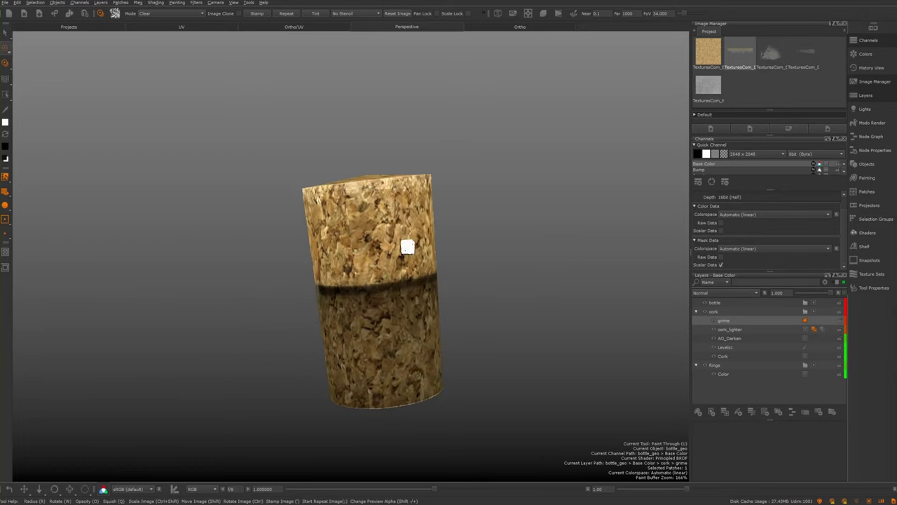
Examine the grime band along the cork's seam close up in the UV view
{"action": "left_click", "coordinate": [152, 28]}
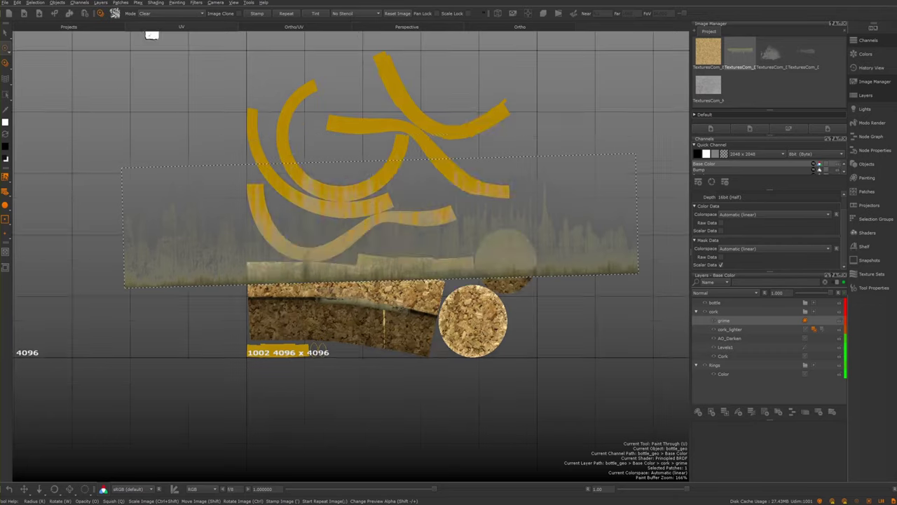
{"action": "middle_click_drag", "start_coordinate": [334, 90], "coordinate": [334, 112], "text": "alt"}
{"action": "middle_click_drag", "start_coordinate": [298, 170], "coordinate": [281, 83], "text": "alt"}
{"action": "right_click_drag", "start_coordinate": [298, 132], "coordinate": [530, 289], "text": "alt"}
{"action": "middle_click_drag", "start_coordinate": [340, 168], "coordinate": [454, 199], "text": "alt"}
{"action": "mouse_move", "coordinate": [454, 199]}
{"action": "left_mouse_down", "text": "alt+shift"}
{"action": "mouse_move", "coordinate": [441, 231]}
{"action": "mouse_move", "coordinate": [390, 230]}
{"action": "left_mouse_up", "text": "alt+shift"}
{"action": "scroll", "coordinate": [338, 214], "scroll_direction": "down", "scroll_amount": 3}
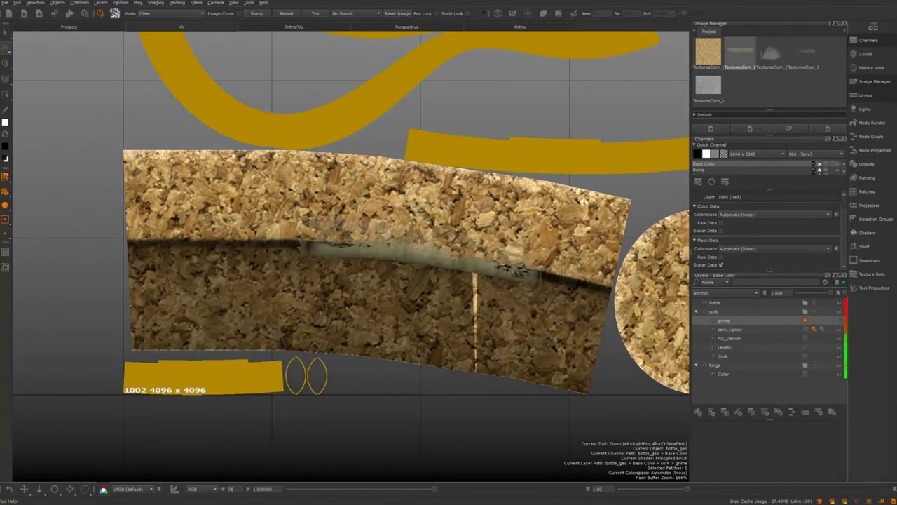
{"action": "scroll", "coordinate": [336, 232], "scroll_direction": "up", "scroll_amount": 1}
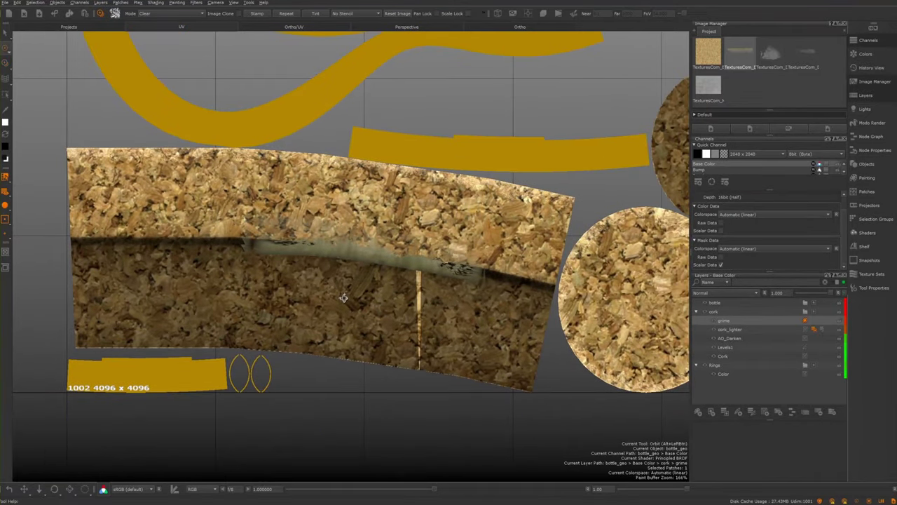
Place the leak image's dark edge along the unpainted seam at one end of the cork strip and set the paint mode to Normal
{"action": "middle_click_drag", "start_coordinate": [322, 246], "coordinate": [334, 266], "text": "alt"}
{"action": "mouse_move", "coordinate": [351, 255]}
{"action": "left_mouse_down", "text": "shift"}
{"action": "mouse_move", "coordinate": [230, 234]}
{"action": "mouse_move", "coordinate": [232, 204]}
{"action": "mouse_move", "coordinate": [226, 234]}
{"action": "left_mouse_up", "text": "shift"}
{"action": "left_click_drag", "start_coordinate": [284, 243], "coordinate": [240, 262], "text": "ctrl"}
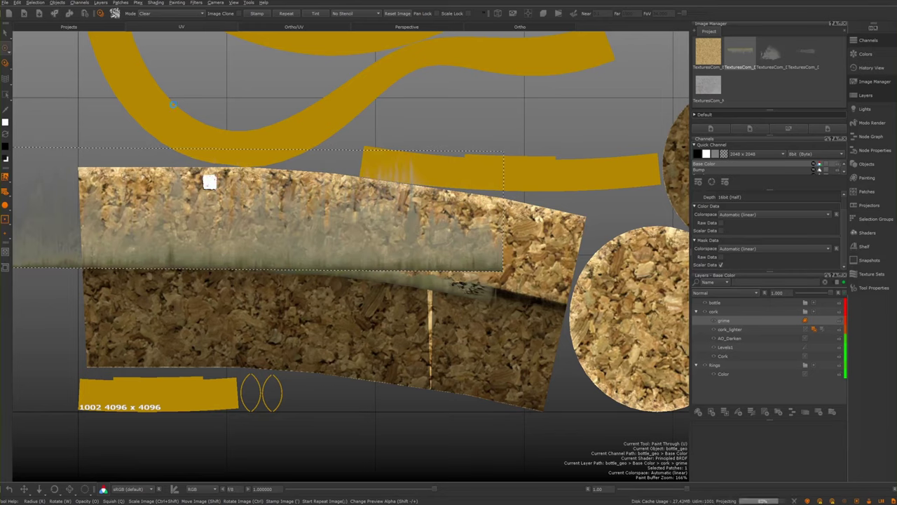
{"action": "left_click", "coordinate": [153, 14]}
{"action": "left_click", "coordinate": [154, 17]}
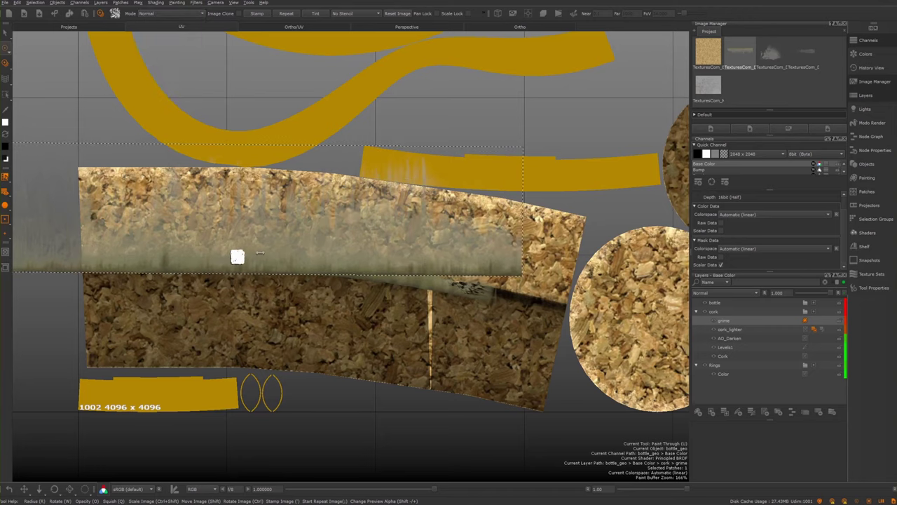
Paint grime through the leak image along that end of the cork's seam and bake it
{"action": "key", "text": "b"}
{"action": "mouse_move", "coordinate": [254, 260]}
{"action": "left_mouse_down"}
{"action": "mouse_move", "coordinate": [215, 260]}
{"action": "mouse_move", "coordinate": [296, 260]}
{"action": "mouse_move", "coordinate": [230, 267]}
{"action": "mouse_move", "coordinate": [99, 258]}
{"action": "mouse_move", "coordinate": [169, 257]}
{"action": "mouse_move", "coordinate": [150, 257]}
{"action": "mouse_move", "coordinate": [150, 248]}
{"action": "left_mouse_up"}
{"action": "key", "text": "b"}
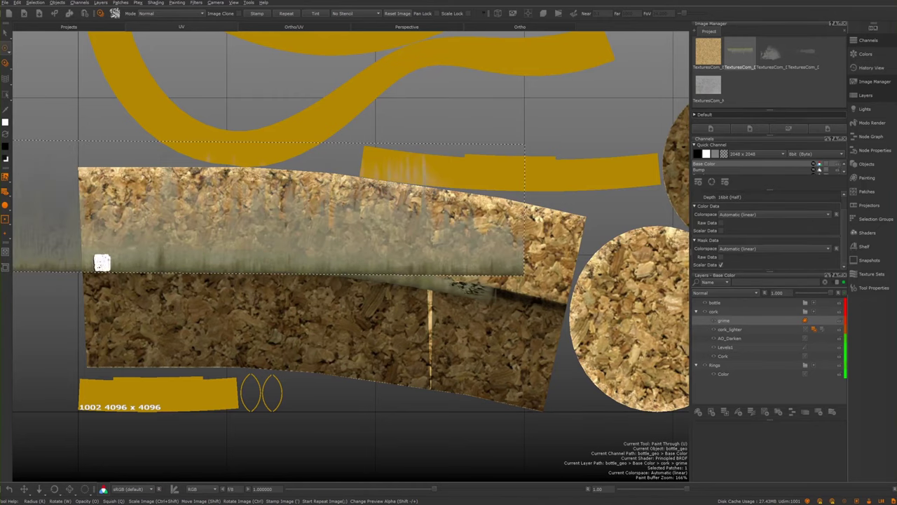
{"action": "key", "text": "ctrl+y"}
{"action": "key", "text": "ctrl+z"}
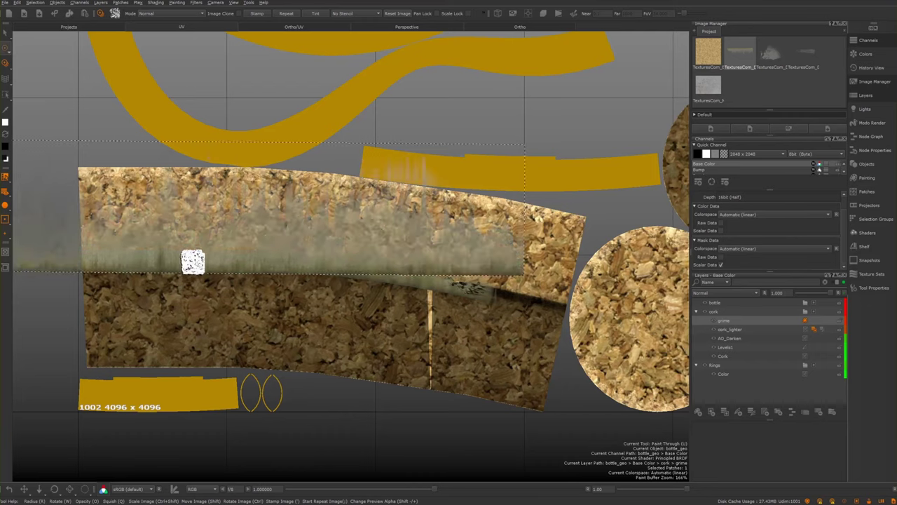
Rotate the leak image along the sloping seam, paint grime over the remaining stretch, and switch back to the plain Paint tool
{"action": "mouse_move", "coordinate": [395, 274]}
{"action": "left_mouse_down", "text": "ctrl"}
{"action": "mouse_move", "coordinate": [321, 264]}
{"action": "mouse_move", "coordinate": [553, 301]}
{"action": "mouse_move", "coordinate": [531, 308]}
{"action": "left_mouse_up", "text": "ctrl"}
{"action": "mouse_move", "coordinate": [470, 299]}
{"action": "left_mouse_down"}
{"action": "mouse_move", "coordinate": [391, 278]}
{"action": "mouse_move", "coordinate": [518, 302]}
{"action": "mouse_move", "coordinate": [467, 285]}
{"action": "mouse_move", "coordinate": [190, 257]}
{"action": "mouse_move", "coordinate": [351, 280]}
{"action": "left_mouse_up"}
{"action": "middle_click_drag", "start_coordinate": [338, 238], "coordinate": [364, 243], "text": "alt"}
{"action": "right_click_drag", "start_coordinate": [323, 268], "coordinate": [382, 317], "text": "alt"}
{"action": "middle_click_drag", "start_coordinate": [382, 285], "coordinate": [364, 279], "text": "alt"}
{"action": "mouse_move", "coordinate": [356, 262]}
{"action": "right_mouse_down", "text": "alt"}
{"action": "mouse_move", "coordinate": [378, 284]}
{"action": "mouse_move", "coordinate": [362, 294]}
{"action": "mouse_move", "coordinate": [322, 266]}
{"action": "right_mouse_up", "text": "alt"}
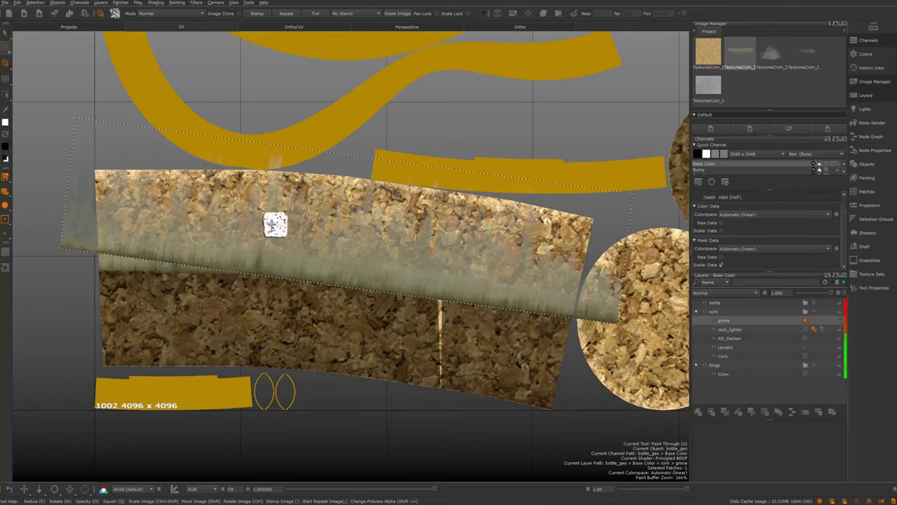
{"action": "mouse_move", "coordinate": [260, 220]}
{"action": "left_mouse_down", "text": "shift"}
{"action": "mouse_move", "coordinate": [250, 438]}
{"action": "mouse_move", "coordinate": [227, 442]}
{"action": "left_mouse_up", "text": "shift"}
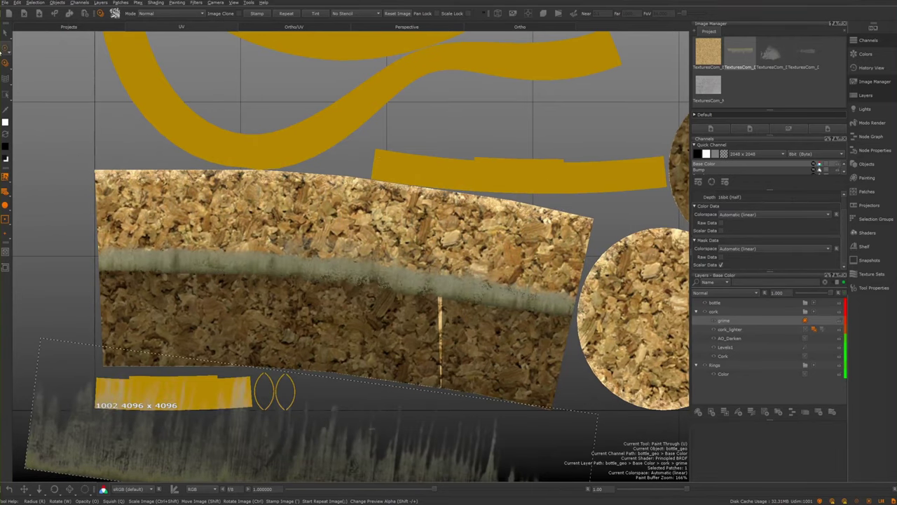
{"action": "left_click", "coordinate": [4, 49]}
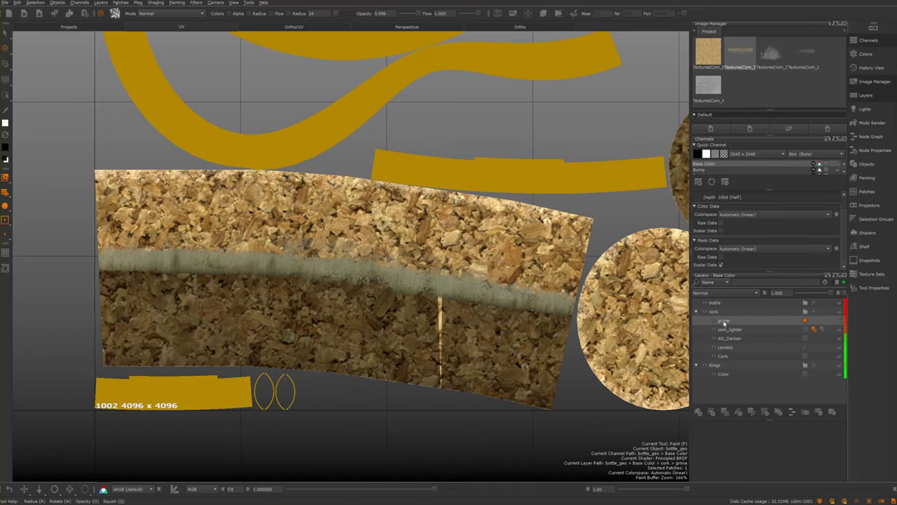
Try the Multiply and Overlay blend modes on the grime layer
{"action": "left_click", "coordinate": [696, 295]}
{"action": "mouse_move", "coordinate": [713, 318]}
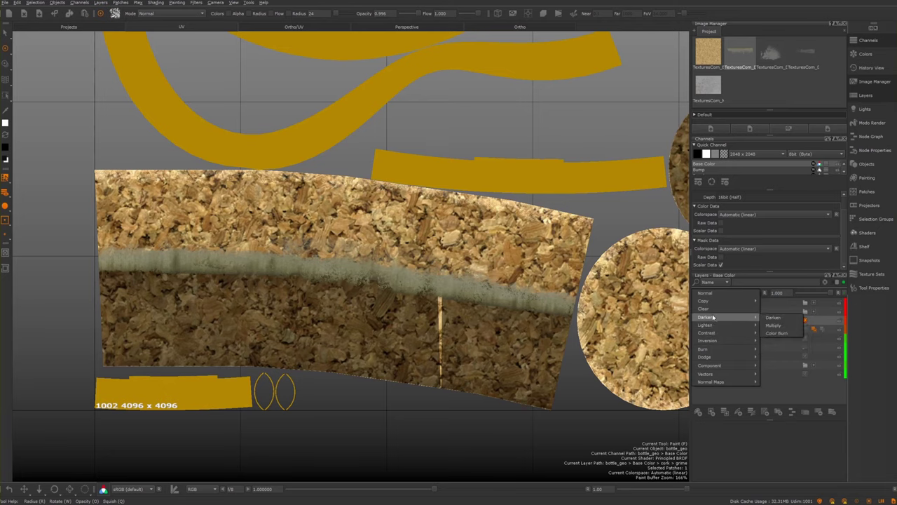
{"action": "left_click", "coordinate": [773, 326]}
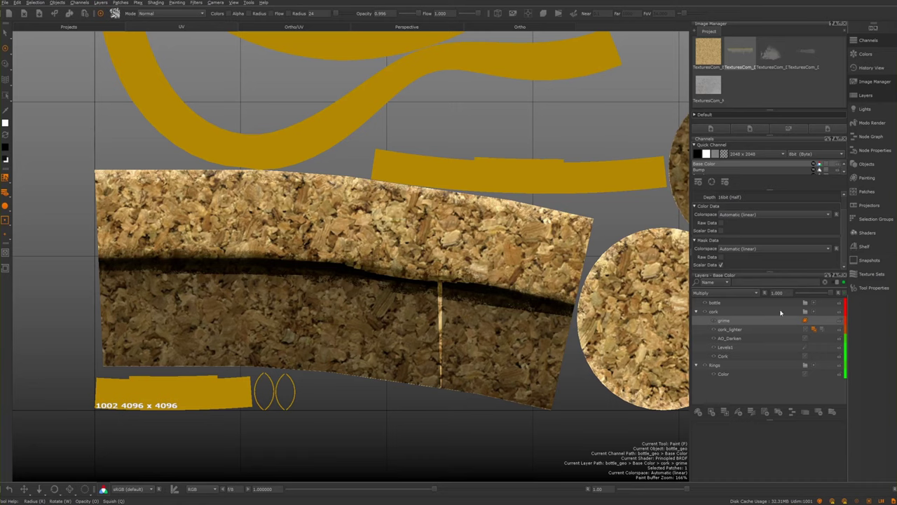
{"action": "left_click", "coordinate": [734, 293]}
{"action": "mouse_move", "coordinate": [740, 326]}
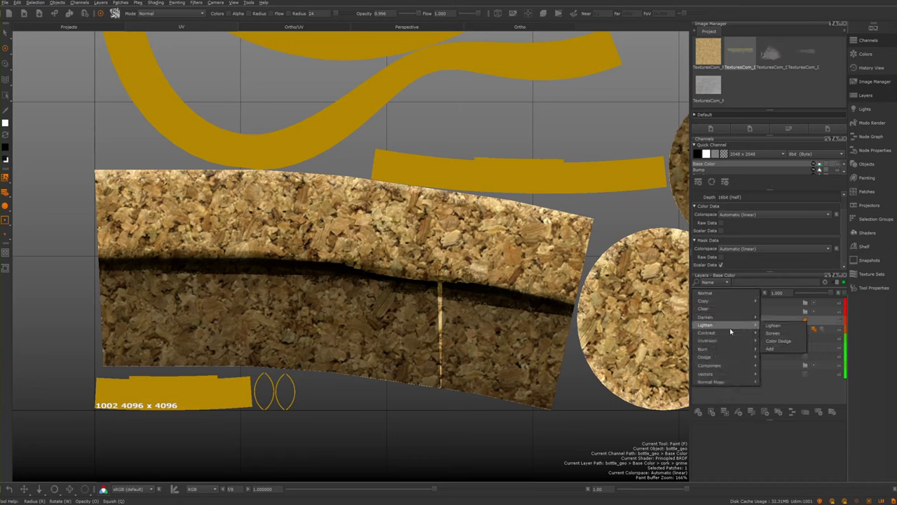
{"action": "left_click", "coordinate": [788, 349]}
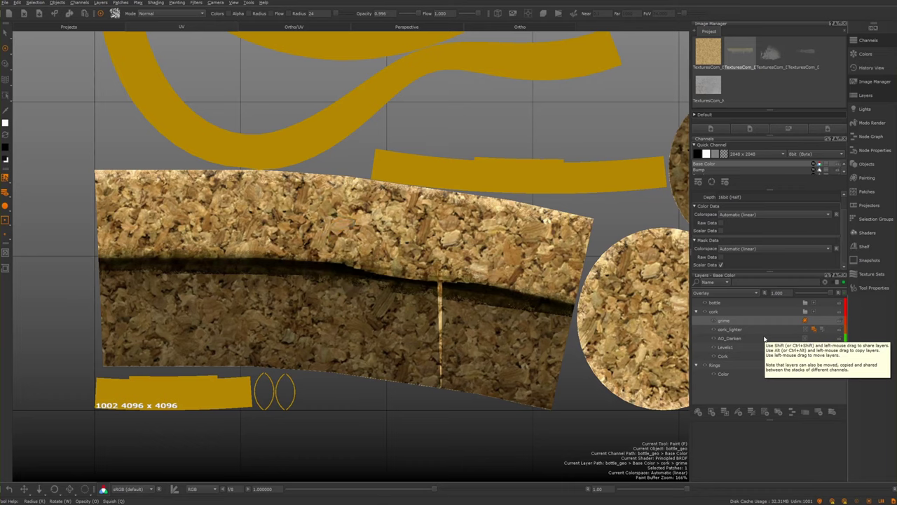
{"action": "left_click", "coordinate": [739, 414]}
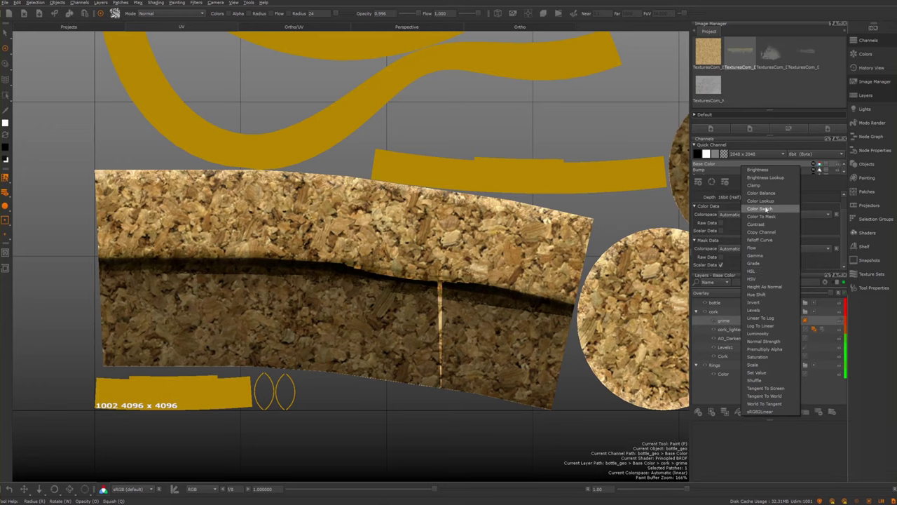
{"action": "left_click", "coordinate": [762, 178]}
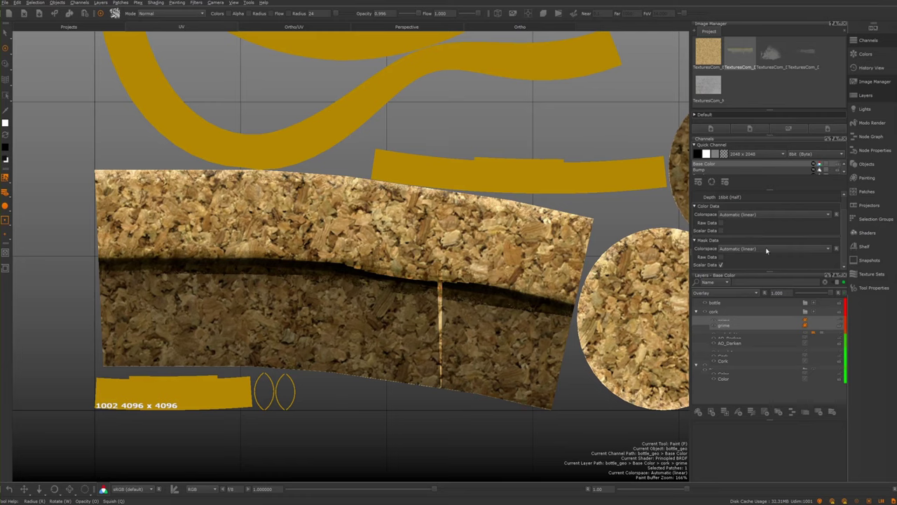
{"action": "left_click", "coordinate": [727, 321]}
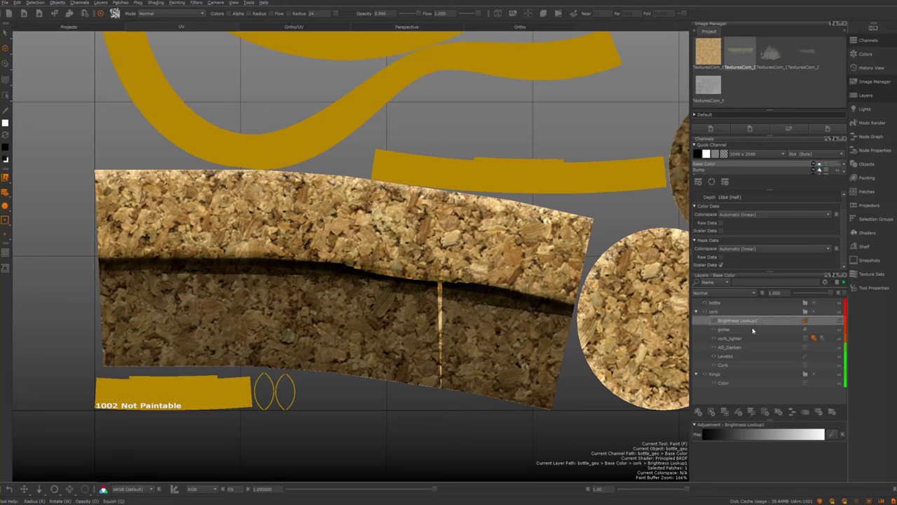
{"action": "left_click", "coordinate": [752, 328]}
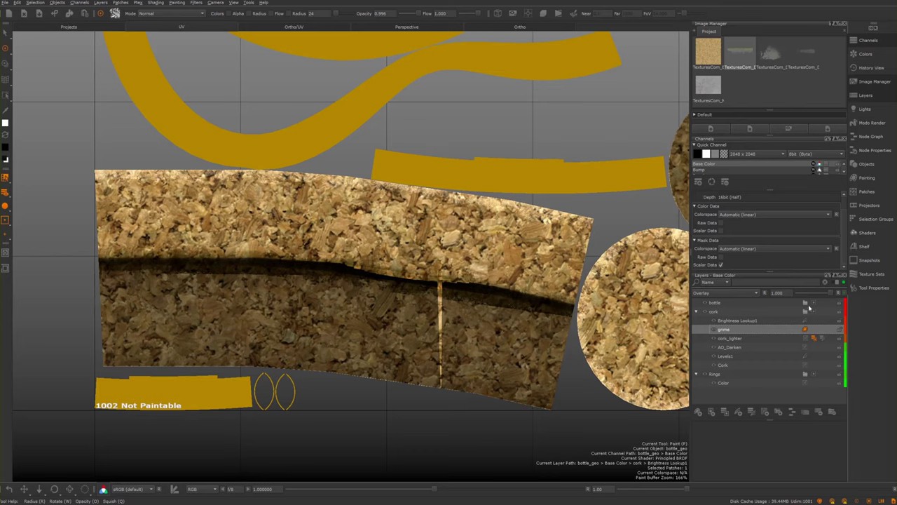
{"action": "left_click", "coordinate": [767, 322]}
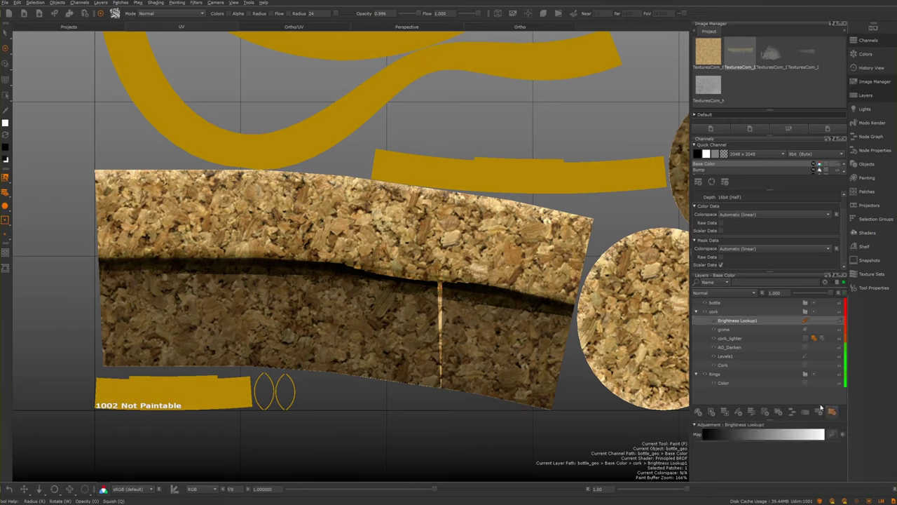
{"action": "left_click", "coordinate": [819, 412]}
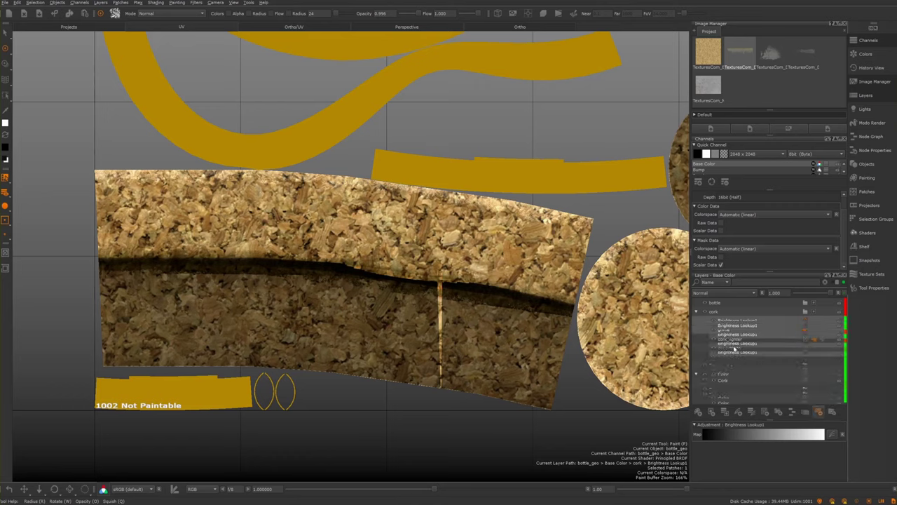
{"action": "key", "text": "ctrl+z"}
Add a Brightness Lookup to the grime layer's own adjustment stack and open that stack in an enlarged window
{"action": "left_click", "coordinate": [727, 322]}
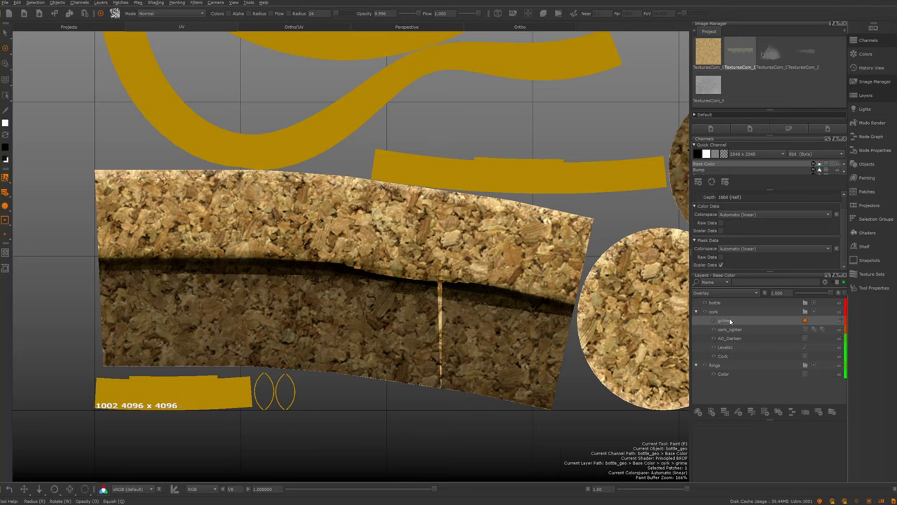
{"action": "left_click", "coordinate": [750, 412]}
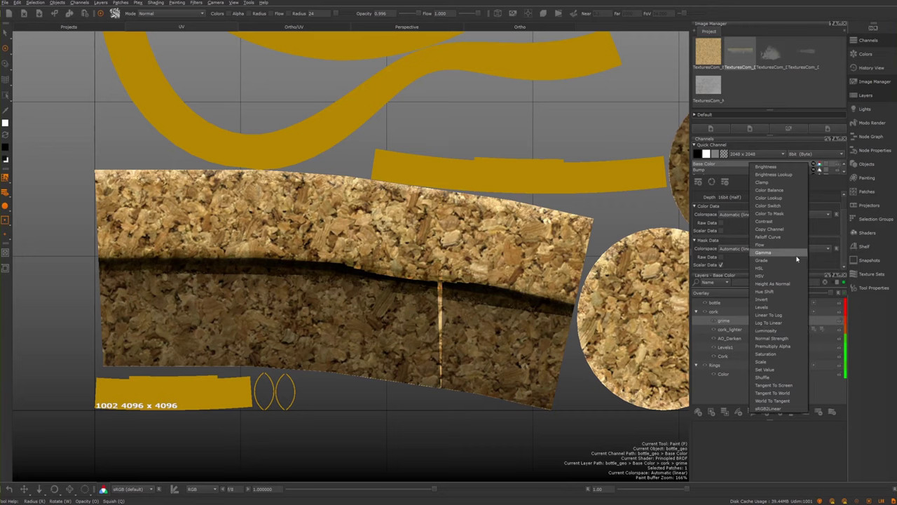
{"action": "left_click", "coordinate": [773, 175]}
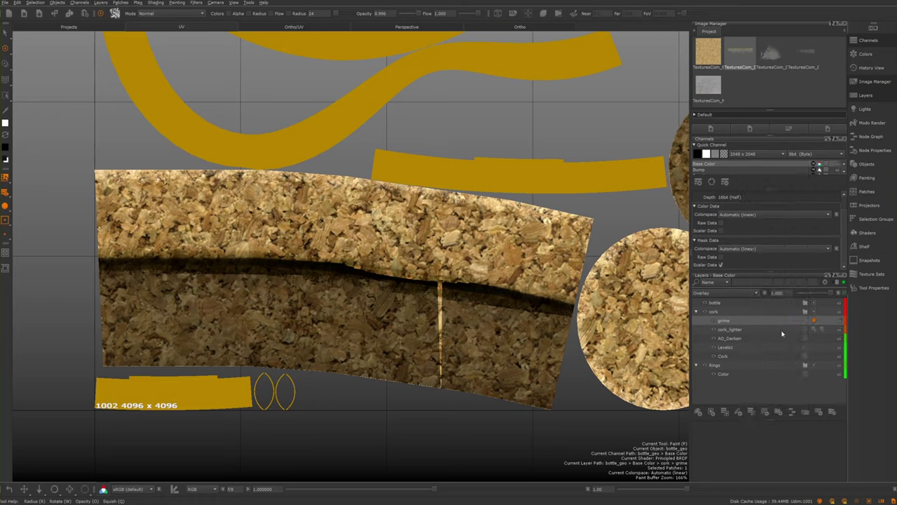
{"action": "left_click", "coordinate": [822, 323]}
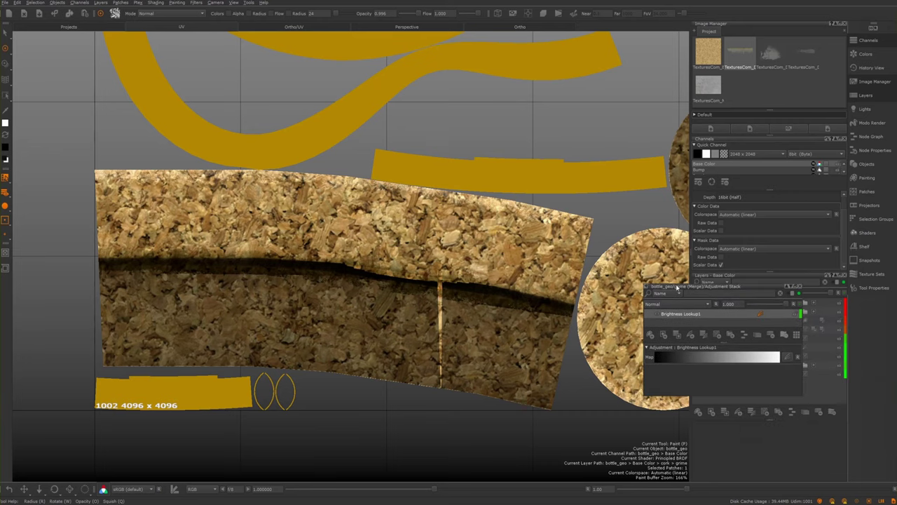
{"action": "left_click_drag", "start_coordinate": [675, 287], "coordinate": [657, 279]}
{"action": "left_click_drag", "start_coordinate": [764, 386], "coordinate": [830, 468]}
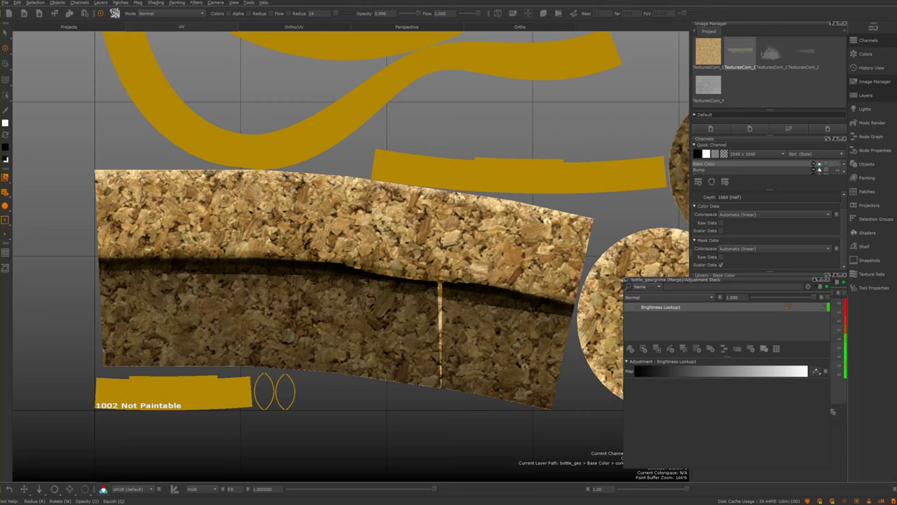
Shape the Brightness Lookup curve into a steep S with lowered shadows and raised highlights, and close the adjustment windows
{"action": "left_click", "coordinate": [816, 370]}
{"action": "left_click_drag", "start_coordinate": [813, 369], "coordinate": [536, 338]}
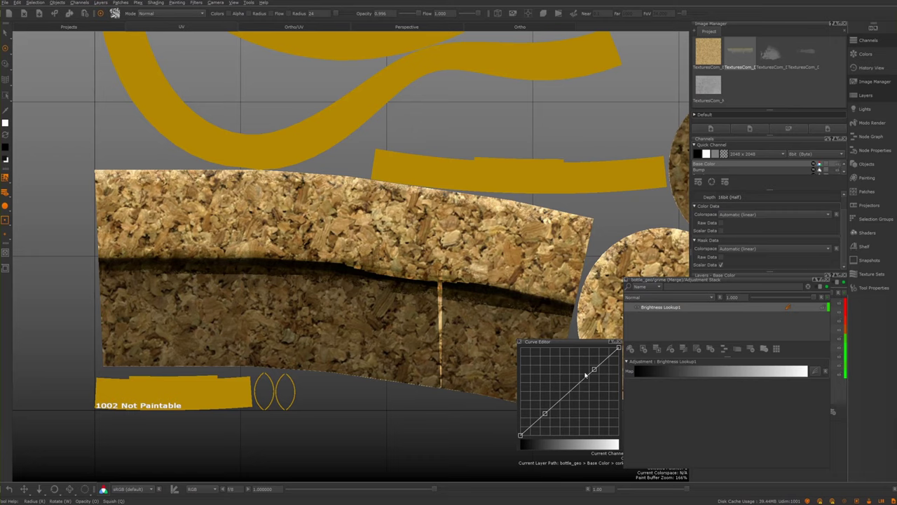
{"action": "mouse_move", "coordinate": [594, 369]}
{"action": "left_mouse_down"}
{"action": "mouse_move", "coordinate": [567, 356]}
{"action": "mouse_move", "coordinate": [587, 372]}
{"action": "mouse_move", "coordinate": [581, 367]}
{"action": "left_mouse_up"}
{"action": "mouse_move", "coordinate": [544, 413]}
{"action": "left_mouse_down"}
{"action": "mouse_move", "coordinate": [538, 401]}
{"action": "mouse_move", "coordinate": [555, 421]}
{"action": "left_mouse_up"}
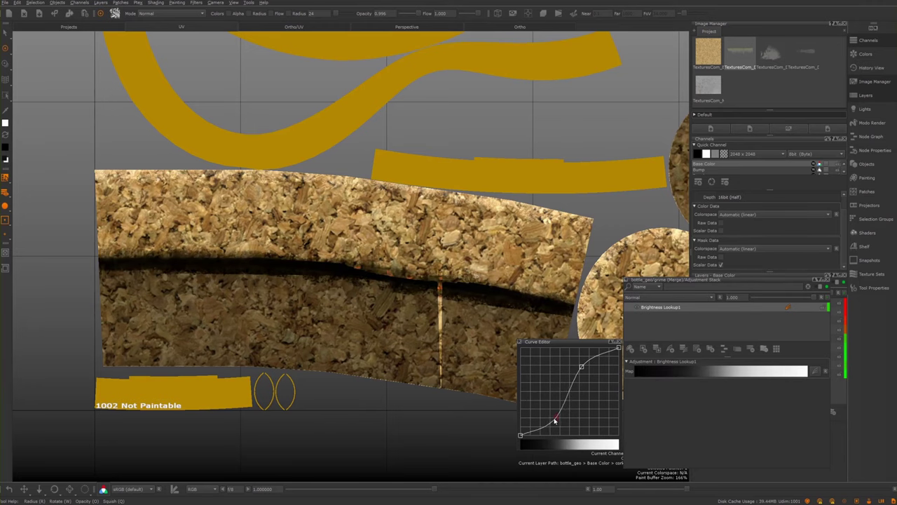
{"action": "mouse_move", "coordinate": [581, 369]}
{"action": "left_mouse_down"}
{"action": "mouse_move", "coordinate": [564, 361]}
{"action": "mouse_move", "coordinate": [600, 370]}
{"action": "mouse_move", "coordinate": [628, 400]}
{"action": "mouse_move", "coordinate": [617, 419]}
{"action": "mouse_move", "coordinate": [593, 361]}
{"action": "mouse_move", "coordinate": [605, 361]}
{"action": "mouse_move", "coordinate": [587, 354]}
{"action": "mouse_move", "coordinate": [590, 364]}
{"action": "left_mouse_up"}
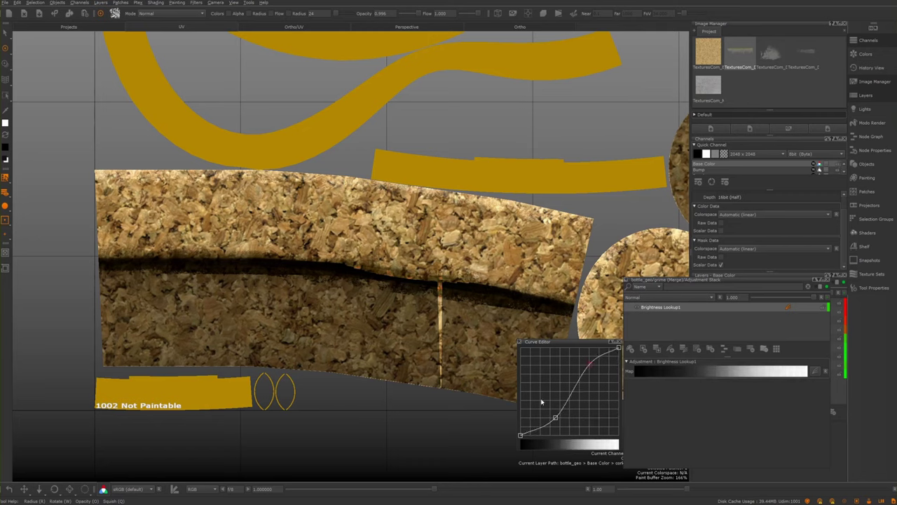
{"action": "mouse_move", "coordinate": [555, 419]}
{"action": "left_mouse_down"}
{"action": "mouse_move", "coordinate": [538, 407]}
{"action": "mouse_move", "coordinate": [586, 420]}
{"action": "mouse_move", "coordinate": [568, 412]}
{"action": "left_mouse_up"}
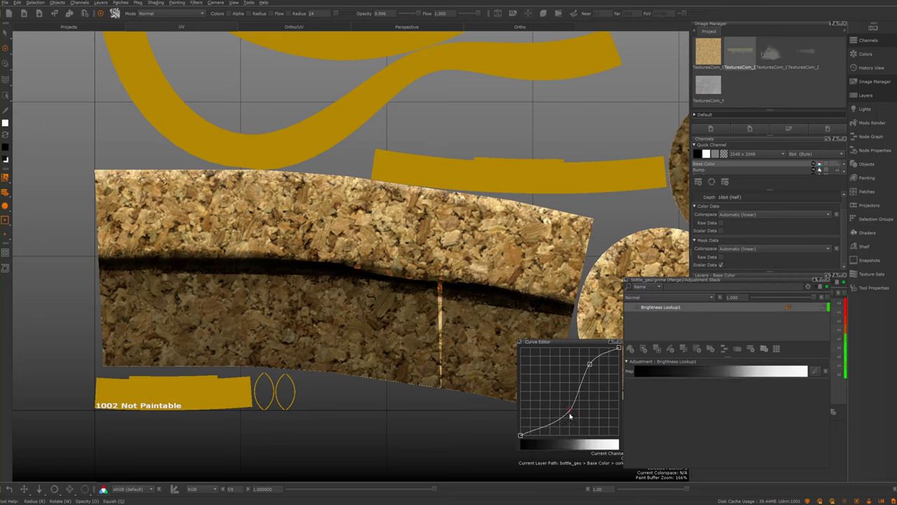
{"action": "mouse_move", "coordinate": [587, 365]}
{"action": "left_mouse_down"}
{"action": "mouse_move", "coordinate": [576, 355]}
{"action": "mouse_move", "coordinate": [600, 370]}
{"action": "mouse_move", "coordinate": [593, 351]}
{"action": "left_mouse_up"}
{"action": "left_click", "coordinate": [617, 342]}
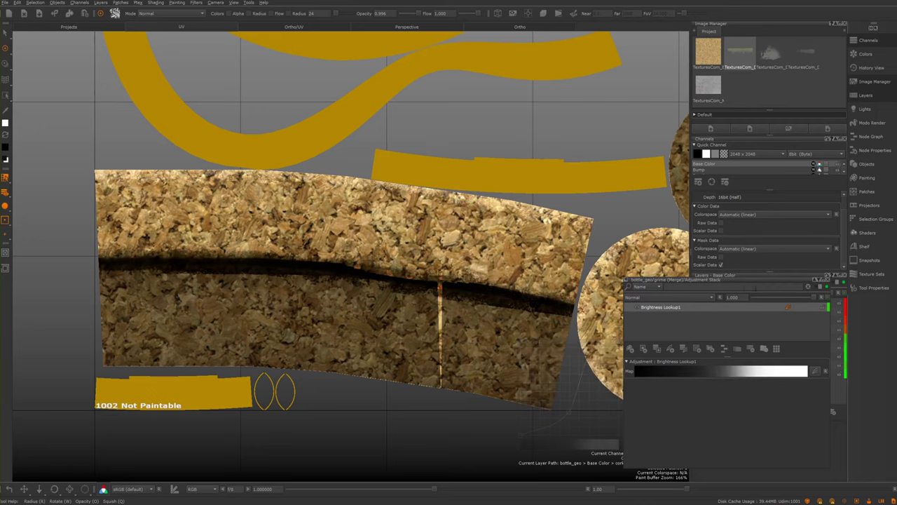
{"action": "left_click", "coordinate": [827, 281]}
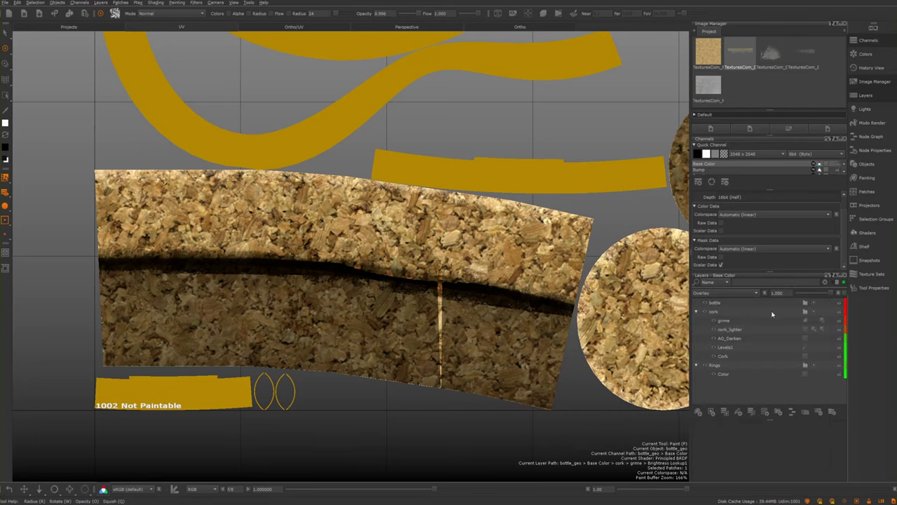
Try the Hard Light blend mode on the grime layer
{"action": "left_click", "coordinate": [735, 321]}
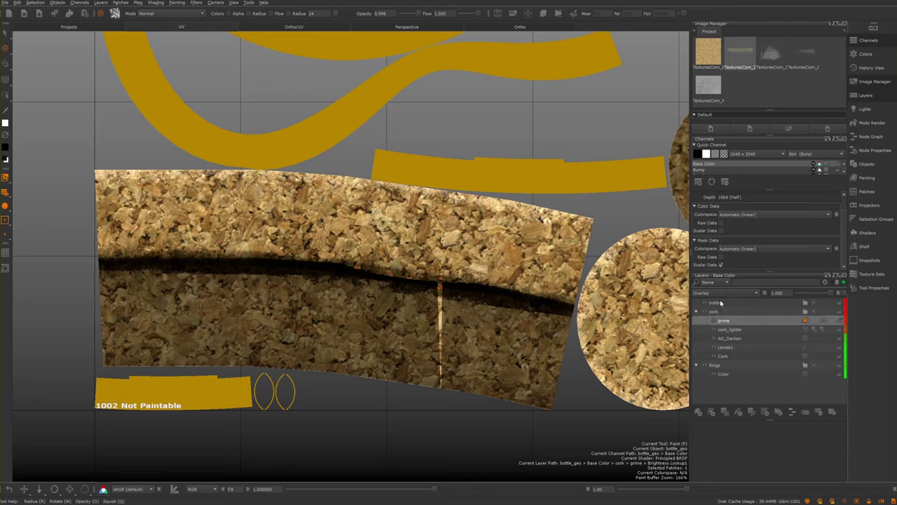
{"action": "left_click", "coordinate": [717, 293]}
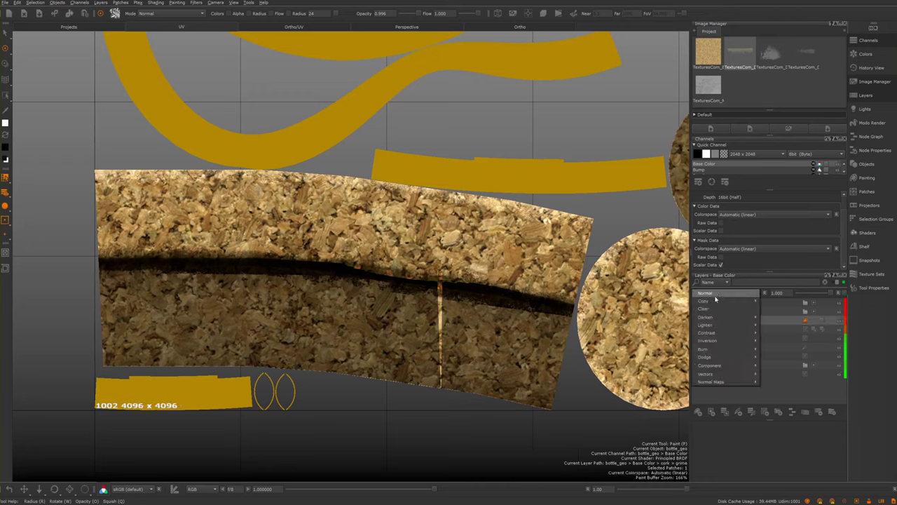
{"action": "mouse_move", "coordinate": [724, 325]}
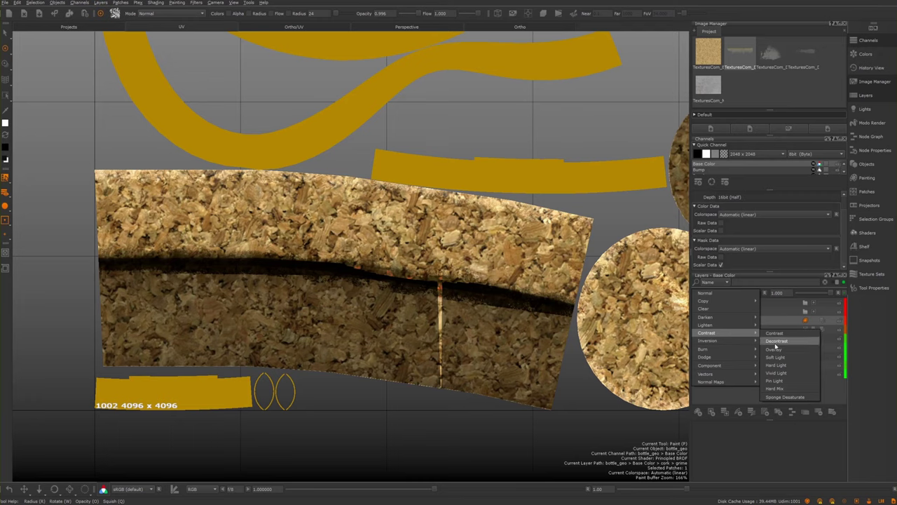
{"action": "left_click", "coordinate": [776, 365]}
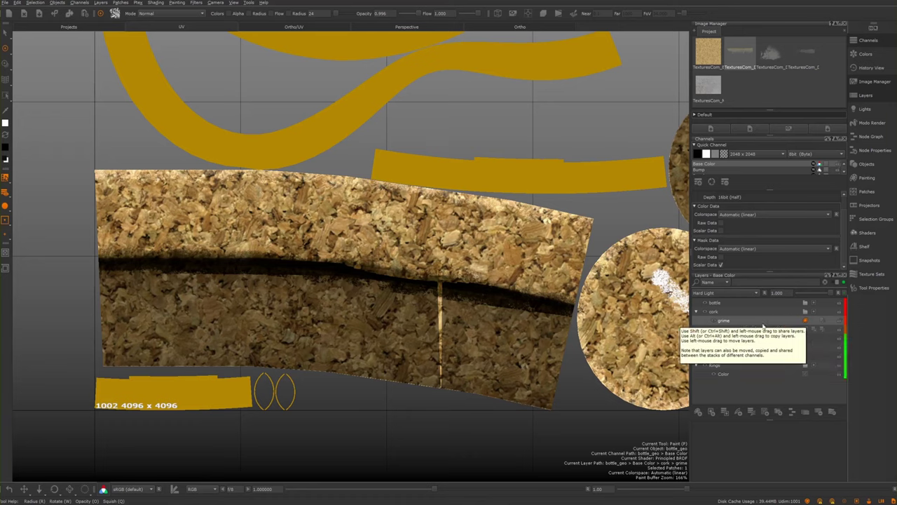
Set the grime layer's blend mode to Soft Light
{"action": "left_click", "coordinate": [714, 293]}
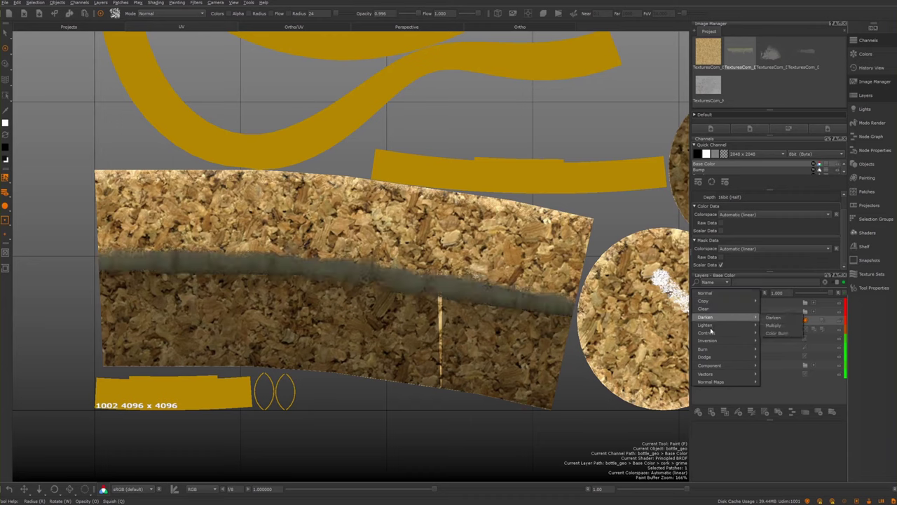
{"action": "mouse_move", "coordinate": [719, 344]}
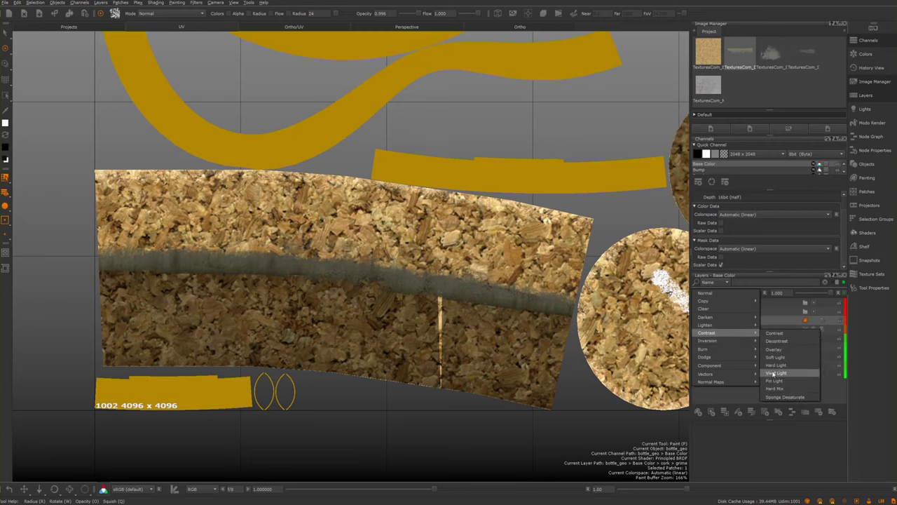
{"action": "left_click", "coordinate": [775, 357]}
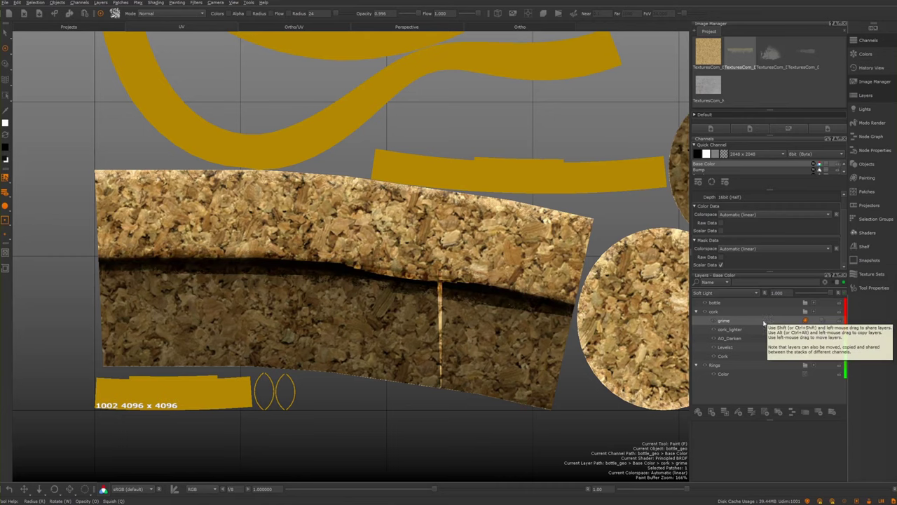
Try the Normal and Color blend modes on the grime layer
{"action": "left_click", "coordinate": [709, 296]}
{"action": "left_click", "coordinate": [707, 295]}
{"action": "left_click", "coordinate": [704, 294]}
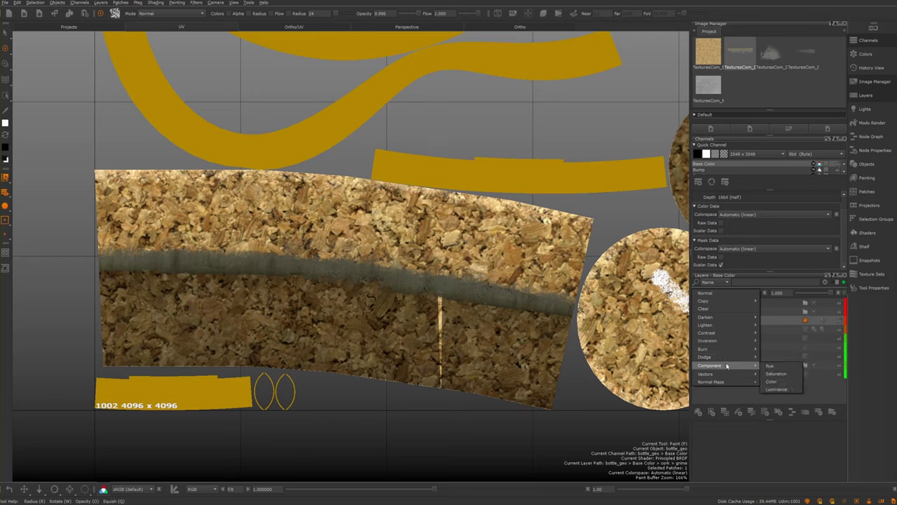
{"action": "left_click", "coordinate": [772, 381]}
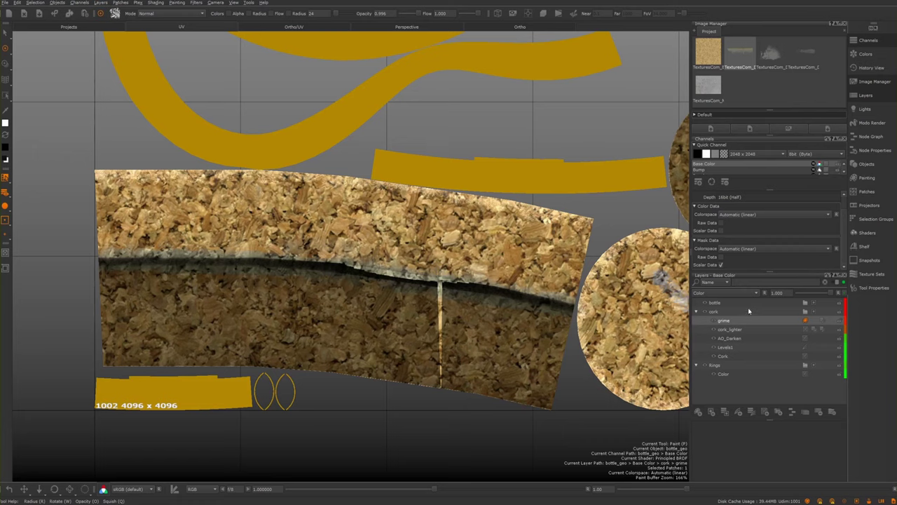
Set the grime layer's blend mode to Normal, check the AO_Darken layer's settings and reselect the grime layer
{"action": "left_click", "coordinate": [729, 293]}
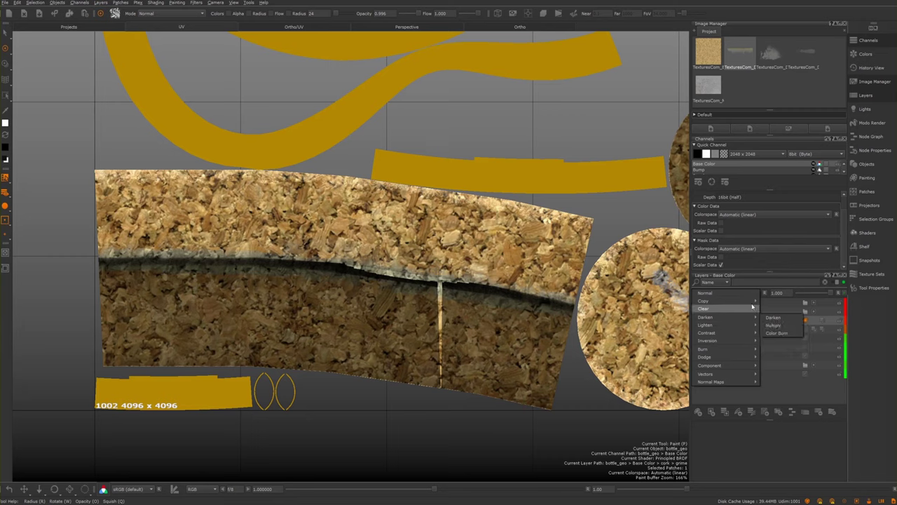
{"action": "left_click", "coordinate": [737, 294]}
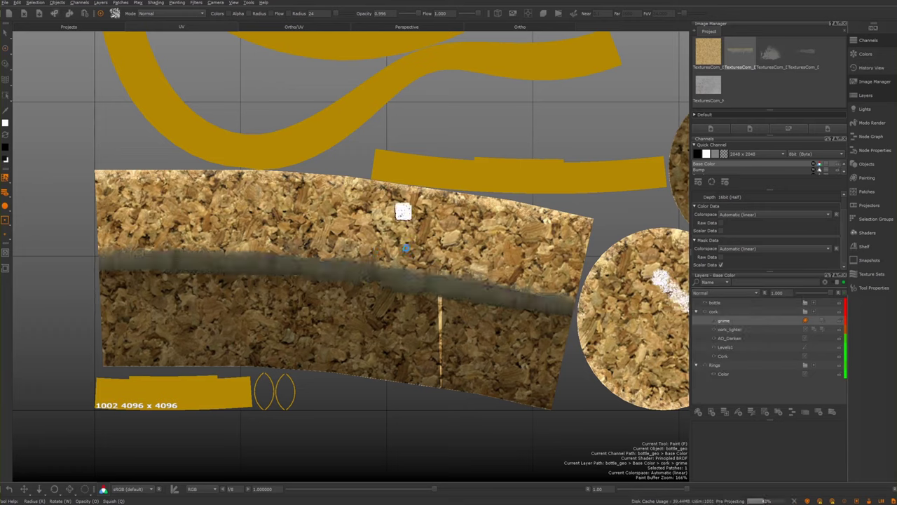
{"action": "middle_click_drag", "start_coordinate": [416, 218], "coordinate": [353, 228], "text": "alt"}
{"action": "scroll", "coordinate": [402, 234], "scroll_direction": "down", "scroll_amount": 1}
{"action": "left_click", "coordinate": [729, 338]}
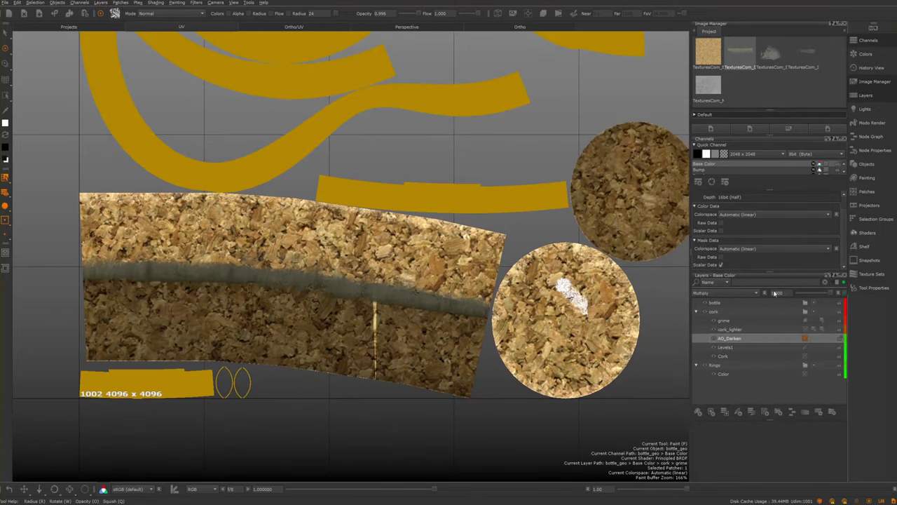
{"action": "left_click", "coordinate": [719, 321]}
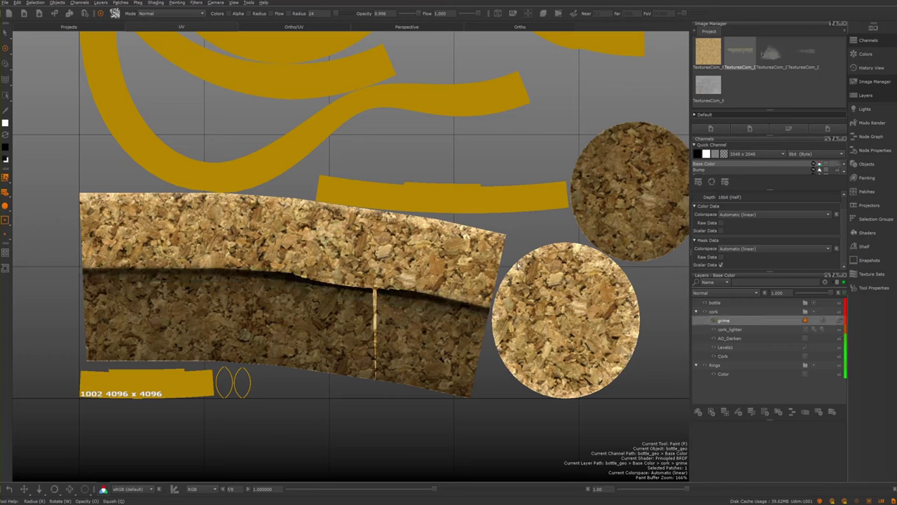
Set the paint mode to Clear and erase the stray white brush stroke from the lighter round cork face on the grime layer
{"action": "middle_click_drag", "start_coordinate": [294, 217], "coordinate": [266, 230], "text": "alt"}
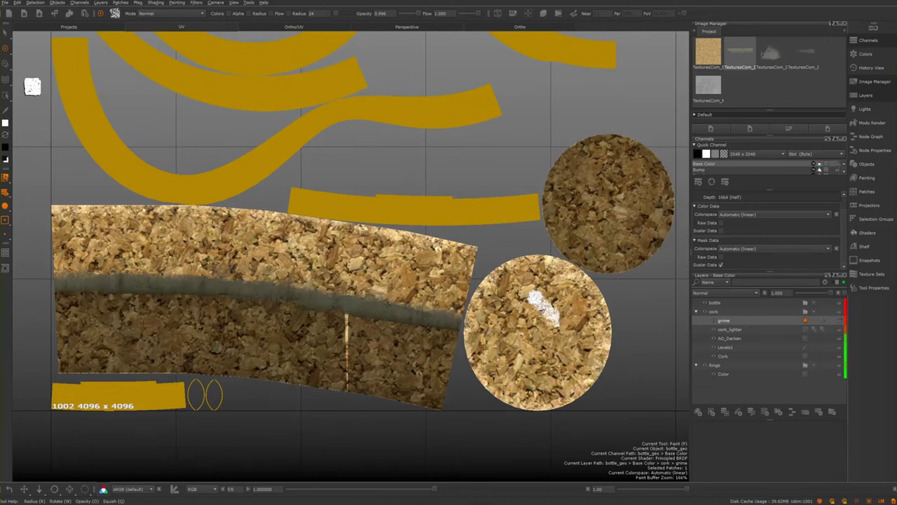
{"action": "left_click", "coordinate": [160, 13]}
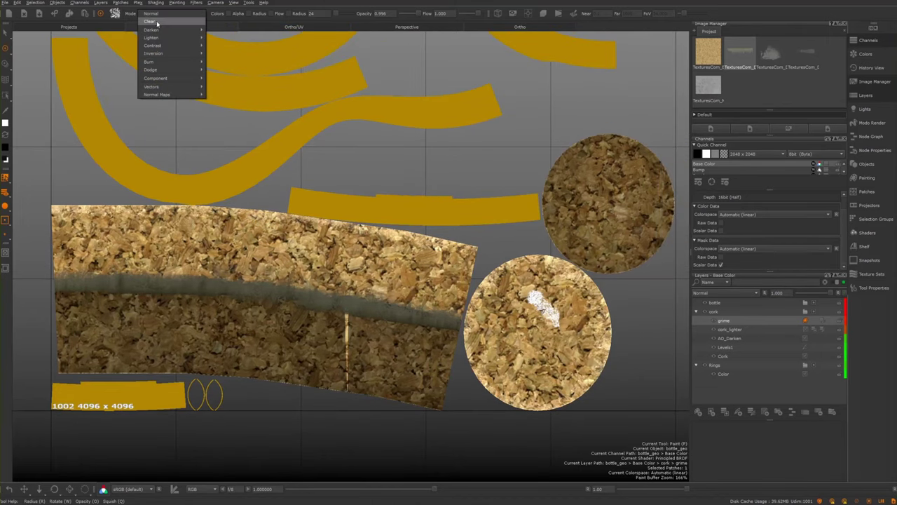
{"action": "left_click", "coordinate": [150, 22]}
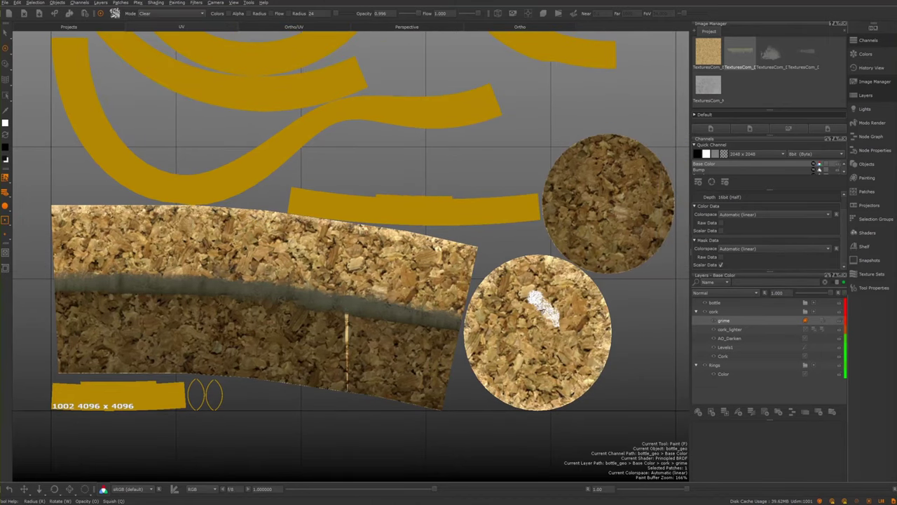
{"action": "left_click_drag", "start_coordinate": [543, 309], "coordinate": [523, 299]}
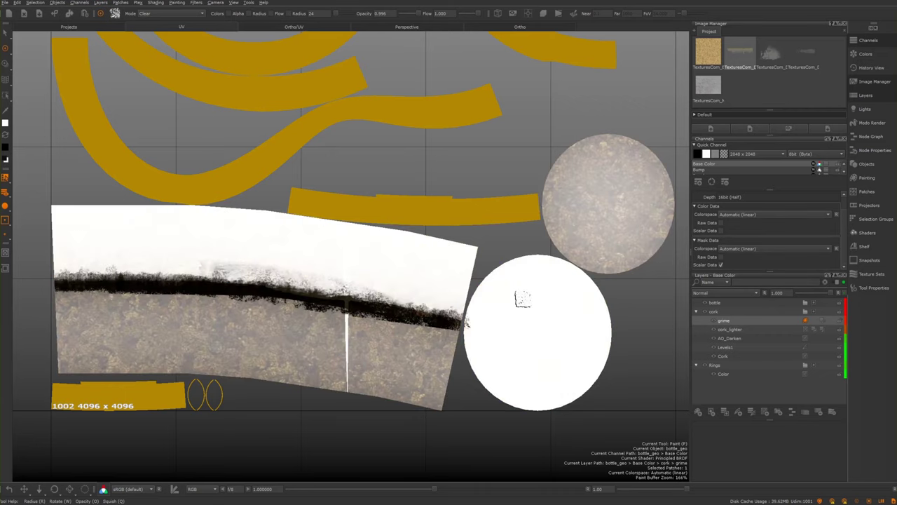
{"action": "mouse_move", "coordinate": [530, 307]}
{"action": "left_mouse_down"}
{"action": "mouse_move", "coordinate": [540, 290]}
{"action": "mouse_move", "coordinate": [547, 318]}
{"action": "left_mouse_up"}
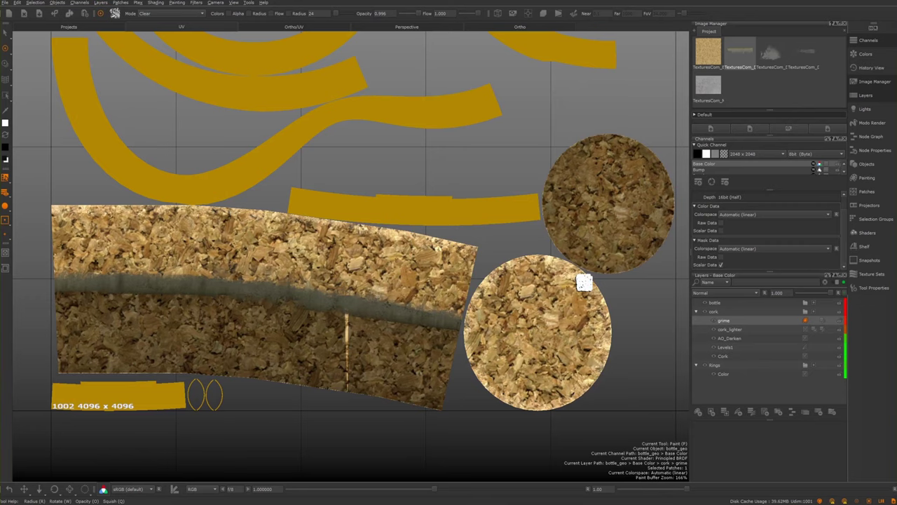
{"action": "mouse_move", "coordinate": [563, 287]}
{"action": "middle_mouse_down", "text": "alt"}
{"action": "mouse_move", "coordinate": [583, 315]}
{"action": "mouse_move", "coordinate": [566, 313]}
{"action": "mouse_move", "coordinate": [568, 295]}
{"action": "middle_mouse_up", "text": "alt"}
{"action": "scroll", "coordinate": [568, 321], "scroll_direction": "down", "scroll_amount": 5}
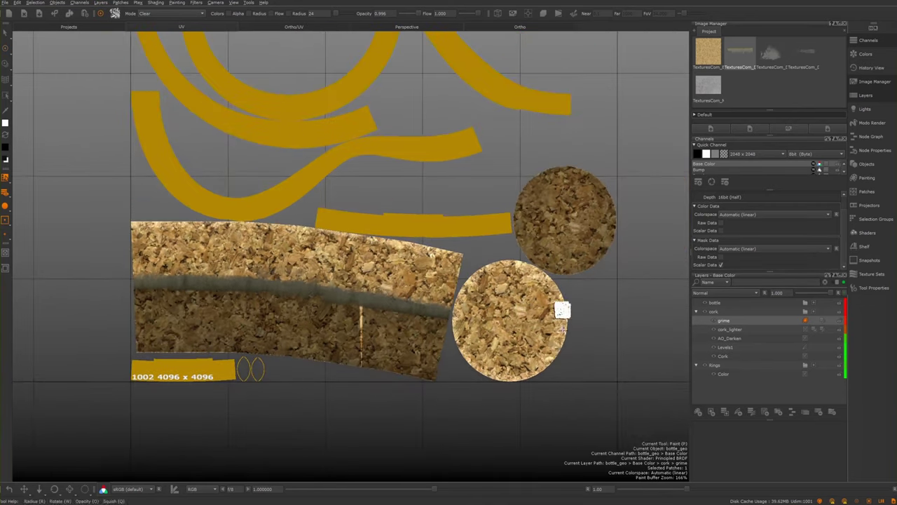
Set the paint blend mode to Normal
{"action": "left_click", "coordinate": [173, 14]}
{"action": "left_click", "coordinate": [173, 16]}
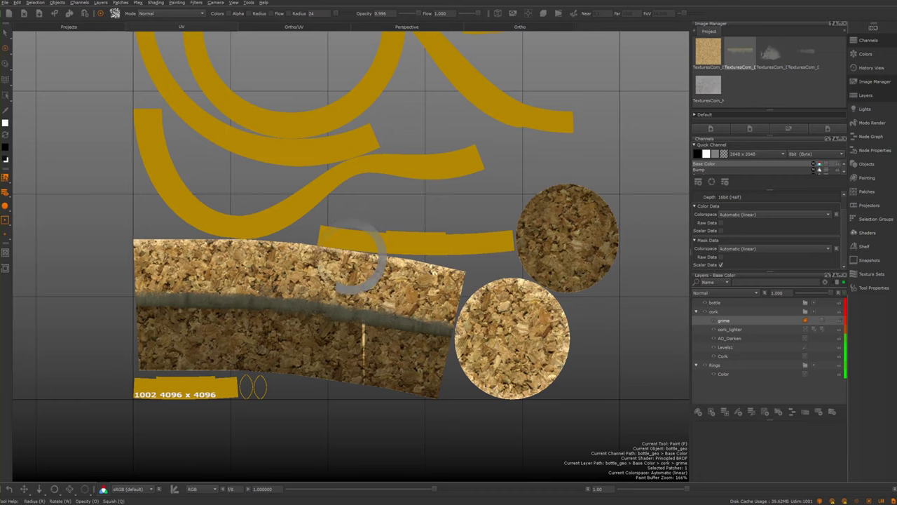
{"action": "scroll", "coordinate": [367, 232], "scroll_direction": "down", "scroll_amount": 3}
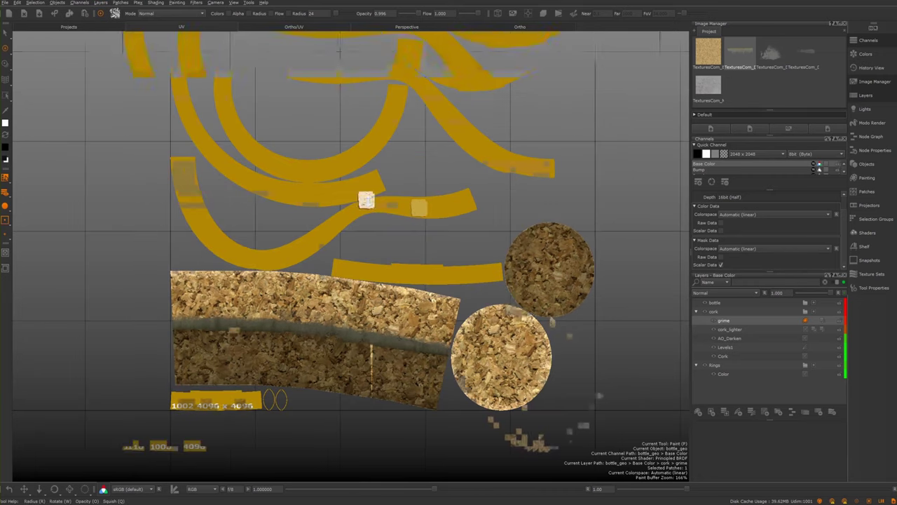
{"action": "right_click_drag", "start_coordinate": [396, 214], "coordinate": [410, 243], "text": "alt"}
{"action": "middle_click_drag", "start_coordinate": [440, 197], "coordinate": [447, 159], "text": "alt"}
{"action": "right_click_drag", "start_coordinate": [402, 200], "coordinate": [403, 180], "text": "alt"}
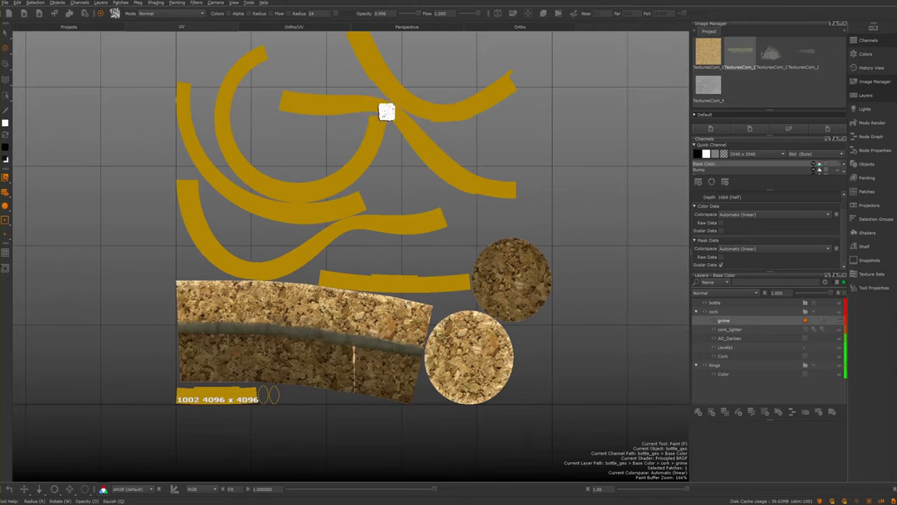
Switch to the Perspective view and examine the grime band and textures on the cork
{"action": "left_click", "coordinate": [399, 26]}
{"action": "left_click_drag", "start_coordinate": [454, 157], "coordinate": [446, 275], "text": "alt"}
{"action": "right_click_drag", "start_coordinate": [445, 275], "coordinate": [421, 184], "text": "alt"}
{"action": "middle_click_drag", "start_coordinate": [420, 182], "coordinate": [445, 183], "text": "alt"}
{"action": "mouse_move", "coordinate": [445, 182]}
{"action": "right_mouse_down", "text": "alt"}
{"action": "mouse_move", "coordinate": [493, 232]}
{"action": "mouse_move", "coordinate": [510, 230]}
{"action": "right_mouse_up", "text": "alt"}
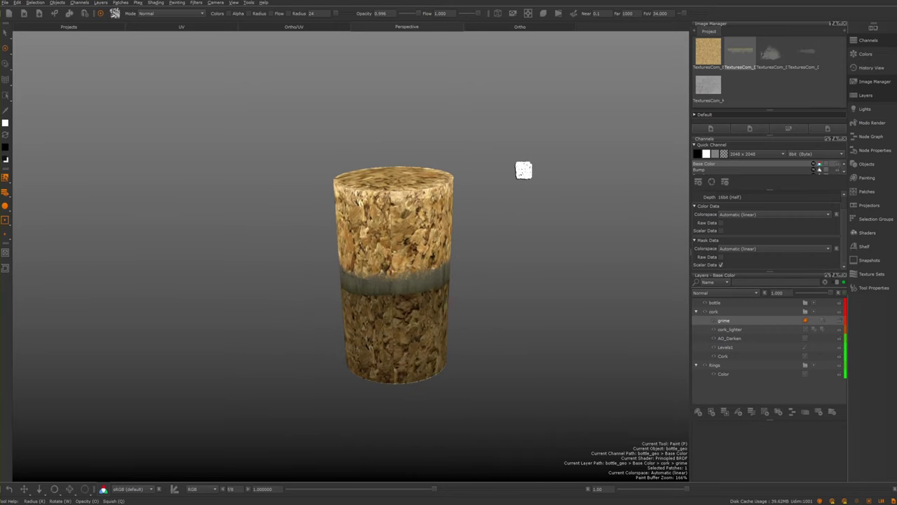
{"action": "mouse_move", "coordinate": [392, 148]}
{"action": "left_mouse_down", "text": "alt"}
{"action": "mouse_move", "coordinate": [315, 194]}
{"action": "mouse_move", "coordinate": [339, 178]}
{"action": "mouse_move", "coordinate": [341, 164]}
{"action": "mouse_move", "coordinate": [341, 173]}
{"action": "left_mouse_up", "text": "alt"}
{"action": "right_click_drag", "start_coordinate": [340, 172], "coordinate": [248, 118], "text": "alt"}
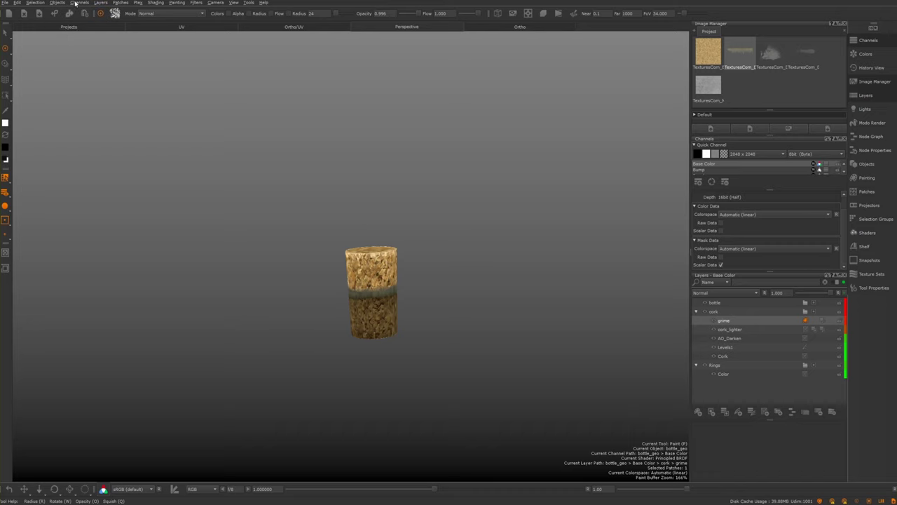
Show all hidden geometry so the whole bottle is displayed with the cork
{"action": "left_click", "coordinate": [75, 3]}
{"action": "mouse_move", "coordinate": [35, 3]}
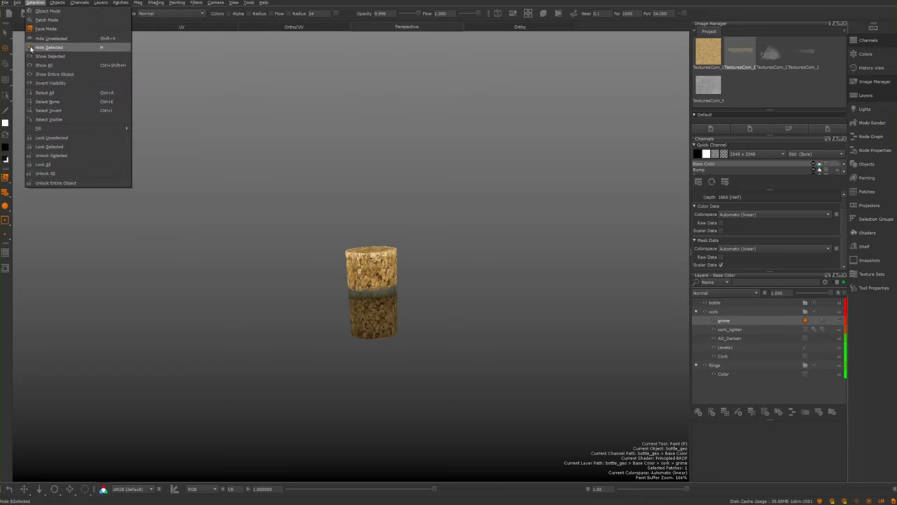
{"action": "left_click", "coordinate": [44, 65]}
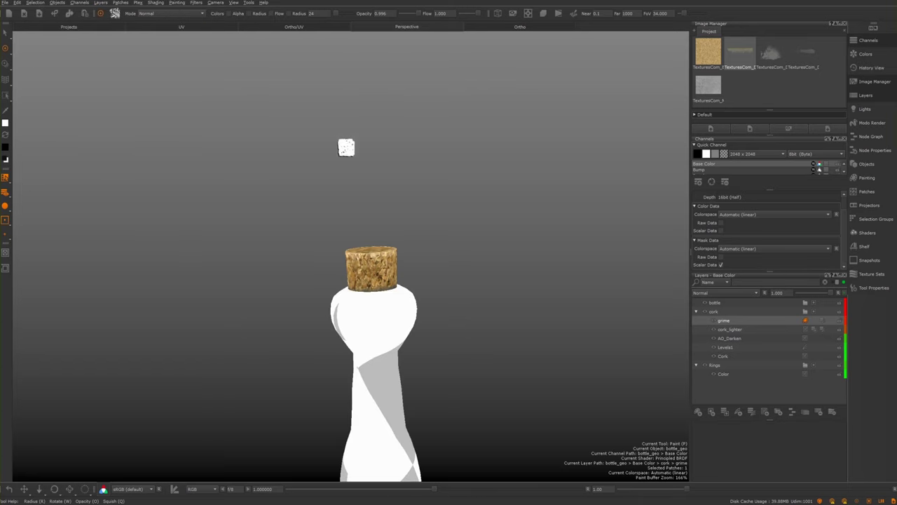
Examine the bottle from several angles, focusing on the cork, the neck and the rings
{"action": "right_click_drag", "start_coordinate": [296, 187], "coordinate": [448, 298], "text": "alt"}
{"action": "left_click_drag", "start_coordinate": [448, 298], "coordinate": [519, 292], "text": "alt"}
{"action": "mouse_move", "coordinate": [518, 293]}
{"action": "right_mouse_down", "text": "alt"}
{"action": "mouse_move", "coordinate": [183, 208]}
{"action": "mouse_move", "coordinate": [192, 238]}
{"action": "mouse_move", "coordinate": [184, 246]}
{"action": "mouse_move", "coordinate": [194, 256]}
{"action": "mouse_move", "coordinate": [184, 238]}
{"action": "right_mouse_up", "text": "alt"}
{"action": "left_click_drag", "start_coordinate": [183, 237], "coordinate": [300, 201], "text": "alt"}
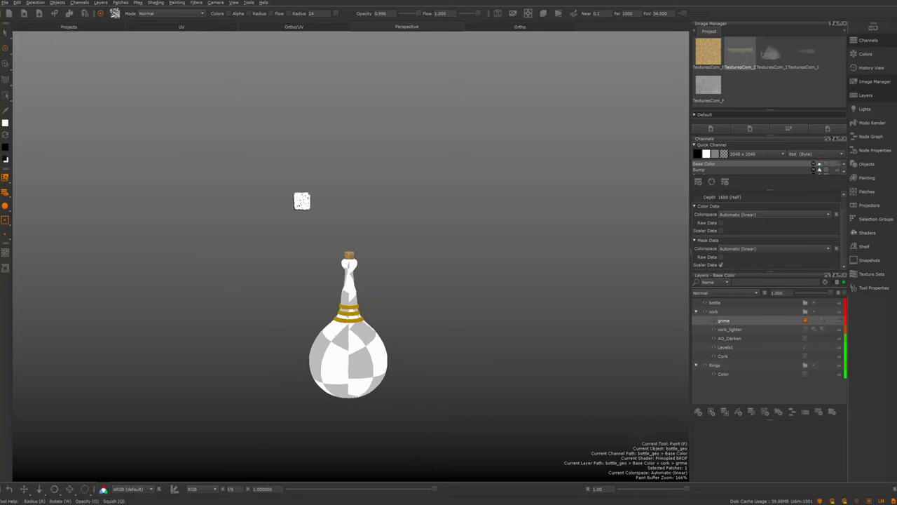
{"action": "right_click_drag", "start_coordinate": [301, 201], "coordinate": [550, 448], "text": "alt"}
{"action": "middle_click_drag", "start_coordinate": [368, 226], "coordinate": [408, 122], "text": "alt"}
{"action": "mouse_move", "coordinate": [386, 203]}
{"action": "left_mouse_down", "text": "alt"}
{"action": "mouse_move", "coordinate": [380, 250]}
{"action": "mouse_move", "coordinate": [344, 239]}
{"action": "left_mouse_up", "text": "alt"}
{"action": "right_click_drag", "start_coordinate": [345, 239], "coordinate": [264, 157], "text": "alt"}
{"action": "middle_click_drag", "start_coordinate": [432, 218], "coordinate": [426, 154], "text": "alt"}
{"action": "left_click_drag", "start_coordinate": [390, 267], "coordinate": [450, 237], "text": "alt"}
{"action": "right_click_drag", "start_coordinate": [450, 236], "coordinate": [484, 285], "text": "alt"}
{"action": "left_click_drag", "start_coordinate": [484, 285], "coordinate": [435, 277], "text": "alt"}
{"action": "right_click_drag", "start_coordinate": [435, 277], "coordinate": [393, 260], "text": "alt"}
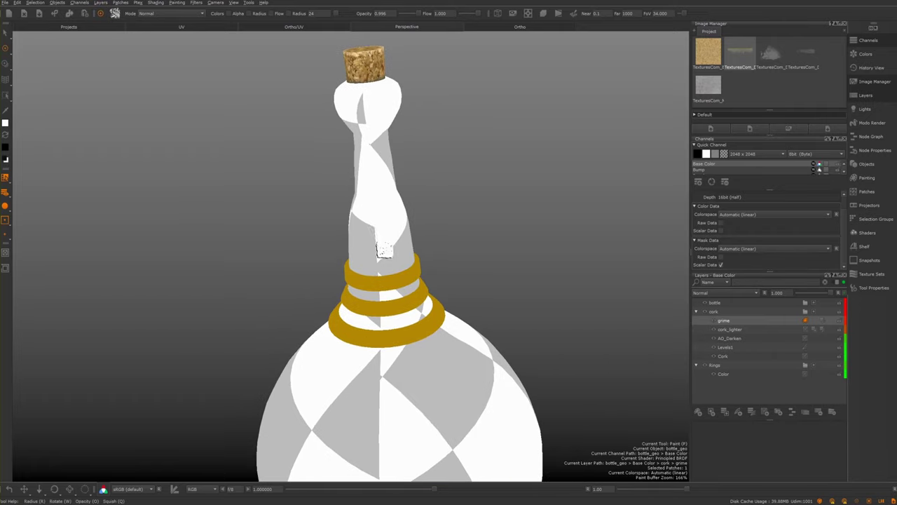
{"action": "middle_click_drag", "start_coordinate": [378, 240], "coordinate": [363, 207], "text": "alt"}
{"action": "left_click_drag", "start_coordinate": [363, 207], "coordinate": [354, 200], "text": "alt"}
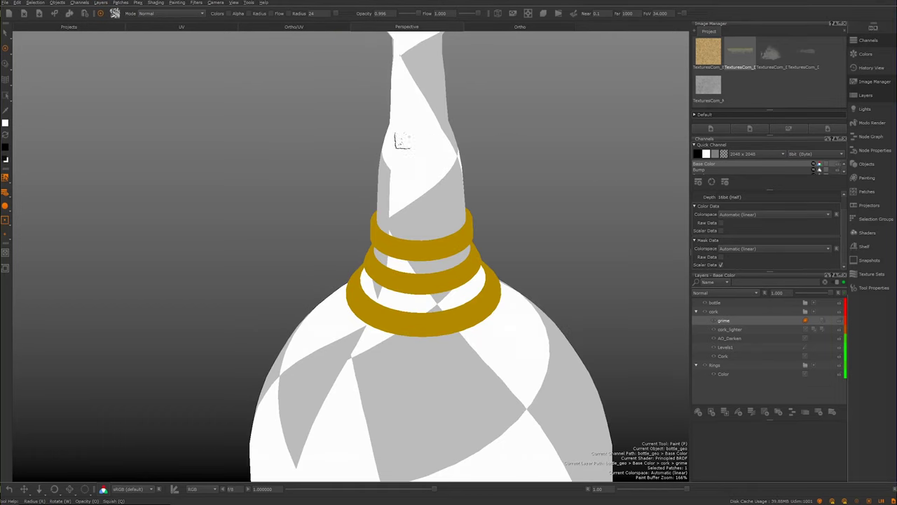
{"action": "middle_click_drag", "start_coordinate": [349, 139], "coordinate": [370, 161], "text": "alt"}
{"action": "left_click_drag", "start_coordinate": [370, 162], "coordinate": [355, 173], "text": "alt"}
Collapse the cork group and select the Color layer in the Rings group
{"action": "left_click", "coordinate": [697, 312]}
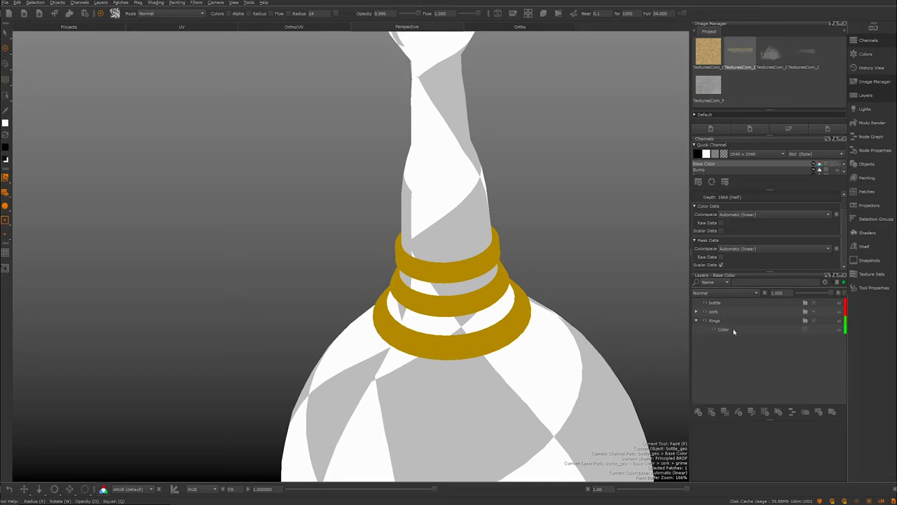
{"action": "left_click", "coordinate": [643, 190]}
{"action": "left_click", "coordinate": [723, 330]}
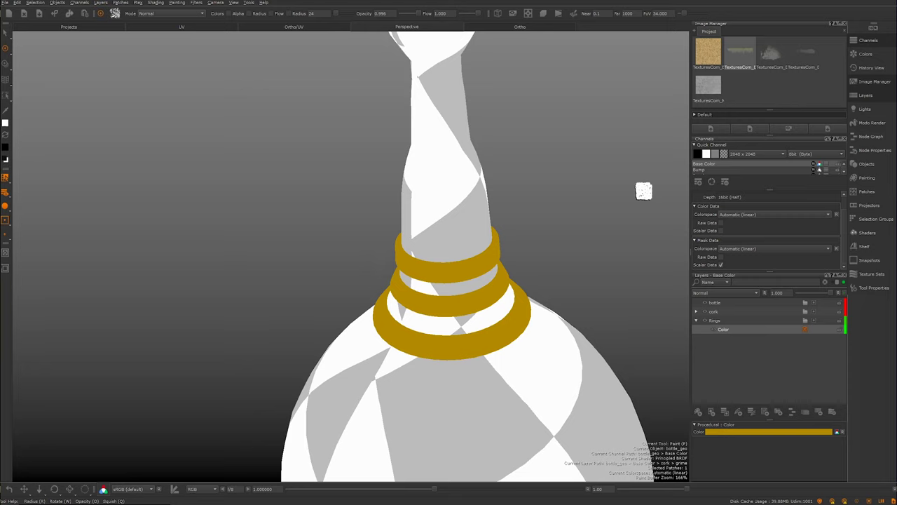
{"action": "mouse_move", "coordinate": [420, 176]}
{"action": "middle_mouse_down"}
{"action": "mouse_move", "coordinate": [439, 194]}
{"action": "mouse_move", "coordinate": [371, 274]}
{"action": "middle_mouse_up"}
{"action": "middle_click_drag", "start_coordinate": [465, 186], "coordinate": [548, 130], "text": "alt"}
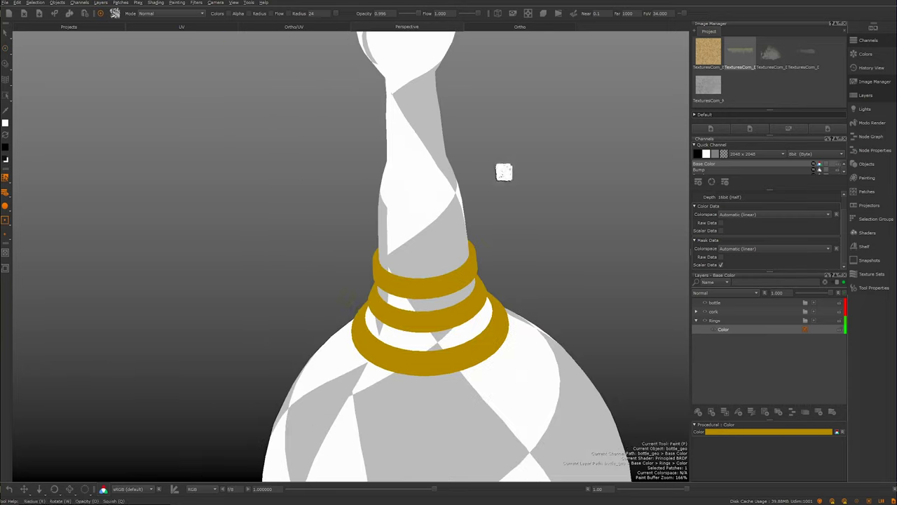
{"action": "middle_click_drag", "start_coordinate": [548, 294], "coordinate": [533, 204], "text": "alt"}
{"action": "right_click_drag", "start_coordinate": [533, 204], "coordinate": [557, 220], "text": "alt"}
{"action": "middle_click_drag", "start_coordinate": [557, 220], "coordinate": [553, 225], "text": "alt"}
{"action": "right_click_drag", "start_coordinate": [491, 221], "coordinate": [477, 212], "text": "alt"}
{"action": "middle_click_drag", "start_coordinate": [513, 214], "coordinate": [509, 223], "text": "alt"}
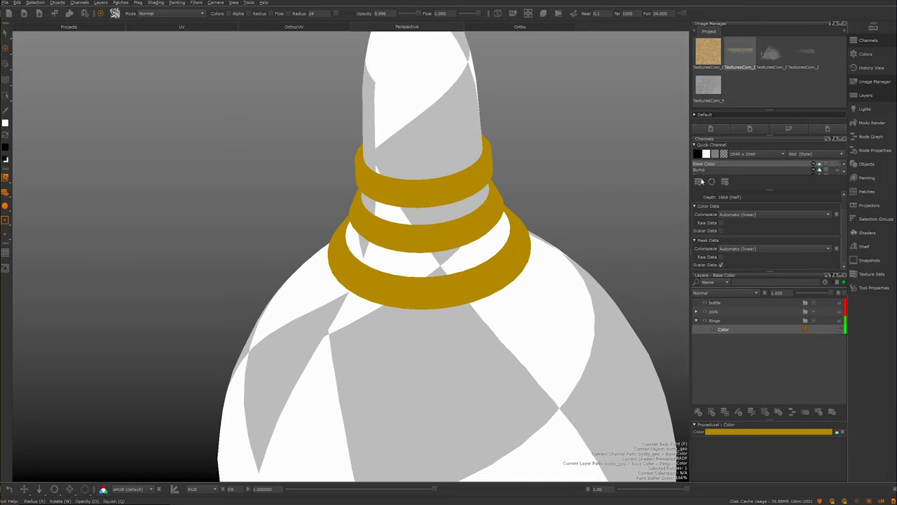
{"action": "right_click", "coordinate": [723, 331]}
{"action": "left_click", "coordinate": [700, 357]}
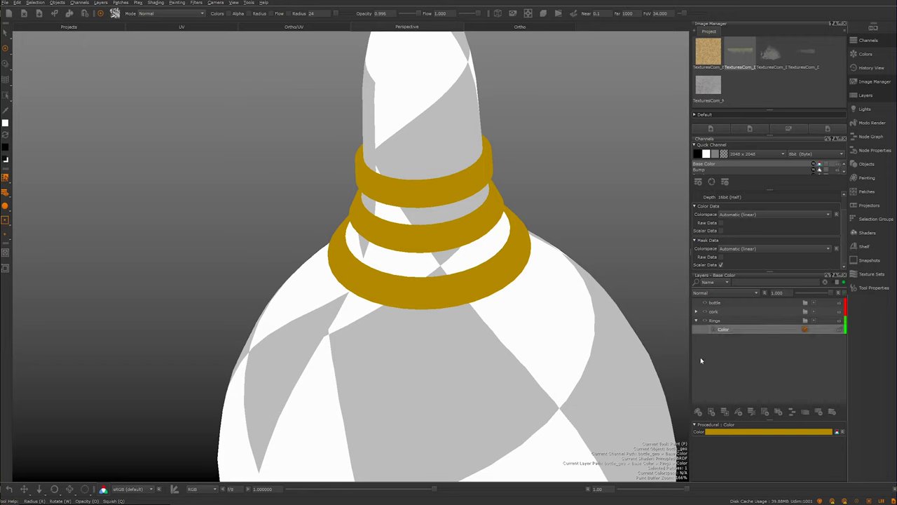
Add a Tiled procedural layer above Color in the Rings group and assign the grey metal texture as its tile image
{"action": "left_click", "coordinate": [715, 321]}
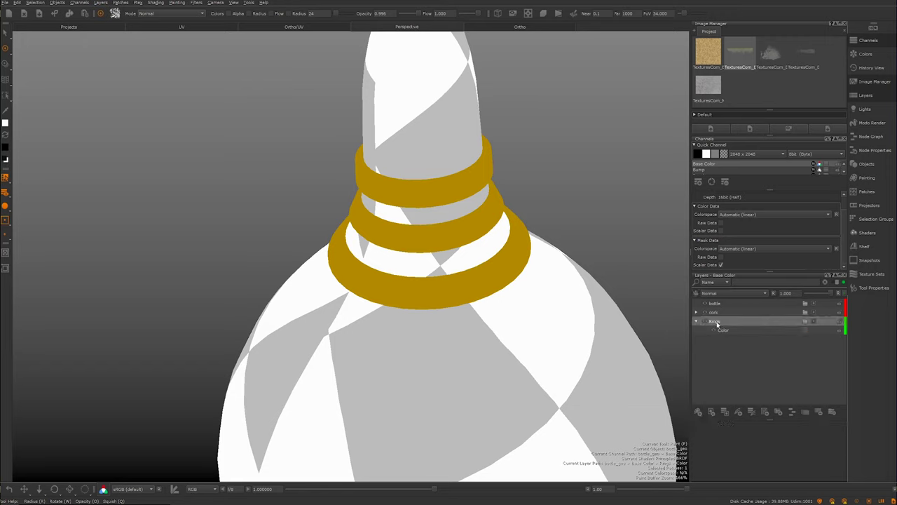
{"action": "left_click", "coordinate": [765, 412]}
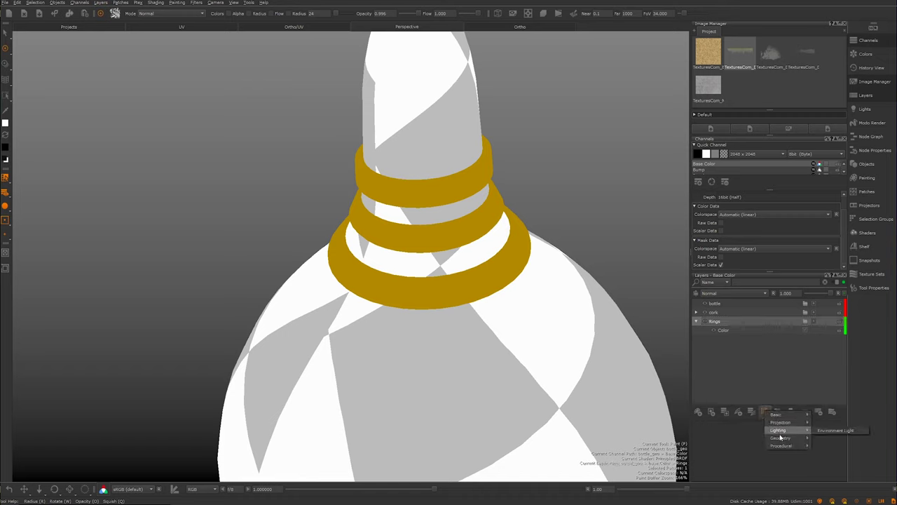
{"action": "mouse_move", "coordinate": [784, 447]}
{"action": "mouse_move", "coordinate": [828, 469]}
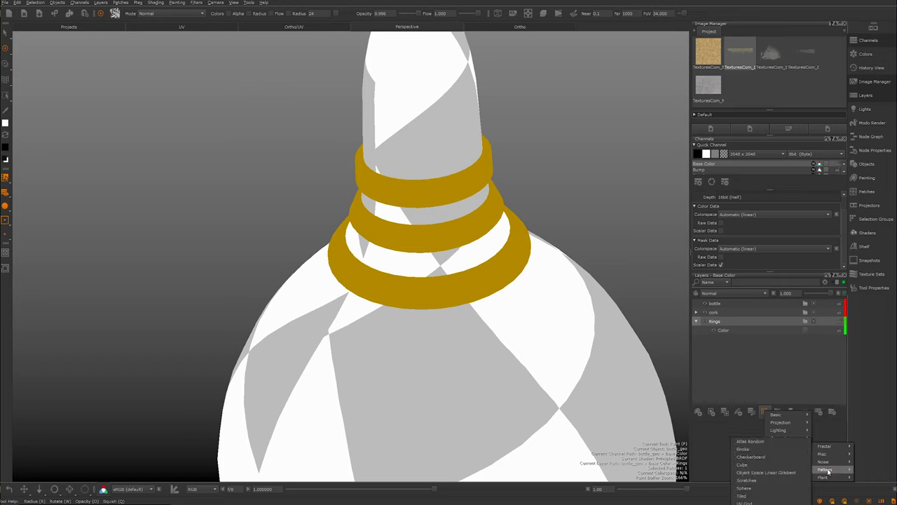
{"action": "left_click", "coordinate": [747, 496]}
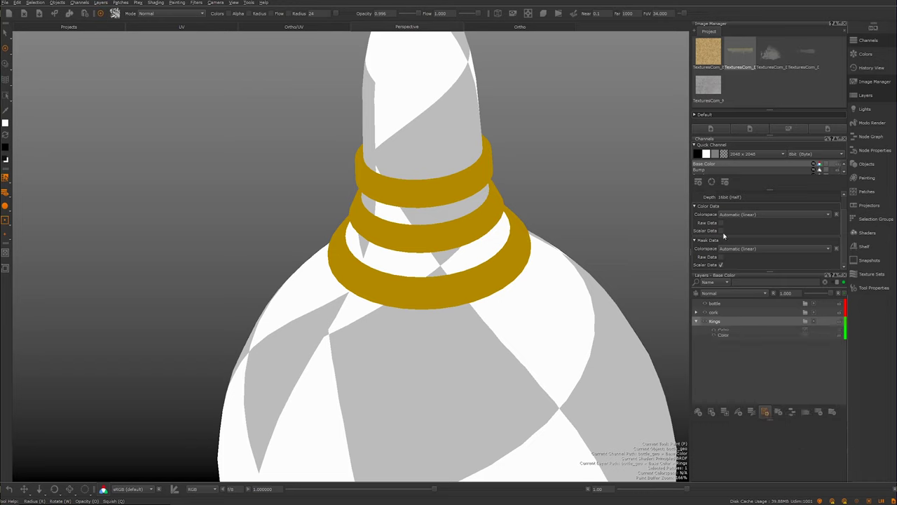
{"action": "left_click", "coordinate": [734, 331]}
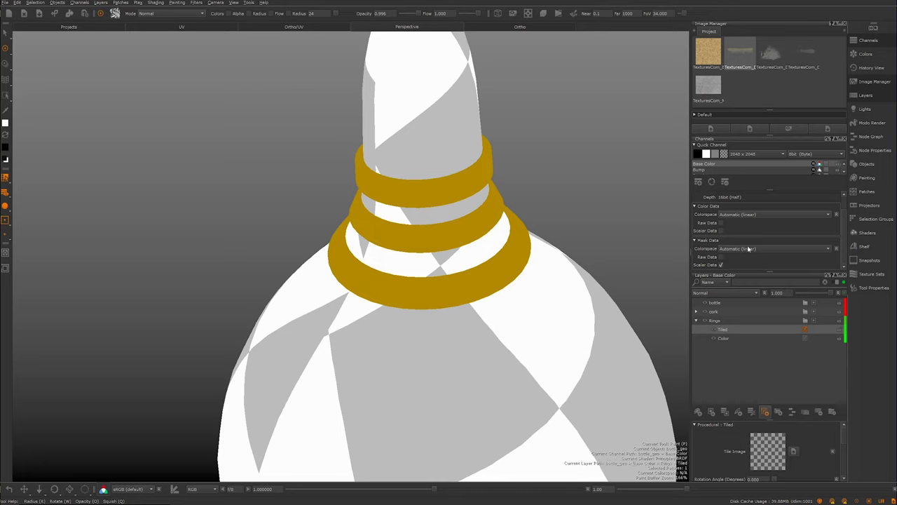
{"action": "left_click_drag", "start_coordinate": [745, 282], "coordinate": [770, 453]}
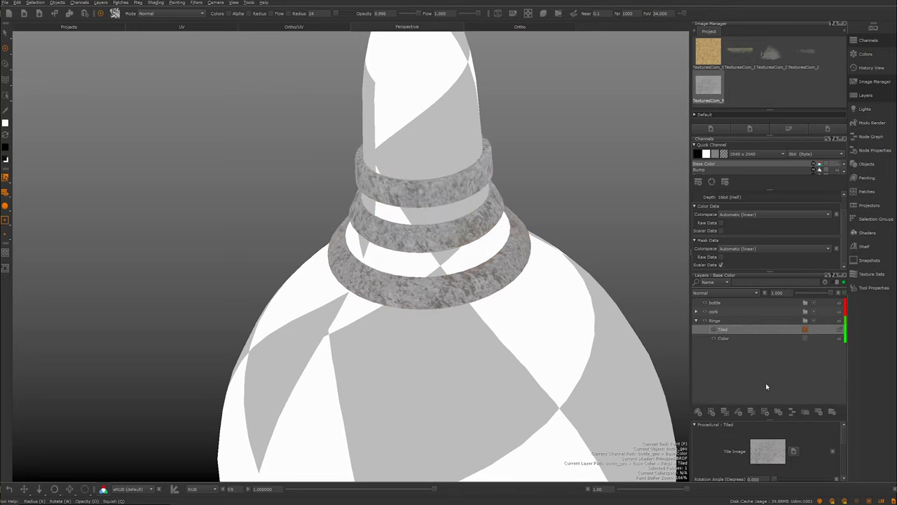
Rename the Tiled layer as metal
{"action": "double_click", "coordinate": [735, 329]}
{"action": "type", "text": "mil"}
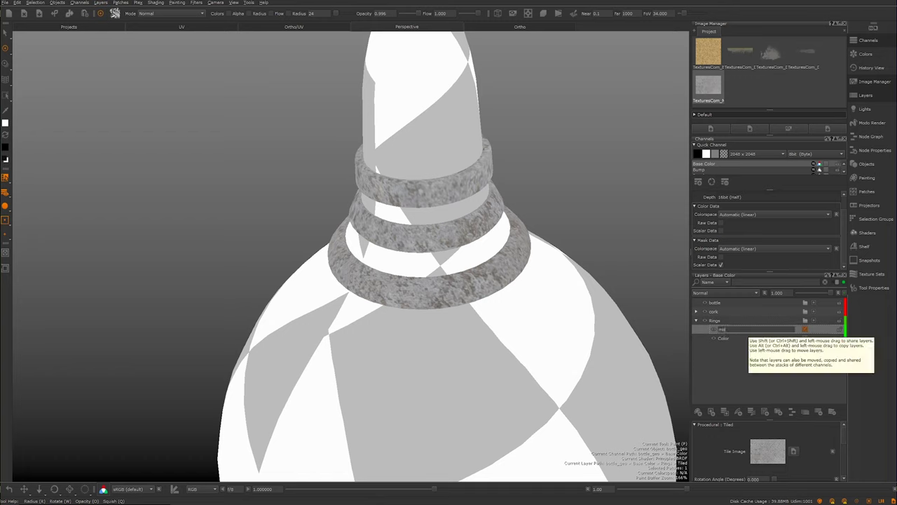
{"action": "type", "text": "tal"}
{"action": "key", "text": "Return"}
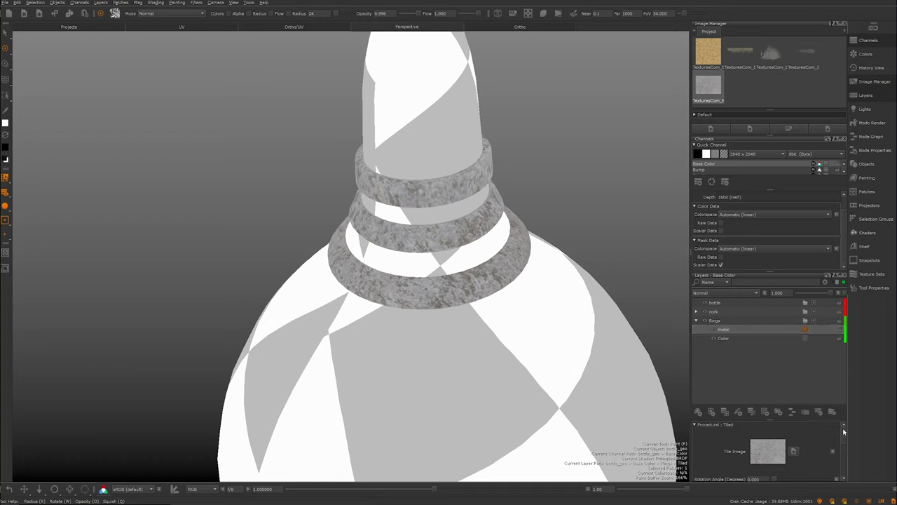
Set the metal layer's U Repeat and V Repeat to 5
{"action": "scroll", "coordinate": [844, 445], "scroll_direction": "down", "scroll_amount": 3}
{"action": "scroll", "coordinate": [844, 445], "scroll_direction": "down", "scroll_amount": 2}
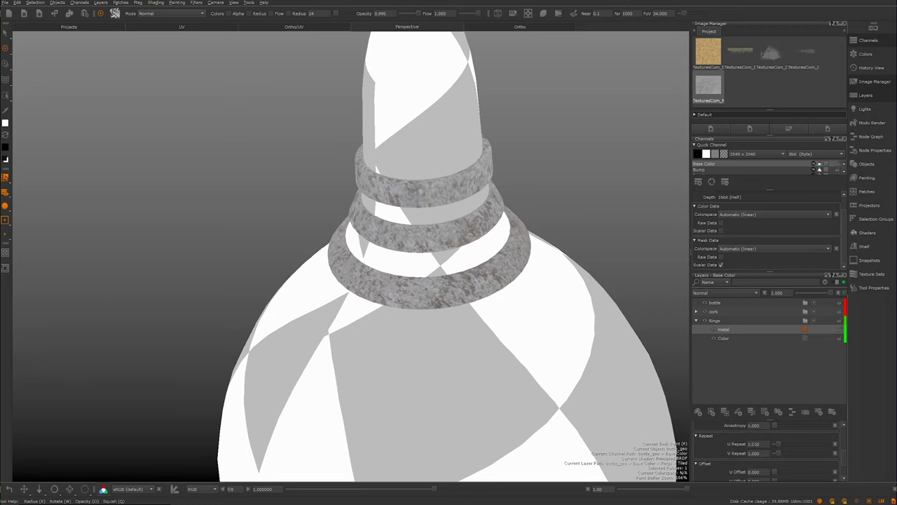
{"action": "left_click_drag", "start_coordinate": [762, 445], "coordinate": [731, 446]}
{"action": "type", "text": "5"}
{"action": "key", "text": "Return"}
{"action": "type", "text": "5"}
{"action": "key", "text": "Return"}
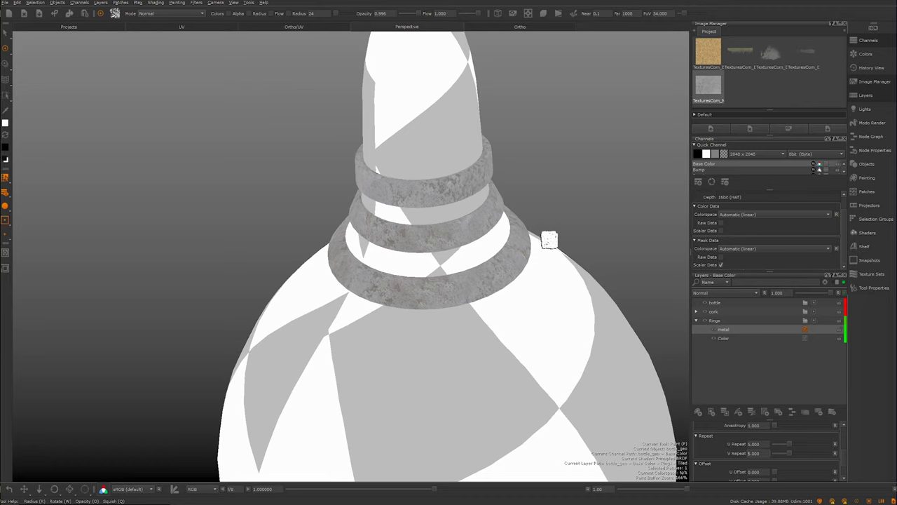
{"action": "left_click_drag", "start_coordinate": [346, 200], "coordinate": [423, 244], "text": "alt"}
{"action": "right_click_drag", "start_coordinate": [423, 244], "coordinate": [427, 226], "text": "alt"}
{"action": "middle_click_drag", "start_coordinate": [427, 226], "coordinate": [402, 238], "text": "alt"}
Move the Color layer above the metal layer in the Rings group
{"action": "left_click", "coordinate": [707, 329]}
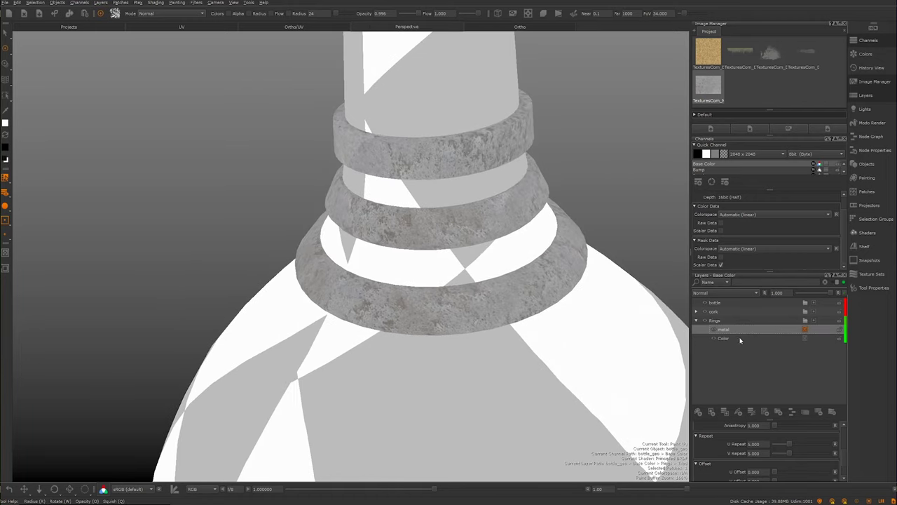
{"action": "left_click", "coordinate": [723, 339]}
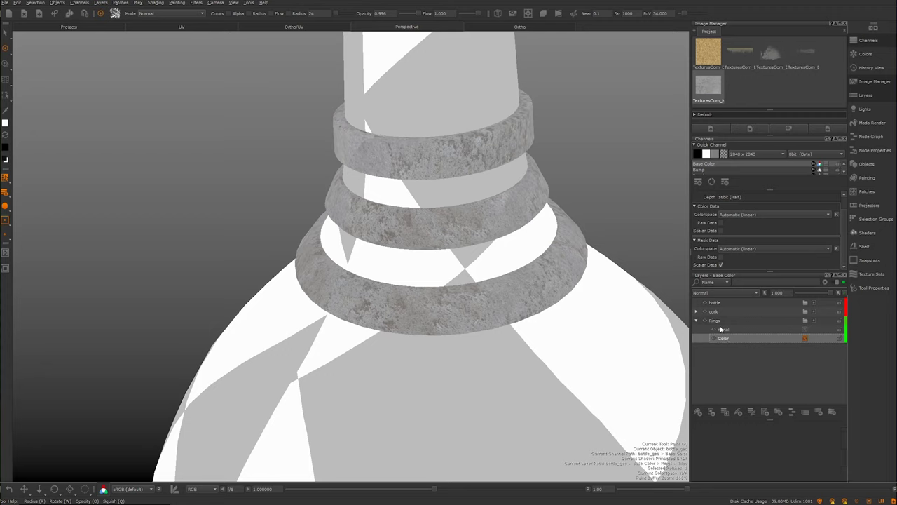
{"action": "double_click", "coordinate": [723, 338]}
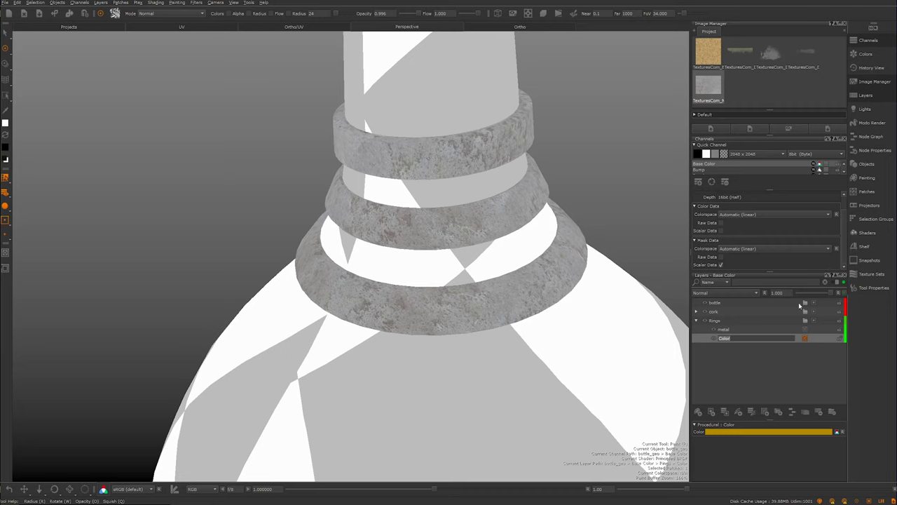
{"action": "left_click", "coordinate": [768, 355]}
{"action": "left_click_drag", "start_coordinate": [722, 338], "coordinate": [720, 334]}
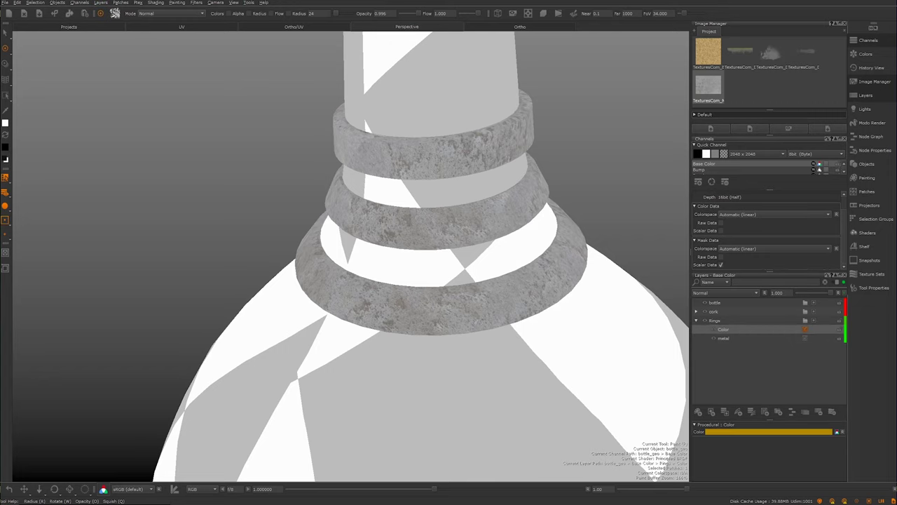
{"action": "middle_click_drag", "start_coordinate": [525, 255], "coordinate": [551, 240], "text": "alt"}
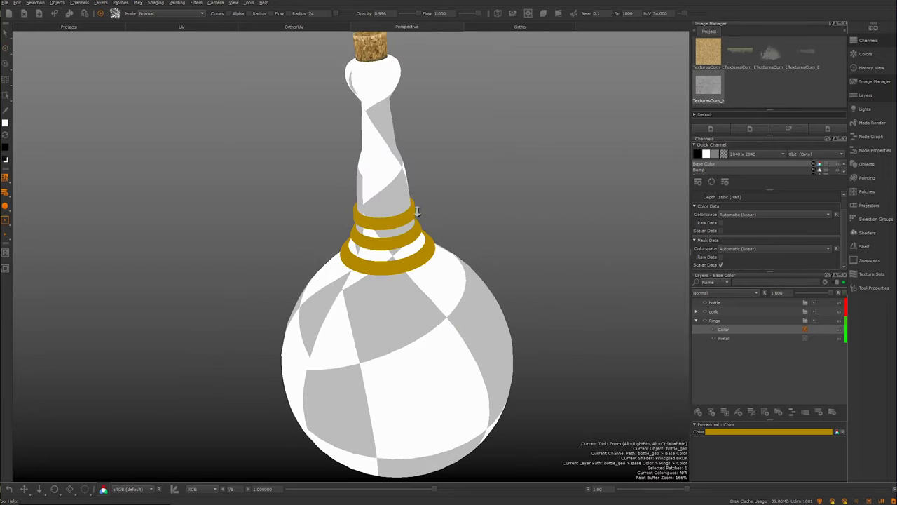
{"action": "mouse_move", "coordinate": [418, 209]}
{"action": "right_mouse_down", "text": "alt"}
{"action": "mouse_move", "coordinate": [509, 255]}
{"action": "mouse_move", "coordinate": [509, 235]}
{"action": "mouse_move", "coordinate": [467, 244]}
{"action": "mouse_move", "coordinate": [523, 231]}
{"action": "right_mouse_up", "text": "alt"}
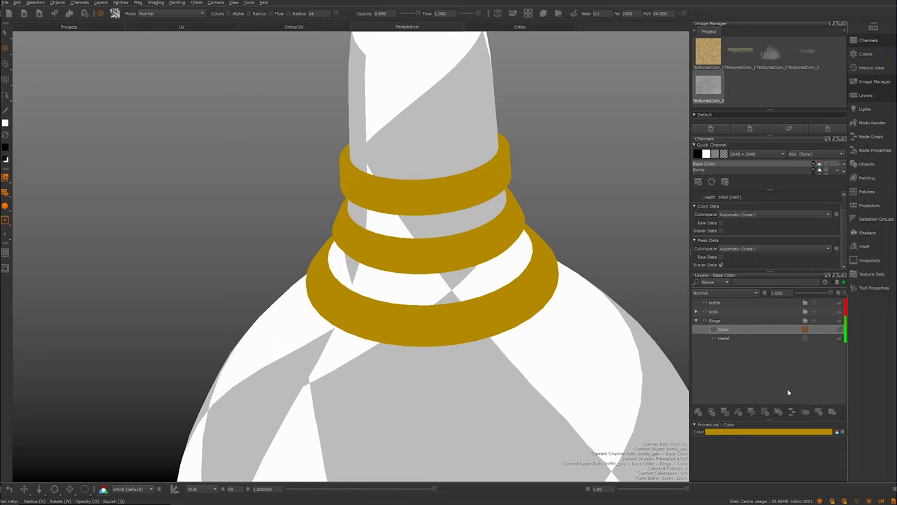
Set the Color layer's blend mode to Multiply over the metal texture
{"action": "left_click", "coordinate": [697, 294]}
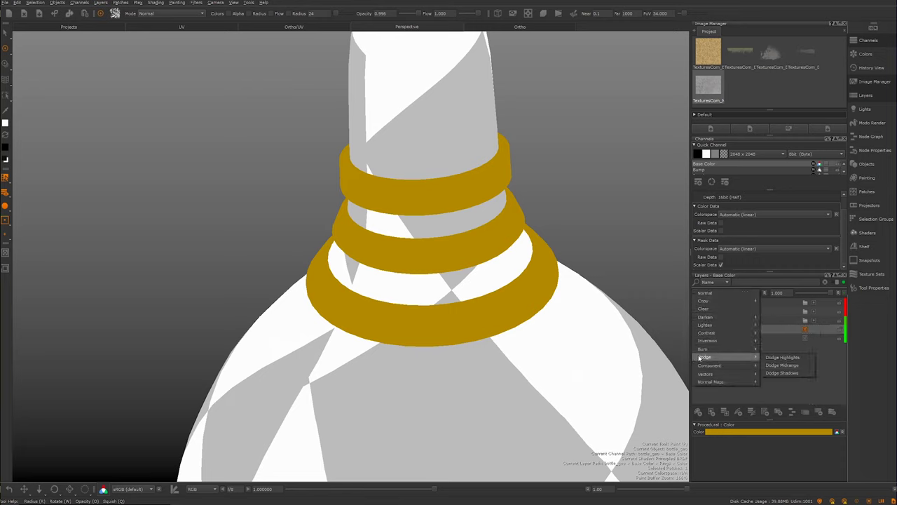
{"action": "mouse_move", "coordinate": [712, 339]}
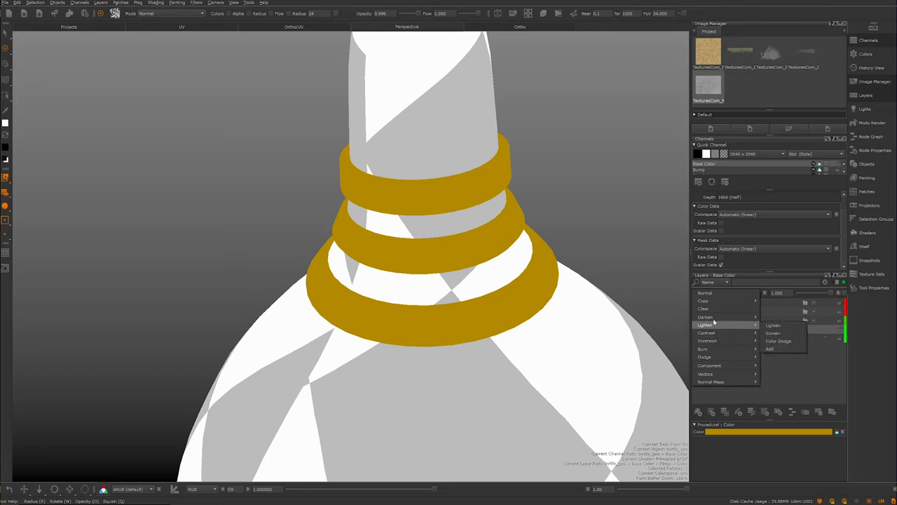
{"action": "mouse_move", "coordinate": [716, 317]}
{"action": "left_click", "coordinate": [773, 325]}
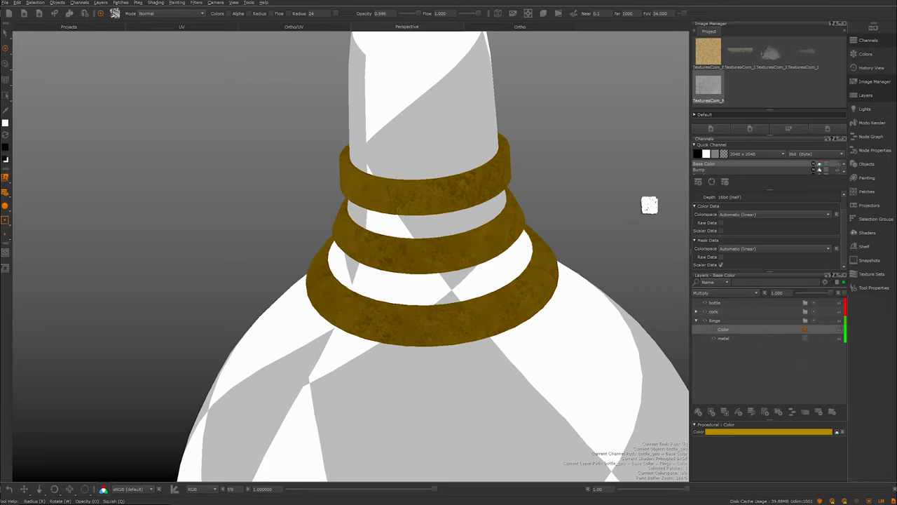
{"action": "middle_click_drag", "start_coordinate": [581, 230], "coordinate": [554, 231]}
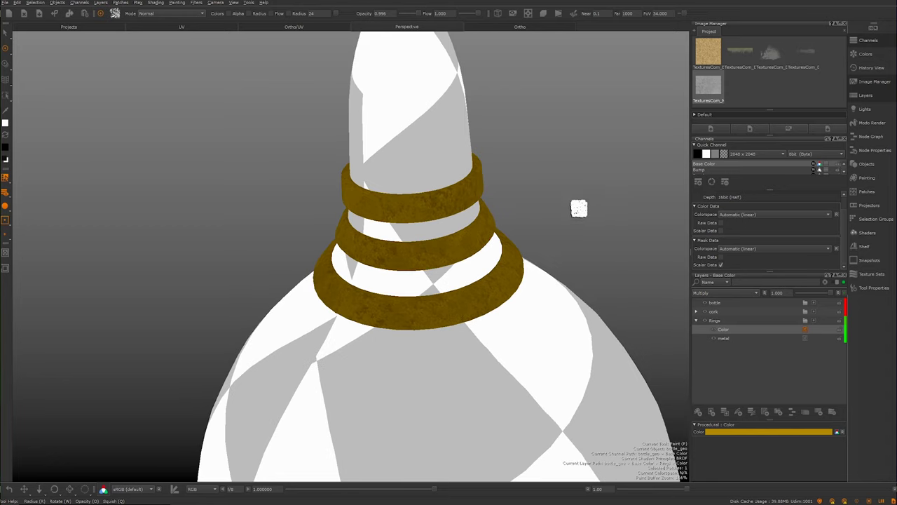
Change the Color layer's blend mode to Color so it tints the metal texture in the Rings group
{"action": "left_click", "coordinate": [719, 293]}
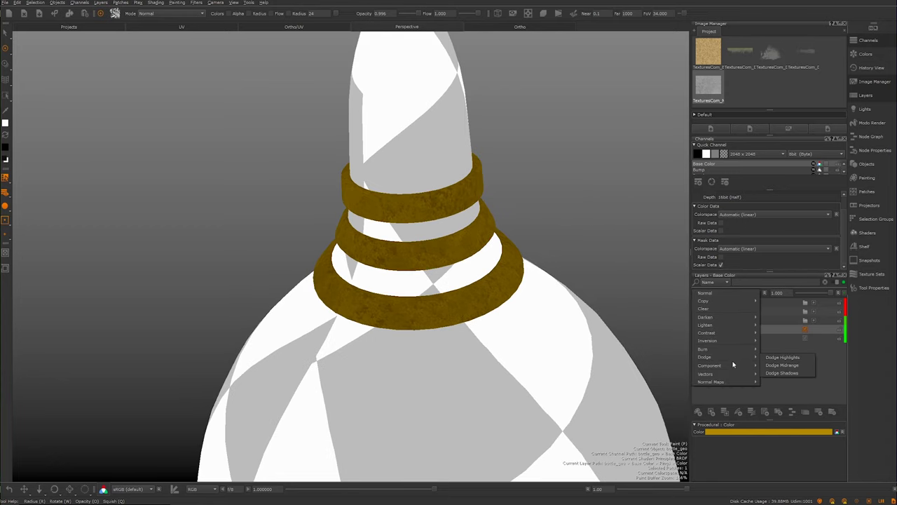
{"action": "mouse_move", "coordinate": [740, 341]}
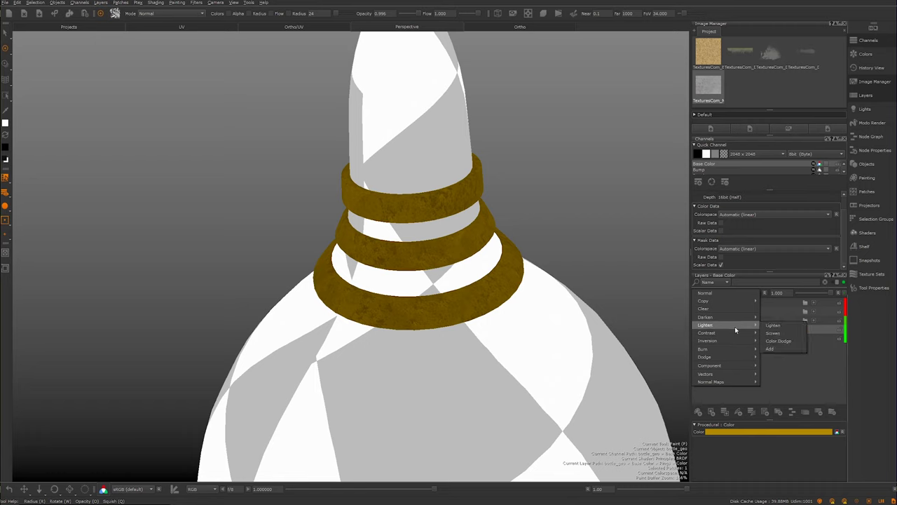
{"action": "mouse_move", "coordinate": [741, 320]}
{"action": "mouse_move", "coordinate": [729, 306]}
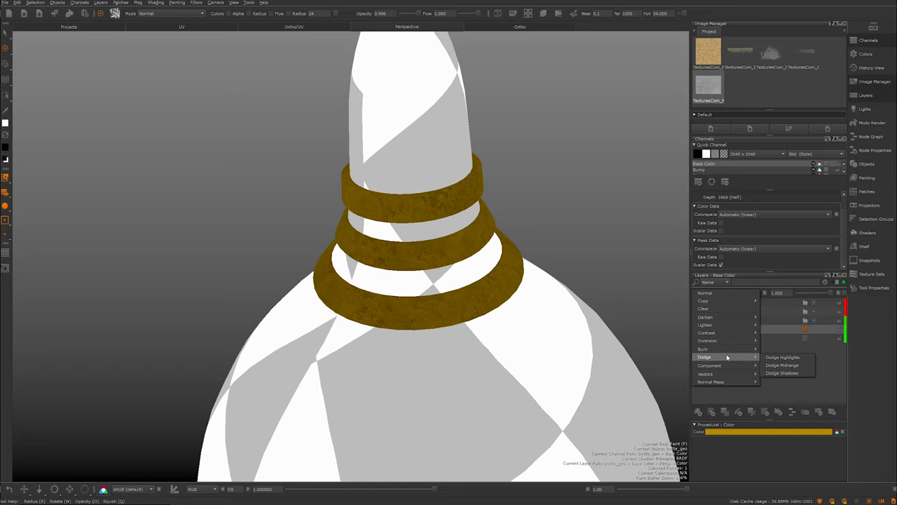
{"action": "mouse_move", "coordinate": [727, 367]}
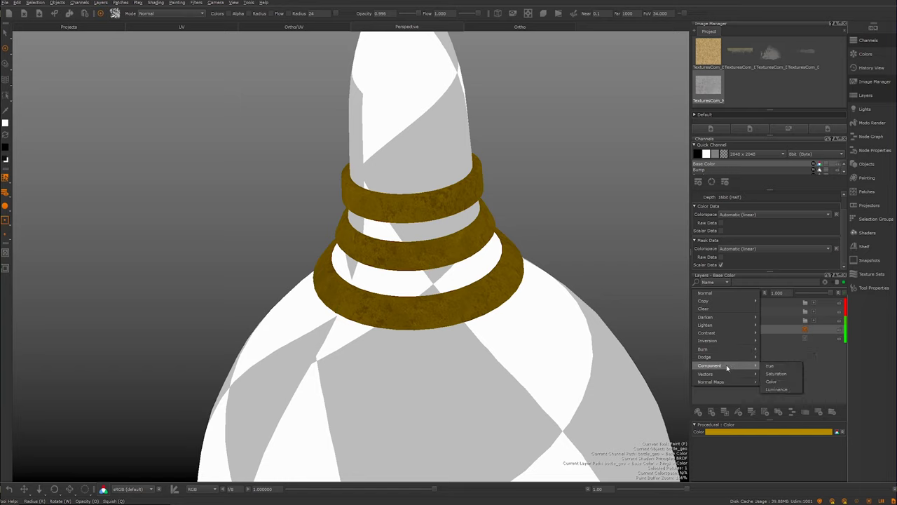
{"action": "left_click", "coordinate": [781, 382]}
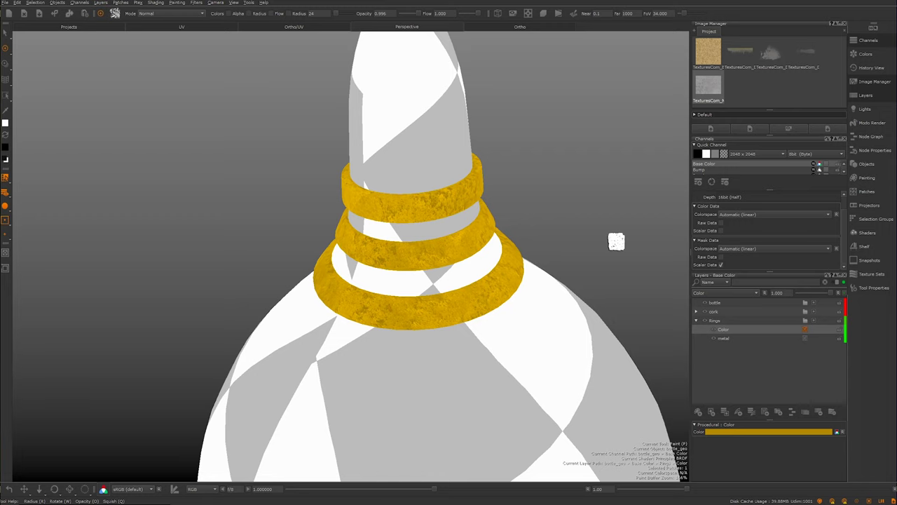
Examine the tinted metal texture on the neck rings from several angles and distances
{"action": "left_click_drag", "start_coordinate": [605, 193], "coordinate": [653, 190], "text": "alt"}
{"action": "mouse_move", "coordinate": [652, 190]}
{"action": "right_mouse_down", "text": "alt"}
{"action": "mouse_move", "coordinate": [594, 233]}
{"action": "mouse_move", "coordinate": [568, 220]}
{"action": "right_mouse_up", "text": "alt"}
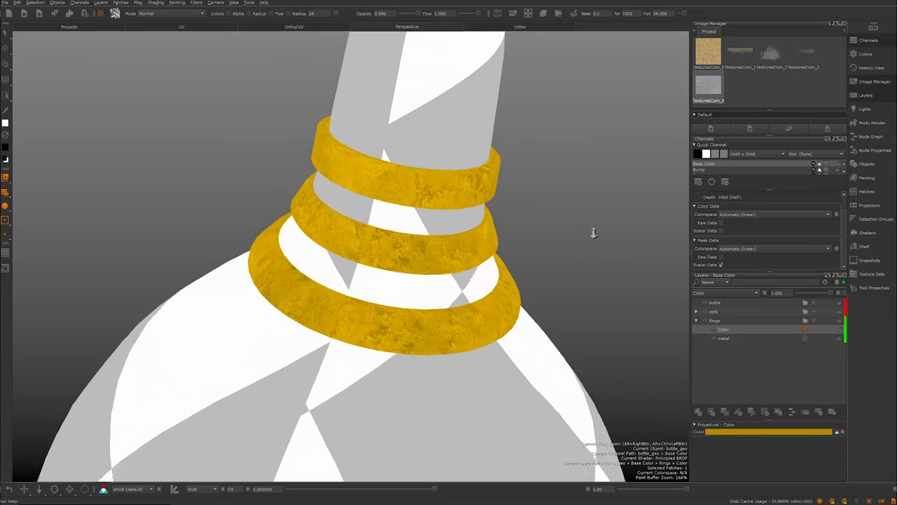
{"action": "left_click_drag", "start_coordinate": [569, 220], "coordinate": [522, 223], "text": "alt"}
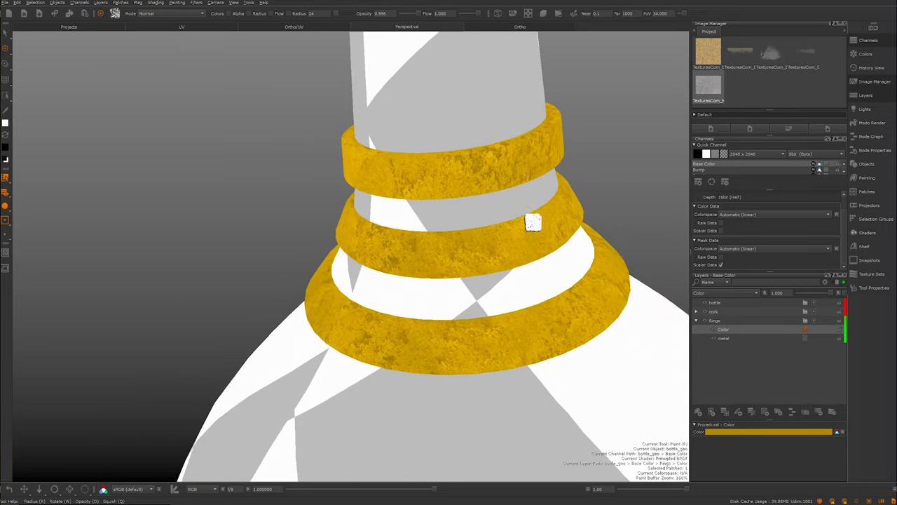
{"action": "right_click_drag", "start_coordinate": [567, 216], "coordinate": [524, 223], "text": "alt"}
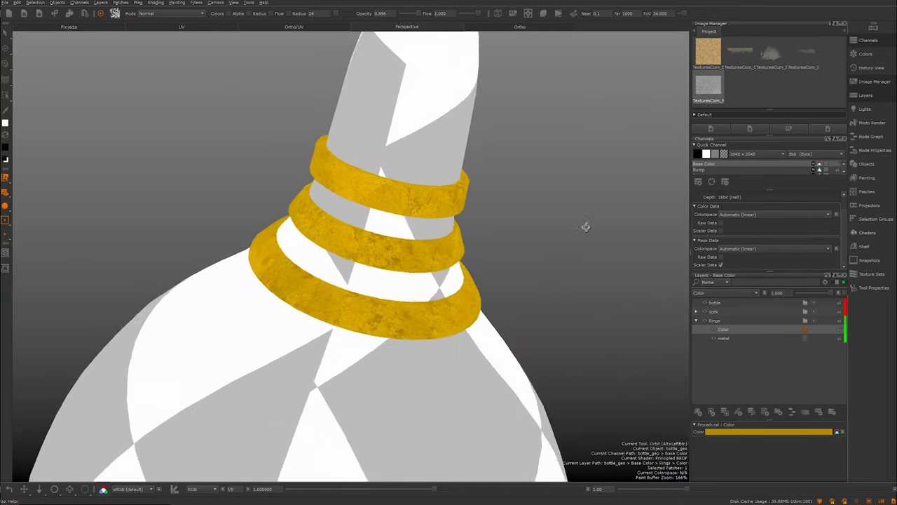
{"action": "left_click_drag", "start_coordinate": [586, 227], "coordinate": [554, 226], "text": "alt"}
{"action": "scroll", "coordinate": [585, 254], "scroll_direction": "up", "scroll_amount": 3}
{"action": "right_click_drag", "start_coordinate": [554, 225], "coordinate": [480, 217], "text": "alt"}
{"action": "left_click_drag", "start_coordinate": [481, 216], "coordinate": [493, 240], "text": "alt"}
{"action": "right_click_drag", "start_coordinate": [493, 240], "coordinate": [450, 220], "text": "alt"}
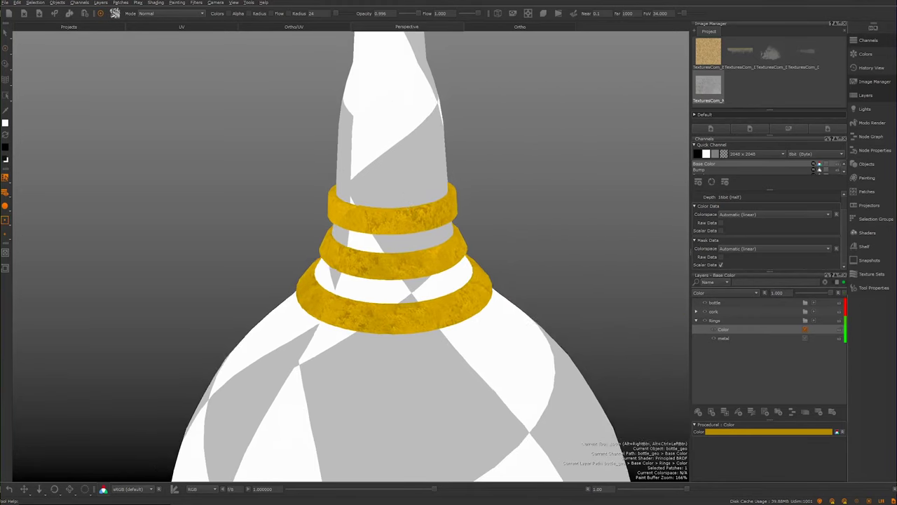
{"action": "left_click_drag", "start_coordinate": [451, 220], "coordinate": [500, 256], "text": "alt"}
{"action": "right_click_drag", "start_coordinate": [500, 257], "coordinate": [413, 225], "text": "alt"}
{"action": "mouse_move", "coordinate": [413, 225]}
{"action": "left_mouse_down", "text": "alt"}
{"action": "mouse_move", "coordinate": [386, 205]}
{"action": "mouse_move", "coordinate": [337, 204]}
{"action": "mouse_move", "coordinate": [436, 261]}
{"action": "left_mouse_up", "text": "alt"}
{"action": "mouse_move", "coordinate": [521, 287]}
{"action": "left_mouse_down", "text": "alt"}
{"action": "mouse_move", "coordinate": [503, 244]}
{"action": "mouse_move", "coordinate": [561, 260]}
{"action": "left_mouse_up", "text": "alt"}
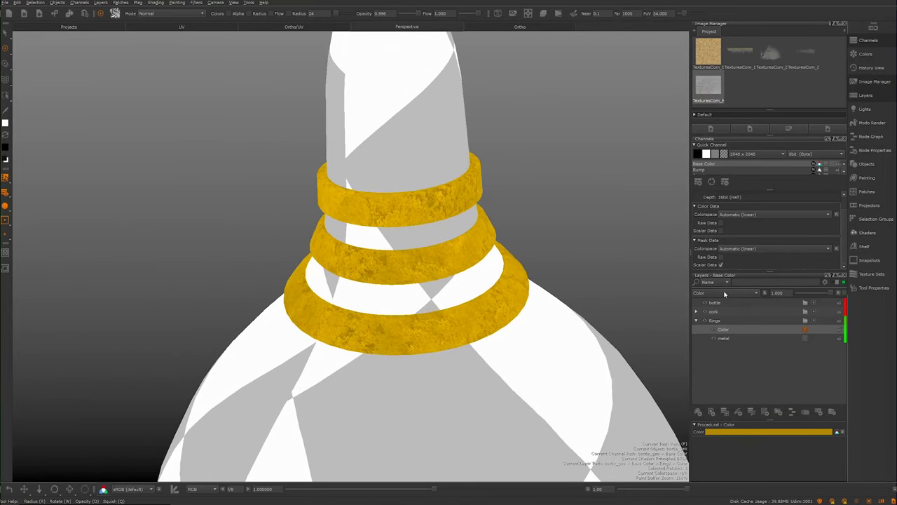
Try a different opacity value on the Color layer and return it to 1.000
{"action": "left_click_drag", "start_coordinate": [784, 293], "coordinate": [752, 293]}
{"action": "type", "text": "."}
{"action": "type", "text": "1"}
{"action": "key", "text": "Return"}
Add a Geo-Channel procedural layer above the Color layer in the Rings group and set its channel to ambient_occlusion
{"action": "left_click_drag", "start_coordinate": [410, 213], "coordinate": [415, 233], "text": "alt"}
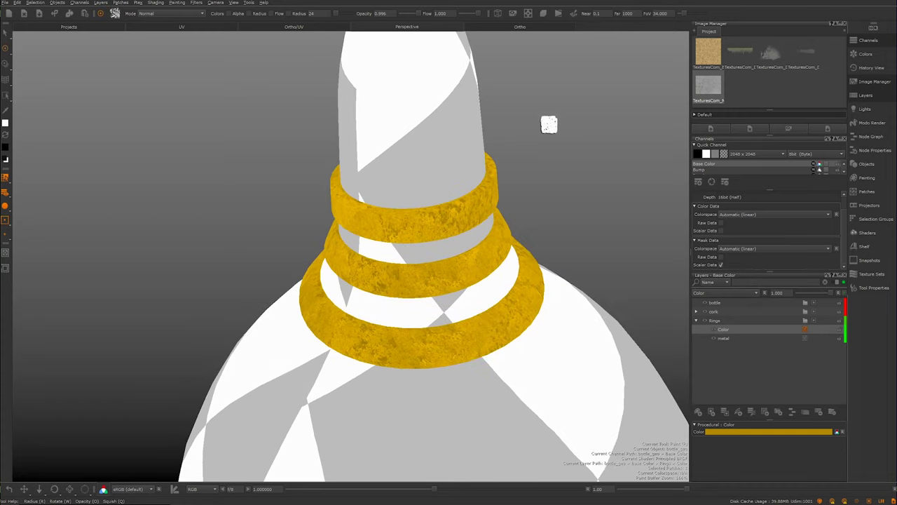
{"action": "middle_click_drag", "start_coordinate": [473, 261], "coordinate": [508, 197]}
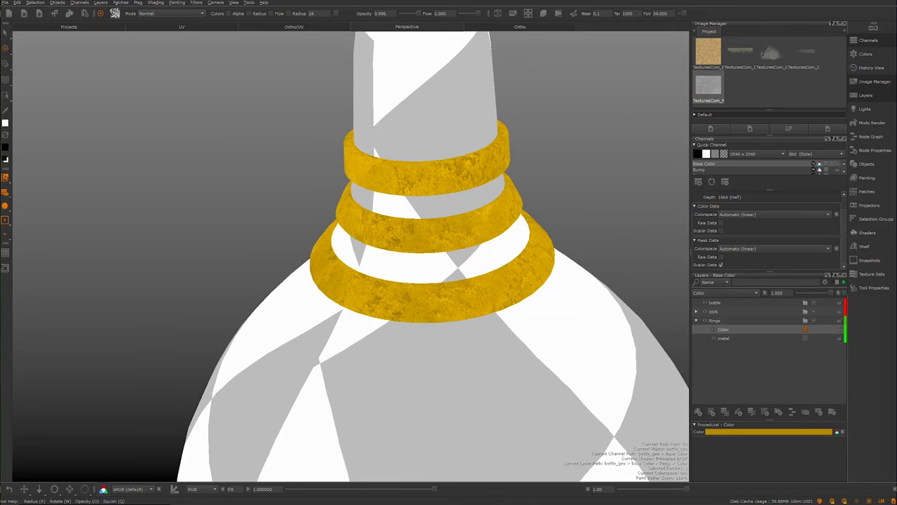
{"action": "middle_click_drag", "start_coordinate": [493, 146], "coordinate": [491, 180]}
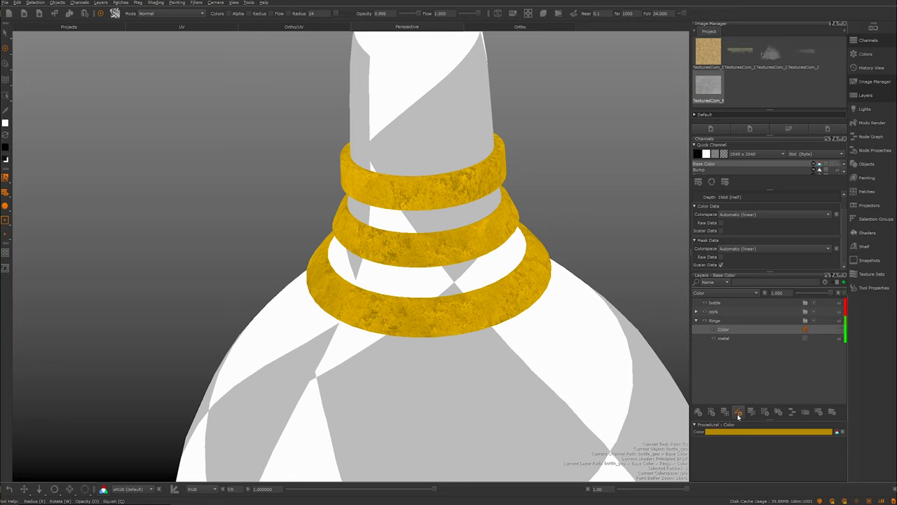
{"action": "left_click", "coordinate": [764, 412]}
{"action": "mouse_move", "coordinate": [786, 426]}
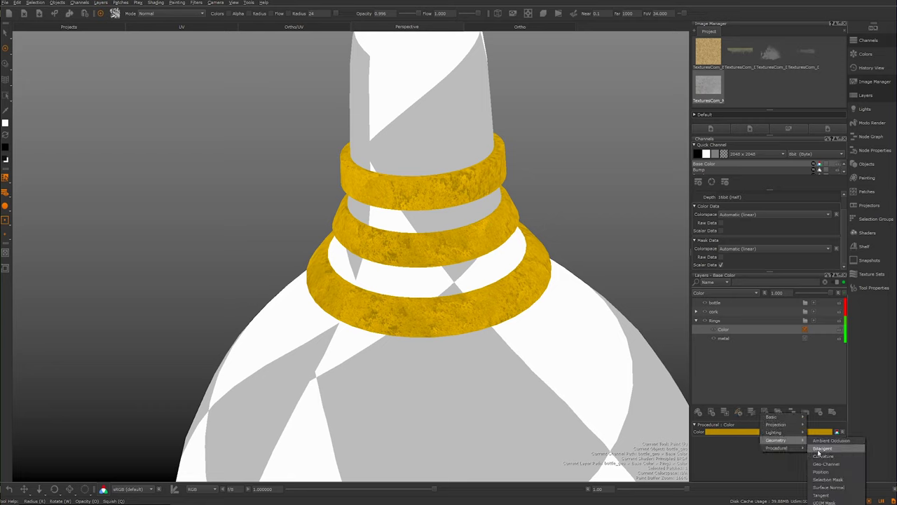
{"action": "left_click", "coordinate": [821, 457]}
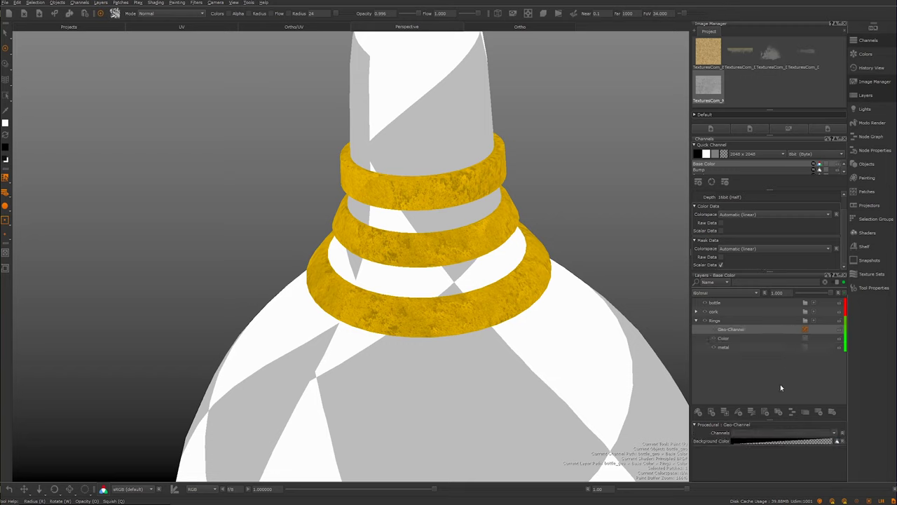
{"action": "left_click", "coordinate": [834, 432]}
{"action": "left_click", "coordinate": [817, 444]}
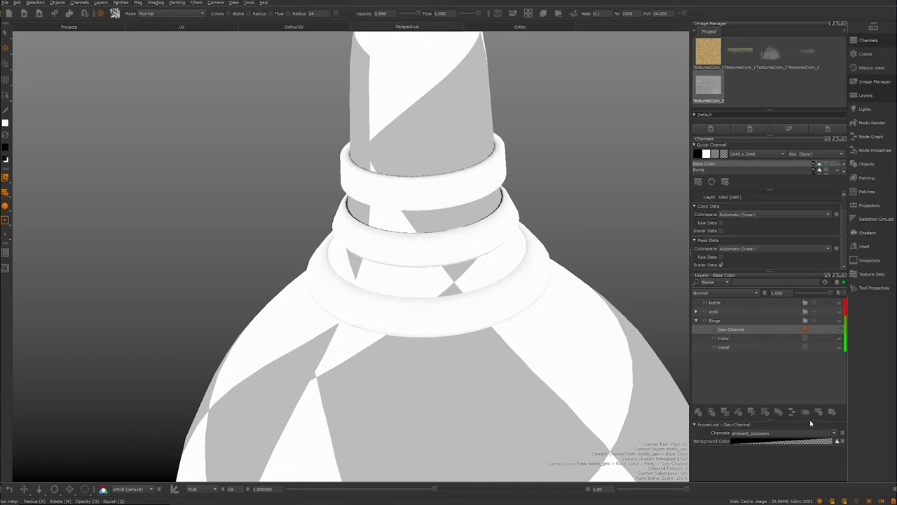
{"action": "mouse_move", "coordinate": [419, 221]}
{"action": "left_mouse_down", "text": "alt"}
{"action": "mouse_move", "coordinate": [437, 257]}
{"action": "mouse_move", "coordinate": [445, 222]}
{"action": "mouse_move", "coordinate": [400, 164]}
{"action": "mouse_move", "coordinate": [366, 186]}
{"action": "mouse_move", "coordinate": [430, 231]}
{"action": "mouse_move", "coordinate": [396, 225]}
{"action": "mouse_move", "coordinate": [405, 180]}
{"action": "mouse_move", "coordinate": [367, 212]}
{"action": "mouse_move", "coordinate": [381, 194]}
{"action": "mouse_move", "coordinate": [376, 174]}
{"action": "mouse_move", "coordinate": [411, 176]}
{"action": "mouse_move", "coordinate": [428, 189]}
{"action": "mouse_move", "coordinate": [374, 176]}
{"action": "mouse_move", "coordinate": [379, 206]}
{"action": "mouse_move", "coordinate": [350, 199]}
{"action": "mouse_move", "coordinate": [460, 242]}
{"action": "mouse_move", "coordinate": [455, 260]}
{"action": "mouse_move", "coordinate": [421, 225]}
{"action": "left_mouse_up", "text": "alt"}
{"action": "mouse_move", "coordinate": [347, 202]}
{"action": "left_mouse_down", "text": "alt"}
{"action": "mouse_move", "coordinate": [353, 176]}
{"action": "mouse_move", "coordinate": [343, 153]}
{"action": "mouse_move", "coordinate": [389, 166]}
{"action": "mouse_move", "coordinate": [527, 250]}
{"action": "left_mouse_up", "text": "alt"}
{"action": "left_click_drag", "start_coordinate": [339, 178], "coordinate": [381, 186], "text": "alt"}
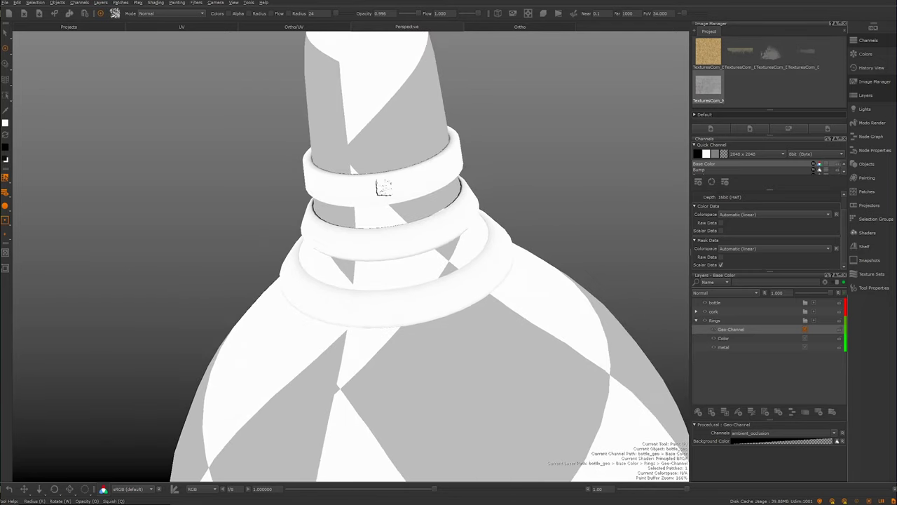
{"action": "double_click", "coordinate": [730, 329]}
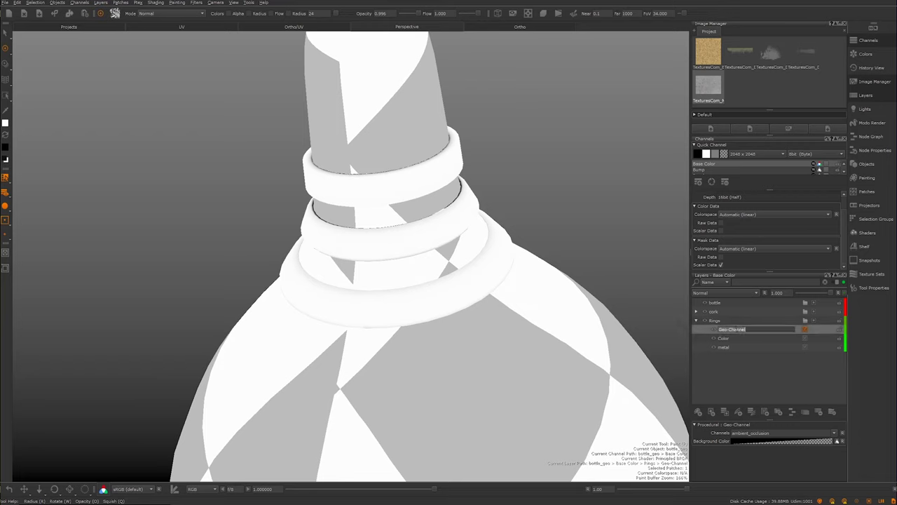
{"action": "key", "text": "Down"}
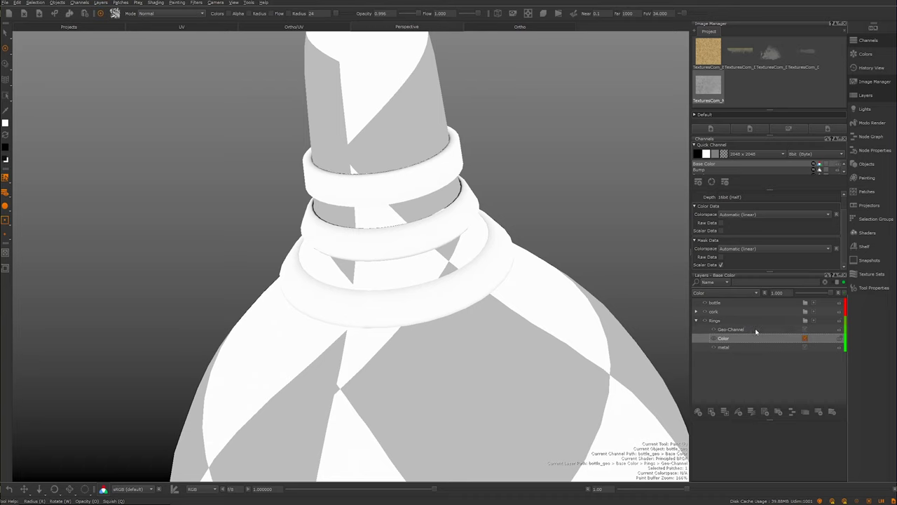
{"action": "left_click", "coordinate": [757, 329]}
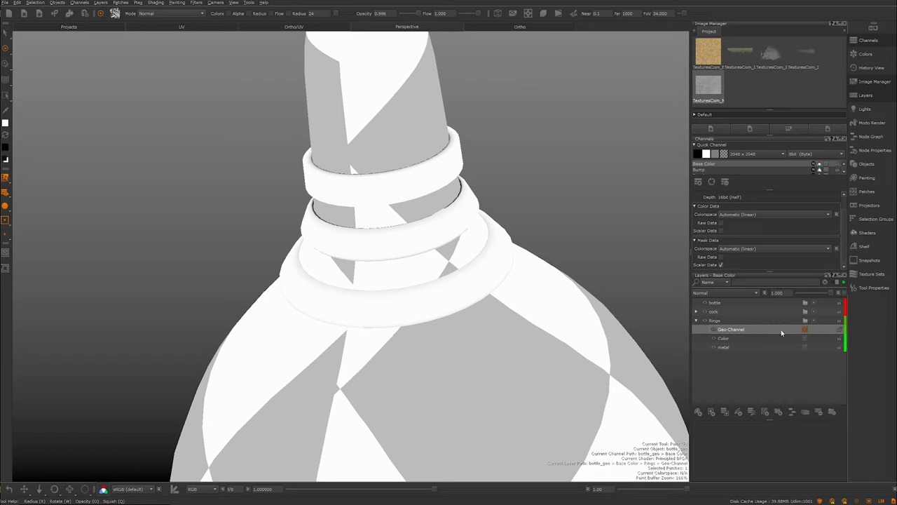
Add an adjustment stack with a Levels adjustment to the Geo-Channel layer
{"action": "right_click", "coordinate": [781, 334]}
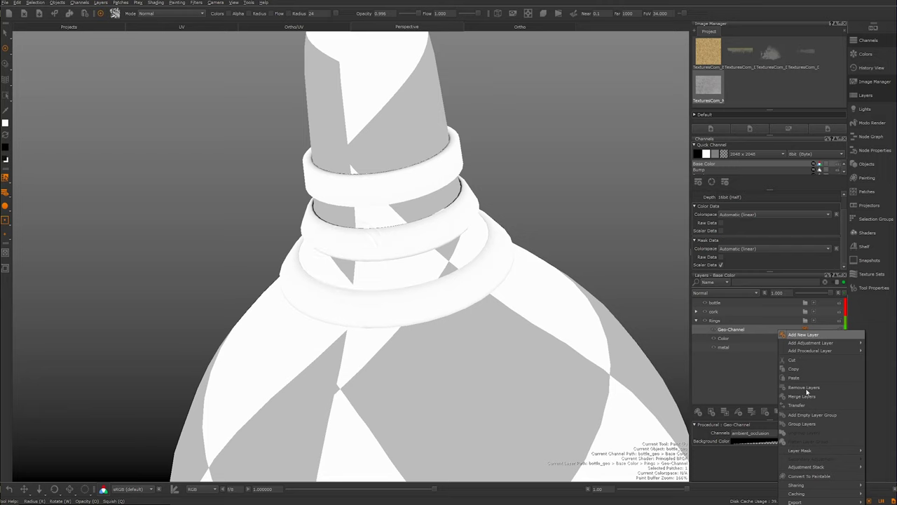
{"action": "mouse_move", "coordinate": [802, 343]}
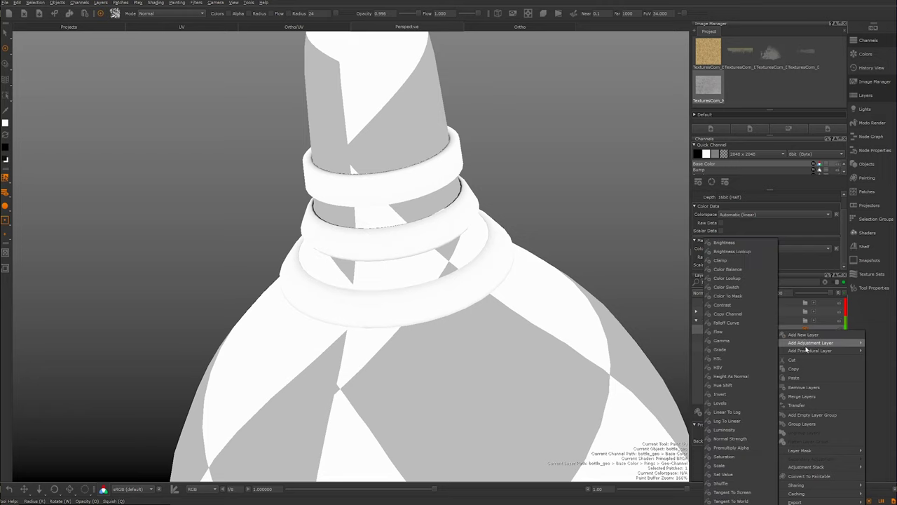
{"action": "mouse_move", "coordinate": [806, 466]}
{"action": "mouse_move", "coordinate": [761, 470]}
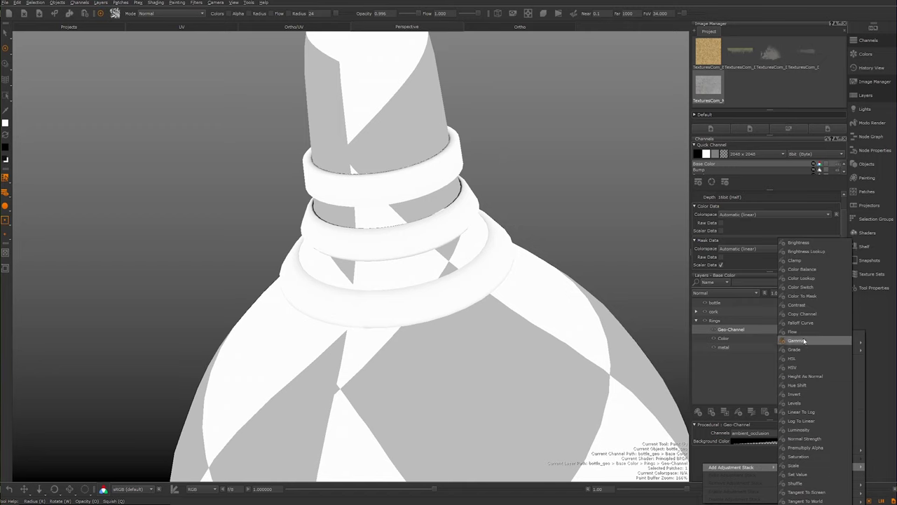
{"action": "left_click", "coordinate": [801, 404]}
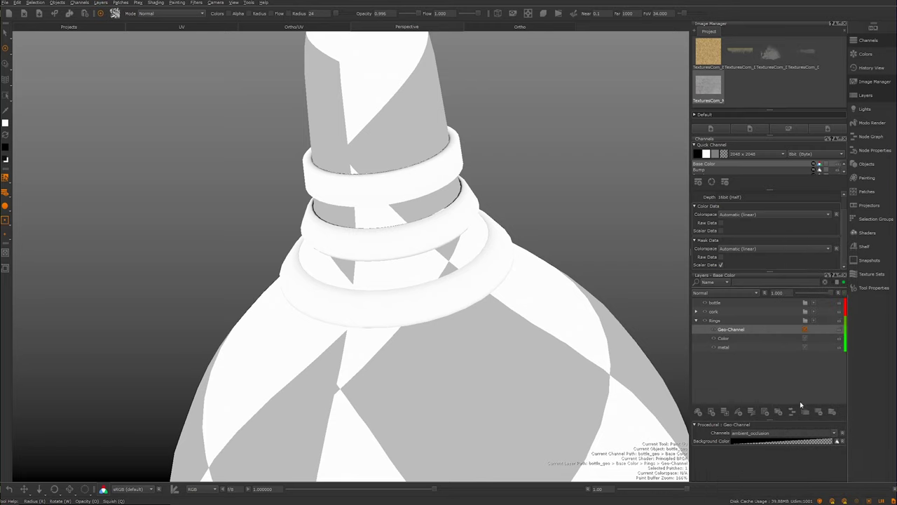
Set the Levels adjustment's input Mid to about 0.892 and Black to 0.645 to strengthen the rings' ambient occlusion
{"action": "left_click", "coordinate": [823, 330]}
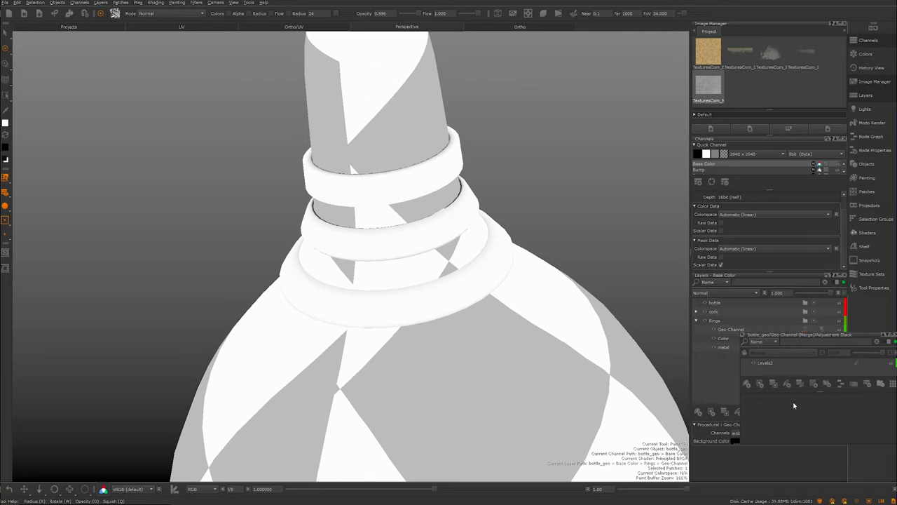
{"action": "left_click", "coordinate": [768, 364]}
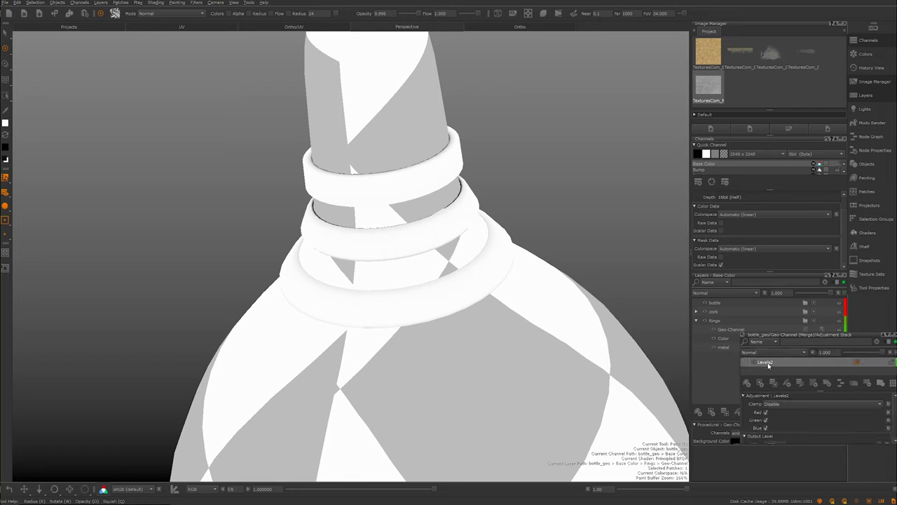
{"action": "scroll", "coordinate": [813, 417], "scroll_direction": "down", "scroll_amount": 5}
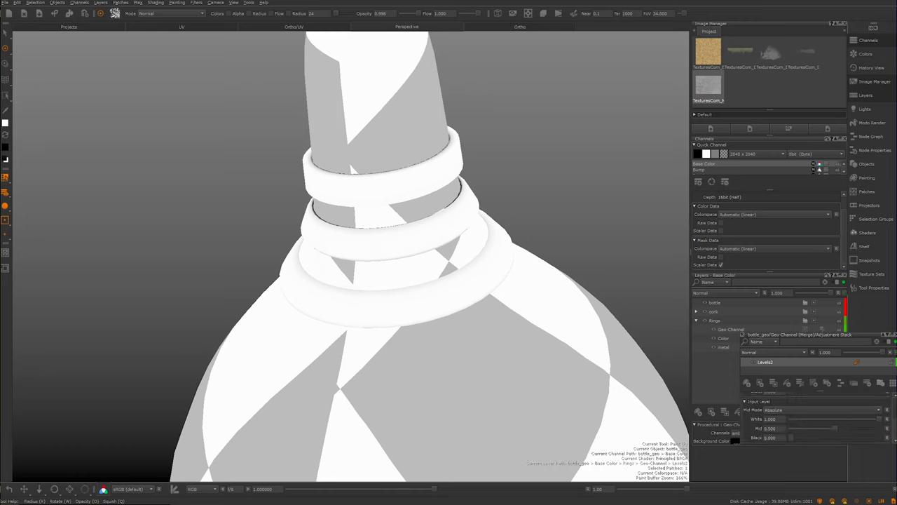
{"action": "left_click_drag", "start_coordinate": [837, 432], "coordinate": [875, 434]}
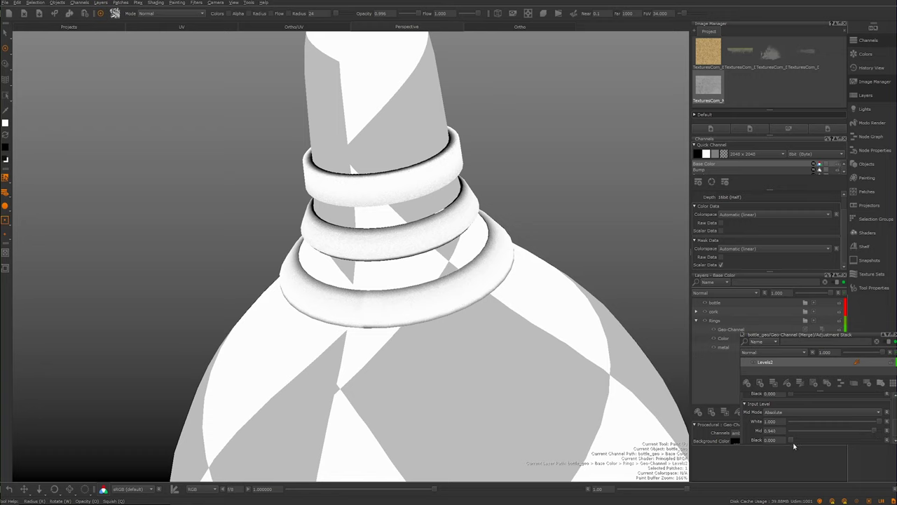
{"action": "left_click_drag", "start_coordinate": [793, 441], "coordinate": [868, 434]}
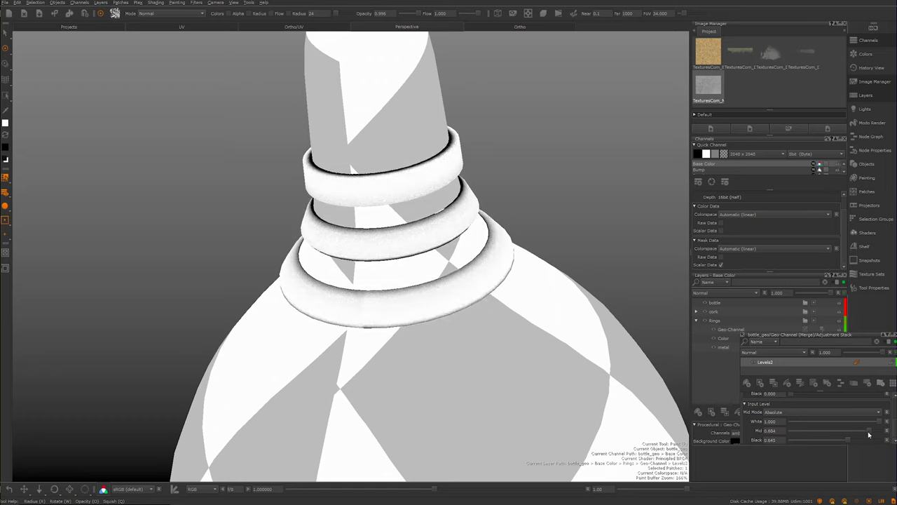
{"action": "left_click_drag", "start_coordinate": [868, 436], "coordinate": [870, 436]}
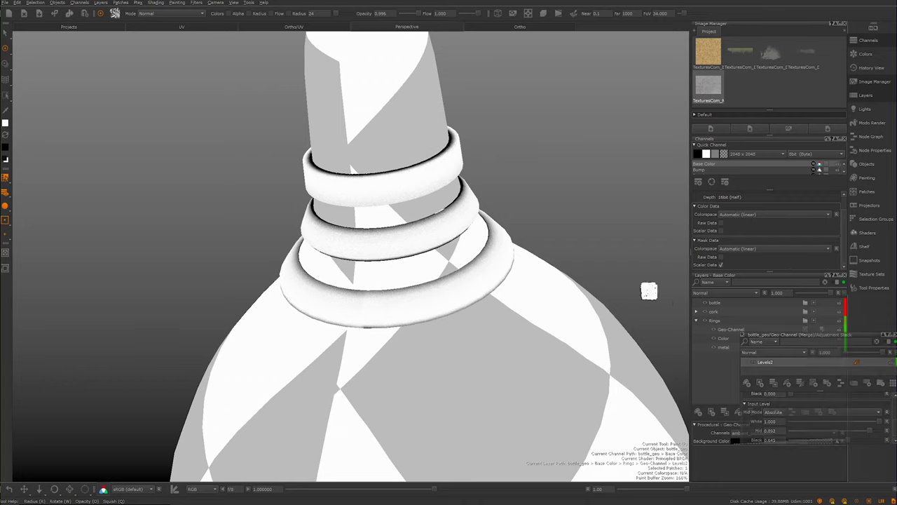
{"action": "right_click_drag", "start_coordinate": [467, 280], "coordinate": [472, 280], "text": "alt"}
{"action": "left_click_drag", "start_coordinate": [473, 280], "coordinate": [541, 262], "text": "alt"}
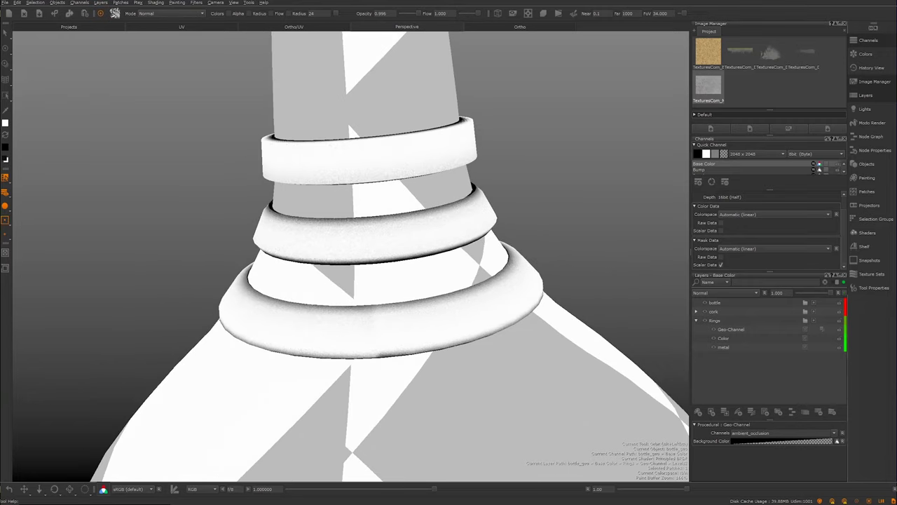
Rename the Geo-Channel layer in the Rings group as AO
{"action": "left_click", "coordinate": [735, 331]}
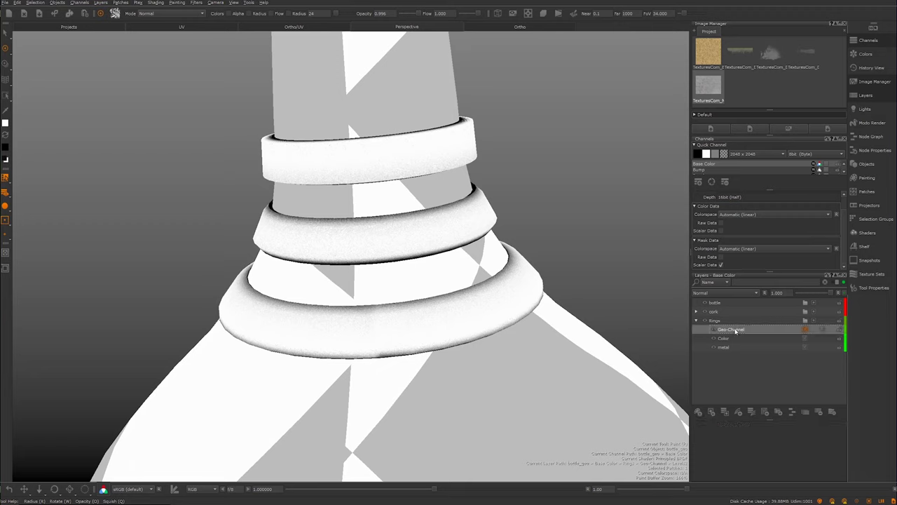
{"action": "double_click", "coordinate": [735, 331]}
{"action": "left_click", "coordinate": [748, 329]}
{"action": "left_click_drag", "start_coordinate": [755, 330], "coordinate": [683, 326]}
{"action": "type", "text": "AO"}
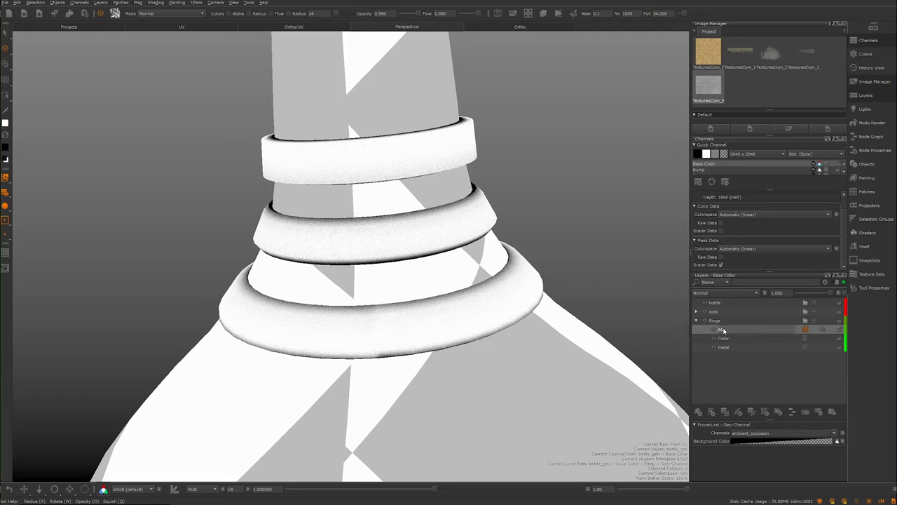
{"action": "key", "text": "Return"}
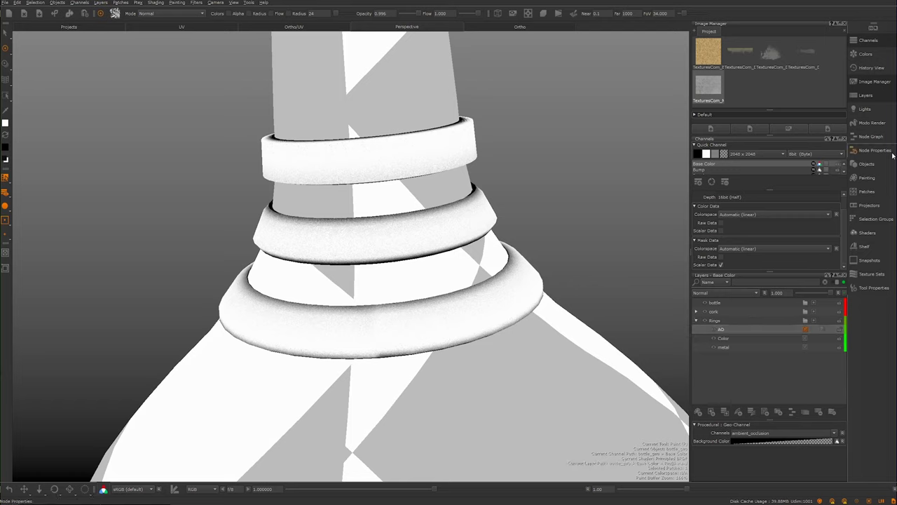
Try a Marble procedural layer above the AO layer in the Rings group and remove it
{"action": "left_click", "coordinate": [765, 412]}
{"action": "mouse_move", "coordinate": [773, 418]}
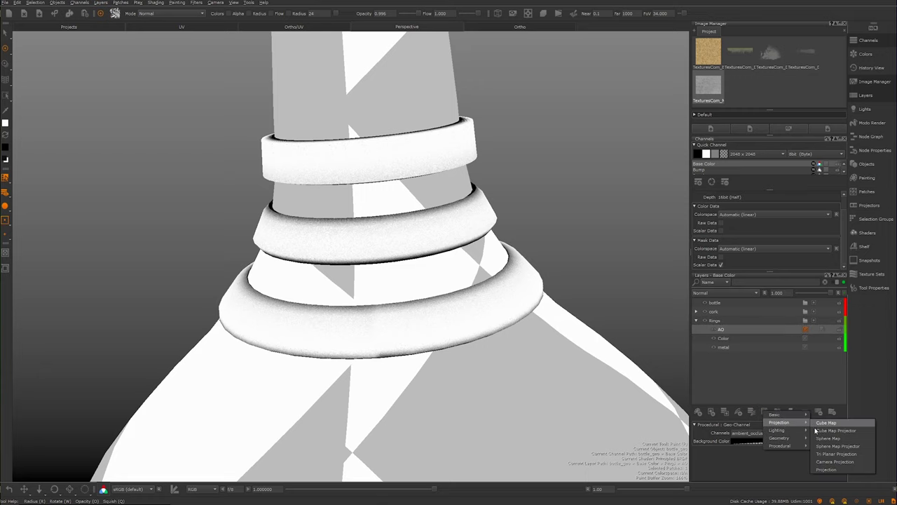
{"action": "mouse_move", "coordinate": [803, 437]}
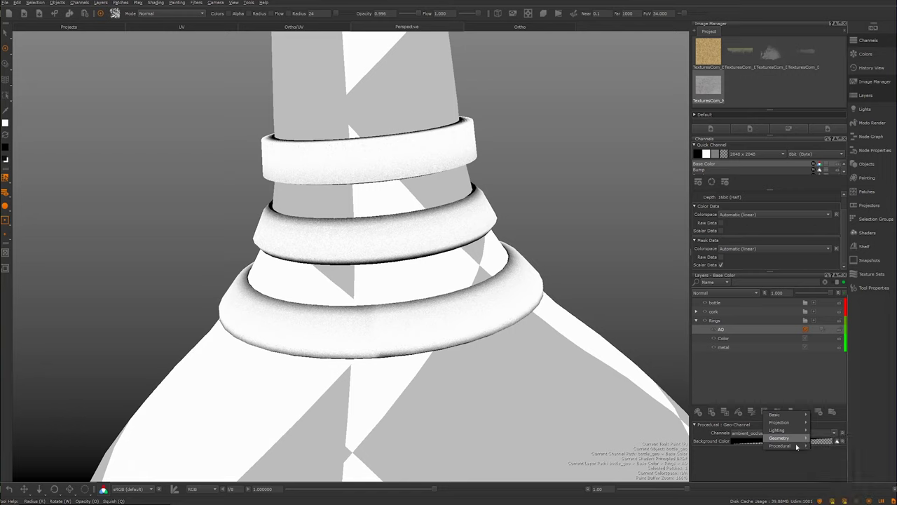
{"action": "mouse_move", "coordinate": [826, 463]}
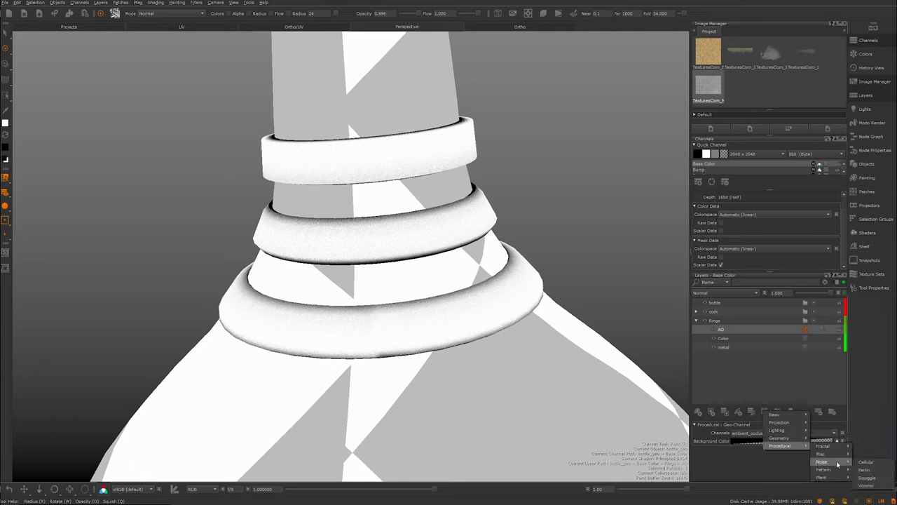
{"action": "left_click", "coordinate": [867, 462]}
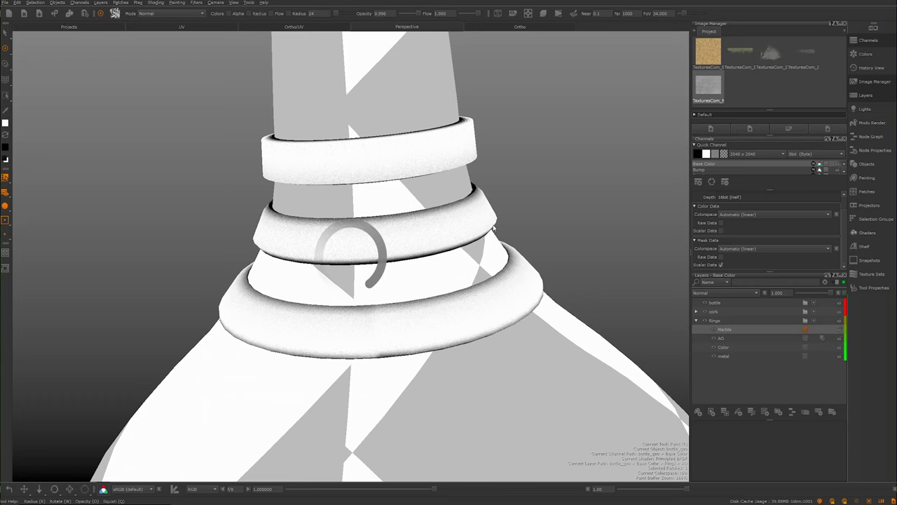
{"action": "middle_click_drag", "start_coordinate": [475, 240], "coordinate": [484, 225], "text": "alt"}
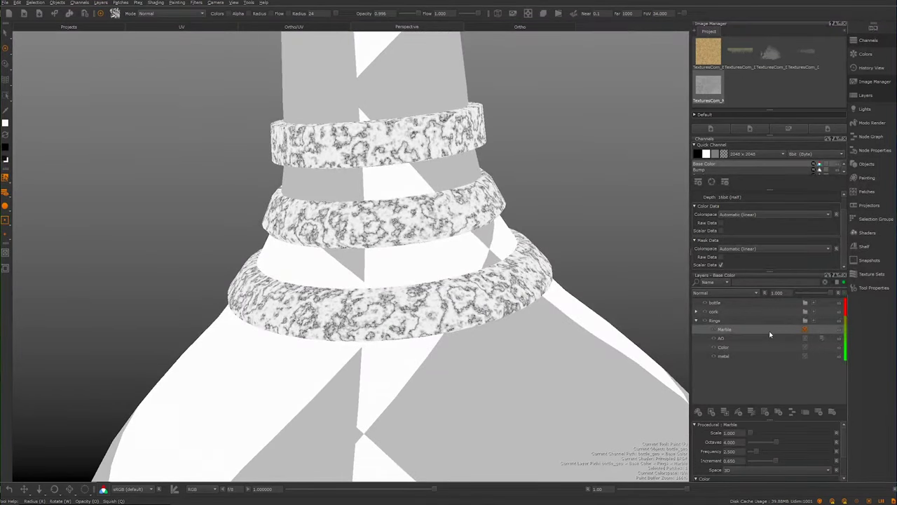
{"action": "left_click", "coordinate": [819, 411]}
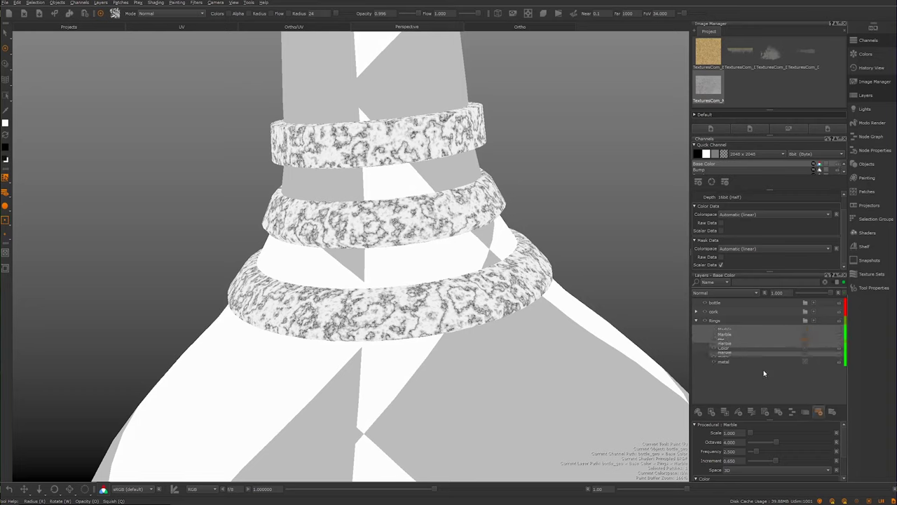
{"action": "left_click", "coordinate": [776, 413]}
Add an fBm fractal procedural layer above the AO layer in the Rings group and check it on the rings
{"action": "left_click", "coordinate": [764, 412]}
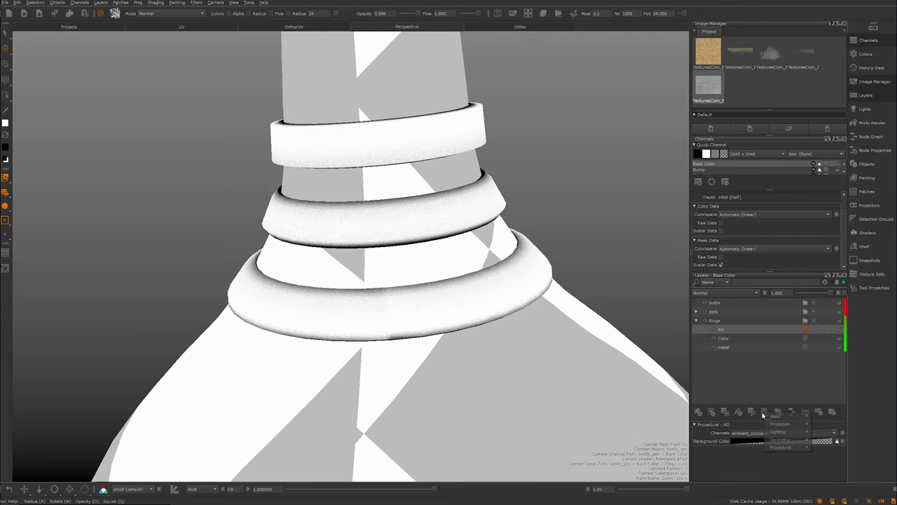
{"action": "mouse_move", "coordinate": [774, 425]}
{"action": "mouse_move", "coordinate": [789, 441]}
{"action": "mouse_move", "coordinate": [826, 452]}
{"action": "left_click", "coordinate": [865, 456]}
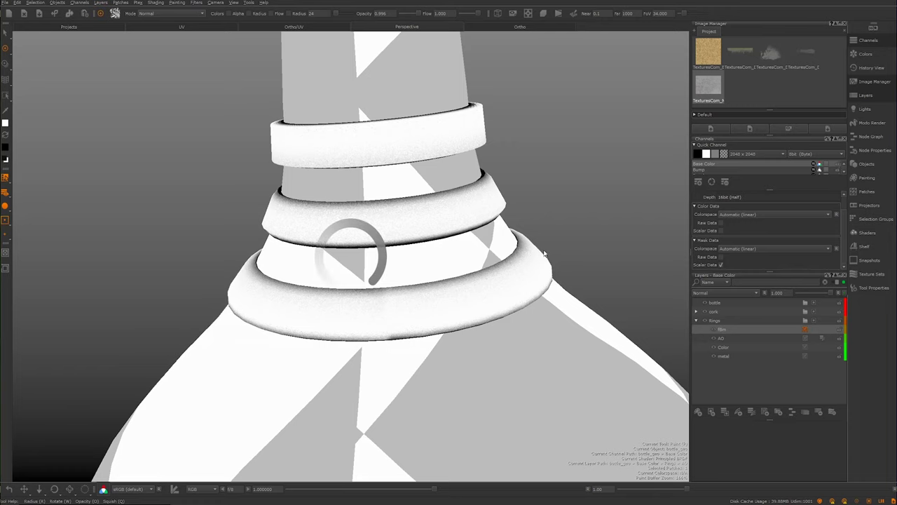
{"action": "left_click_drag", "start_coordinate": [393, 219], "coordinate": [473, 240], "text": "alt"}
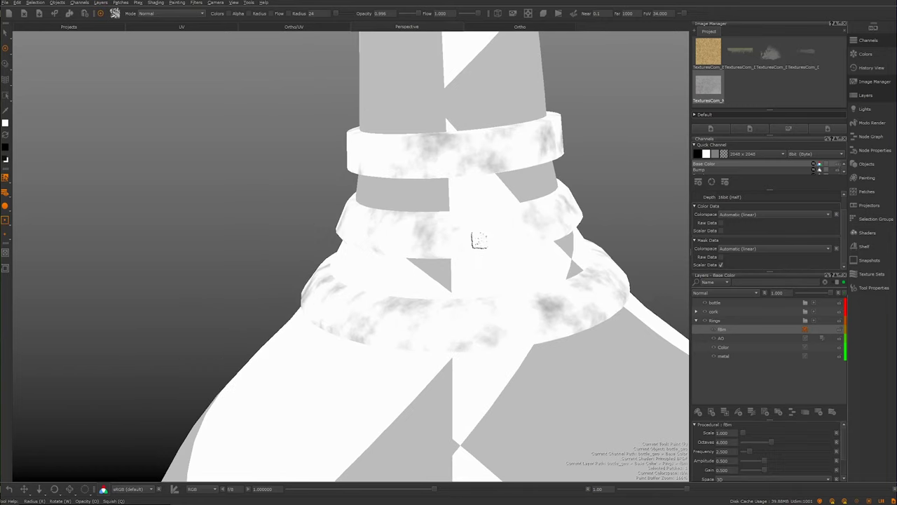
{"action": "middle_click_drag", "start_coordinate": [439, 228], "coordinate": [433, 239], "text": "alt"}
{"action": "left_click_drag", "start_coordinate": [433, 239], "coordinate": [456, 236], "text": "alt"}
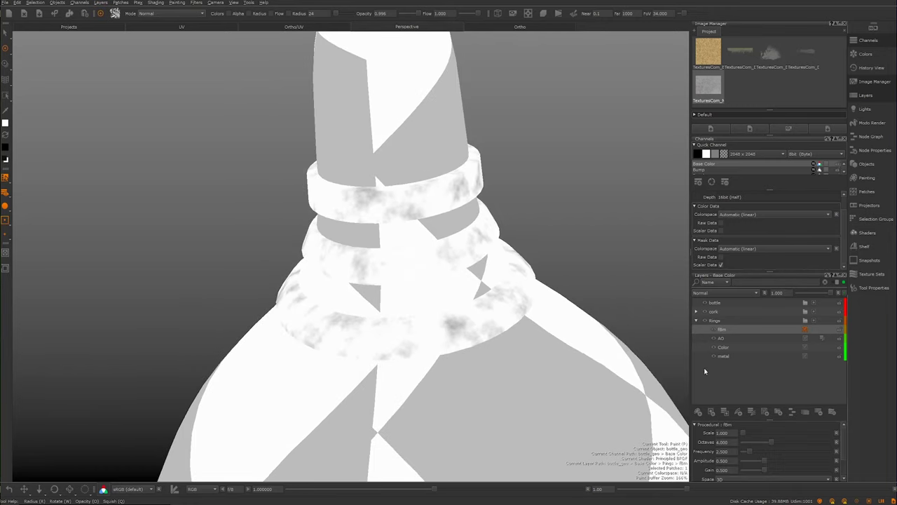
Try scale values of 0.5 and 5 for the fBm layer's noise on the rings
{"action": "left_click_drag", "start_coordinate": [734, 433], "coordinate": [694, 435]}
{"action": "type", "text": ".5"}
{"action": "key", "text": "Return"}
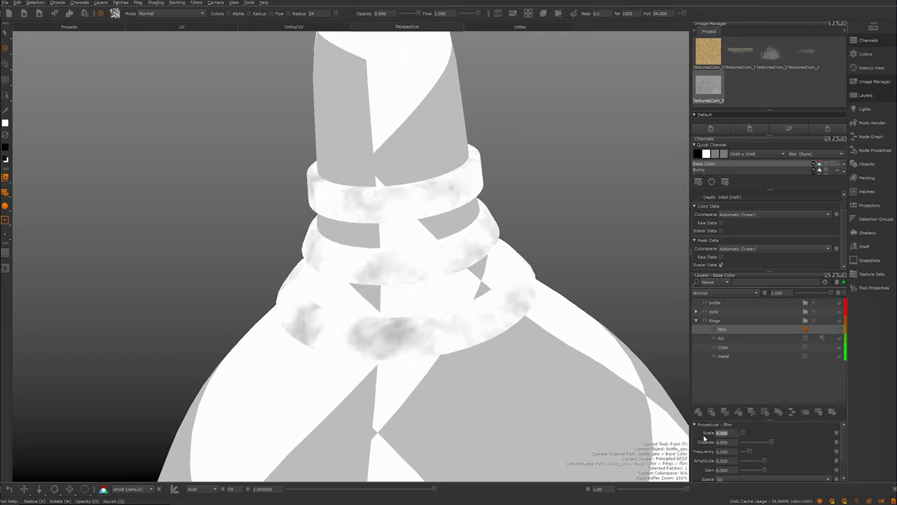
{"action": "type", "text": "5"}
{"action": "key", "text": "Return"}
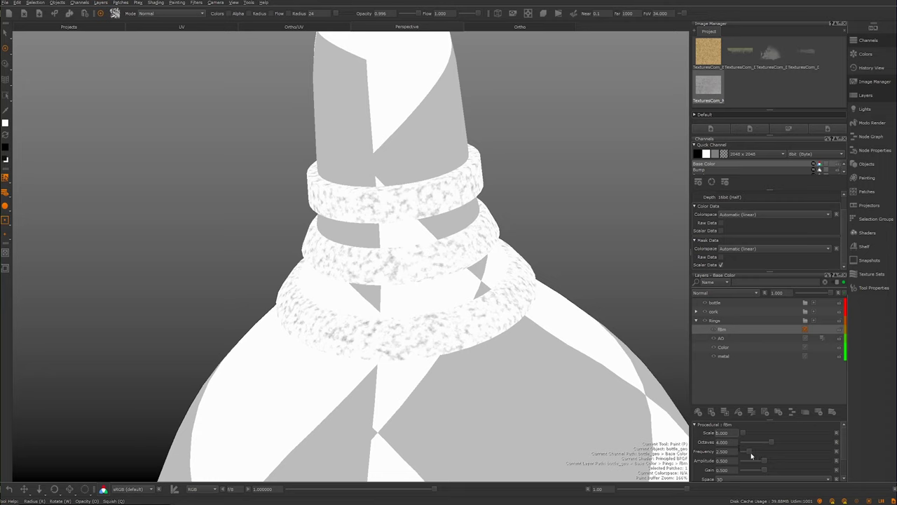
Set the fBm layer's scale to 10, octaves to about 2.951, frequency to 2, amplitude to about 0.811 and gain to 0.7
{"action": "double_click", "coordinate": [719, 442]}
{"action": "type", "text": "2"}
{"action": "key", "text": "Return"}
{"action": "left_click_drag", "start_coordinate": [740, 456], "coordinate": [754, 456]}
{"action": "double_click", "coordinate": [722, 451]}
{"action": "type", "text": "2"}
{"action": "key", "text": "Return"}
{"action": "left_click_drag", "start_coordinate": [763, 465], "coordinate": [781, 465]}
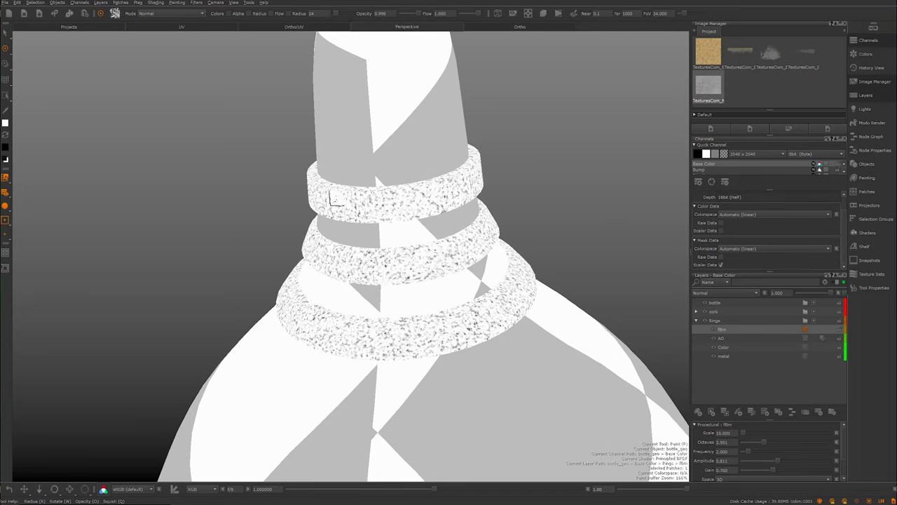
{"action": "right_click_drag", "start_coordinate": [395, 226], "coordinate": [445, 291], "text": "alt"}
{"action": "left_click_drag", "start_coordinate": [419, 212], "coordinate": [337, 232], "text": "alt"}
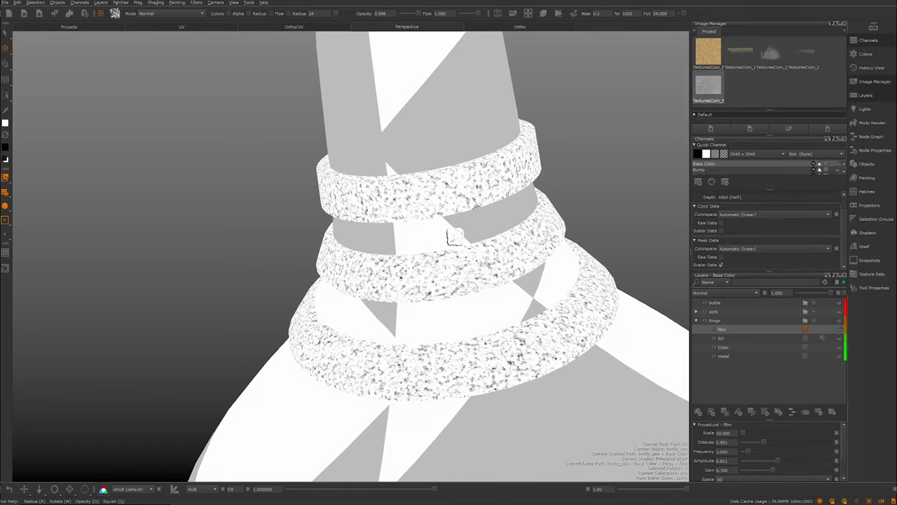
{"action": "left_click_drag", "start_coordinate": [444, 241], "coordinate": [495, 250], "text": "alt"}
{"action": "scroll", "coordinate": [843, 447], "scroll_direction": "down", "scroll_amount": 1}
{"action": "scroll", "coordinate": [843, 447], "scroll_direction": "down", "scroll_amount": 1}
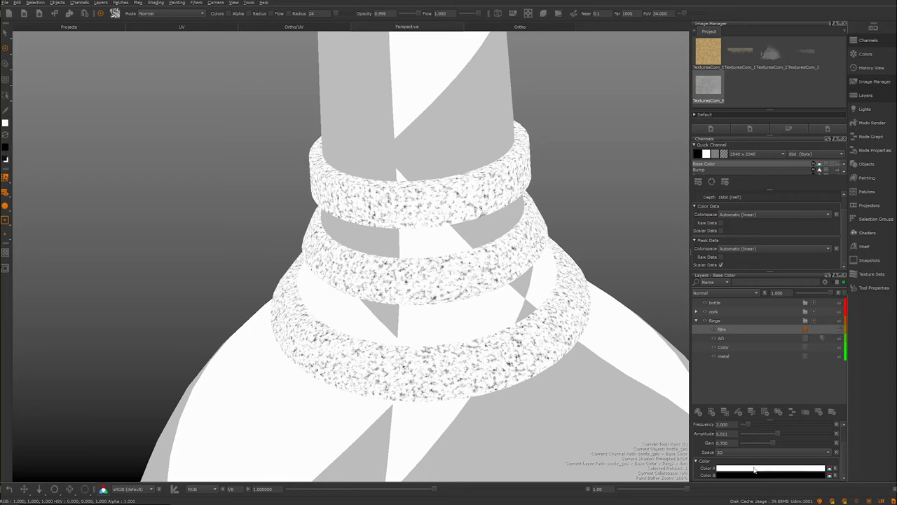
{"action": "left_click", "coordinate": [755, 472]}
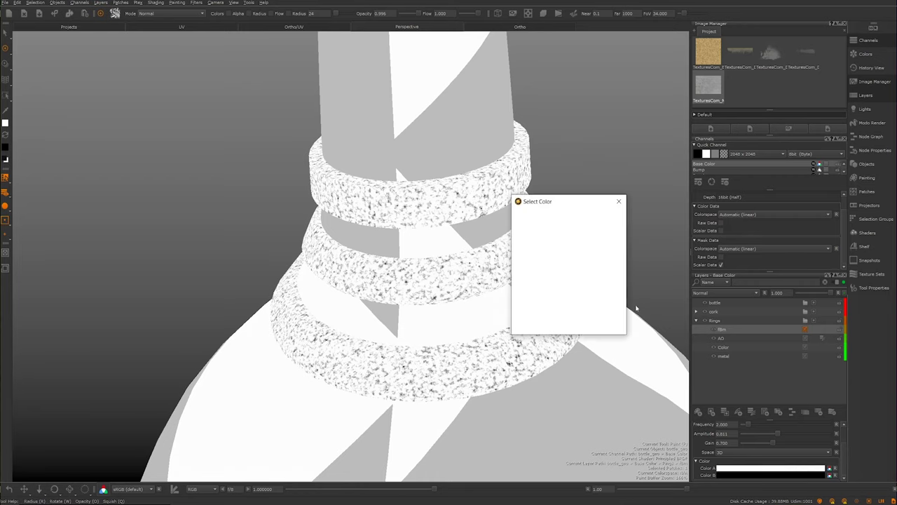
{"action": "mouse_move", "coordinate": [537, 201]}
{"action": "left_mouse_down"}
{"action": "mouse_move", "coordinate": [513, 204]}
{"action": "mouse_move", "coordinate": [547, 199]}
{"action": "left_mouse_up"}
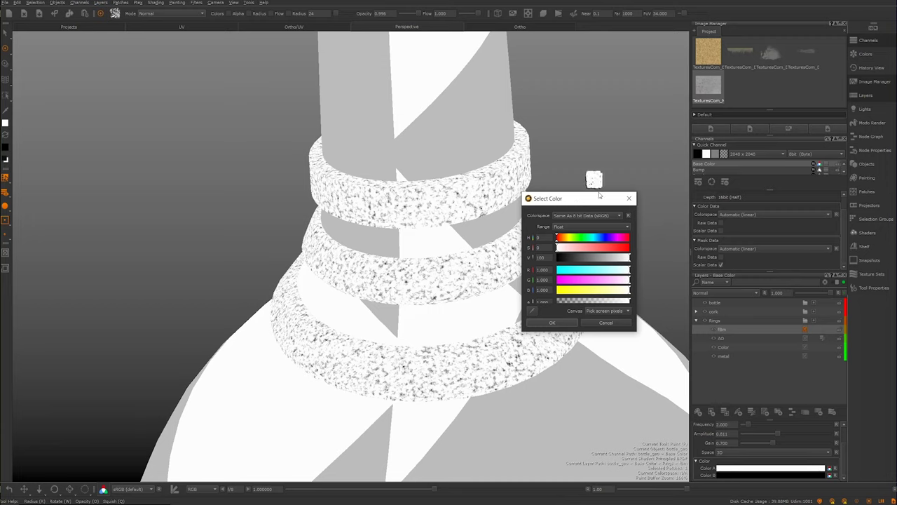
{"action": "left_click", "coordinate": [629, 199]}
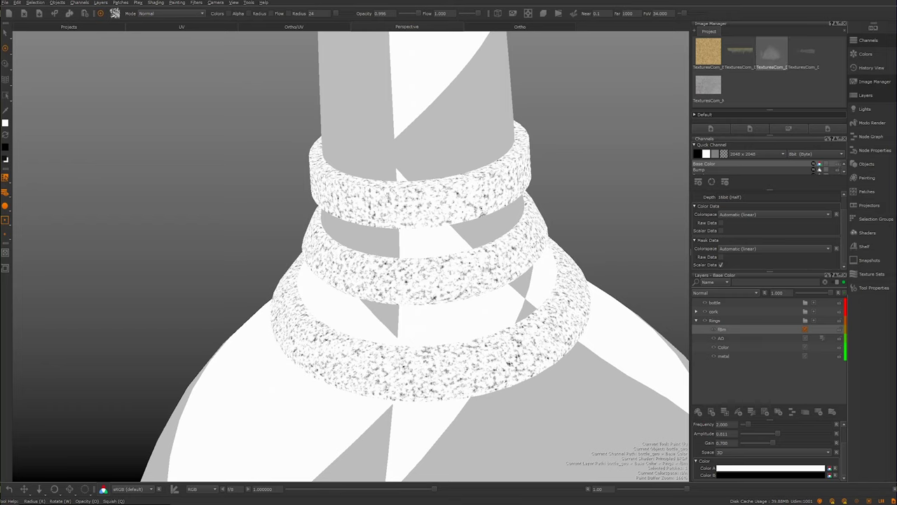
Preview the TexturesCom_DecalsStain0047_1 image from the project images and close it
{"action": "double_click", "coordinate": [770, 53]}
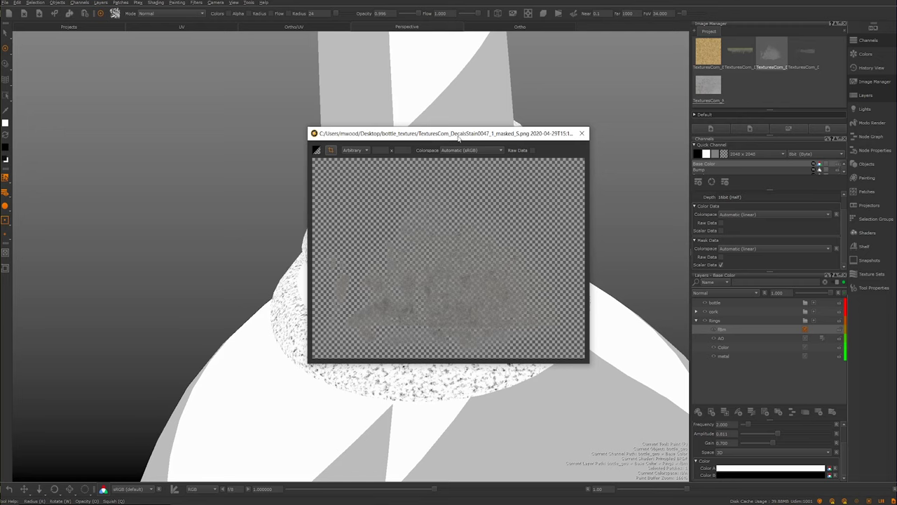
{"action": "left_click", "coordinate": [582, 134]}
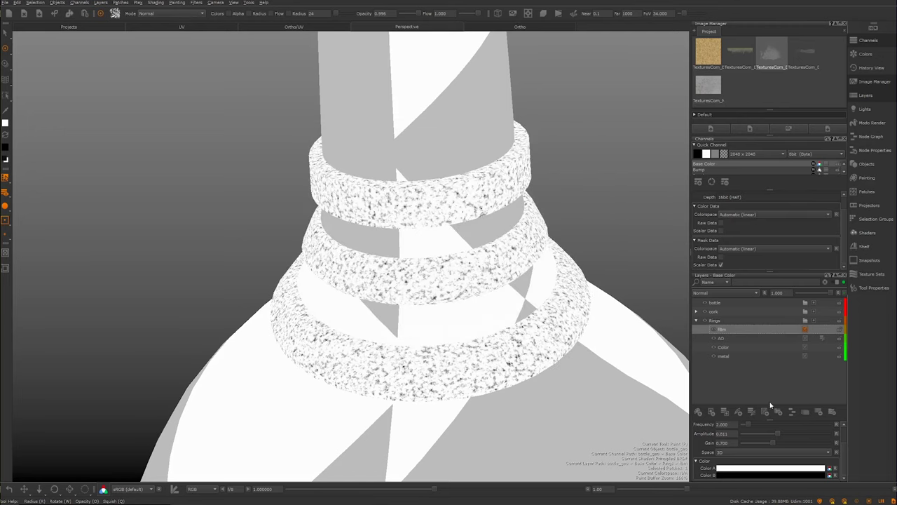
Set the fBm layer's Color A to a dark brown with red about 0.222 and slightly raised green
{"action": "left_click", "coordinate": [742, 468]}
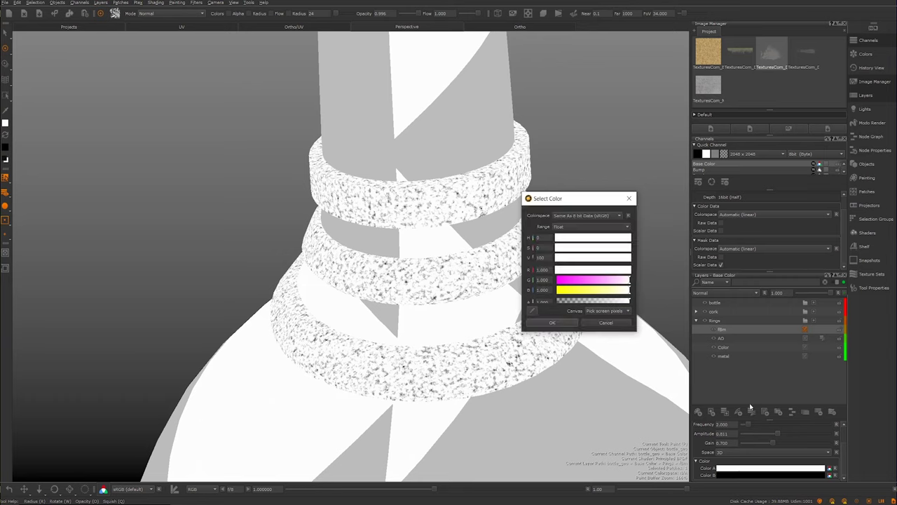
{"action": "left_click", "coordinate": [567, 240]}
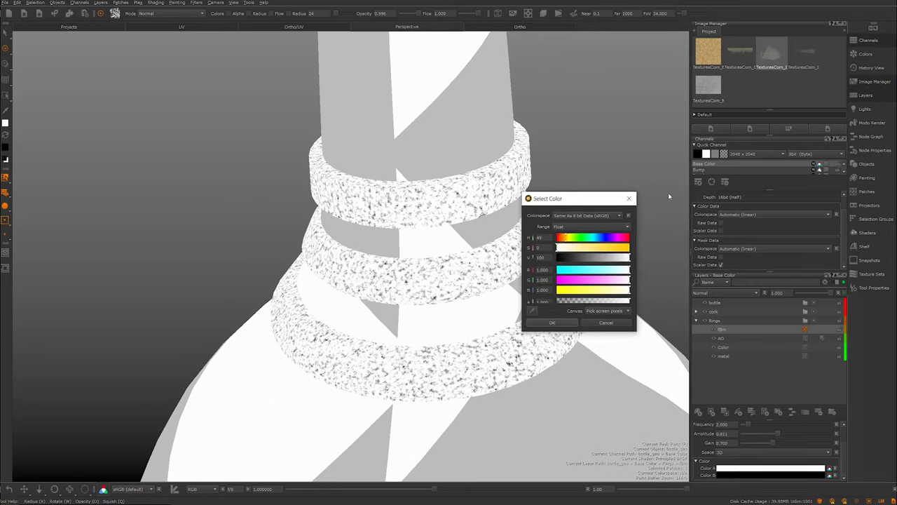
{"action": "left_click", "coordinate": [612, 248]}
{"action": "left_click", "coordinate": [565, 239]}
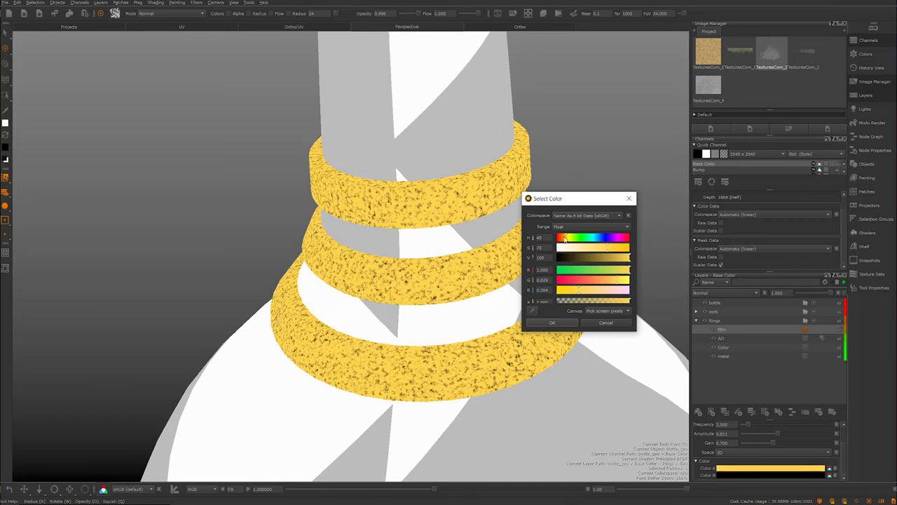
{"action": "left_click", "coordinate": [561, 239]}
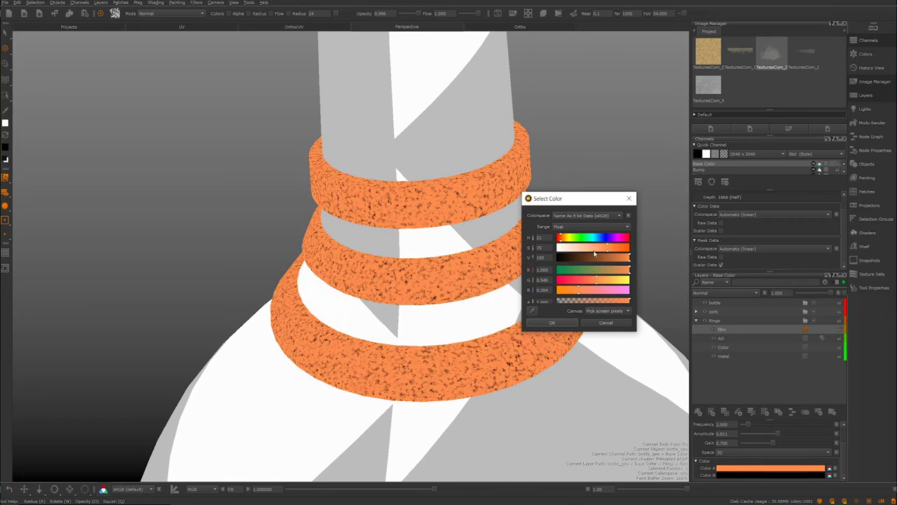
{"action": "left_click", "coordinate": [580, 258]}
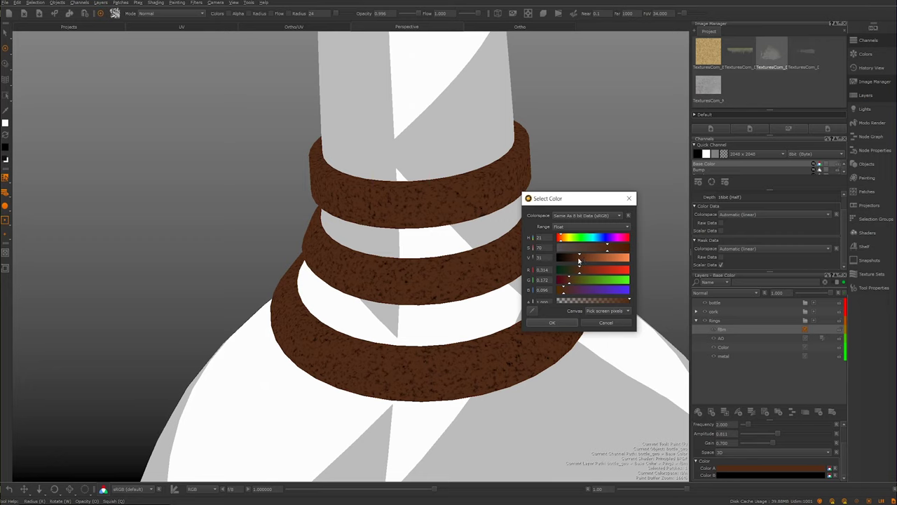
{"action": "left_click_drag", "start_coordinate": [577, 259], "coordinate": [576, 263]}
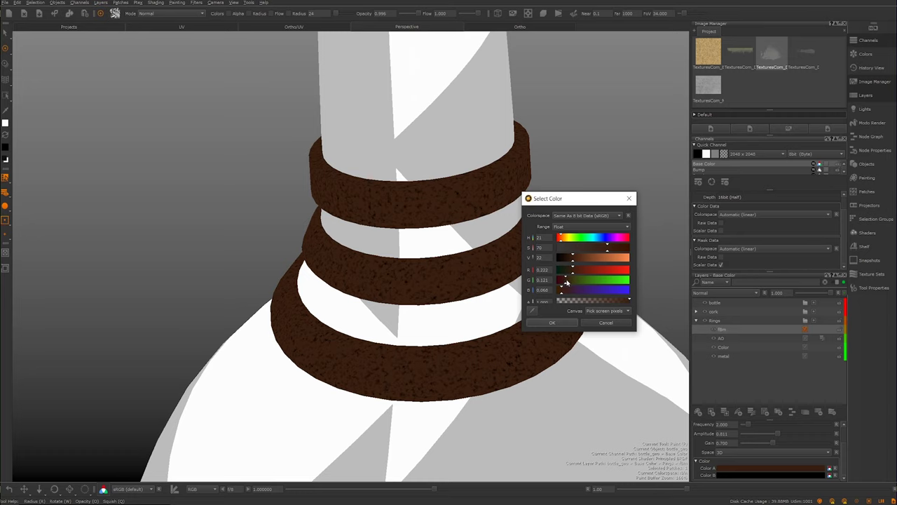
{"action": "left_click_drag", "start_coordinate": [569, 283], "coordinate": [569, 283]}
{"action": "left_click", "coordinate": [552, 323]}
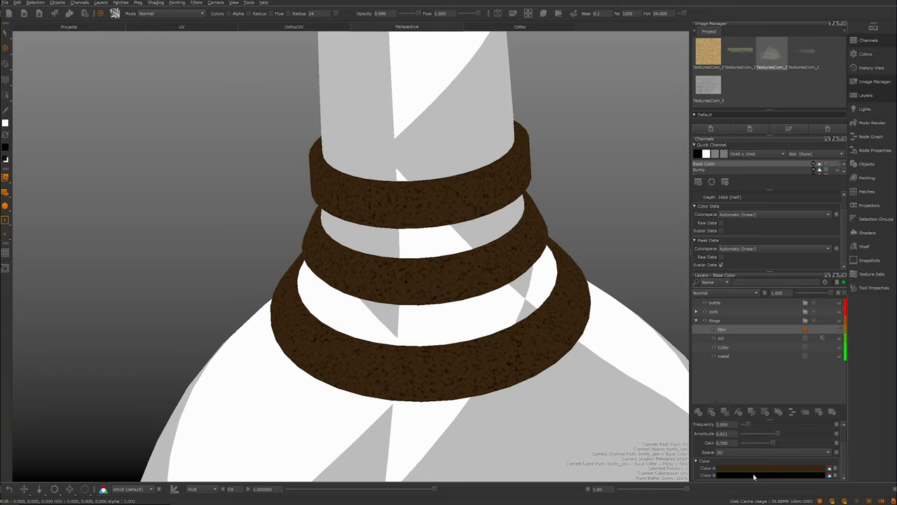
Set the fBm layer's Color B to a near-black brown of about red 0.126, green 0.045 and blue 0
{"action": "left_click", "coordinate": [755, 477]}
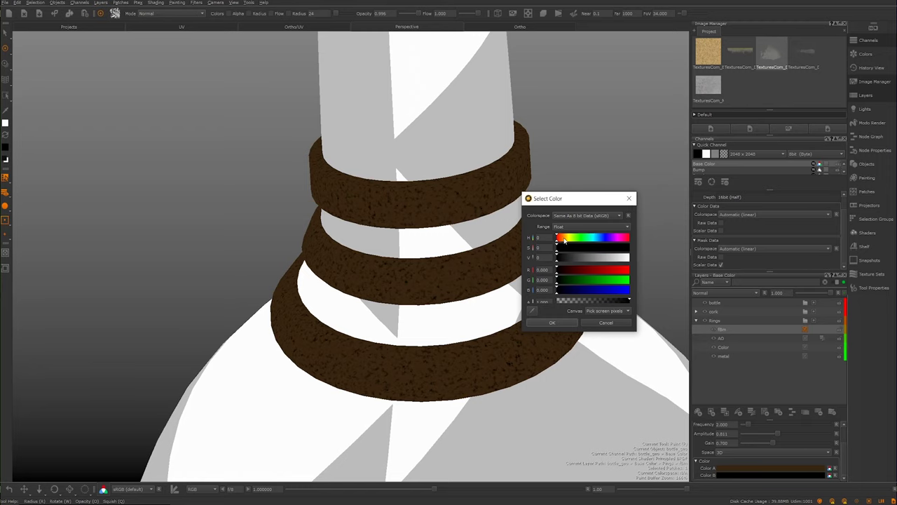
{"action": "left_click", "coordinate": [565, 273]}
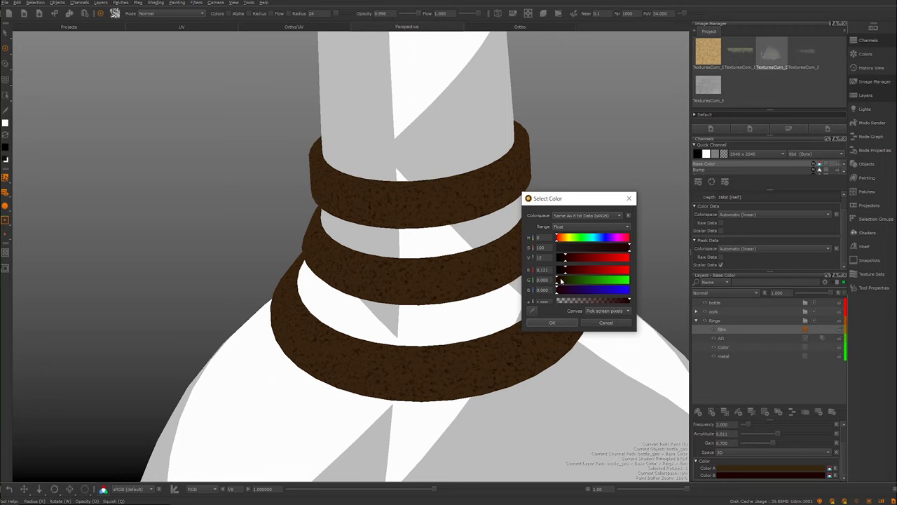
{"action": "left_click", "coordinate": [561, 281]}
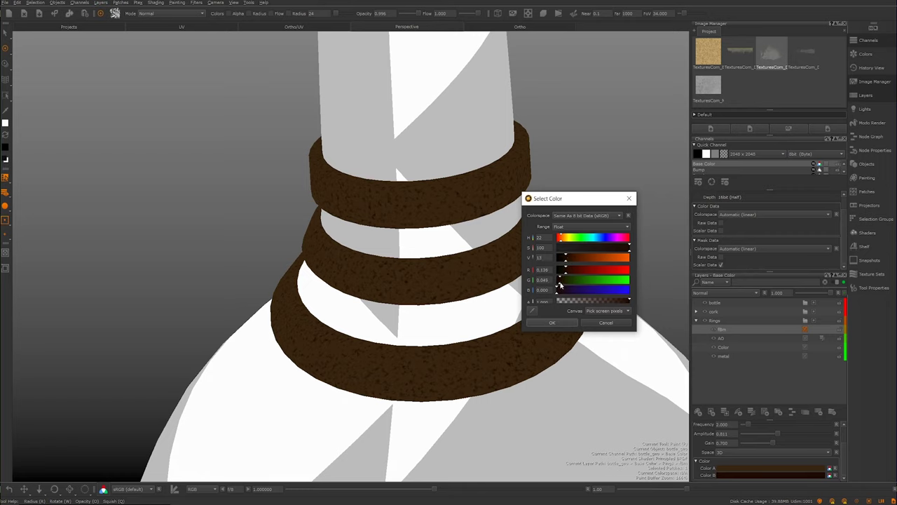
{"action": "left_click", "coordinate": [553, 323]}
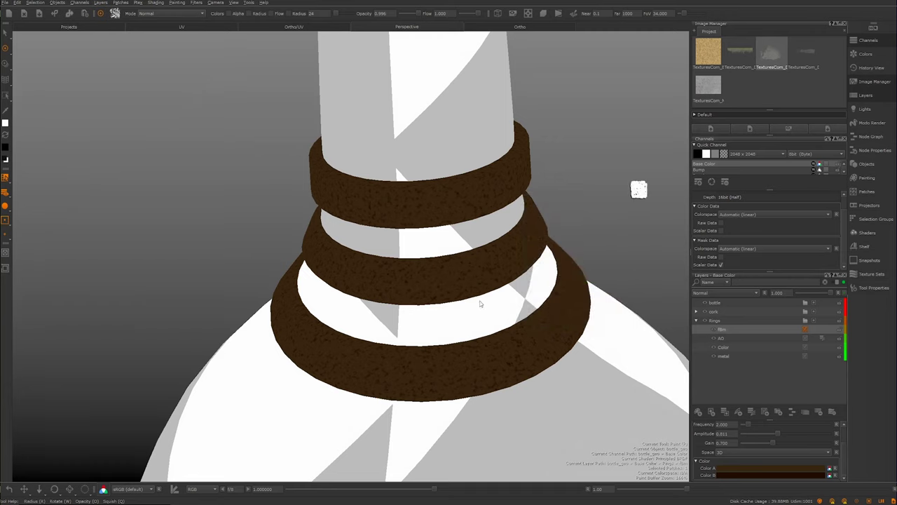
Examine the brown fBm noise pattern on the neck rings up close and from several angles
{"action": "middle_click_drag", "start_coordinate": [487, 291], "coordinate": [512, 276], "text": "alt"}
{"action": "right_click_drag", "start_coordinate": [512, 276], "coordinate": [595, 342], "text": "alt"}
{"action": "middle_click_drag", "start_coordinate": [496, 272], "coordinate": [377, 234], "text": "alt"}
{"action": "right_click_drag", "start_coordinate": [377, 234], "coordinate": [518, 285], "text": "alt"}
{"action": "left_click_drag", "start_coordinate": [517, 284], "coordinate": [521, 297], "text": "alt"}
{"action": "right_click_drag", "start_coordinate": [521, 296], "coordinate": [397, 223], "text": "alt"}
{"action": "mouse_move", "coordinate": [418, 219]}
{"action": "left_mouse_down", "text": "alt"}
{"action": "mouse_move", "coordinate": [430, 190]}
{"action": "mouse_move", "coordinate": [437, 202]}
{"action": "left_mouse_up", "text": "alt"}
{"action": "middle_click_drag", "start_coordinate": [564, 234], "coordinate": [468, 266], "text": "alt"}
{"action": "right_click_drag", "start_coordinate": [467, 266], "coordinate": [412, 238], "text": "alt"}
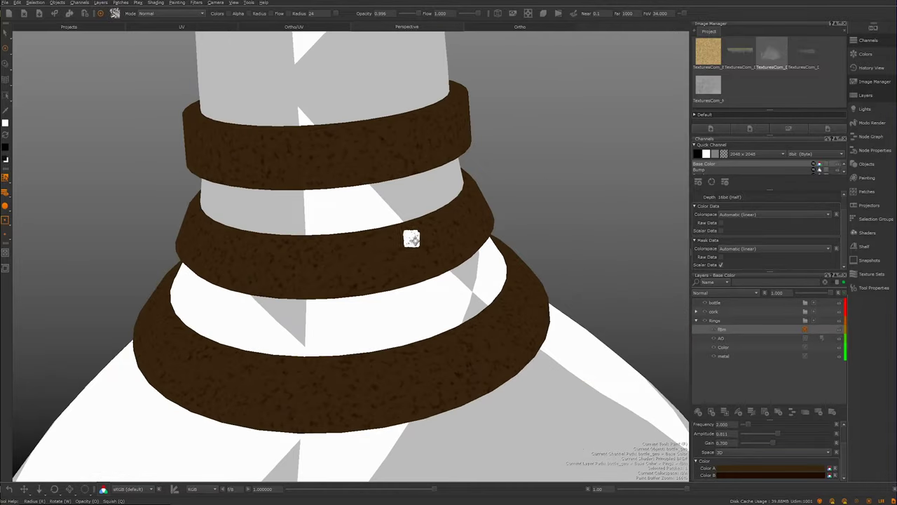
{"action": "left_click_drag", "start_coordinate": [412, 238], "coordinate": [449, 237], "text": "alt"}
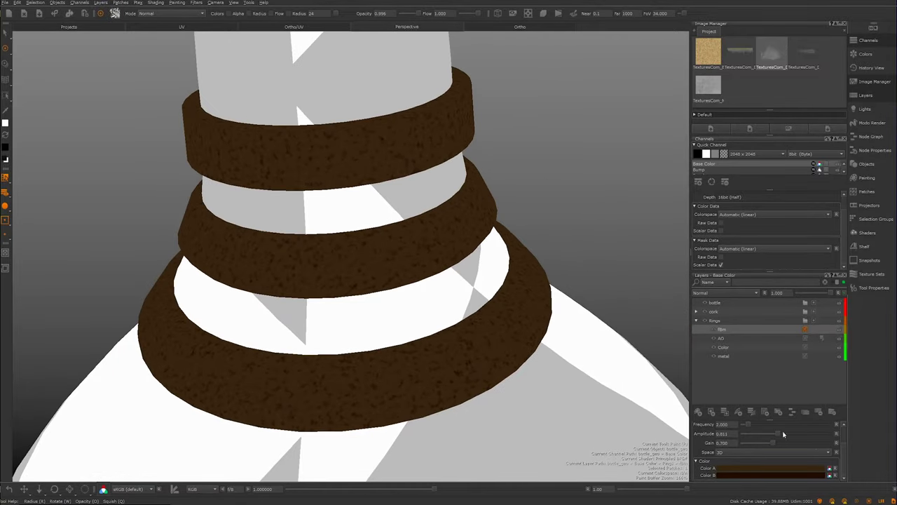
Try a scale of 15 for the fBm layer's noise and settle on a scale of 5
{"action": "scroll", "coordinate": [844, 457], "scroll_direction": "up", "scroll_amount": 2}
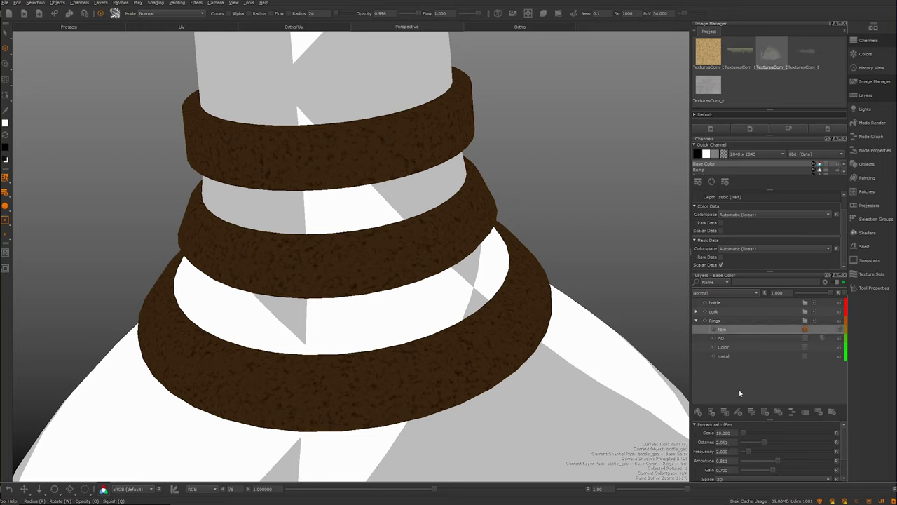
{"action": "double_click", "coordinate": [722, 433]}
{"action": "type", "text": "15"}
{"action": "key", "text": "Return"}
{"action": "double_click", "coordinate": [720, 435]}
{"action": "type", "text": "5"}
{"action": "key", "text": "Return"}
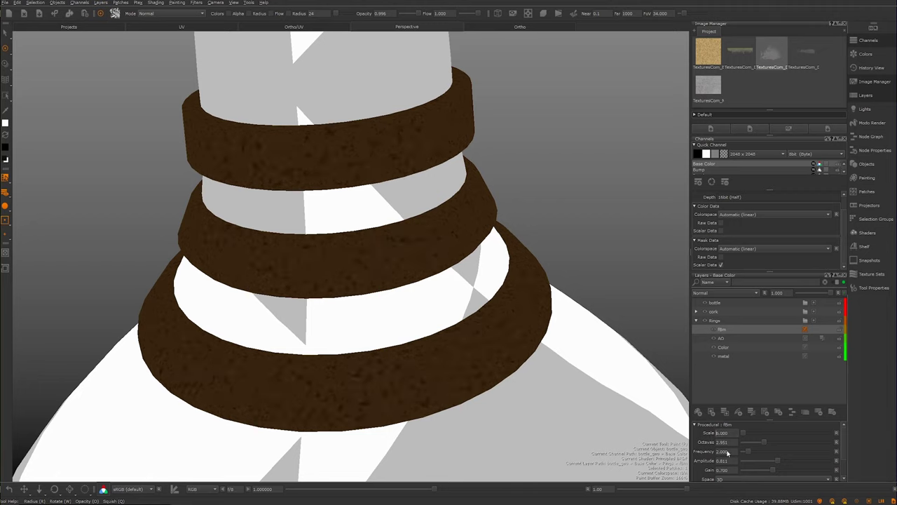
Retune the fBm noise on the rings to scale 15, octaves 4.328, frequency 1.837 and amplitude 0.869
{"action": "mouse_move", "coordinate": [762, 442]}
{"action": "left_mouse_down"}
{"action": "mouse_move", "coordinate": [783, 441]}
{"action": "mouse_move", "coordinate": [774, 442]}
{"action": "left_mouse_up"}
{"action": "left_click_drag", "start_coordinate": [749, 454], "coordinate": [705, 434]}
{"action": "type", "text": "15"}
{"action": "key", "text": "Return"}
{"action": "mouse_move", "coordinate": [777, 461]}
{"action": "left_mouse_down"}
{"action": "mouse_move", "coordinate": [787, 462]}
{"action": "mouse_move", "coordinate": [773, 465]}
{"action": "left_mouse_up"}
{"action": "left_click_drag", "start_coordinate": [746, 452], "coordinate": [748, 452]}
{"action": "left_click_drag", "start_coordinate": [340, 240], "coordinate": [540, 249], "text": "alt"}
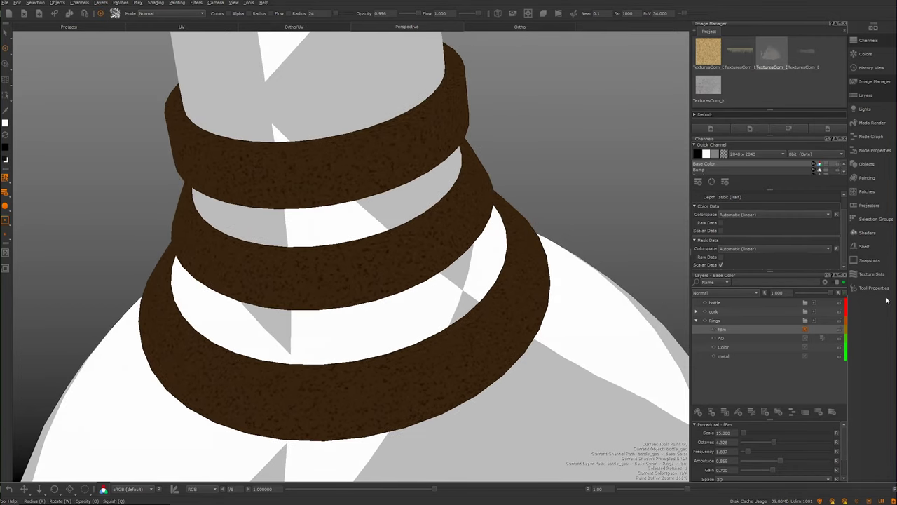
Copy the AO layer in the Rings group
{"action": "left_click", "coordinate": [739, 337]}
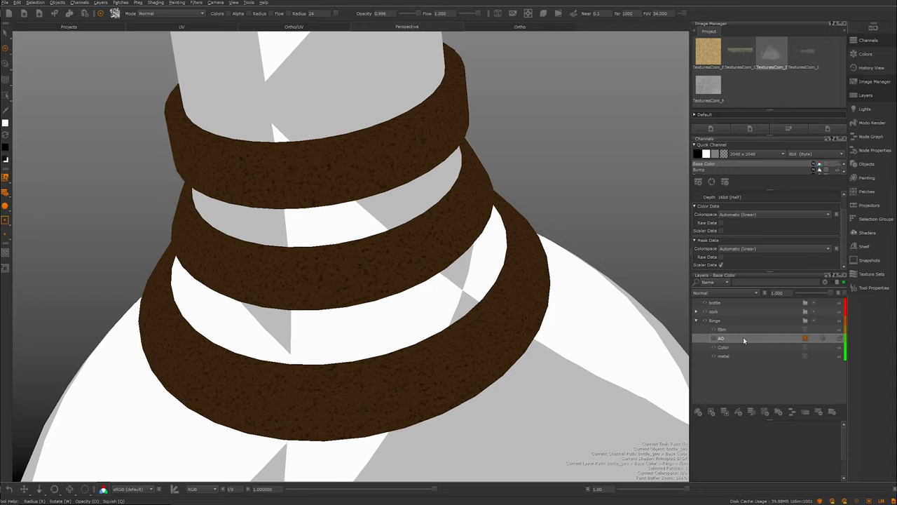
{"action": "left_click", "coordinate": [744, 340]}
{"action": "right_click", "coordinate": [744, 340]}
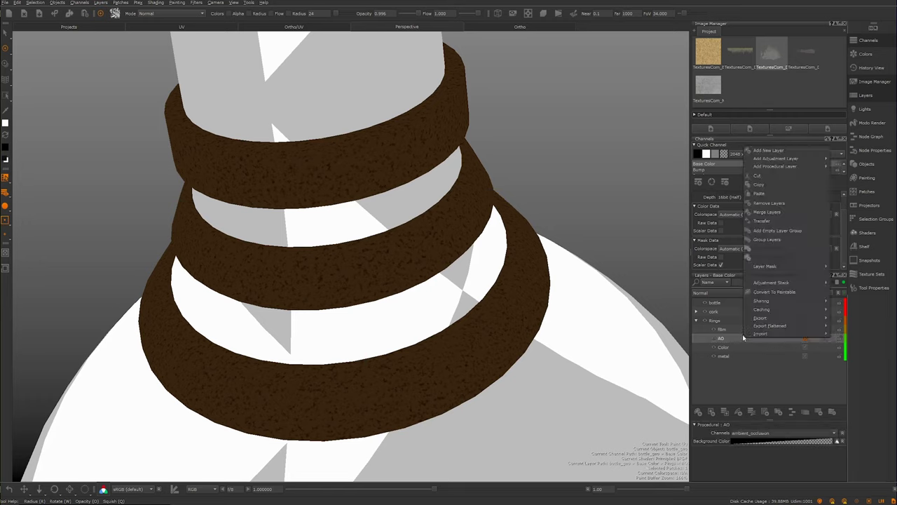
{"action": "left_click", "coordinate": [775, 187]}
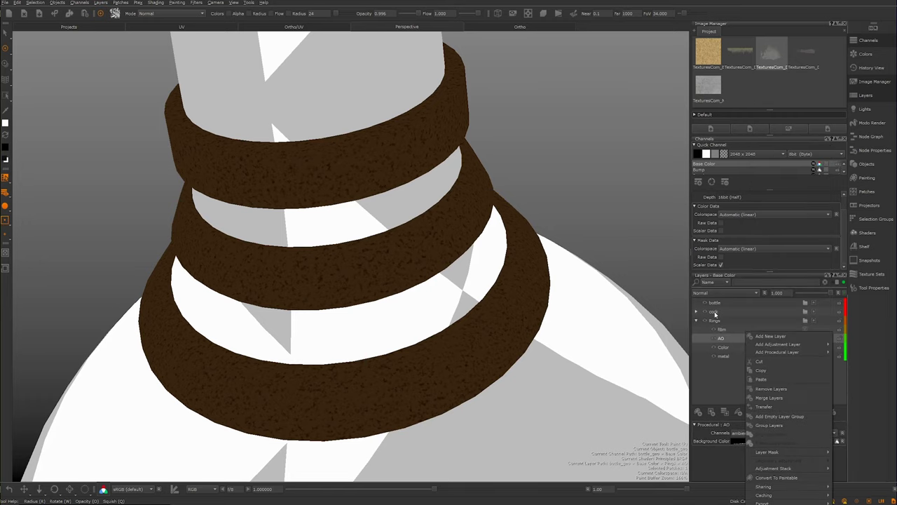
{"action": "left_click", "coordinate": [728, 336]}
{"action": "right_click", "coordinate": [733, 337]}
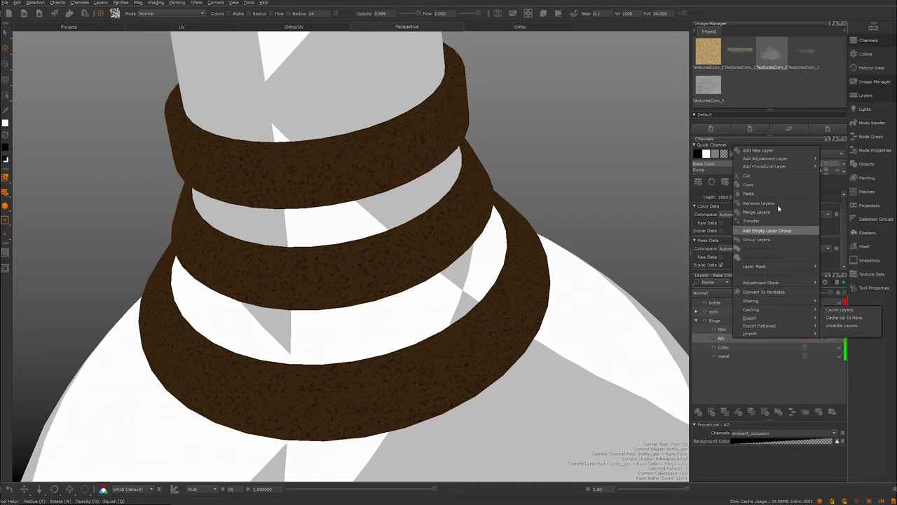
{"action": "left_click", "coordinate": [756, 187]}
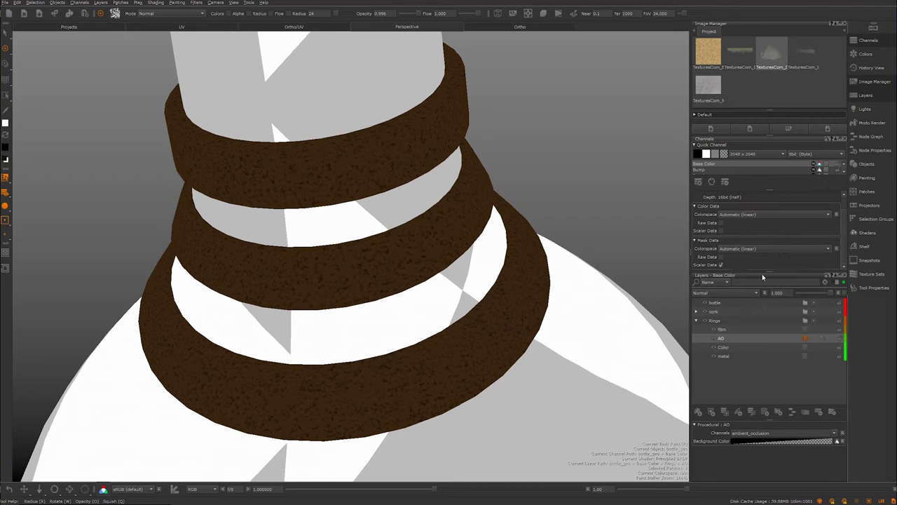
Add a mask stack to the fBm layer and open it in its own window over the viewport
{"action": "left_click", "coordinate": [733, 329]}
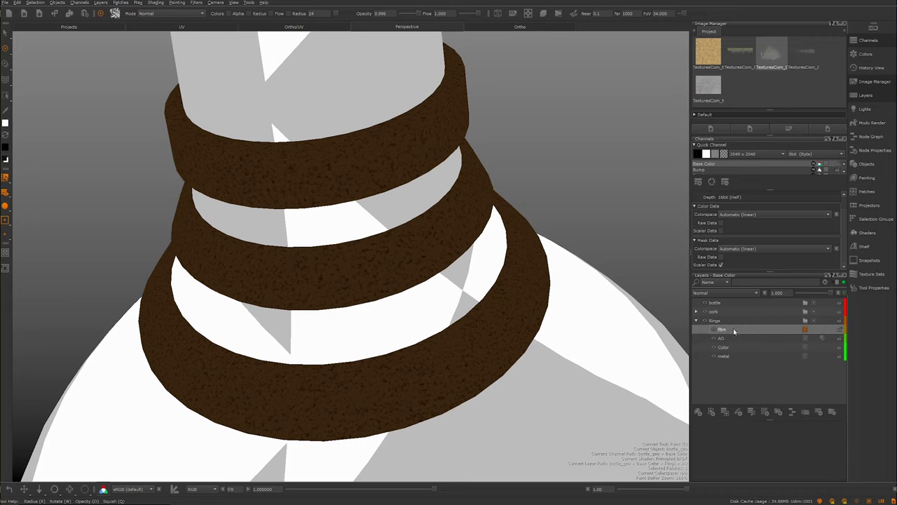
{"action": "right_click", "coordinate": [770, 329]}
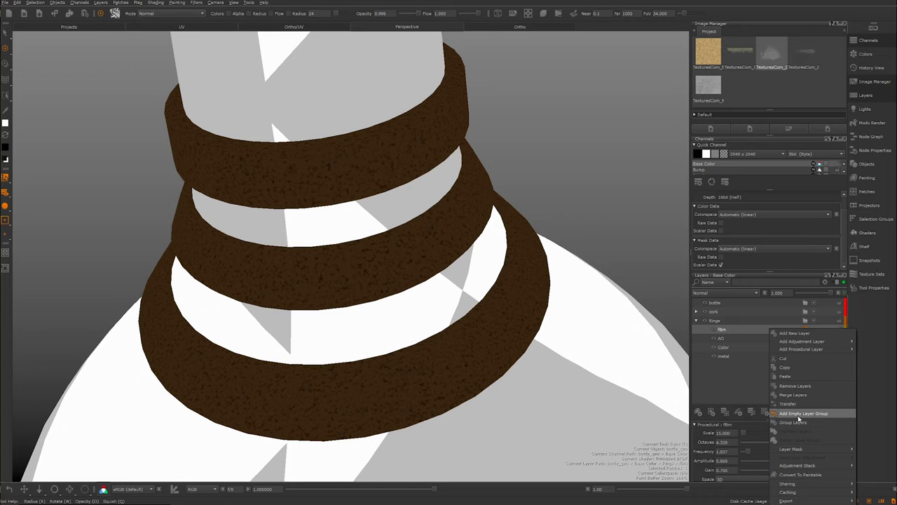
{"action": "mouse_move", "coordinate": [796, 450]}
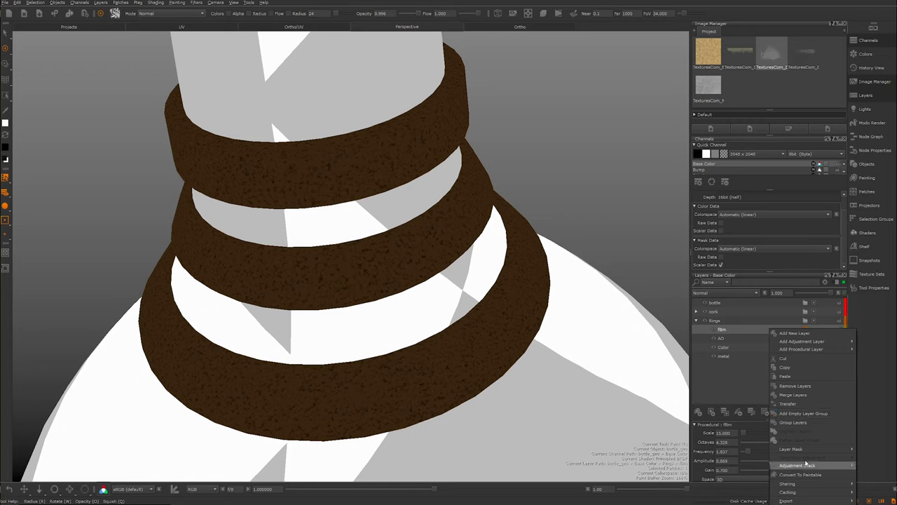
{"action": "mouse_move", "coordinate": [724, 423]}
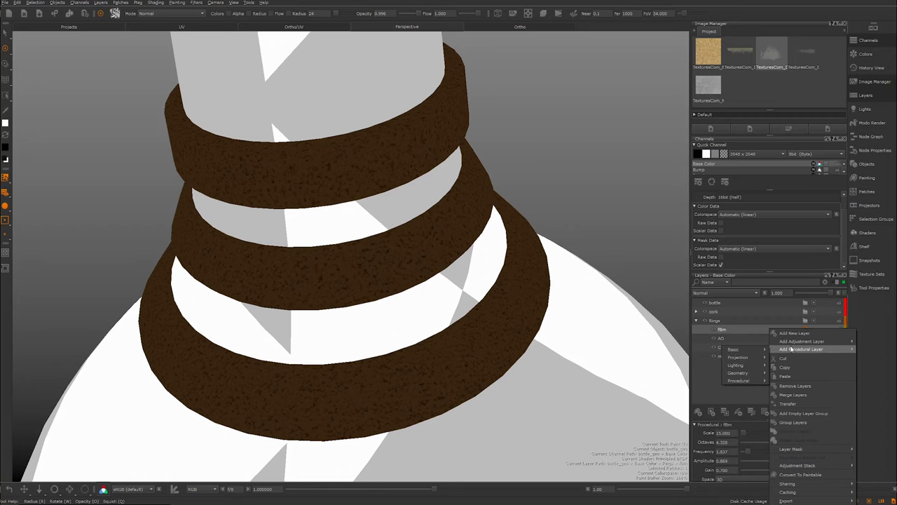
{"action": "mouse_move", "coordinate": [787, 351]}
{"action": "mouse_move", "coordinate": [809, 466]}
{"action": "mouse_move", "coordinate": [750, 470]}
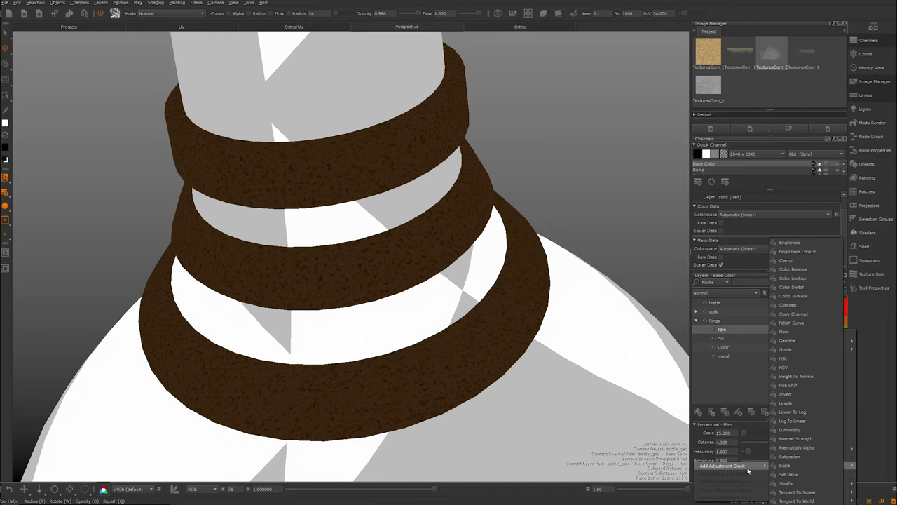
{"action": "left_click", "coordinate": [743, 331]}
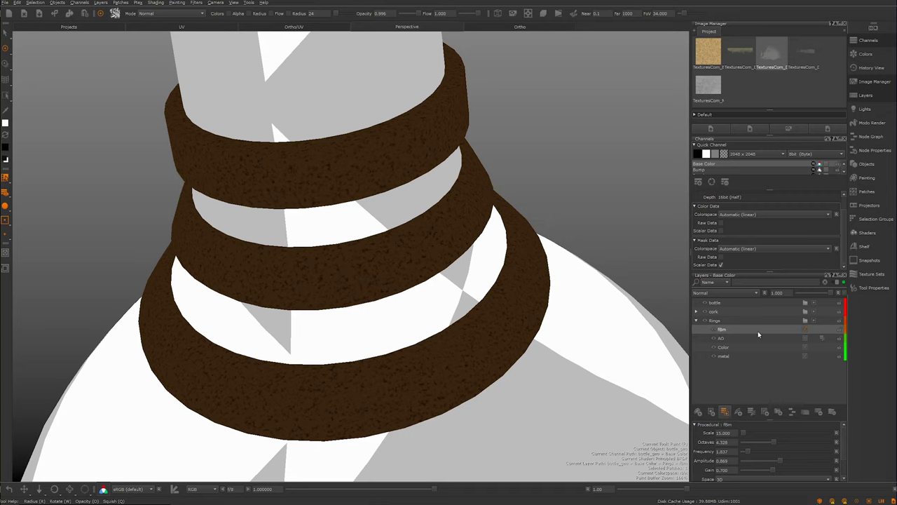
{"action": "left_click", "coordinate": [814, 330]}
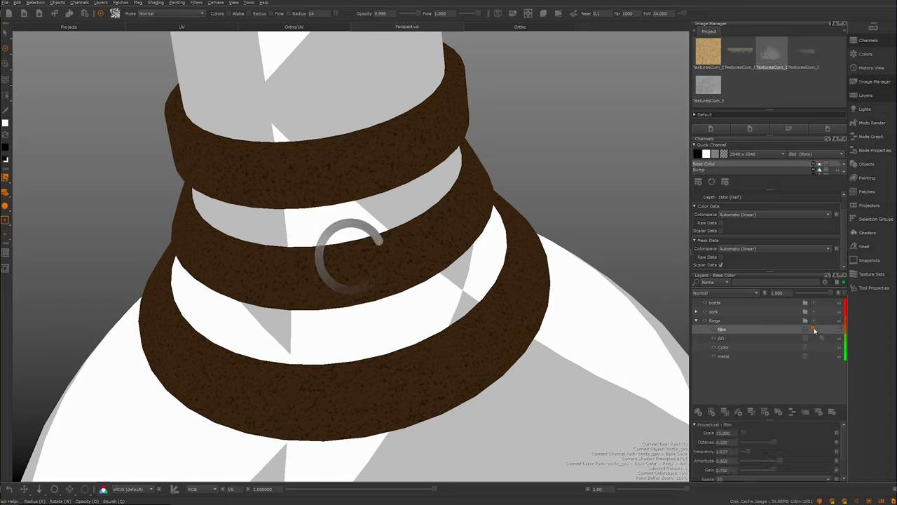
{"action": "double_click", "coordinate": [814, 329]}
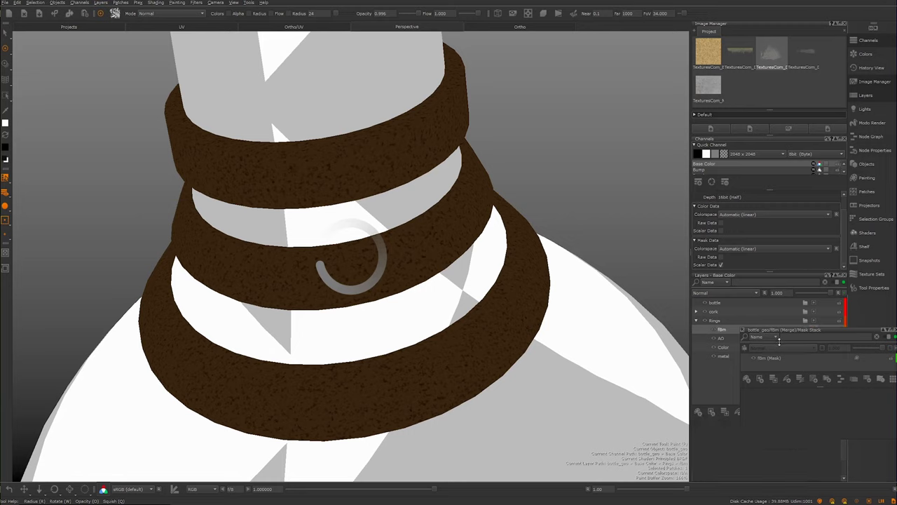
{"action": "left_click_drag", "start_coordinate": [788, 344], "coordinate": [547, 348]}
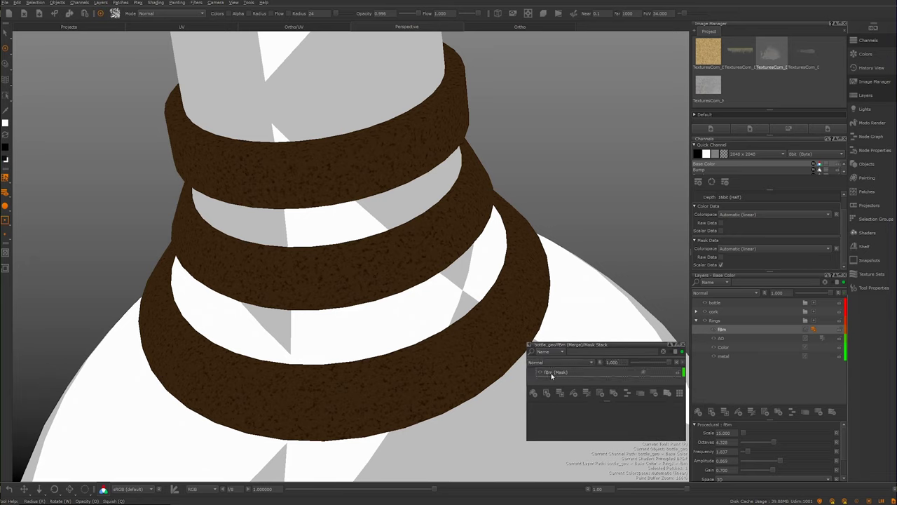
Try to paste the copied AO layer above the fBm (Mask) layer in the mask stack
{"action": "left_click", "coordinate": [586, 373]}
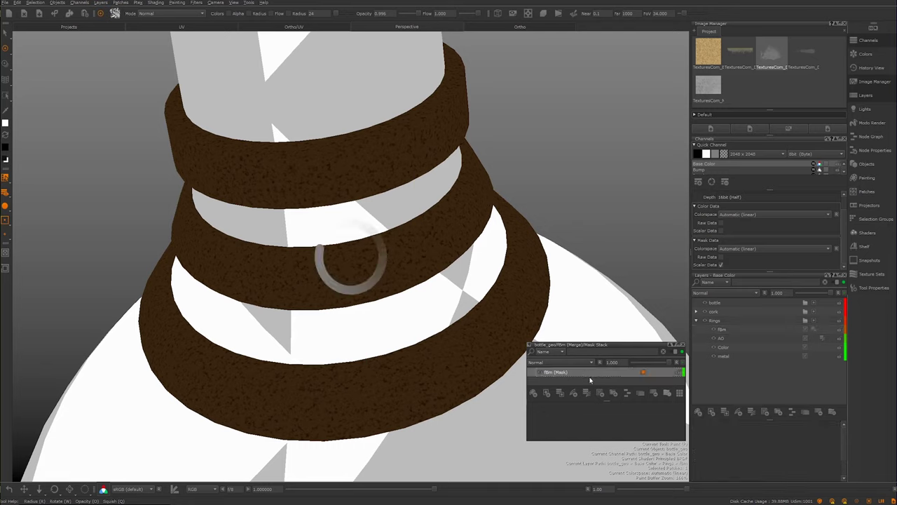
{"action": "key", "text": "ctrl+v"}
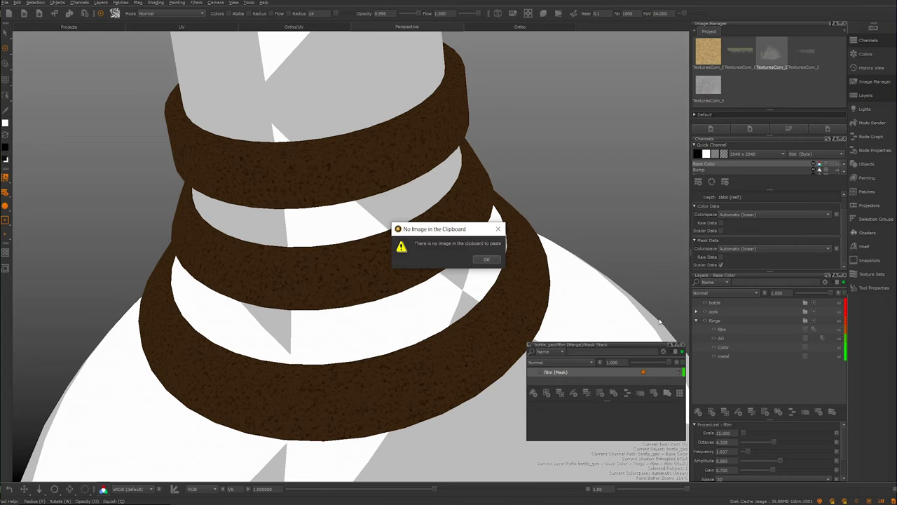
{"action": "key", "text": "Return"}
Copy the AO layer from the Rings group and paste it into the fBm layer's mask stack
{"action": "left_click", "coordinate": [729, 339]}
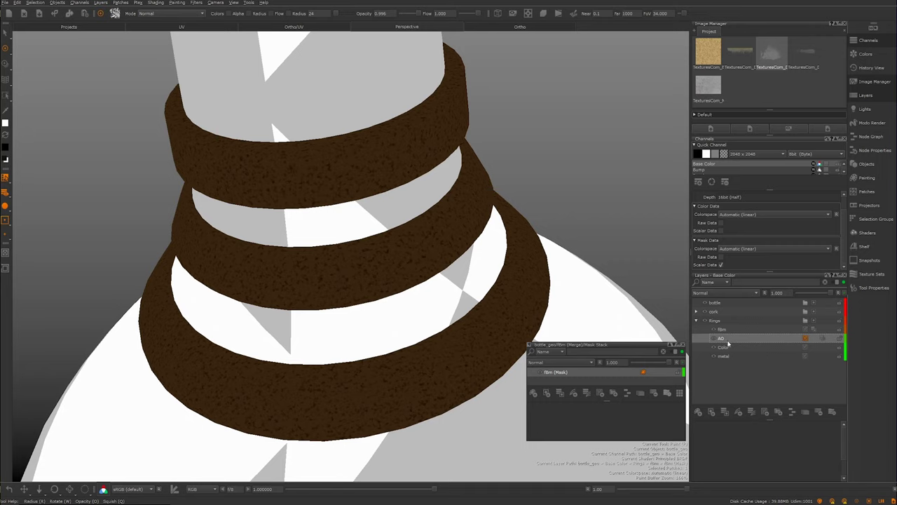
{"action": "left_click", "coordinate": [726, 340]}
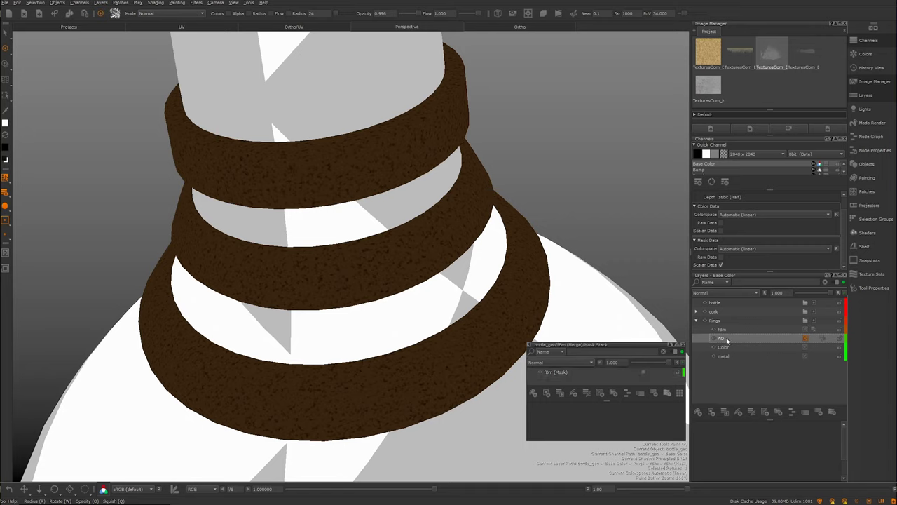
{"action": "right_click", "coordinate": [725, 340]}
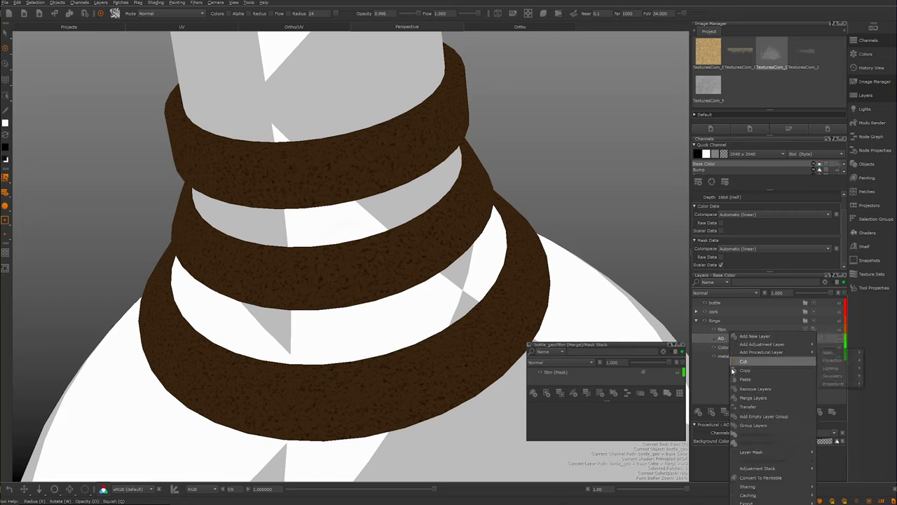
{"action": "left_click", "coordinate": [715, 378]}
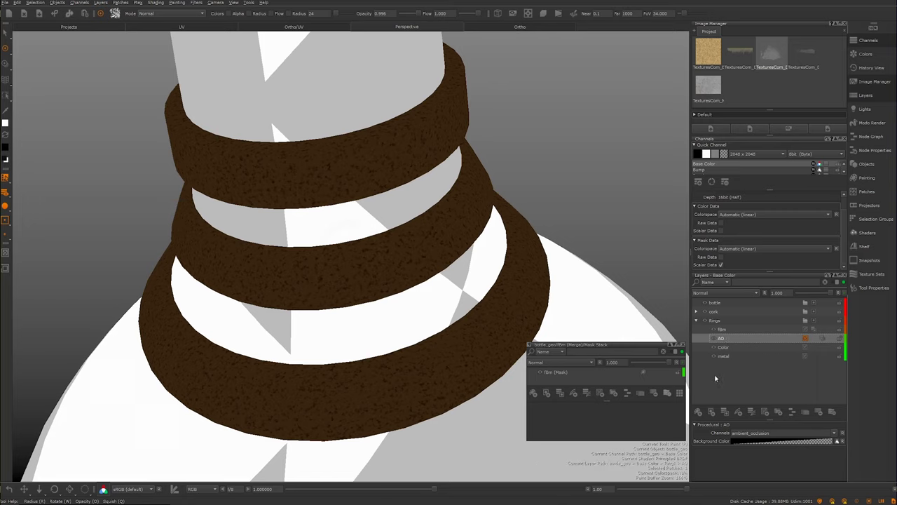
{"action": "right_click", "coordinate": [578, 382]}
{"action": "left_click", "coordinate": [564, 383]}
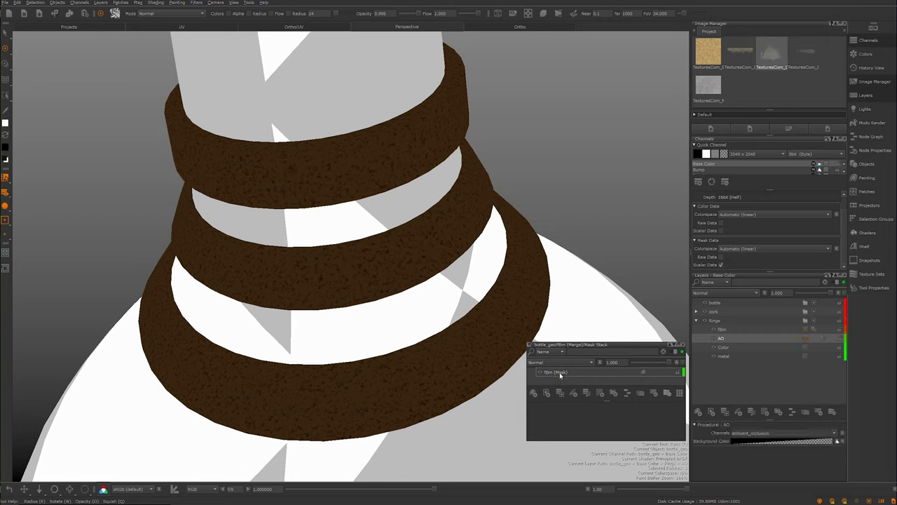
{"action": "key", "text": "ctrl+v"}
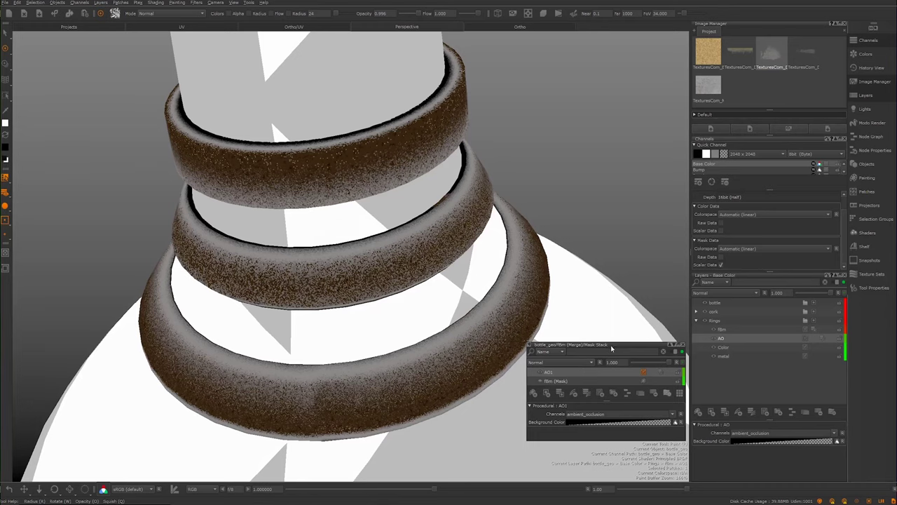
Remove the fBm (Mask) layer from the mask stack, keeping only the pasted AO copy
{"action": "left_click_drag", "start_coordinate": [610, 345], "coordinate": [628, 306]}
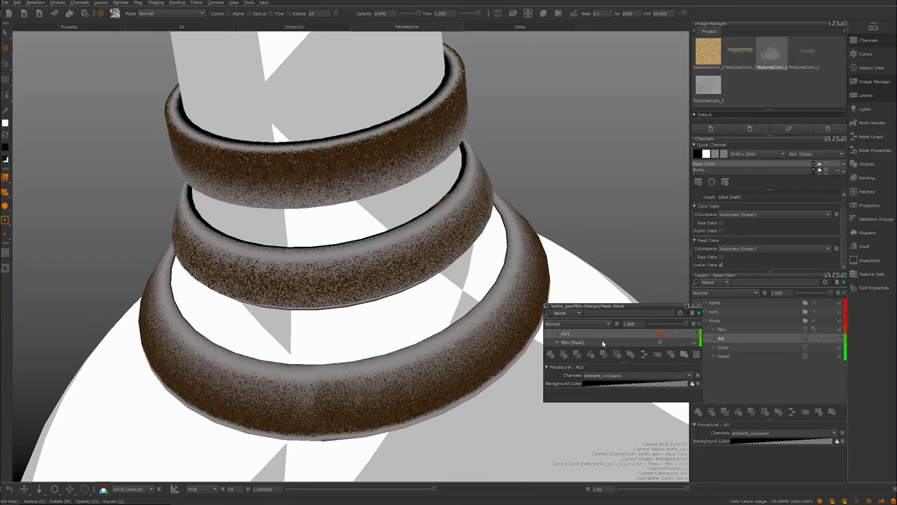
{"action": "left_click", "coordinate": [604, 342]}
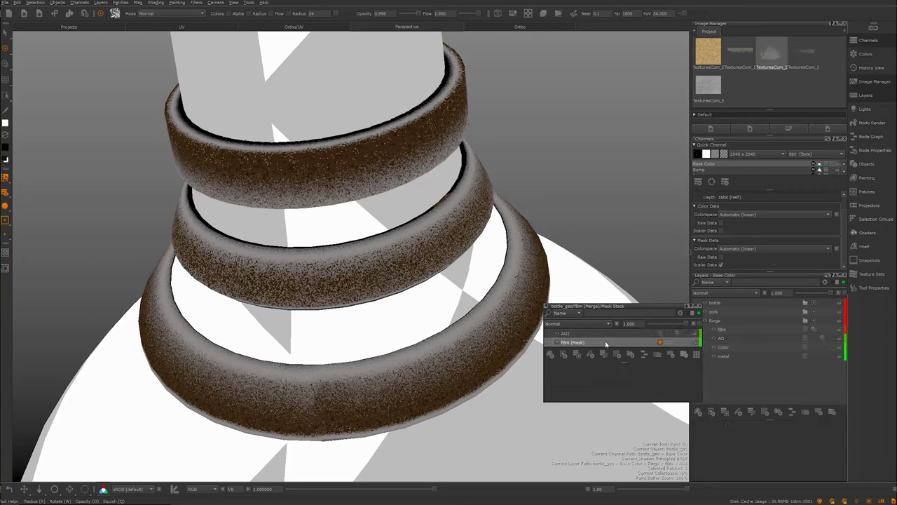
{"action": "left_click", "coordinate": [673, 356]}
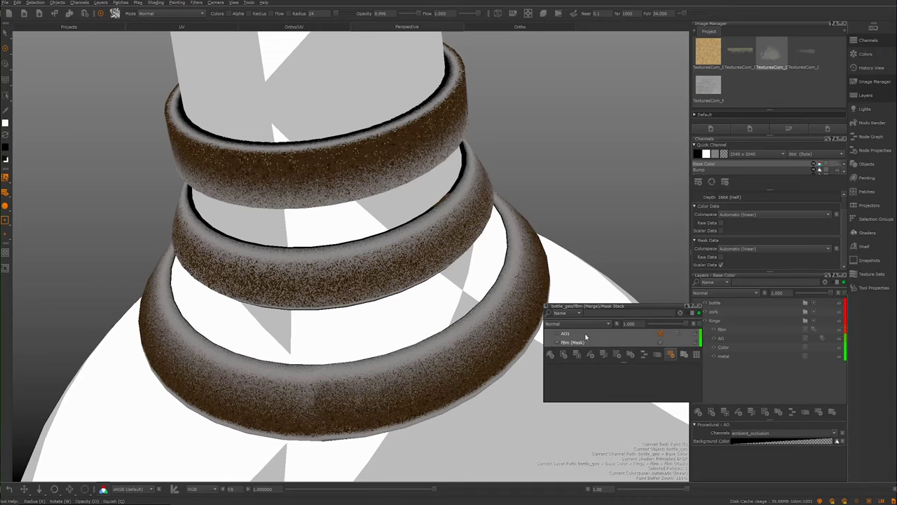
{"action": "left_click", "coordinate": [583, 334]}
{"action": "double_click", "coordinate": [580, 334]}
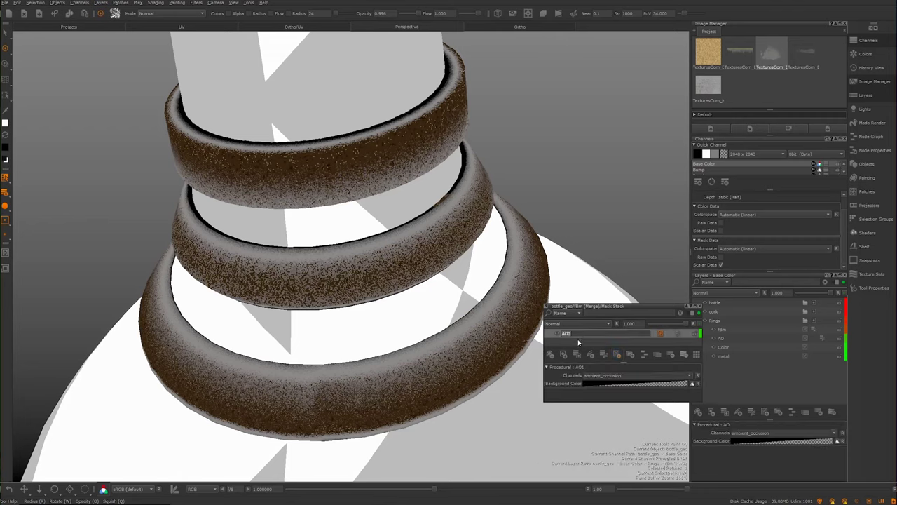
{"action": "key", "text": "Return"}
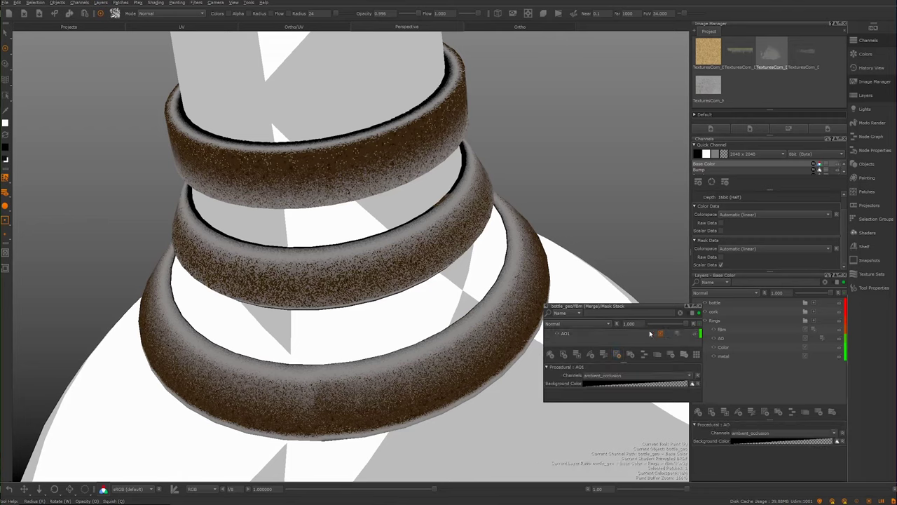
{"action": "left_click", "coordinate": [621, 333]}
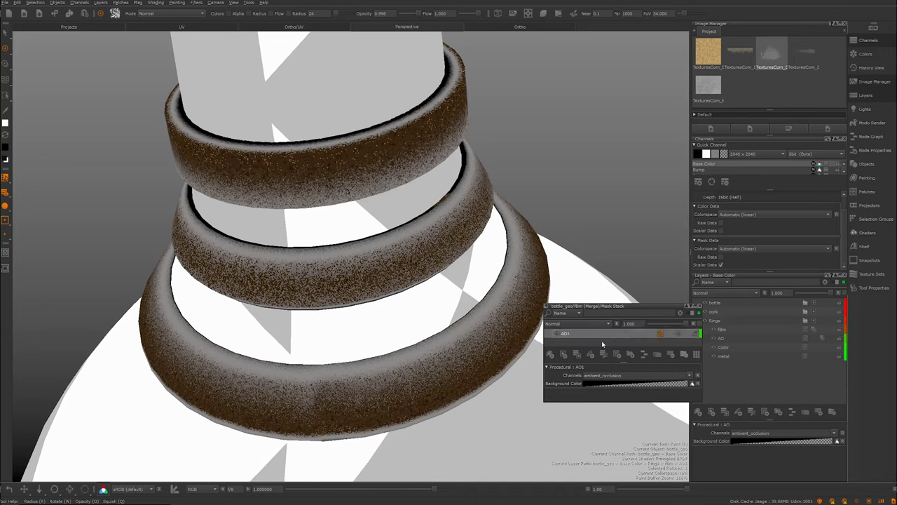
Add an Invert adjustment above the AO copy in the mask stack and hide the Rings group's AO layer
{"action": "left_click", "coordinate": [602, 354]}
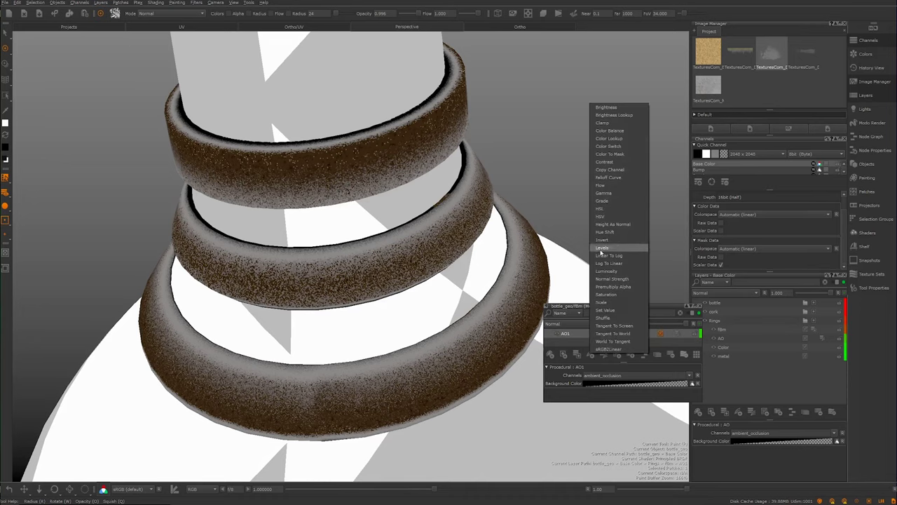
{"action": "left_click", "coordinate": [601, 240]}
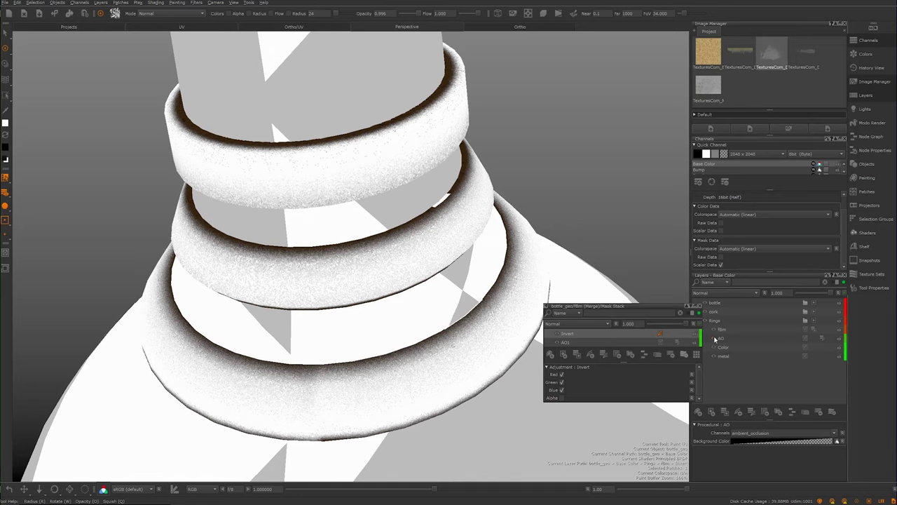
{"action": "left_click", "coordinate": [589, 356]}
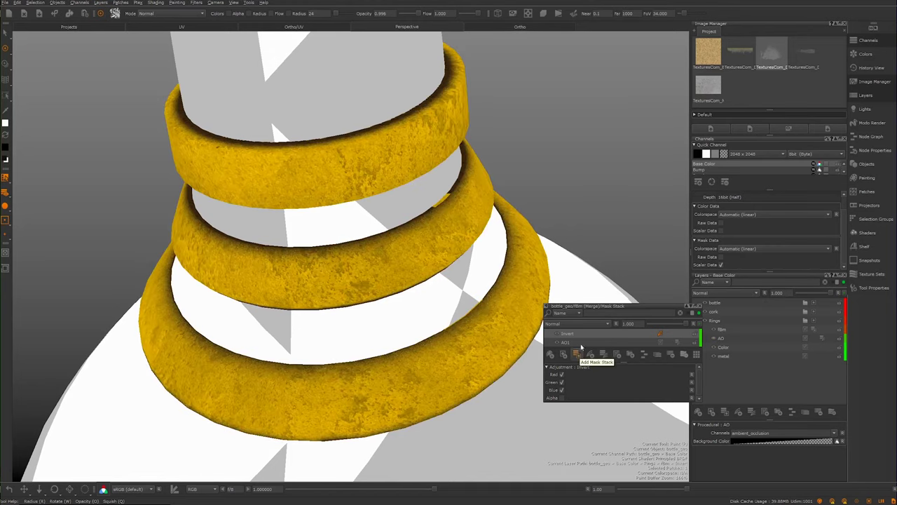
Examine the brown fBm dirt along the ring edges up close and from several angles
{"action": "middle_click_drag", "start_coordinate": [331, 251], "coordinate": [358, 261]}
{"action": "left_click_drag", "start_coordinate": [359, 260], "coordinate": [371, 270], "text": "alt"}
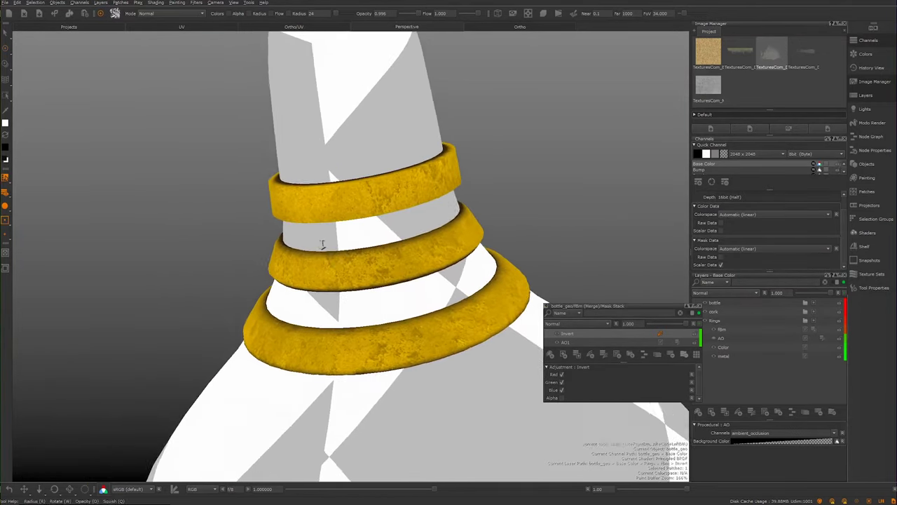
{"action": "right_click_drag", "start_coordinate": [371, 270], "coordinate": [329, 249], "text": "alt"}
{"action": "left_click_drag", "start_coordinate": [329, 249], "coordinate": [348, 256], "text": "alt"}
{"action": "right_click_drag", "start_coordinate": [349, 257], "coordinate": [439, 316], "text": "alt"}
{"action": "left_click_drag", "start_coordinate": [439, 315], "coordinate": [385, 308], "text": "alt"}
{"action": "right_click_drag", "start_coordinate": [384, 308], "coordinate": [421, 245], "text": "alt"}
{"action": "left_click_drag", "start_coordinate": [420, 245], "coordinate": [393, 269], "text": "alt"}
{"action": "middle_click_drag", "start_coordinate": [392, 270], "coordinate": [390, 210]}
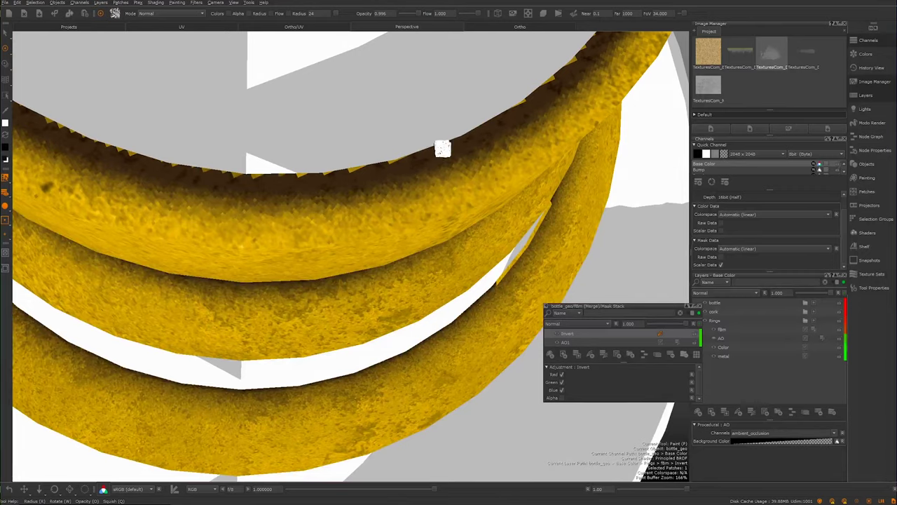
{"action": "right_click_drag", "start_coordinate": [392, 175], "coordinate": [427, 183], "text": "alt"}
{"action": "left_click_drag", "start_coordinate": [428, 184], "coordinate": [399, 206], "text": "alt"}
{"action": "middle_click_drag", "start_coordinate": [398, 205], "coordinate": [469, 166]}
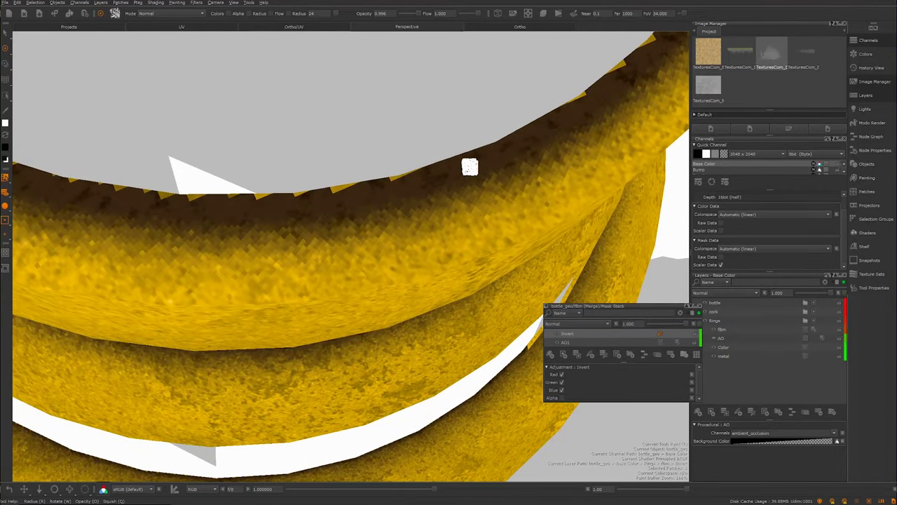
Examine the dirt on the rings with the whole bottle in view and again up close, and close the mask stack
{"action": "mouse_move", "coordinate": [391, 222]}
{"action": "middle_mouse_down"}
{"action": "mouse_move", "coordinate": [346, 249]}
{"action": "mouse_move", "coordinate": [362, 222]}
{"action": "mouse_move", "coordinate": [357, 245]}
{"action": "mouse_move", "coordinate": [394, 228]}
{"action": "mouse_move", "coordinate": [426, 250]}
{"action": "mouse_move", "coordinate": [404, 212]}
{"action": "middle_mouse_up"}
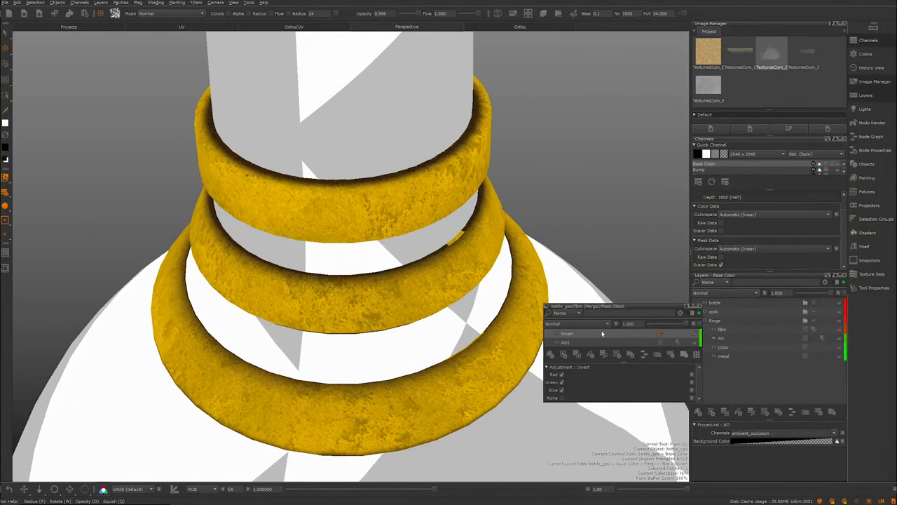
{"action": "left_click_drag", "start_coordinate": [362, 216], "coordinate": [362, 185], "text": "alt"}
{"action": "right_click_drag", "start_coordinate": [363, 184], "coordinate": [297, 210], "text": "alt"}
{"action": "left_click_drag", "start_coordinate": [297, 210], "coordinate": [348, 225], "text": "alt"}
{"action": "right_click_drag", "start_coordinate": [348, 224], "coordinate": [460, 344], "text": "alt"}
{"action": "left_click_drag", "start_coordinate": [385, 310], "coordinate": [416, 302], "text": "alt"}
{"action": "right_click_drag", "start_coordinate": [416, 302], "coordinate": [367, 316], "text": "alt"}
{"action": "middle_click_drag", "start_coordinate": [367, 316], "coordinate": [376, 306], "text": "alt"}
{"action": "mouse_move", "coordinate": [376, 307]}
{"action": "left_mouse_down", "text": "alt"}
{"action": "mouse_move", "coordinate": [402, 294]}
{"action": "mouse_move", "coordinate": [408, 266]}
{"action": "mouse_move", "coordinate": [272, 224]}
{"action": "mouse_move", "coordinate": [236, 187]}
{"action": "mouse_move", "coordinate": [250, 191]}
{"action": "left_mouse_up", "text": "alt"}
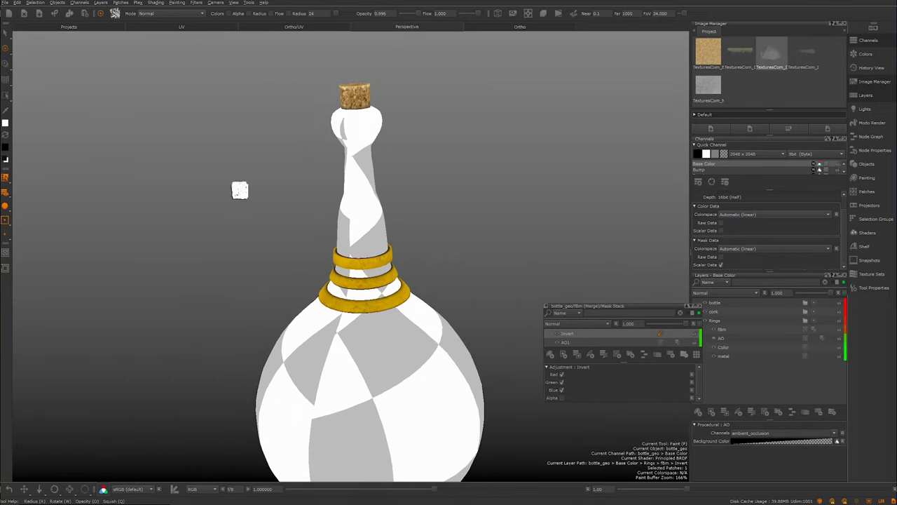
{"action": "right_click_drag", "start_coordinate": [250, 191], "coordinate": [369, 224], "text": "alt"}
{"action": "mouse_move", "coordinate": [414, 229]}
{"action": "left_mouse_down", "text": "alt"}
{"action": "mouse_move", "coordinate": [352, 217]}
{"action": "mouse_move", "coordinate": [420, 279]}
{"action": "left_mouse_up", "text": "alt"}
{"action": "scroll", "coordinate": [420, 279], "scroll_direction": "up", "scroll_amount": 5}
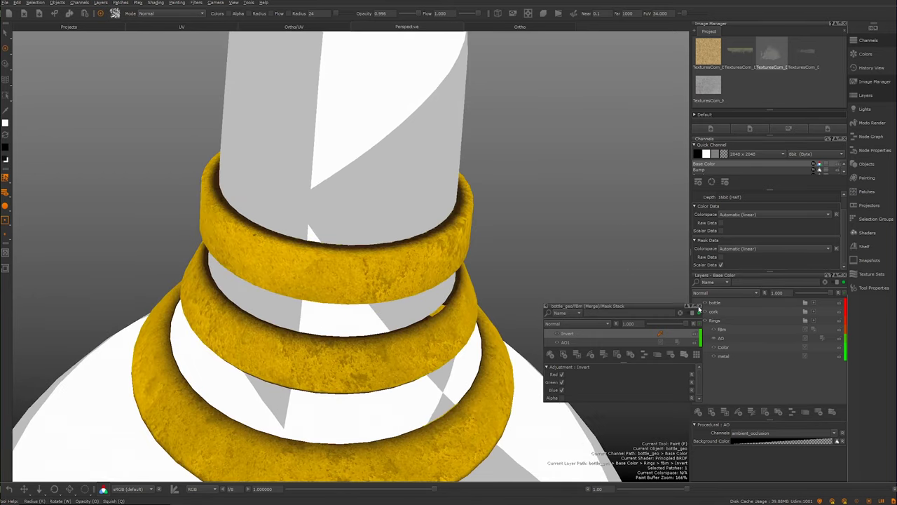
{"action": "left_click", "coordinate": [721, 338]}
{"action": "mouse_move", "coordinate": [361, 271]}
{"action": "left_mouse_down", "text": "alt"}
{"action": "mouse_move", "coordinate": [434, 241]}
{"action": "mouse_move", "coordinate": [417, 270]}
{"action": "mouse_move", "coordinate": [410, 254]}
{"action": "mouse_move", "coordinate": [490, 232]}
{"action": "left_mouse_up", "text": "alt"}
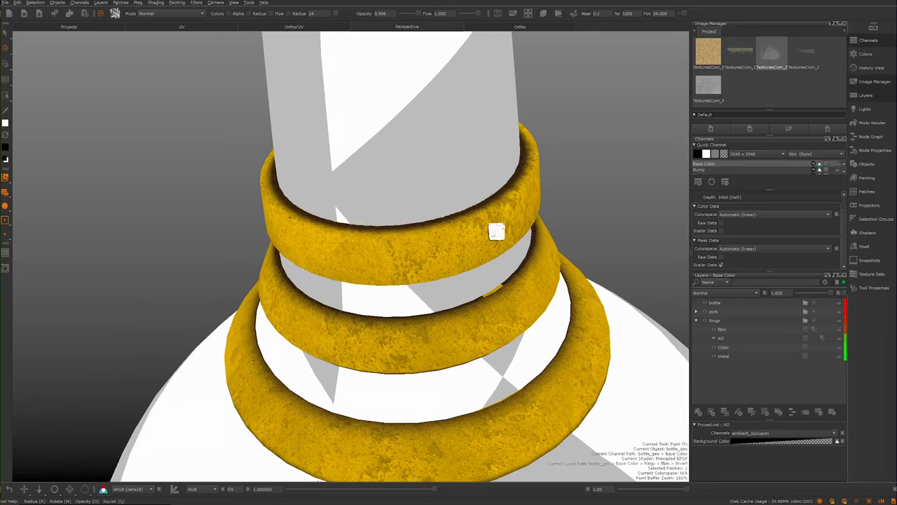
{"action": "left_click", "coordinate": [729, 329]}
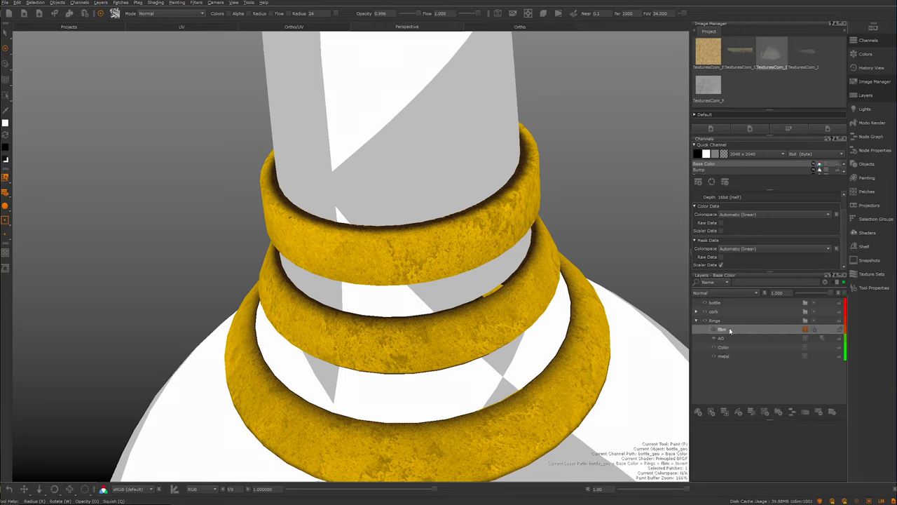
{"action": "key", "text": "Down"}
{"action": "key", "text": "Down"}
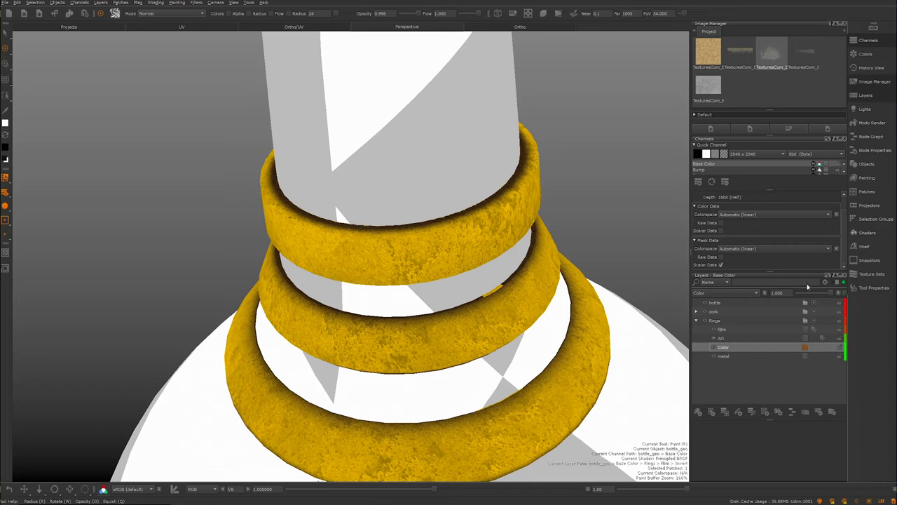
{"action": "left_click", "coordinate": [729, 329]}
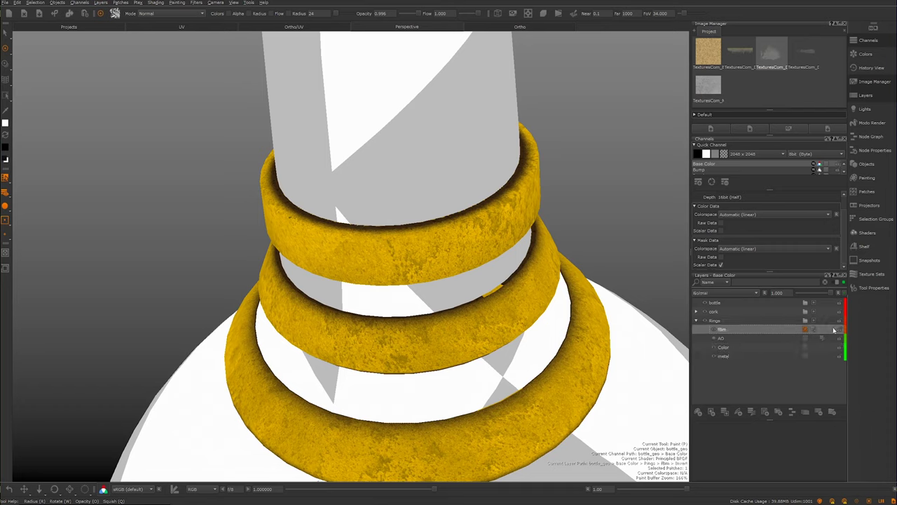
{"action": "right_click", "coordinate": [738, 331]}
{"action": "left_click", "coordinate": [704, 375]}
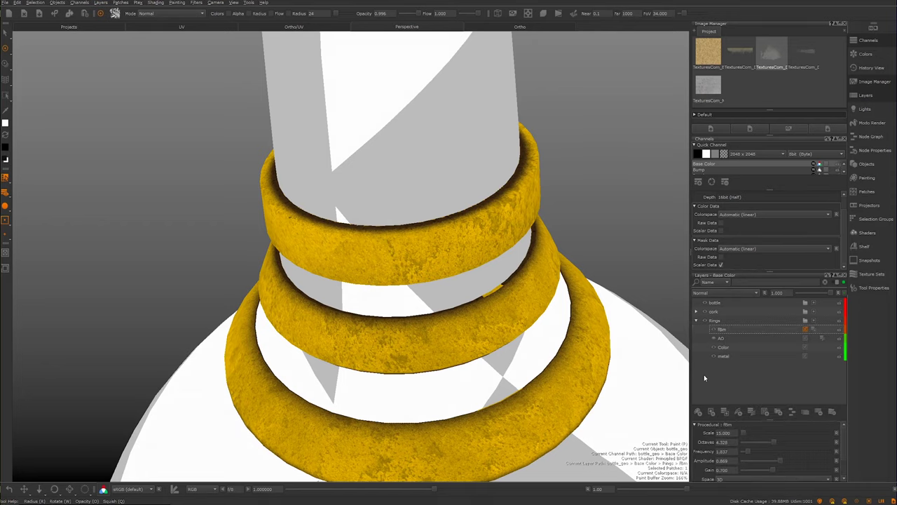
Add a Geo-Channel procedural layer at the top of the layer stack, set its channel to curvature, and inspect the ring edges
{"action": "left_click", "coordinate": [766, 414]}
{"action": "mouse_move", "coordinate": [789, 442]}
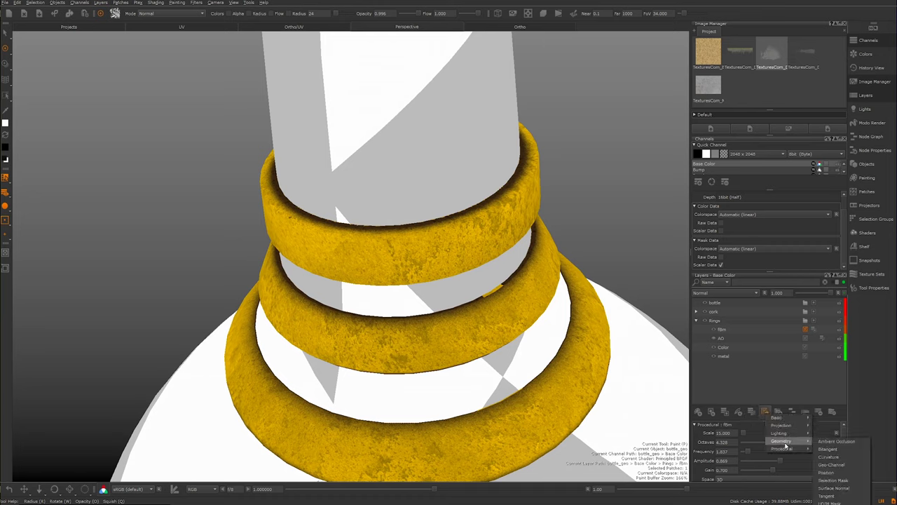
{"action": "left_click", "coordinate": [837, 466]}
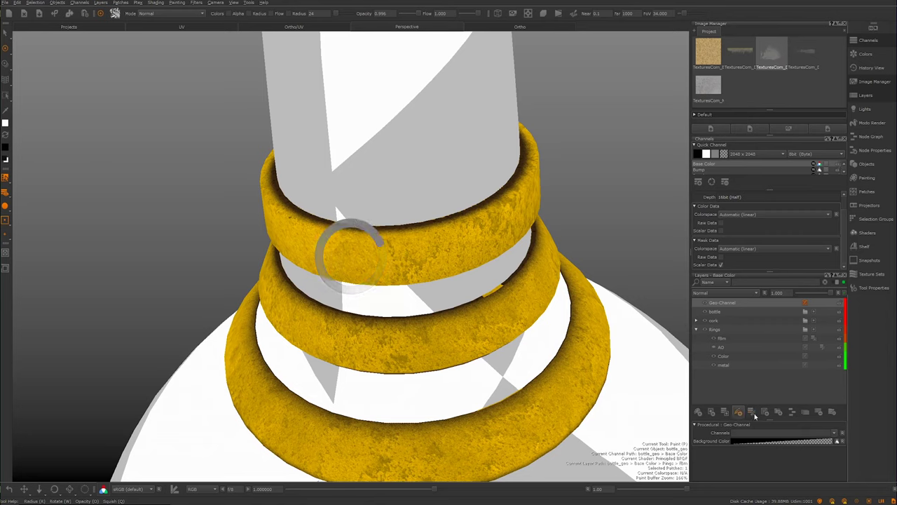
{"action": "left_click", "coordinate": [836, 434]}
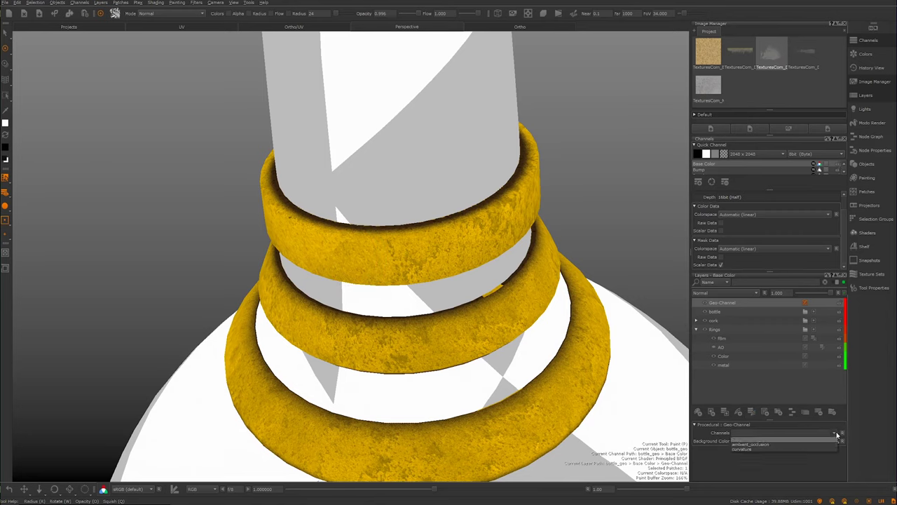
{"action": "left_click", "coordinate": [782, 445]}
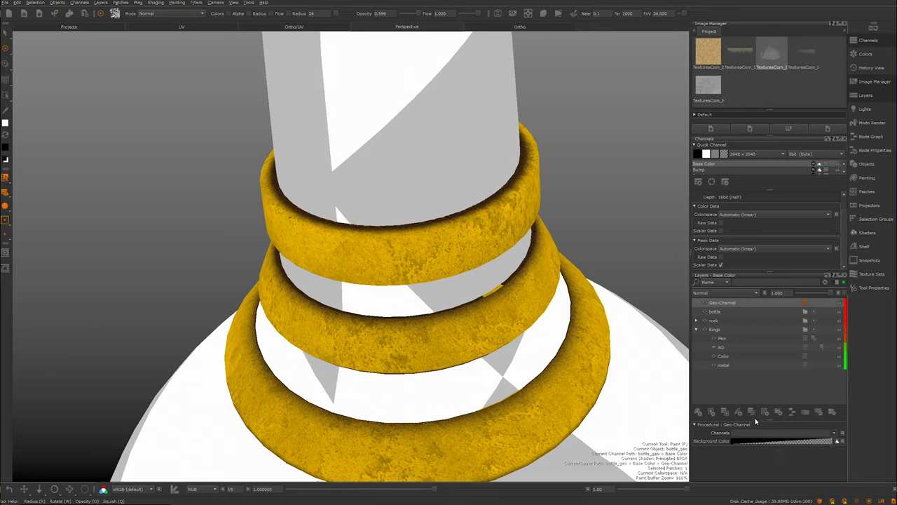
{"action": "left_click", "coordinate": [748, 372]}
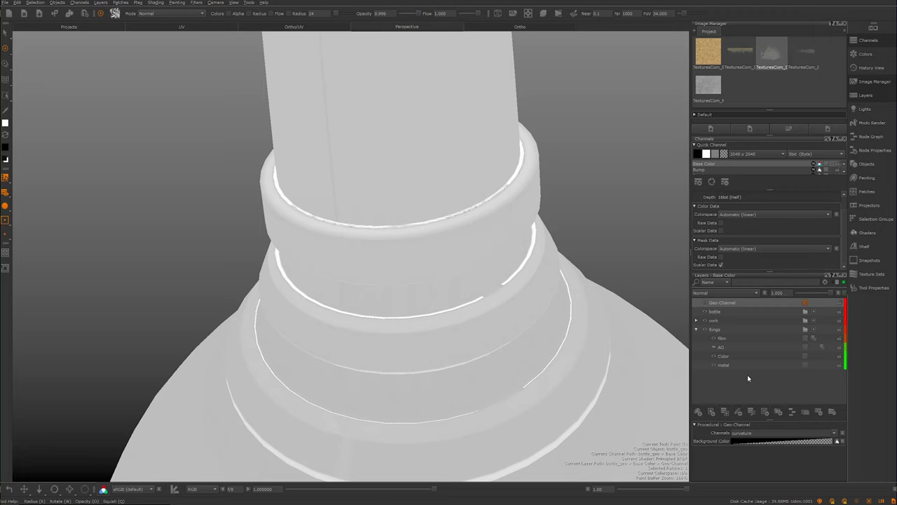
{"action": "mouse_move", "coordinate": [326, 201]}
{"action": "left_mouse_down", "text": "alt"}
{"action": "mouse_move", "coordinate": [350, 210]}
{"action": "mouse_move", "coordinate": [408, 155]}
{"action": "mouse_move", "coordinate": [400, 140]}
{"action": "mouse_move", "coordinate": [385, 140]}
{"action": "mouse_move", "coordinate": [453, 223]}
{"action": "left_mouse_up", "text": "alt"}
{"action": "mouse_move", "coordinate": [452, 180]}
{"action": "left_mouse_down", "text": "alt"}
{"action": "mouse_move", "coordinate": [367, 126]}
{"action": "mouse_move", "coordinate": [339, 151]}
{"action": "mouse_move", "coordinate": [381, 204]}
{"action": "mouse_move", "coordinate": [381, 192]}
{"action": "left_mouse_up", "text": "alt"}
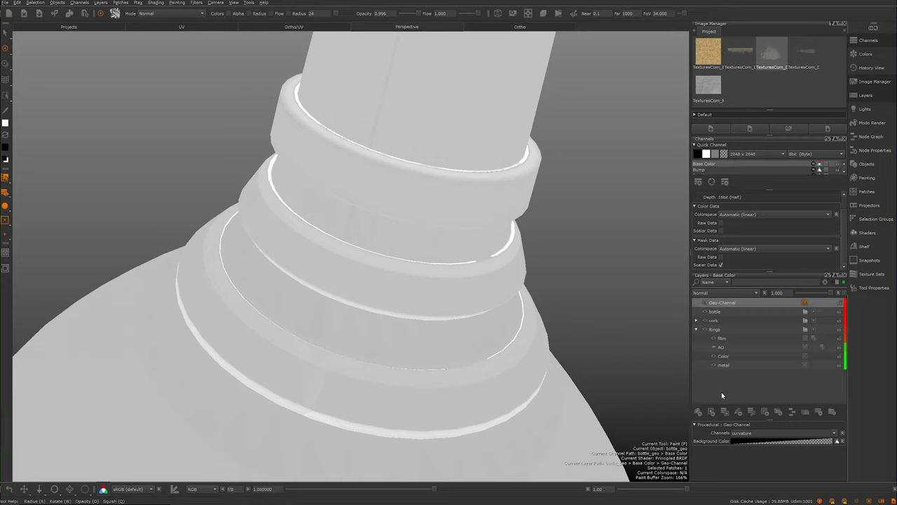
Add an Invert adjustment above the Geo-Channel layer and inspect the inverted curvature on the rings
{"action": "left_click", "coordinate": [738, 414]}
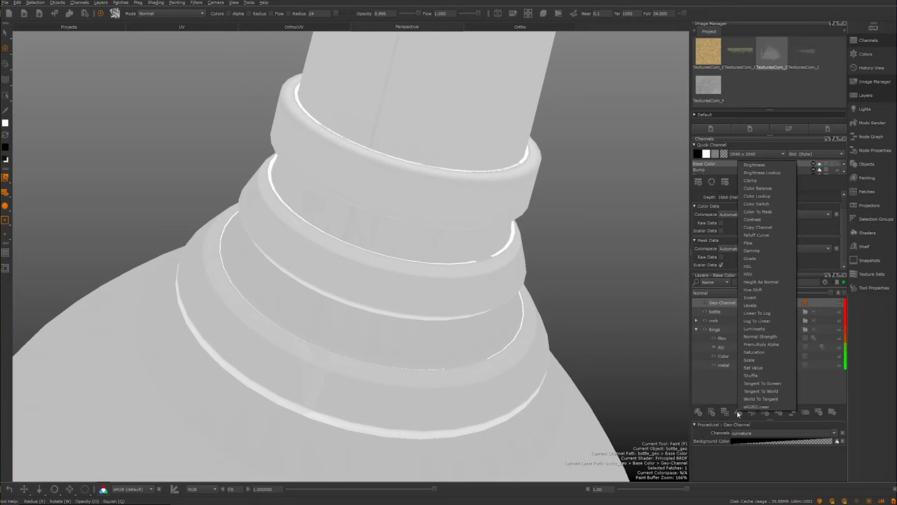
{"action": "left_click", "coordinate": [757, 304]}
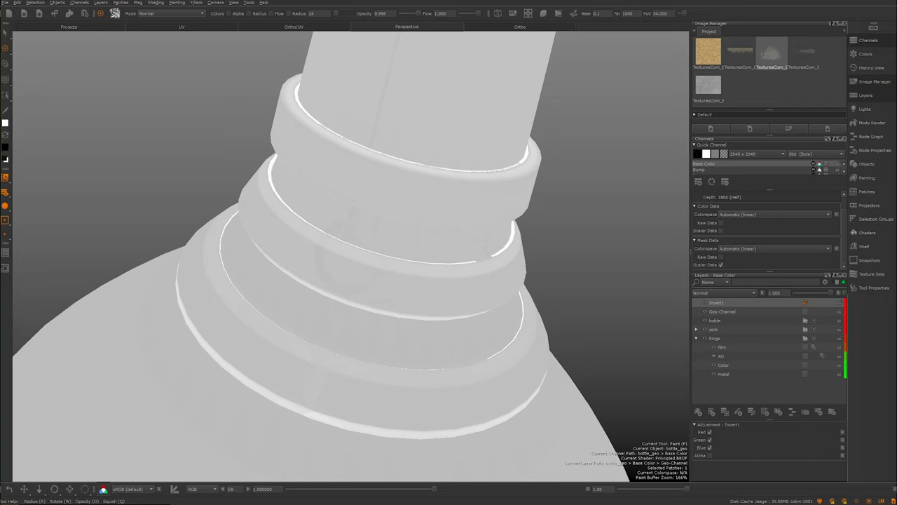
{"action": "mouse_move", "coordinate": [156, 117]}
{"action": "left_mouse_down", "text": "alt"}
{"action": "mouse_move", "coordinate": [140, 135]}
{"action": "mouse_move", "coordinate": [156, 125]}
{"action": "left_mouse_up", "text": "alt"}
{"action": "left_click_drag", "start_coordinate": [501, 299], "coordinate": [459, 255], "text": "alt"}
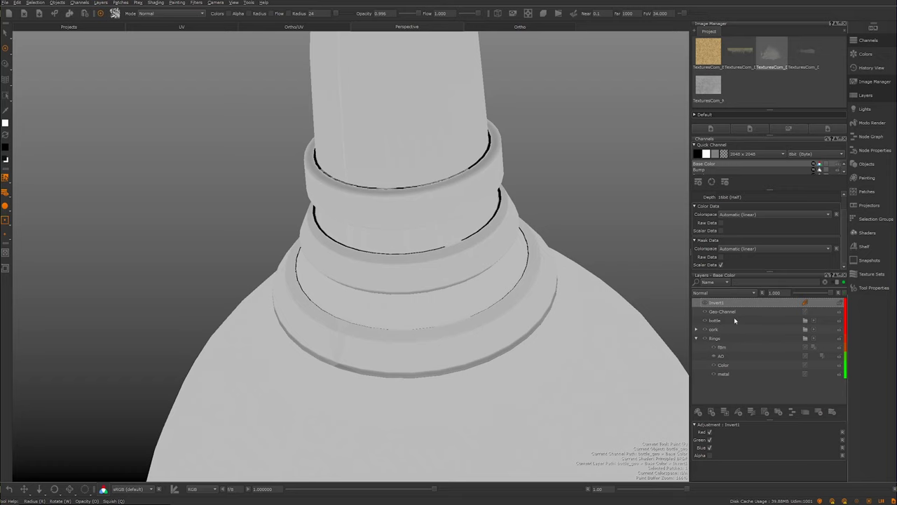
Remove the Invert and Geo-Channel layers together from the top of the layer stack
{"action": "left_click", "coordinate": [788, 311], "text": "shift"}
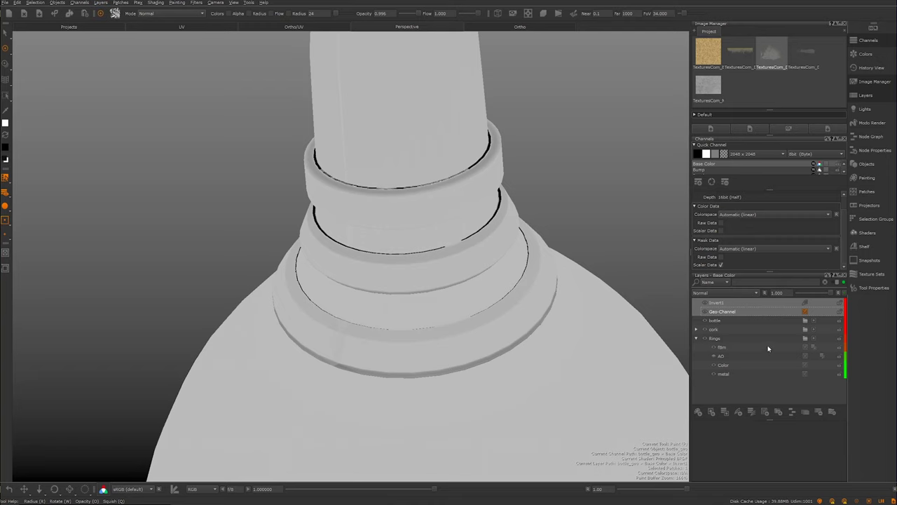
{"action": "left_click_drag", "start_coordinate": [757, 311], "coordinate": [757, 388]}
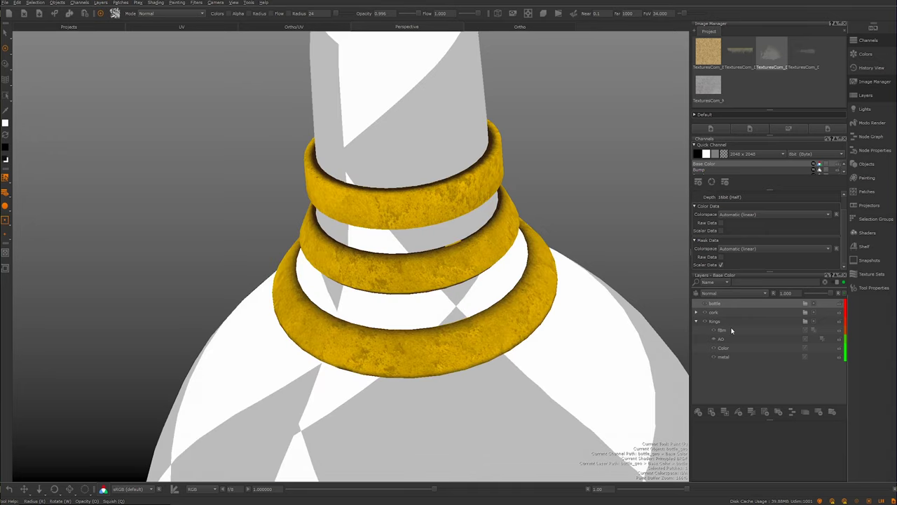
Add a basic Color procedural layer above the fBm layer in the Rings group
{"action": "left_click", "coordinate": [722, 329]}
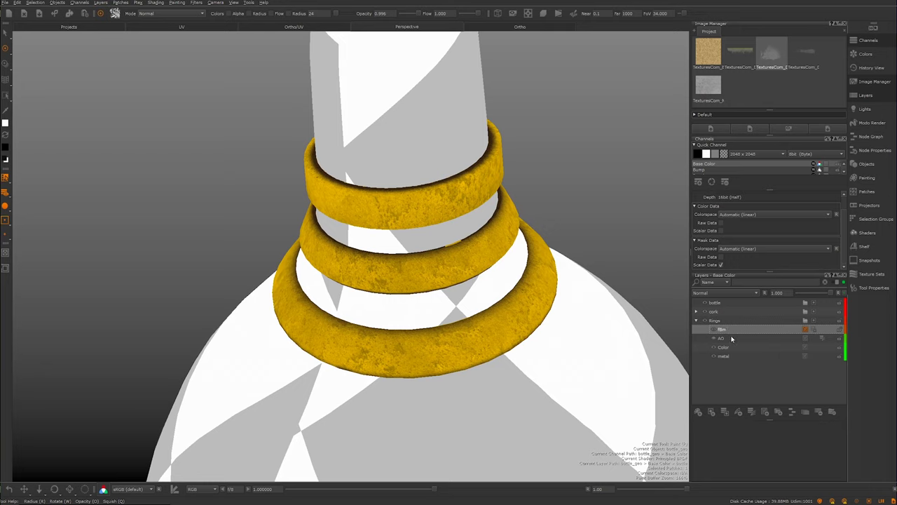
{"action": "right_click", "coordinate": [713, 341]}
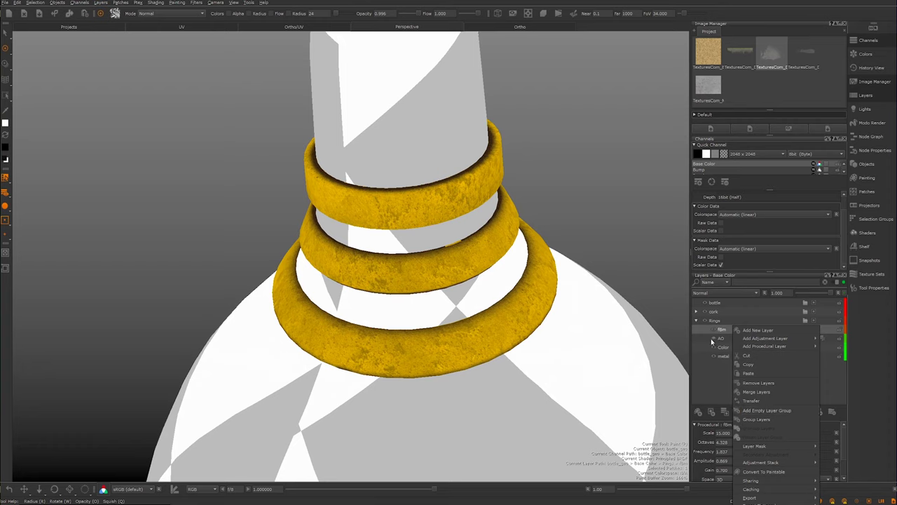
{"action": "left_click", "coordinate": [731, 329]}
{"action": "left_click", "coordinate": [764, 412]}
{"action": "mouse_move", "coordinate": [793, 438]}
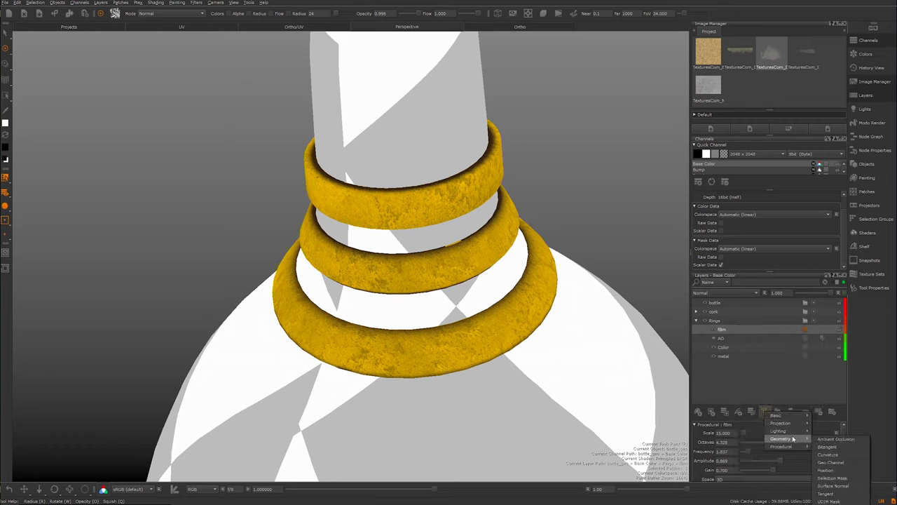
{"action": "mouse_move", "coordinate": [832, 464]}
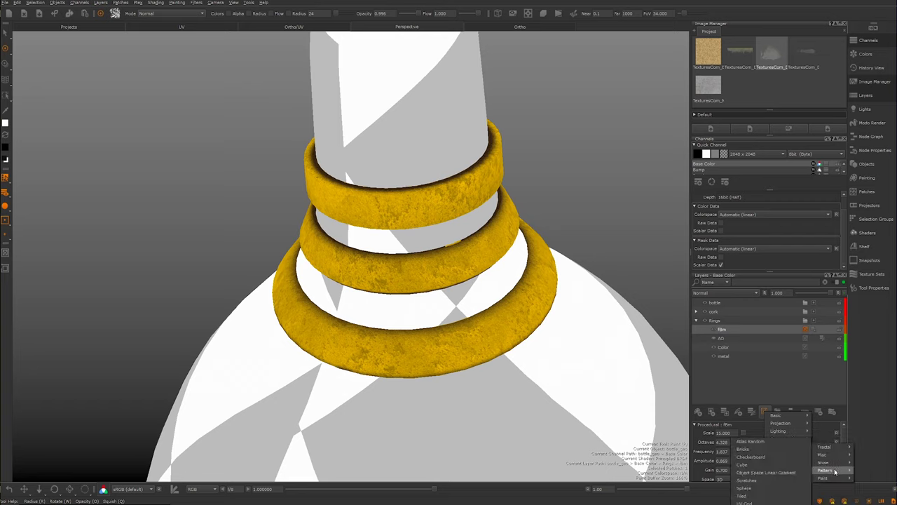
{"action": "mouse_move", "coordinate": [789, 419]}
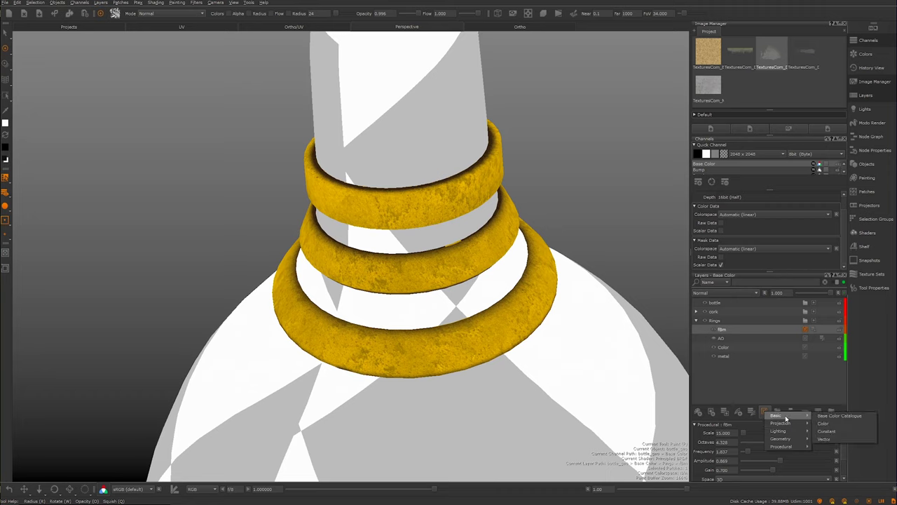
{"action": "left_click", "coordinate": [830, 425]}
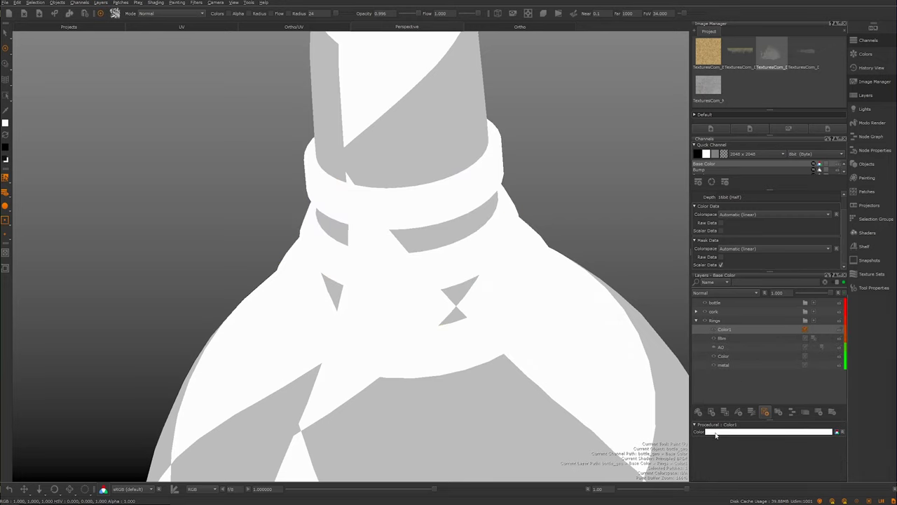
Set the new Color layer to a pale yellow with hue 49, saturation 55 and value 100
{"action": "mouse_move", "coordinate": [716, 436]}
{"action": "left_click", "coordinate": [739, 433]}
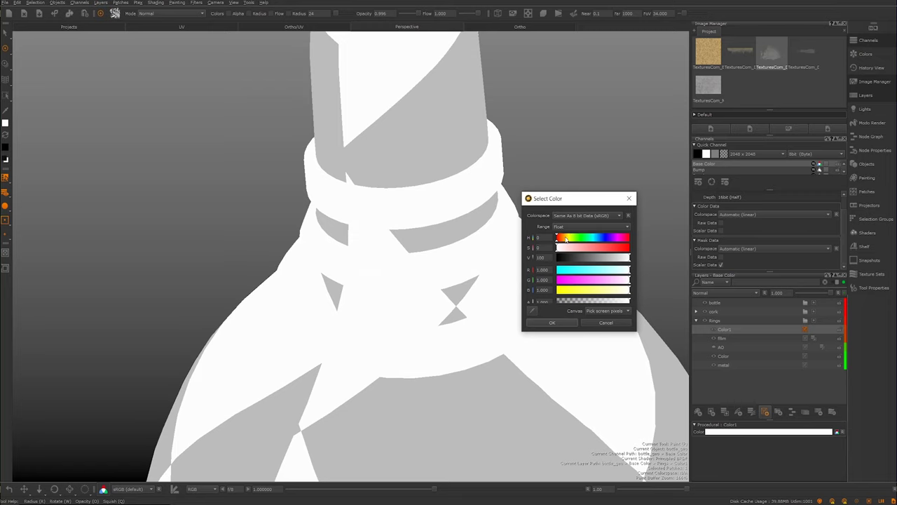
{"action": "left_click", "coordinate": [567, 238]}
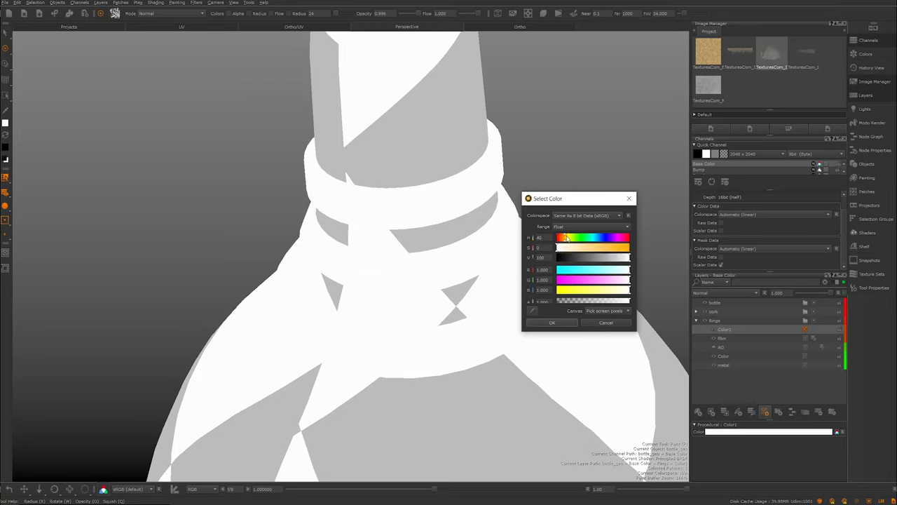
{"action": "left_click", "coordinate": [603, 249]}
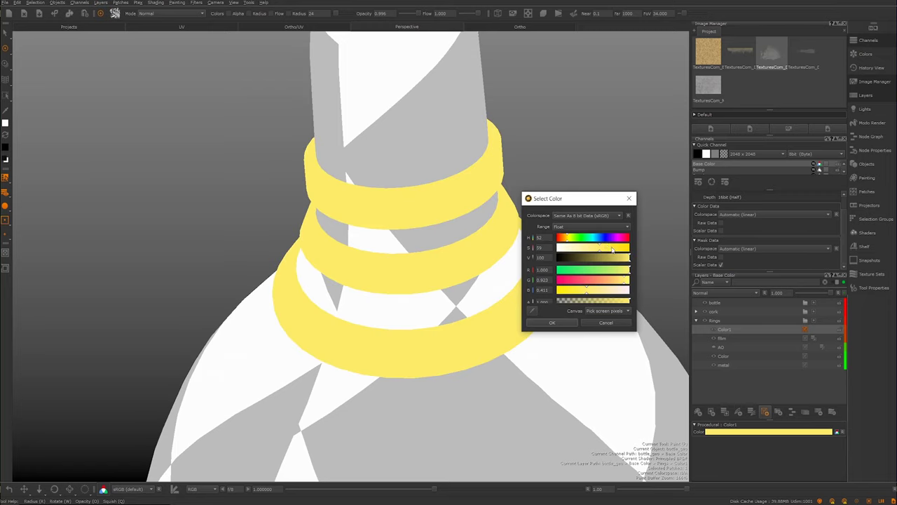
{"action": "left_click", "coordinate": [609, 249]}
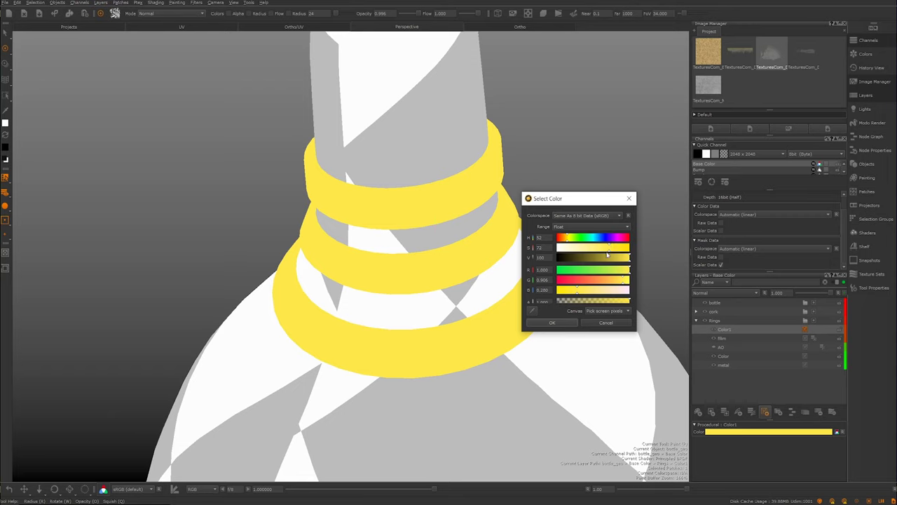
{"action": "left_click_drag", "start_coordinate": [612, 250], "coordinate": [623, 250]}
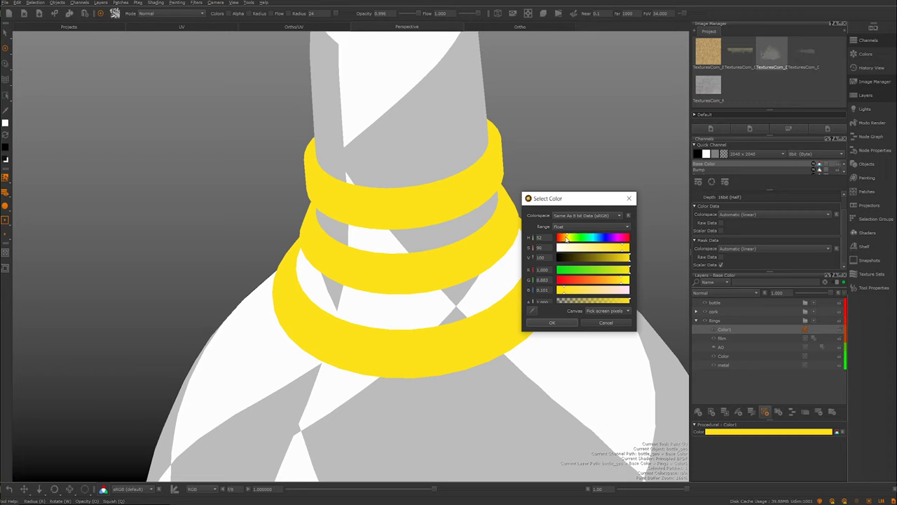
{"action": "left_click_drag", "start_coordinate": [568, 238], "coordinate": [565, 238]}
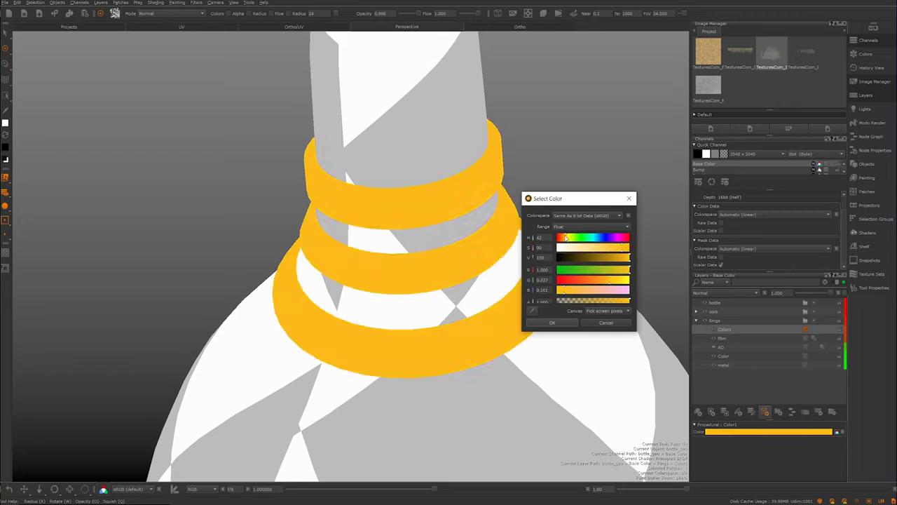
{"action": "left_click", "coordinate": [607, 250]}
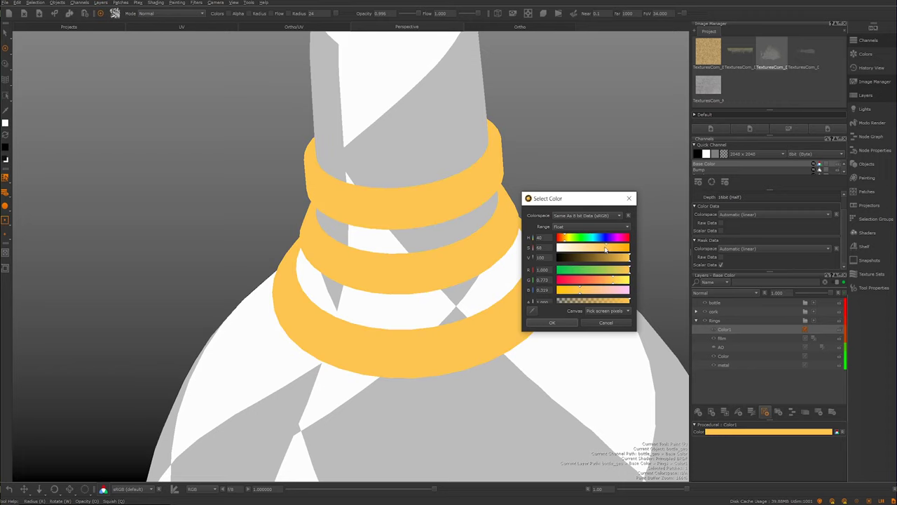
{"action": "left_click", "coordinate": [598, 250]}
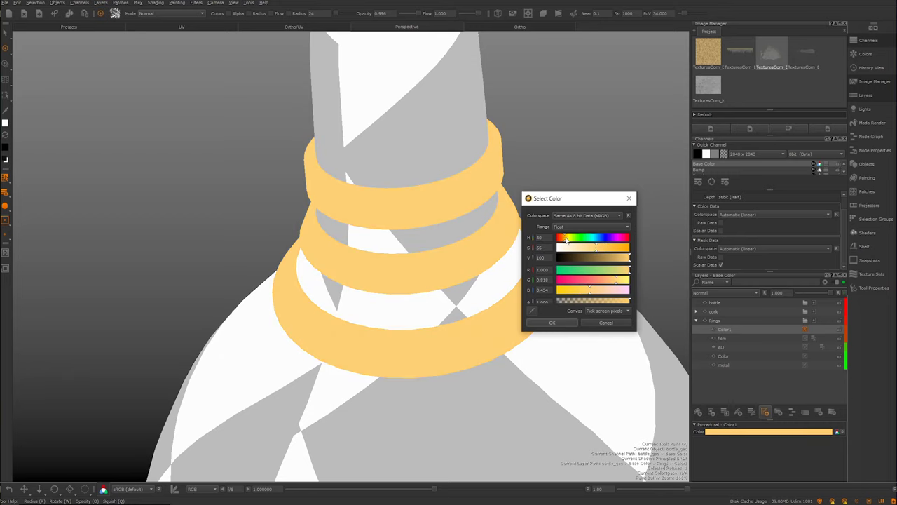
{"action": "left_click", "coordinate": [569, 239]}
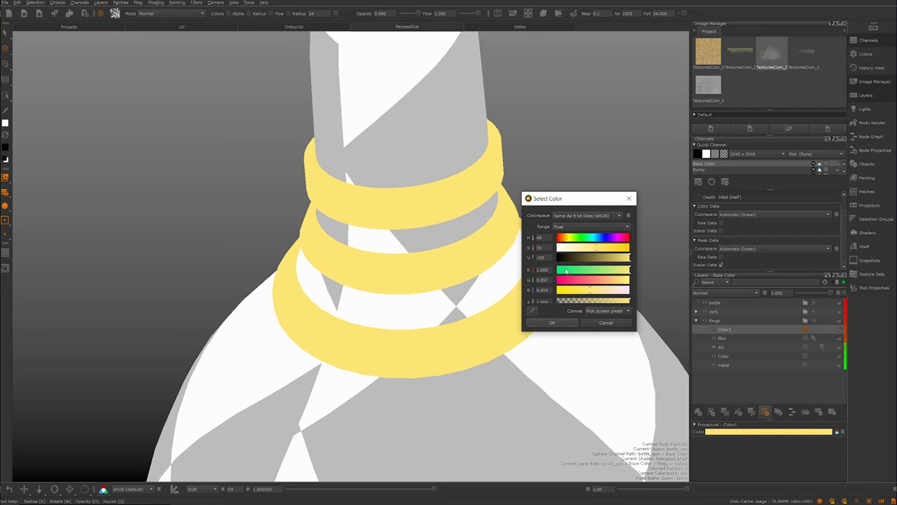
{"action": "left_click", "coordinate": [552, 322]}
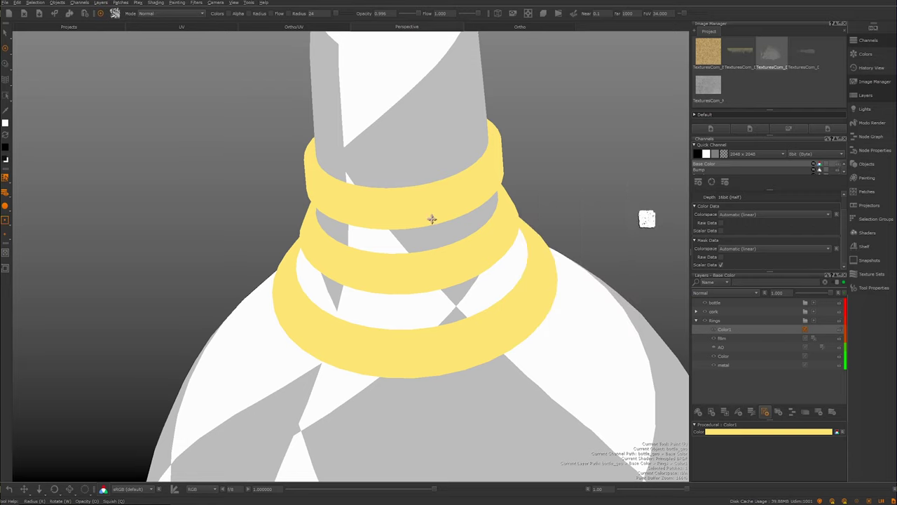
Rename the pale yellow Color layer in the Rings group as light_yellow
{"action": "middle_click_drag", "start_coordinate": [431, 218], "coordinate": [455, 229], "text": "alt"}
{"action": "right_click_drag", "start_coordinate": [455, 228], "coordinate": [545, 269], "text": "alt"}
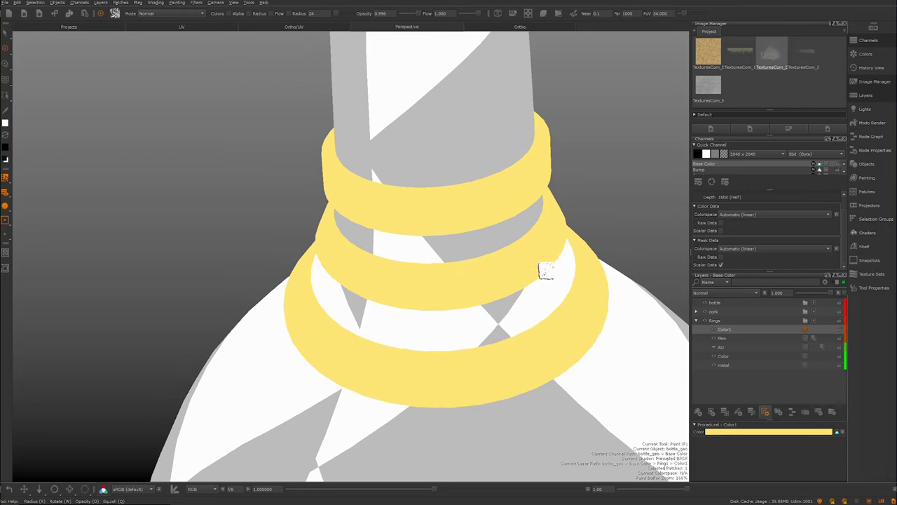
{"action": "double_click", "coordinate": [726, 330]}
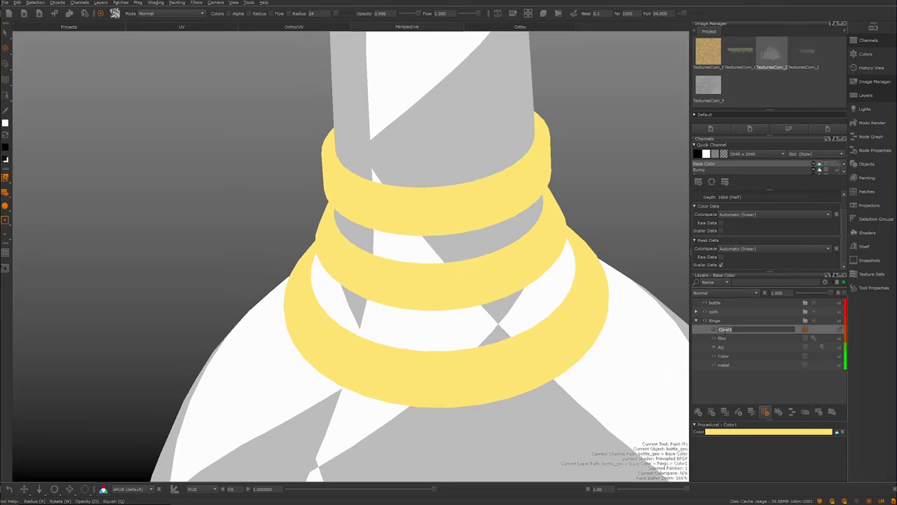
{"action": "type", "text": "light_yell"}
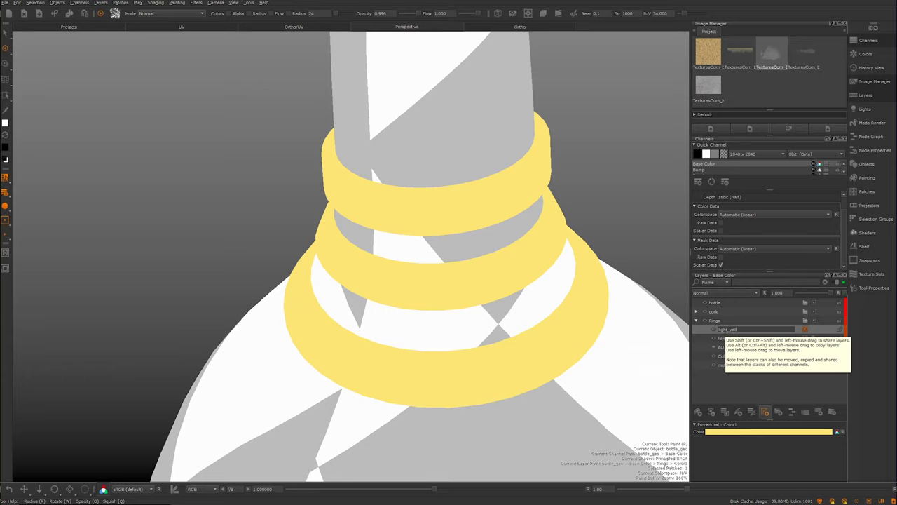
{"action": "type", "text": "ow"}
{"action": "key", "text": "Return"}
Add a mask stack to the light_yellow layer and select its default mask layer
{"action": "scroll", "coordinate": [385, 198], "scroll_direction": "up", "scroll_amount": 5}
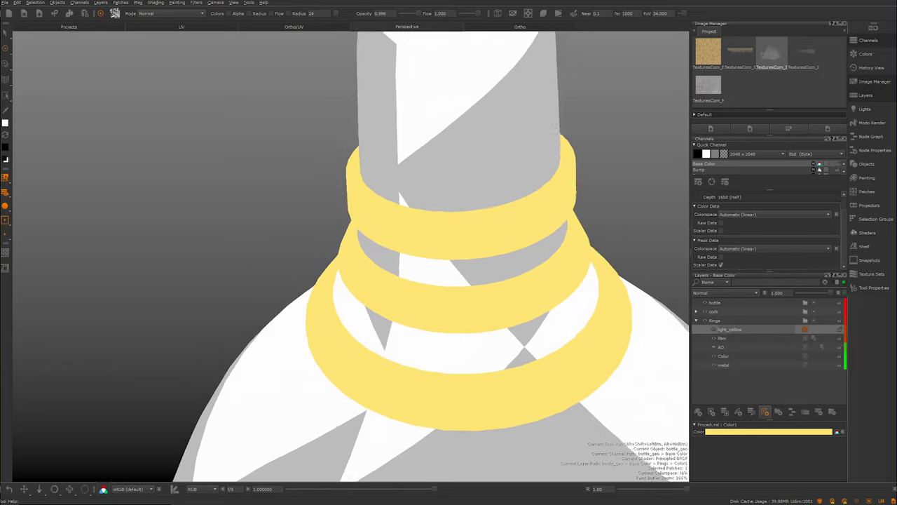
{"action": "left_click_drag", "start_coordinate": [488, 174], "coordinate": [416, 176], "text": "alt"}
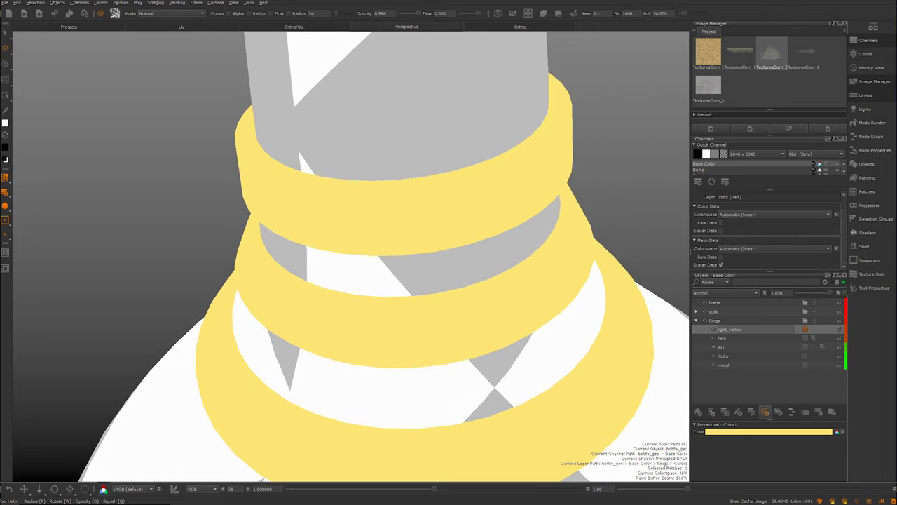
{"action": "left_click", "coordinate": [747, 330]}
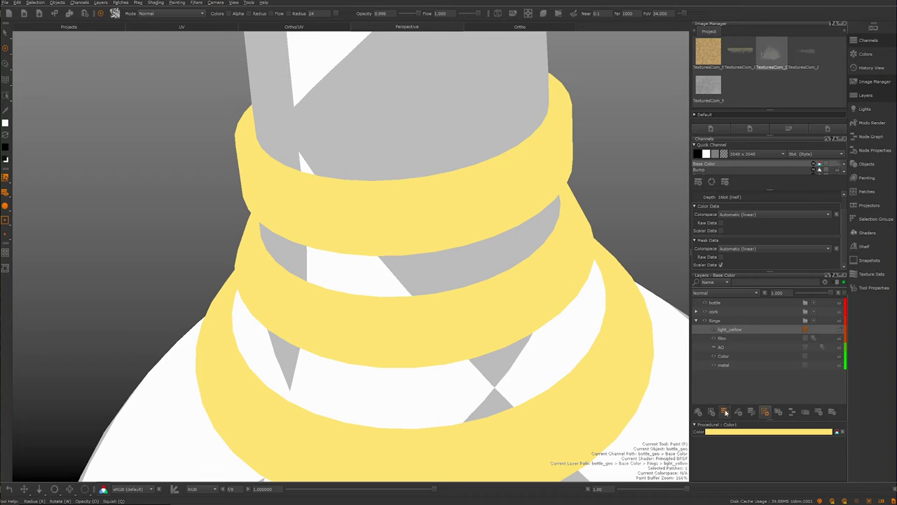
{"action": "left_click", "coordinate": [806, 330]}
{"action": "left_click", "coordinate": [815, 331]}
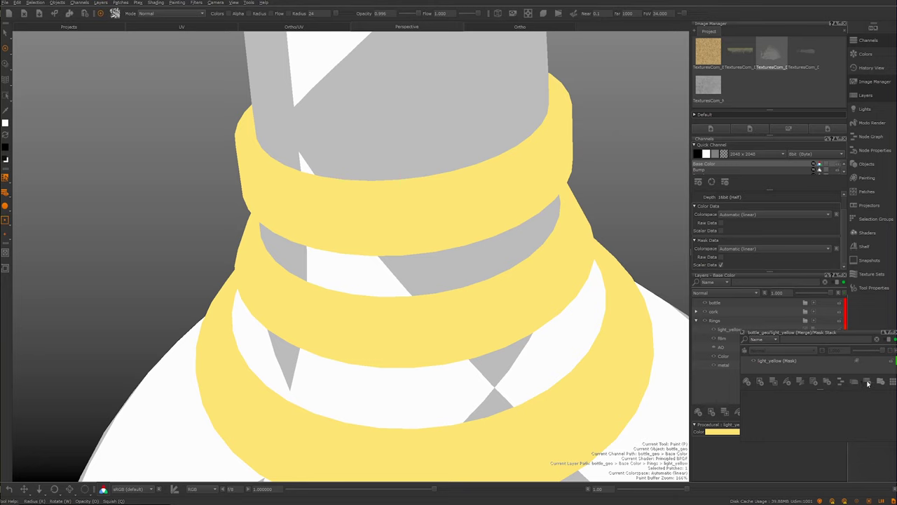
{"action": "left_click", "coordinate": [813, 369]}
{"action": "left_click", "coordinate": [812, 369]}
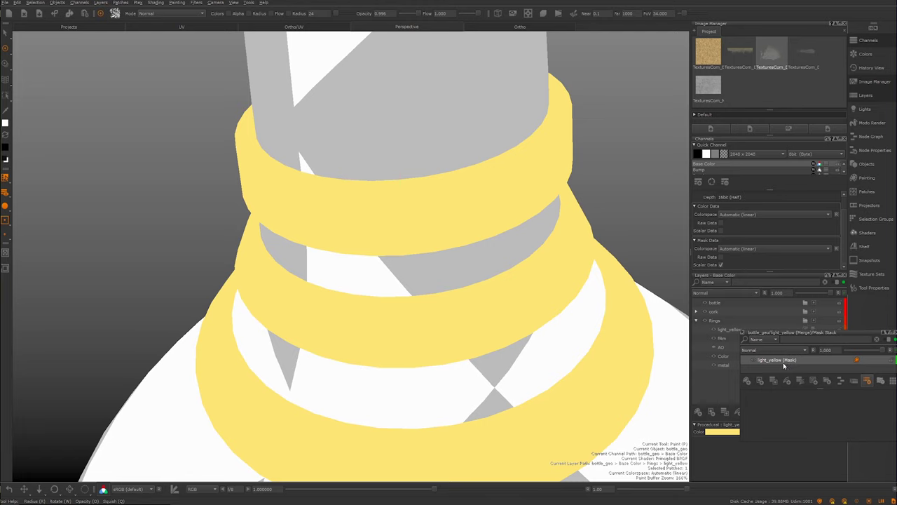
{"action": "key", "text": "ctrl+z"}
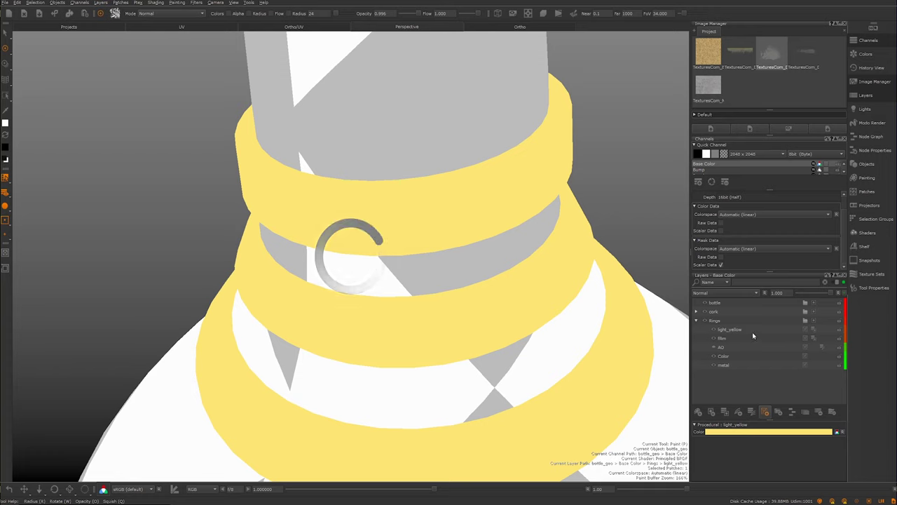
Clear the default mask layer from light_yellow's mask stack and add an empty paint layer in its place
{"action": "left_click", "coordinate": [813, 330]}
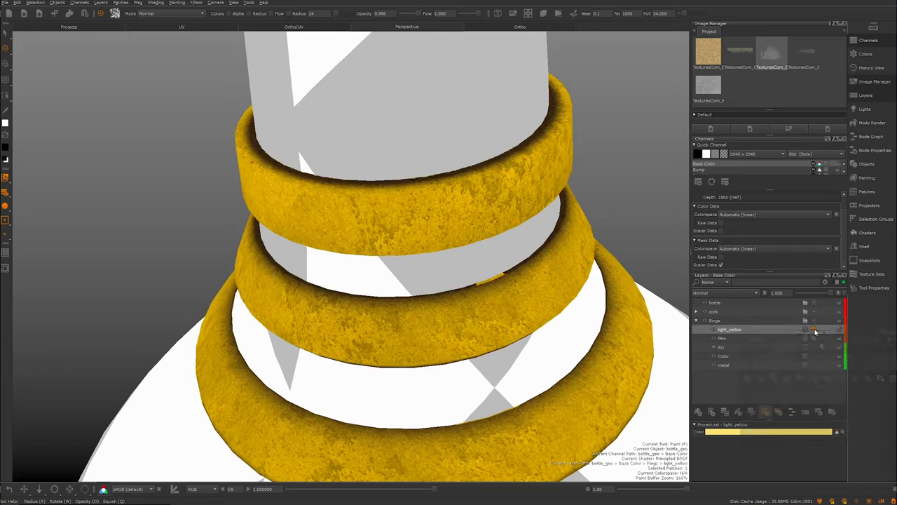
{"action": "left_click", "coordinate": [814, 330]}
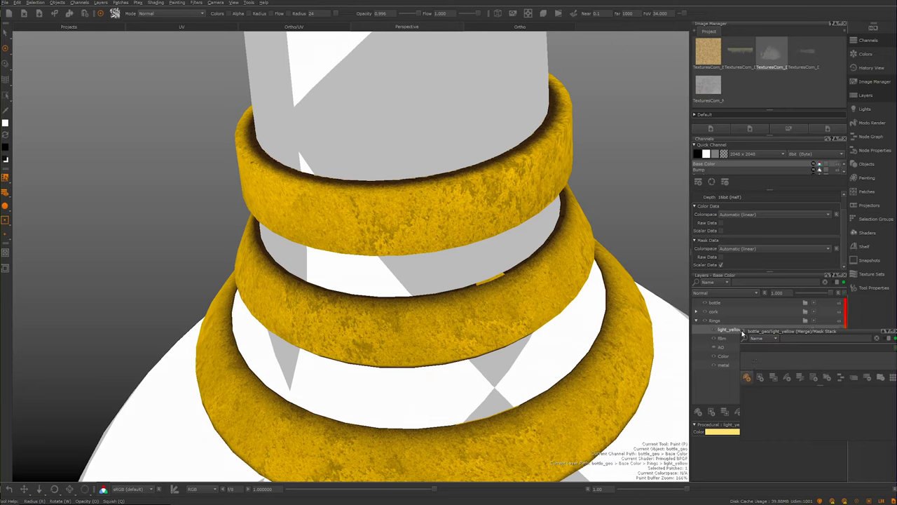
{"action": "left_click", "coordinate": [773, 363]}
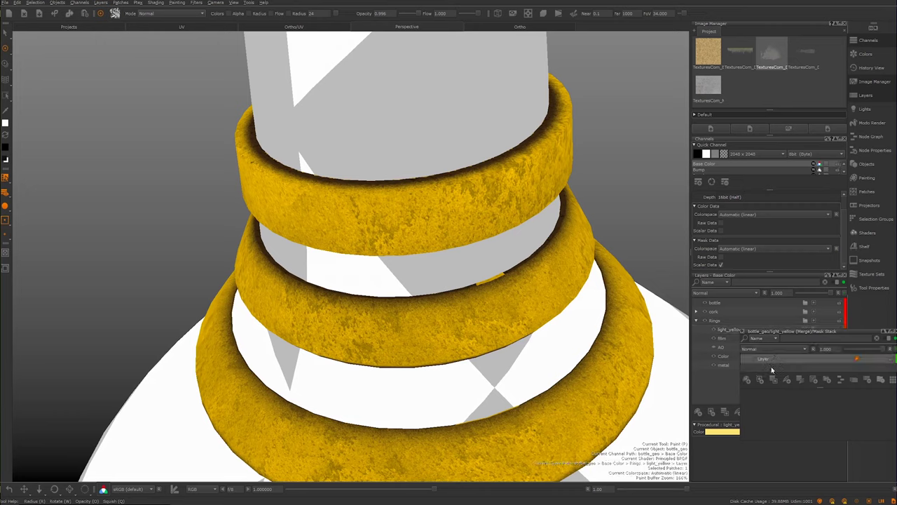
{"action": "middle_click_drag", "start_coordinate": [445, 268], "coordinate": [443, 264], "text": "alt"}
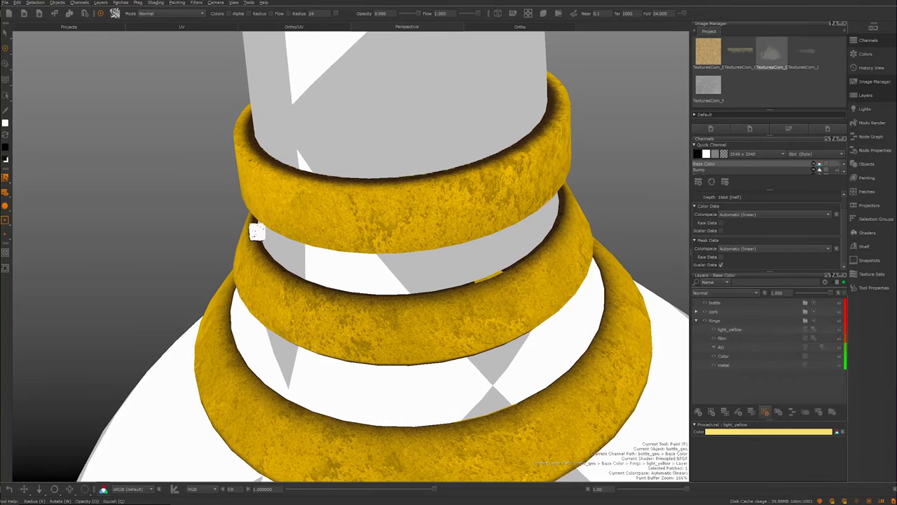
Reopen light_yellow's mask stack, then resize its floating window and move it over an empty part of the viewport
{"action": "left_click", "coordinate": [813, 330]}
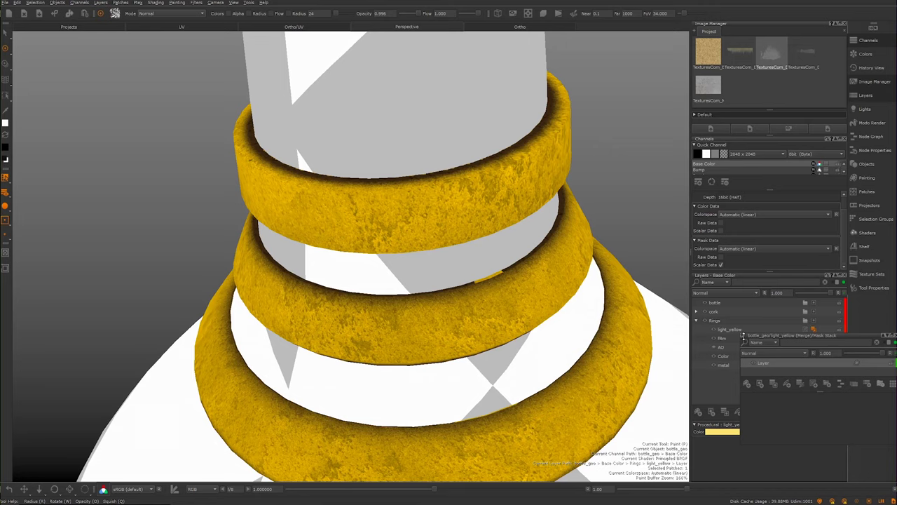
{"action": "left_click", "coordinate": [742, 331]}
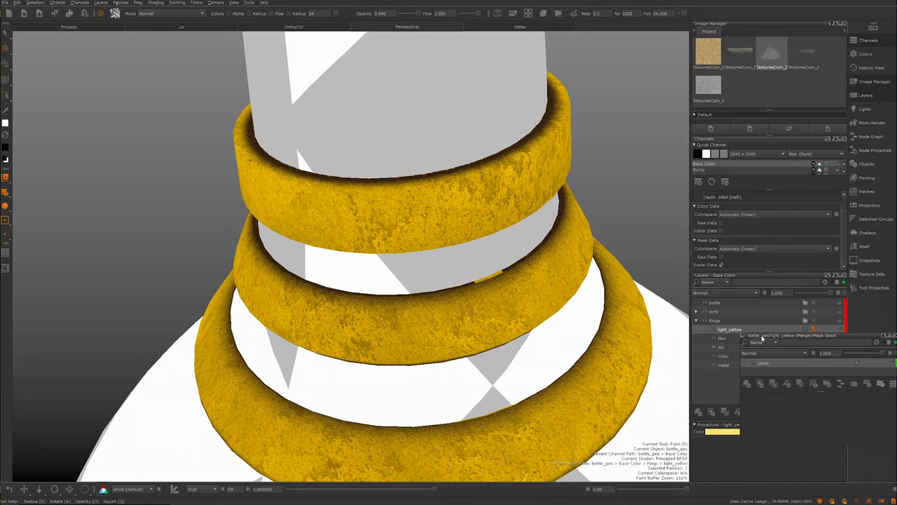
{"action": "left_click_drag", "start_coordinate": [745, 337], "coordinate": [98, 120]}
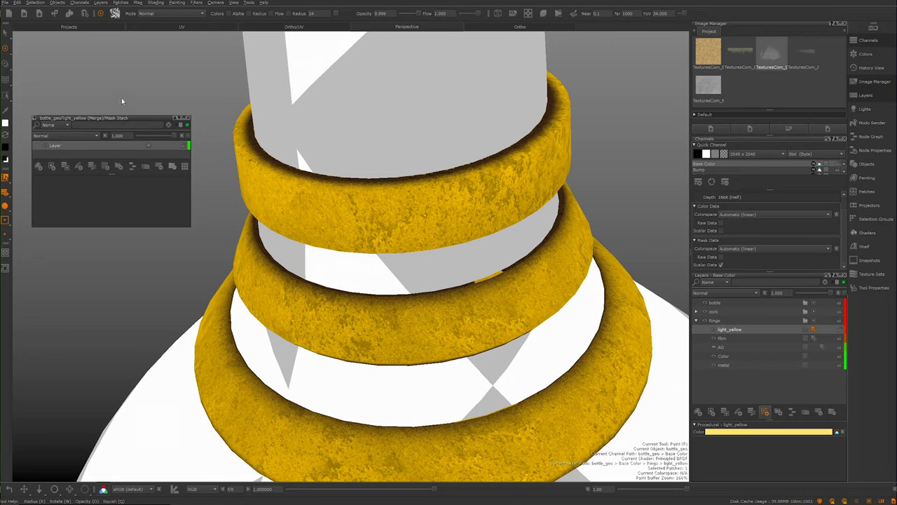
{"action": "left_click_drag", "start_coordinate": [122, 117], "coordinate": [157, 138]}
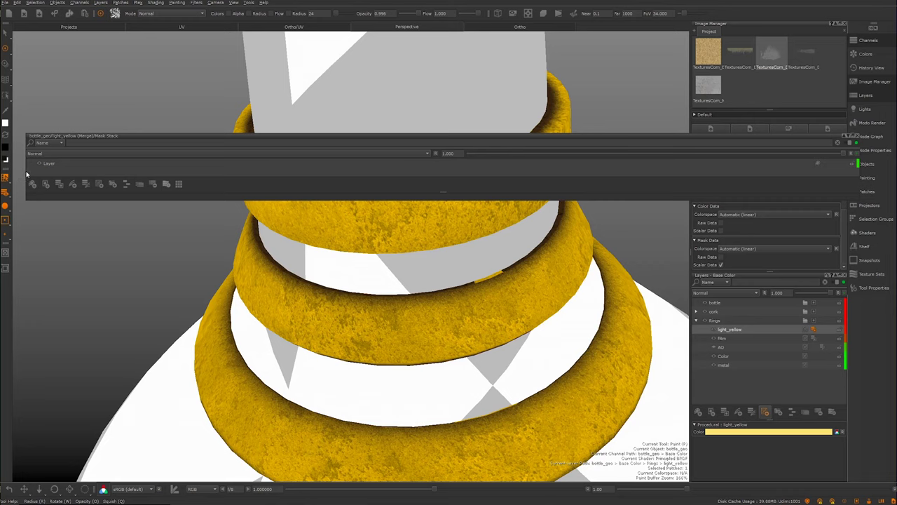
{"action": "left_click_drag", "start_coordinate": [24, 171], "coordinate": [620, 170]}
{"action": "left_click_drag", "start_coordinate": [675, 136], "coordinate": [93, 61]}
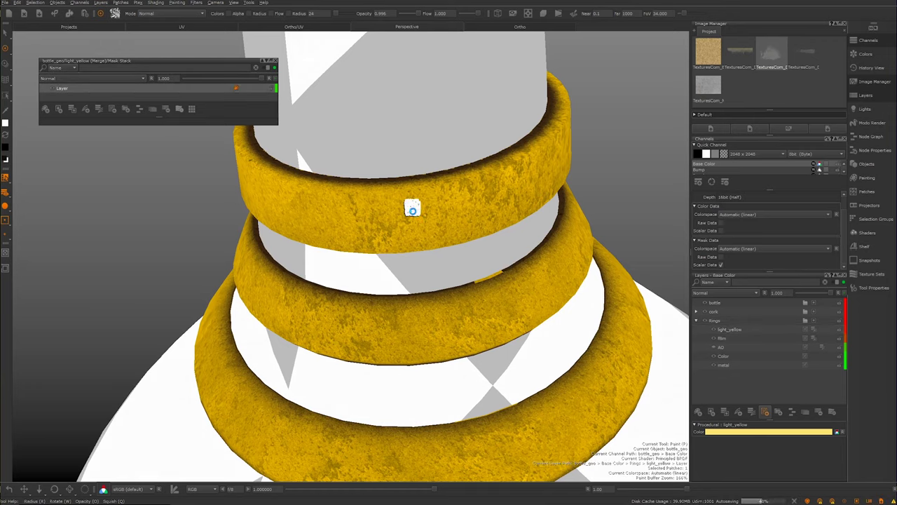
Examine the lower edges of the neck rings up close to find where highlights should be painted
{"action": "left_click_drag", "start_coordinate": [427, 258], "coordinate": [455, 223], "text": "alt"}
{"action": "middle_click_drag", "start_coordinate": [403, 217], "coordinate": [444, 241]}
{"action": "left_click_drag", "start_coordinate": [444, 241], "coordinate": [439, 200], "text": "alt"}
{"action": "right_click_drag", "start_coordinate": [439, 201], "coordinate": [505, 308], "text": "alt"}
{"action": "mouse_move", "coordinate": [423, 323]}
{"action": "middle_mouse_down", "text": "alt"}
{"action": "mouse_move", "coordinate": [515, 278]}
{"action": "mouse_move", "coordinate": [503, 260]}
{"action": "mouse_move", "coordinate": [509, 308]}
{"action": "mouse_move", "coordinate": [454, 282]}
{"action": "mouse_move", "coordinate": [433, 241]}
{"action": "mouse_move", "coordinate": [402, 230]}
{"action": "mouse_move", "coordinate": [426, 225]}
{"action": "middle_mouse_up", "text": "alt"}
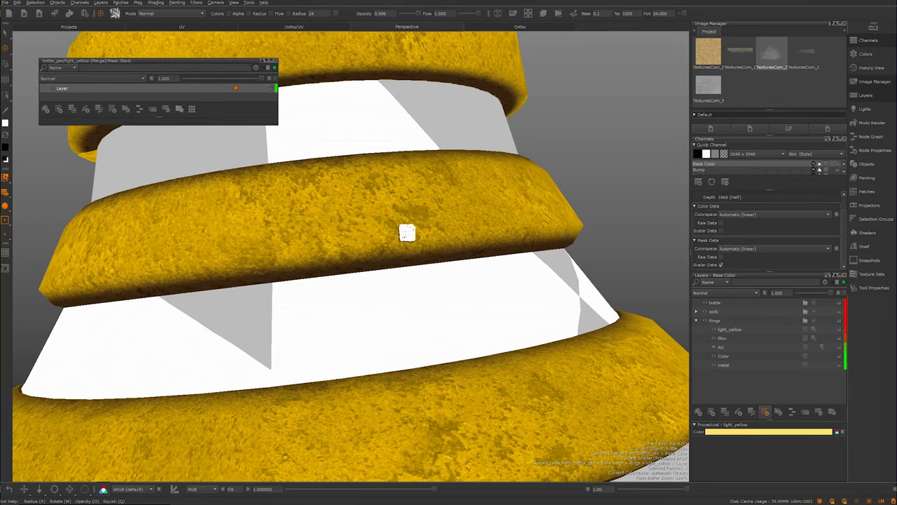
{"action": "mouse_move", "coordinate": [413, 230]}
{"action": "middle_mouse_down"}
{"action": "mouse_move", "coordinate": [407, 203]}
{"action": "mouse_move", "coordinate": [383, 220]}
{"action": "middle_mouse_up"}
{"action": "left_click_drag", "start_coordinate": [384, 220], "coordinate": [372, 206], "text": "alt"}
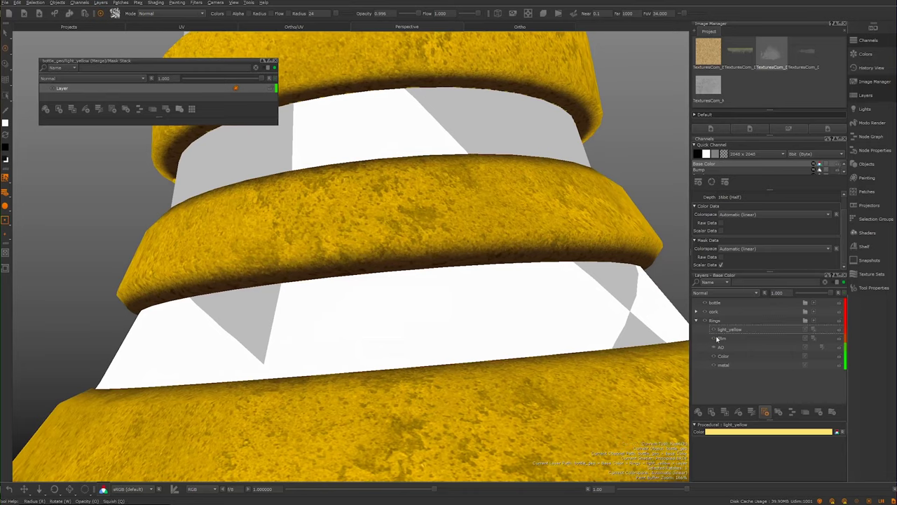
{"action": "left_click_drag", "start_coordinate": [503, 251], "coordinate": [450, 244], "text": "alt"}
{"action": "mouse_move", "coordinate": [450, 243]}
{"action": "middle_mouse_down"}
{"action": "mouse_move", "coordinate": [469, 238]}
{"action": "mouse_move", "coordinate": [371, 216]}
{"action": "middle_mouse_up"}
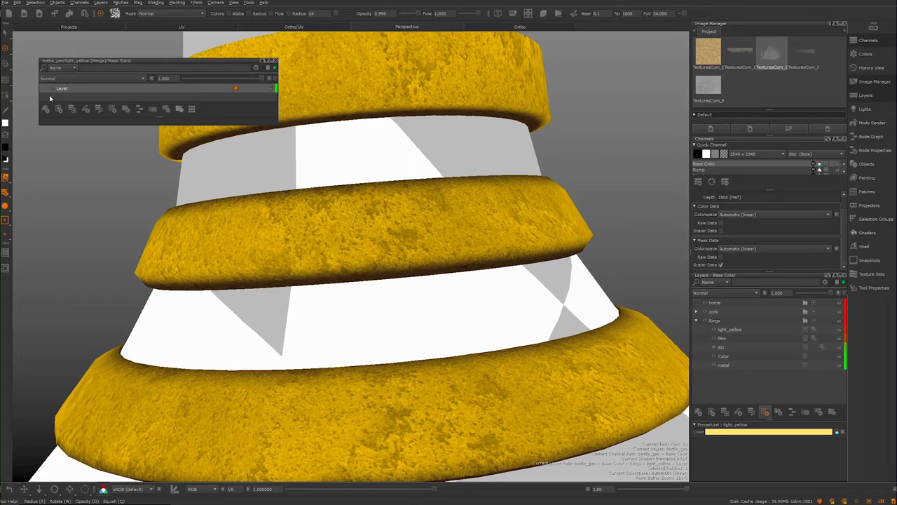
Reduce the paint brush radius to 12
{"action": "key", "text": "r"}
{"action": "left_click_drag", "start_coordinate": [421, 263], "coordinate": [385, 252]}
{"action": "left_click", "coordinate": [869, 247]}
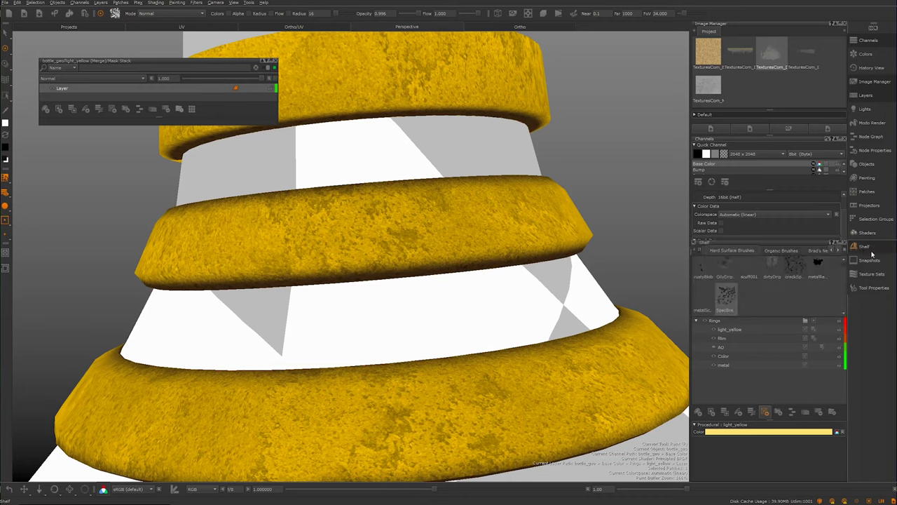
{"action": "left_click", "coordinate": [874, 251]}
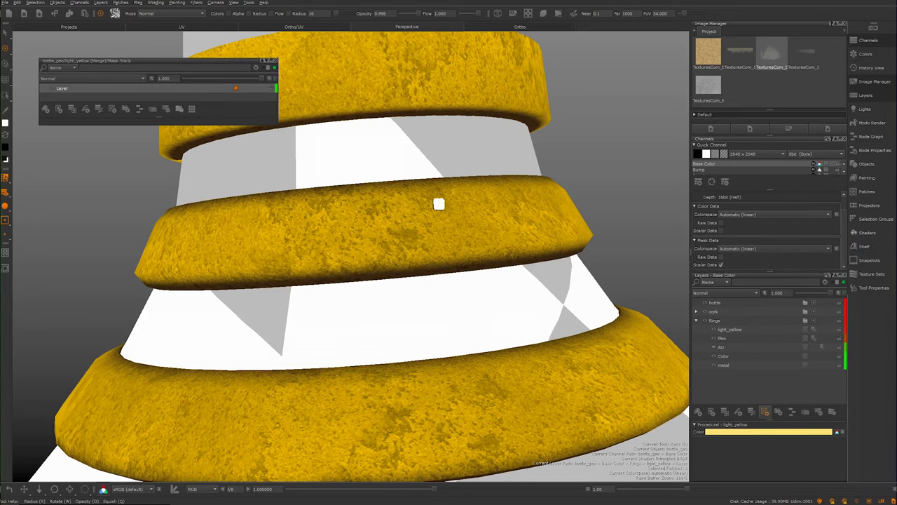
{"action": "key", "text": "r"}
{"action": "left_click_drag", "start_coordinate": [414, 224], "coordinate": [394, 244]}
{"action": "middle_click_drag", "start_coordinate": [353, 228], "coordinate": [353, 231], "text": "alt"}
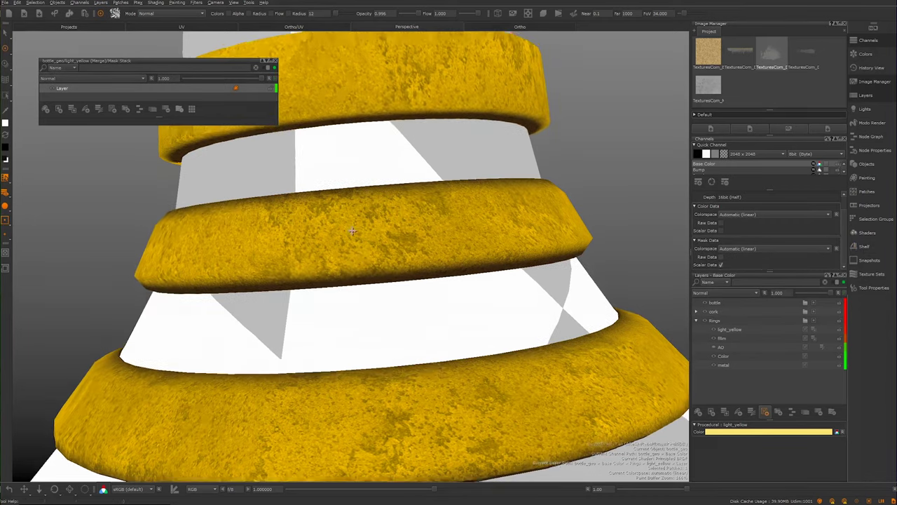
Try painting thin highlight strokes into the light_yellow mask along the top ring's lower edge
{"action": "left_click_drag", "start_coordinate": [353, 230], "coordinate": [453, 228], "text": "alt"}
{"action": "mouse_move", "coordinate": [394, 280]}
{"action": "left_mouse_down", "text": "alt"}
{"action": "mouse_move", "coordinate": [421, 311]}
{"action": "mouse_move", "coordinate": [526, 304]}
{"action": "mouse_move", "coordinate": [531, 337]}
{"action": "mouse_move", "coordinate": [533, 322]}
{"action": "mouse_move", "coordinate": [477, 276]}
{"action": "mouse_move", "coordinate": [431, 269]}
{"action": "mouse_move", "coordinate": [413, 278]}
{"action": "mouse_move", "coordinate": [455, 266]}
{"action": "mouse_move", "coordinate": [399, 292]}
{"action": "mouse_move", "coordinate": [404, 309]}
{"action": "mouse_move", "coordinate": [391, 158]}
{"action": "mouse_move", "coordinate": [200, 166]}
{"action": "mouse_move", "coordinate": [358, 248]}
{"action": "mouse_move", "coordinate": [204, 232]}
{"action": "mouse_move", "coordinate": [224, 233]}
{"action": "left_mouse_up", "text": "alt"}
{"action": "left_click_drag", "start_coordinate": [351, 241], "coordinate": [380, 252]}
{"action": "left_click_drag", "start_coordinate": [322, 233], "coordinate": [265, 223]}
{"action": "left_click_drag", "start_coordinate": [370, 233], "coordinate": [413, 220], "text": "alt"}
{"action": "right_click_drag", "start_coordinate": [266, 206], "coordinate": [300, 216], "text": "alt"}
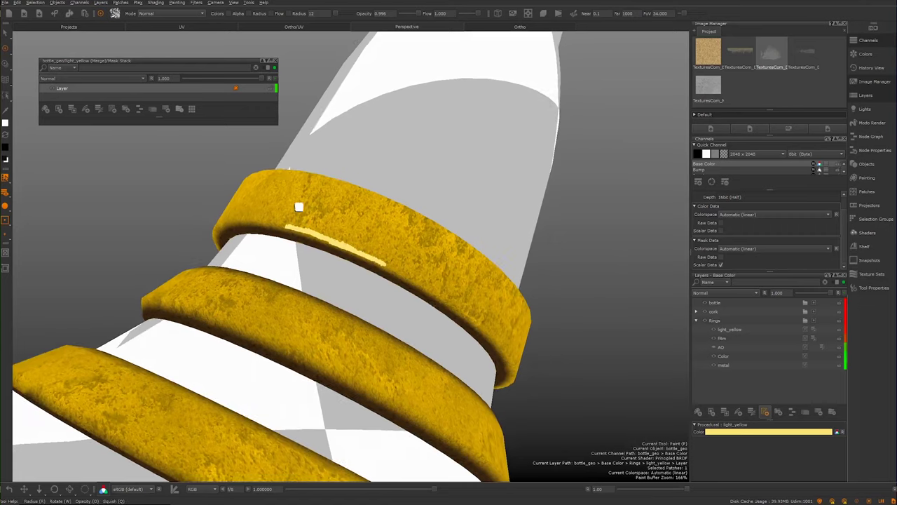
Undo the highlight strokes painted on the top ring's lower edge
{"action": "key", "text": "ctrl+z"}
{"action": "key", "text": "ctrl+z"}
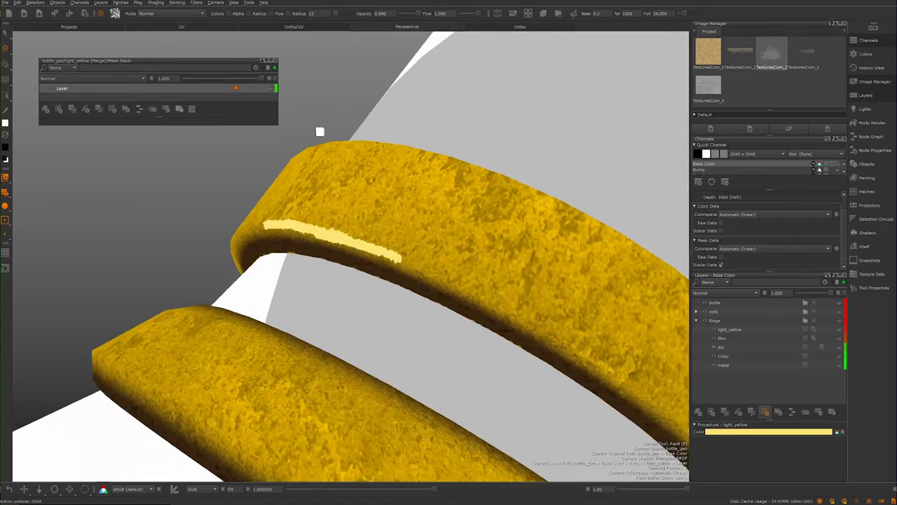
{"action": "key", "text": "ctrl+z"}
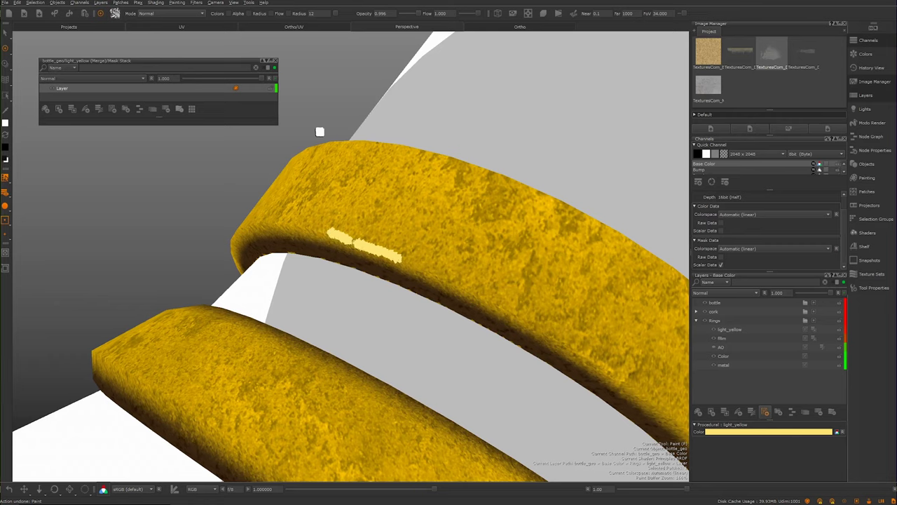
{"action": "key", "text": "ctrl+z"}
{"action": "key", "text": "ctrl+z"}
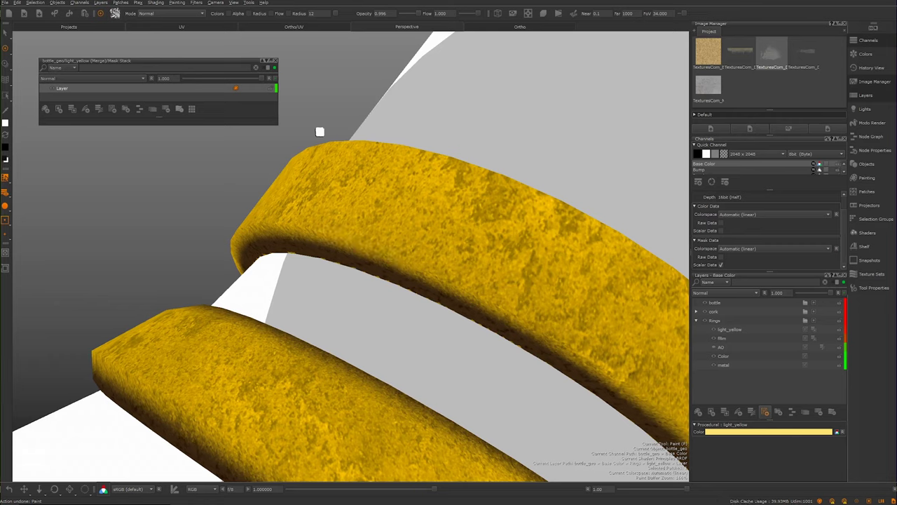
Try larger brush dabs on the top ring's lower edge and undo them
{"action": "mouse_move", "coordinate": [345, 240]}
{"action": "left_mouse_down"}
{"action": "mouse_move", "coordinate": [321, 231]}
{"action": "mouse_move", "coordinate": [330, 232]}
{"action": "left_mouse_up"}
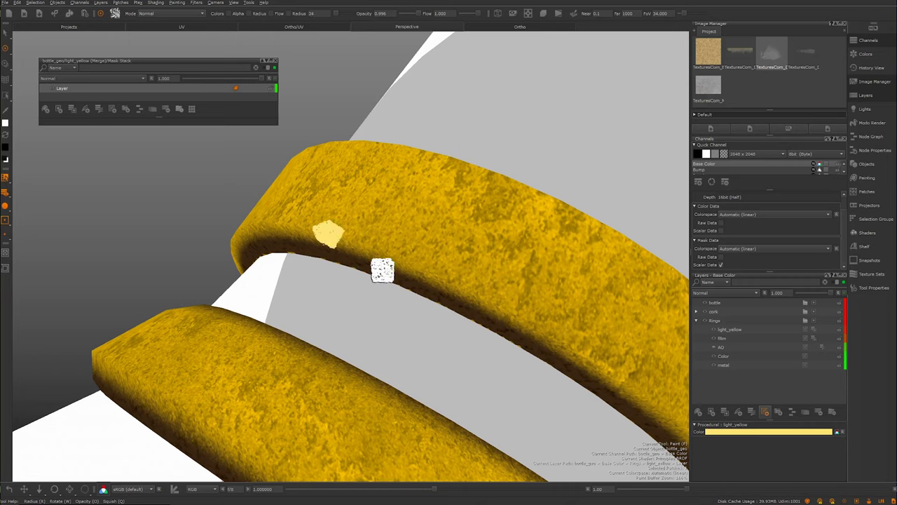
{"action": "key", "text": "ctrl+z"}
{"action": "key", "text": "ctrl+z"}
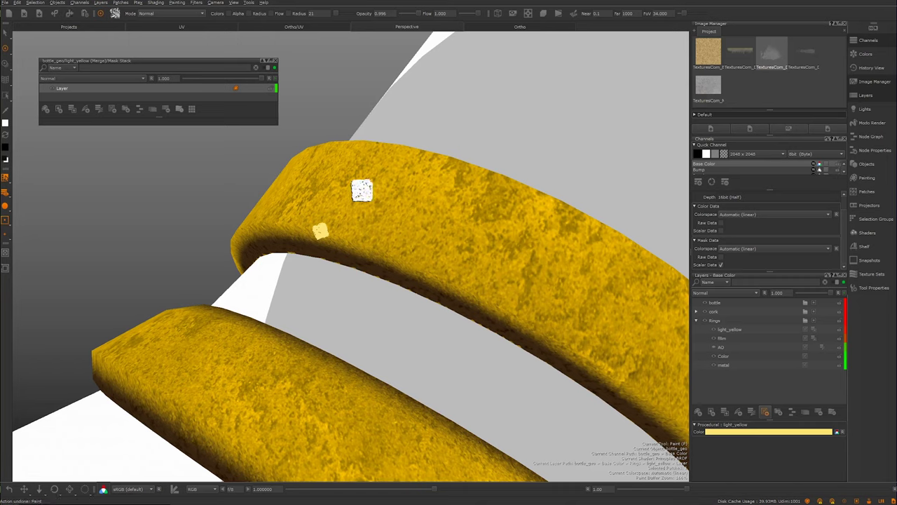
Set the paint brush opacity to 0.5 in the tool's settings
{"action": "left_click", "coordinate": [862, 247]}
{"action": "left_click", "coordinate": [865, 248]}
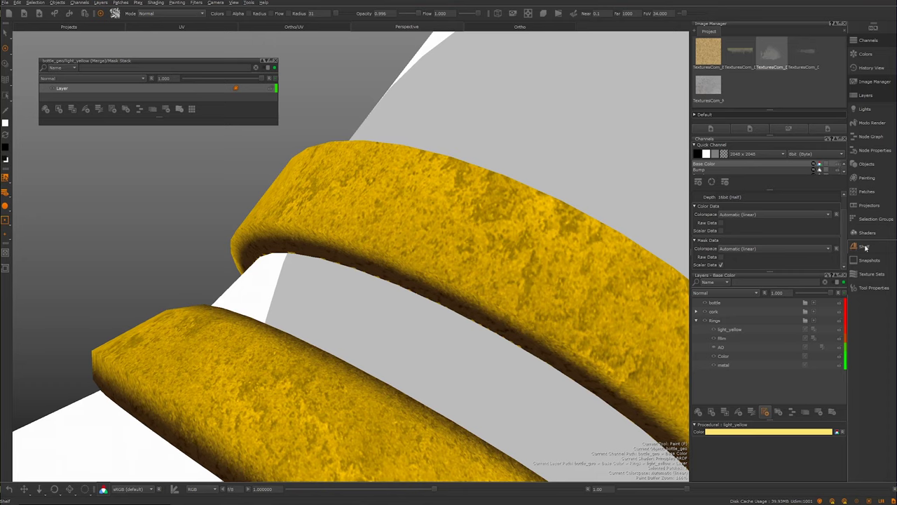
{"action": "left_click", "coordinate": [870, 289]}
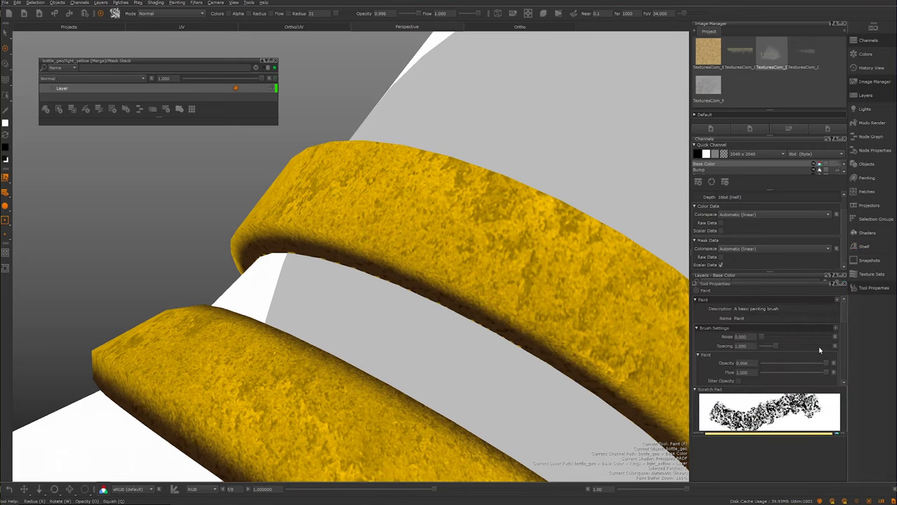
{"action": "left_click", "coordinate": [734, 363]}
{"action": "type", "text": "0.5"}
{"action": "key", "text": "Return"}
Test a single half-opacity brush dab on the top ring's lower edge and undo it
{"action": "left_click", "coordinate": [321, 237]}
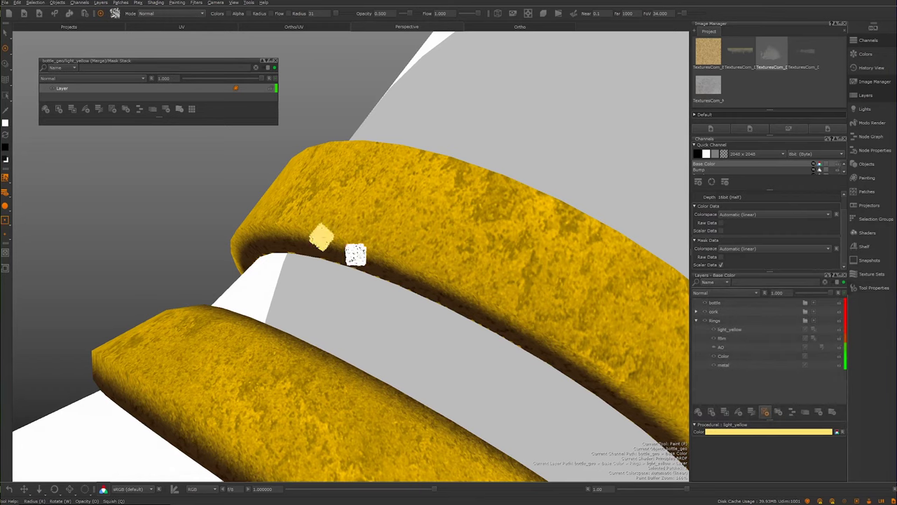
{"action": "left_click_drag", "start_coordinate": [315, 202], "coordinate": [361, 222], "text": "alt"}
{"action": "key", "text": "ctrl+z"}
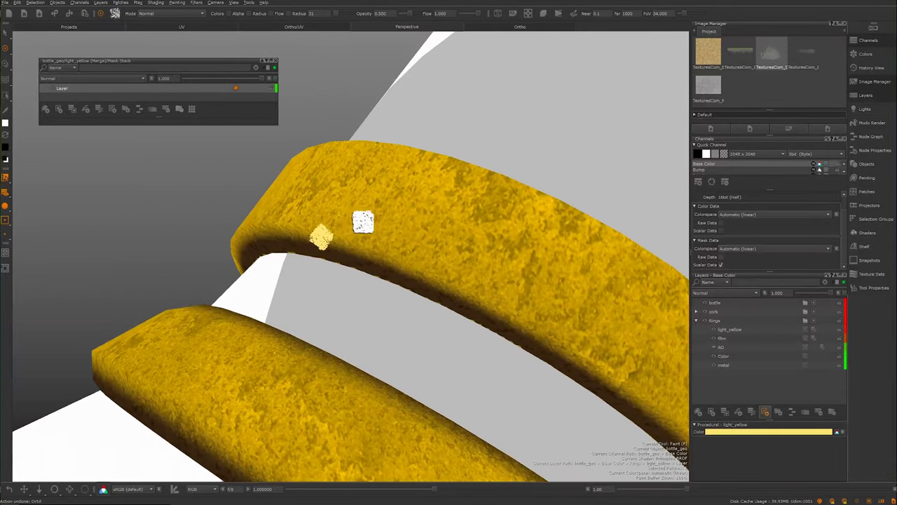
{"action": "key", "text": "ctrl+z"}
{"action": "left_click_drag", "start_coordinate": [334, 208], "coordinate": [312, 200], "text": "alt"}
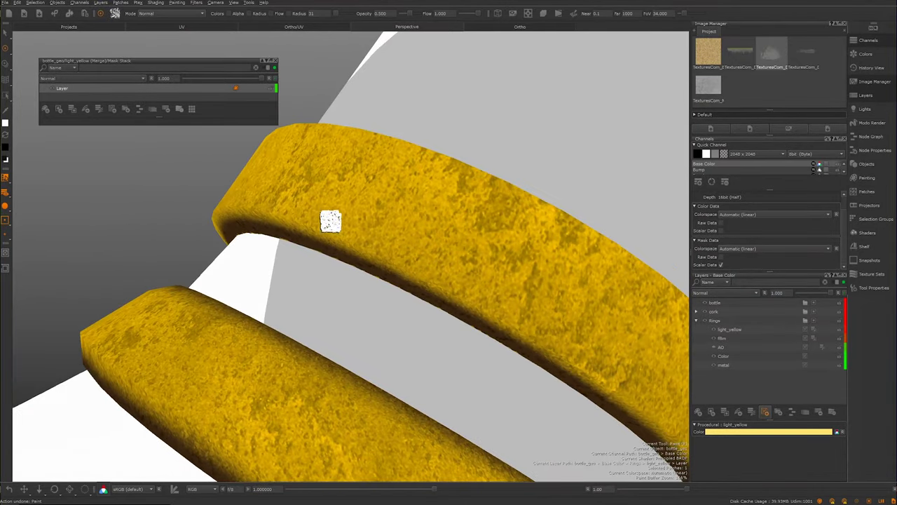
Reduce the brush radius to 23 and enable pen pressure control for Flow in the Paint tool's properties
{"action": "key", "text": "bracketleft"}
{"action": "key", "text": "bracketleft"}
{"action": "left_click", "coordinate": [856, 275]}
{"action": "left_click", "coordinate": [863, 276]}
{"action": "left_click", "coordinate": [868, 288]}
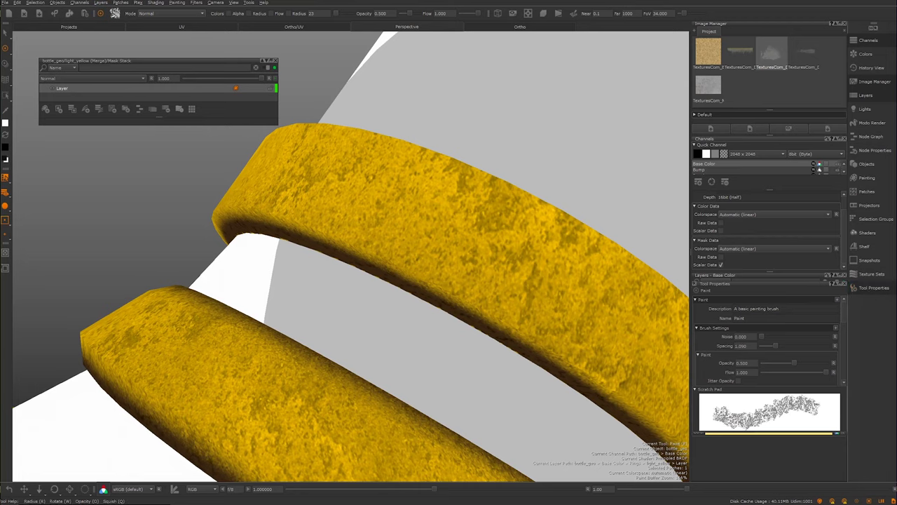
{"action": "left_click_drag", "start_coordinate": [846, 313], "coordinate": [847, 332]}
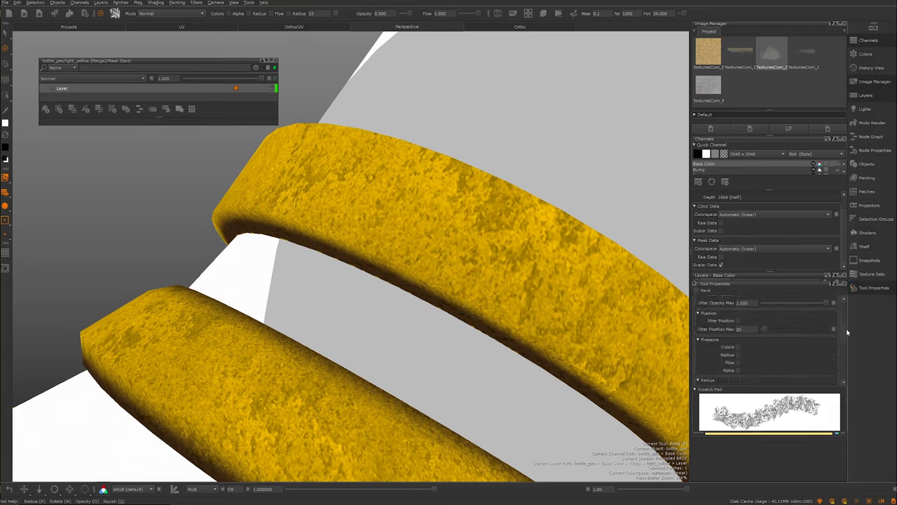
{"action": "left_click", "coordinate": [738, 362]}
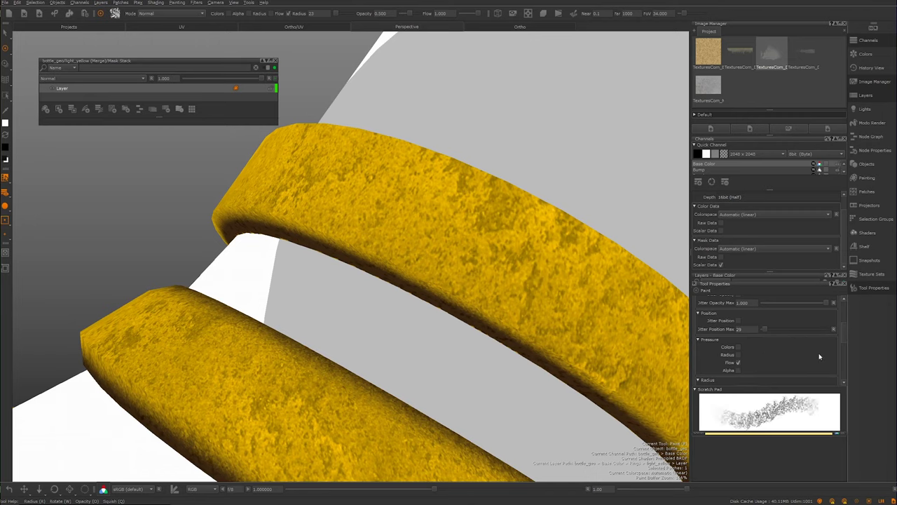
{"action": "left_click_drag", "start_coordinate": [843, 333], "coordinate": [840, 315]}
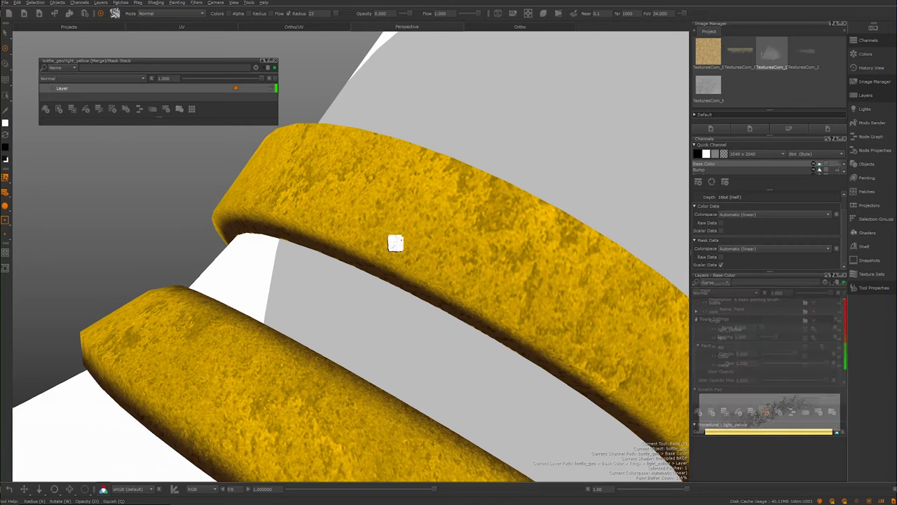
Test a pressure-driven highlight stroke on the top ring's lower edge and undo it
{"action": "left_click_drag", "start_coordinate": [363, 248], "coordinate": [389, 266]}
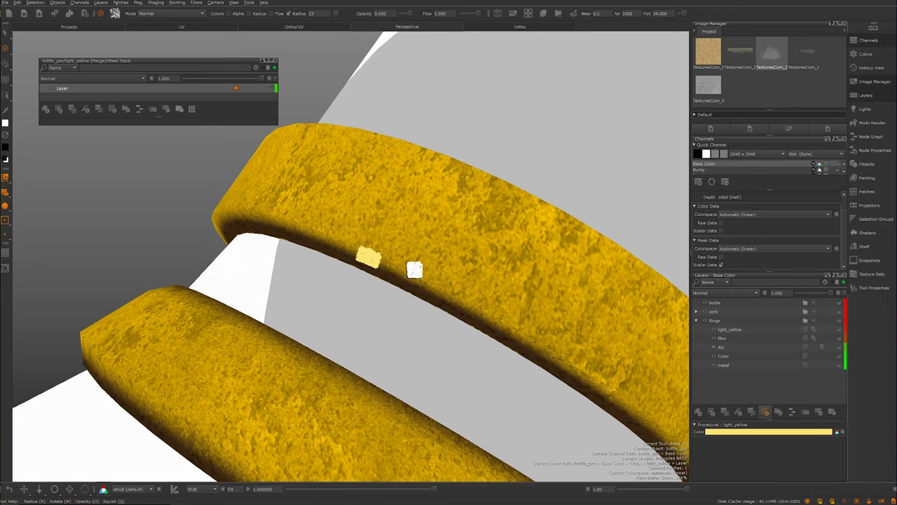
{"action": "key", "text": "ctrl+z"}
{"action": "left_click_drag", "start_coordinate": [426, 240], "coordinate": [386, 280], "text": "alt"}
{"action": "left_click_drag", "start_coordinate": [393, 203], "coordinate": [431, 240], "text": "alt"}
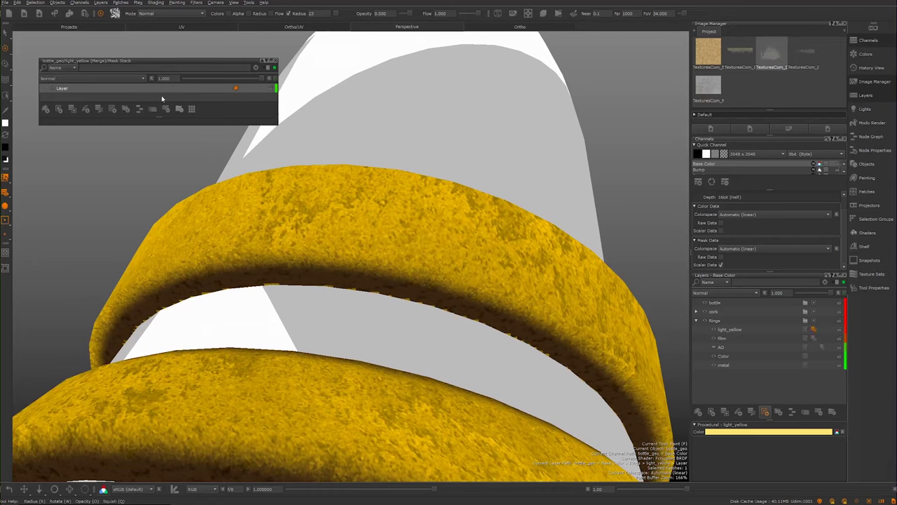
Review the Paint tool's brush, opacity and flow settings
{"action": "left_click", "coordinate": [873, 274]}
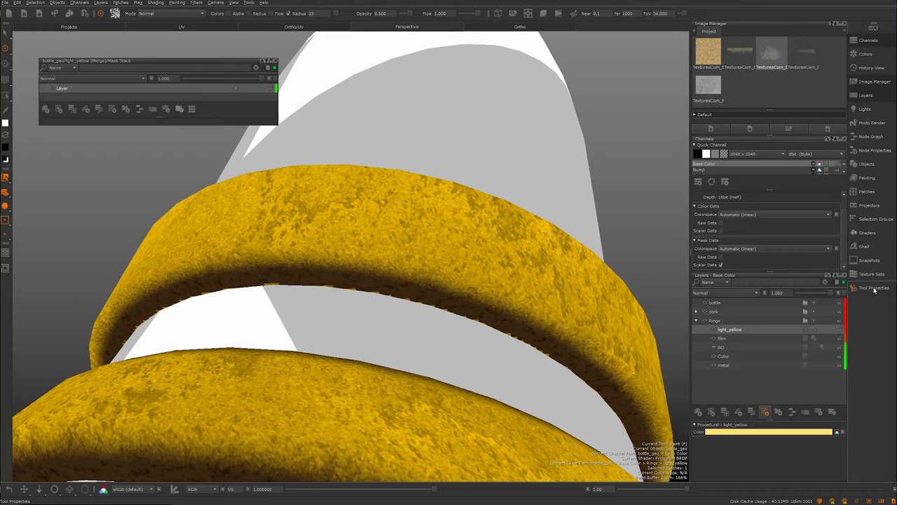
{"action": "left_click", "coordinate": [877, 288]}
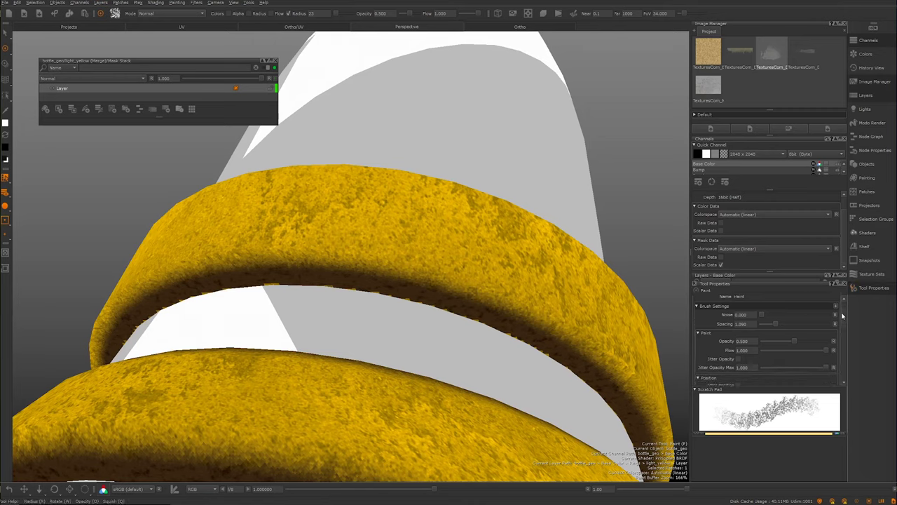
{"action": "mouse_move", "coordinate": [845, 313]}
{"action": "left_mouse_down"}
{"action": "mouse_move", "coordinate": [863, 372]}
{"action": "mouse_move", "coordinate": [873, 301]}
{"action": "left_mouse_up"}
{"action": "left_click", "coordinate": [872, 288]}
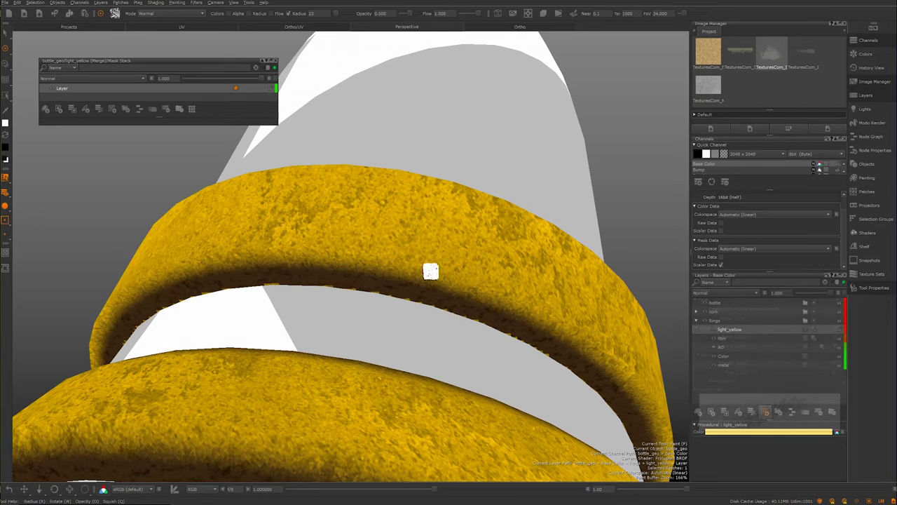
Paint a continuous highlight along the top ring's lower edge in the light_yellow mask with a brush radius of 15
{"action": "right_click_drag", "start_coordinate": [268, 253], "coordinate": [309, 262], "text": "alt"}
{"action": "left_click_drag", "start_coordinate": [308, 263], "coordinate": [350, 256], "text": "alt"}
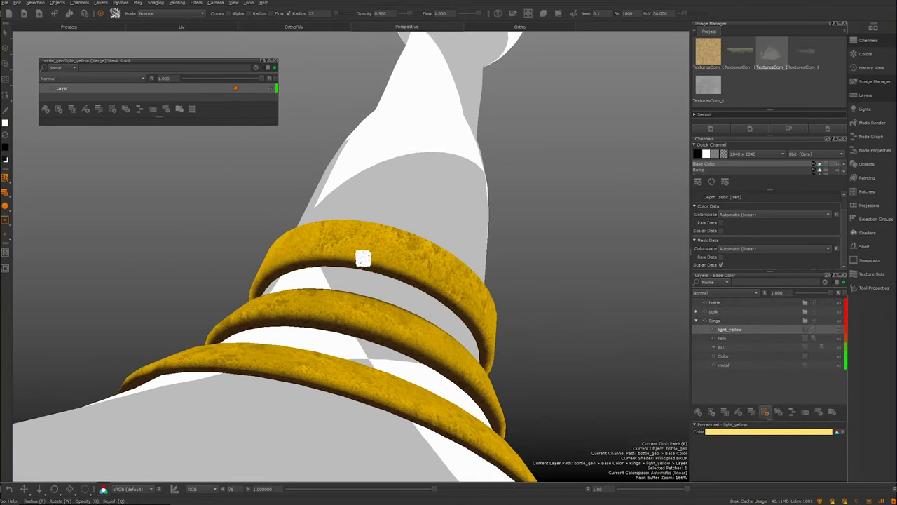
{"action": "right_click_drag", "start_coordinate": [351, 257], "coordinate": [411, 278], "text": "alt"}
{"action": "scroll", "coordinate": [369, 252], "scroll_direction": "up", "scroll_amount": 2}
{"action": "mouse_move", "coordinate": [374, 255]}
{"action": "left_mouse_down"}
{"action": "mouse_move", "coordinate": [340, 255]}
{"action": "mouse_move", "coordinate": [469, 284]}
{"action": "mouse_move", "coordinate": [625, 377]}
{"action": "mouse_move", "coordinate": [622, 390]}
{"action": "mouse_move", "coordinate": [643, 415]}
{"action": "mouse_move", "coordinate": [523, 315]}
{"action": "mouse_move", "coordinate": [345, 257]}
{"action": "mouse_move", "coordinate": [353, 257]}
{"action": "mouse_move", "coordinate": [222, 258]}
{"action": "mouse_move", "coordinate": [156, 300]}
{"action": "left_mouse_up"}
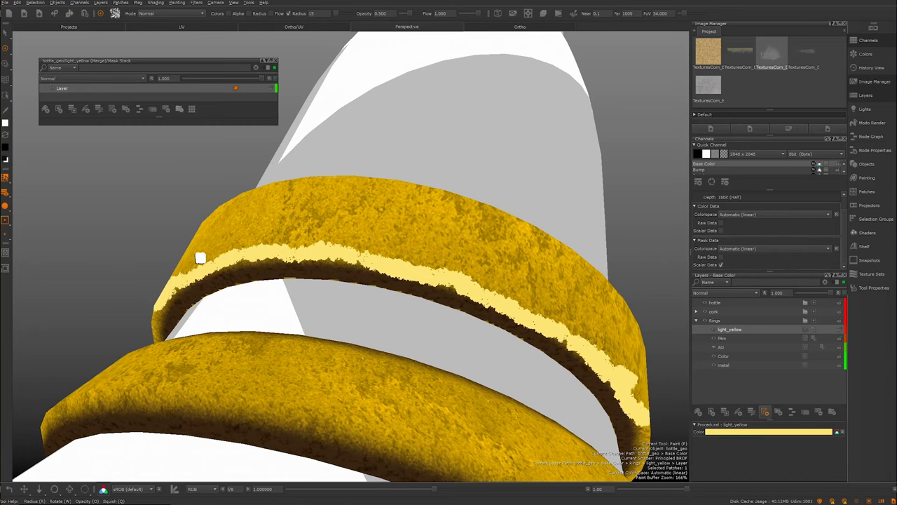
Try to erase the smeared end of the top ring's highlight with the paint mode set to Clear
{"action": "left_click_drag", "start_coordinate": [192, 260], "coordinate": [273, 252], "text": "alt"}
{"action": "middle_click_drag", "start_coordinate": [273, 252], "coordinate": [541, 175], "text": "alt"}
{"action": "mouse_move", "coordinate": [333, 219]}
{"action": "left_mouse_down", "text": "alt"}
{"action": "mouse_move", "coordinate": [382, 242]}
{"action": "mouse_move", "coordinate": [389, 216]}
{"action": "left_mouse_up", "text": "alt"}
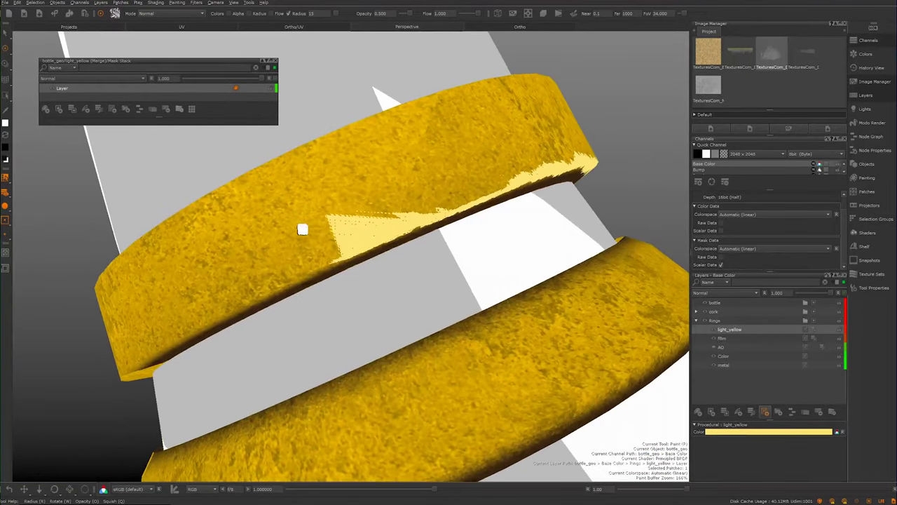
{"action": "mouse_move", "coordinate": [364, 266]}
{"action": "left_mouse_down", "text": "alt"}
{"action": "mouse_move", "coordinate": [294, 217]}
{"action": "mouse_move", "coordinate": [427, 162]}
{"action": "left_mouse_up", "text": "alt"}
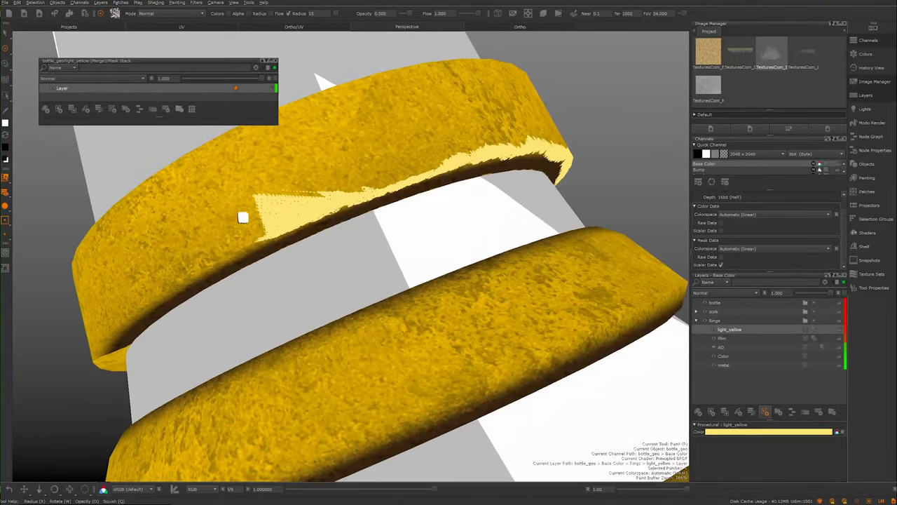
{"action": "left_click_drag", "start_coordinate": [226, 196], "coordinate": [406, 176], "text": "alt"}
{"action": "left_click_drag", "start_coordinate": [353, 182], "coordinate": [232, 177], "text": "alt"}
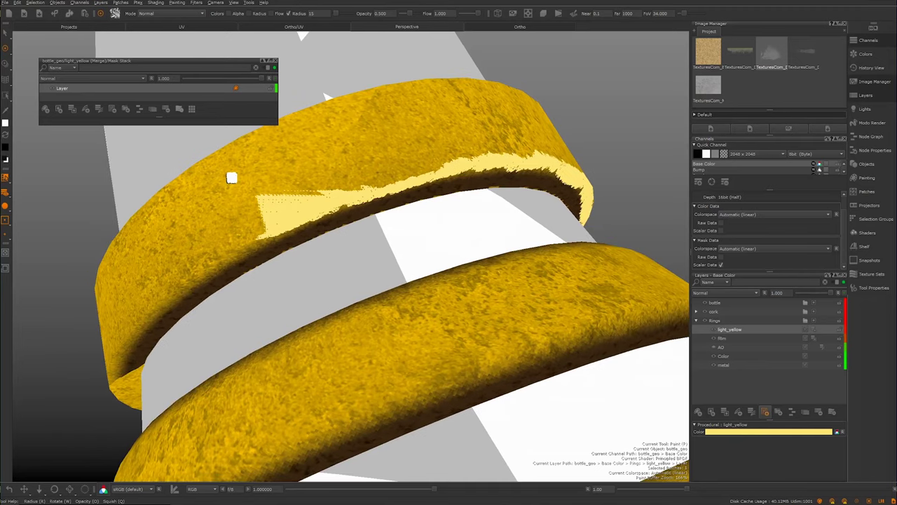
{"action": "left_click", "coordinate": [182, 13]}
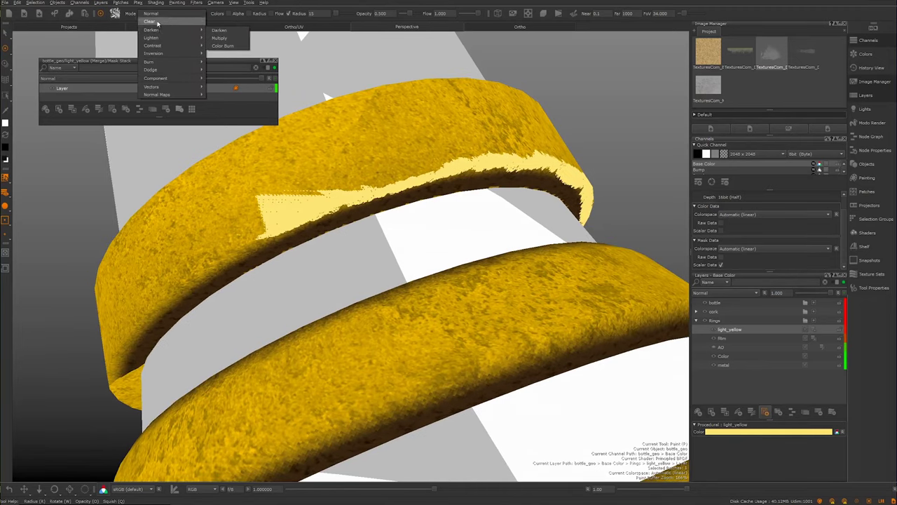
{"action": "left_click", "coordinate": [151, 21]}
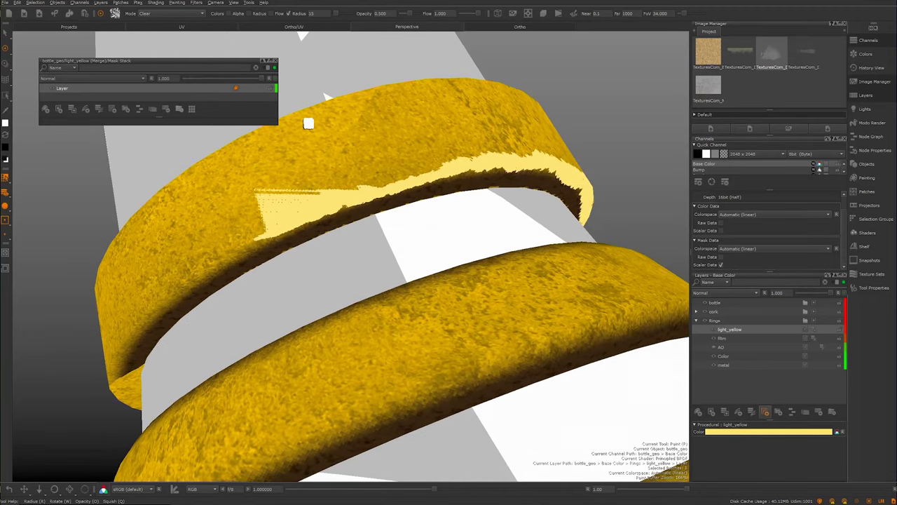
{"action": "left_click_drag", "start_coordinate": [274, 205], "coordinate": [273, 210], "text": "alt"}
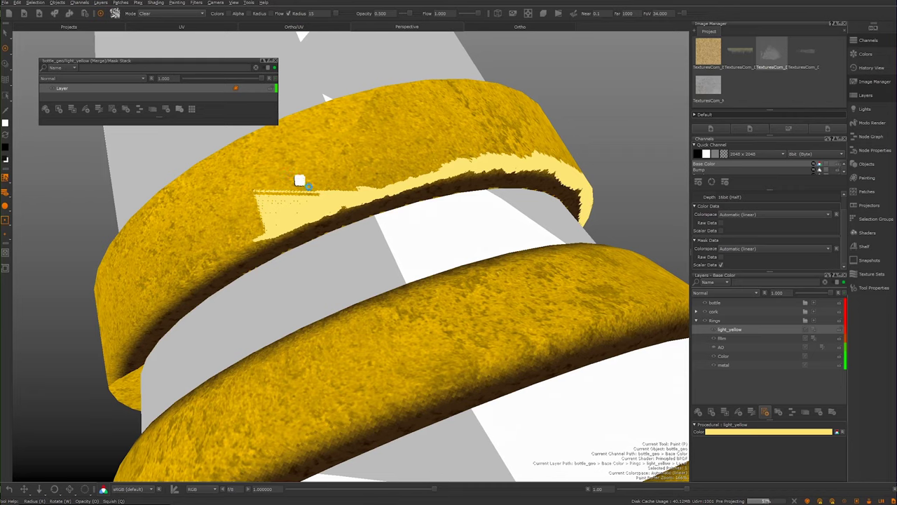
{"action": "mouse_move", "coordinate": [269, 189]}
{"action": "middle_mouse_down", "text": "alt"}
{"action": "mouse_move", "coordinate": [289, 204]}
{"action": "mouse_move", "coordinate": [321, 203]}
{"action": "middle_mouse_up", "text": "alt"}
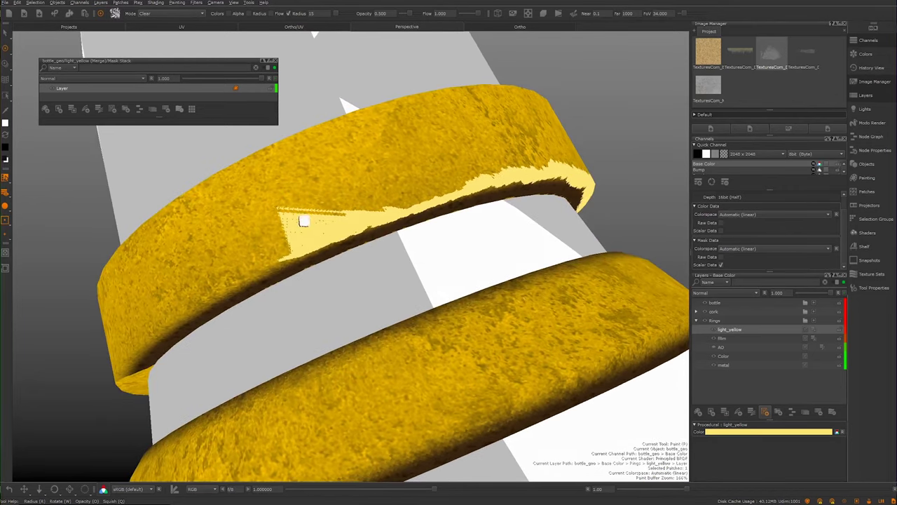
Make black the foreground colour, return the paint mode to Normal and paint away the smeared end of the top ring's highlight
{"action": "key", "text": "x"}
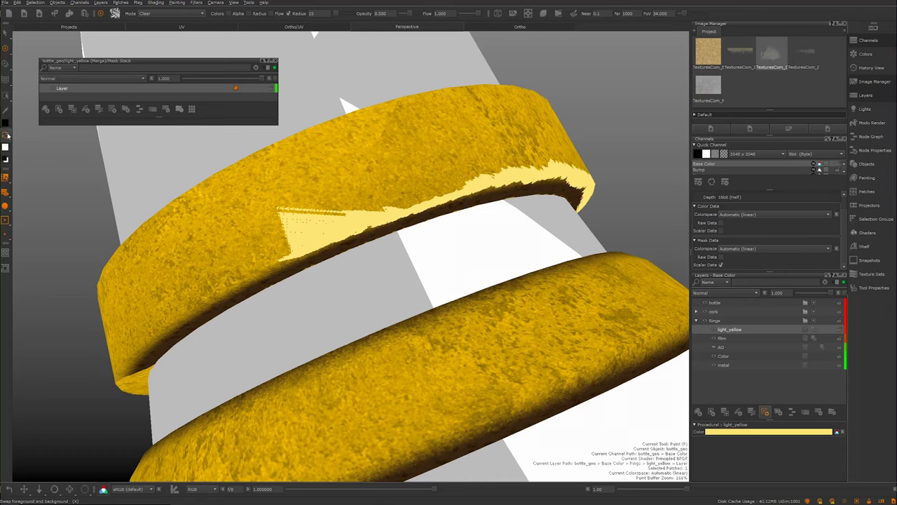
{"action": "key", "text": "x"}
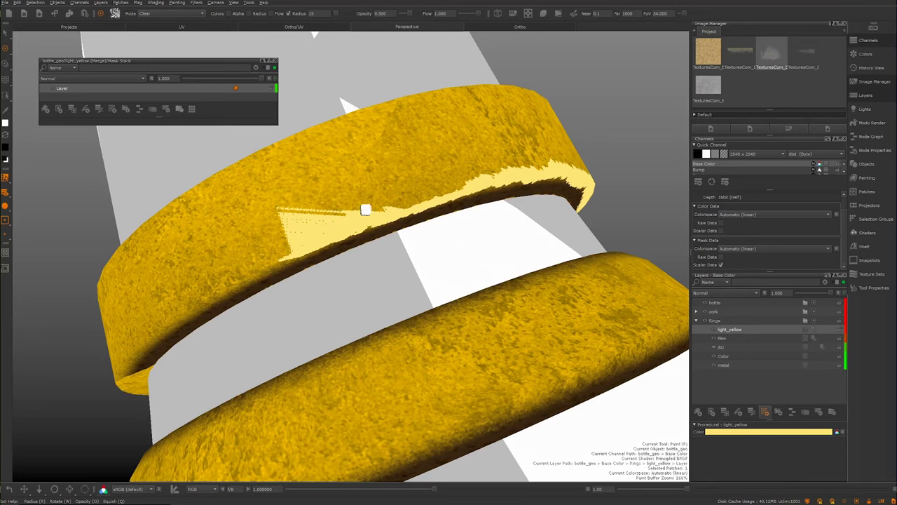
{"action": "mouse_move", "coordinate": [303, 192]}
{"action": "left_mouse_down", "text": "alt"}
{"action": "mouse_move", "coordinate": [329, 208]}
{"action": "mouse_move", "coordinate": [311, 210]}
{"action": "left_mouse_up", "text": "alt"}
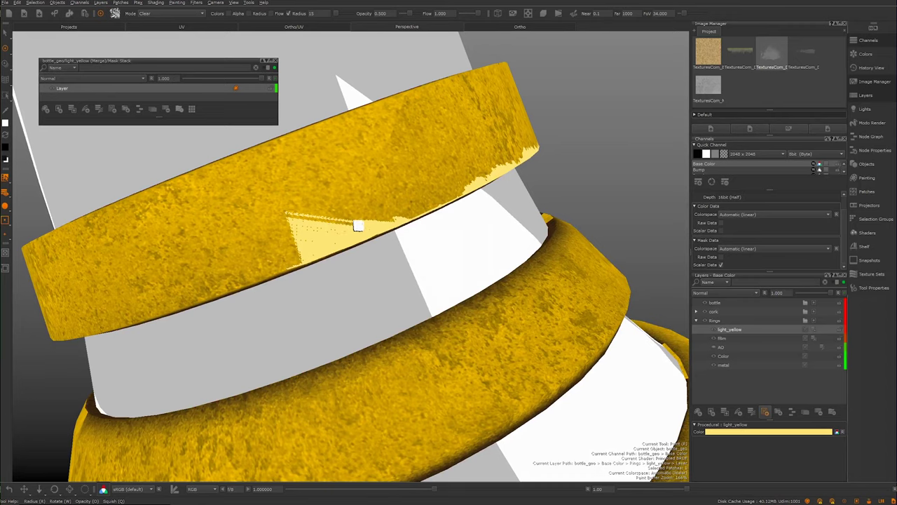
{"action": "left_click_drag", "start_coordinate": [202, 135], "coordinate": [369, 114], "text": "alt"}
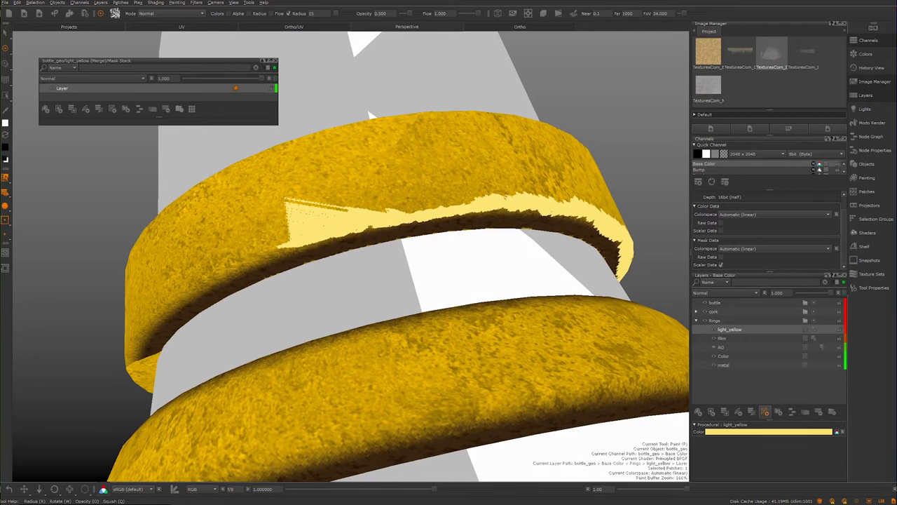
{"action": "key", "text": "f"}
{"action": "mouse_move", "coordinate": [292, 242]}
{"action": "left_mouse_down", "text": "alt"}
{"action": "mouse_move", "coordinate": [279, 240]}
{"action": "mouse_move", "coordinate": [371, 254]}
{"action": "mouse_move", "coordinate": [400, 246]}
{"action": "mouse_move", "coordinate": [332, 269]}
{"action": "left_mouse_up", "text": "alt"}
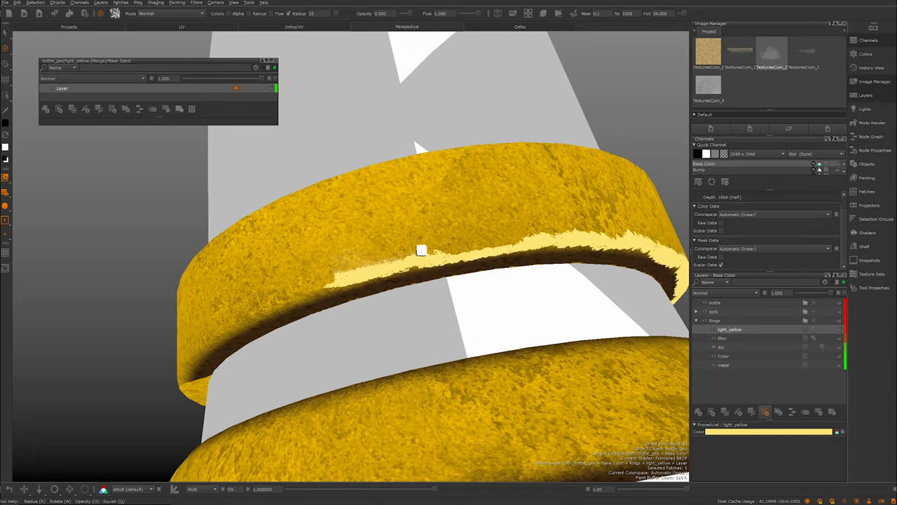
Roughen and thin the top ring's lower-edge highlight with black mask strokes, enlarging the brush radius to 23
{"action": "mouse_move", "coordinate": [491, 245]}
{"action": "left_mouse_down"}
{"action": "mouse_move", "coordinate": [587, 228]}
{"action": "mouse_move", "coordinate": [611, 243]}
{"action": "mouse_move", "coordinate": [589, 245]}
{"action": "left_mouse_up"}
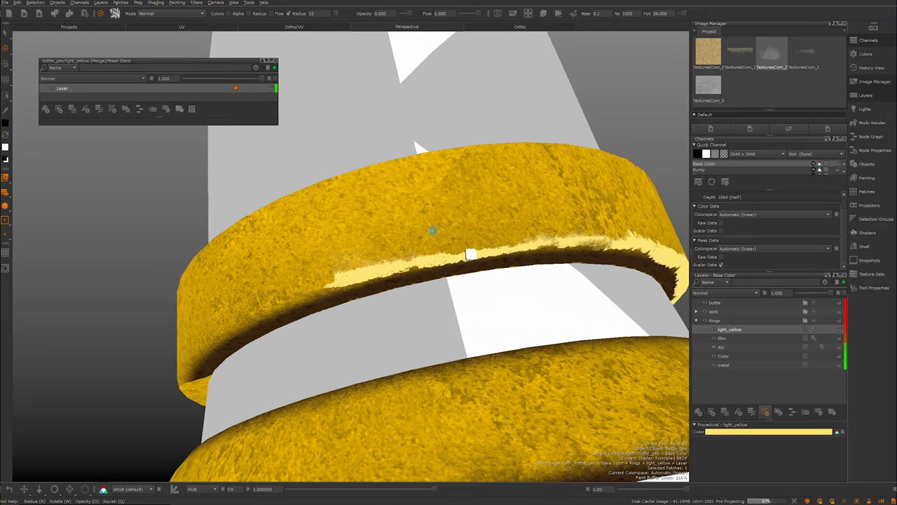
{"action": "mouse_move", "coordinate": [447, 240]}
{"action": "left_mouse_down", "text": "alt"}
{"action": "mouse_move", "coordinate": [354, 228]}
{"action": "mouse_move", "coordinate": [376, 230]}
{"action": "left_mouse_up", "text": "alt"}
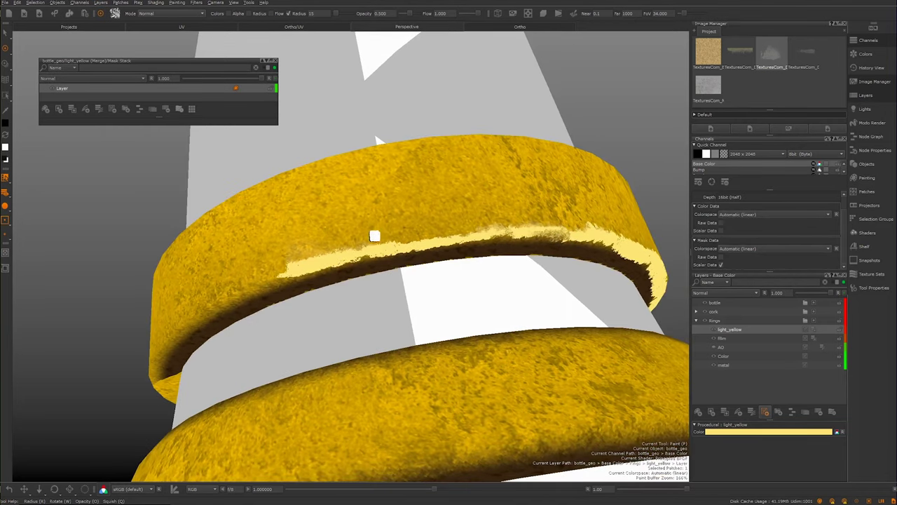
{"action": "mouse_move", "coordinate": [324, 269]}
{"action": "left_mouse_down"}
{"action": "mouse_move", "coordinate": [282, 278]}
{"action": "mouse_move", "coordinate": [367, 245]}
{"action": "mouse_move", "coordinate": [291, 257]}
{"action": "mouse_move", "coordinate": [326, 244]}
{"action": "mouse_move", "coordinate": [427, 231]}
{"action": "left_mouse_up"}
{"action": "middle_click_drag", "start_coordinate": [427, 231], "coordinate": [313, 228], "text": "alt"}
{"action": "left_click_drag", "start_coordinate": [313, 229], "coordinate": [337, 239], "text": "alt"}
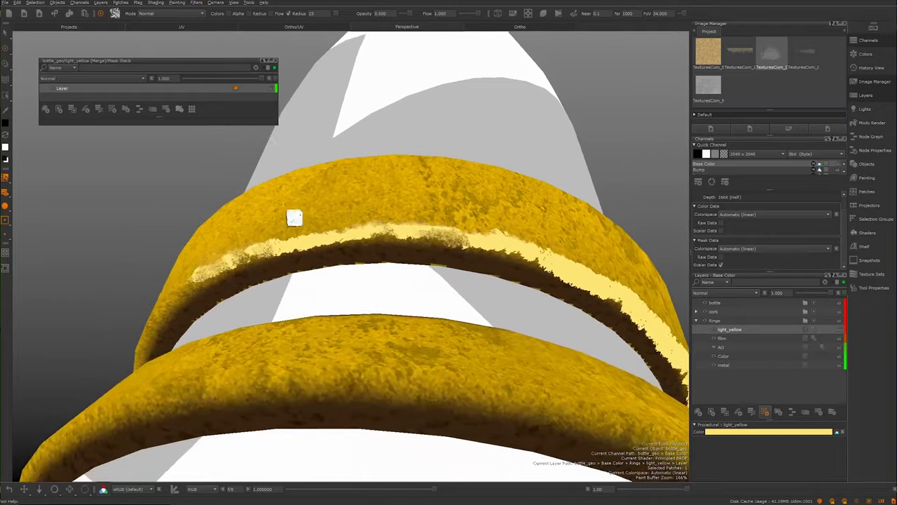
{"action": "middle_click_drag", "start_coordinate": [336, 238], "coordinate": [210, 227], "text": "alt"}
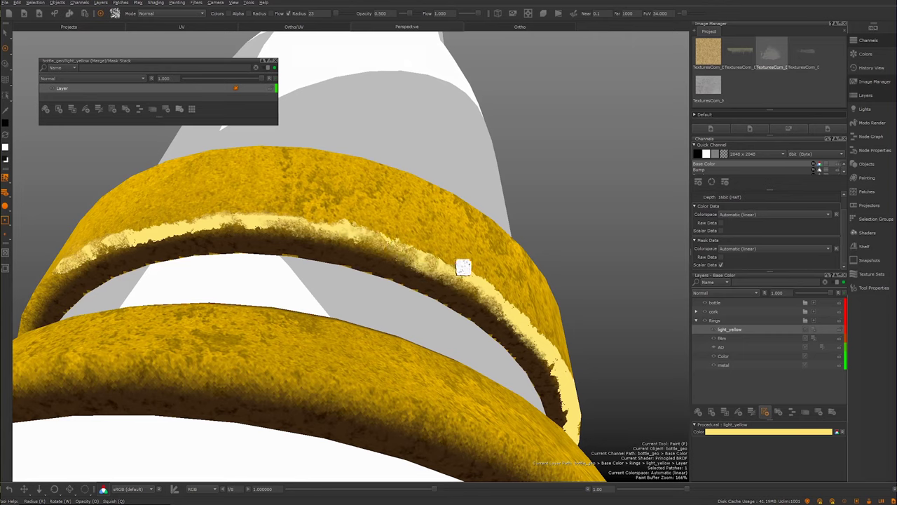
{"action": "left_click_drag", "start_coordinate": [488, 279], "coordinate": [540, 313]}
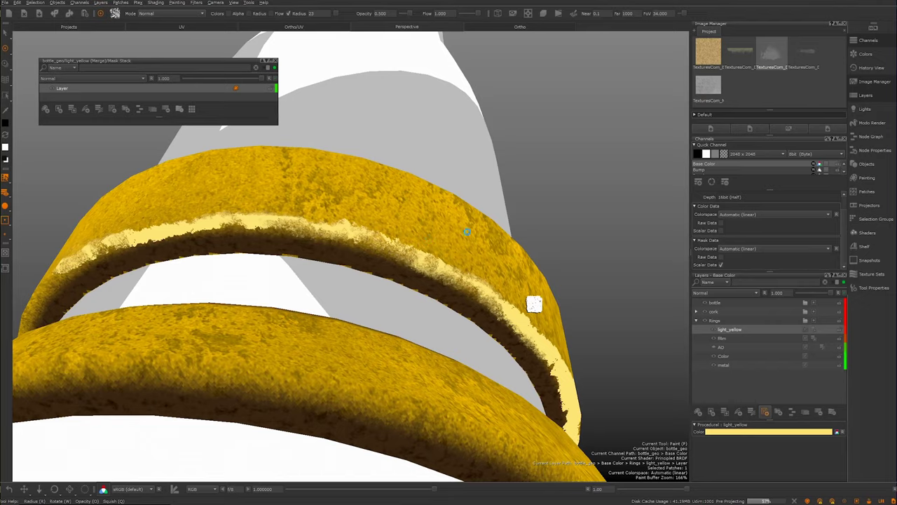
{"action": "middle_click_drag", "start_coordinate": [520, 234], "coordinate": [738, 264], "text": "alt"}
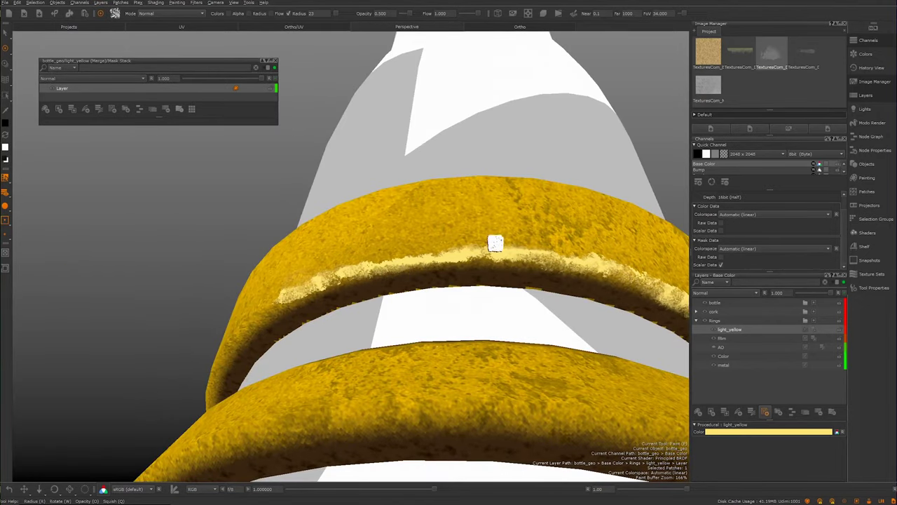
Break up the solid highlight remaining around the other side of the top ring with black mask strokes
{"action": "key", "text": "b"}
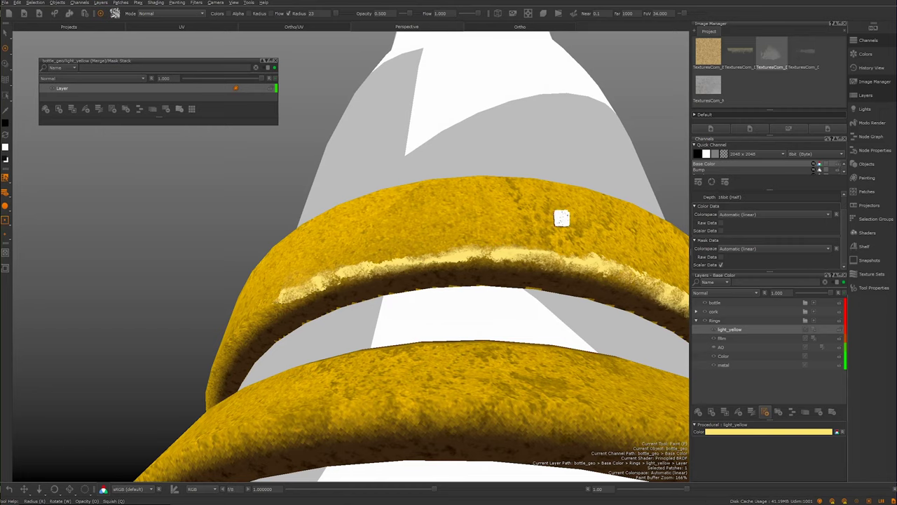
{"action": "left_click_drag", "start_coordinate": [560, 216], "coordinate": [422, 220], "text": "alt"}
{"action": "middle_click_drag", "start_coordinate": [422, 220], "coordinate": [369, 211], "text": "alt"}
{"action": "left_click_drag", "start_coordinate": [368, 211], "coordinate": [398, 211], "text": "alt"}
{"action": "middle_click_drag", "start_coordinate": [398, 211], "coordinate": [336, 178], "text": "alt"}
{"action": "mouse_move", "coordinate": [335, 179]}
{"action": "left_mouse_down", "text": "alt"}
{"action": "mouse_move", "coordinate": [516, 263]}
{"action": "mouse_move", "coordinate": [435, 244]}
{"action": "mouse_move", "coordinate": [452, 260]}
{"action": "left_mouse_up", "text": "alt"}
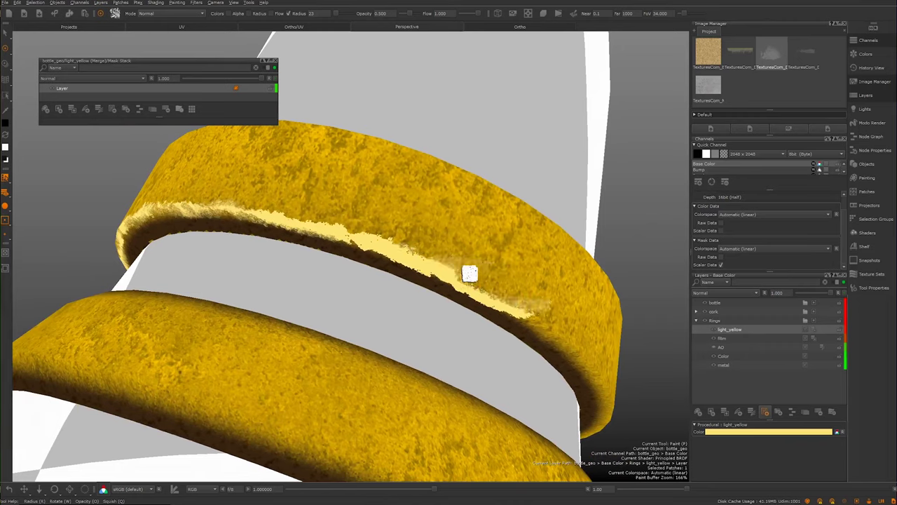
{"action": "middle_click_drag", "start_coordinate": [486, 247], "coordinate": [497, 315], "text": "alt"}
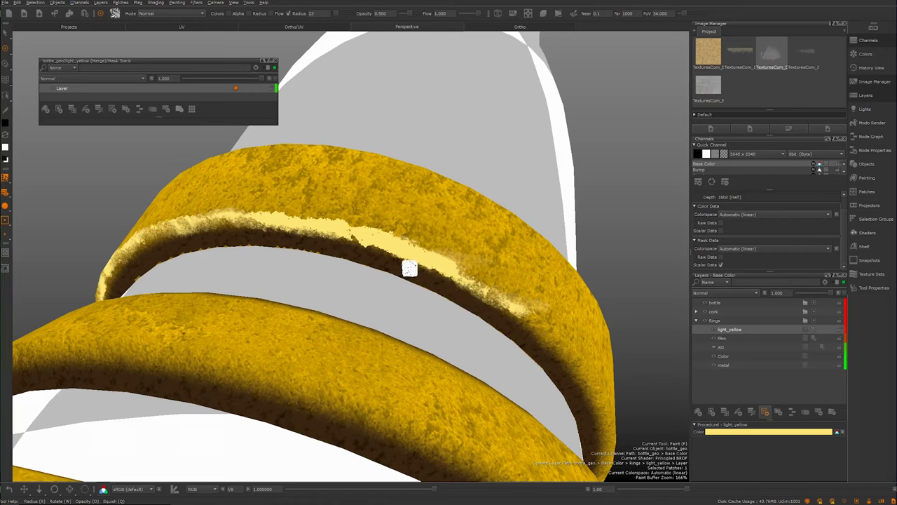
{"action": "mouse_move", "coordinate": [385, 252]}
{"action": "left_mouse_down"}
{"action": "mouse_move", "coordinate": [467, 255]}
{"action": "mouse_move", "coordinate": [461, 262]}
{"action": "mouse_move", "coordinate": [392, 232]}
{"action": "mouse_move", "coordinate": [297, 209]}
{"action": "mouse_move", "coordinate": [309, 232]}
{"action": "mouse_move", "coordinate": [249, 229]}
{"action": "mouse_move", "coordinate": [264, 229]}
{"action": "mouse_move", "coordinate": [277, 201]}
{"action": "mouse_move", "coordinate": [273, 210]}
{"action": "mouse_move", "coordinate": [297, 215]}
{"action": "left_mouse_up"}
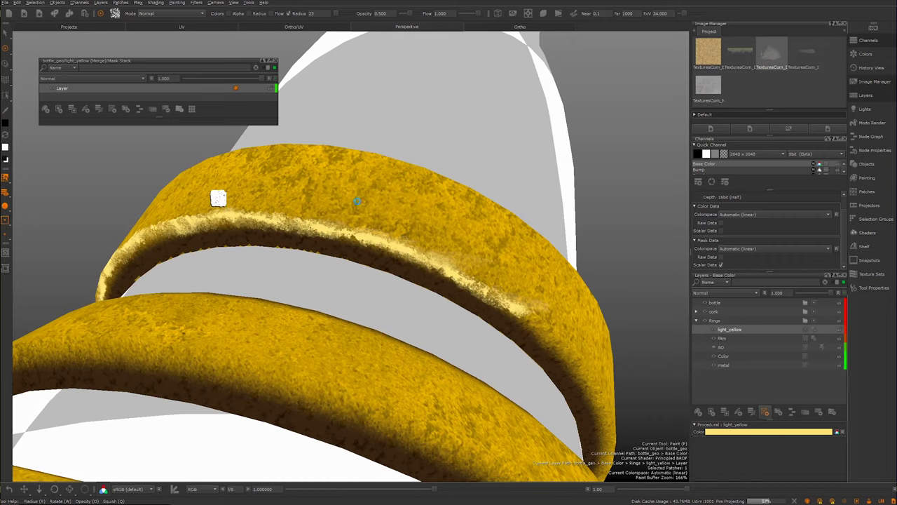
Examine the worn highlight along the top ring's lower edge from several angles and distances
{"action": "mouse_move", "coordinate": [379, 197]}
{"action": "left_mouse_down", "text": "alt"}
{"action": "mouse_move", "coordinate": [423, 237]}
{"action": "mouse_move", "coordinate": [428, 228]}
{"action": "mouse_move", "coordinate": [397, 206]}
{"action": "mouse_move", "coordinate": [236, 212]}
{"action": "mouse_move", "coordinate": [233, 196]}
{"action": "mouse_move", "coordinate": [226, 213]}
{"action": "left_mouse_up", "text": "alt"}
{"action": "right_click_drag", "start_coordinate": [225, 213], "coordinate": [409, 247], "text": "alt"}
{"action": "mouse_move", "coordinate": [410, 246]}
{"action": "left_mouse_down", "text": "alt"}
{"action": "mouse_move", "coordinate": [422, 207]}
{"action": "mouse_move", "coordinate": [386, 247]}
{"action": "left_mouse_up", "text": "alt"}
{"action": "right_click_drag", "start_coordinate": [260, 196], "coordinate": [405, 197], "text": "alt"}
{"action": "mouse_move", "coordinate": [404, 197]}
{"action": "left_mouse_down", "text": "alt"}
{"action": "mouse_move", "coordinate": [399, 175]}
{"action": "mouse_move", "coordinate": [495, 214]}
{"action": "mouse_move", "coordinate": [509, 187]}
{"action": "mouse_move", "coordinate": [392, 192]}
{"action": "mouse_move", "coordinate": [327, 209]}
{"action": "left_mouse_up", "text": "alt"}
{"action": "right_click_drag", "start_coordinate": [327, 208], "coordinate": [384, 239], "text": "alt"}
{"action": "mouse_move", "coordinate": [385, 239]}
{"action": "left_mouse_down", "text": "alt"}
{"action": "mouse_move", "coordinate": [493, 241]}
{"action": "mouse_move", "coordinate": [420, 241]}
{"action": "mouse_move", "coordinate": [469, 266]}
{"action": "mouse_move", "coordinate": [572, 255]}
{"action": "left_mouse_up", "text": "alt"}
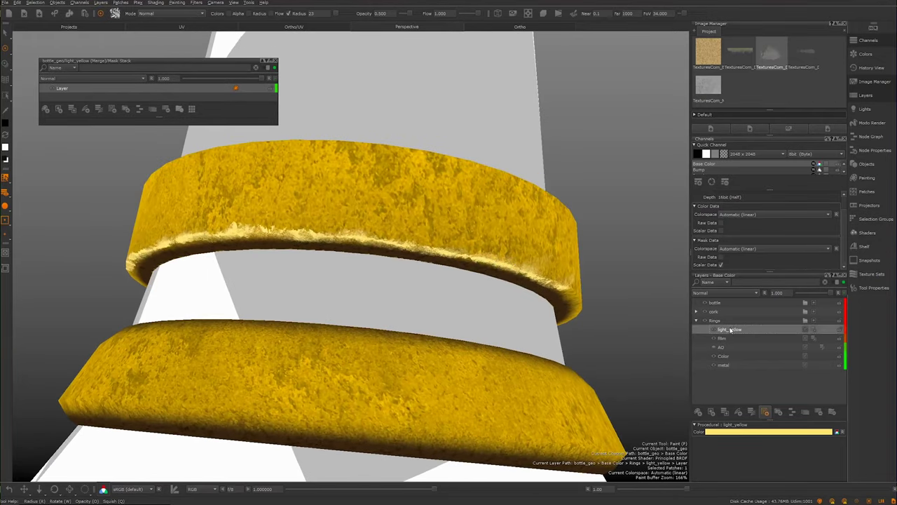
Try the Color Dodge blend mode on the light_yellow layer and inspect the top ring's worn edge
{"action": "left_click", "coordinate": [716, 295]}
{"action": "left_click", "coordinate": [712, 295]}
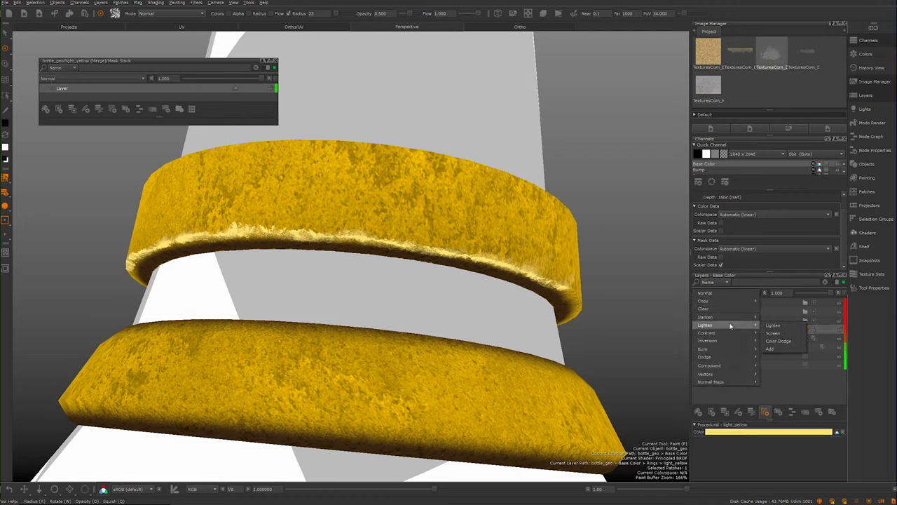
{"action": "mouse_move", "coordinate": [731, 321]}
{"action": "left_click", "coordinate": [776, 341]}
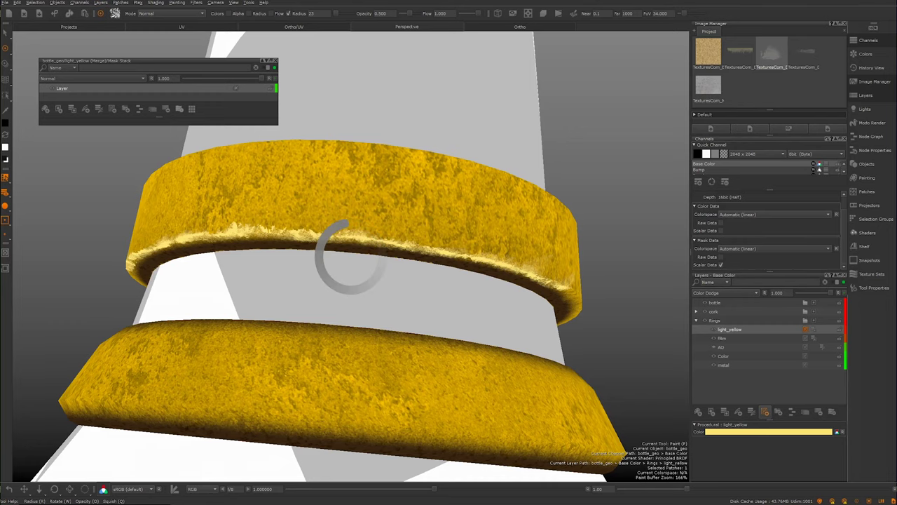
{"action": "left_click_drag", "start_coordinate": [401, 212], "coordinate": [462, 184], "text": "alt"}
{"action": "scroll", "coordinate": [411, 217], "scroll_direction": "up", "scroll_amount": 3}
{"action": "left_click_drag", "start_coordinate": [288, 173], "coordinate": [295, 203], "text": "alt"}
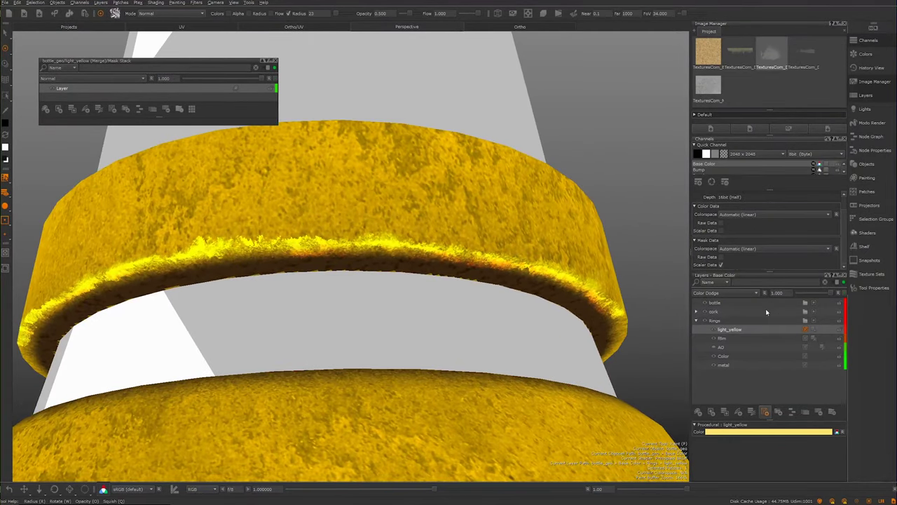
Try the Overlay blend mode on light_yellow and check the neck rings from near and far
{"action": "left_click", "coordinate": [724, 292]}
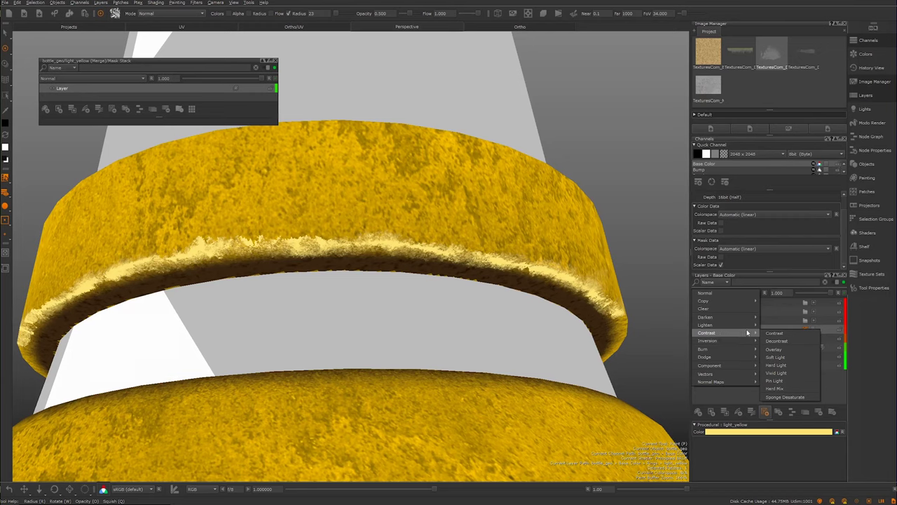
{"action": "left_click", "coordinate": [774, 349]}
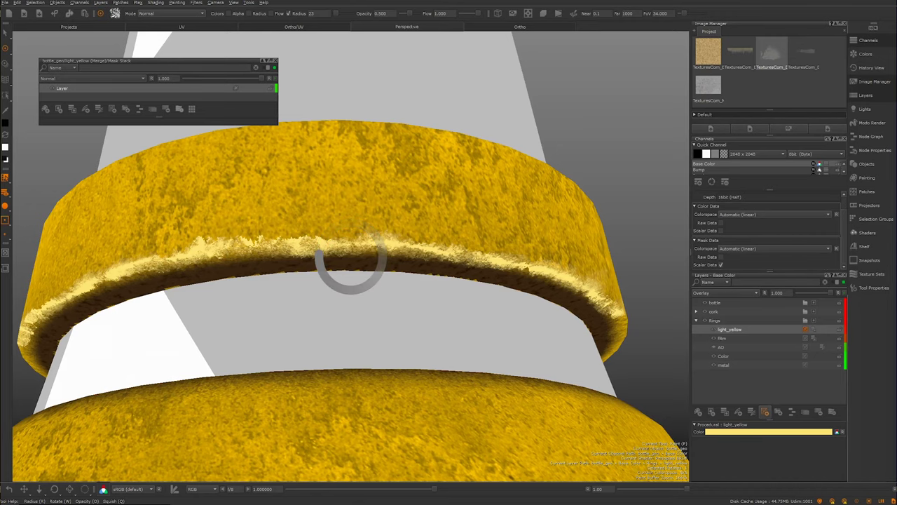
{"action": "left_click_drag", "start_coordinate": [515, 238], "coordinate": [527, 279], "text": "alt"}
{"action": "scroll", "coordinate": [527, 279], "scroll_direction": "down", "scroll_amount": 10}
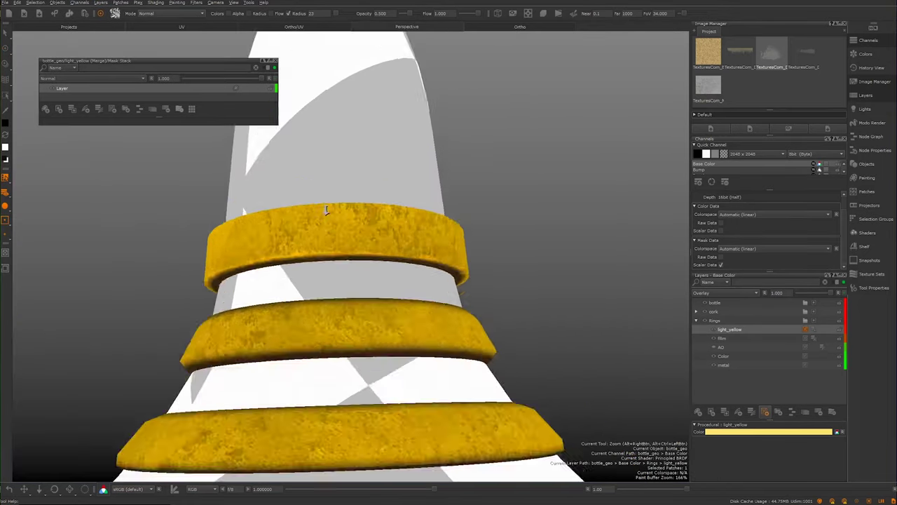
{"action": "right_click_drag", "start_coordinate": [395, 255], "coordinate": [495, 240], "text": "alt"}
{"action": "left_click_drag", "start_coordinate": [495, 240], "coordinate": [570, 210], "text": "alt"}
{"action": "right_click_drag", "start_coordinate": [477, 260], "coordinate": [531, 267], "text": "alt"}
{"action": "mouse_move", "coordinate": [531, 266]}
{"action": "left_mouse_down", "text": "alt"}
{"action": "mouse_move", "coordinate": [545, 266]}
{"action": "mouse_move", "coordinate": [495, 267]}
{"action": "mouse_move", "coordinate": [477, 280]}
{"action": "mouse_move", "coordinate": [427, 250]}
{"action": "mouse_move", "coordinate": [436, 255]}
{"action": "left_mouse_up", "text": "alt"}
Try the Add blend mode on light_yellow with the layer opacity lowered to 0.312, viewing the rings from several distances
{"action": "left_click", "coordinate": [734, 294]}
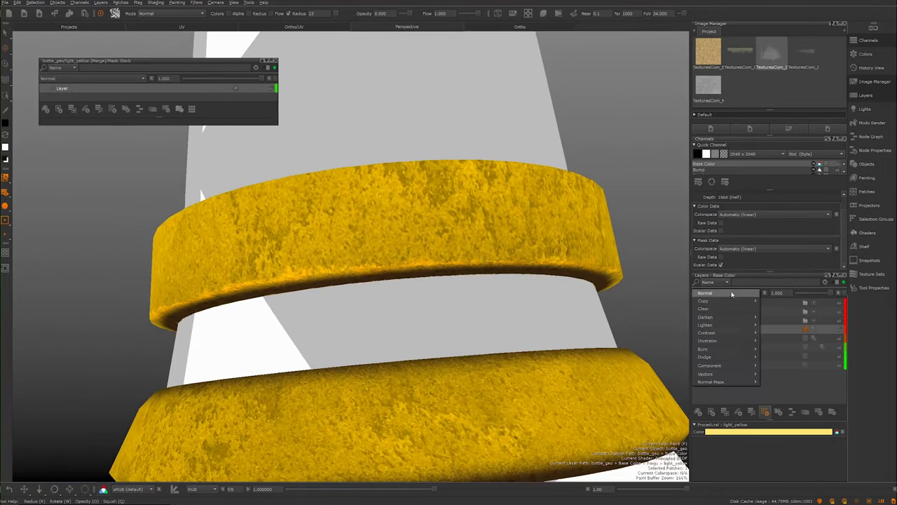
{"action": "mouse_move", "coordinate": [743, 327]}
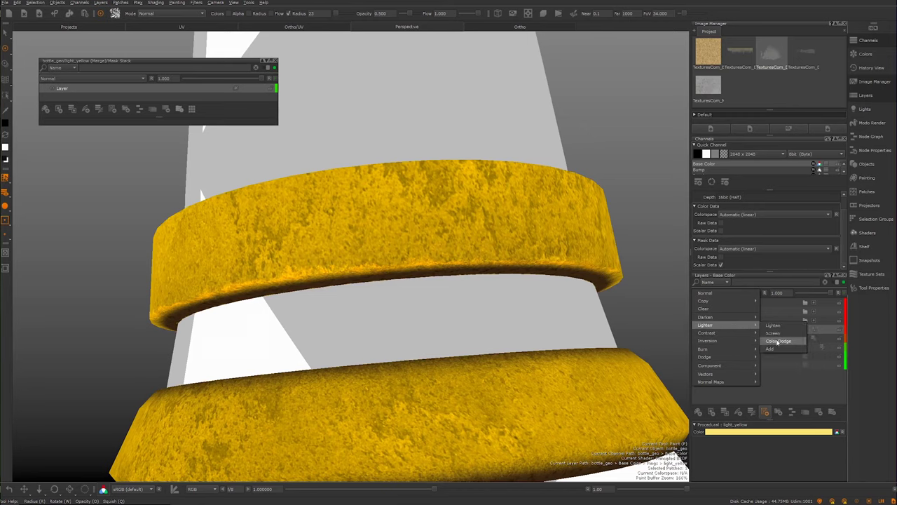
{"action": "left_click", "coordinate": [778, 350]}
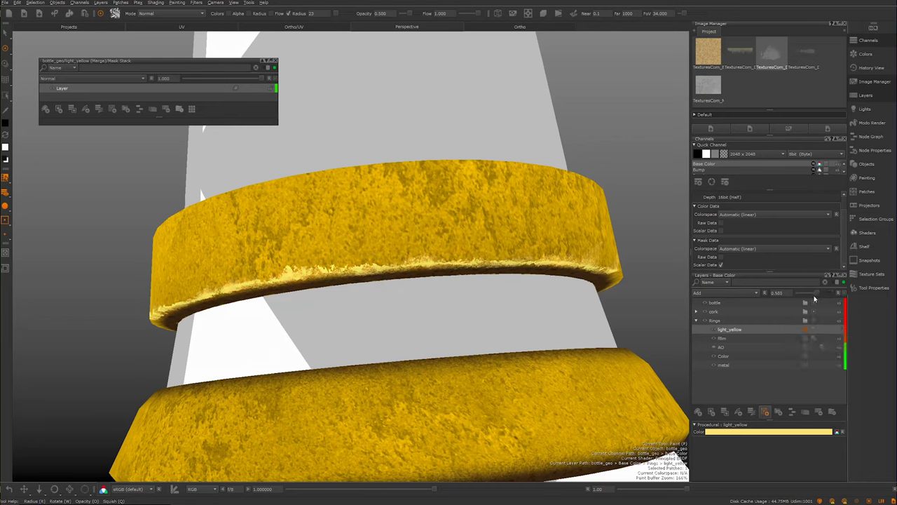
{"action": "left_click_drag", "start_coordinate": [807, 300], "coordinate": [806, 301]}
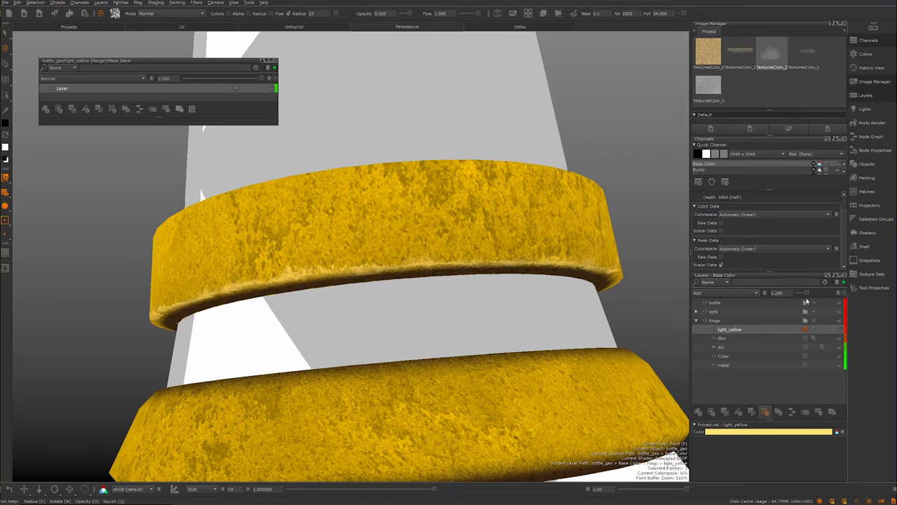
{"action": "mouse_move", "coordinate": [480, 243]}
{"action": "middle_mouse_down"}
{"action": "mouse_move", "coordinate": [502, 211]}
{"action": "mouse_move", "coordinate": [469, 243]}
{"action": "middle_mouse_up"}
{"action": "right_click_drag", "start_coordinate": [469, 243], "coordinate": [342, 217], "text": "alt"}
{"action": "left_click_drag", "start_coordinate": [343, 216], "coordinate": [361, 210], "text": "alt"}
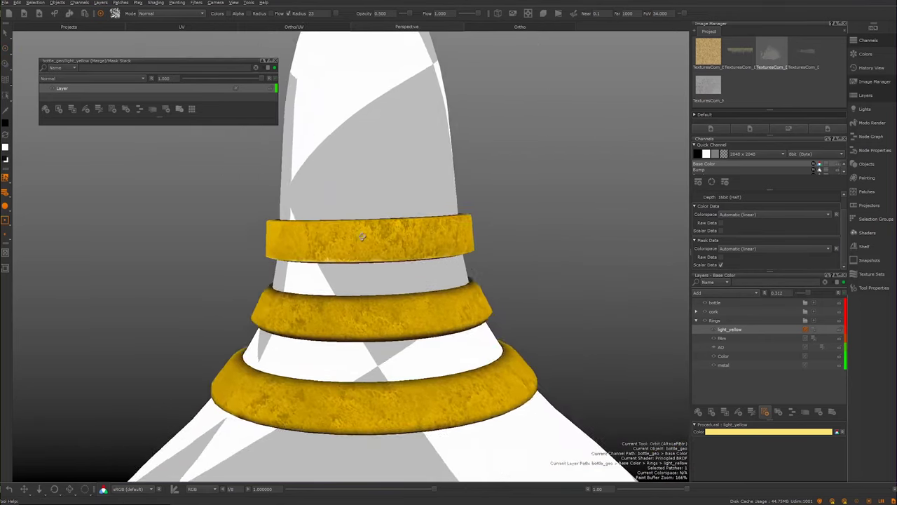
{"action": "right_click_drag", "start_coordinate": [361, 210], "coordinate": [278, 206], "text": "alt"}
{"action": "left_click_drag", "start_coordinate": [311, 218], "coordinate": [301, 204], "text": "alt"}
{"action": "right_click_drag", "start_coordinate": [300, 204], "coordinate": [420, 262], "text": "alt"}
{"action": "left_click_drag", "start_coordinate": [421, 262], "coordinate": [413, 247], "text": "alt"}
{"action": "right_click_drag", "start_coordinate": [413, 246], "coordinate": [463, 269], "text": "alt"}
{"action": "left_click_drag", "start_coordinate": [463, 270], "coordinate": [476, 251], "text": "alt"}
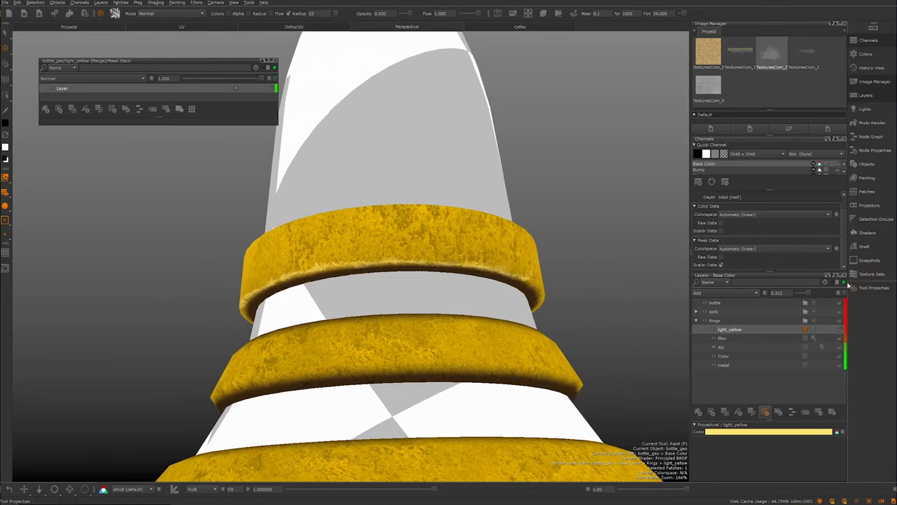
Raise the light_yellow layer's opacity to 1.000 and try the Multiply blend mode on it
{"action": "left_click_drag", "start_coordinate": [809, 295], "coordinate": [834, 293]}
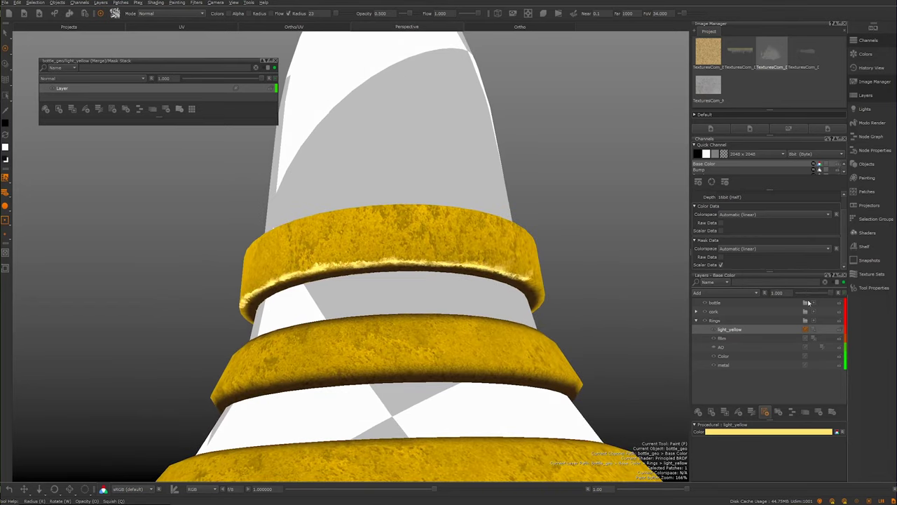
{"action": "left_click", "coordinate": [705, 293]}
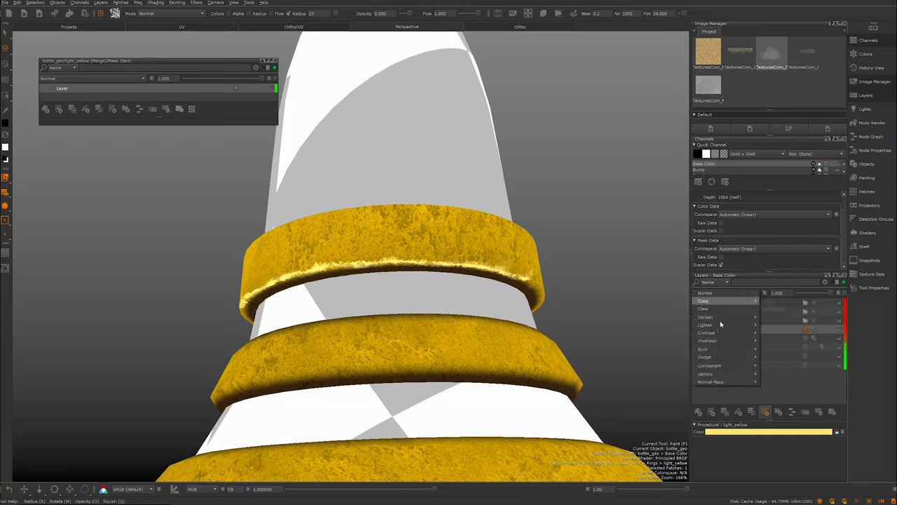
{"action": "mouse_move", "coordinate": [723, 321]}
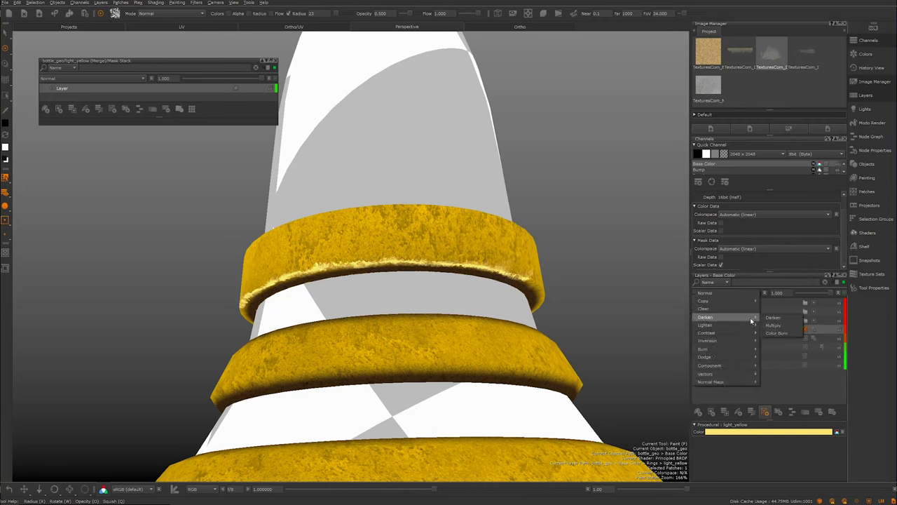
{"action": "left_click", "coordinate": [773, 325]}
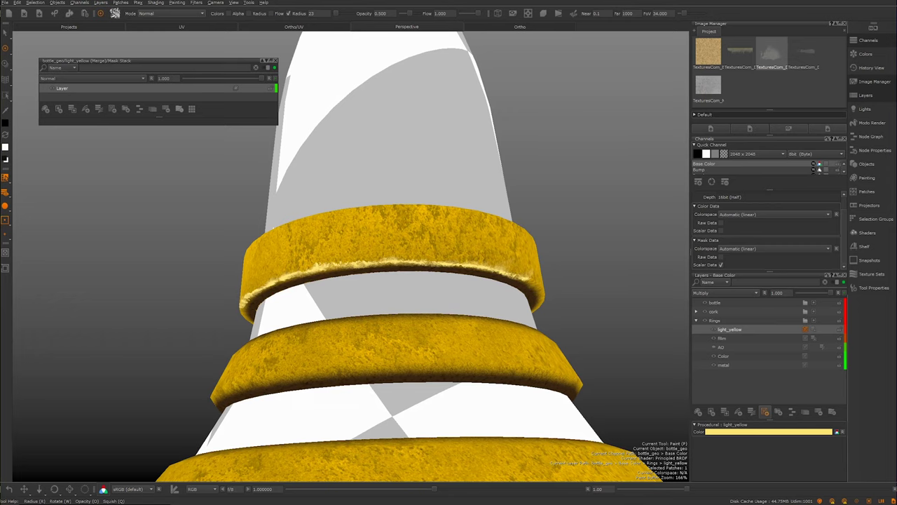
{"action": "scroll", "coordinate": [470, 262], "scroll_direction": "up", "scroll_amount": 2}
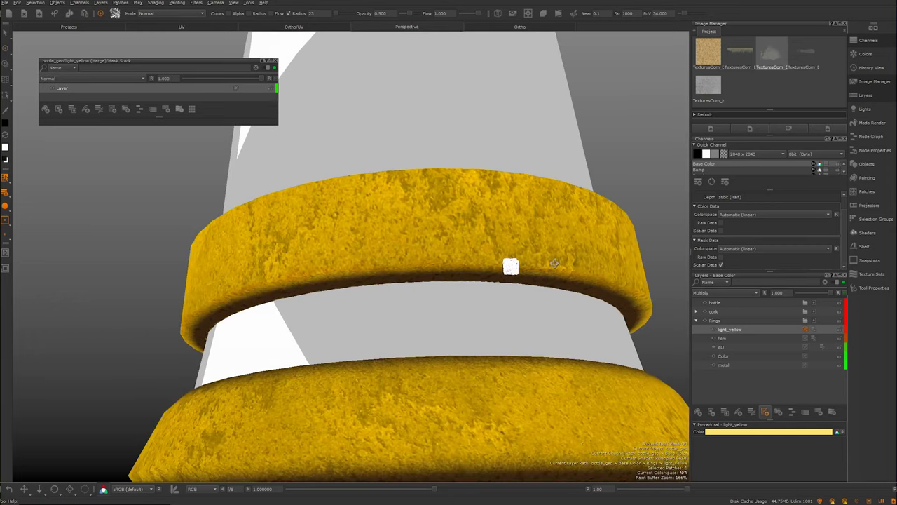
Try the Lighten and Dodge Midrange blend modes on the light_yellow layer
{"action": "left_click", "coordinate": [716, 293]}
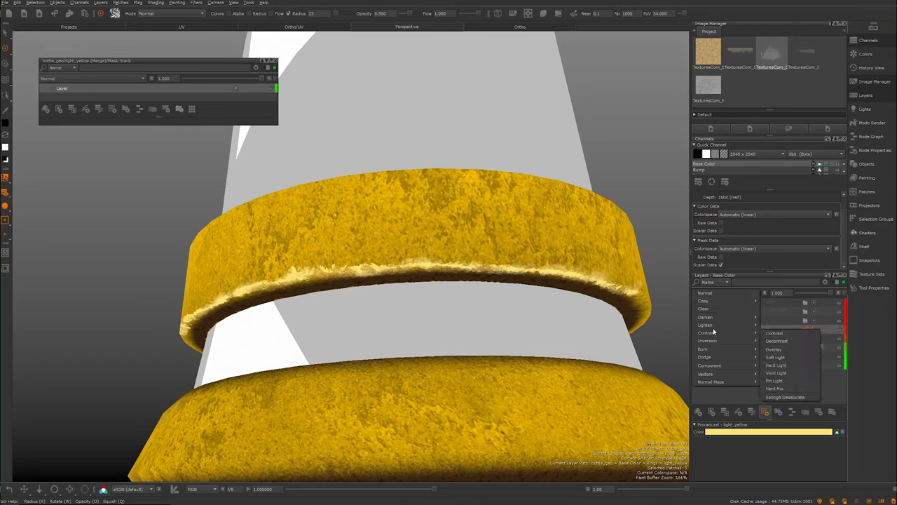
{"action": "mouse_move", "coordinate": [713, 327]}
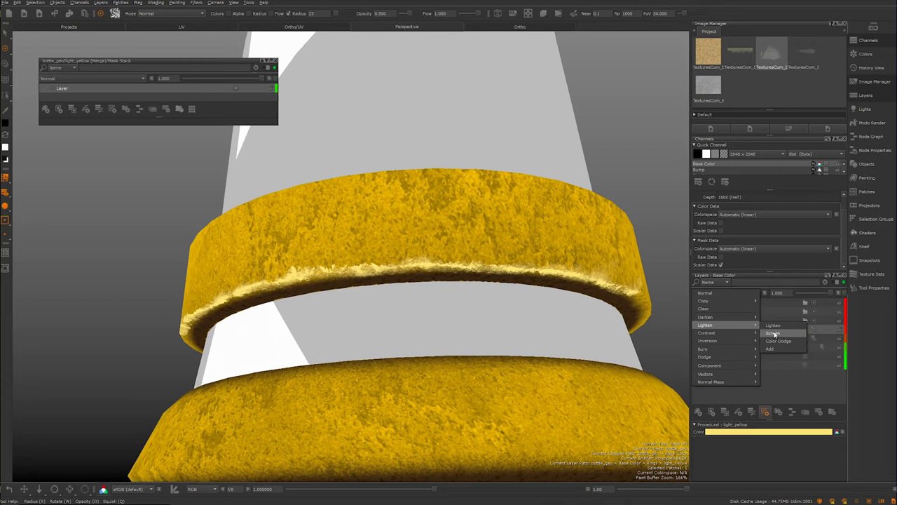
{"action": "left_click", "coordinate": [773, 325]}
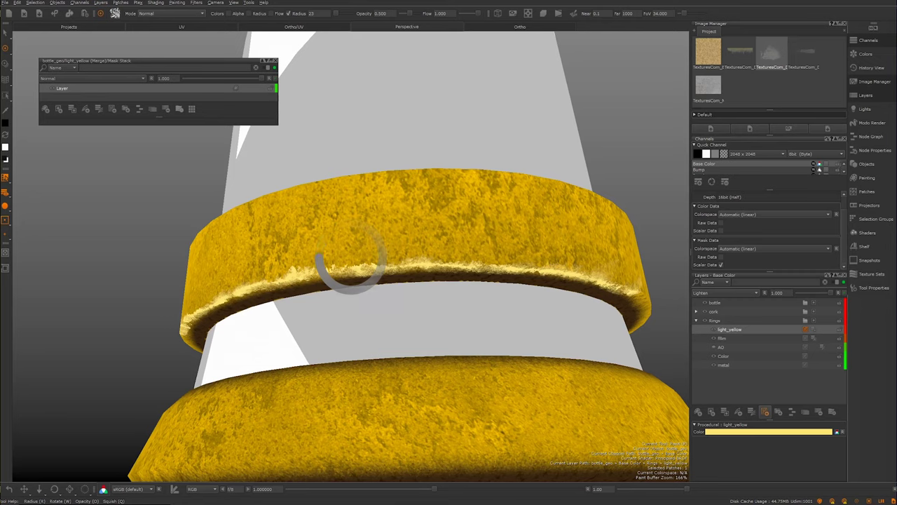
{"action": "left_click", "coordinate": [705, 293]}
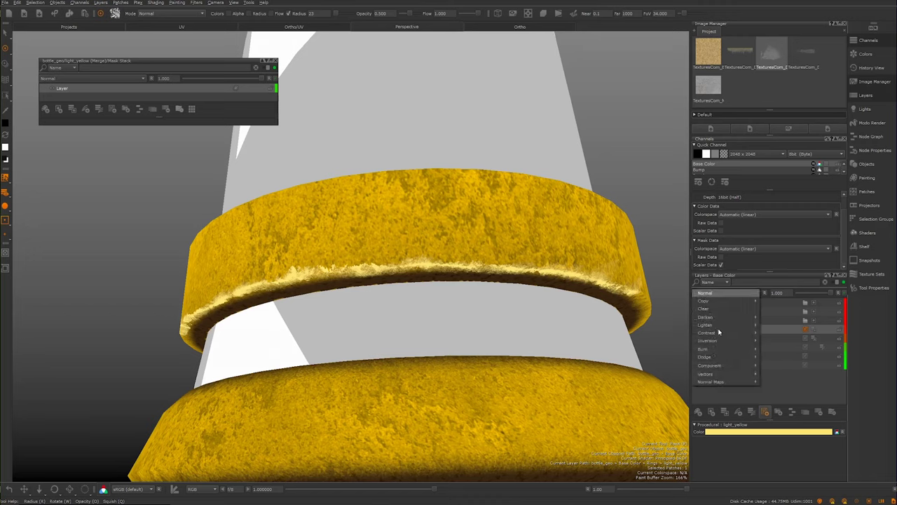
{"action": "mouse_move", "coordinate": [709, 359]}
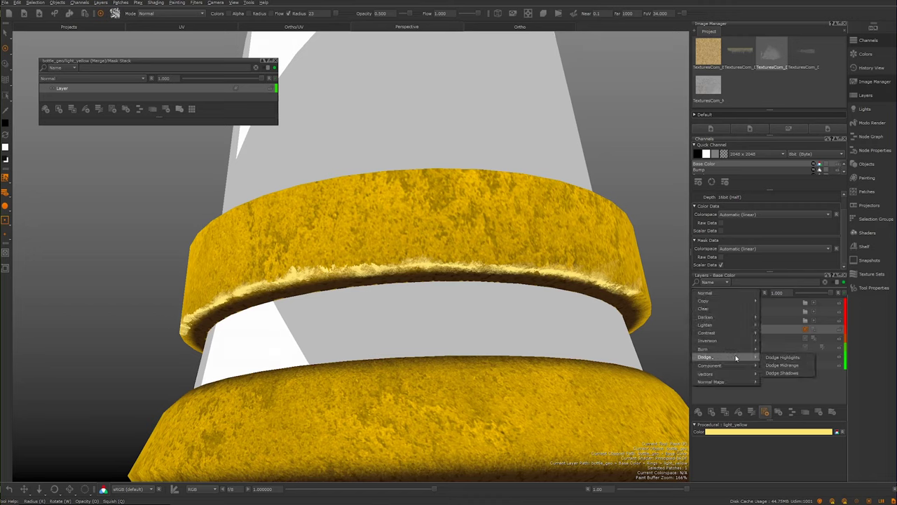
{"action": "left_click", "coordinate": [778, 365]}
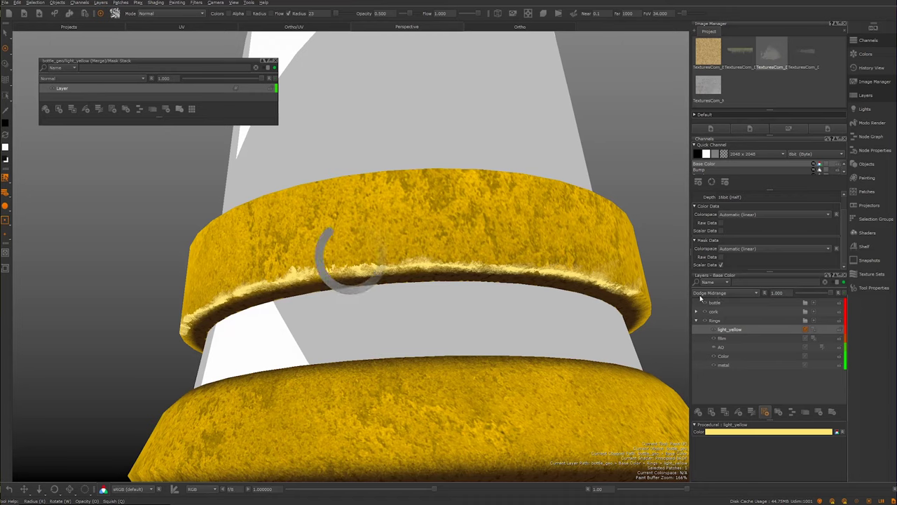
Set the light_yellow layer's blend mode to Soft Light and check the top ring's edge from another angle
{"action": "left_click", "coordinate": [708, 293]}
{"action": "mouse_move", "coordinate": [724, 359]}
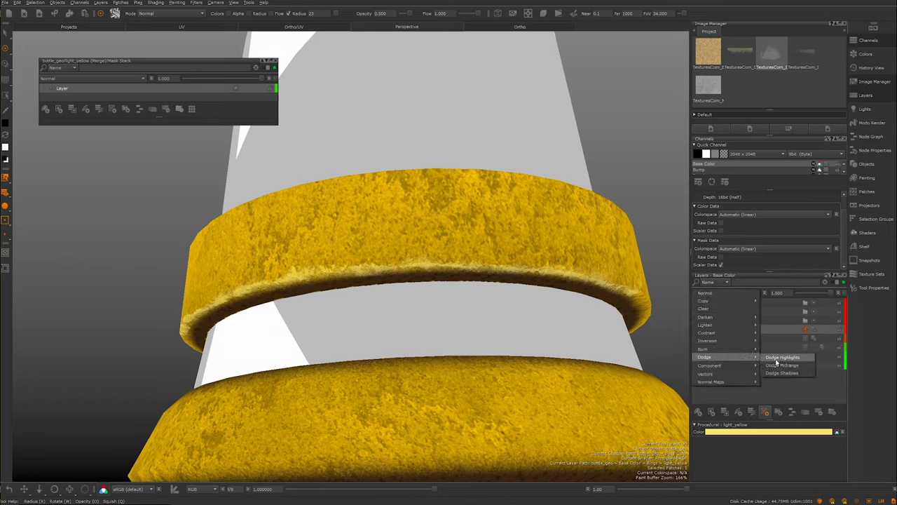
{"action": "mouse_move", "coordinate": [731, 320]}
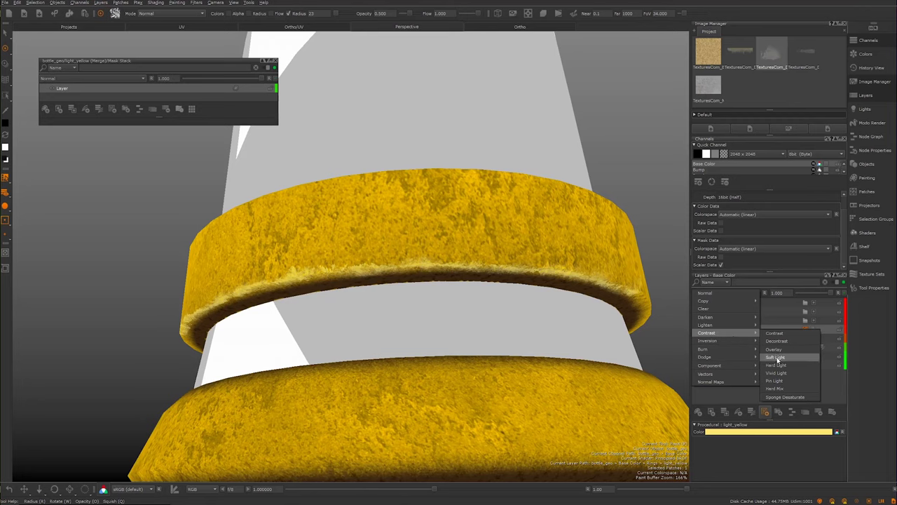
{"action": "left_click", "coordinate": [776, 359]}
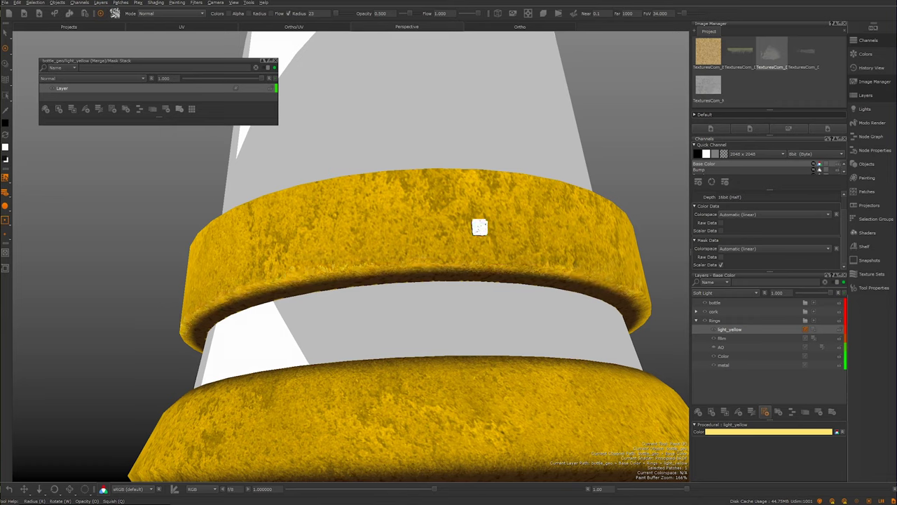
{"action": "mouse_move", "coordinate": [480, 226]}
{"action": "left_mouse_down", "text": "alt"}
{"action": "mouse_move", "coordinate": [358, 290]}
{"action": "mouse_move", "coordinate": [395, 256]}
{"action": "left_mouse_up", "text": "alt"}
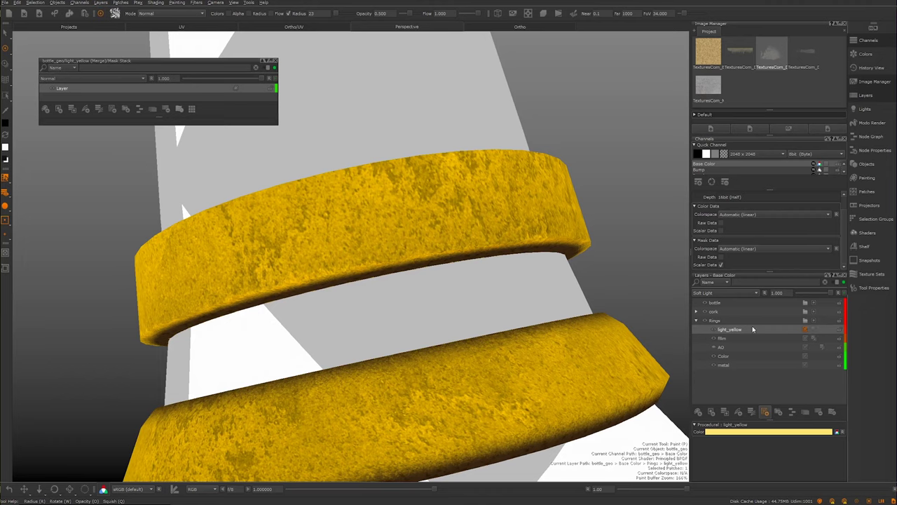
Try a separate Brightness Lookup adjustment layer above light_yellow and delete it again
{"action": "left_click", "coordinate": [739, 411]}
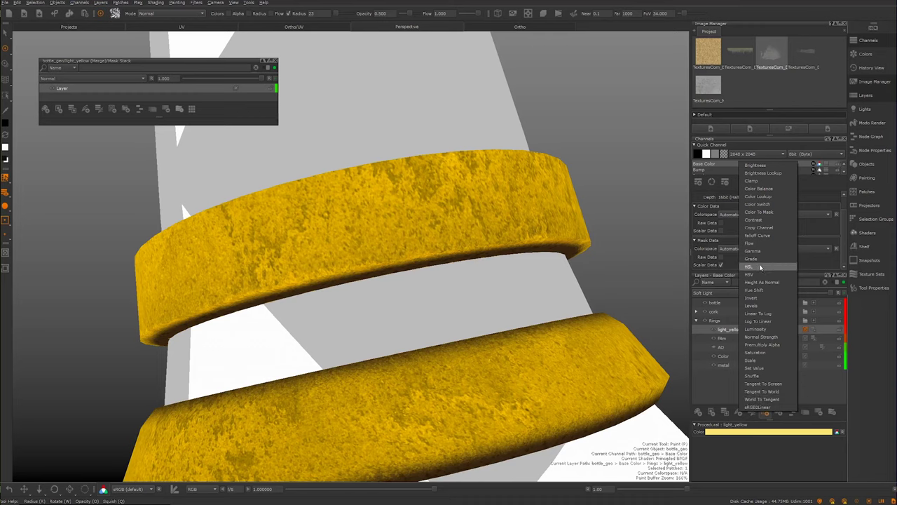
{"action": "left_click", "coordinate": [763, 180]}
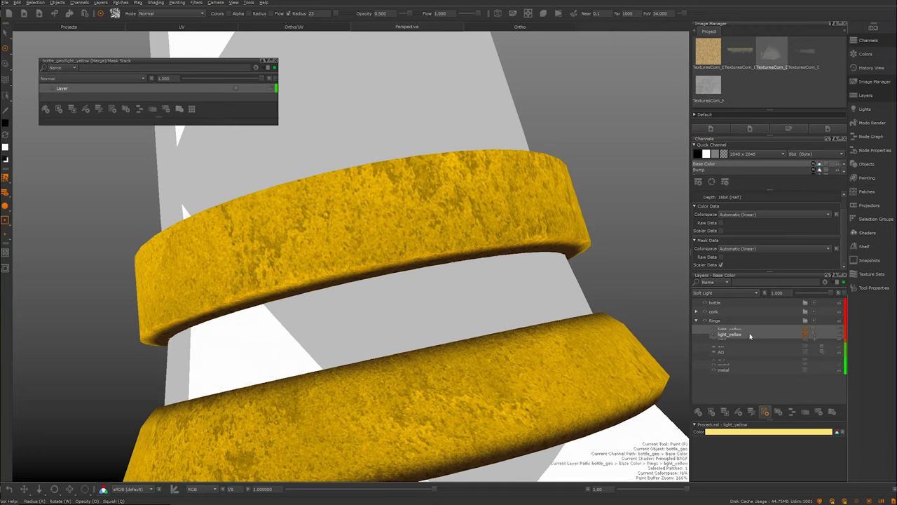
{"action": "left_click", "coordinate": [811, 330]}
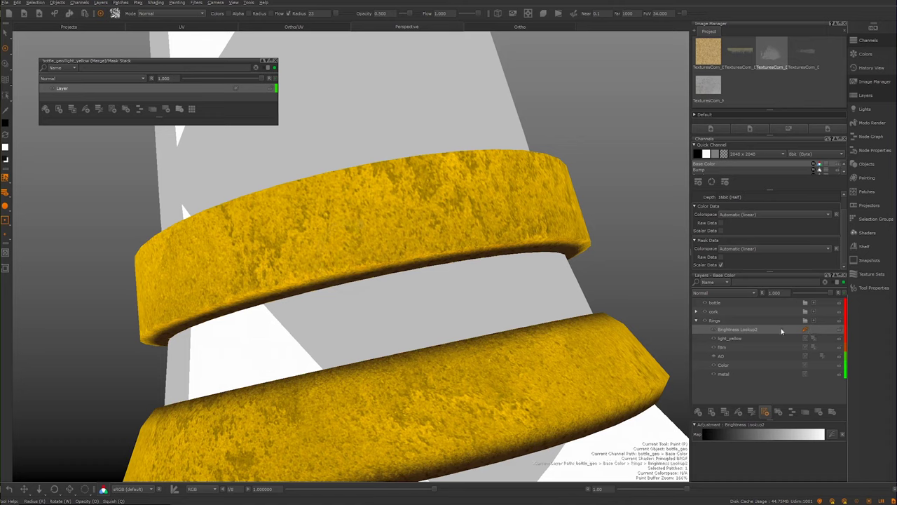
{"action": "left_click", "coordinate": [819, 411]}
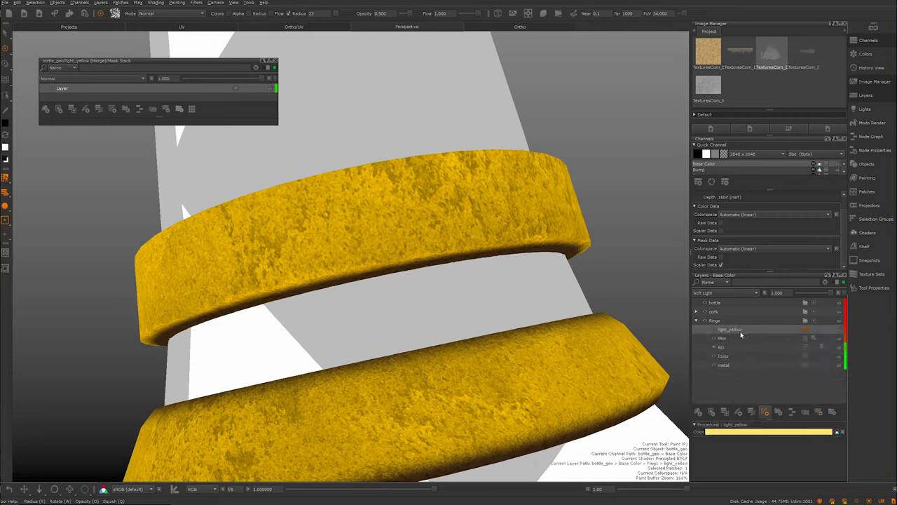
Attach a Brightness Lookup adjustment to the light_yellow layer itself and open that layer's adjustment stack
{"action": "left_click", "coordinate": [740, 333]}
{"action": "left_click", "coordinate": [750, 412]}
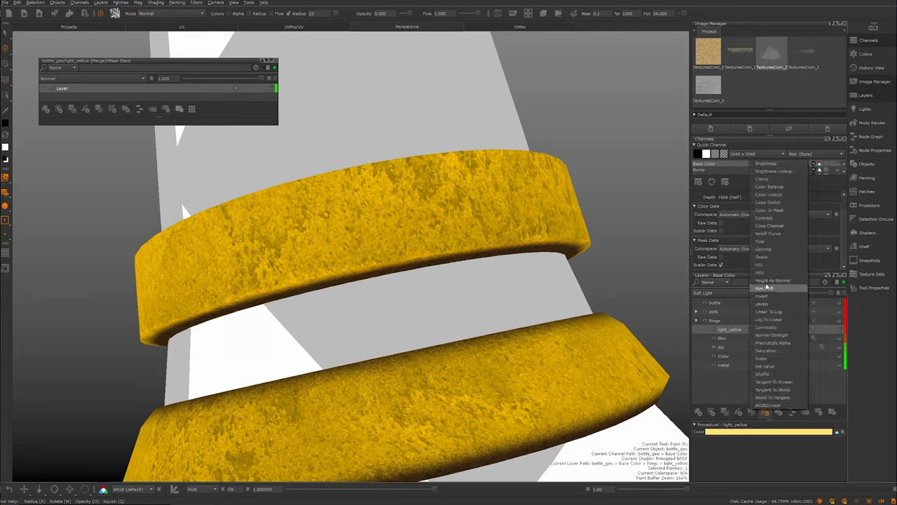
{"action": "left_click", "coordinate": [752, 416]}
{"action": "left_click", "coordinate": [751, 417]}
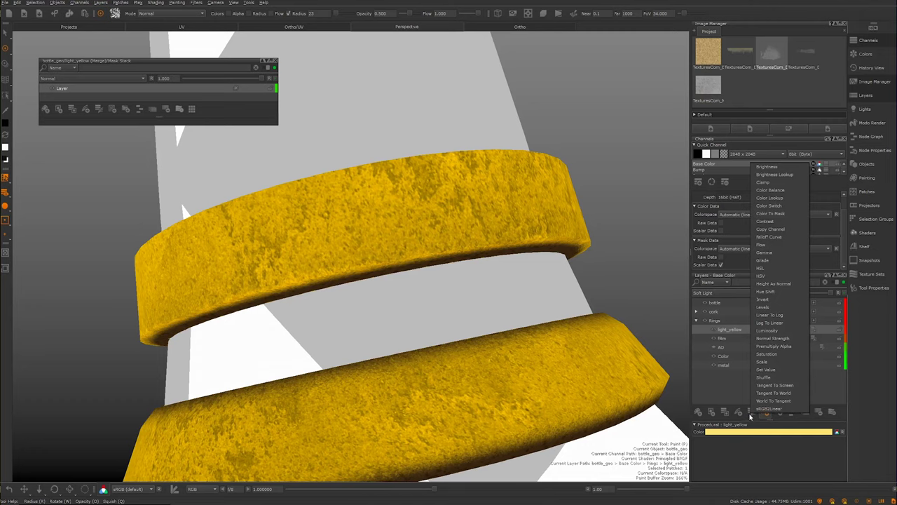
{"action": "left_click", "coordinate": [775, 175]}
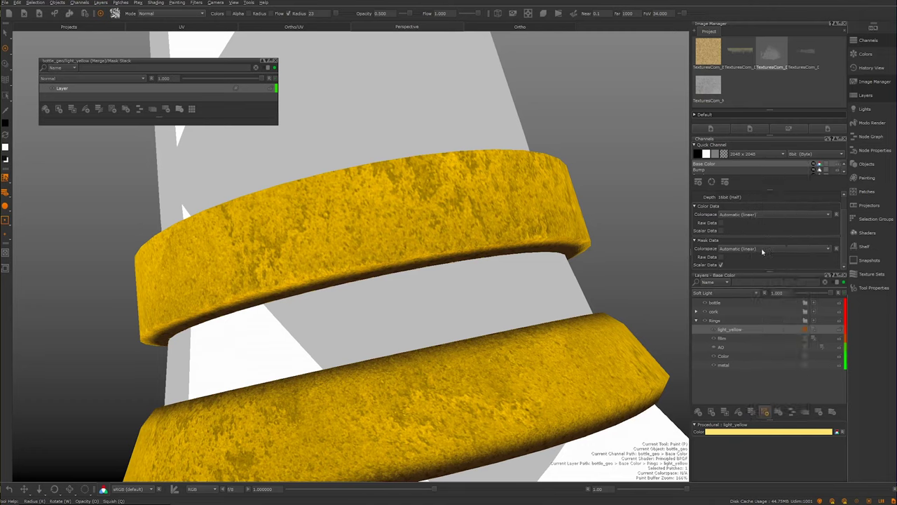
{"action": "left_click", "coordinate": [812, 330]}
{"action": "left_click", "coordinate": [804, 330]}
{"action": "left_click", "coordinate": [823, 330]}
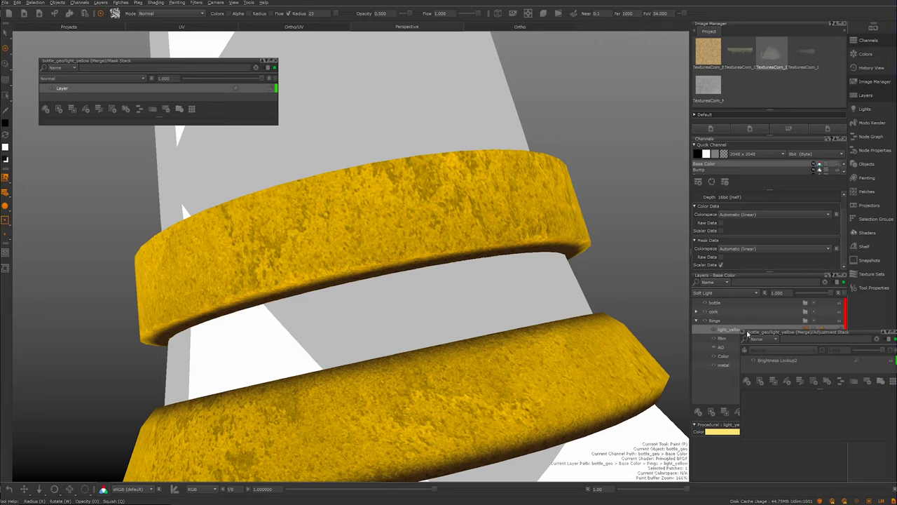
Select the Brightness Lookup in light_yellow's adjustment stack, close the mask stack window and move the adjustment stack clear of the neck rings
{"action": "left_click", "coordinate": [749, 334]}
{"action": "left_click", "coordinate": [759, 331]}
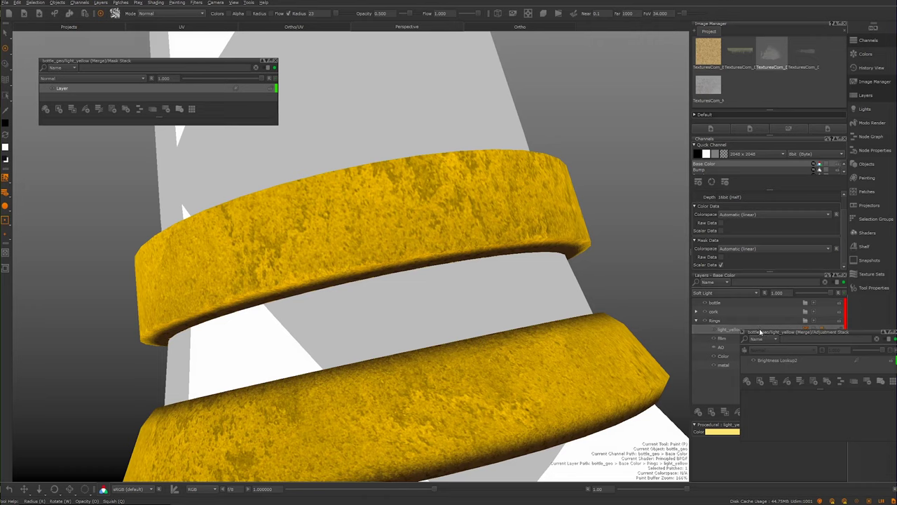
{"action": "left_click", "coordinate": [761, 332]}
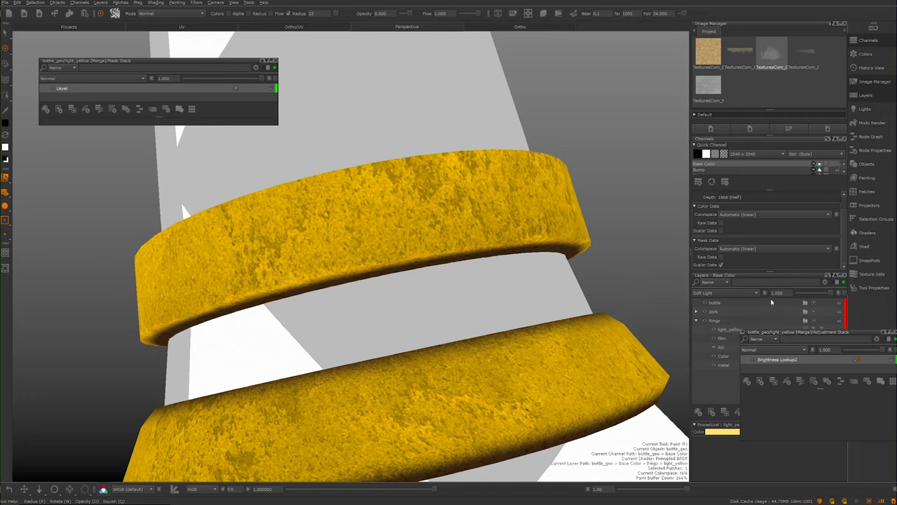
{"action": "left_click", "coordinate": [777, 333]}
{"action": "left_click_drag", "start_coordinate": [777, 332], "coordinate": [652, 271]}
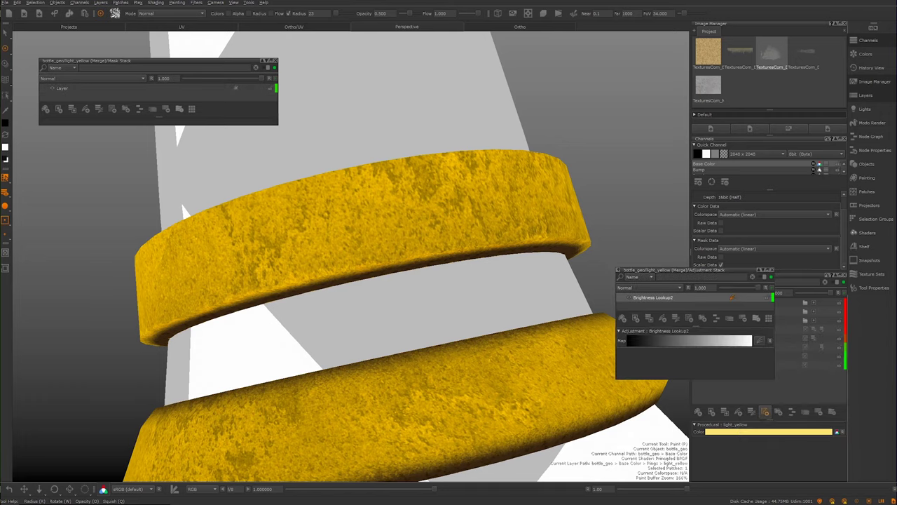
{"action": "left_click", "coordinate": [275, 61]}
{"action": "left_click_drag", "start_coordinate": [670, 268], "coordinate": [609, 67]}
Steepen the Brightness Lookup's map curve, raising the upper point to full white near mid-range and moving the lower point slightly up along the diagonal
{"action": "left_click", "coordinate": [696, 136]}
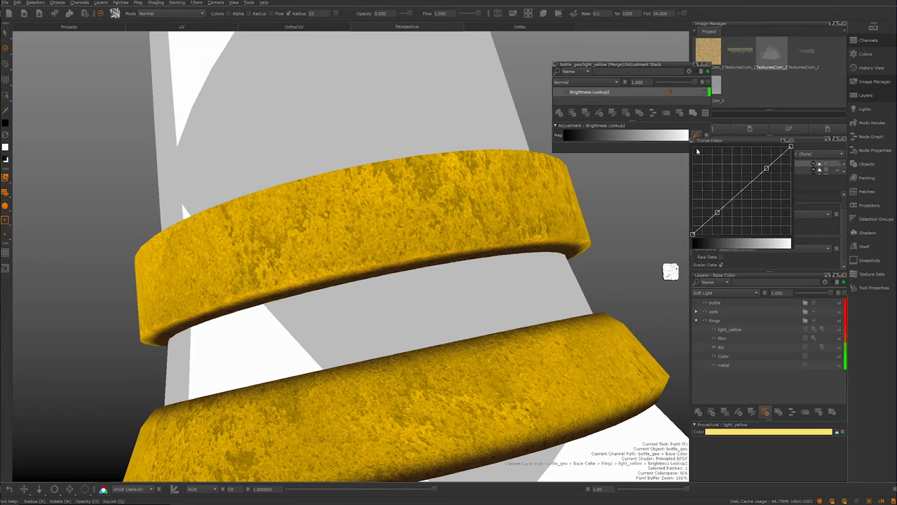
{"action": "mouse_move", "coordinate": [718, 215]}
{"action": "left_mouse_down"}
{"action": "mouse_move", "coordinate": [712, 197]}
{"action": "mouse_move", "coordinate": [707, 203]}
{"action": "mouse_move", "coordinate": [740, 225]}
{"action": "mouse_move", "coordinate": [725, 220]}
{"action": "left_mouse_up"}
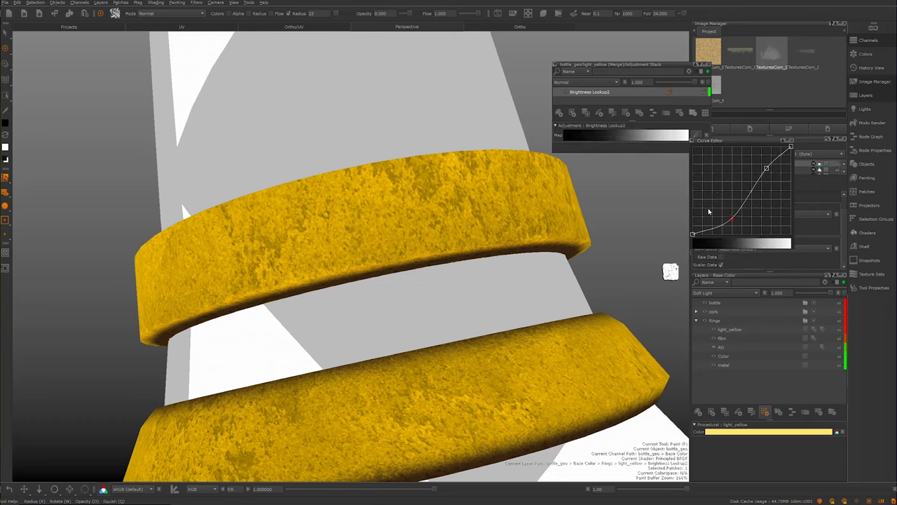
{"action": "mouse_move", "coordinate": [536, 256]}
{"action": "left_mouse_down", "text": "alt"}
{"action": "mouse_move", "coordinate": [551, 228]}
{"action": "mouse_move", "coordinate": [575, 225]}
{"action": "left_mouse_up", "text": "alt"}
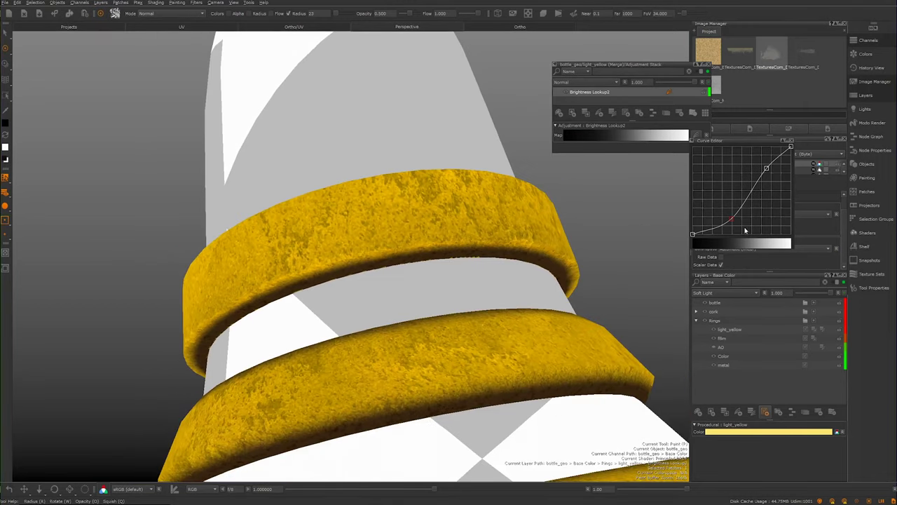
{"action": "left_click_drag", "start_coordinate": [734, 224], "coordinate": [729, 217]}
{"action": "left_click_drag", "start_coordinate": [767, 169], "coordinate": [761, 151]}
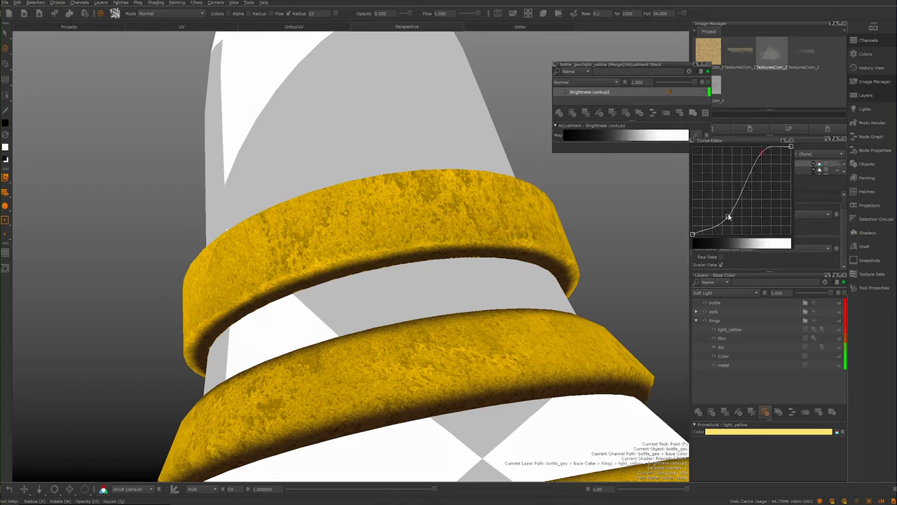
{"action": "mouse_move", "coordinate": [728, 217]}
{"action": "left_mouse_down"}
{"action": "mouse_move", "coordinate": [720, 206]}
{"action": "mouse_move", "coordinate": [707, 211]}
{"action": "mouse_move", "coordinate": [722, 208]}
{"action": "left_mouse_up"}
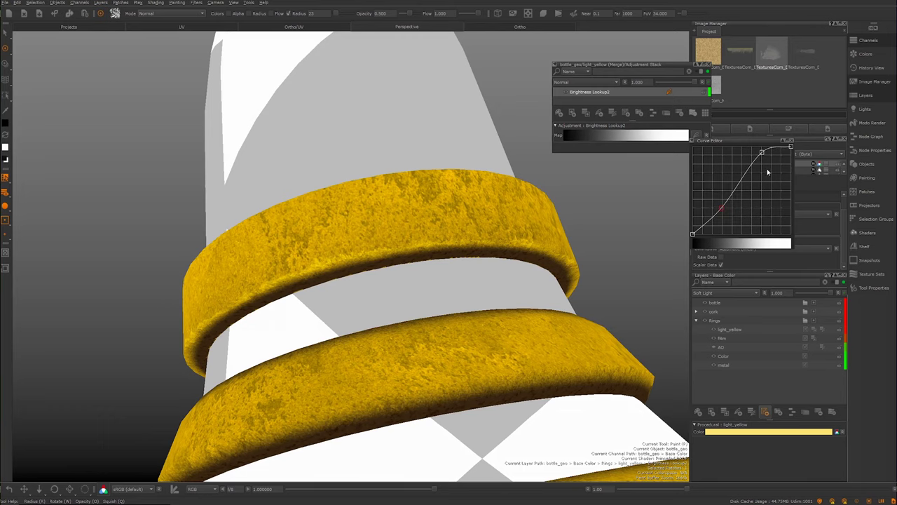
{"action": "left_click_drag", "start_coordinate": [767, 154], "coordinate": [744, 148]}
Examine the worn-edge highlights on the three neck rings from several angles and distances
{"action": "left_click_drag", "start_coordinate": [472, 273], "coordinate": [491, 301], "text": "alt"}
{"action": "mouse_move", "coordinate": [491, 300]}
{"action": "middle_mouse_down"}
{"action": "mouse_move", "coordinate": [511, 281]}
{"action": "mouse_move", "coordinate": [417, 266]}
{"action": "mouse_move", "coordinate": [479, 254]}
{"action": "middle_mouse_up"}
{"action": "key", "text": "p"}
{"action": "mouse_move", "coordinate": [620, 231]}
{"action": "left_mouse_down", "text": "alt"}
{"action": "mouse_move", "coordinate": [641, 242]}
{"action": "mouse_move", "coordinate": [621, 232]}
{"action": "left_mouse_up", "text": "alt"}
{"action": "right_click_drag", "start_coordinate": [621, 232], "coordinate": [468, 225], "text": "alt"}
{"action": "mouse_move", "coordinate": [468, 226]}
{"action": "left_mouse_down", "text": "alt"}
{"action": "mouse_move", "coordinate": [372, 202]}
{"action": "mouse_move", "coordinate": [451, 241]}
{"action": "mouse_move", "coordinate": [531, 260]}
{"action": "mouse_move", "coordinate": [579, 256]}
{"action": "mouse_move", "coordinate": [581, 234]}
{"action": "mouse_move", "coordinate": [411, 254]}
{"action": "mouse_move", "coordinate": [471, 283]}
{"action": "left_mouse_up", "text": "alt"}
{"action": "mouse_move", "coordinate": [470, 283]}
{"action": "right_mouse_down", "text": "alt"}
{"action": "mouse_move", "coordinate": [421, 239]}
{"action": "mouse_move", "coordinate": [386, 187]}
{"action": "mouse_move", "coordinate": [381, 201]}
{"action": "mouse_move", "coordinate": [306, 208]}
{"action": "mouse_move", "coordinate": [507, 320]}
{"action": "mouse_move", "coordinate": [354, 257]}
{"action": "right_mouse_up", "text": "alt"}
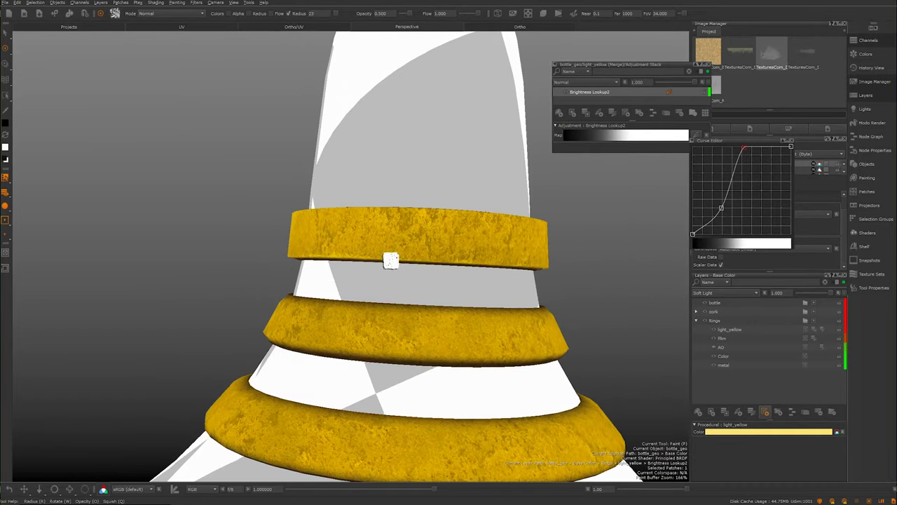
Examine the cork texture up close, and compare it with the gold rings in a view of the whole bottle
{"action": "left_click_drag", "start_coordinate": [501, 261], "coordinate": [380, 262], "text": "alt"}
{"action": "right_click_drag", "start_coordinate": [379, 261], "coordinate": [321, 212], "text": "alt"}
{"action": "left_click_drag", "start_coordinate": [322, 213], "coordinate": [313, 245], "text": "alt"}
{"action": "right_click_drag", "start_coordinate": [313, 245], "coordinate": [349, 169], "text": "alt"}
{"action": "middle_click_drag", "start_coordinate": [348, 169], "coordinate": [336, 188], "text": "alt"}
{"action": "right_click_drag", "start_coordinate": [336, 188], "coordinate": [403, 193], "text": "alt"}
{"action": "middle_click_drag", "start_coordinate": [283, 134], "coordinate": [396, 192], "text": "alt"}
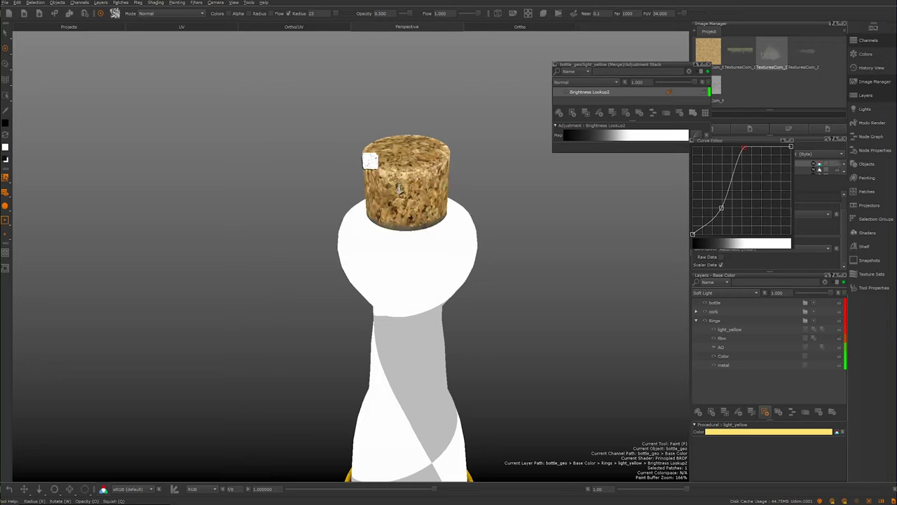
{"action": "right_click_drag", "start_coordinate": [371, 161], "coordinate": [320, 183], "text": "alt"}
{"action": "left_click_drag", "start_coordinate": [320, 183], "coordinate": [317, 143], "text": "alt"}
{"action": "mouse_move", "coordinate": [316, 144]}
{"action": "right_mouse_down", "text": "alt"}
{"action": "mouse_move", "coordinate": [218, 158]}
{"action": "mouse_move", "coordinate": [208, 202]}
{"action": "mouse_move", "coordinate": [254, 202]}
{"action": "mouse_move", "coordinate": [535, 388]}
{"action": "mouse_move", "coordinate": [187, 167]}
{"action": "right_mouse_up", "text": "alt"}
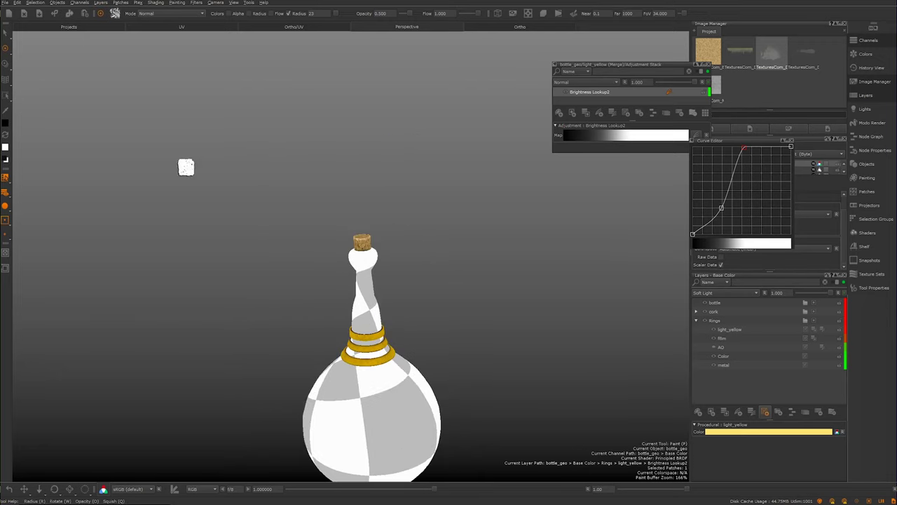
Check the neck rings' edge highlights again close up, from below and from a distance with the bottle body in view
{"action": "middle_click_drag", "start_coordinate": [327, 310], "coordinate": [373, 182], "text": "alt"}
{"action": "right_click_drag", "start_coordinate": [373, 182], "coordinate": [290, 195], "text": "alt"}
{"action": "mouse_move", "coordinate": [377, 241]}
{"action": "right_mouse_down", "text": "alt"}
{"action": "mouse_move", "coordinate": [319, 226]}
{"action": "mouse_move", "coordinate": [341, 260]}
{"action": "right_mouse_up", "text": "alt"}
{"action": "right_click_drag", "start_coordinate": [312, 233], "coordinate": [540, 305], "text": "alt"}
{"action": "mouse_move", "coordinate": [540, 305]}
{"action": "left_mouse_down", "text": "alt"}
{"action": "mouse_move", "coordinate": [462, 202]}
{"action": "mouse_move", "coordinate": [424, 199]}
{"action": "mouse_move", "coordinate": [415, 175]}
{"action": "mouse_move", "coordinate": [428, 229]}
{"action": "left_mouse_up", "text": "alt"}
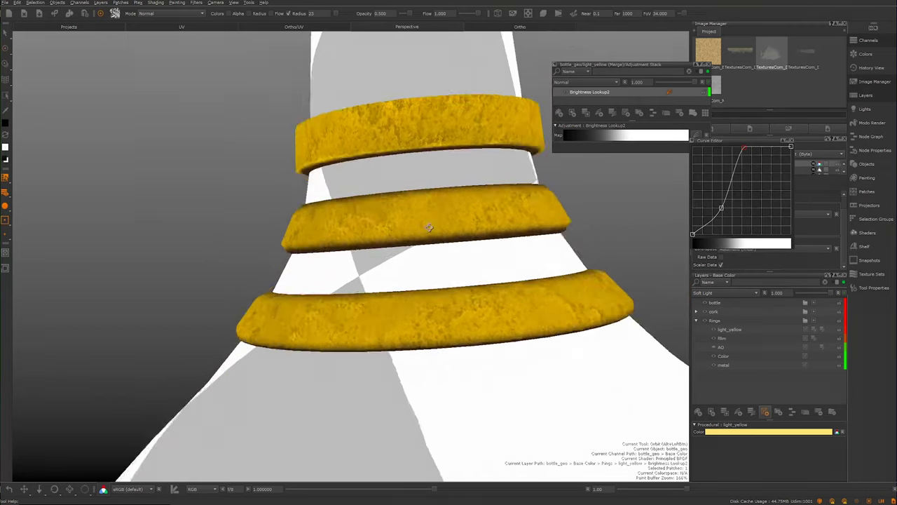
{"action": "right_click_drag", "start_coordinate": [428, 229], "coordinate": [316, 198], "text": "alt"}
{"action": "mouse_move", "coordinate": [314, 205]}
{"action": "left_mouse_down", "text": "alt"}
{"action": "mouse_move", "coordinate": [294, 216]}
{"action": "mouse_move", "coordinate": [278, 182]}
{"action": "left_mouse_up", "text": "alt"}
{"action": "middle_click_drag", "start_coordinate": [391, 237], "coordinate": [415, 220], "text": "alt"}
{"action": "right_click_drag", "start_coordinate": [414, 221], "coordinate": [344, 175], "text": "alt"}
{"action": "mouse_move", "coordinate": [345, 175]}
{"action": "left_mouse_down", "text": "alt"}
{"action": "mouse_move", "coordinate": [395, 161]}
{"action": "mouse_move", "coordinate": [355, 173]}
{"action": "mouse_move", "coordinate": [433, 172]}
{"action": "mouse_move", "coordinate": [353, 147]}
{"action": "mouse_move", "coordinate": [298, 169]}
{"action": "left_mouse_up", "text": "alt"}
{"action": "key", "text": "p"}
{"action": "left_click_drag", "start_coordinate": [288, 82], "coordinate": [268, 150], "text": "alt"}
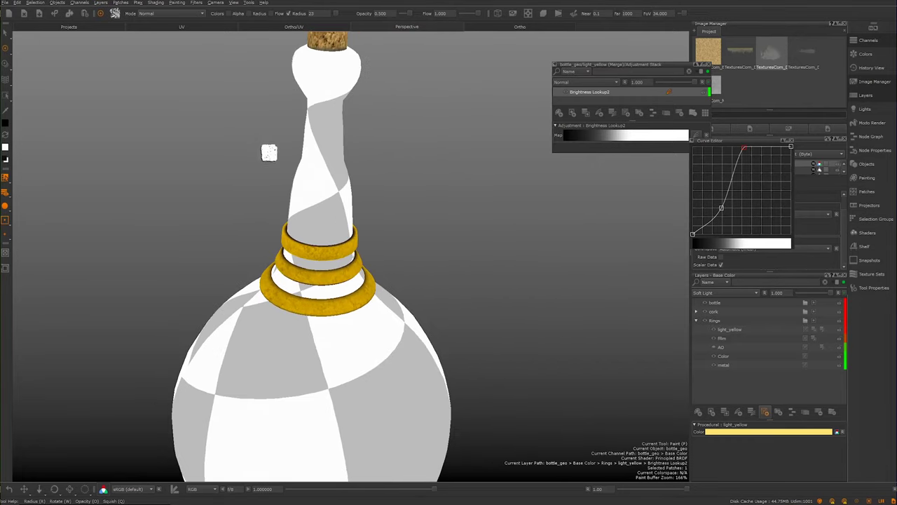